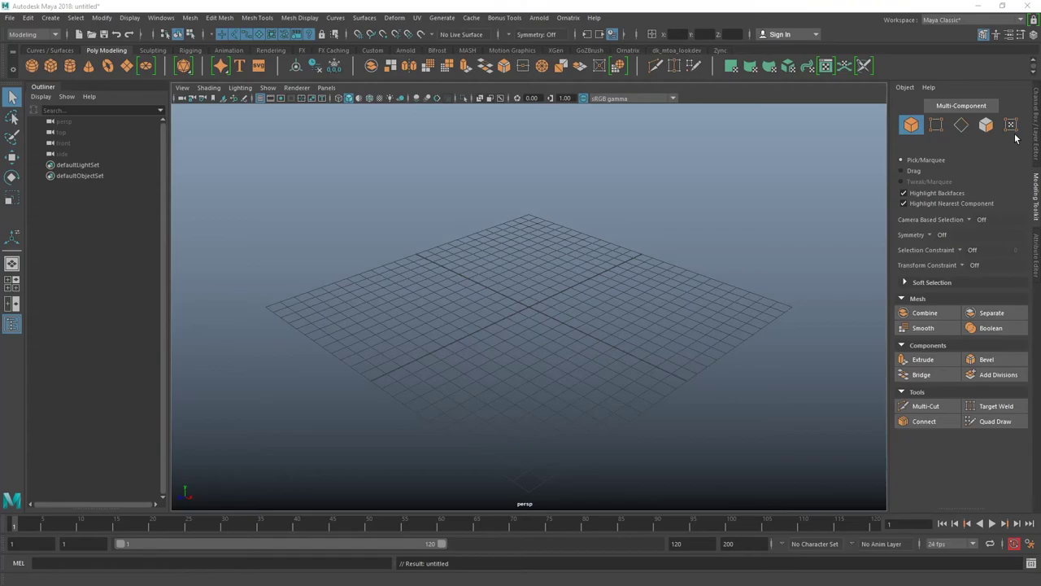
Open the recent scene nurbs.ma without saving the untitled scene.
click(9, 17)
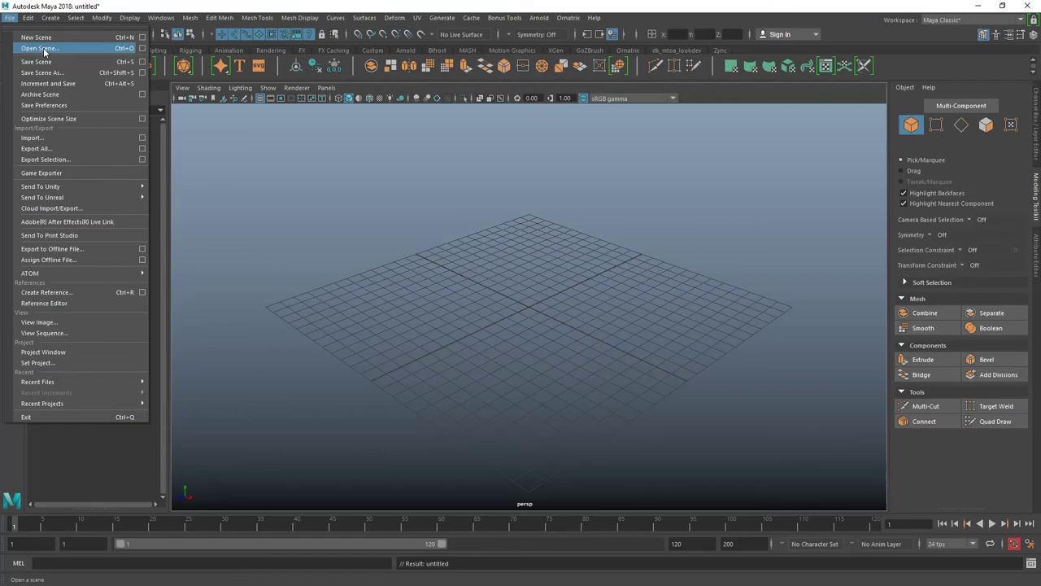
mouse_move(38, 382)
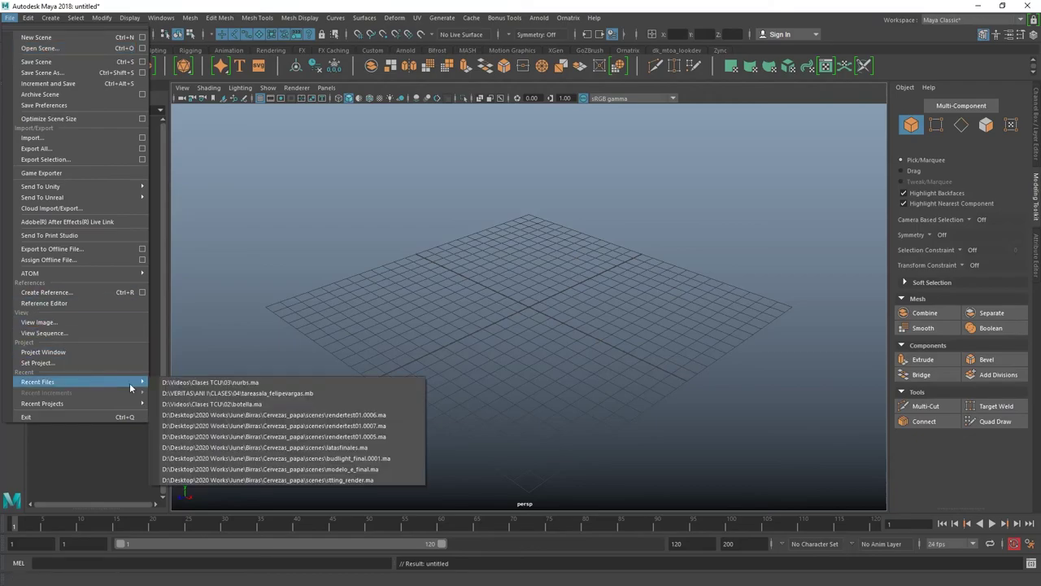
click(166, 387)
click(514, 301)
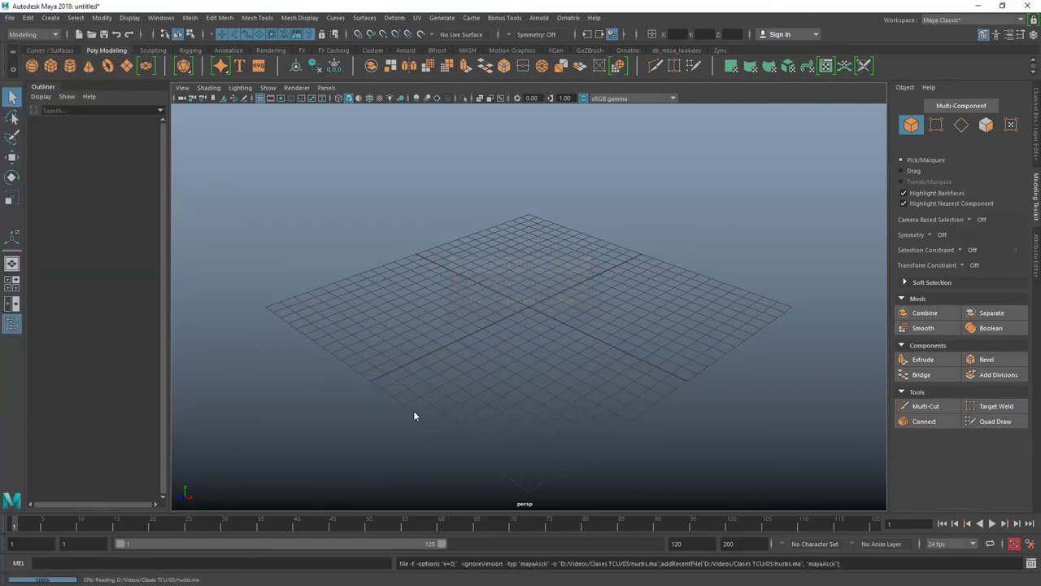
Select the bent tube nurbsToPoly1, frame it, and orbit to inspect it from several angles.
mouse_move(527, 326)
alt+mouse_down()
mouse_move(564, 288)
mouse_move(582, 323)
mouse_move(510, 302)
mouse_move(549, 293)
alt+mouse_up()
click(549, 293)
mouse_move(612, 323)
alt+mouse_down()
mouse_move(604, 340)
mouse_move(583, 251)
mouse_move(686, 249)
alt+mouse_up()
key(f)
mouse_move(491, 279)
alt+mouse_down()
mouse_move(510, 251)
mouse_move(531, 266)
alt+mouse_up()
mouse_move(489, 324)
alt+mouse_down()
mouse_move(551, 301)
mouse_move(532, 267)
mouse_move(661, 294)
alt+mouse_up()
scroll(661, 295, down, 3)
mouse_move(184, 225)
alt+mouse_down()
mouse_move(360, 244)
mouse_move(423, 282)
alt+mouse_up()
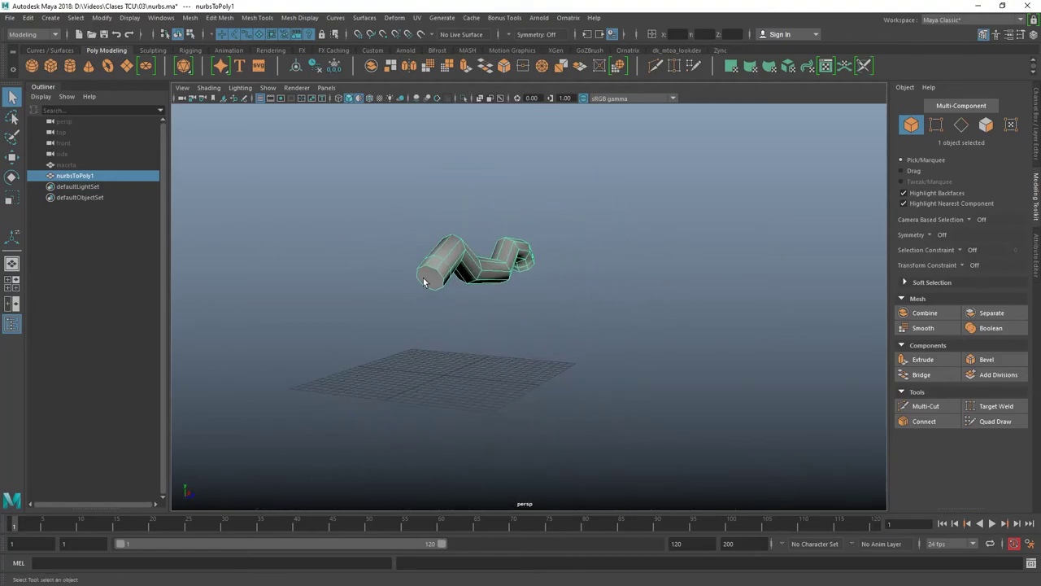
Run Mesh Cleanup to select the 4 faces with more than four sides on nurbsToPoly1.
click(27, 17)
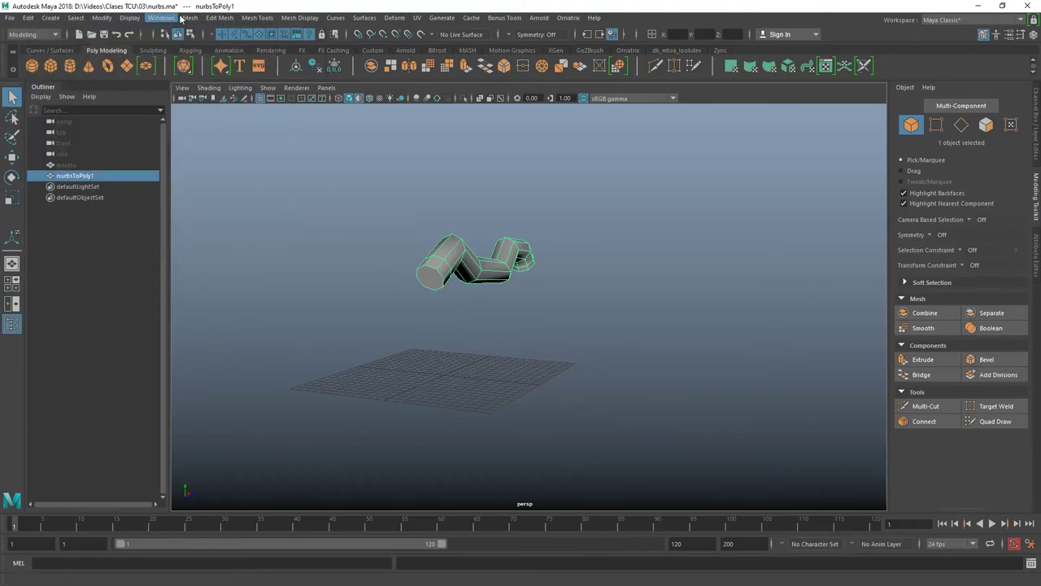
click(244, 233)
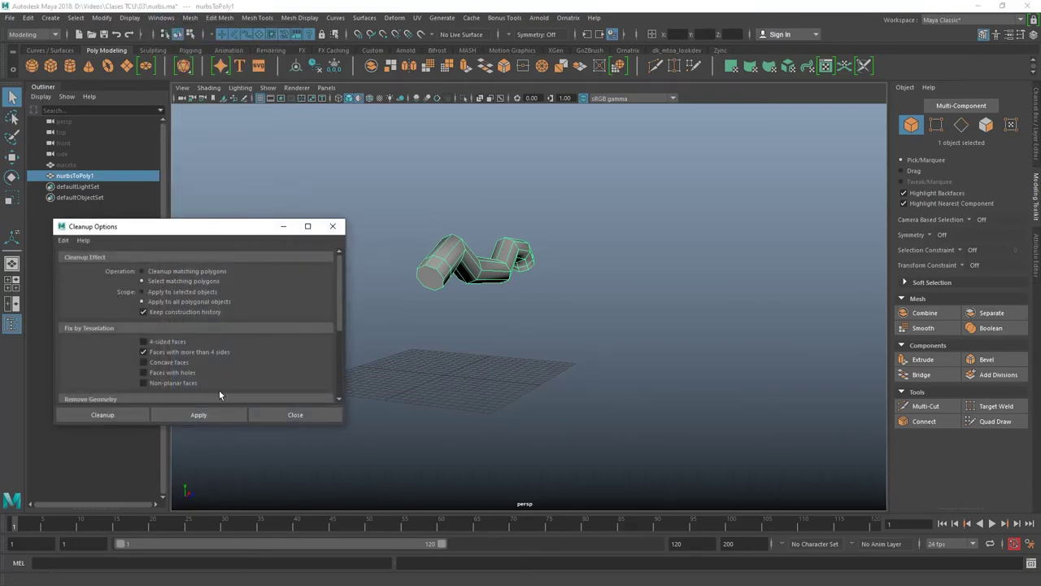
click(182, 413)
mouse_move(431, 292)
alt+mouse_down()
mouse_move(555, 298)
mouse_move(235, 279)
alt+mouse_up()
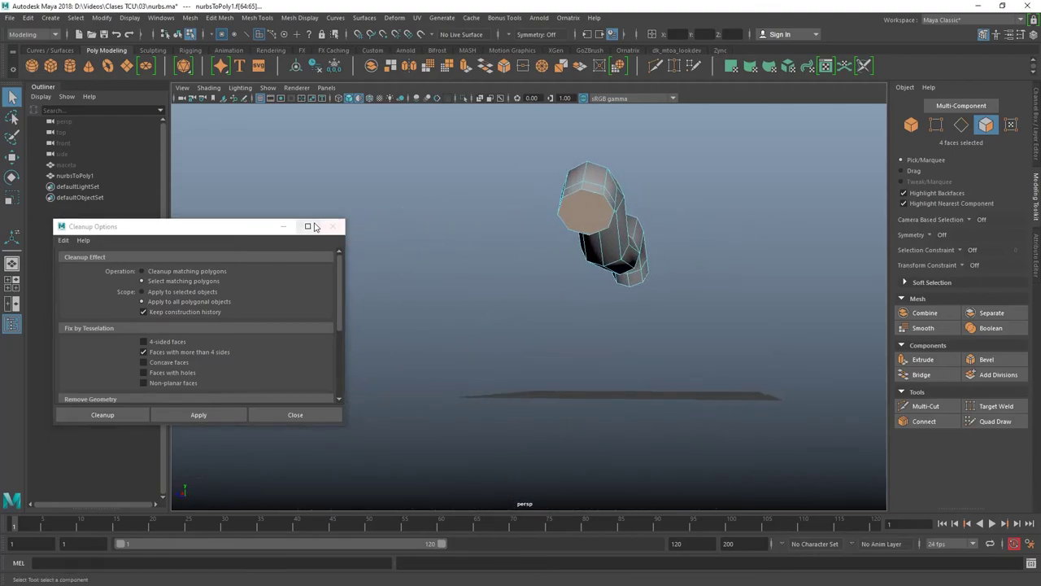
Minimize the Cleanup Options window and orbit closer around the mesh.
click(282, 226)
mouse_move(313, 233)
alt+mouse_down()
mouse_move(489, 210)
mouse_move(503, 324)
alt+mouse_up()
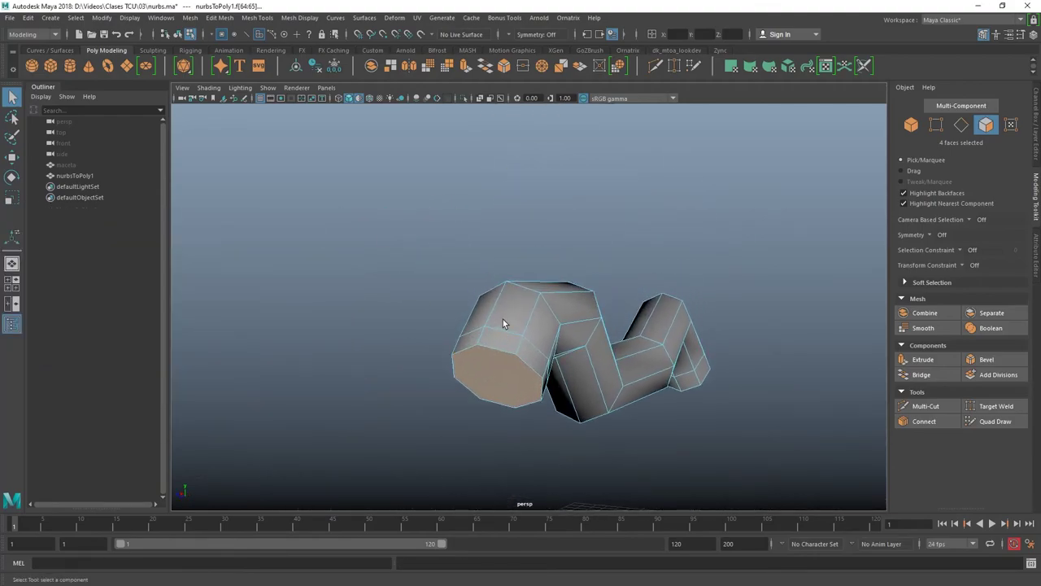
alt+drag(538, 220, 530, 219)
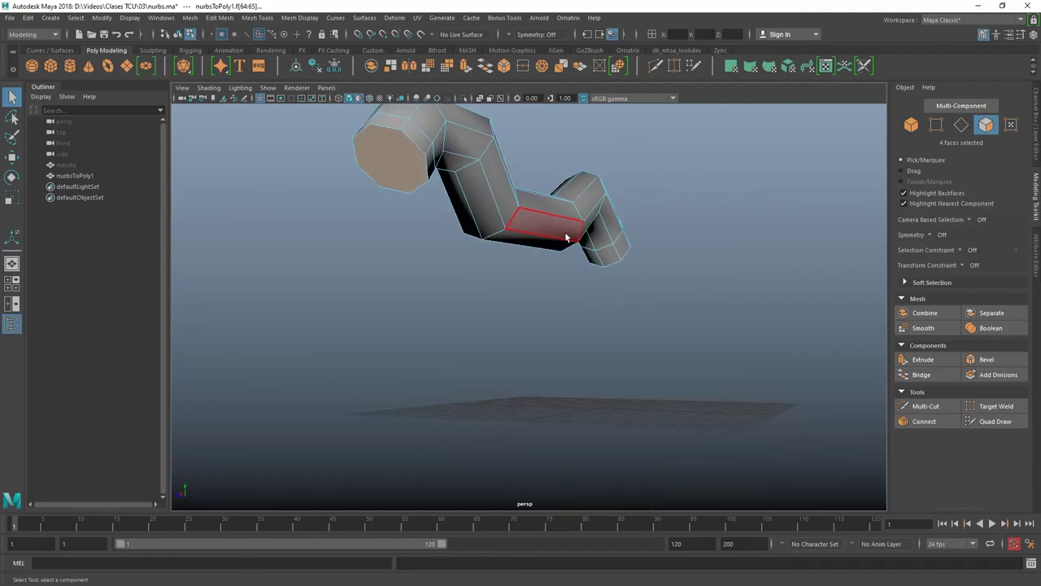
Frame the octagonal end-cap face to inspect it, then clear the selection and show the Channel Box.
click(417, 182)
key(f)
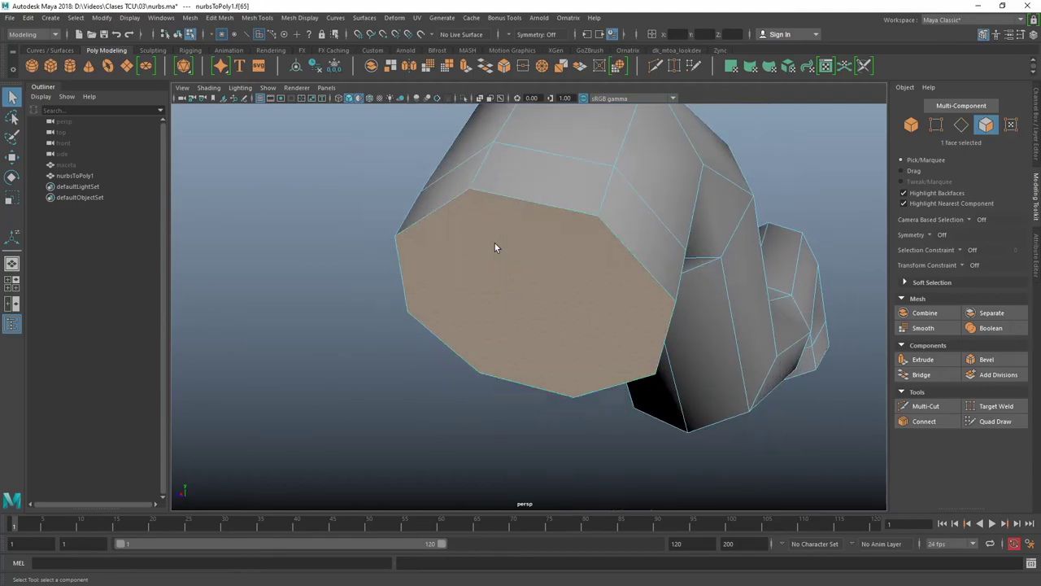
mouse_move(494, 244)
alt+mouse_down()
mouse_move(511, 206)
mouse_move(542, 216)
alt+mouse_up()
click(700, 211)
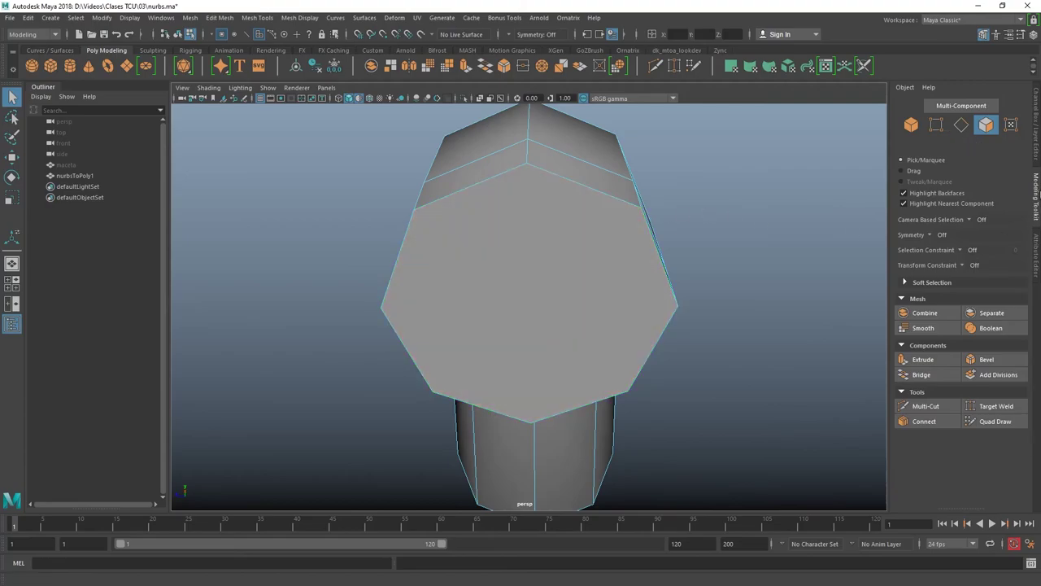
click(1033, 101)
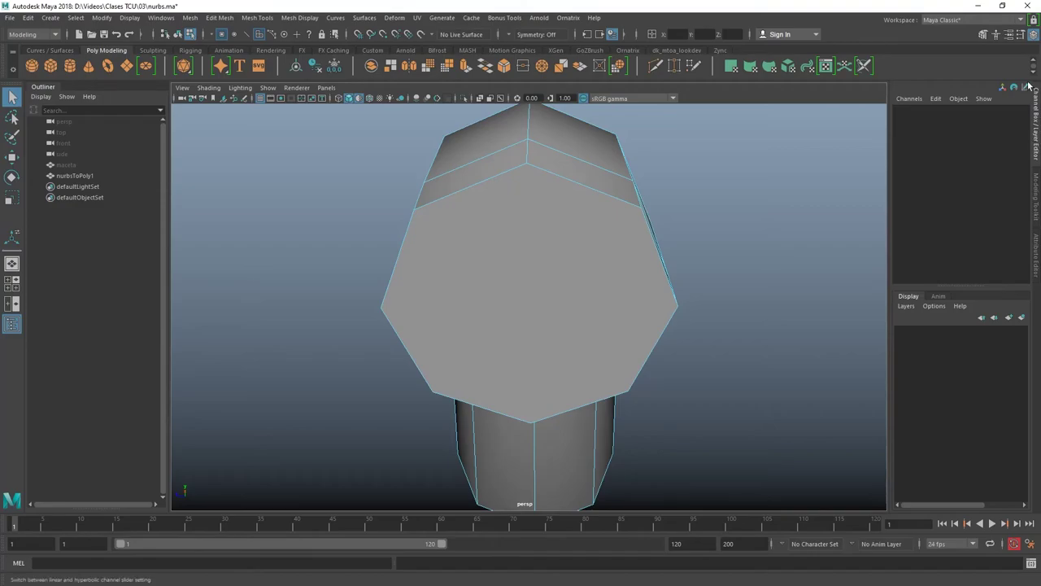
Cycle through the Channel Box and Attribute Editor, ending with the Modeling Toolkit displayed.
key(super+plus)
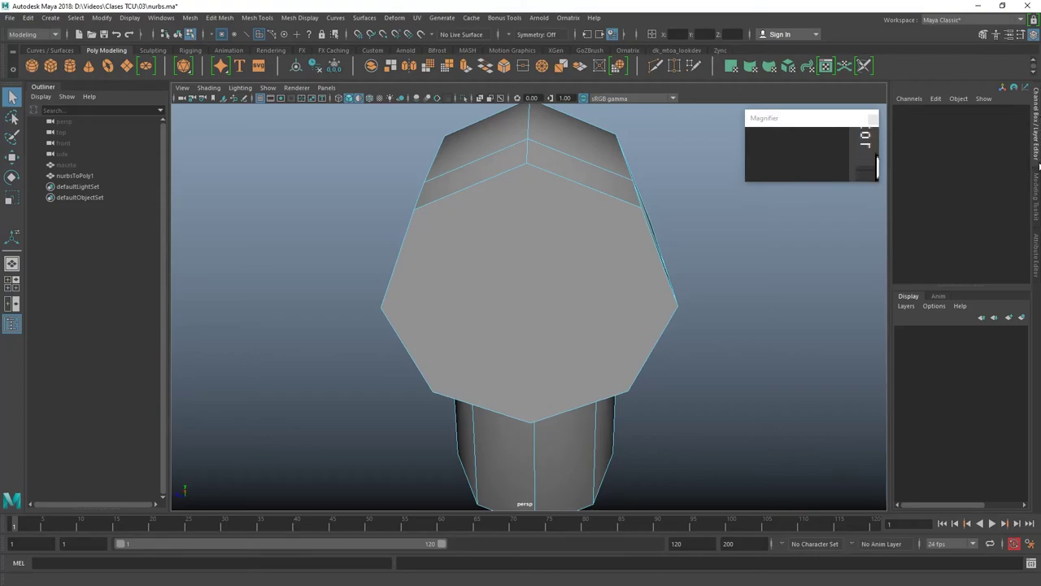
click(1037, 196)
click(1037, 153)
click(1037, 193)
click(1037, 248)
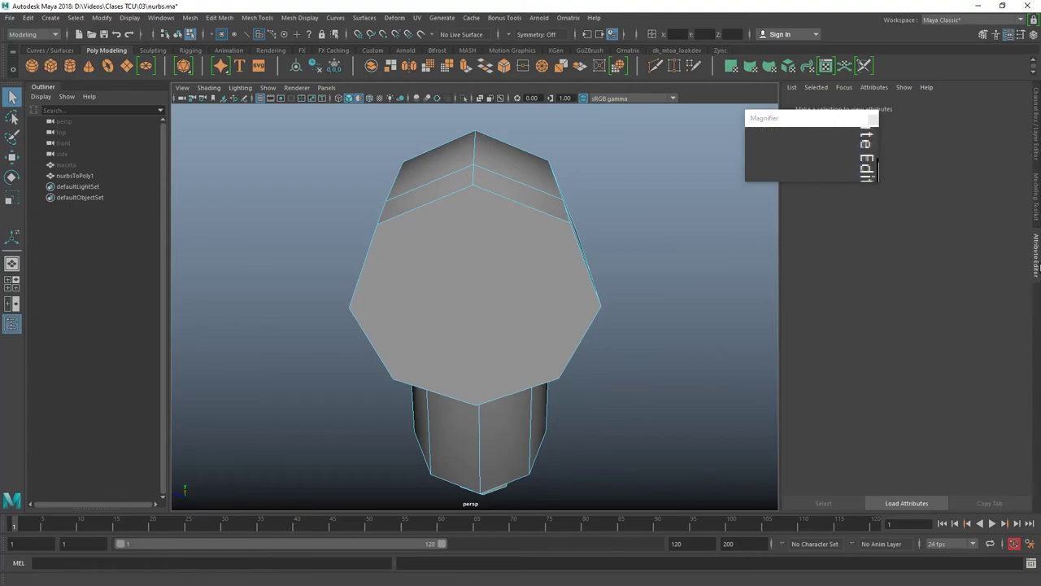
click(1038, 238)
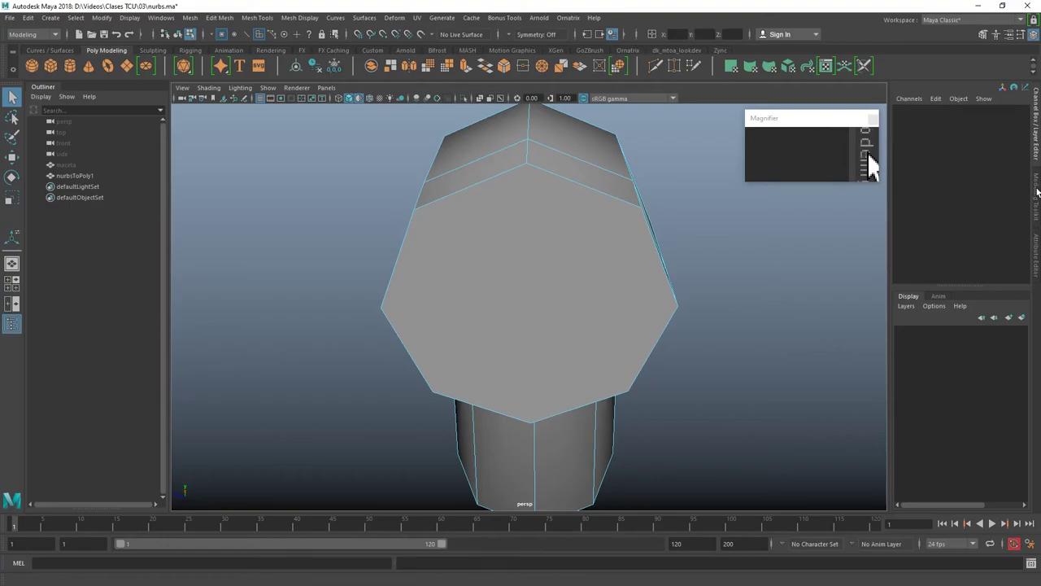
click(1037, 192)
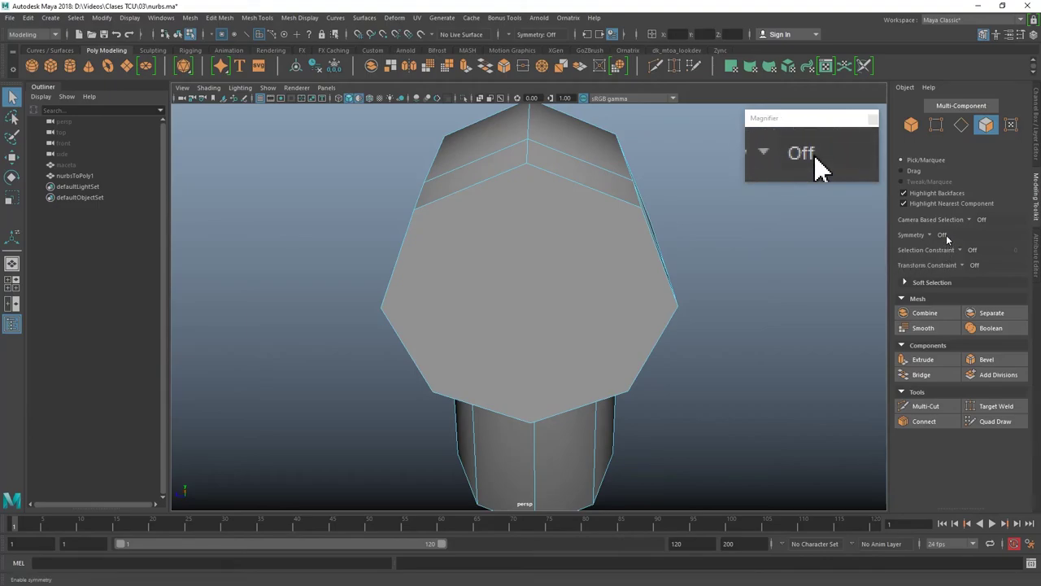
scroll(743, 345, down, 3)
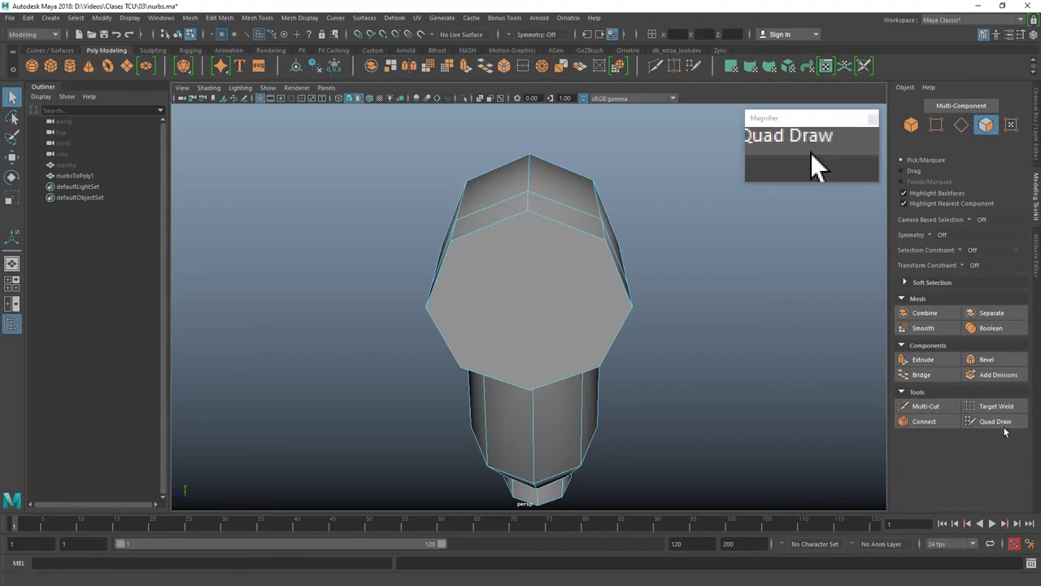
Activate Multi-Cut and place a first cut point on the tube's edge.
click(919, 407)
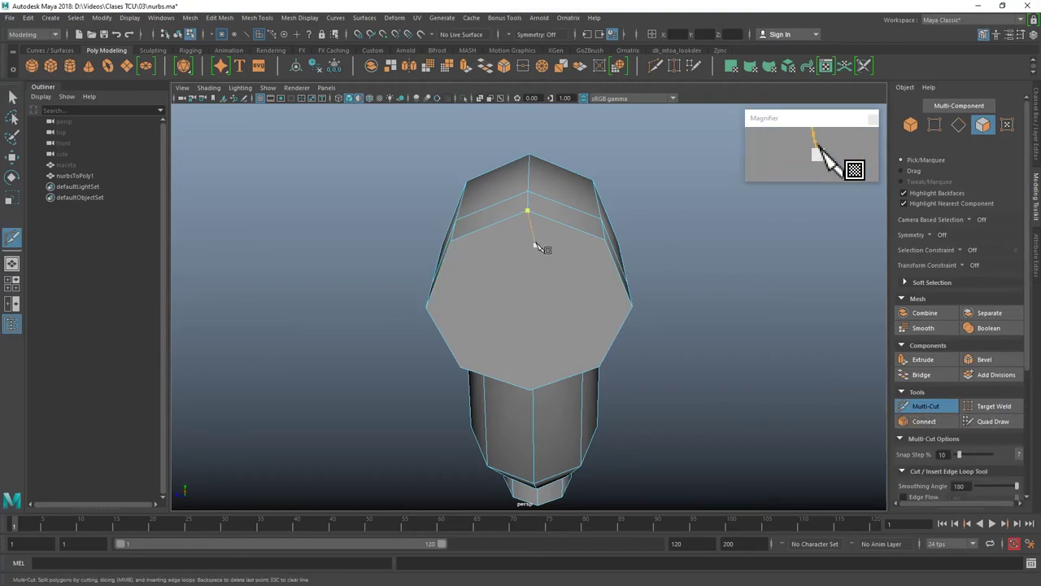
mouse_move(542, 247)
alt+mouse_down()
mouse_move(499, 283)
mouse_move(608, 256)
alt+mouse_up()
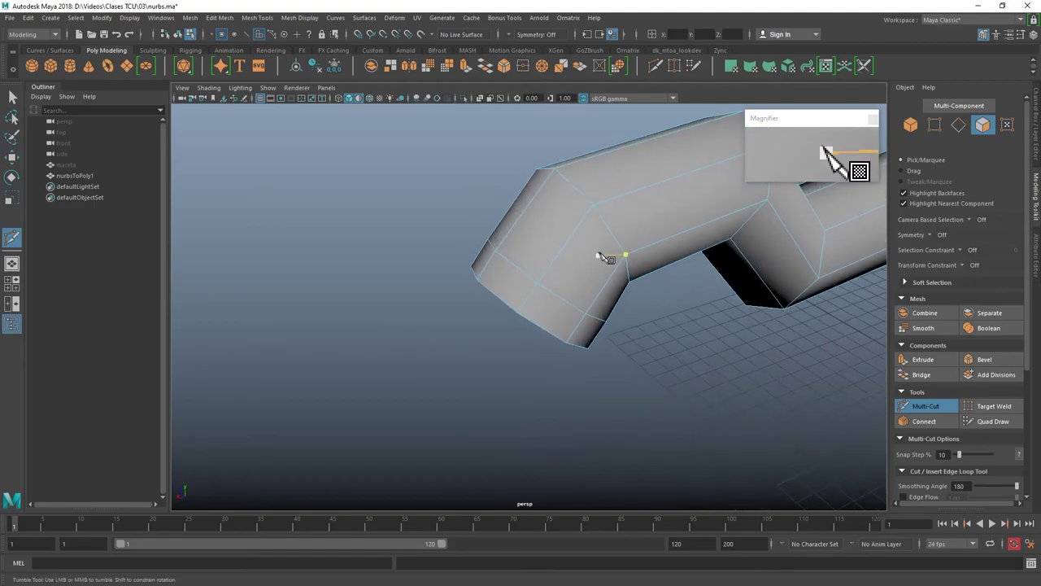
alt+middle_drag(603, 249, 493, 274)
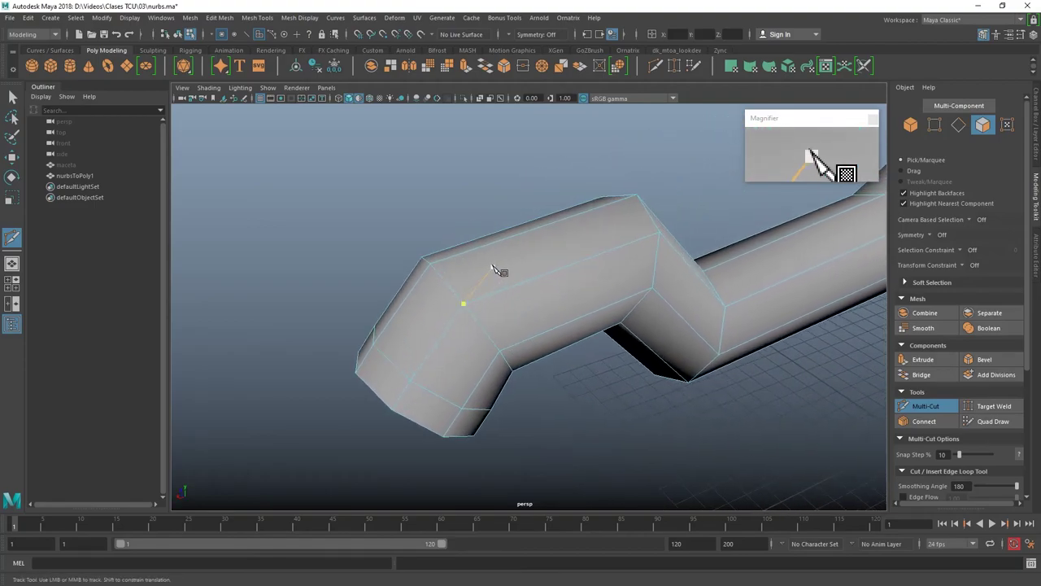
alt+drag(580, 278, 570, 297)
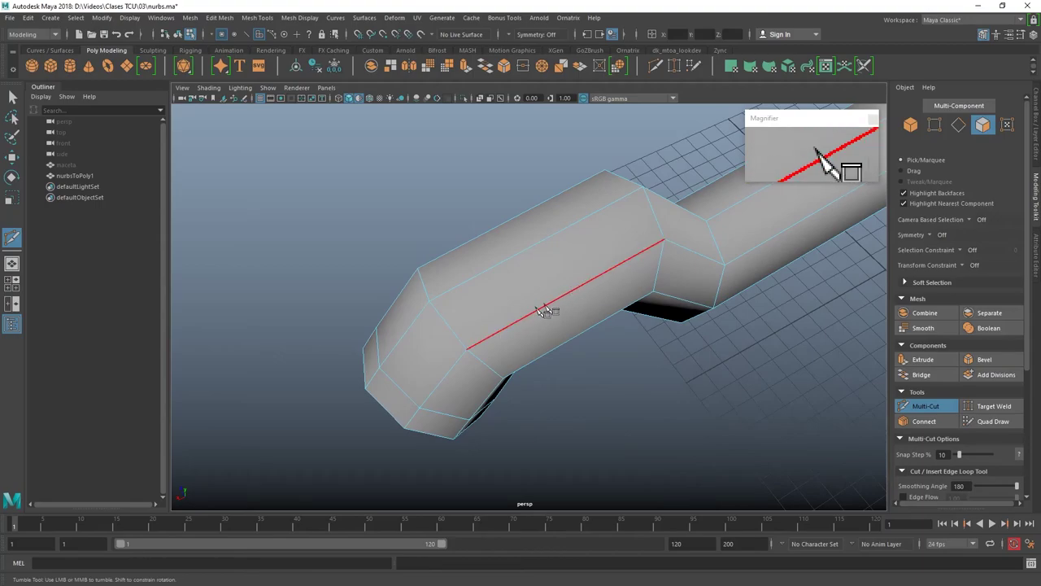
click(620, 267)
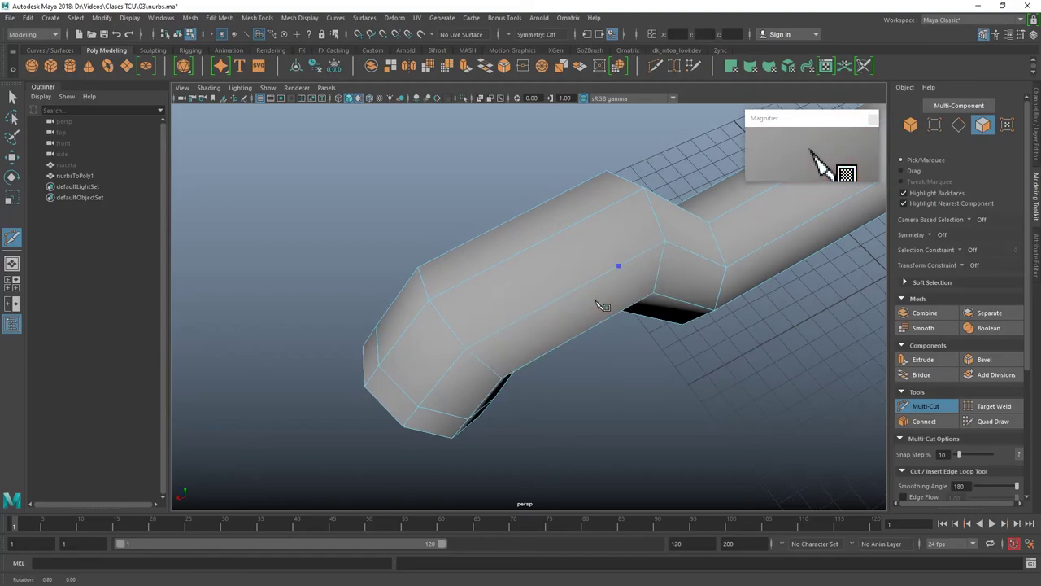
mouse_move(600, 308)
alt+mouse_down()
mouse_move(590, 286)
mouse_move(566, 288)
alt+mouse_up()
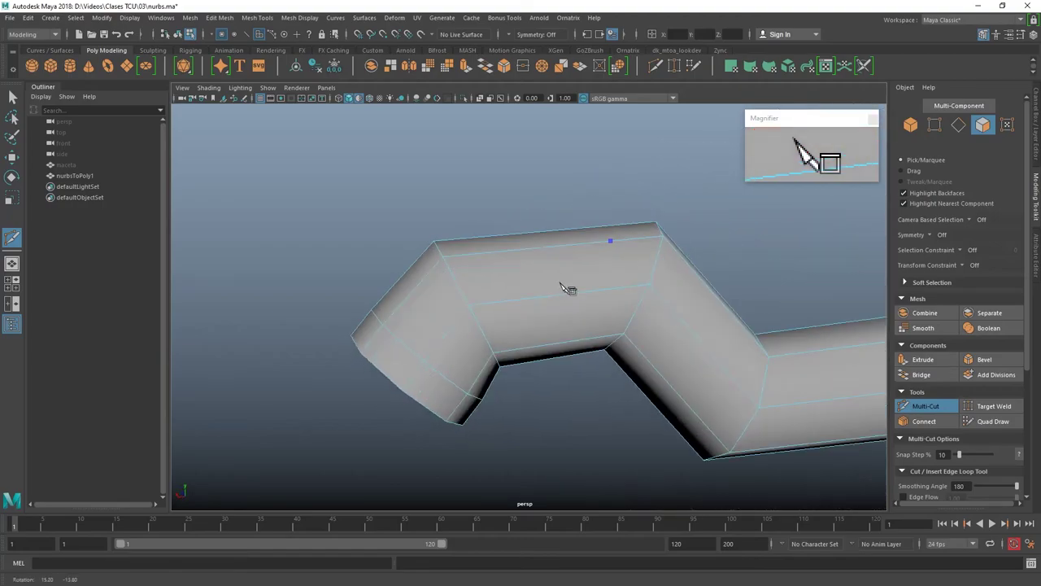
Insert a lengthwise edge loop along the tube and start a cut from the new edge.
ctrl+click(574, 291)
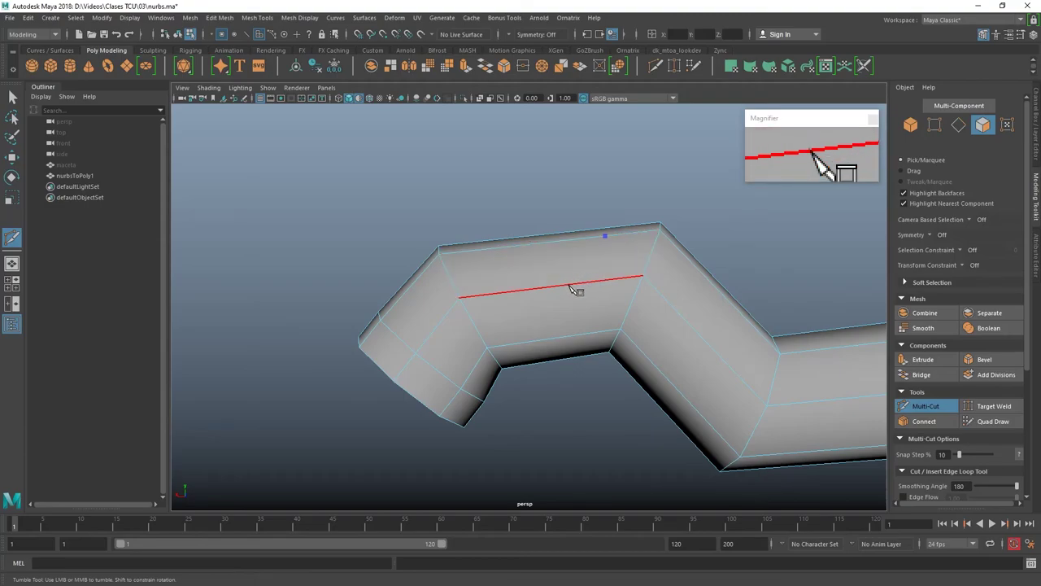
click(569, 284)
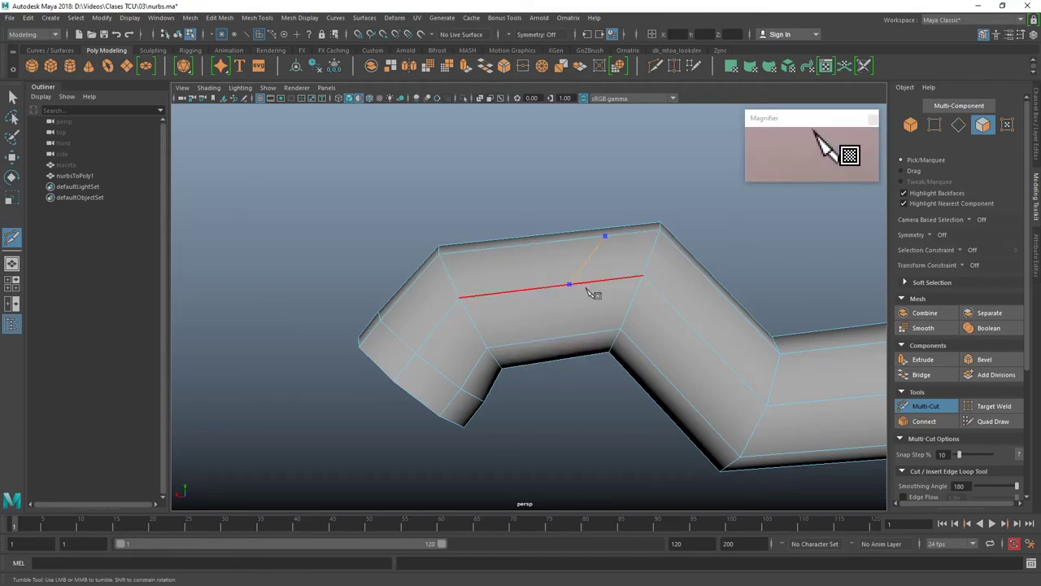
alt+drag(604, 244, 574, 293)
scroll(584, 294, up, 5)
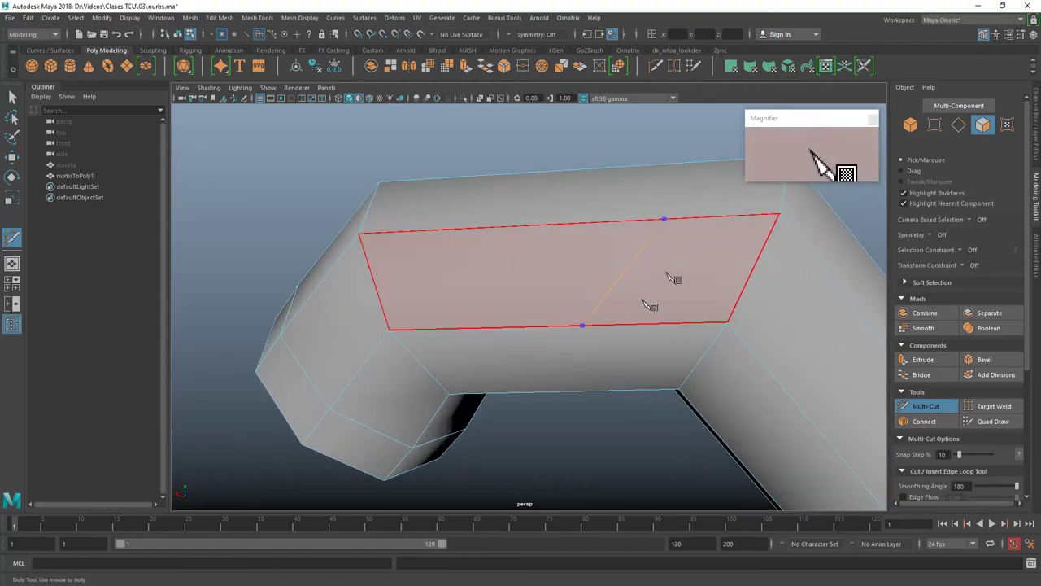
mouse_move(689, 239)
alt+mouse_down()
mouse_move(667, 274)
mouse_move(615, 216)
alt+mouse_up()
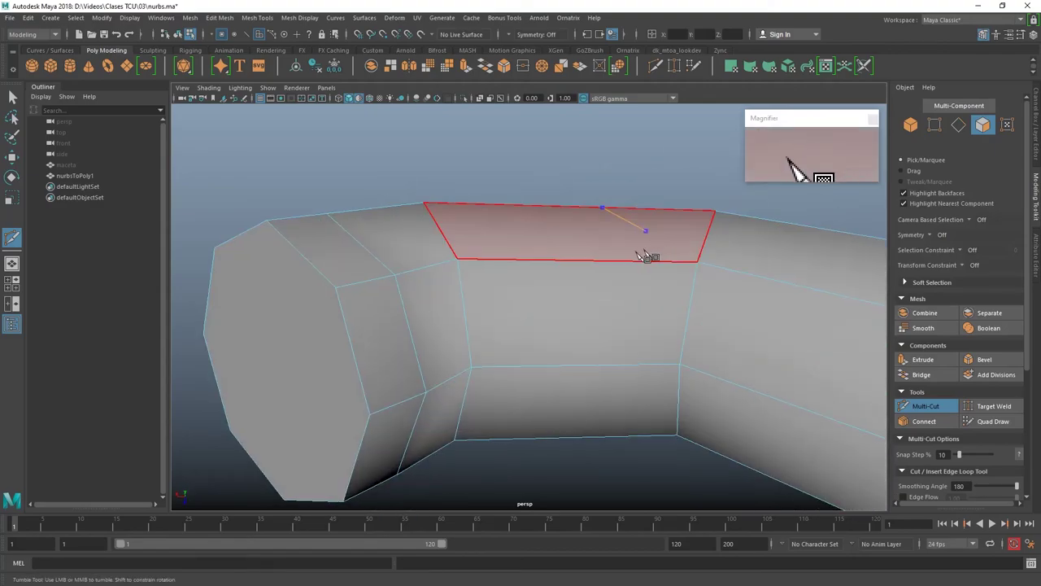
mouse_move(608, 266)
alt+mouse_down()
mouse_move(614, 337)
mouse_move(623, 279)
mouse_move(610, 275)
alt+mouse_up()
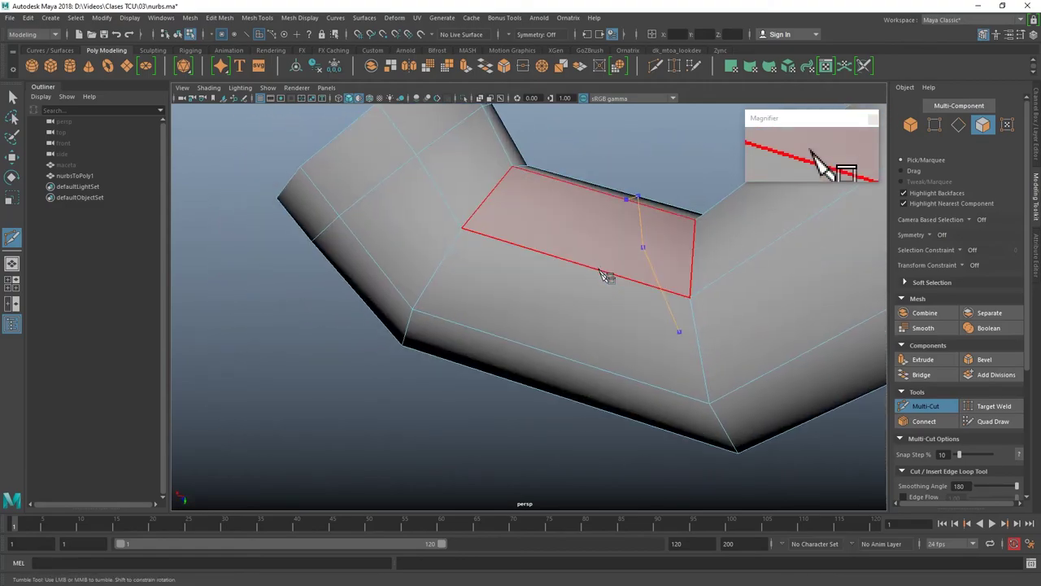
mouse_move(611, 318)
alt+mouse_down()
mouse_move(611, 279)
mouse_move(621, 305)
mouse_move(586, 316)
mouse_move(619, 305)
mouse_move(594, 290)
mouse_move(681, 296)
mouse_move(665, 237)
alt+mouse_up()
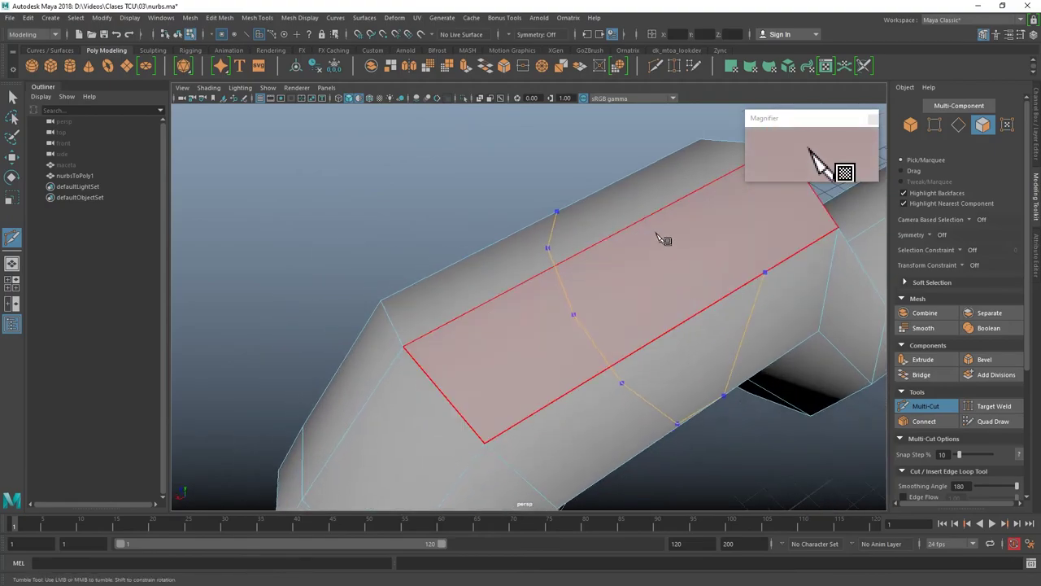
Extend the cut across the bent section's faces and commit it.
click(640, 219)
click(765, 272)
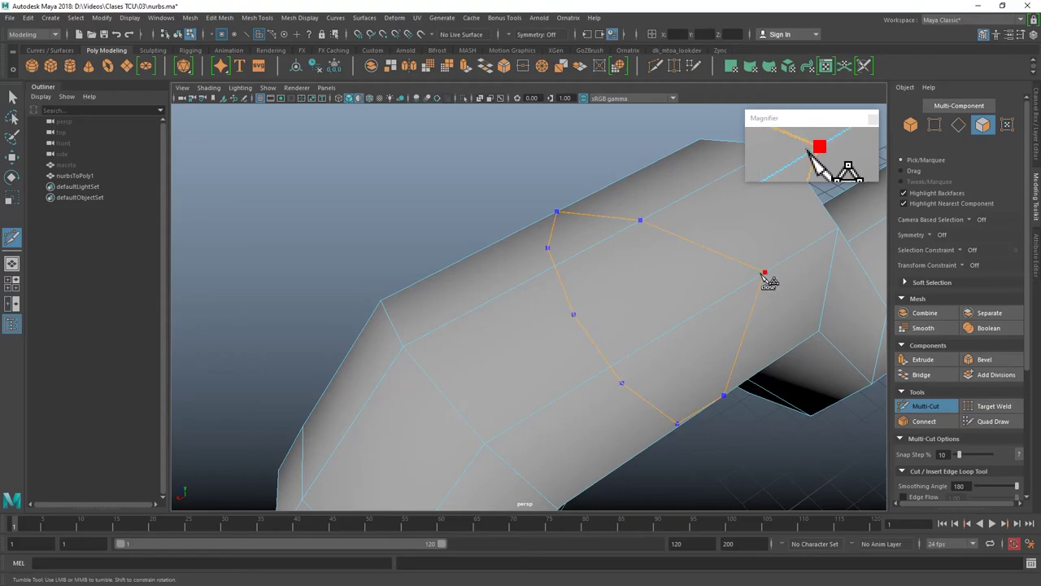
mouse_move(640, 279)
alt+mouse_down()
mouse_move(659, 280)
mouse_move(624, 262)
mouse_move(673, 242)
alt+mouse_up()
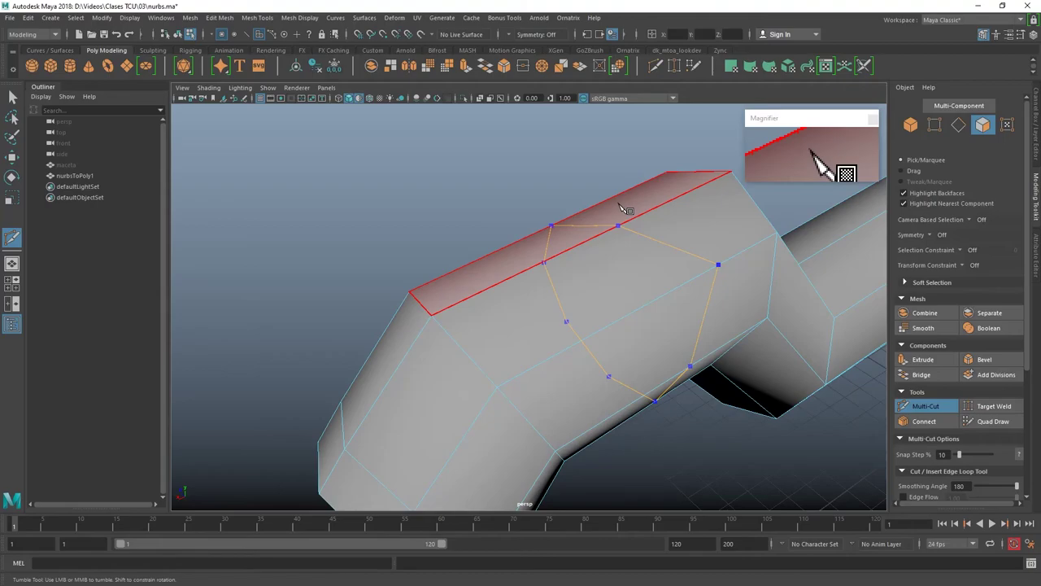
mouse_move(625, 209)
alt+mouse_down()
mouse_move(657, 267)
mouse_move(602, 274)
alt+mouse_up()
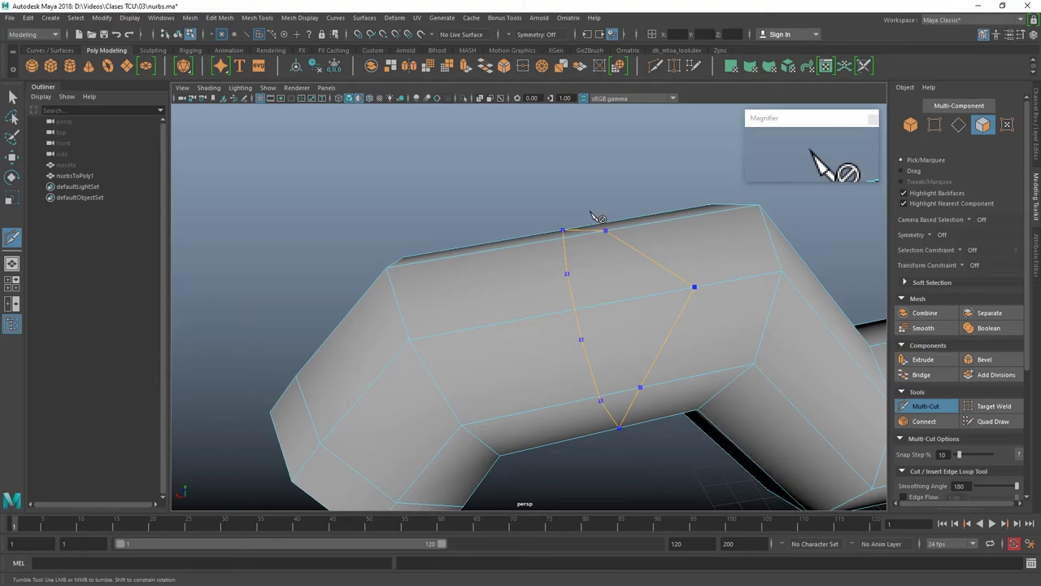
key(Return)
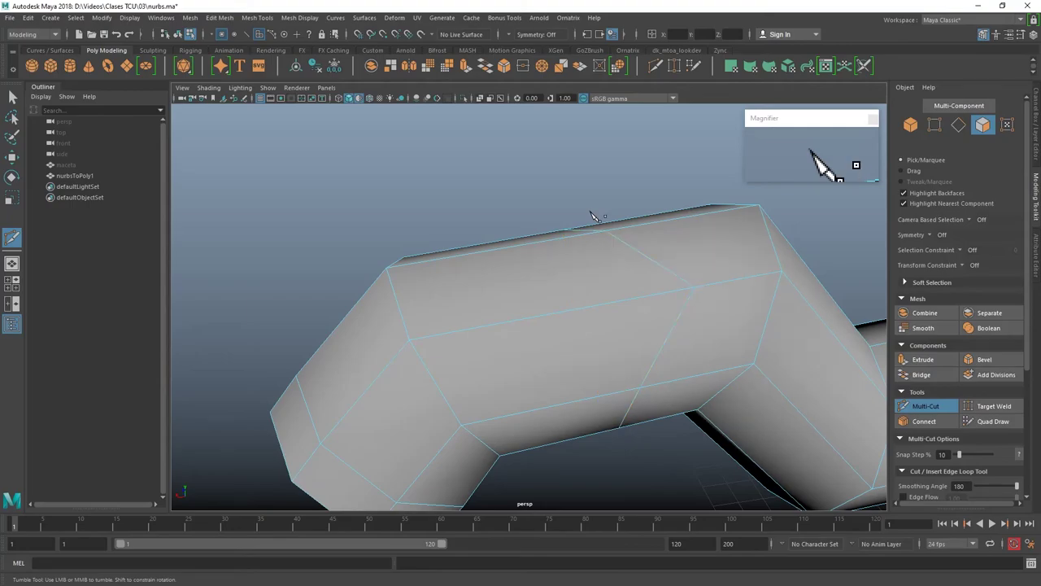
Orbit around the bend, then undo the cut.
mouse_move(593, 216)
alt+mouse_down()
mouse_move(651, 309)
mouse_move(651, 249)
mouse_move(632, 200)
mouse_move(639, 309)
alt+mouse_up()
mouse_move(648, 288)
alt+mouse_down()
mouse_move(716, 302)
mouse_move(616, 296)
mouse_move(723, 263)
mouse_move(696, 207)
mouse_move(494, 258)
alt+mouse_up()
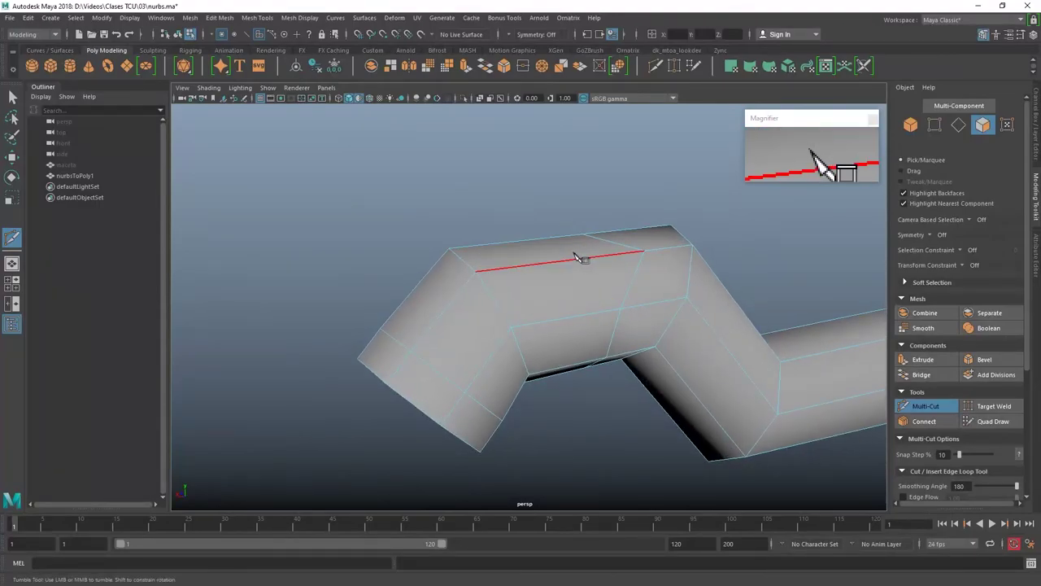
key(ctrl+z)
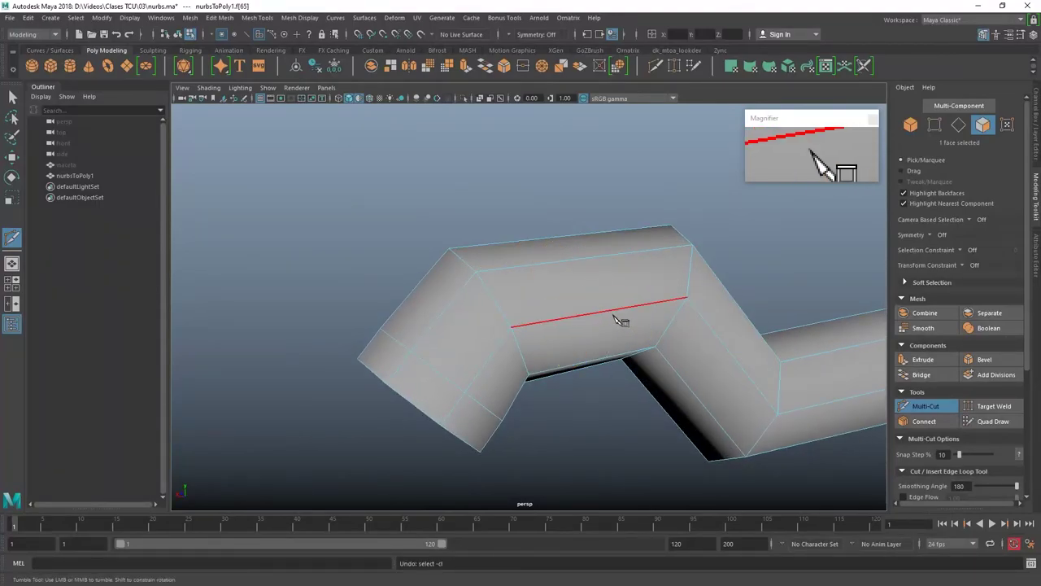
Insert a ring edge loop near the tube end plus a lengthwise loop, then view the octagonal end.
mouse_move(614, 316)
alt+mouse_down()
mouse_move(569, 344)
mouse_move(593, 327)
alt+mouse_up()
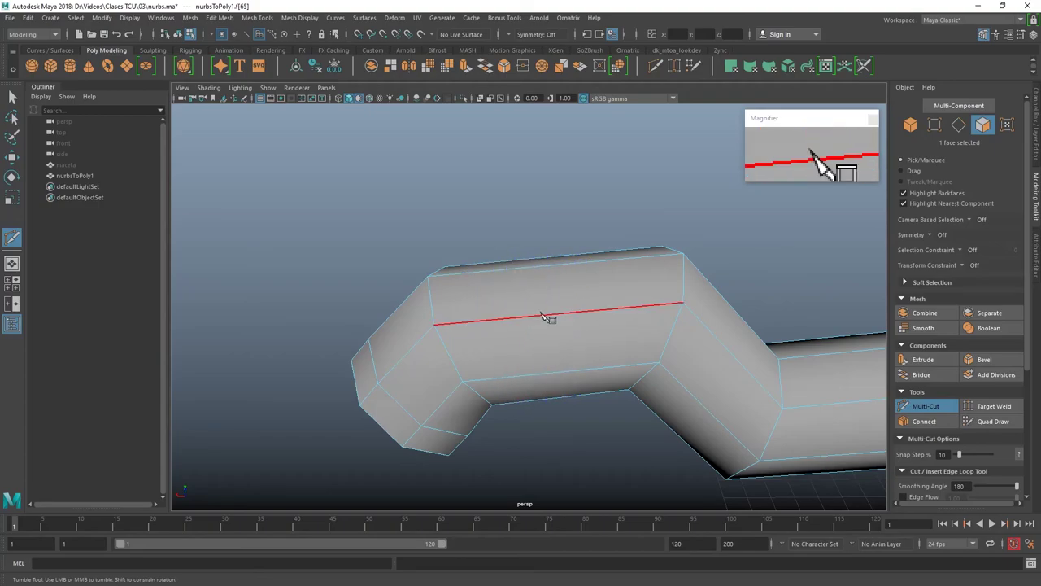
ctrl+click(463, 312)
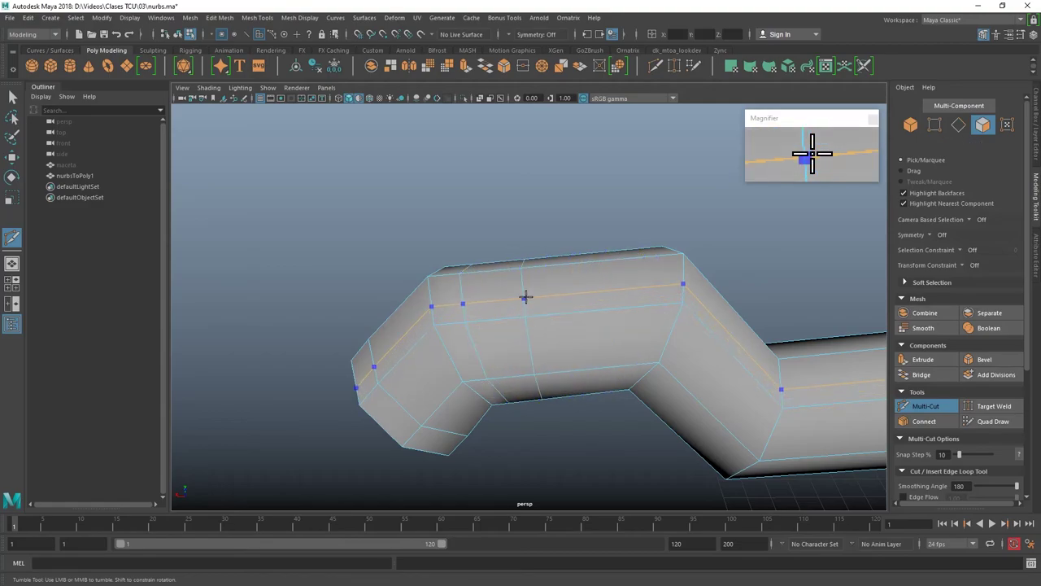
ctrl+click(525, 318)
alt+drag(554, 329, 547, 333)
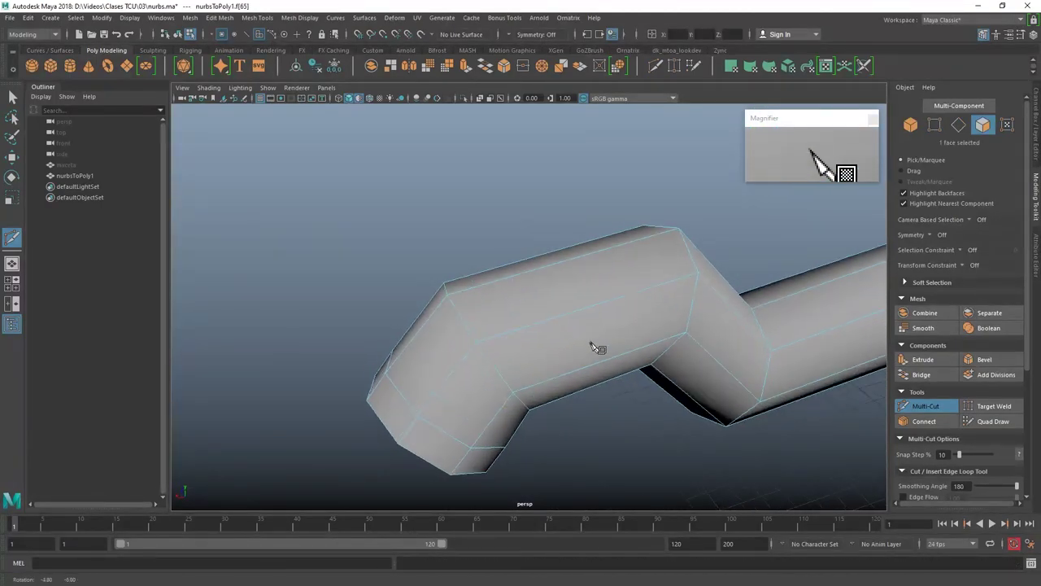
alt+drag(597, 348, 584, 365)
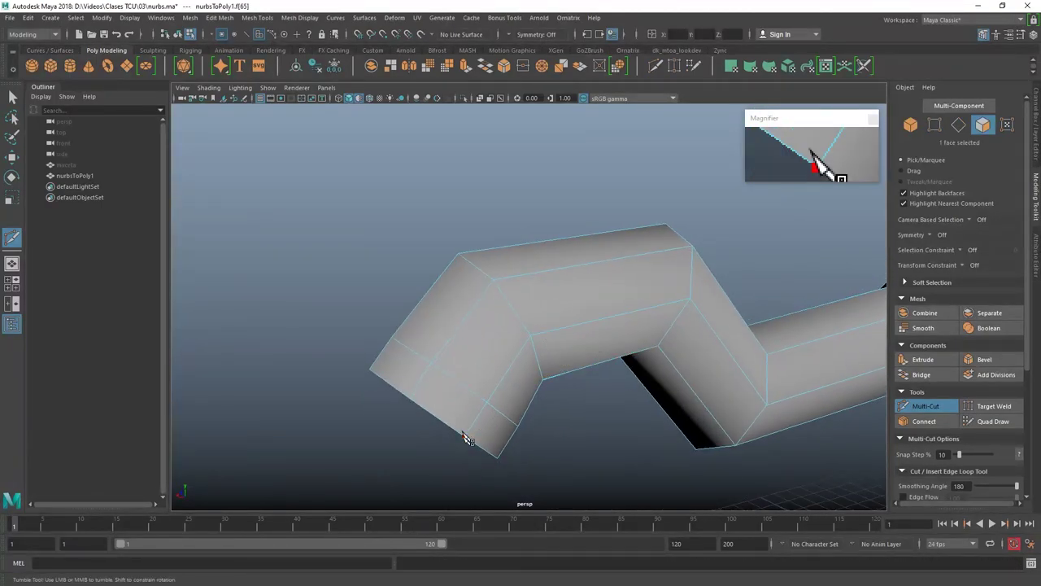
mouse_move(463, 425)
alt+mouse_down()
mouse_move(543, 357)
mouse_move(546, 413)
alt+mouse_up()
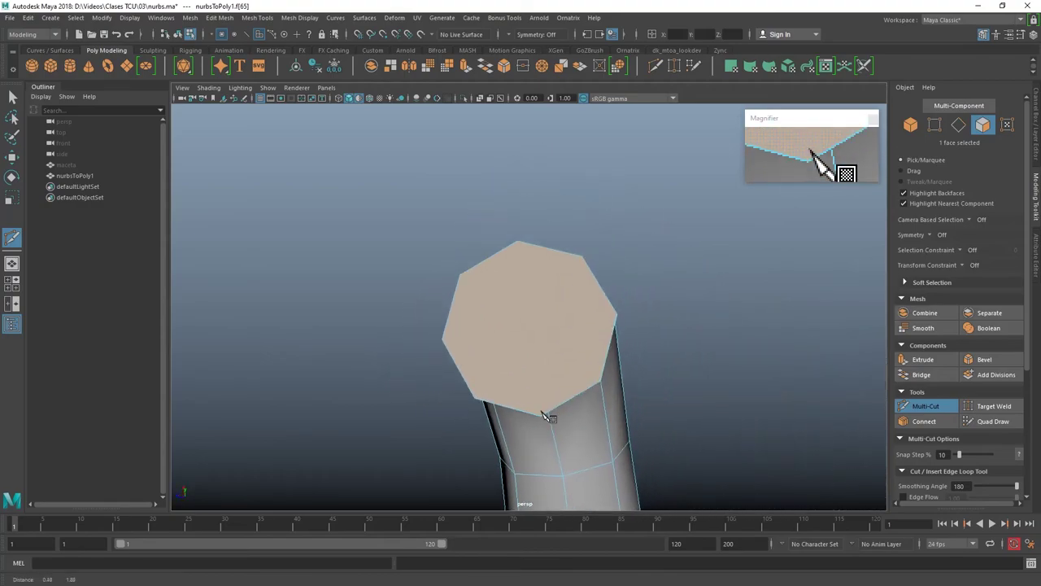
alt+right_drag(546, 414, 548, 381)
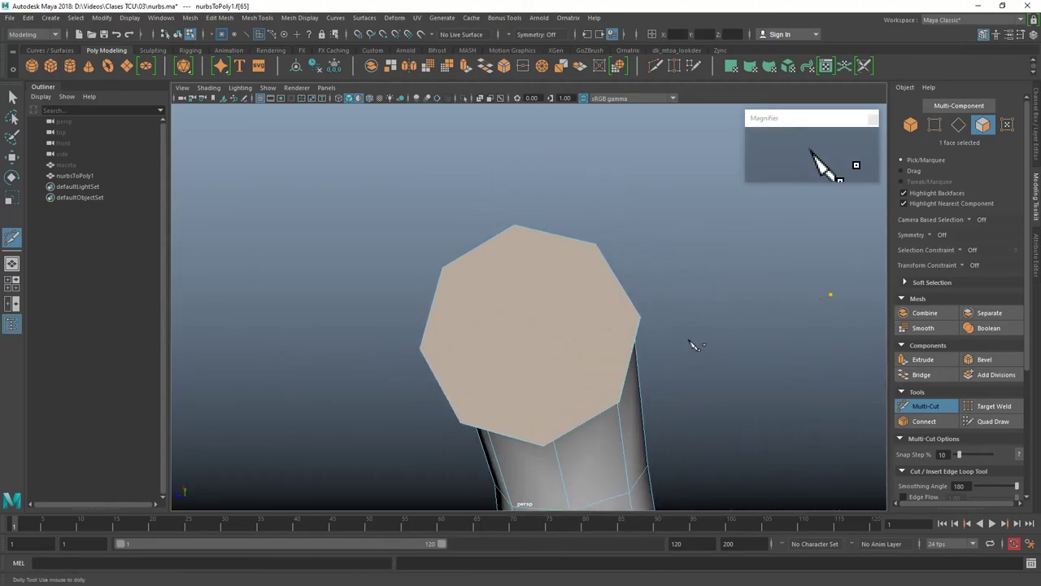
Clear the selection, reactivate Multi-Cut, and commit a first cut across the octagonal end cap.
key(w)
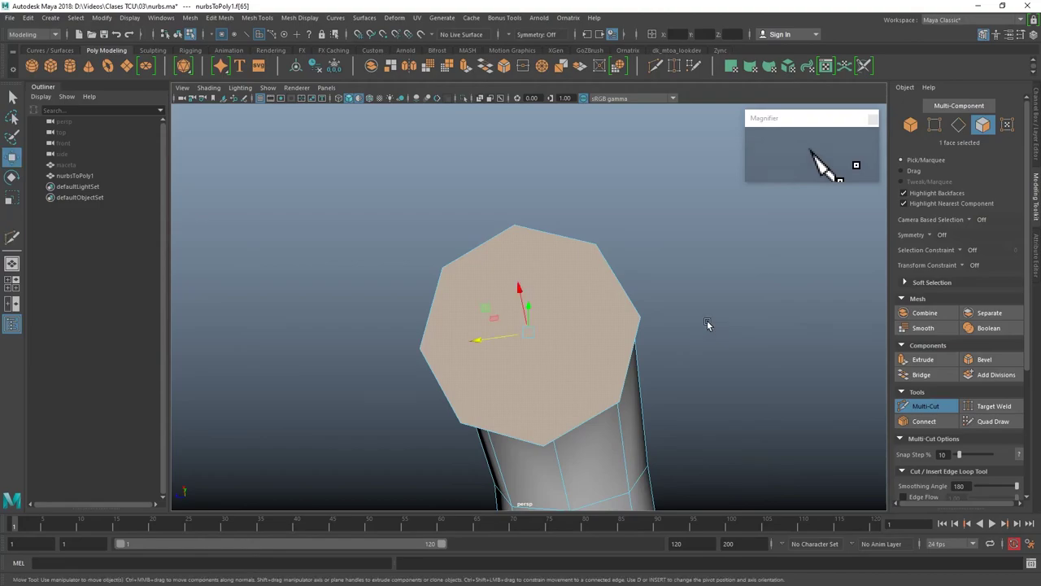
click(688, 309)
alt+drag(688, 309, 658, 319)
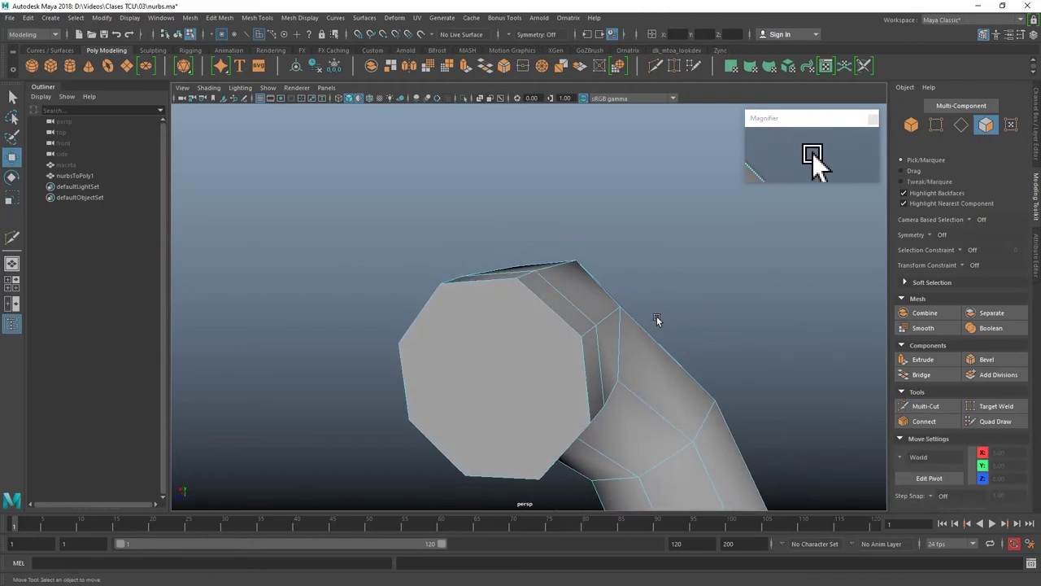
alt+drag(606, 329, 659, 279)
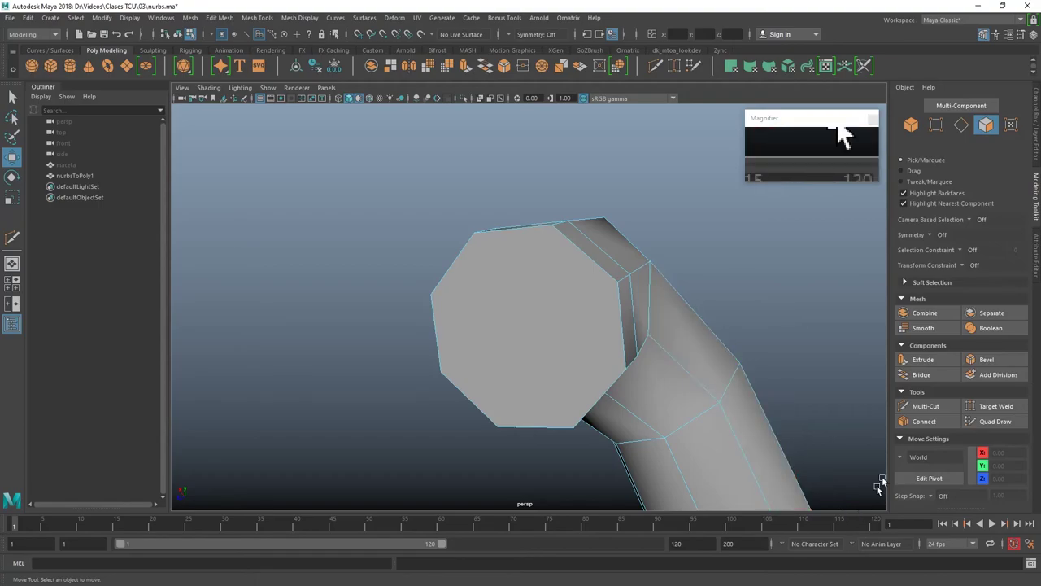
click(925, 406)
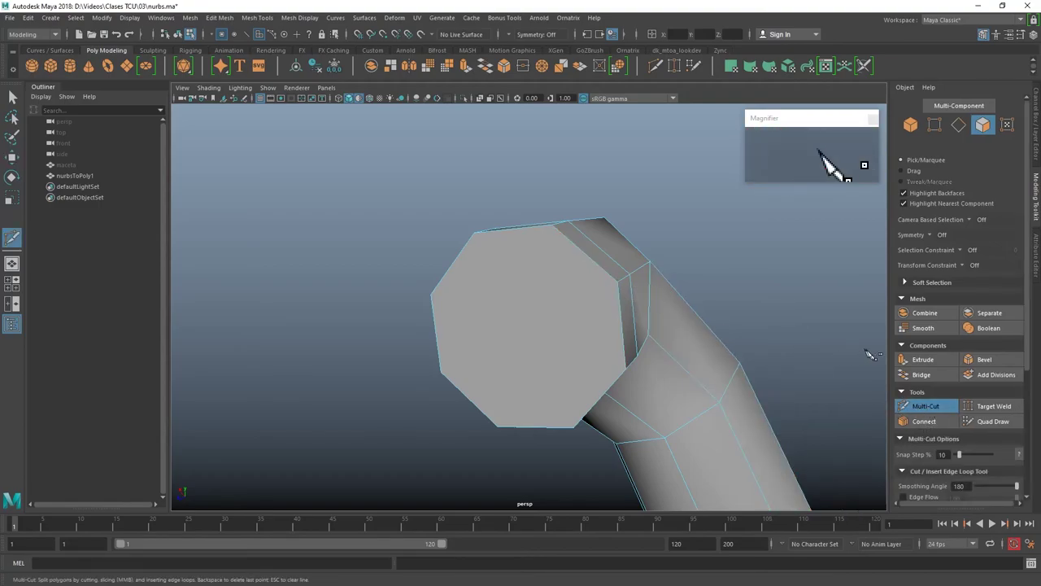
mouse_move(643, 257)
alt+mouse_down()
mouse_move(596, 250)
mouse_move(637, 232)
alt+mouse_up()
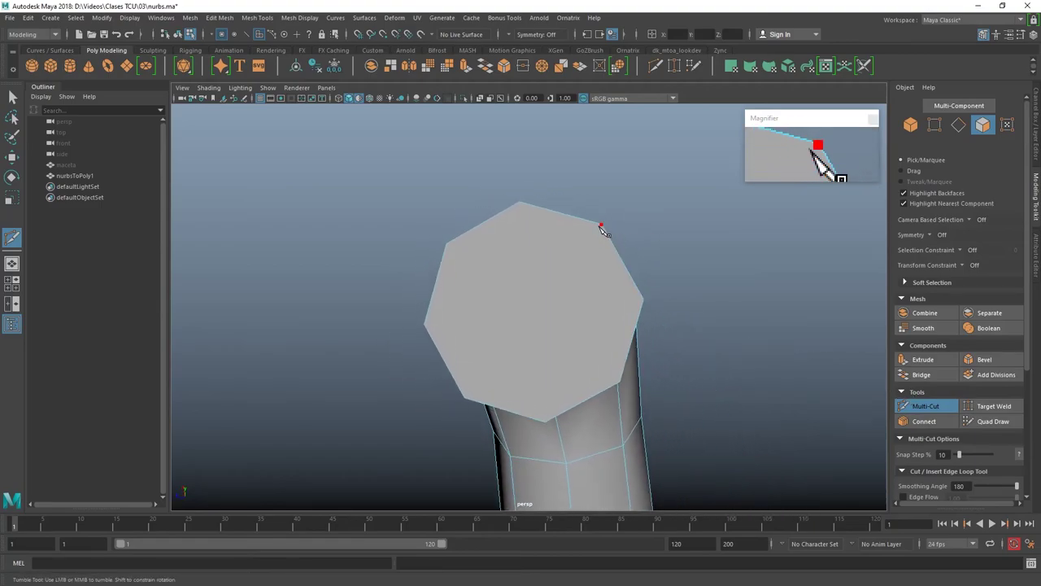
click(601, 225)
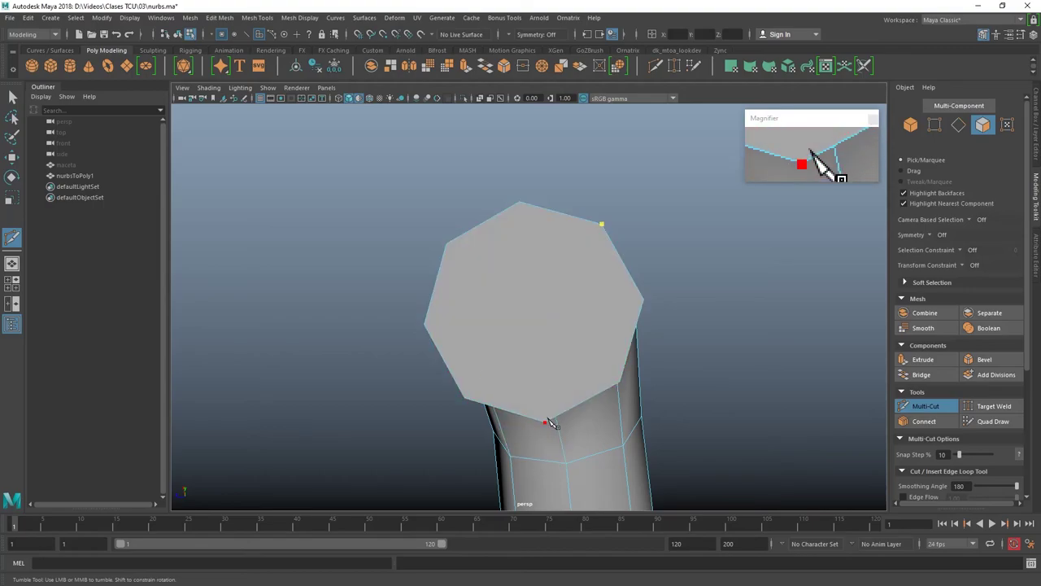
key(Return)
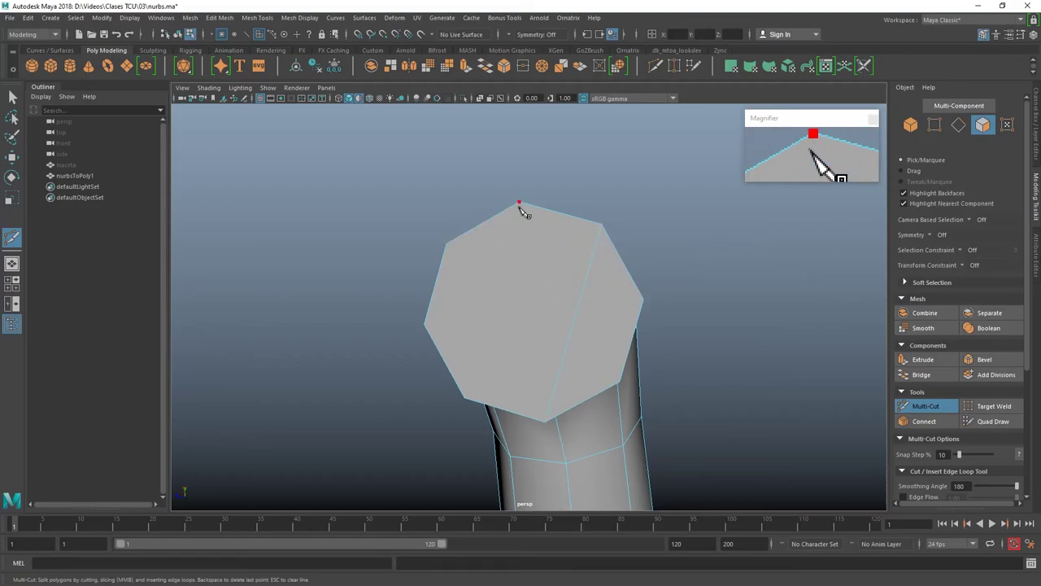
Start a second end-cap cut running from its edge to the left vertex.
mouse_move(521, 203)
alt+mouse_down()
mouse_move(551, 312)
mouse_move(604, 327)
mouse_move(616, 413)
mouse_move(643, 363)
alt+mouse_up()
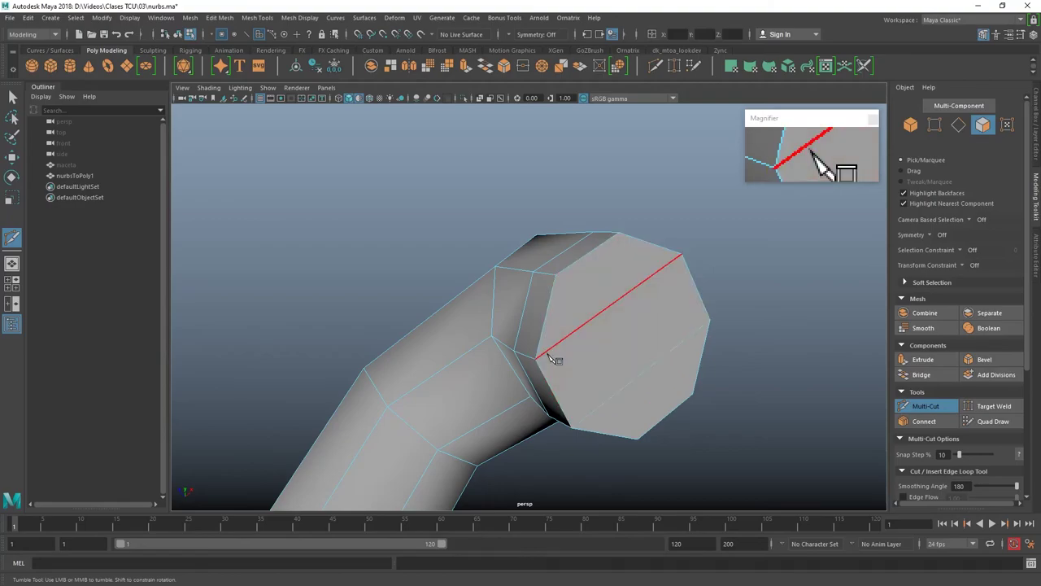
mouse_move(680, 339)
alt+mouse_down()
mouse_move(570, 332)
mouse_move(534, 344)
mouse_move(569, 352)
alt+mouse_up()
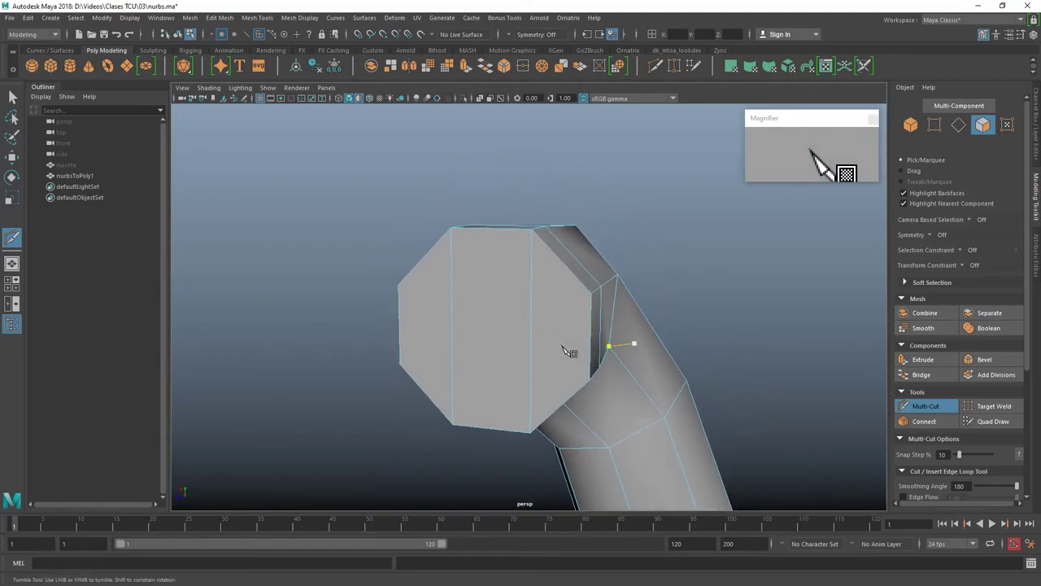
click(592, 293)
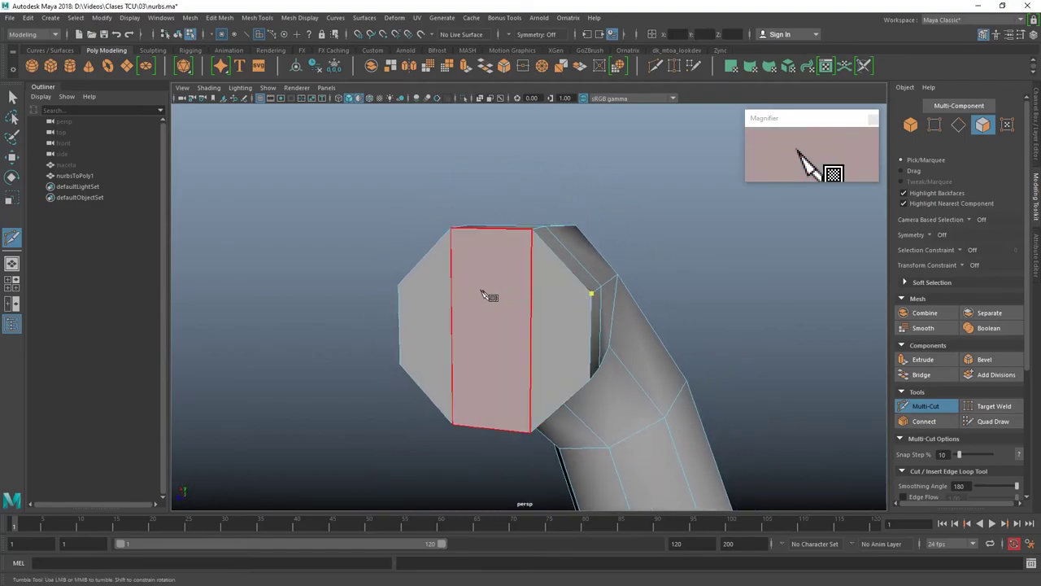
click(398, 286)
mouse_move(442, 297)
alt+mouse_down()
mouse_move(495, 298)
mouse_move(480, 300)
alt+mouse_up()
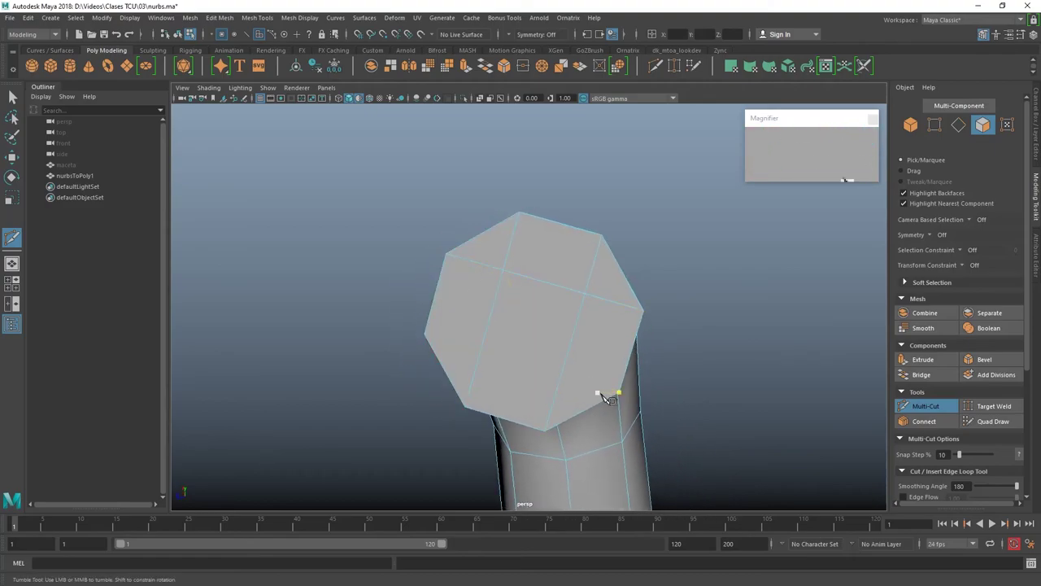
alt+drag(610, 375, 561, 310)
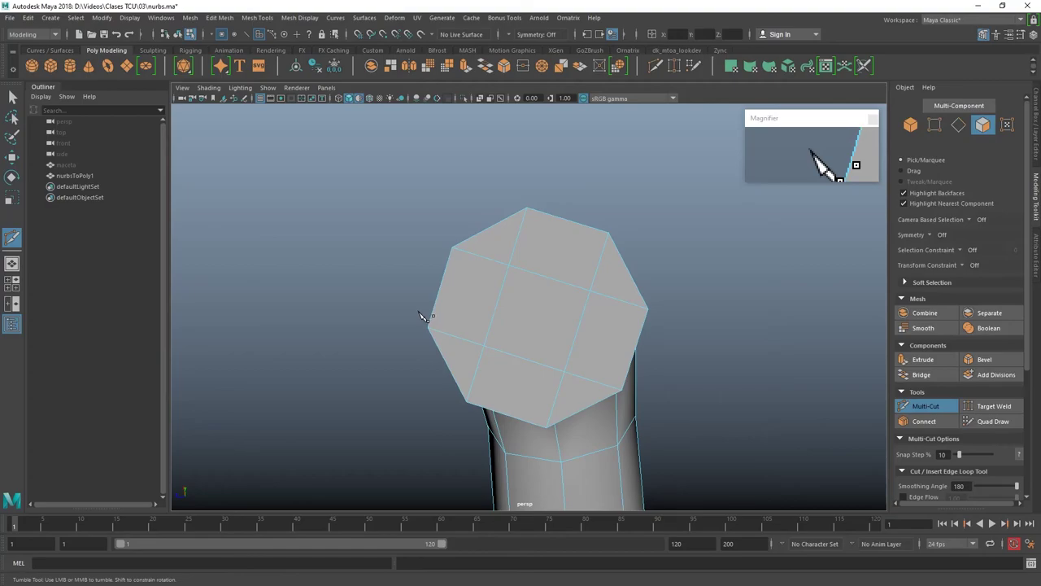
click(484, 346)
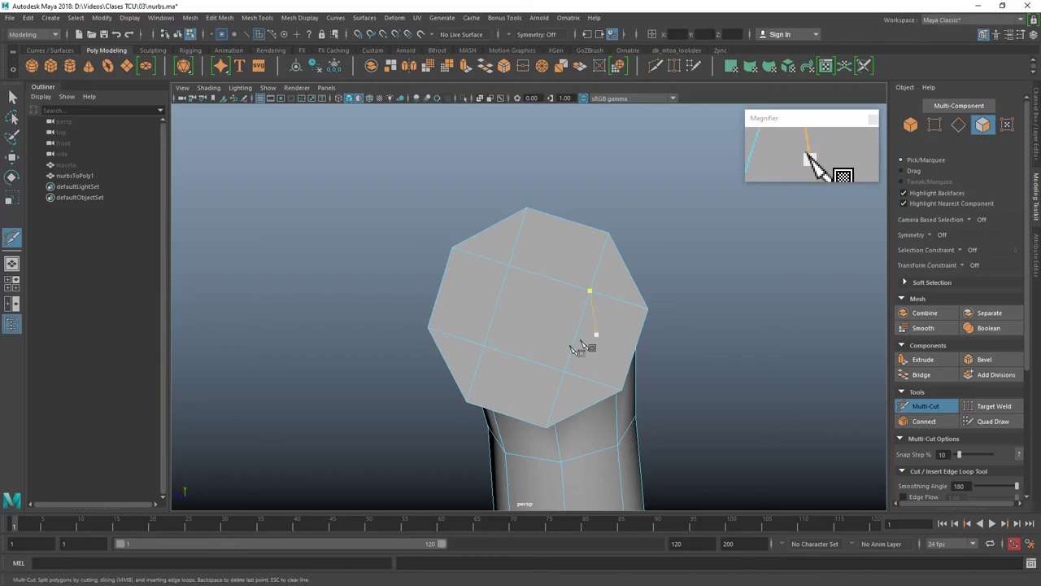
click(589, 290)
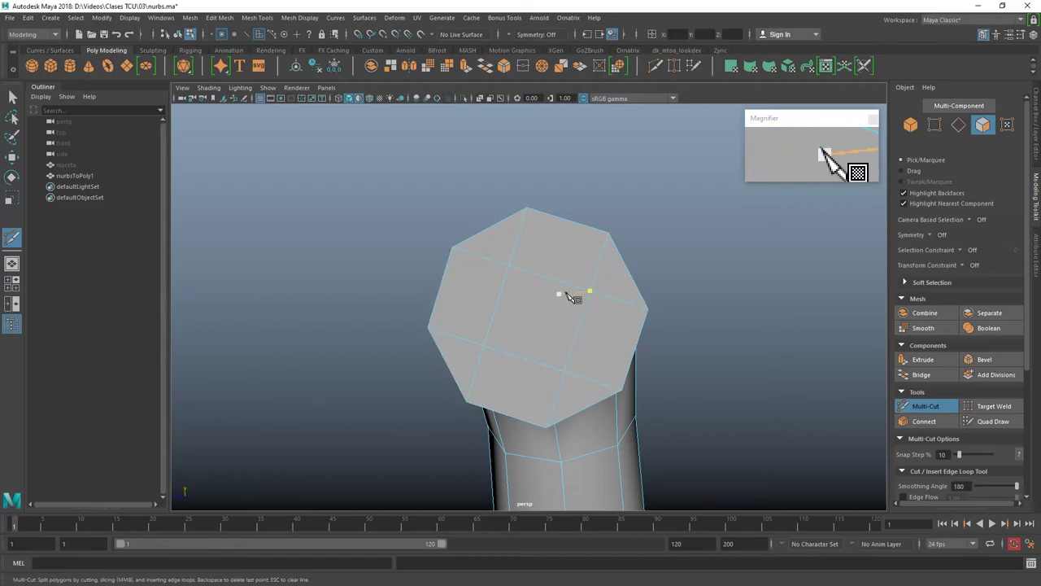
mouse_move(573, 316)
alt+mouse_down()
mouse_move(613, 318)
mouse_move(632, 304)
mouse_move(618, 302)
alt+mouse_up()
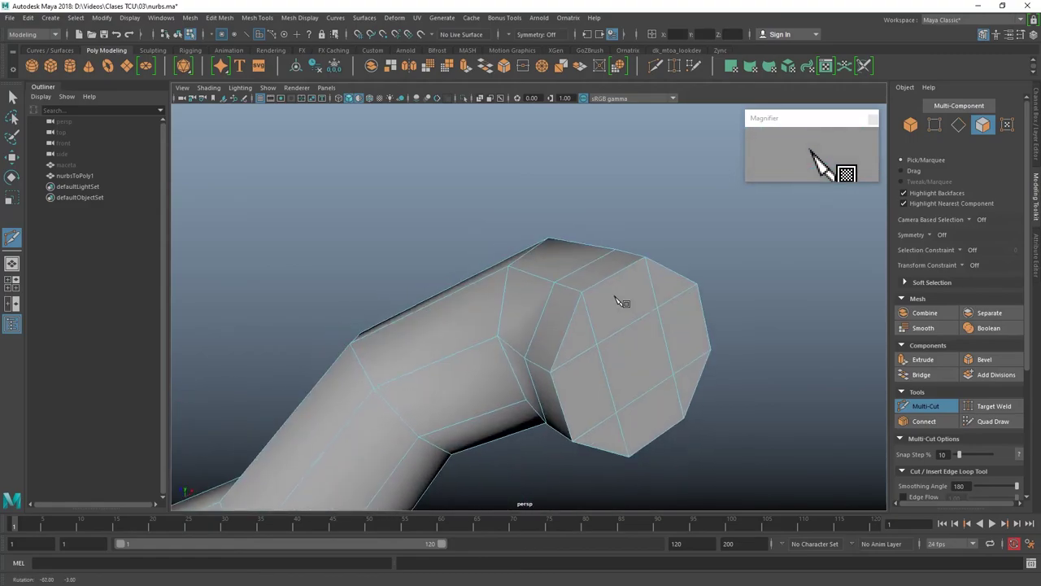
right_click(633, 345)
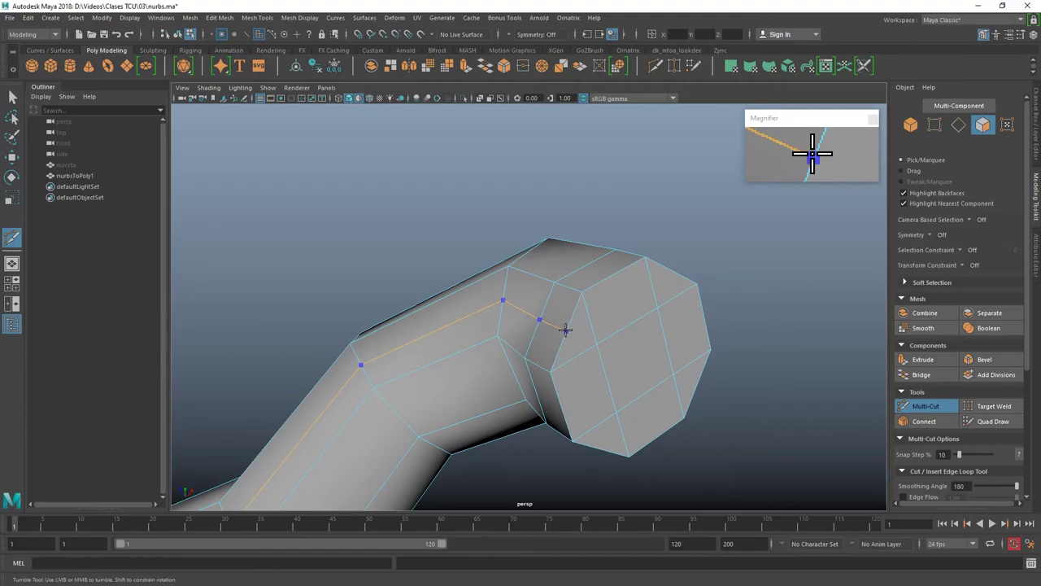
mouse_move(565, 329)
alt+mouse_down()
mouse_move(623, 339)
mouse_move(585, 365)
alt+mouse_up()
alt+right_drag(585, 365, 540, 337)
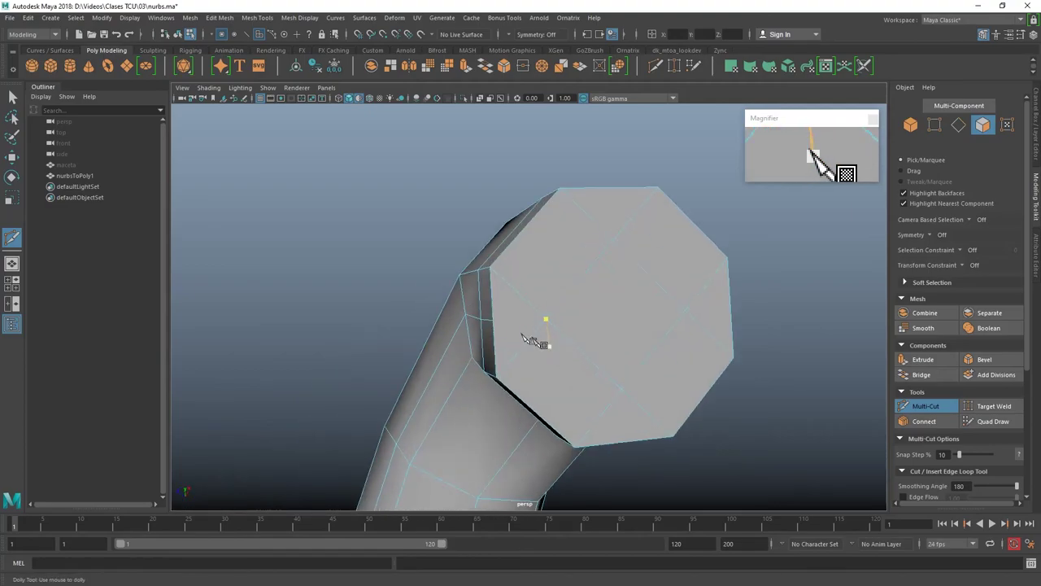
mouse_move(643, 358)
alt+mouse_down()
mouse_move(662, 314)
mouse_move(688, 384)
mouse_move(616, 366)
alt+mouse_up()
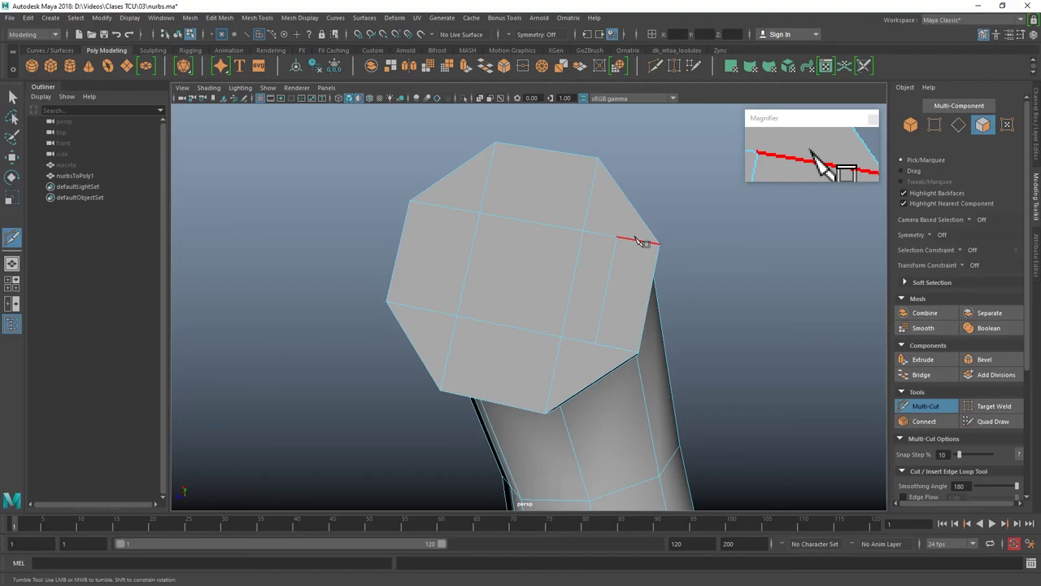
Orbit and dolly the camera until the tube's uncut octagonal end cap faces the view.
mouse_move(609, 249)
alt+mouse_down()
mouse_move(562, 291)
mouse_move(606, 324)
alt+mouse_up()
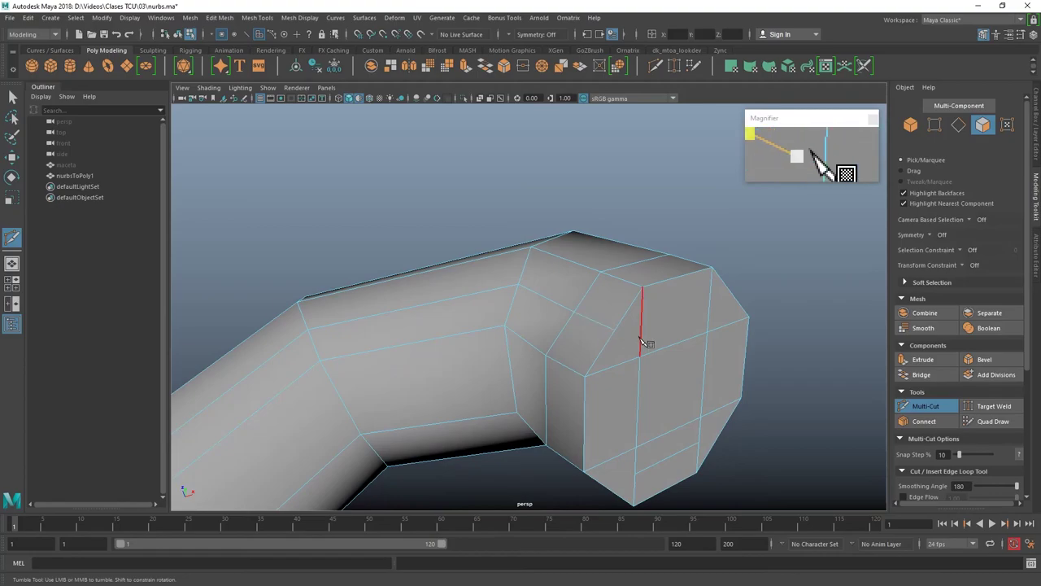
alt+right_drag(641, 342, 740, 356)
mouse_move(718, 344)
alt+mouse_down()
mouse_move(649, 336)
mouse_move(569, 353)
mouse_move(565, 339)
mouse_move(623, 366)
alt+mouse_up()
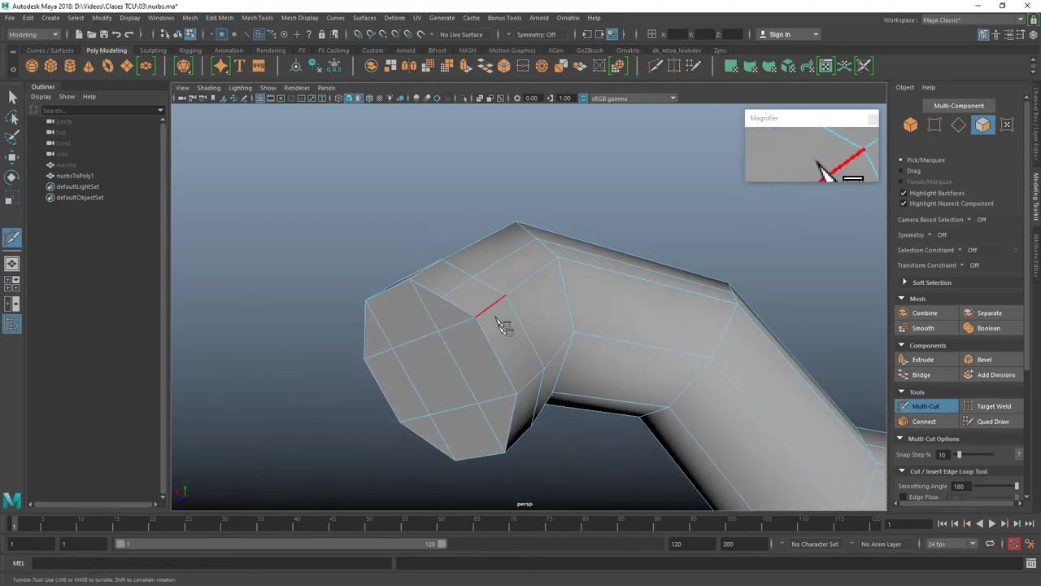
alt+drag(499, 325, 537, 318)
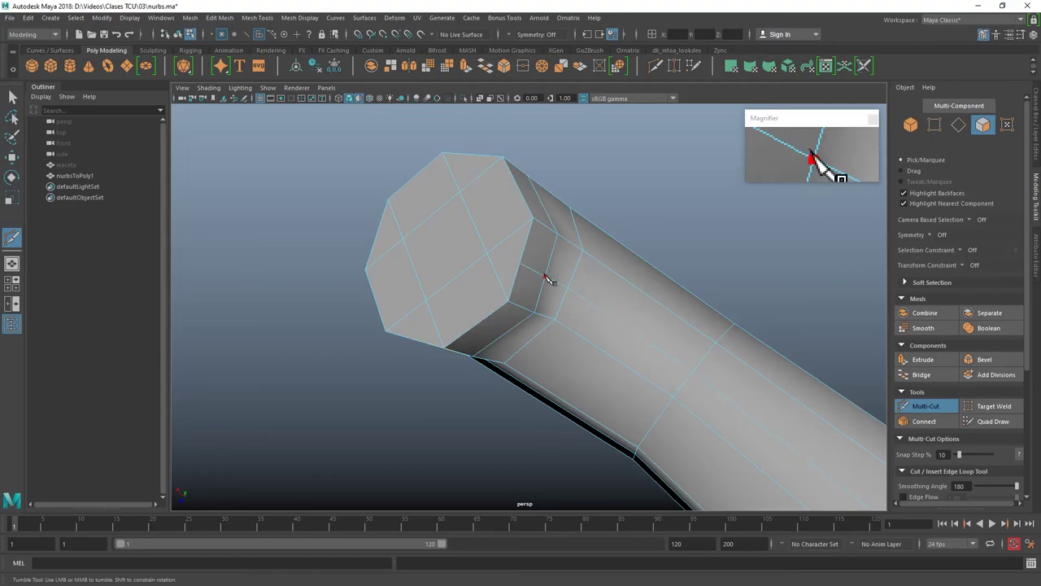
mouse_move(547, 279)
alt+mouse_down()
mouse_move(600, 361)
mouse_move(748, 344)
alt+mouse_up()
alt+right_drag(748, 345, 737, 345)
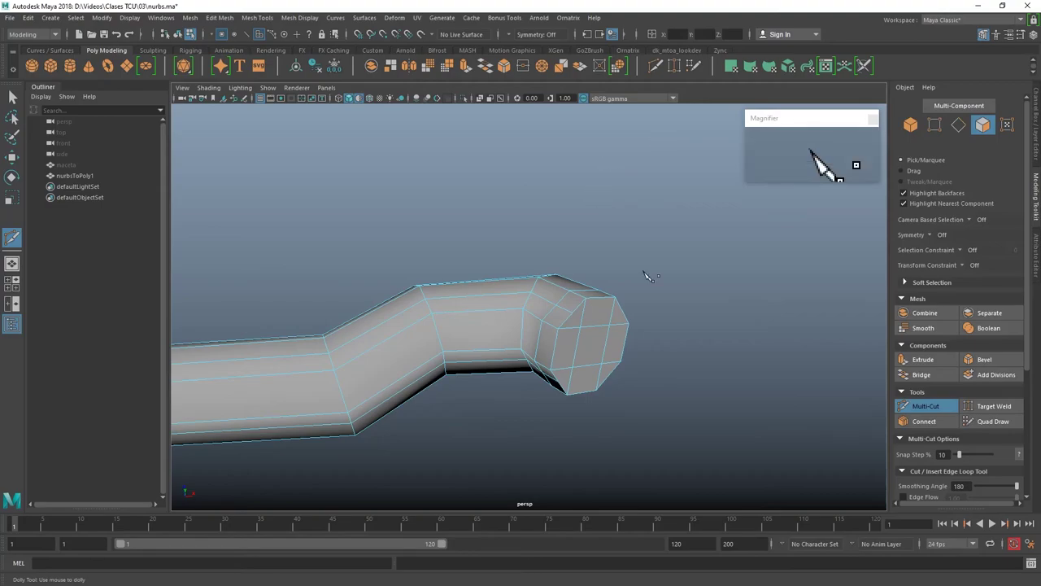
mouse_move(643, 274)
alt+mouse_down()
mouse_move(785, 204)
mouse_move(637, 253)
mouse_move(686, 279)
mouse_move(623, 326)
alt+mouse_up()
alt+middle_drag(623, 325, 641, 155)
mouse_move(640, 154)
alt+mouse_down()
mouse_move(621, 226)
mouse_move(583, 291)
alt+mouse_up()
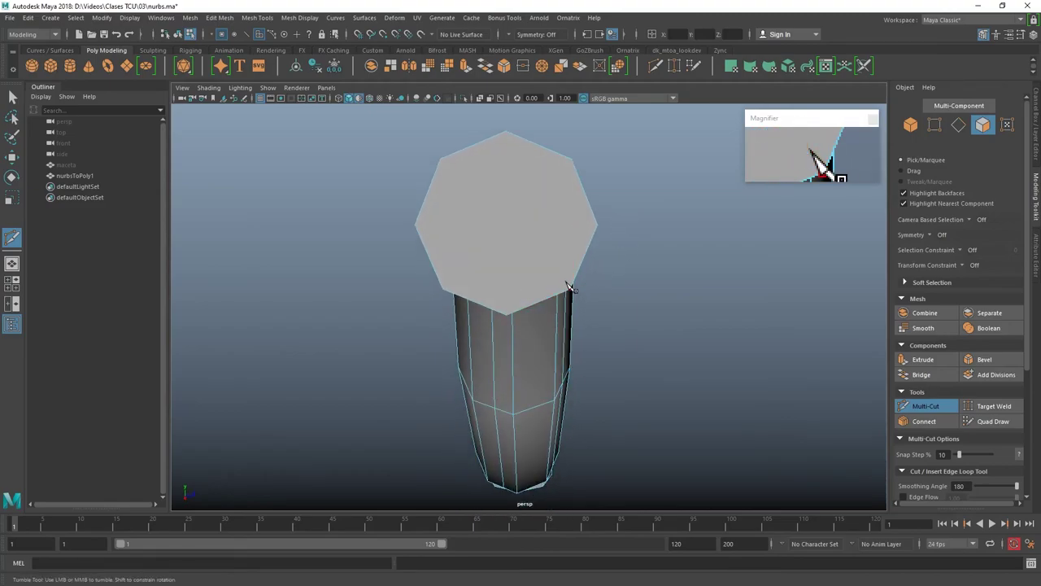
Make the first two vertex-to-vertex cuts across the second end cap, including bottom to upper-left.
click(570, 288)
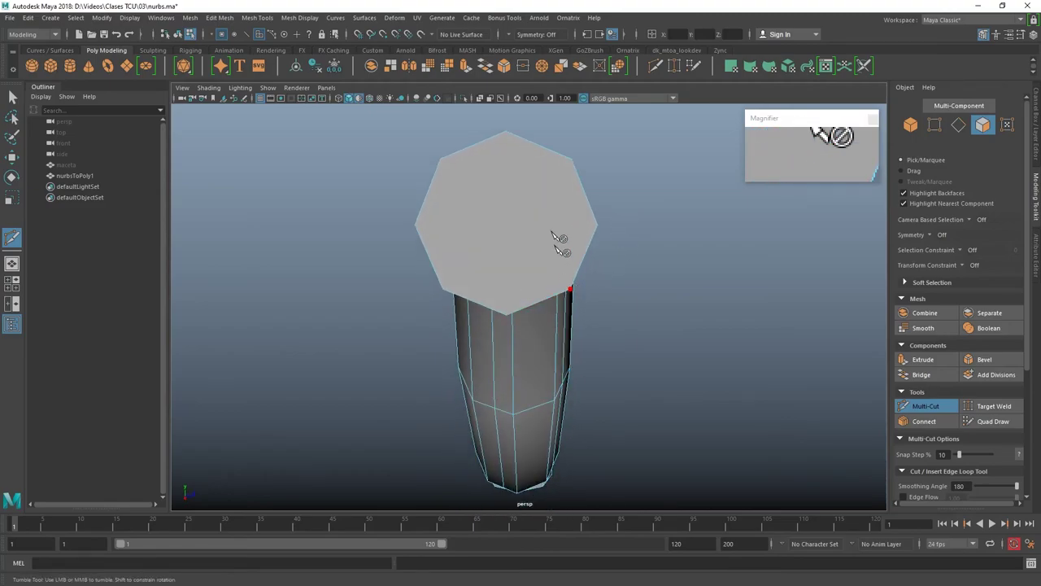
click(508, 135)
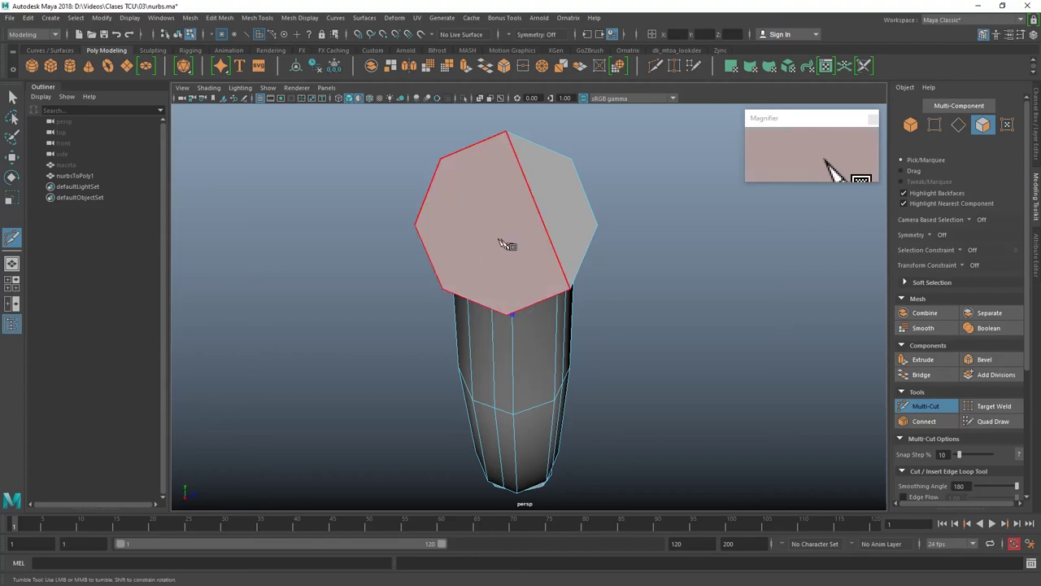
alt+drag(504, 252, 483, 300)
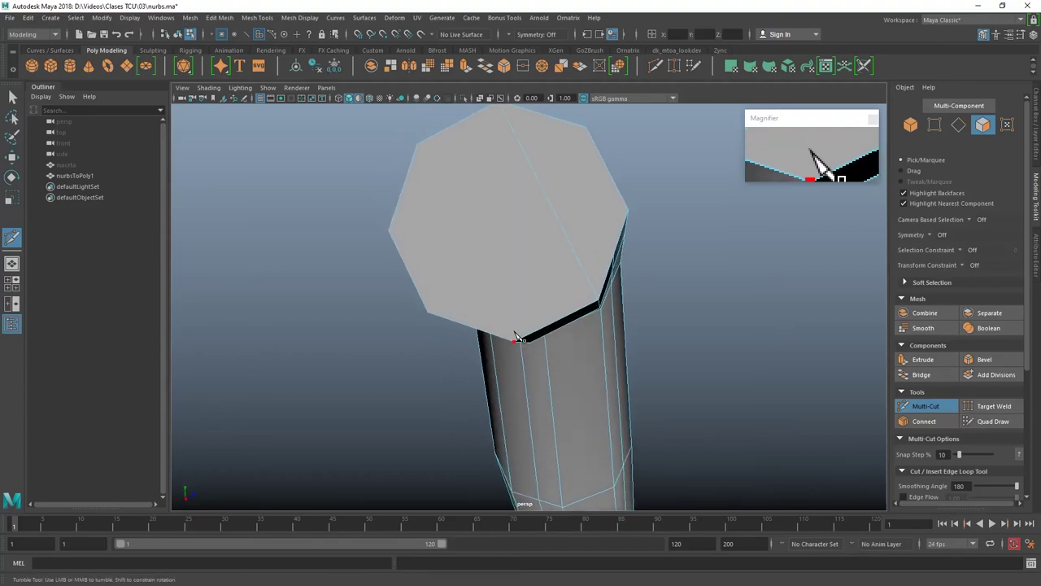
click(515, 342)
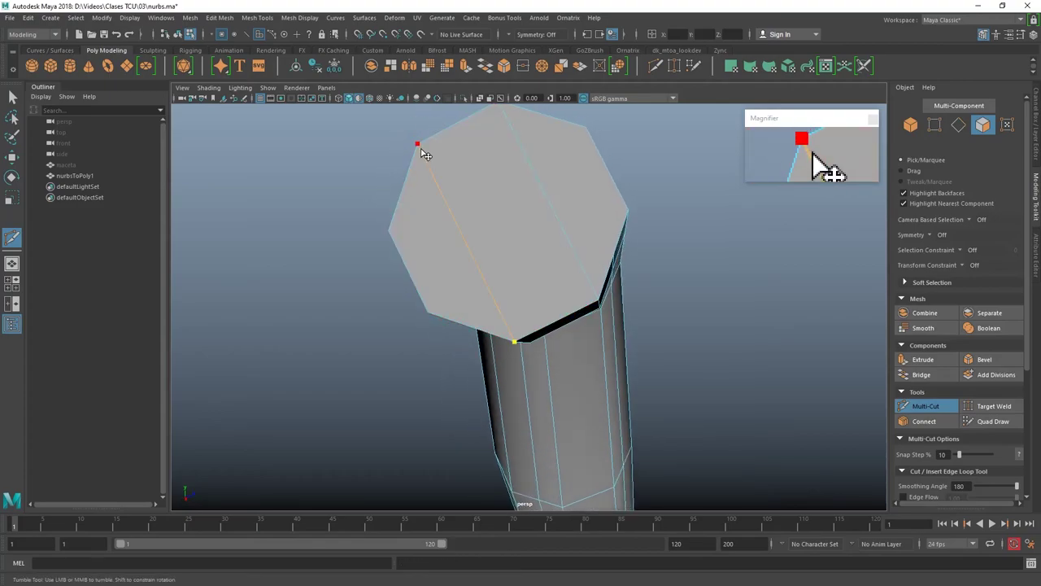
click(417, 144)
key(Return)
Add cuts left to top-right and right to lower-left across the cap, then switch to Move.
click(389, 231)
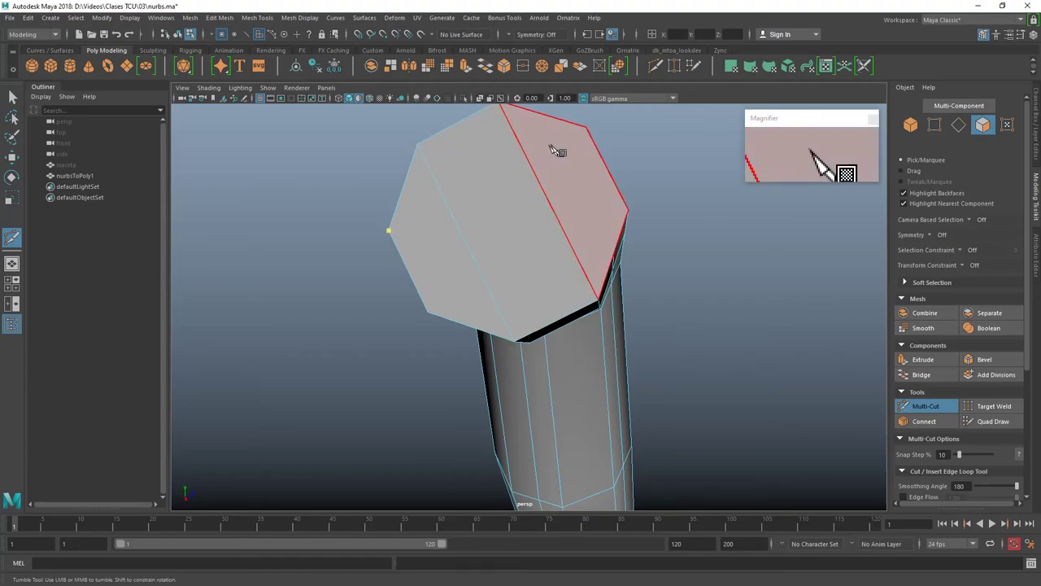
click(585, 129)
key(Return)
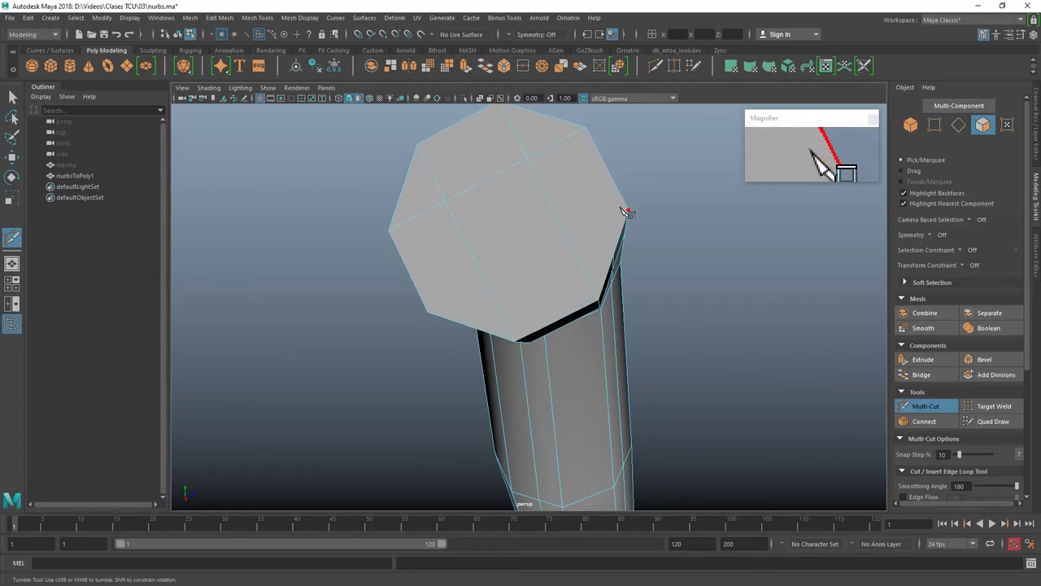
click(628, 210)
click(429, 312)
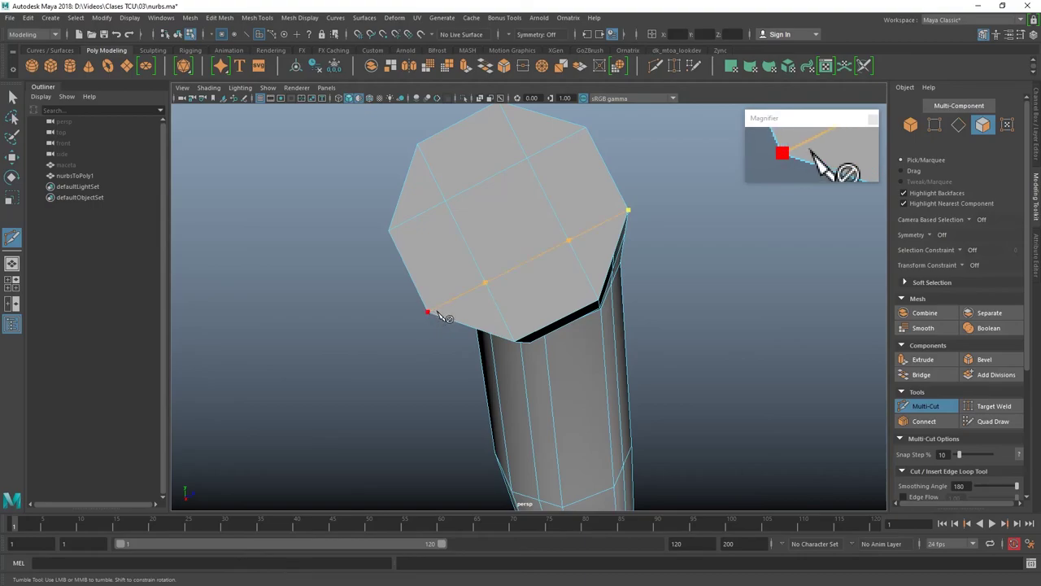
key(Return)
alt+drag(541, 264, 577, 232)
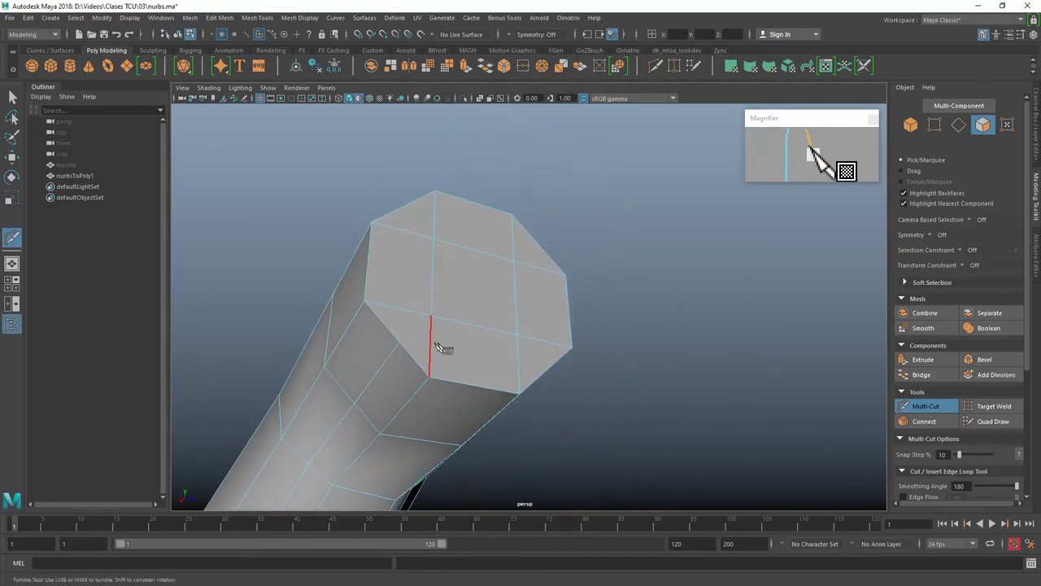
alt+drag(546, 353, 429, 375)
key(w)
mouse_move(662, 244)
alt+mouse_down()
mouse_move(669, 281)
mouse_move(692, 255)
mouse_move(610, 364)
mouse_move(553, 358)
mouse_move(285, 236)
alt+mouse_up()
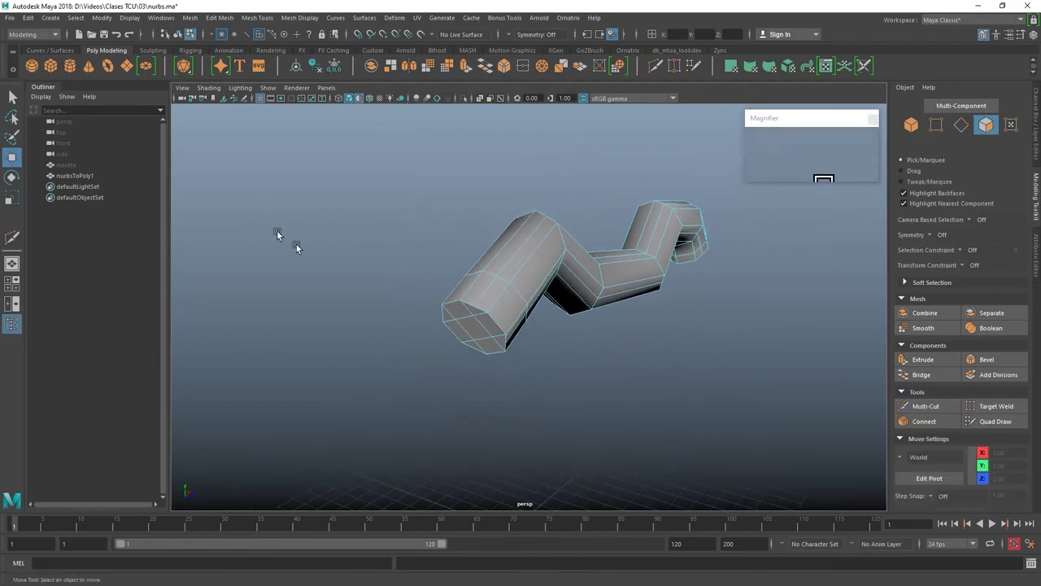
Select the tube object and run Mesh Cleanup to select faces with more than 4 sides.
right_drag(553, 276, 607, 254)
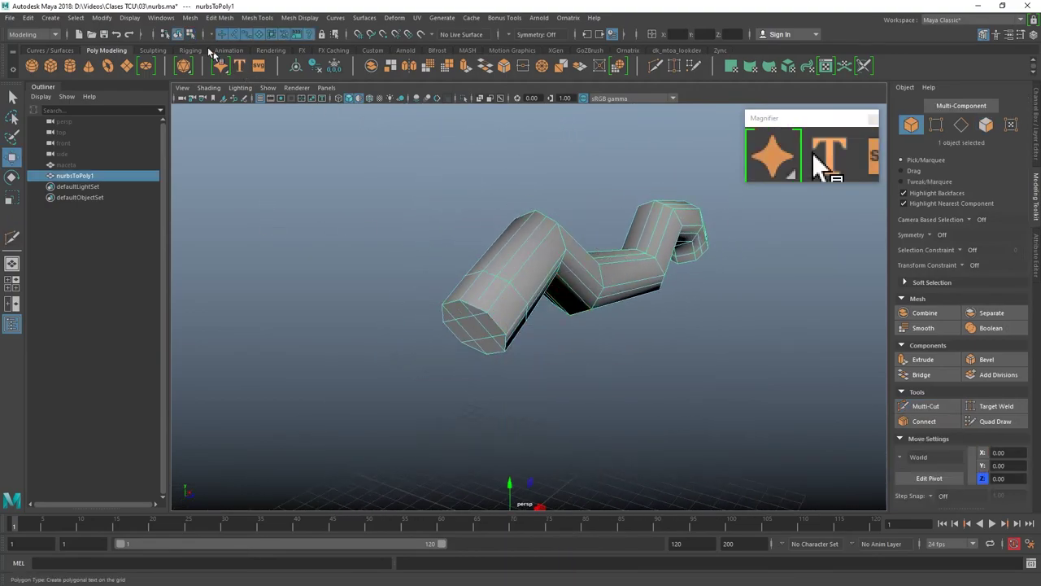
click(194, 17)
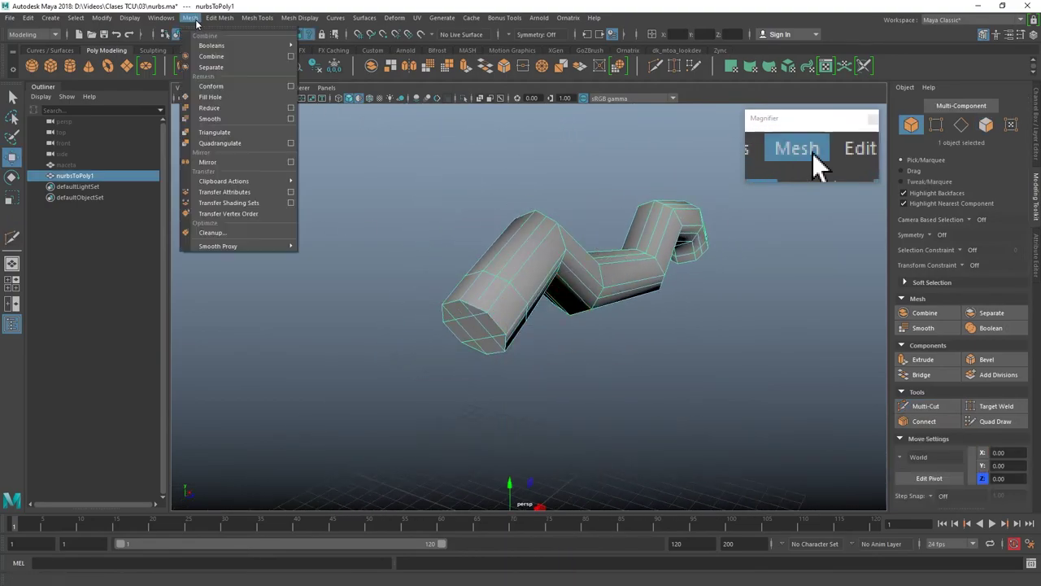
click(213, 232)
scroll(260, 317, down, 5)
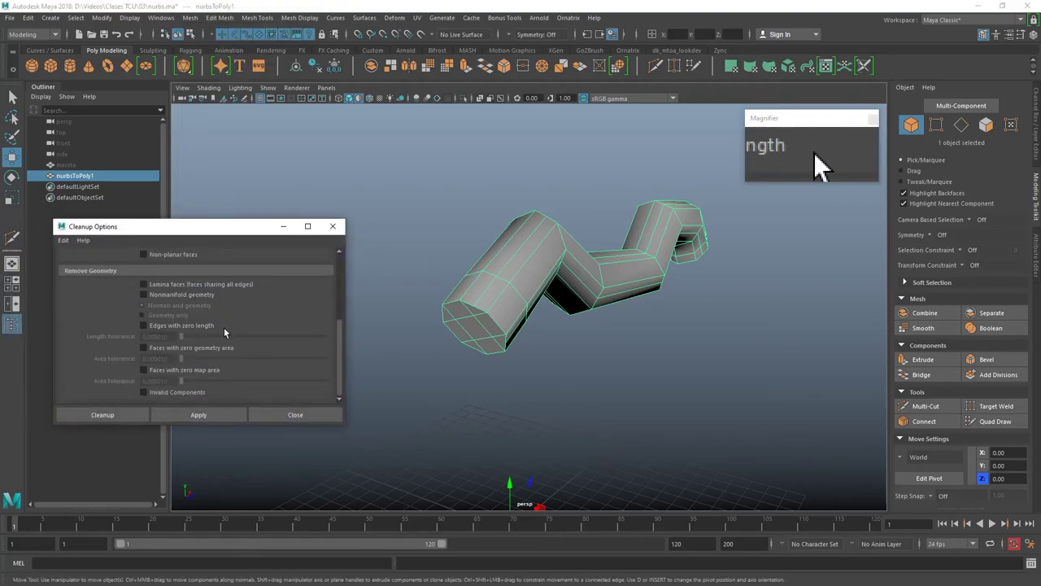
scroll(224, 327, up, 5)
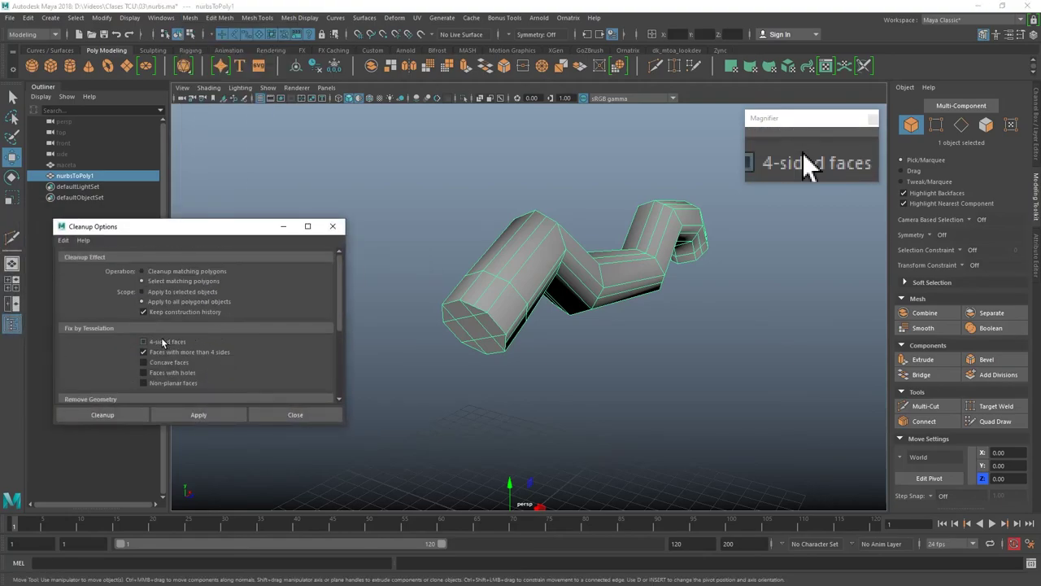
click(215, 417)
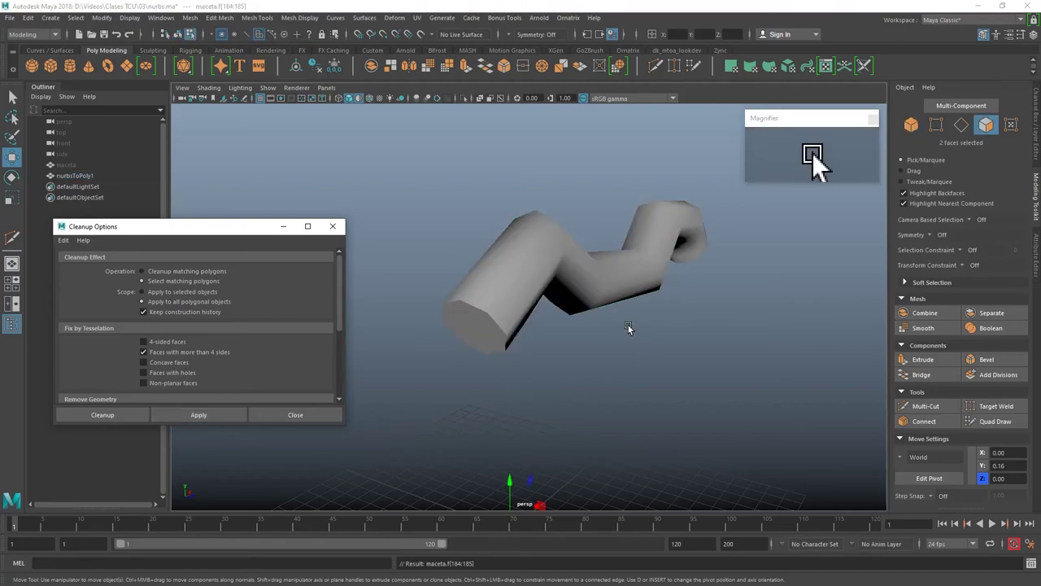
Inspect the cleanup result on the tube, undoing an accidental move.
mouse_move(627, 331)
alt+mouse_down()
mouse_move(581, 344)
mouse_move(610, 419)
mouse_move(649, 423)
alt+mouse_up()
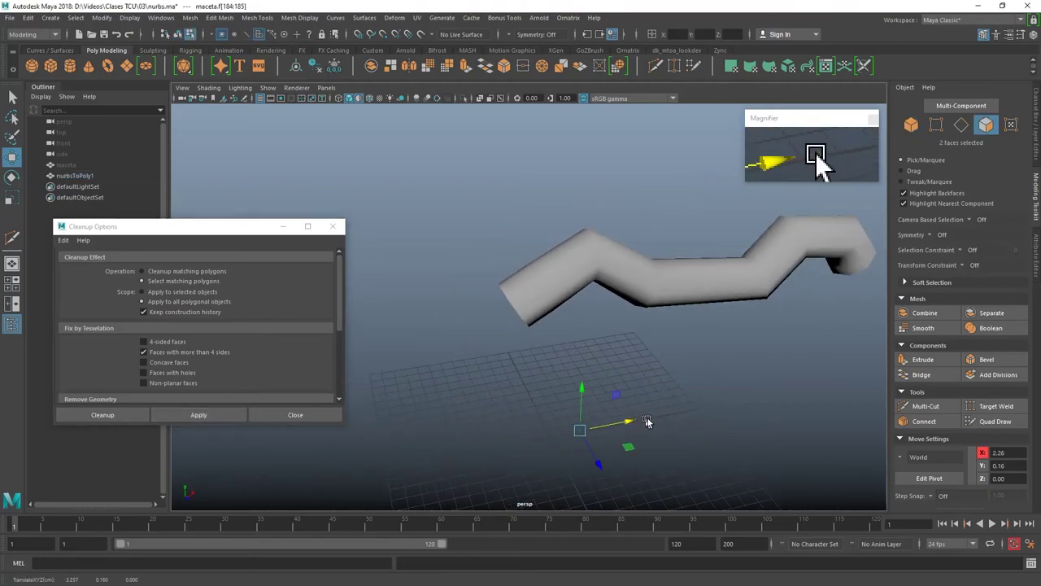
key(ctrl+z)
mouse_move(435, 307)
alt+mouse_down()
mouse_move(593, 293)
mouse_move(521, 302)
alt+mouse_up()
alt+right_drag(520, 302, 685, 358)
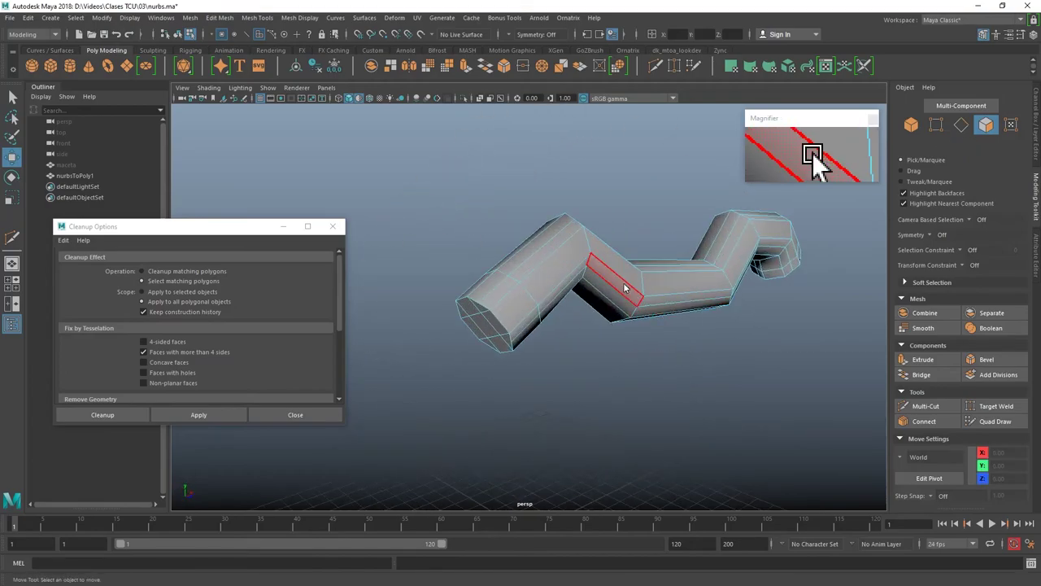
right_drag(626, 281, 686, 259)
scroll(600, 340, up, 3)
scroll(501, 325, up, 3)
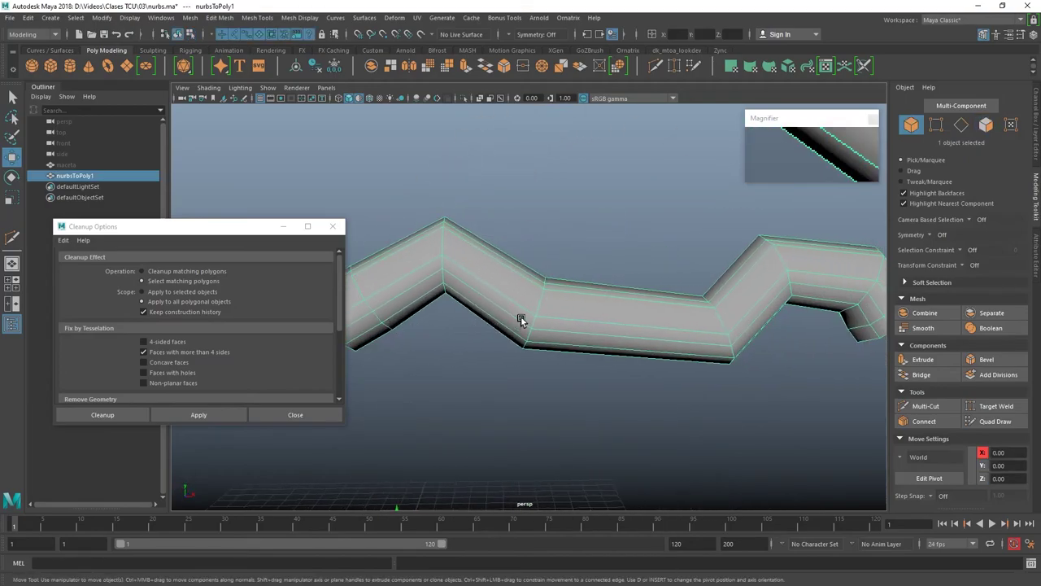
Preview the tube smoothed with 3, then return it to blocky display with 1.
key(3)
click(565, 388)
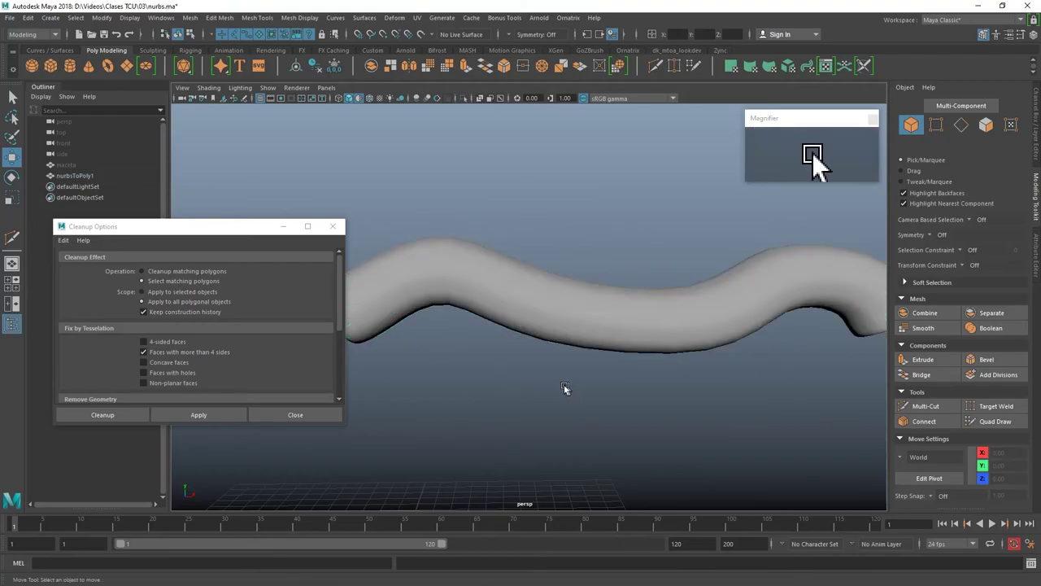
mouse_move(565, 388)
alt+mouse_down()
mouse_move(672, 362)
mouse_move(611, 353)
mouse_move(554, 325)
alt+mouse_up()
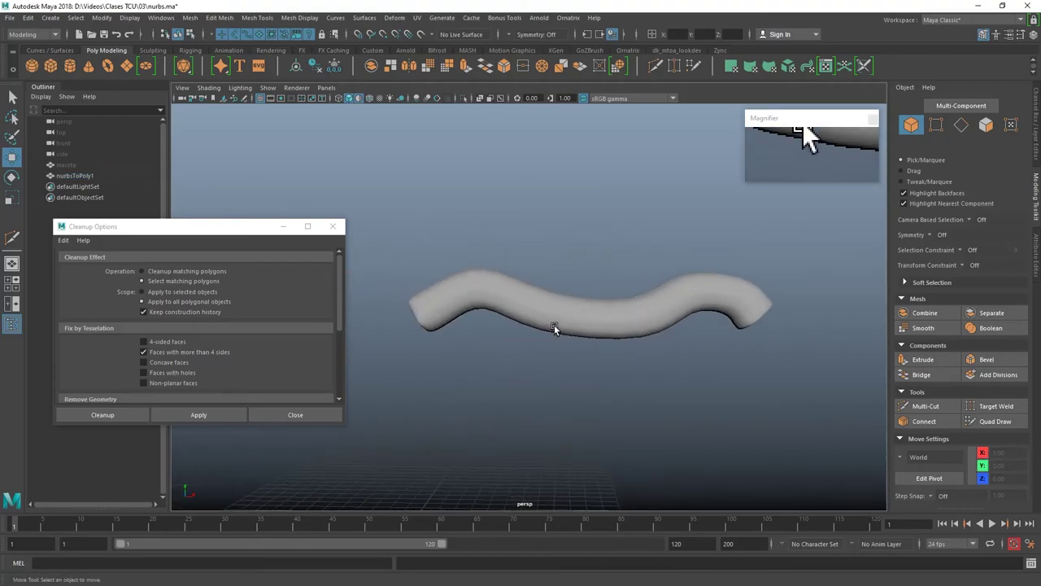
click(557, 326)
key(1)
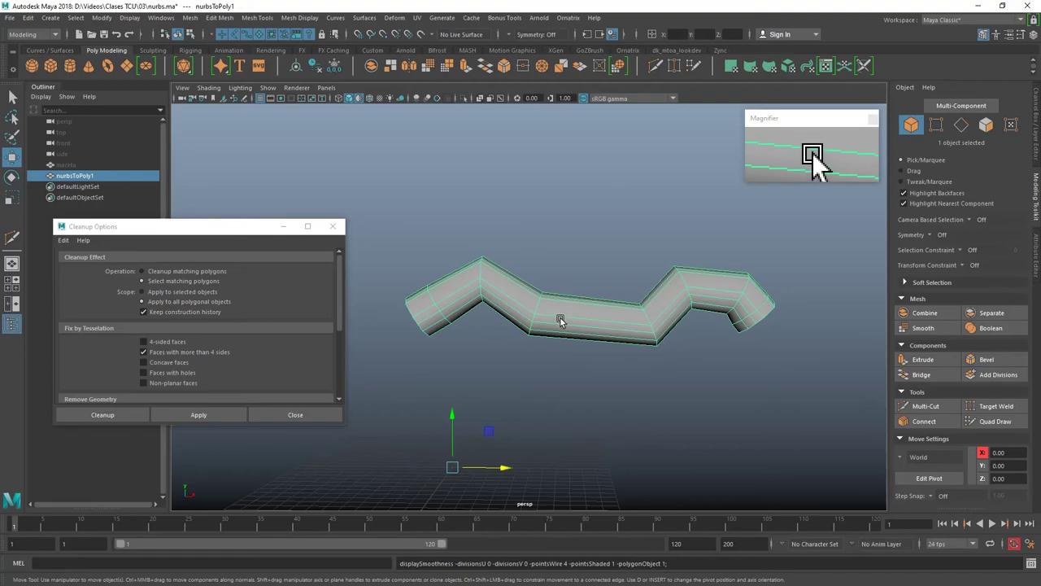
Orbit the view to see the tube from higher up.
mouse_move(591, 411)
alt+mouse_down()
mouse_move(642, 317)
mouse_move(683, 325)
alt+mouse_up()
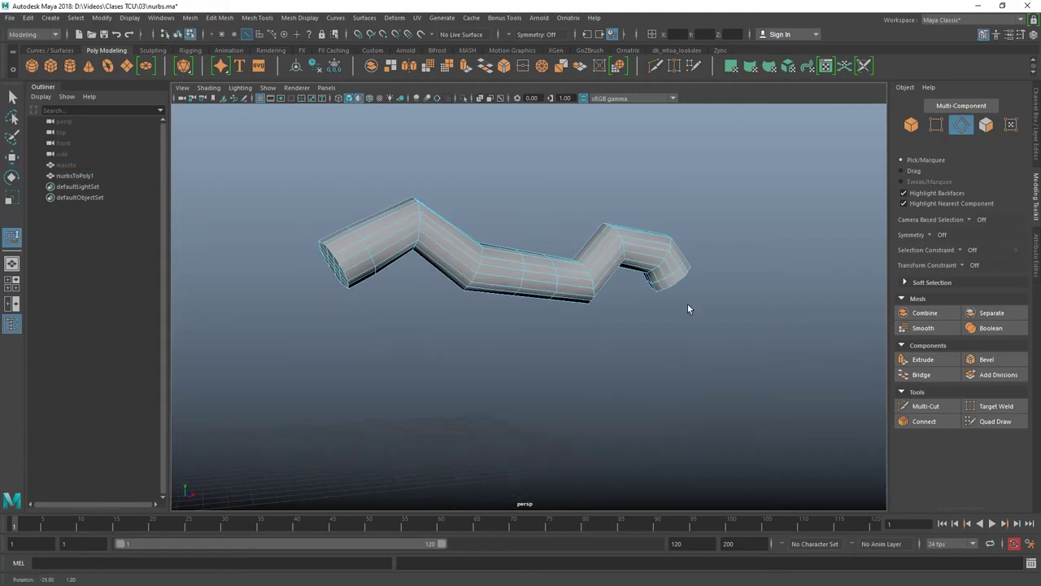
click(81, 165)
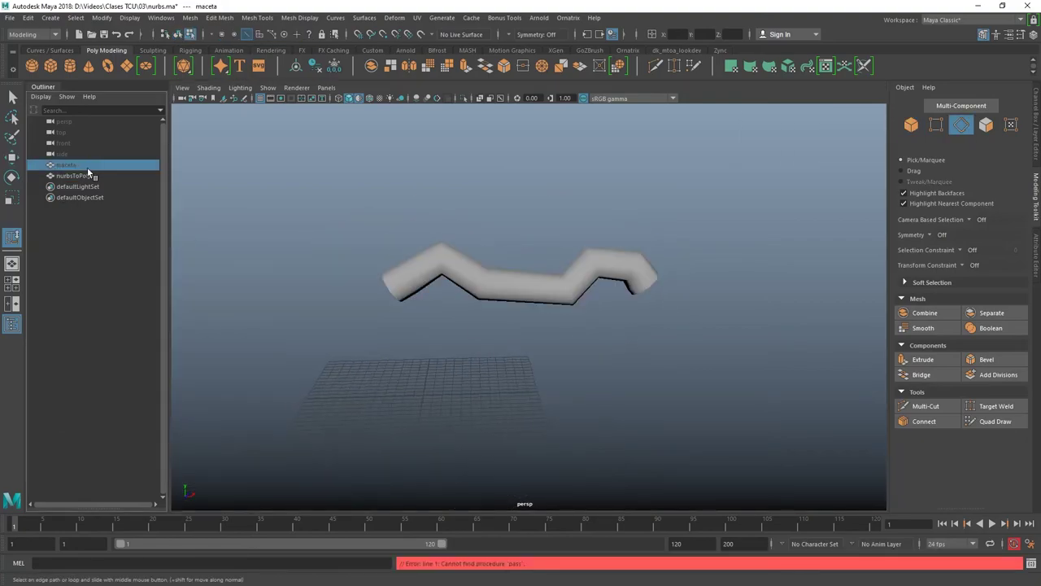
key(h)
mouse_move(527, 323)
alt+mouse_down()
mouse_move(613, 269)
mouse_move(646, 277)
alt+mouse_up()
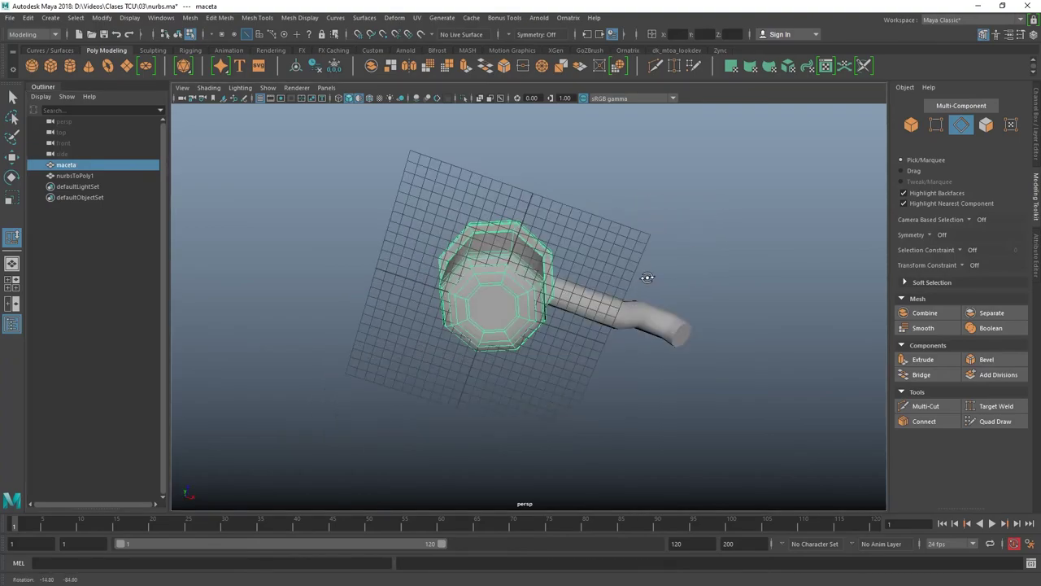
scroll(490, 307, up, 5)
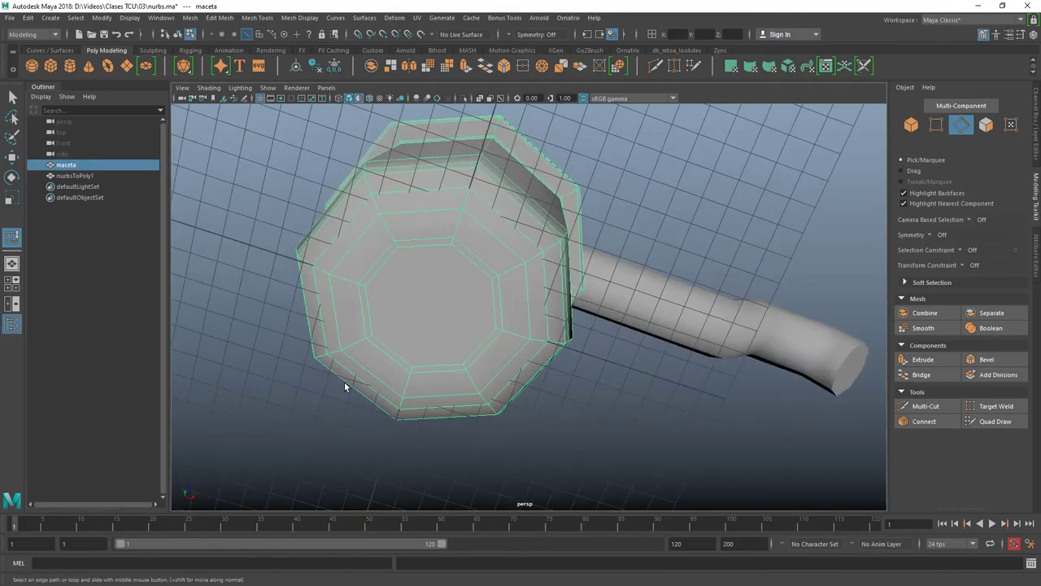
alt+drag(531, 299, 584, 396)
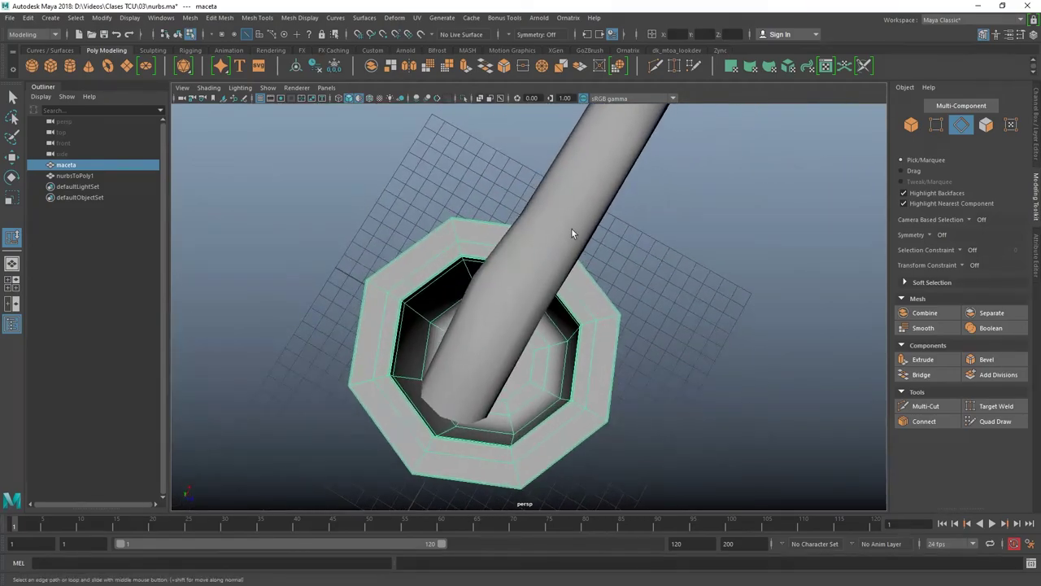
key(w)
right_click(571, 229)
click(595, 216)
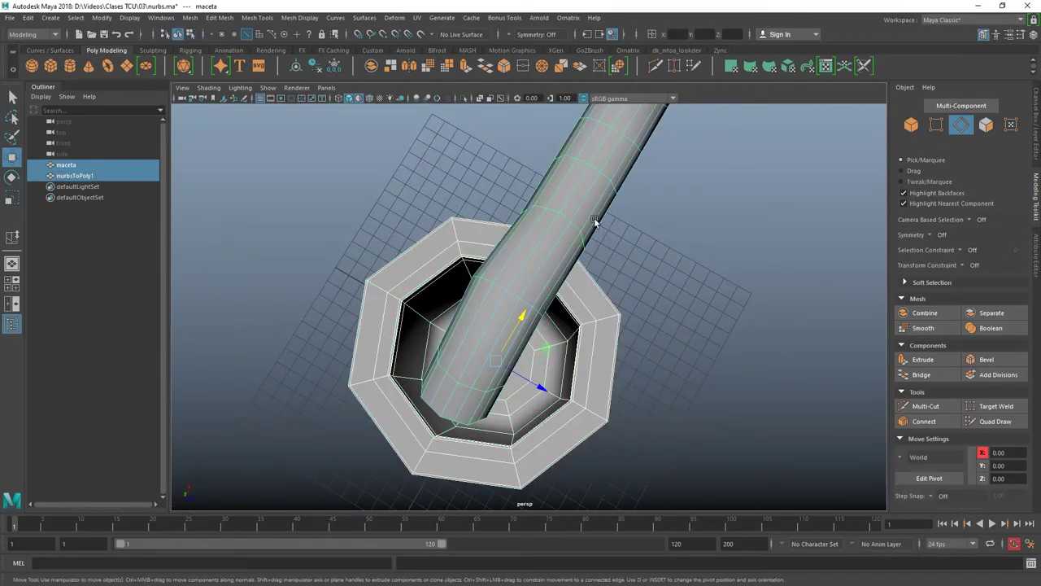
click(587, 206)
key(Delete)
alt+drag(569, 227, 618, 280)
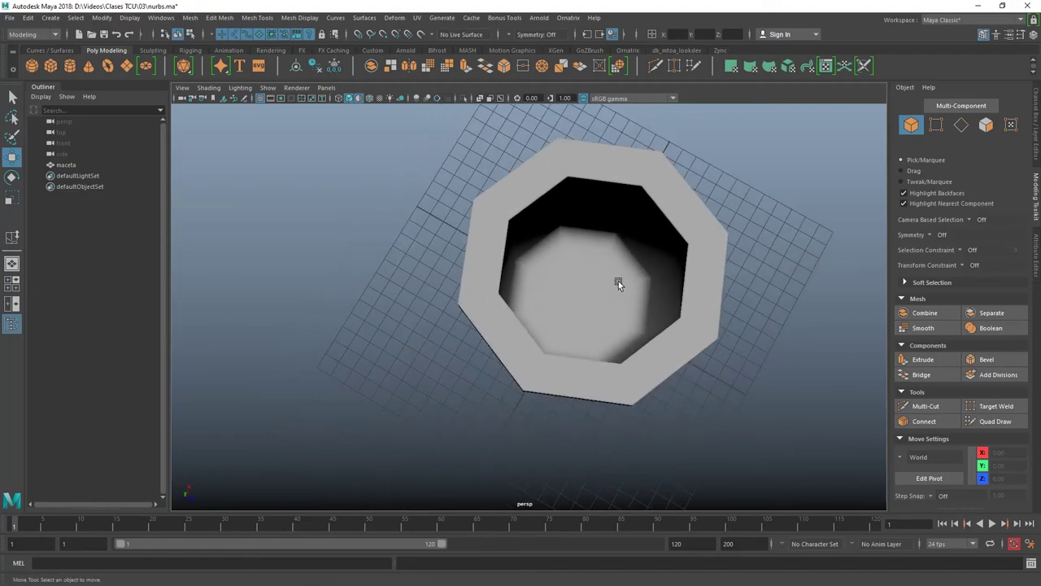
click(618, 280)
mouse_move(703, 359)
alt+mouse_down()
mouse_move(620, 295)
mouse_move(628, 240)
mouse_move(569, 333)
mouse_move(564, 295)
alt+mouse_up()
scroll(628, 240, up, 2)
scroll(565, 295, down, 2)
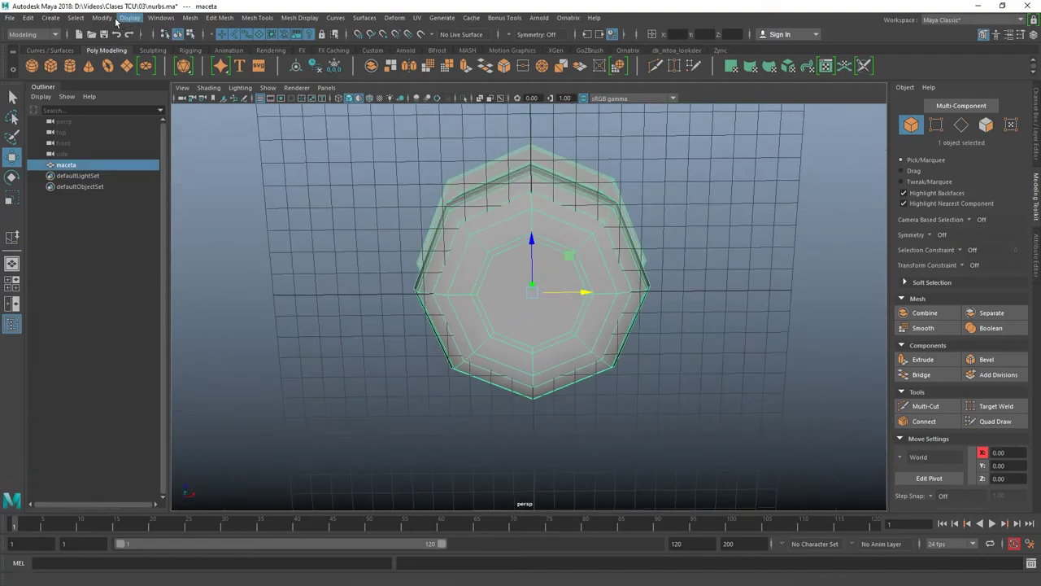
mouse_move(513, 205)
alt+mouse_down()
mouse_move(579, 284)
mouse_move(561, 291)
alt+mouse_up()
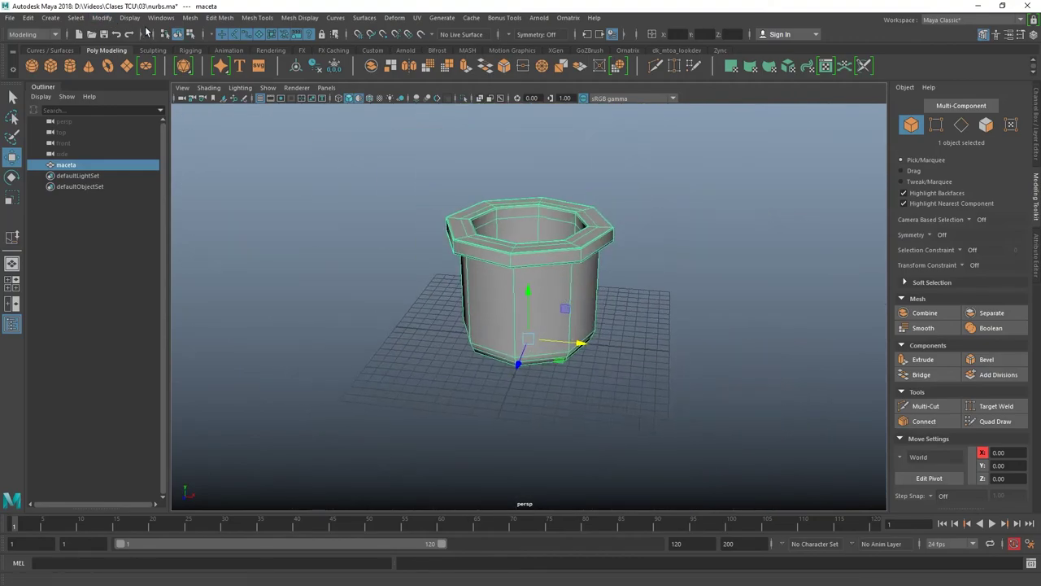
Run Mesh Cleanup on the pot to select faces with more than 4 sides, undoing a test move.
click(190, 17)
click(233, 234)
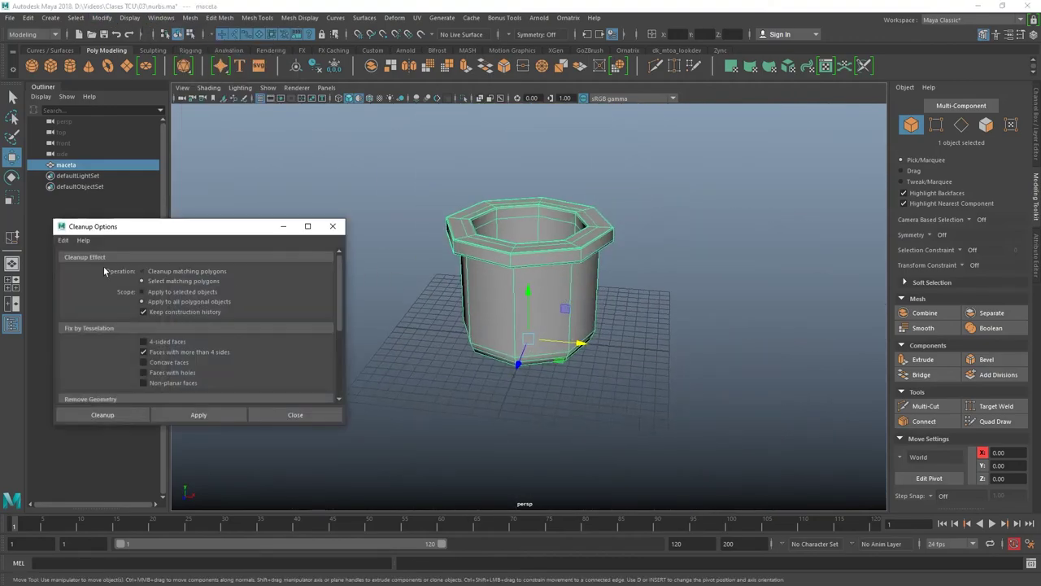
click(213, 412)
mouse_move(416, 449)
alt+mouse_down()
mouse_move(634, 396)
mouse_move(575, 350)
alt+mouse_up()
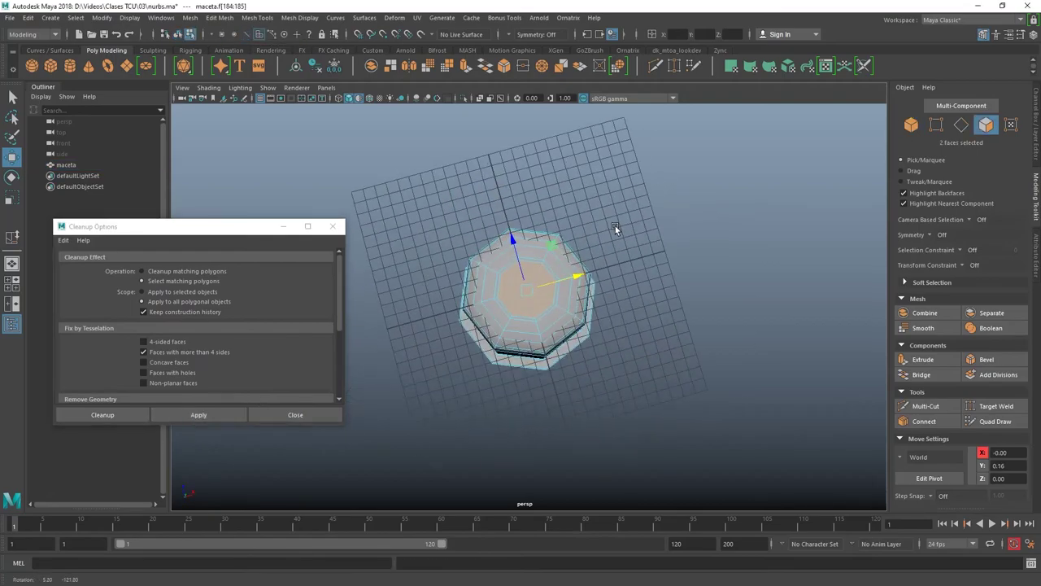
mouse_move(524, 303)
mouse_down()
mouse_move(524, 188)
mouse_move(392, 300)
mouse_move(398, 274)
mouse_up()
key(ctrl+z)
key(f)
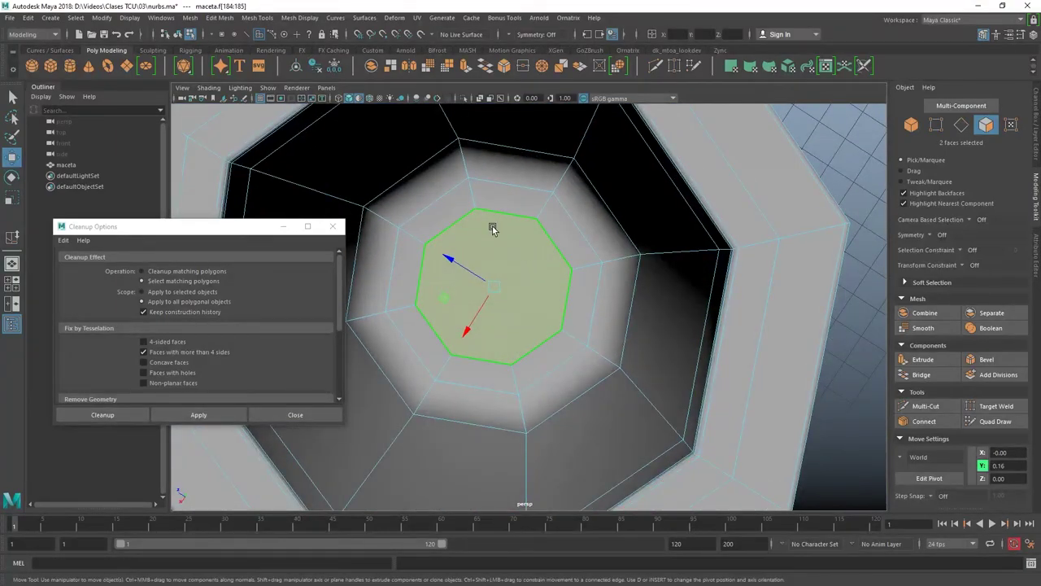
Inspect the octagonal bottom faces from an angle and close the Cleanup Options.
mouse_move(553, 344)
alt+mouse_down()
mouse_move(472, 222)
mouse_move(662, 298)
mouse_move(639, 275)
alt+mouse_up()
scroll(640, 275, up, 5)
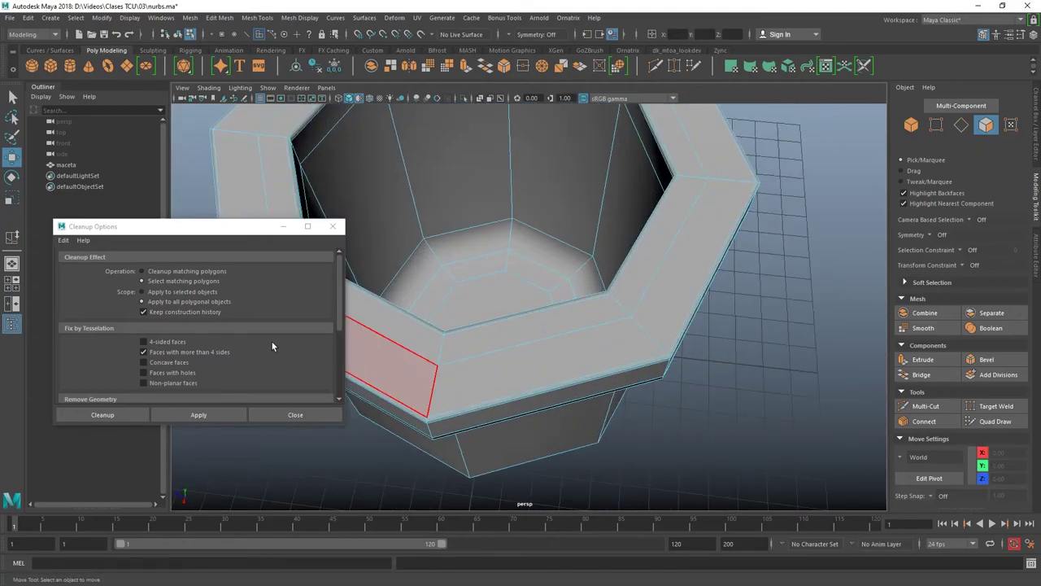
click(332, 226)
scroll(419, 301, down, 5)
mouse_move(431, 281)
alt+mouse_down()
mouse_move(556, 301)
mouse_move(532, 309)
alt+mouse_up()
scroll(532, 309, up, 5)
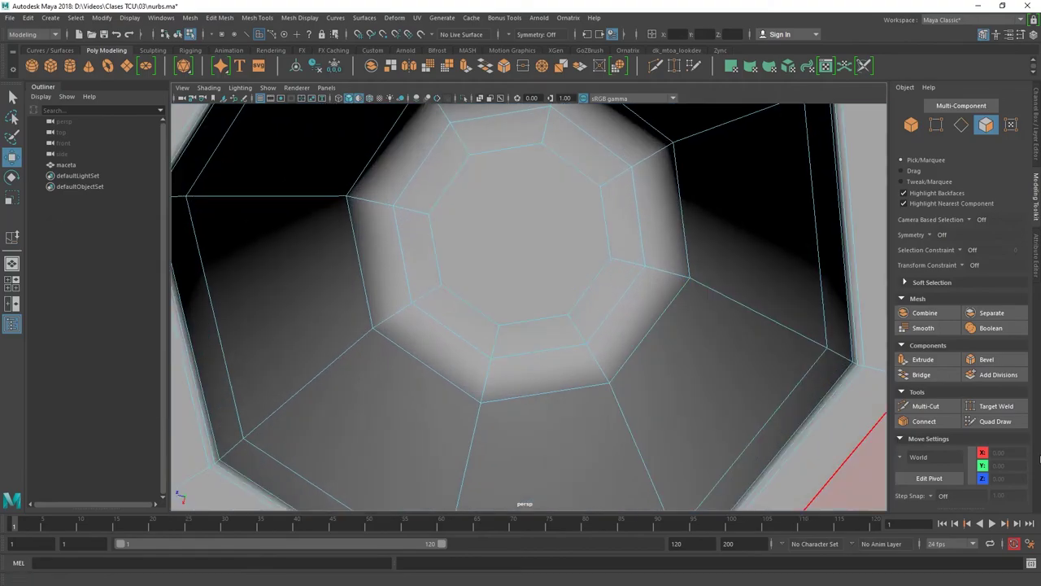
Use Multi-Cut to cut across the inner octagon between opposite edges and vertices.
click(925, 406)
mouse_move(586, 344)
alt+mouse_down()
mouse_move(598, 301)
mouse_move(619, 298)
alt+mouse_up()
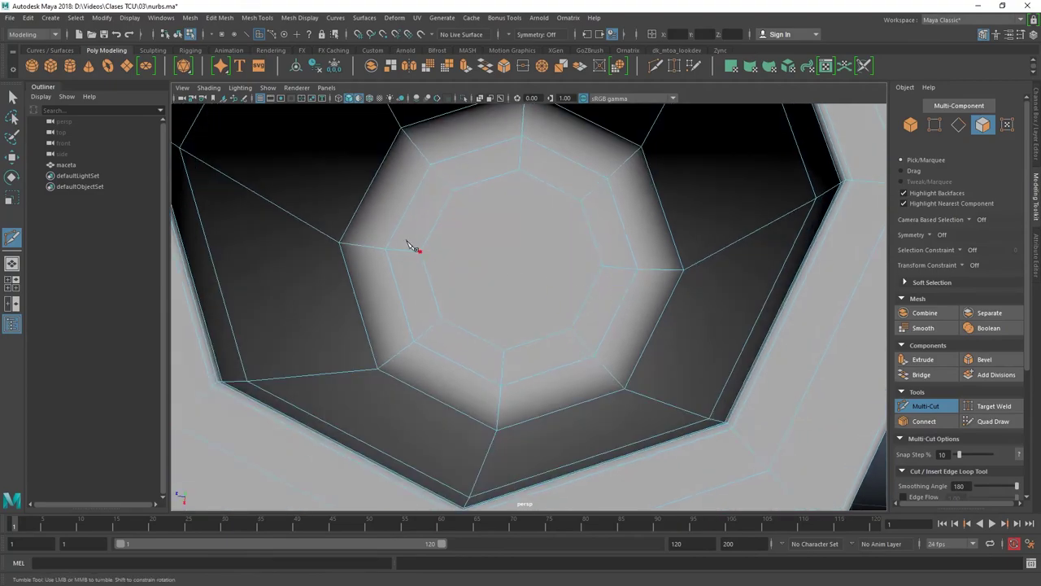
click(441, 318)
alt+drag(569, 293, 553, 298)
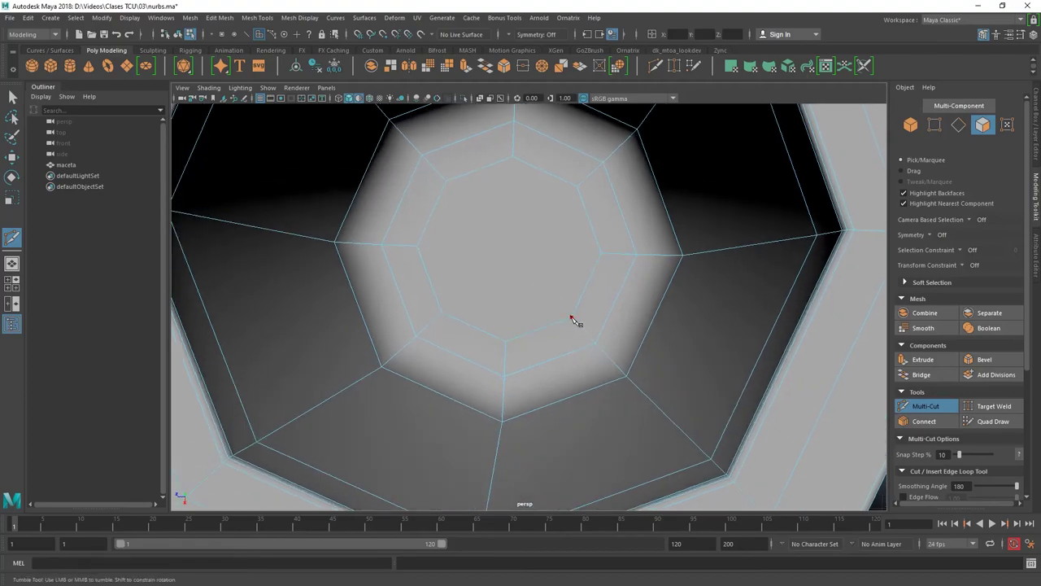
click(571, 317)
click(442, 313)
click(577, 187)
Return to the Move tool and select an inner bottom face to check the cut.
key(w)
click(561, 272)
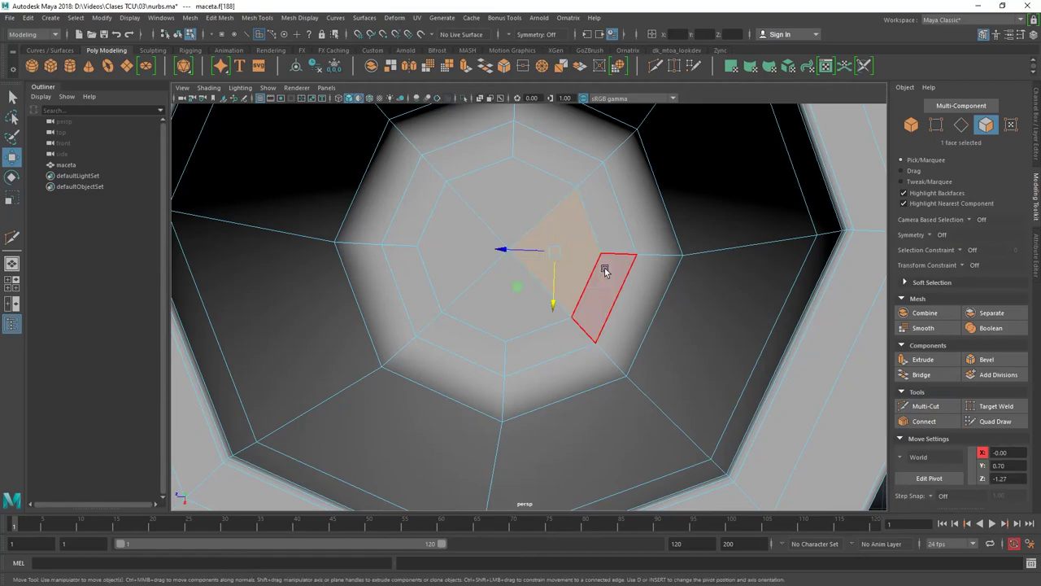
right_drag(636, 252, 579, 247)
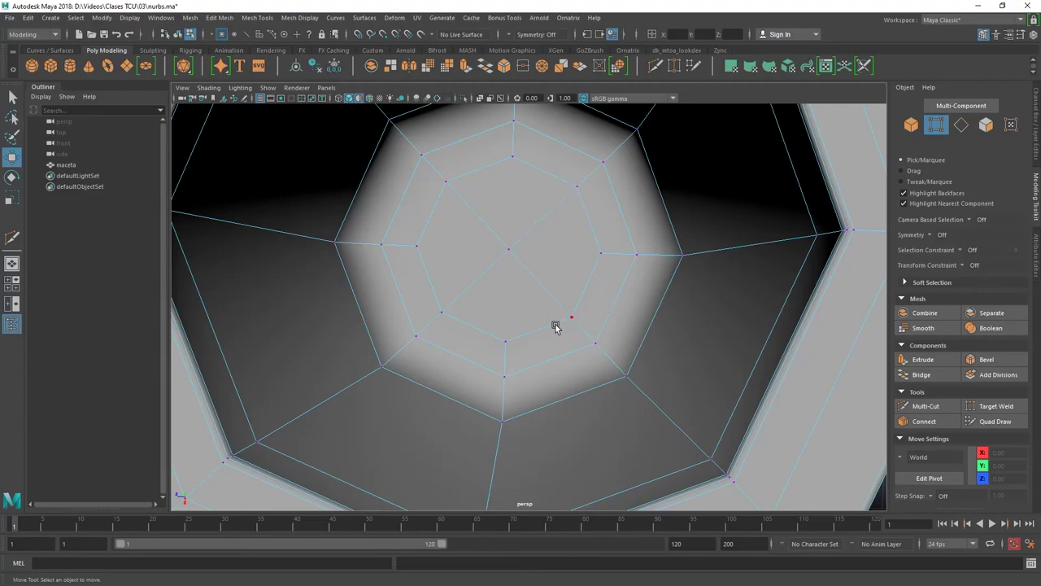
scroll(555, 326, down, 5)
mouse_move(555, 322)
alt+mouse_down()
mouse_move(570, 251)
mouse_move(570, 341)
alt+mouse_up()
scroll(548, 324, up, 3)
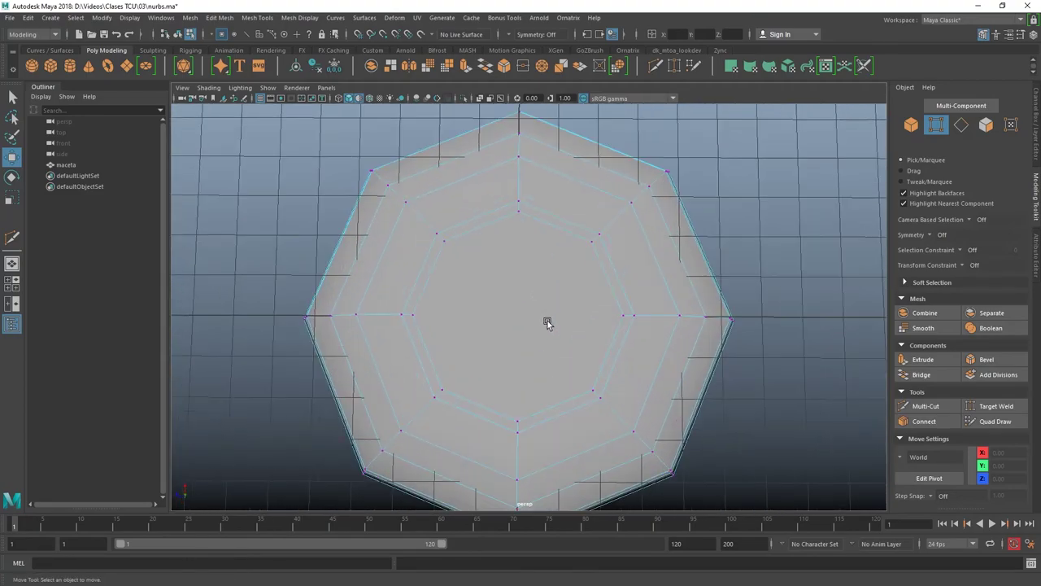
Add vertical and horizontal Multi-Cut edges through the octagon's centre.
key(ctrl+shift+x)
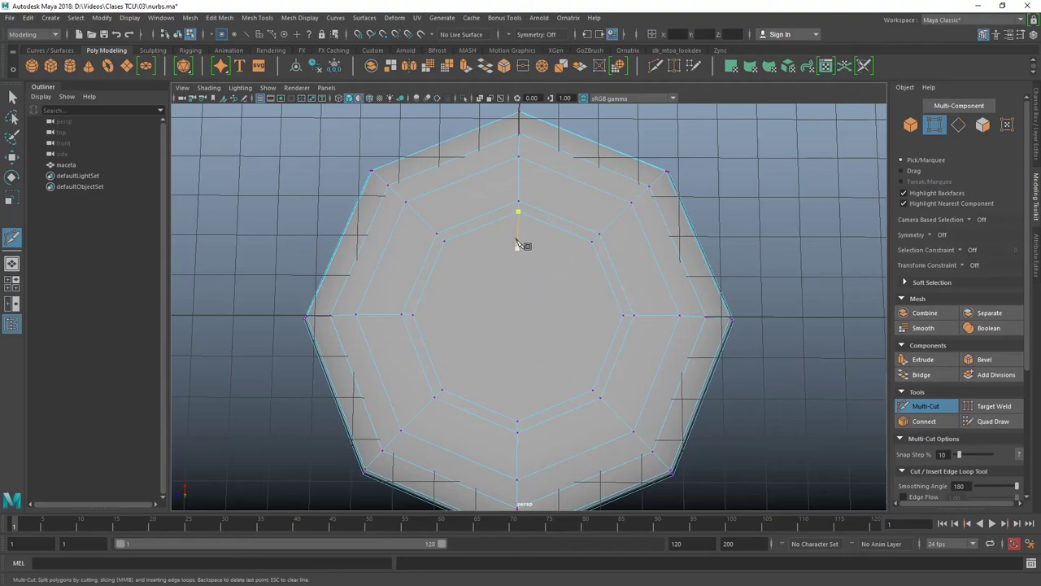
click(518, 421)
right_click(531, 398)
click(413, 314)
click(623, 315)
right_click(623, 314)
click(633, 431)
scroll(410, 332, down, 5)
alt+drag(502, 274, 614, 303)
Select the pot as an object and reopen the Mesh Cleanup options.
key(w)
right_drag(615, 303, 623, 260)
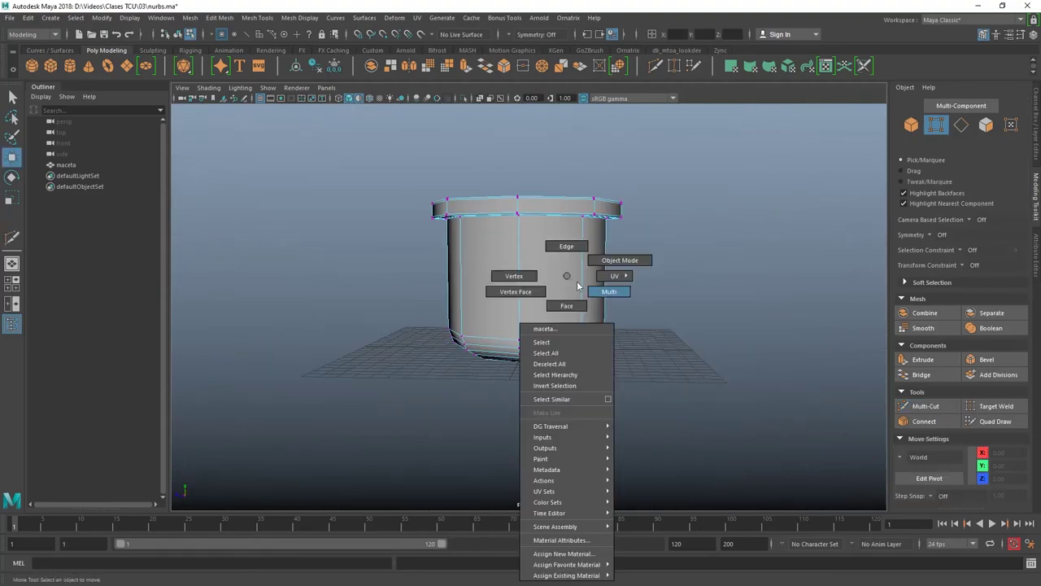
alt+drag(704, 321, 684, 368)
click(190, 17)
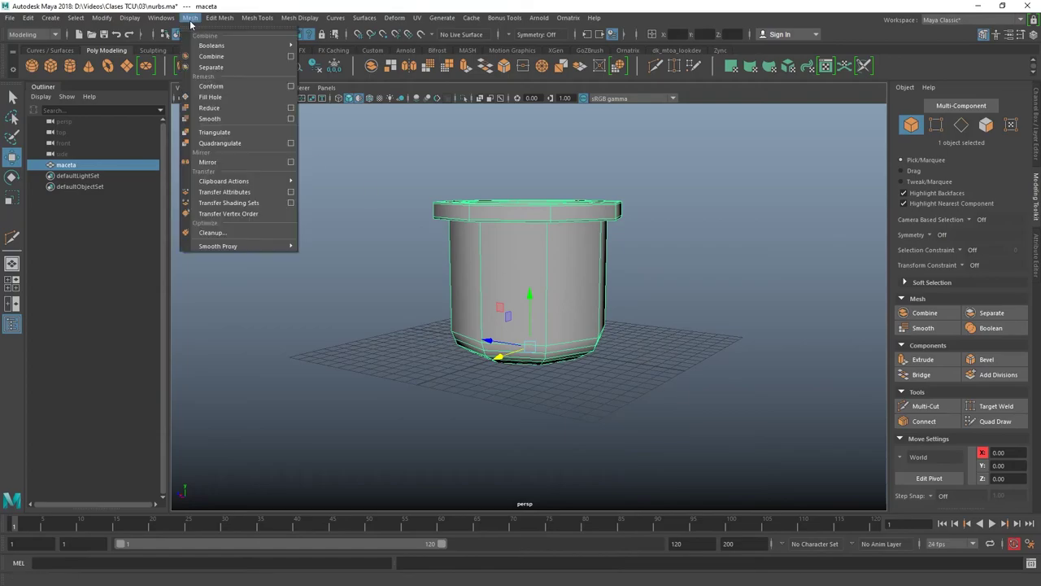
click(220, 231)
scroll(312, 349, down, 3)
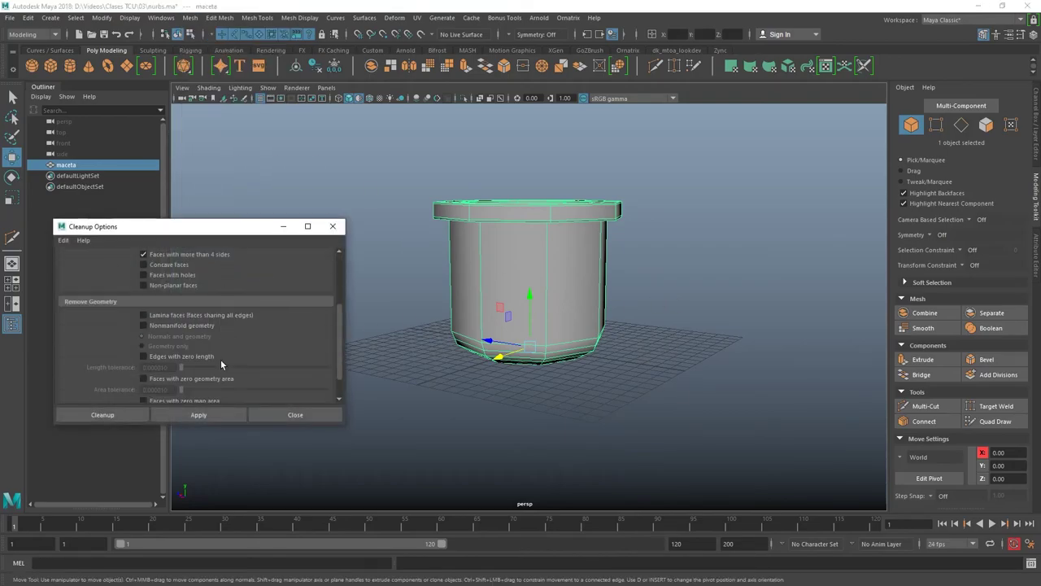
click(195, 414)
Compare the pot's smooth preview (3) against its faceted display (1).
mouse_move(507, 319)
alt+mouse_down()
mouse_move(550, 355)
mouse_move(648, 253)
mouse_move(569, 367)
mouse_move(555, 275)
mouse_move(577, 301)
mouse_move(552, 301)
alt+mouse_up()
click(556, 273)
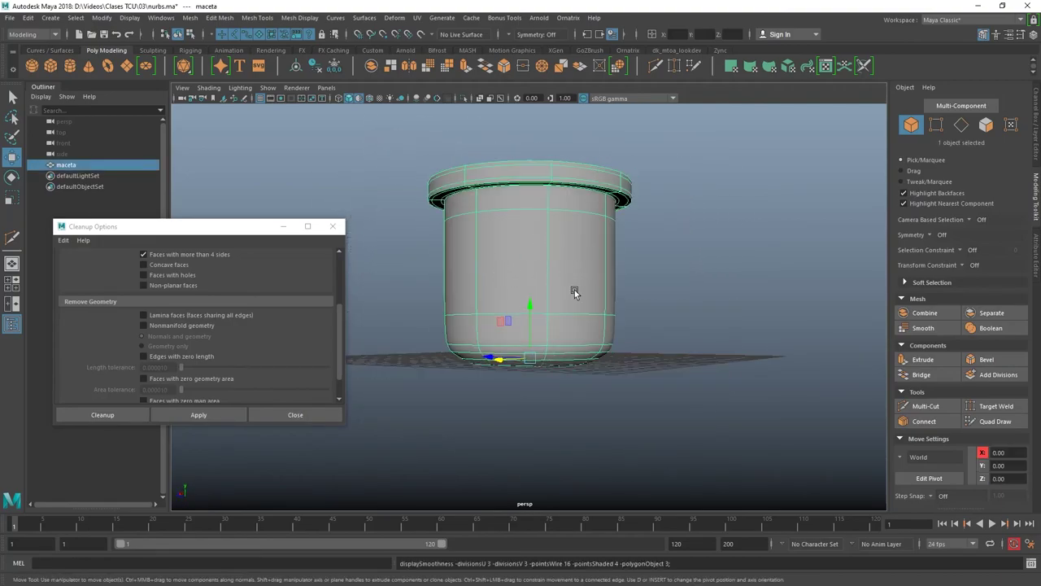
click(650, 226)
alt+drag(651, 226, 611, 281)
click(611, 281)
key(1)
key(3)
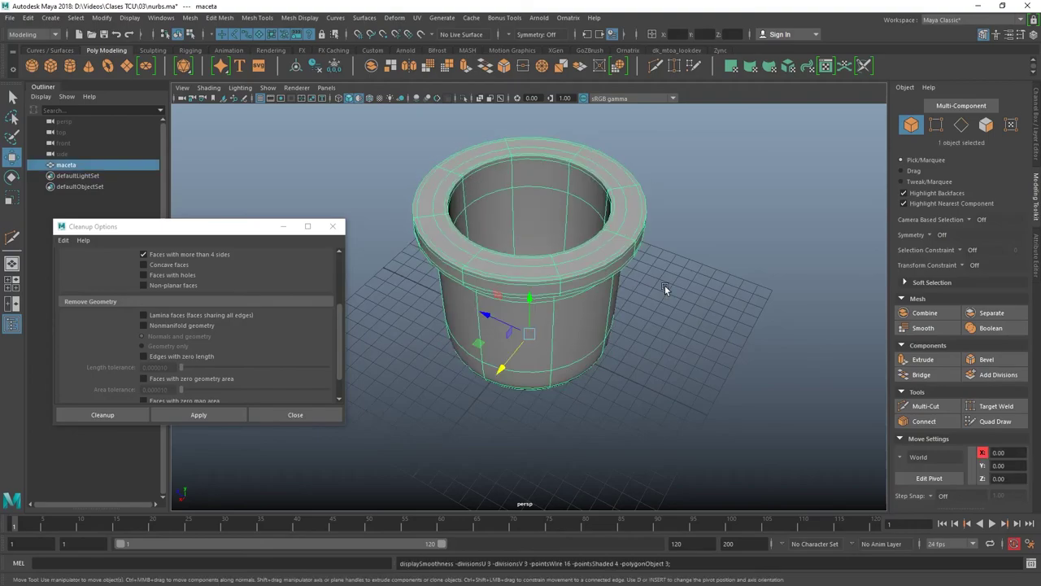
key(1)
key(3)
key(1)
alt+drag(608, 271, 625, 280)
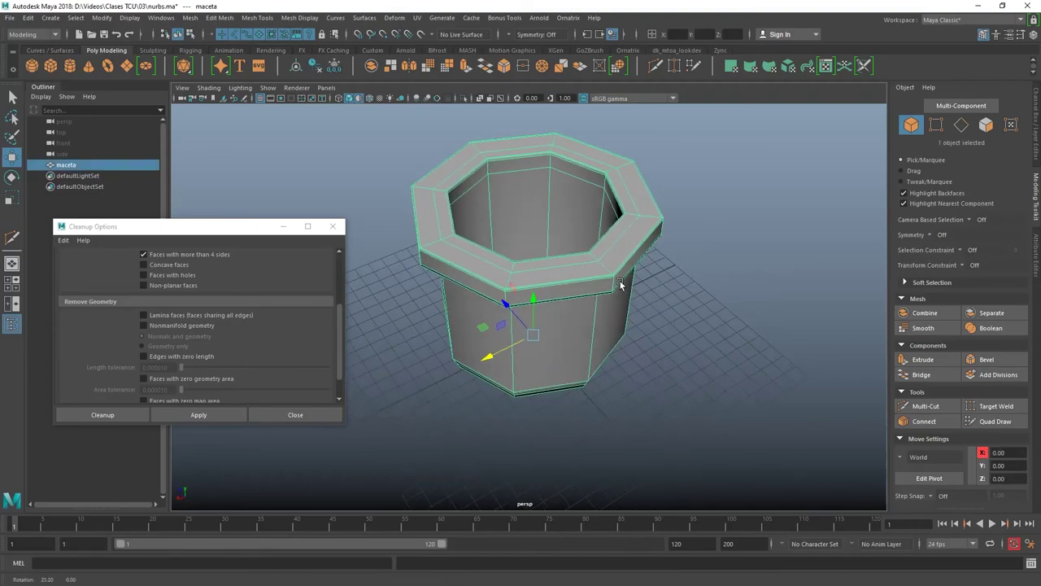
key(3)
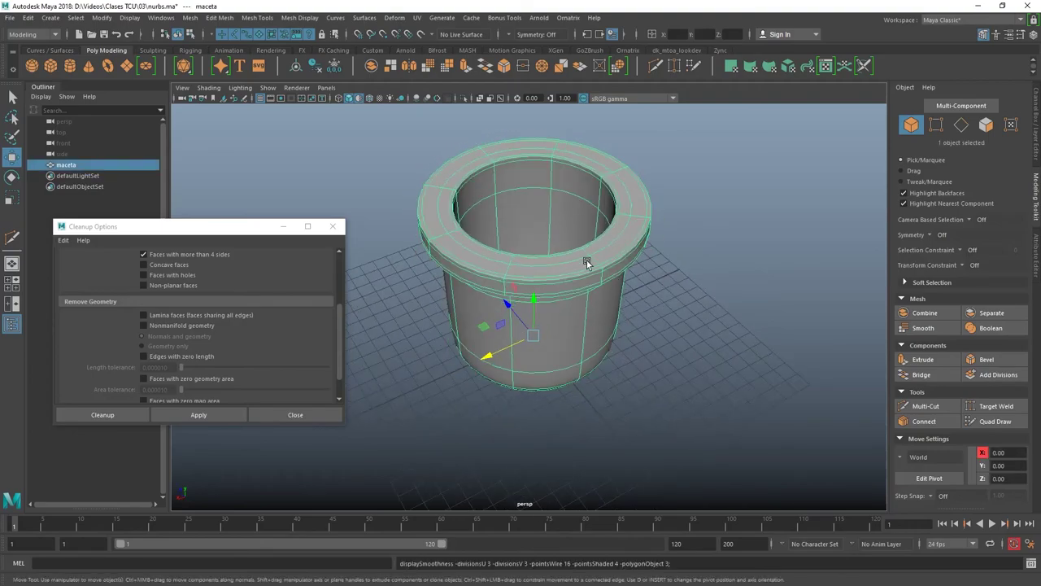
Check the smoothed pot once more, return it to faceted display, and delete it.
click(678, 279)
click(592, 261)
key(1)
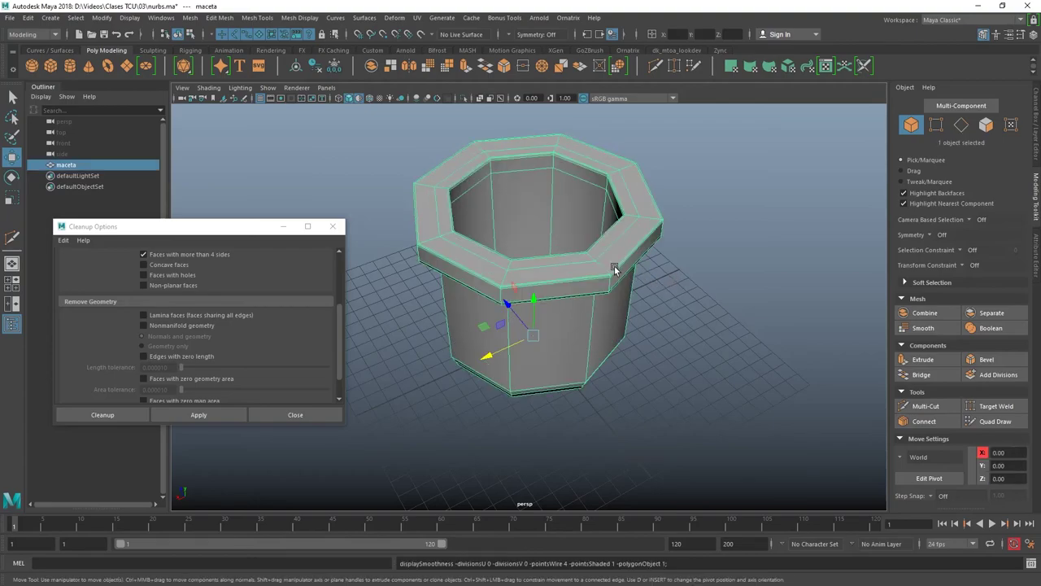
key(3)
click(694, 257)
mouse_move(694, 256)
alt+mouse_down()
mouse_move(704, 299)
mouse_move(686, 247)
mouse_move(634, 184)
mouse_move(545, 206)
mouse_move(567, 210)
mouse_move(658, 166)
mouse_move(676, 240)
alt+mouse_up()
click(578, 264)
key(1)
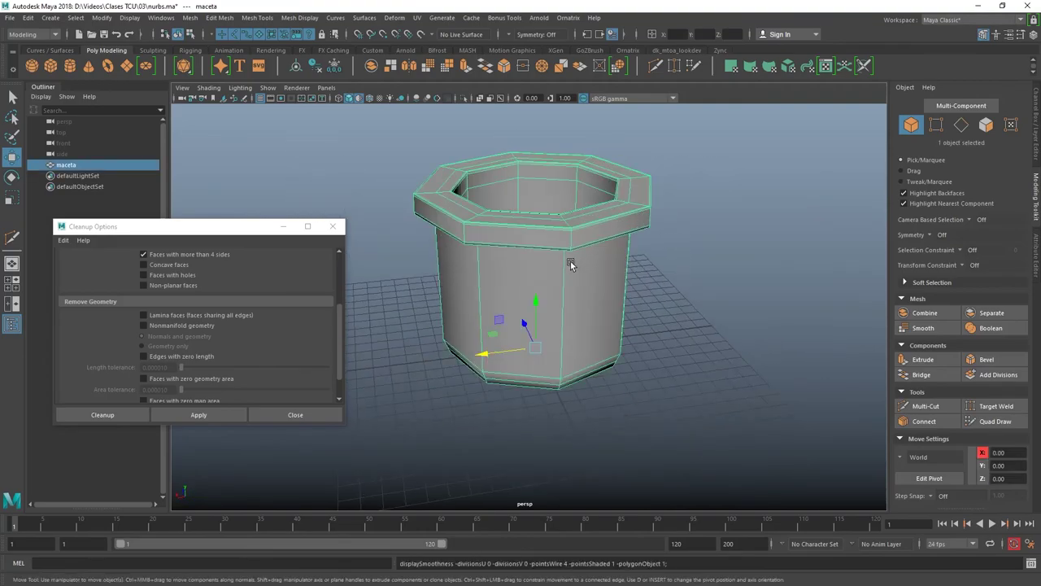
scroll(694, 317, down, 3)
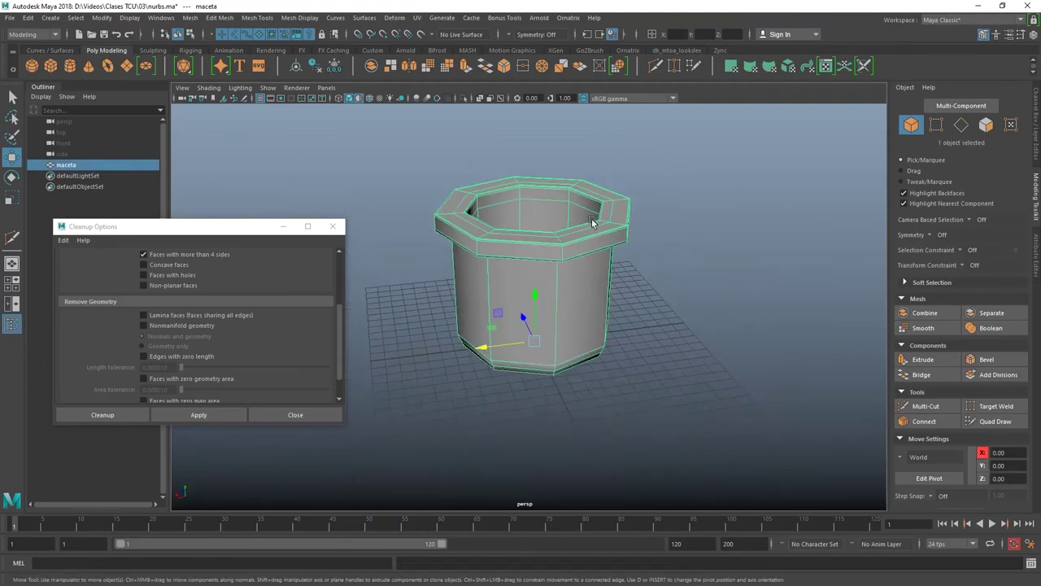
scroll(694, 317, down, 1)
key(Delete)
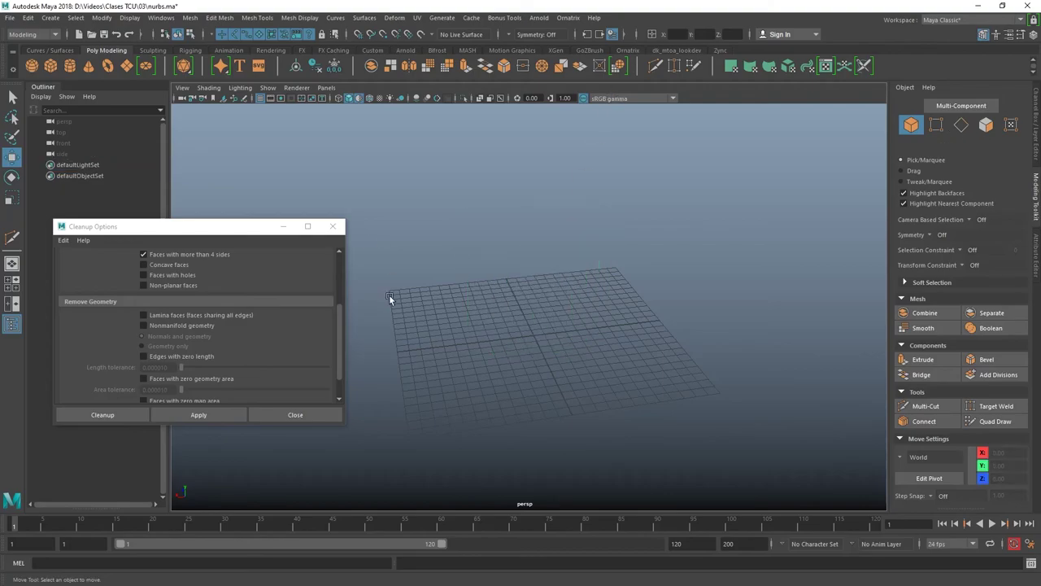
Close Cleanup Options and drag the PureRef glasses board over the viewport centre.
click(332, 227)
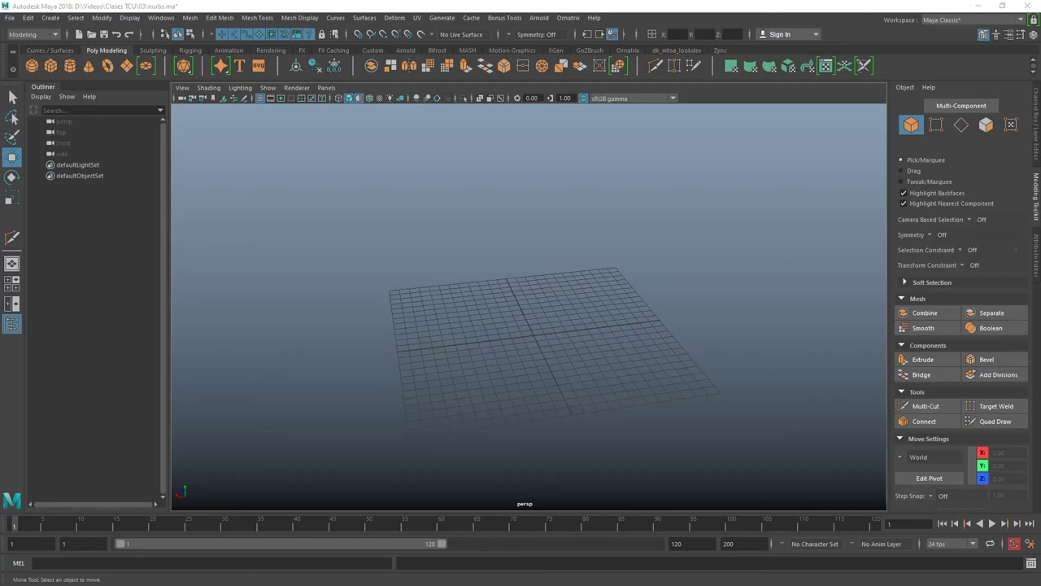
drag(274, 158, 467, 195)
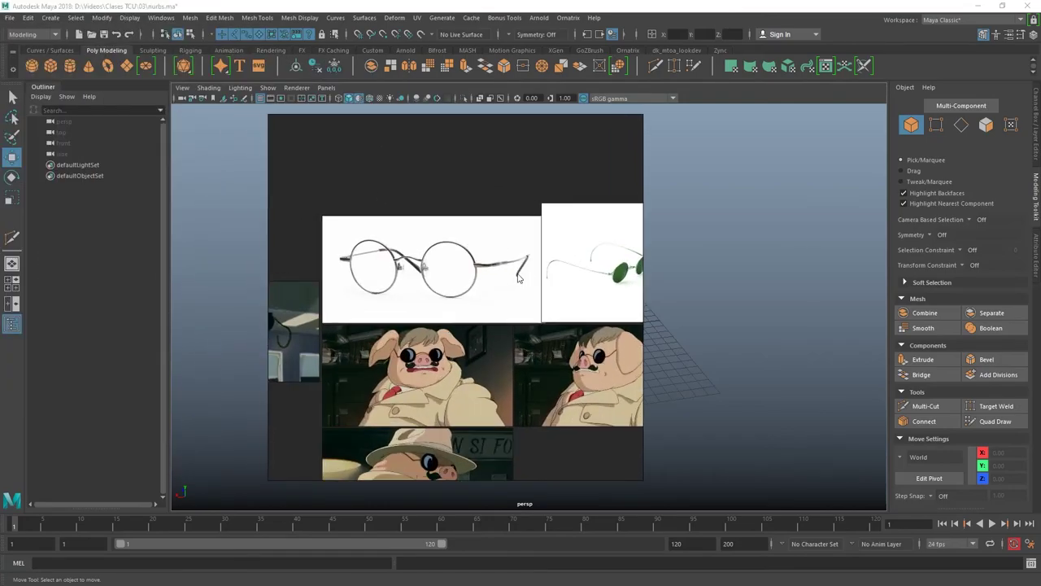
drag(573, 198, 437, 188)
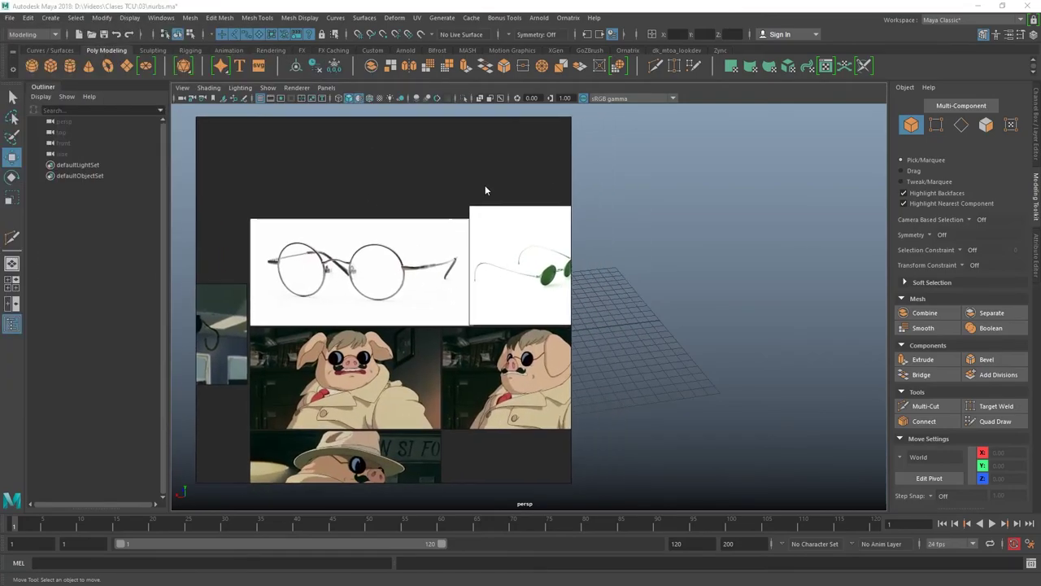
scroll(444, 282, down, 1)
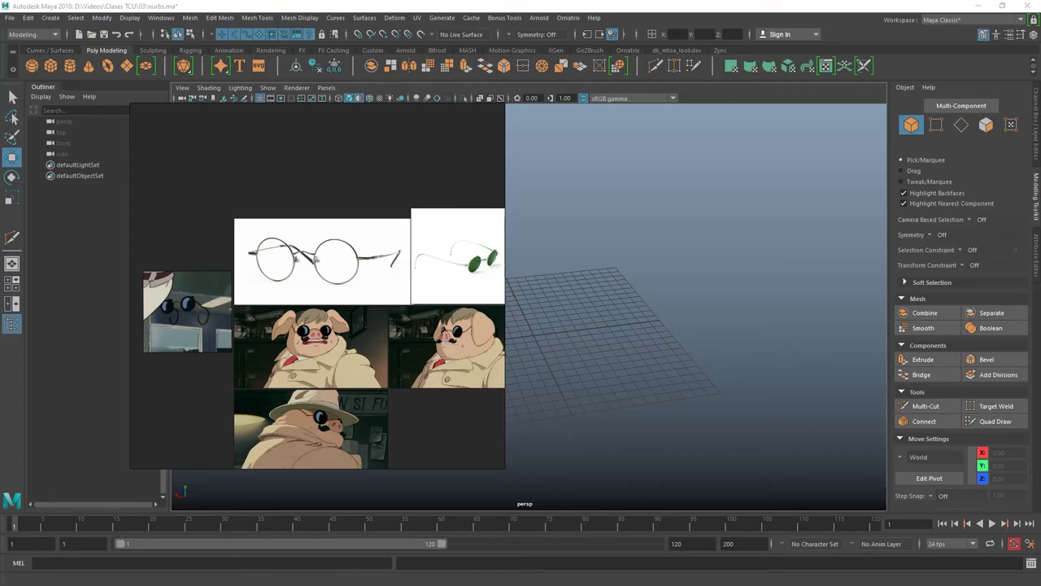
Search Google for 'porco rosso' and show the image results.
key(alt+Tab)
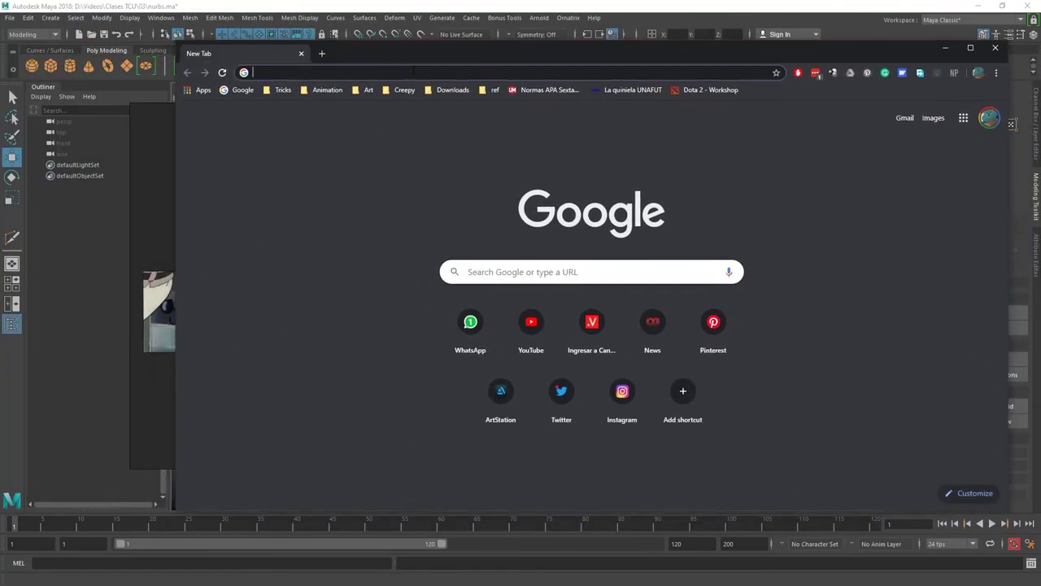
text(porco ross)
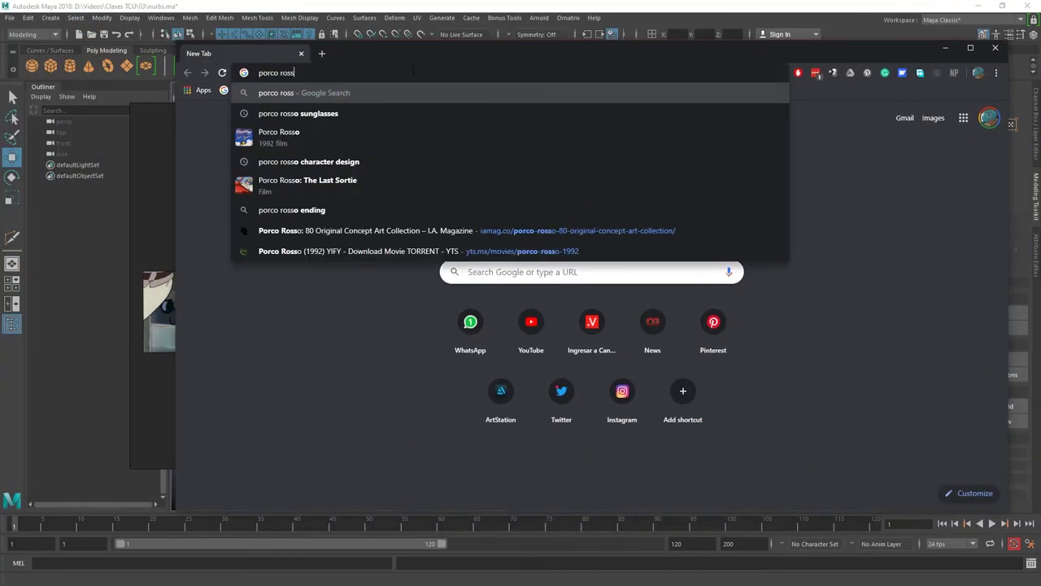
text(o)
key(Return)
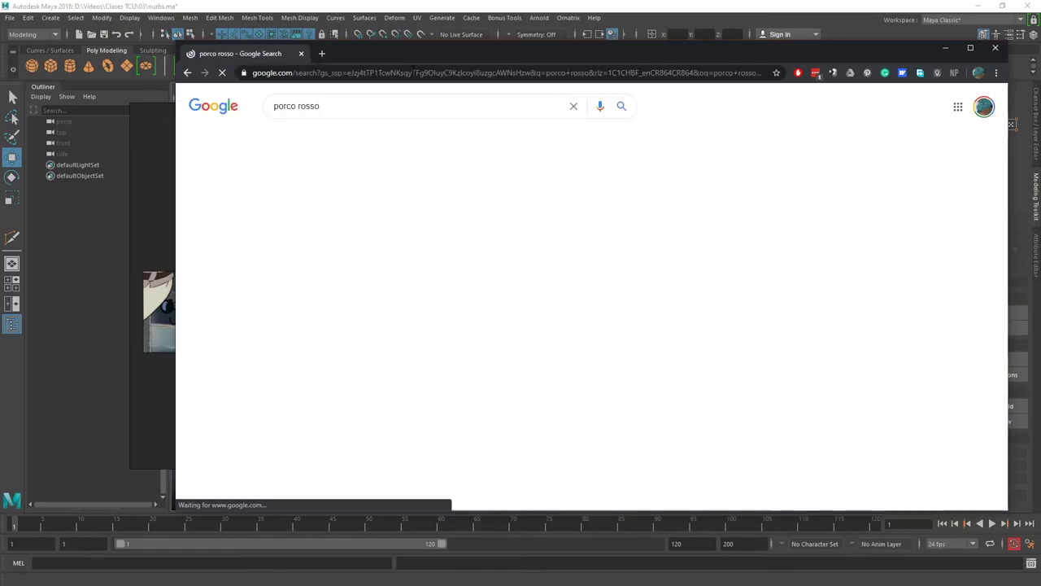
click(328, 138)
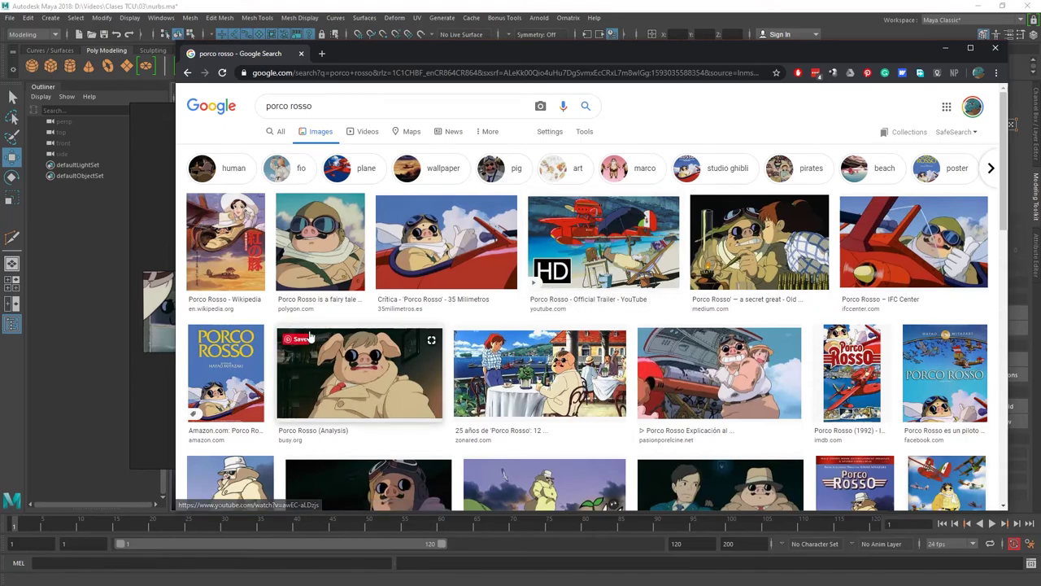
Preview several Porco Rosso images, then minimize Chrome.
click(411, 392)
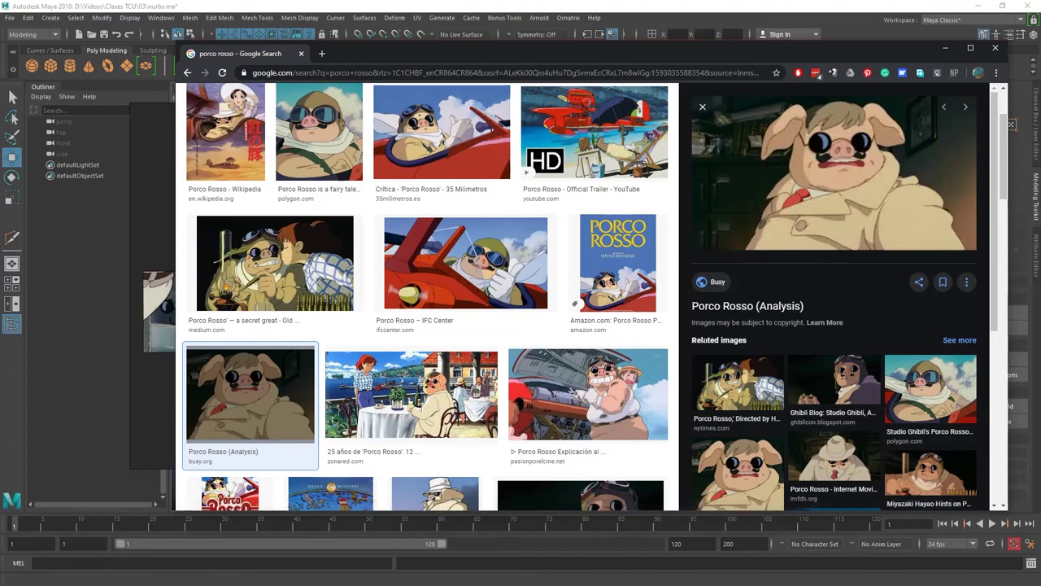
click(562, 399)
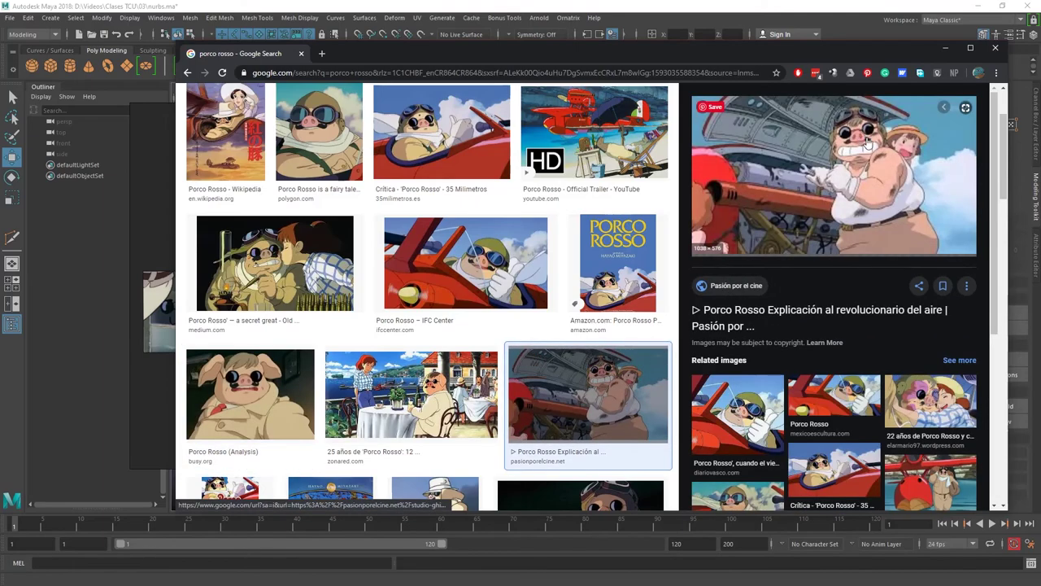
click(856, 382)
click(620, 409)
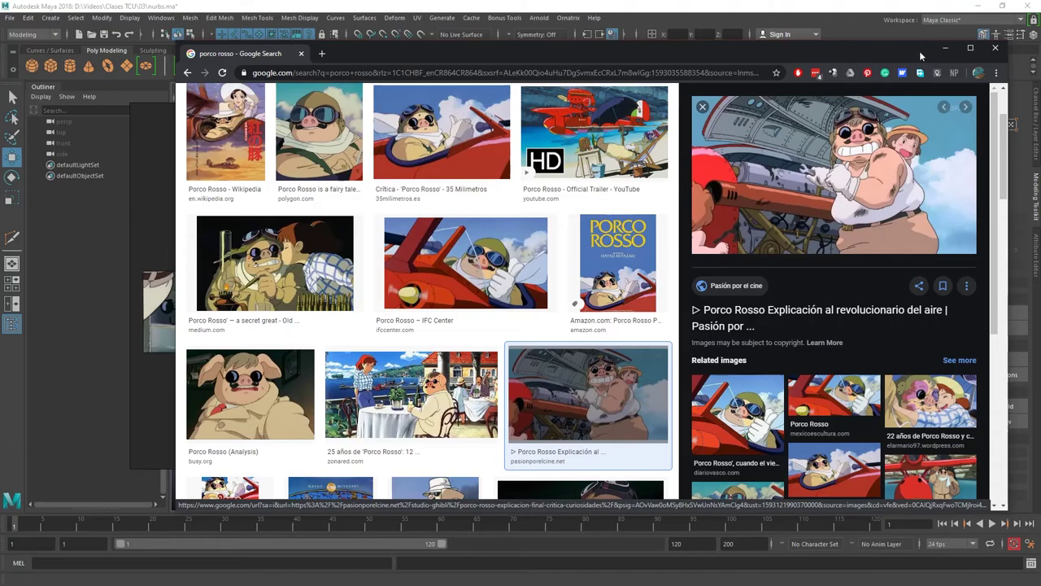
click(945, 47)
Reposition the PureRef board to uncover the Maya grid.
drag(320, 184, 571, 182)
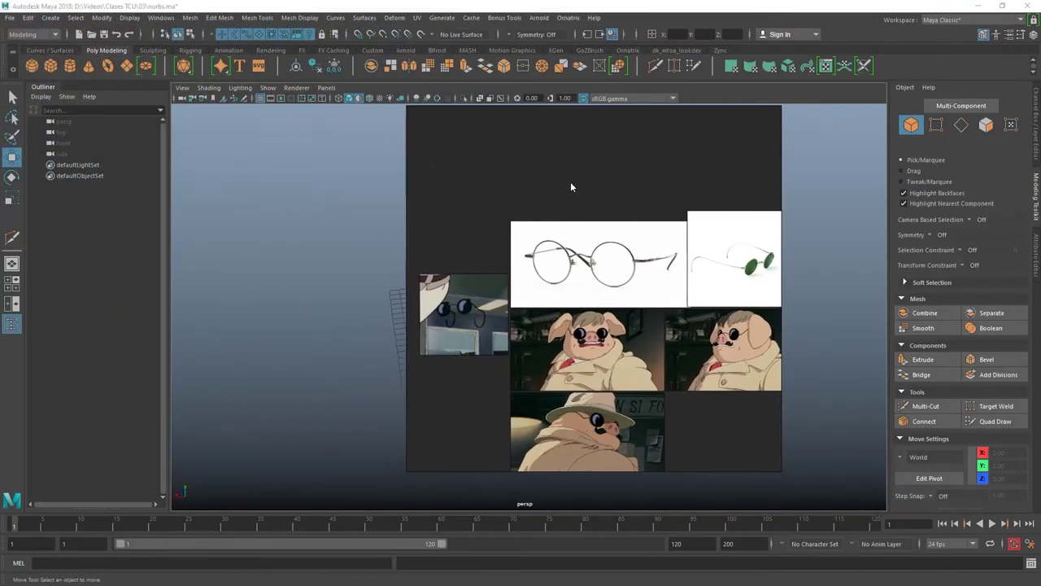
scroll(672, 352, up, 2)
scroll(672, 356, down, 2)
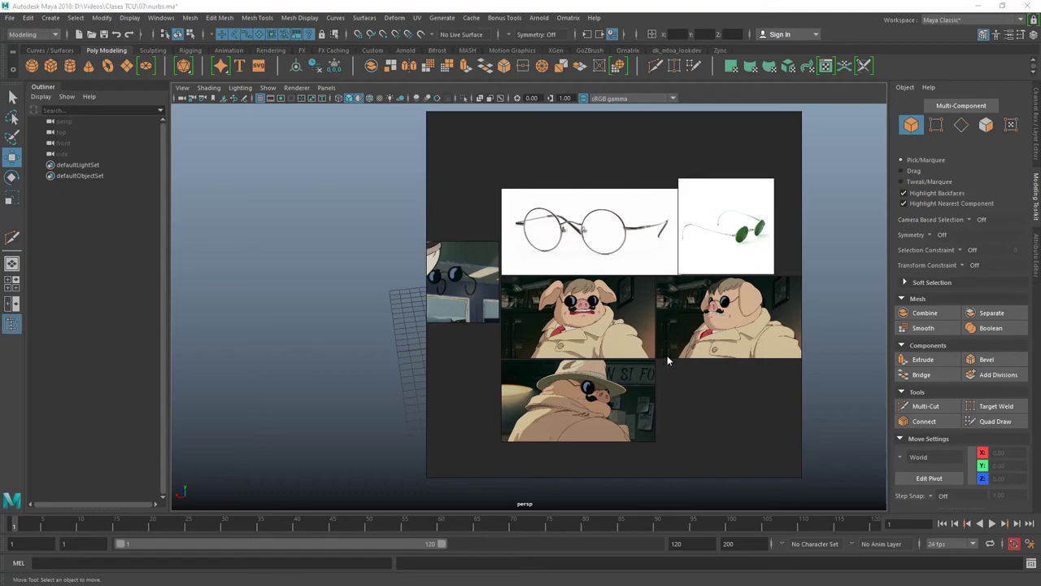
scroll(646, 285, down, 1)
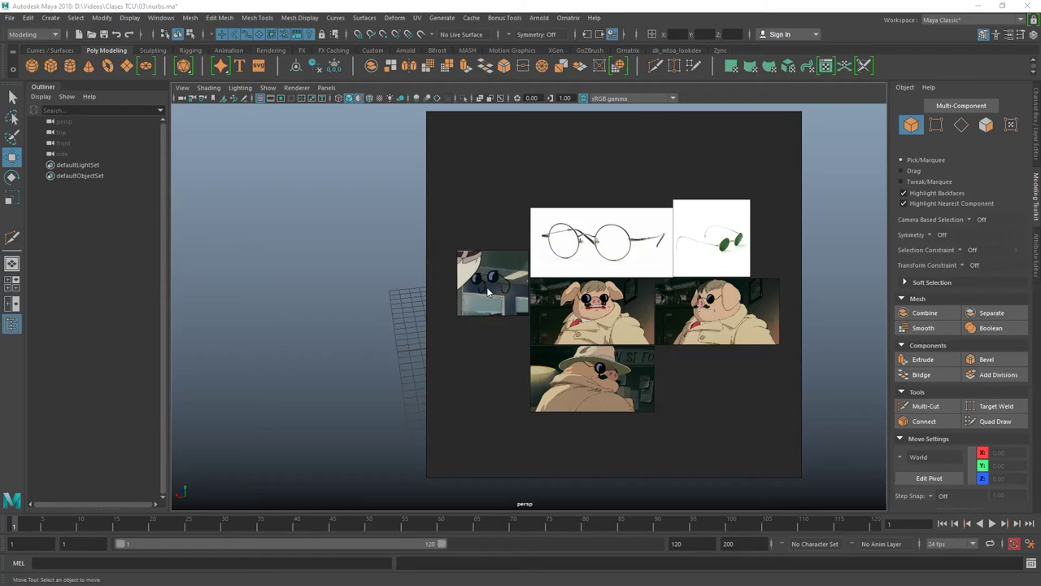
drag(624, 185, 305, 187)
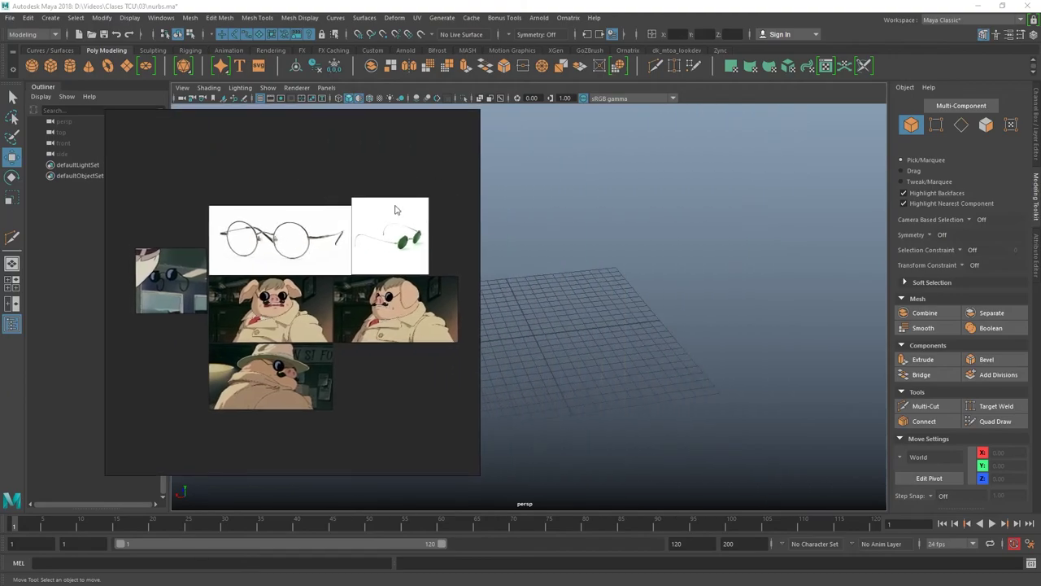
alt+drag(448, 313, 619, 295)
key(alt+Tab)
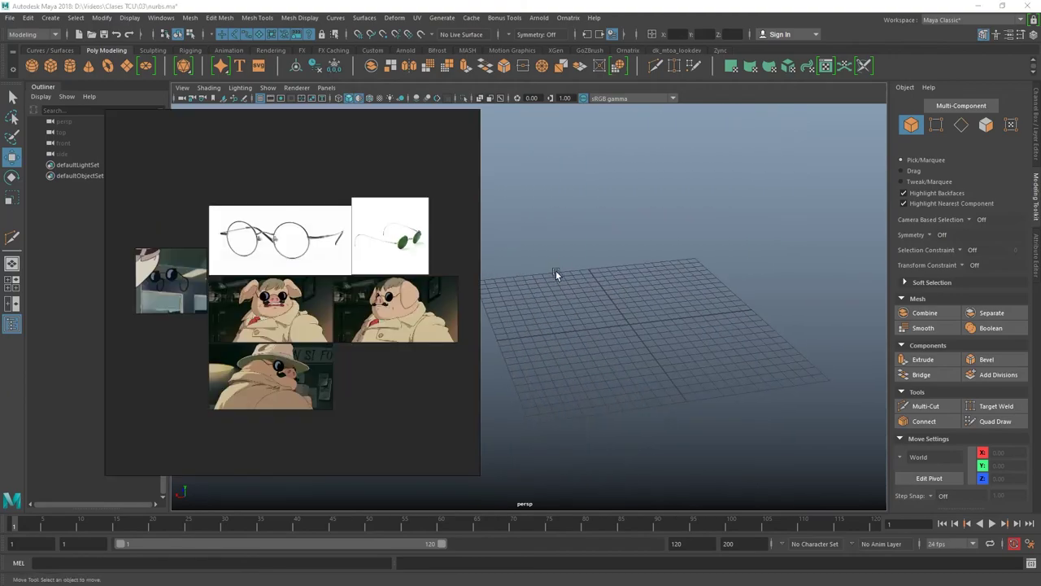
mouse_move(318, 168)
mouse_down()
mouse_move(365, 154)
mouse_move(409, 178)
mouse_up()
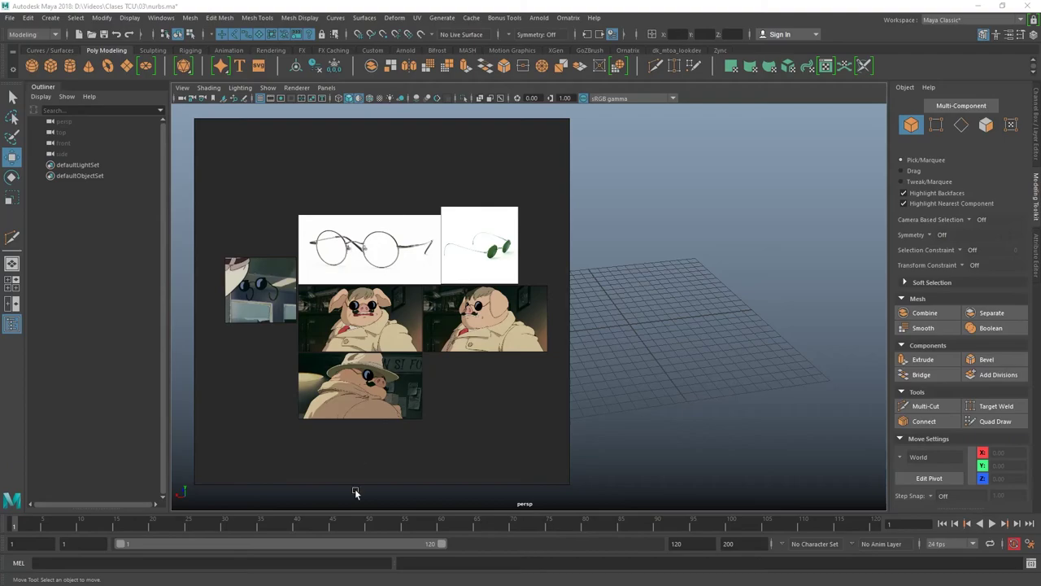
mouse_move(389, 324)
mouse_down()
mouse_move(486, 193)
mouse_move(635, 162)
mouse_up()
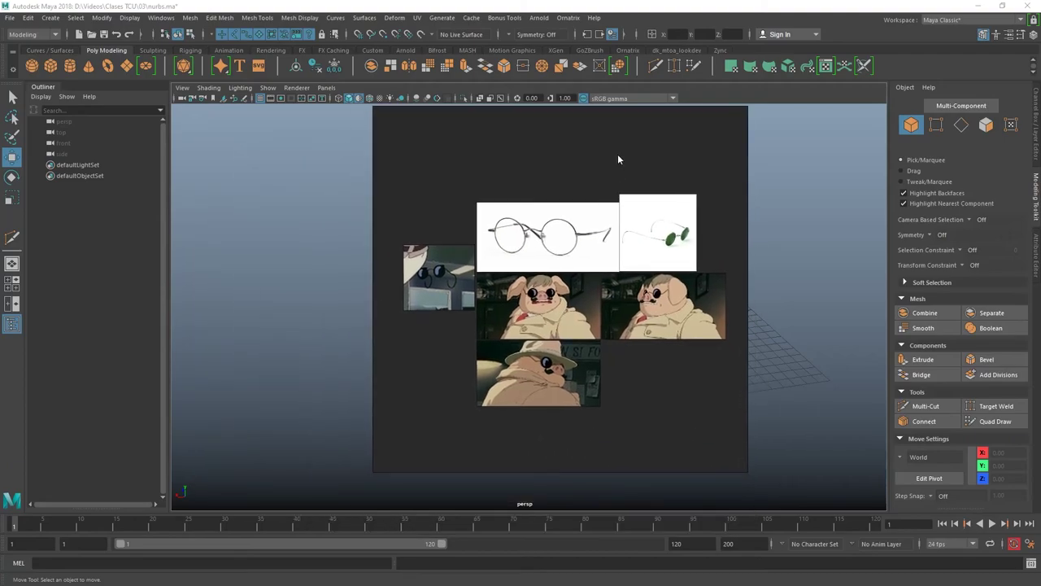
Pin the board Always on Top with Ctrl+Shift+A and resize it beside the grid.
key(ctrl+shift+a)
drag(568, 157, 700, 144)
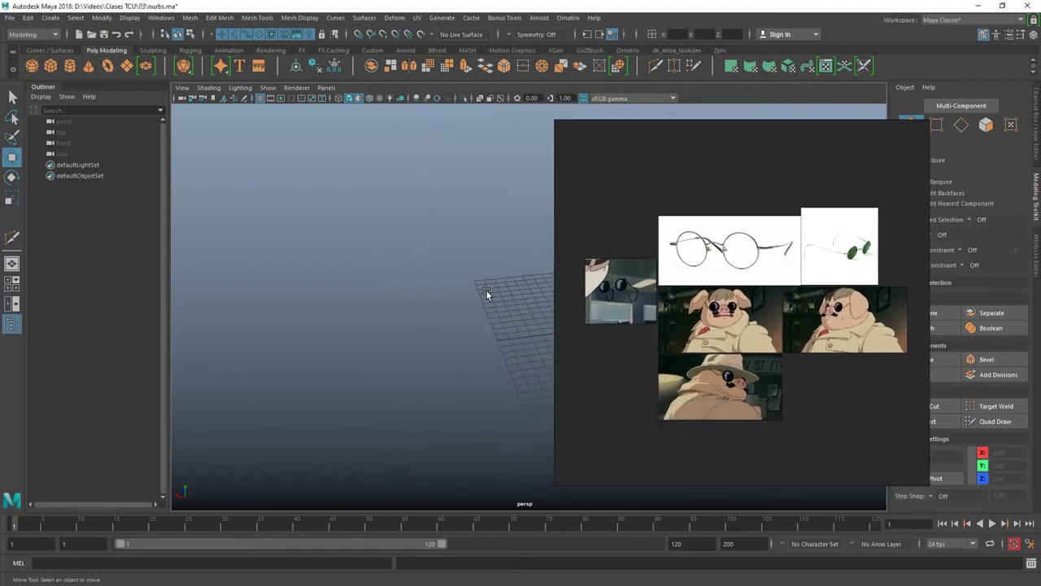
alt+middle_drag(486, 290, 393, 293)
mouse_move(394, 293)
alt+mouse_down()
mouse_move(395, 262)
mouse_move(407, 272)
alt+mouse_up()
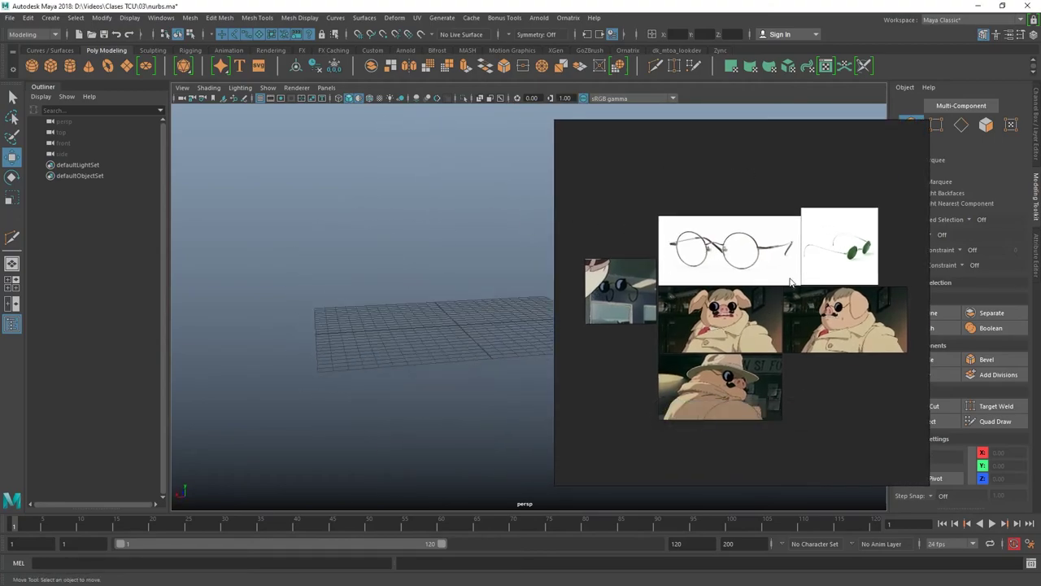
scroll(779, 261, up, 2)
middle_drag(779, 261, 855, 371)
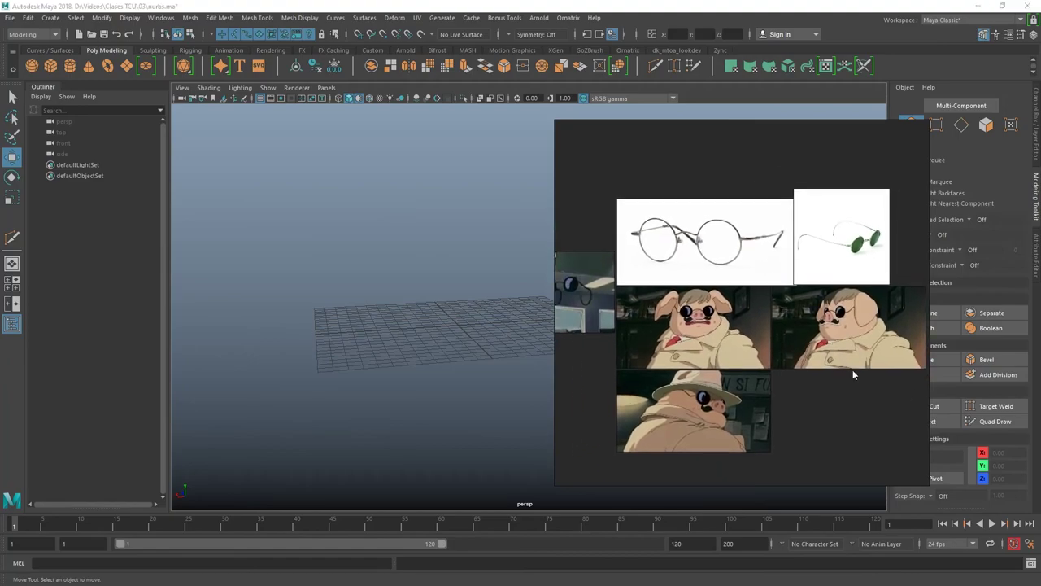
drag(855, 372, 837, 388)
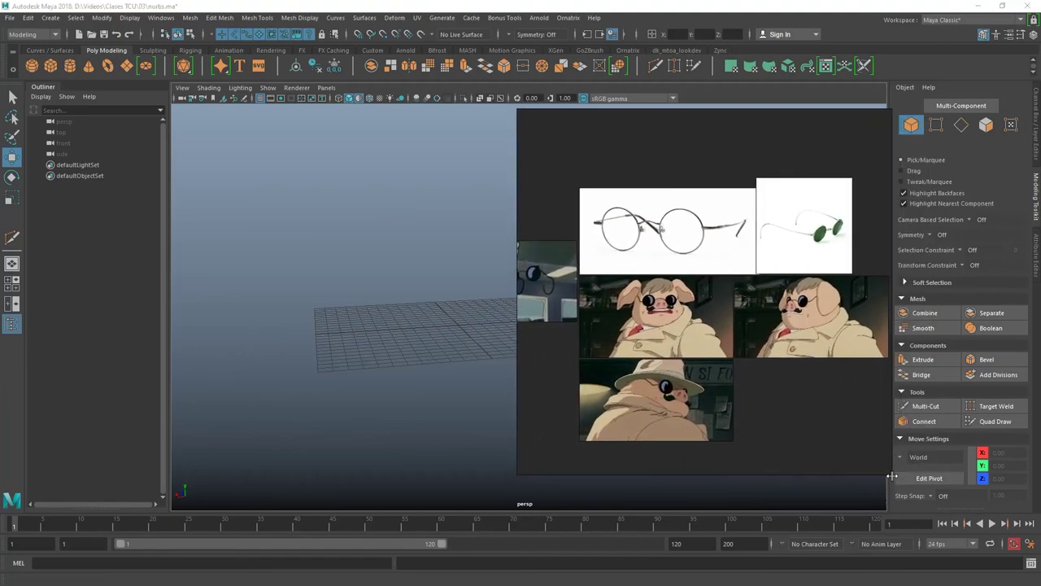
mouse_move(891, 475)
mouse_down()
mouse_move(779, 442)
mouse_move(838, 487)
mouse_up()
Move the board to the left side and zoom onto the round glasses photo.
scroll(749, 325, down, 2)
scroll(741, 313, up, 1)
scroll(761, 325, up, 1)
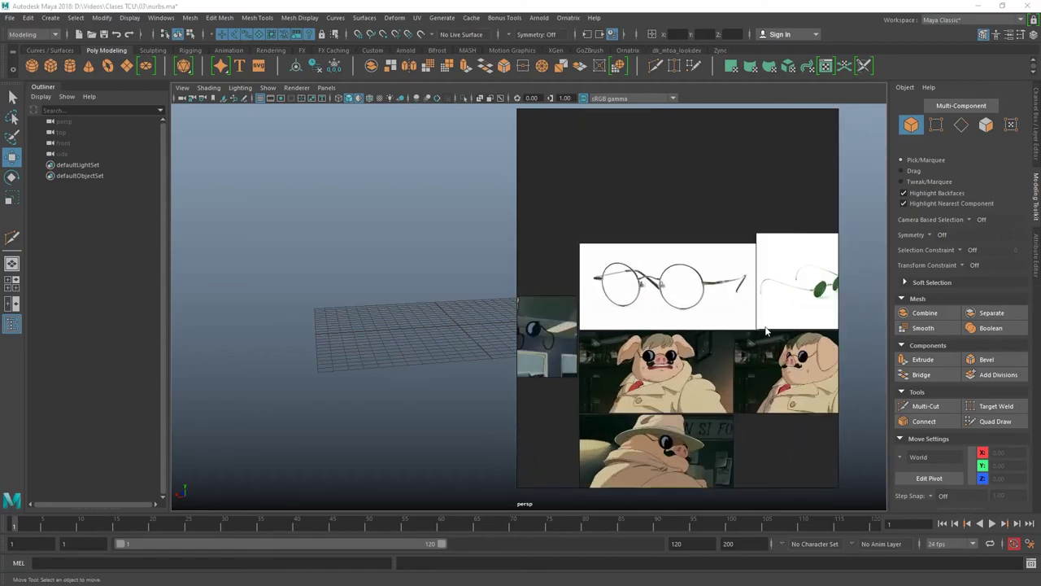
scroll(749, 294, down, 1)
scroll(744, 288, down, 2)
scroll(740, 285, down, 1)
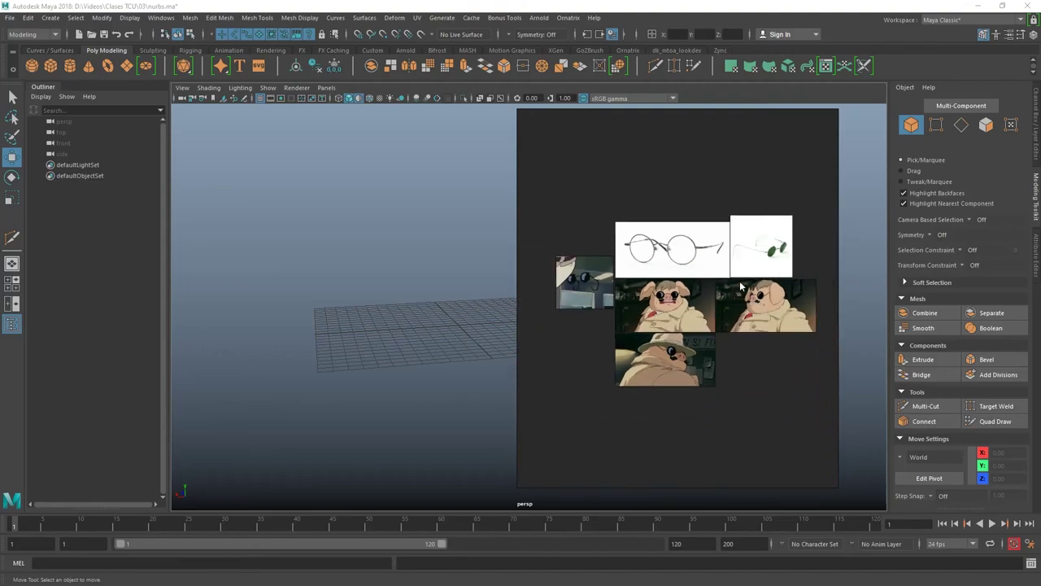
mouse_move(740, 160)
mouse_down()
mouse_move(292, 155)
mouse_move(289, 173)
mouse_up()
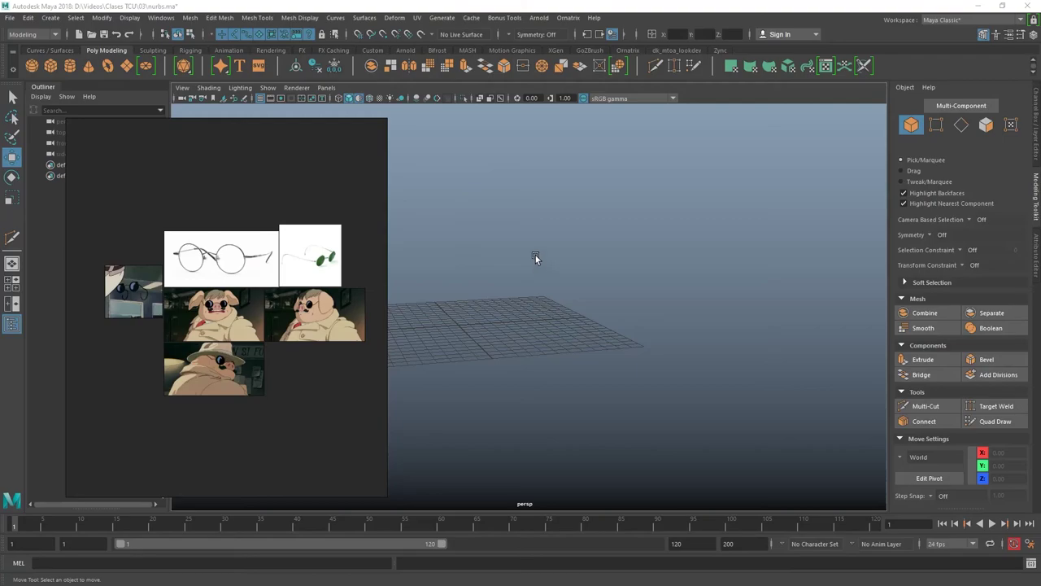
mouse_move(535, 257)
alt+mouse_down()
mouse_move(727, 251)
mouse_move(570, 234)
alt+mouse_up()
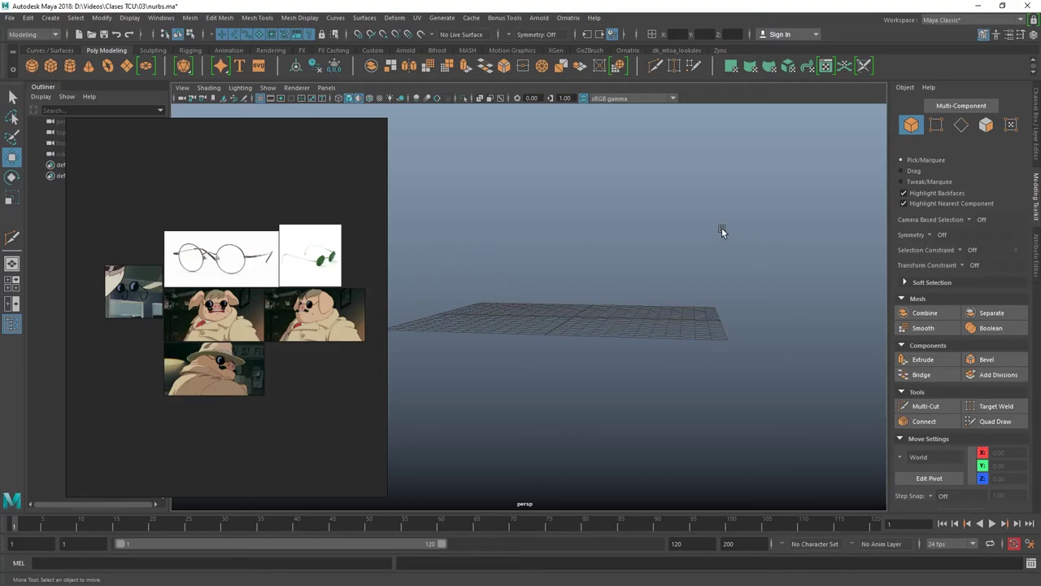
mouse_move(722, 232)
alt+mouse_down()
mouse_move(739, 270)
mouse_move(707, 236)
mouse_move(699, 244)
alt+mouse_up()
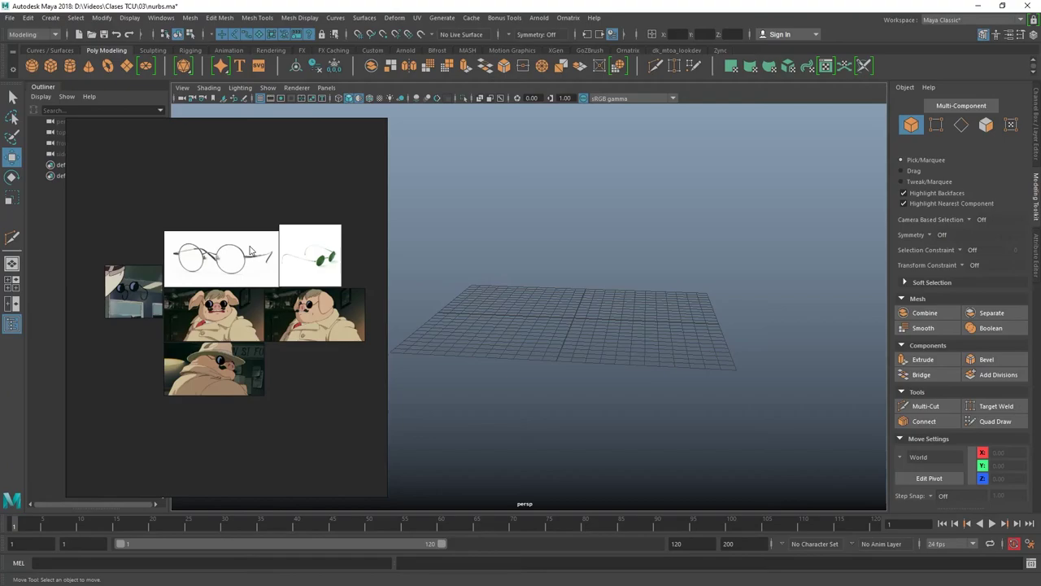
scroll(251, 252, up, 3)
drag(255, 232, 421, 211)
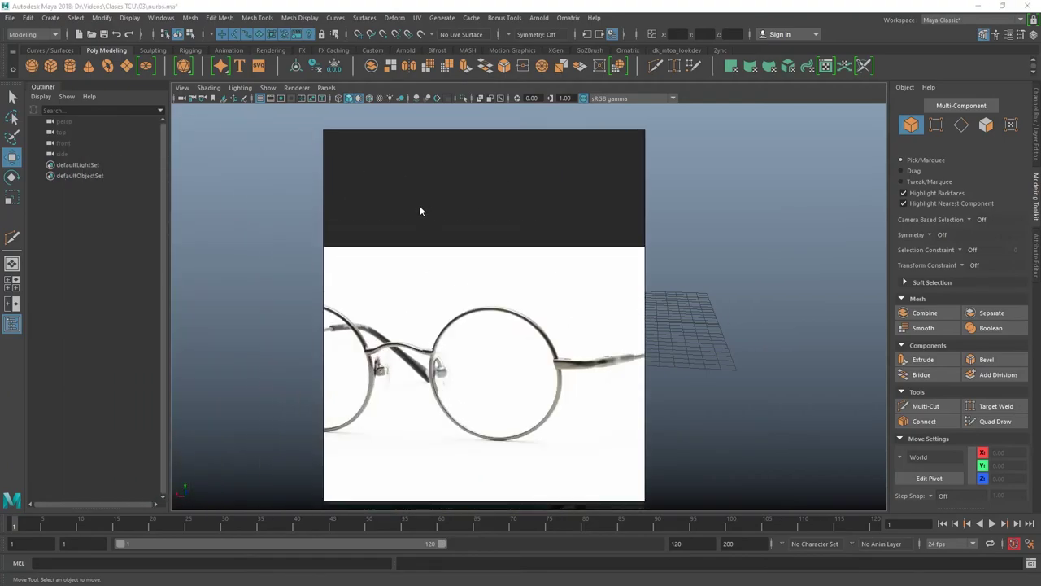
Zoom PureRef out to show all glasses photos and Porco Rosso stills left of the grid.
scroll(421, 212, up, 3)
scroll(496, 292, down, 1)
scroll(477, 324, down, 1)
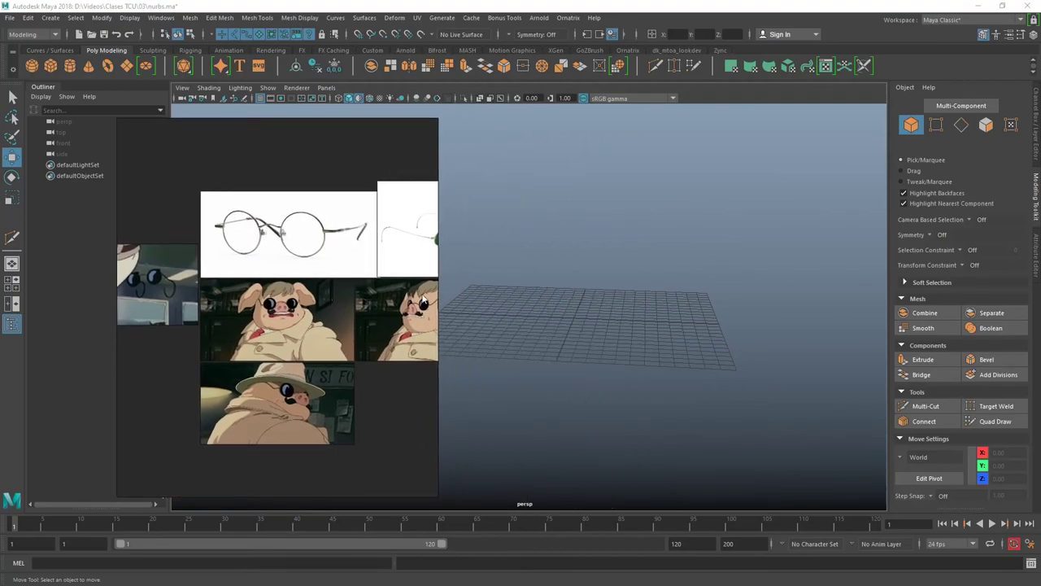
Start a new empty scene, discarding the unsaved changes.
alt+drag(642, 333, 735, 345)
mouse_move(591, 207)
alt+mouse_down()
mouse_move(715, 197)
mouse_move(611, 197)
alt+mouse_up()
click(9, 18)
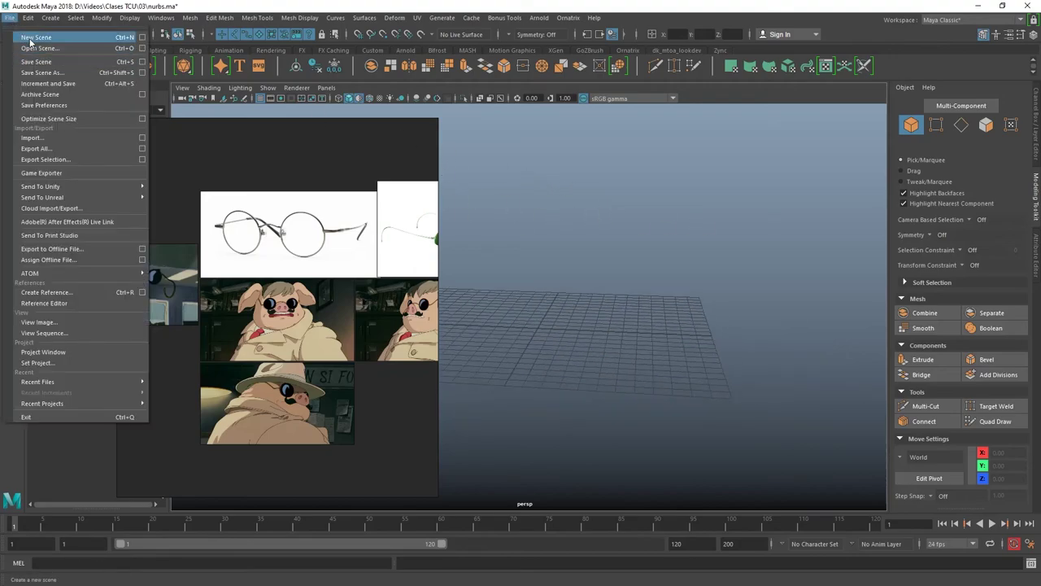
click(36, 48)
click(519, 301)
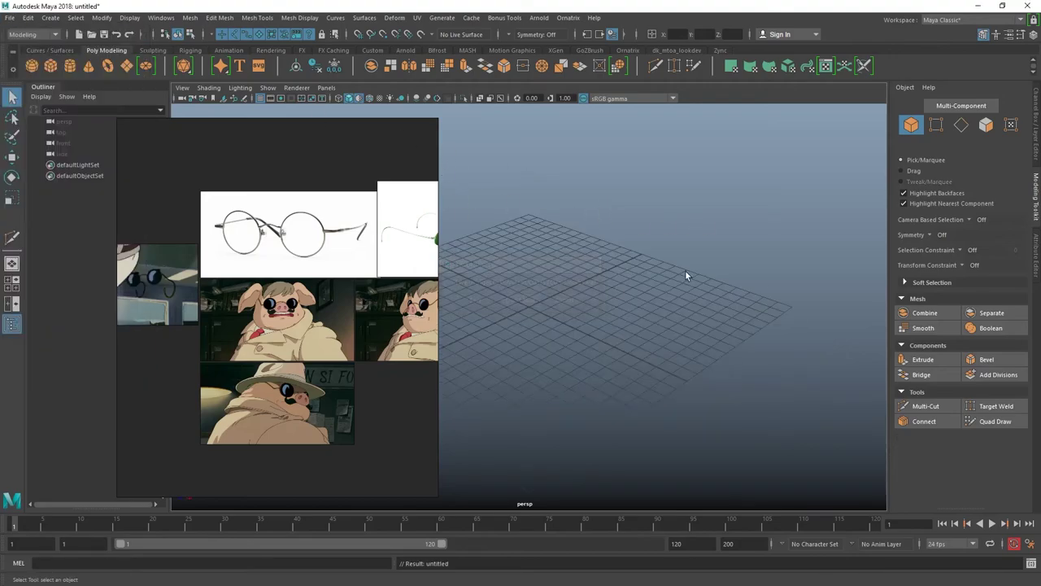
Hide the outliner and move the reference board to the left of the viewport.
alt+drag(661, 252, 739, 255)
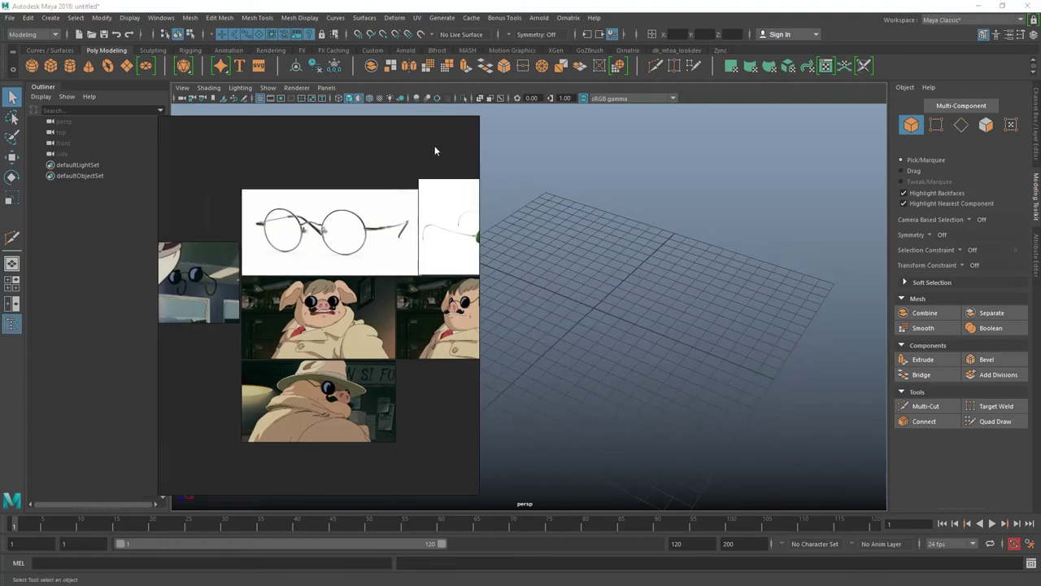
drag(435, 146, 583, 146)
mouse_move(641, 336)
alt+mouse_down()
mouse_move(701, 329)
mouse_move(736, 341)
alt+mouse_up()
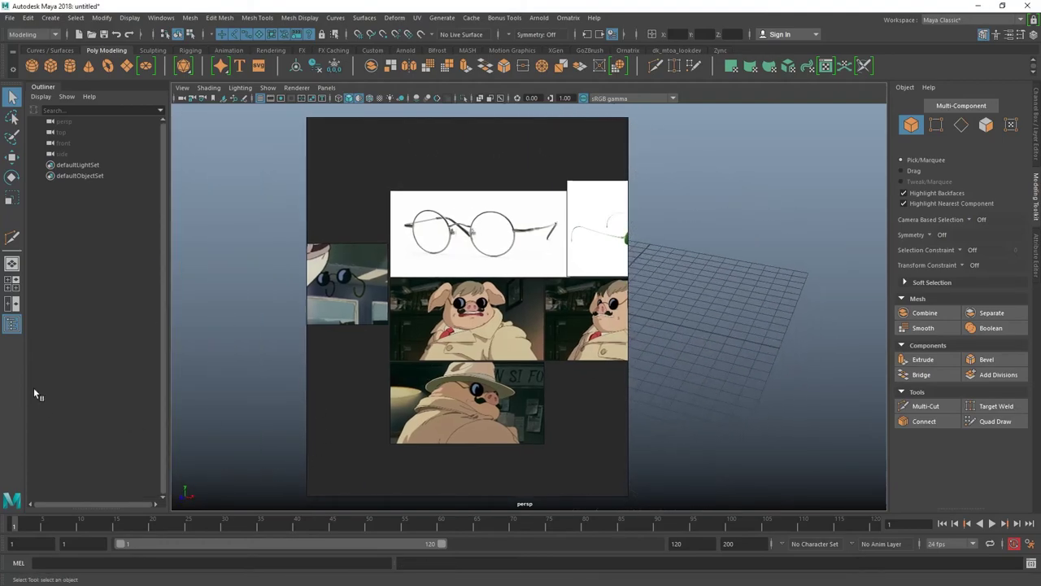
click(12, 324)
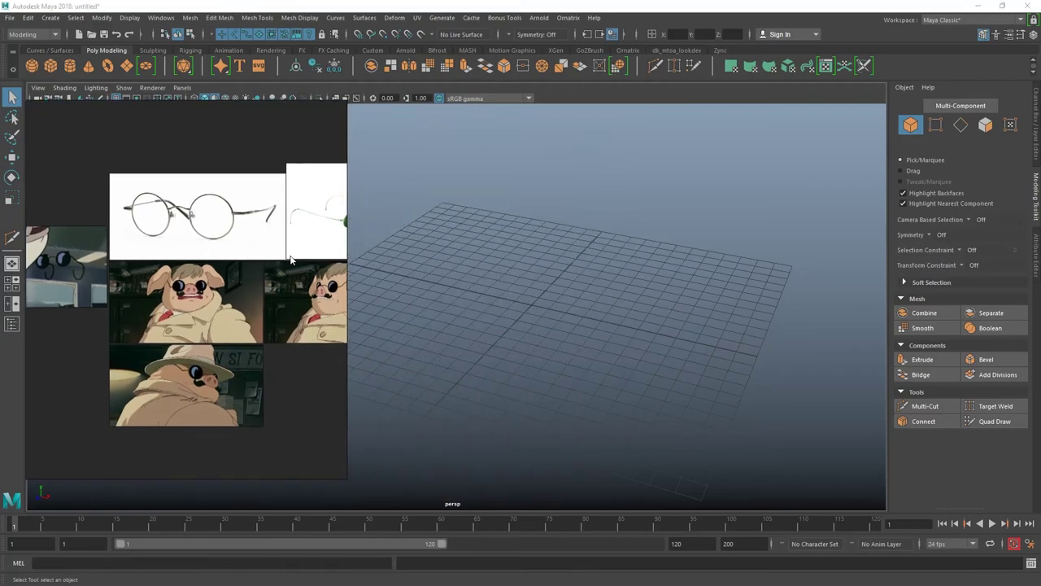
drag(574, 277, 321, 279)
alt+drag(630, 248, 698, 271)
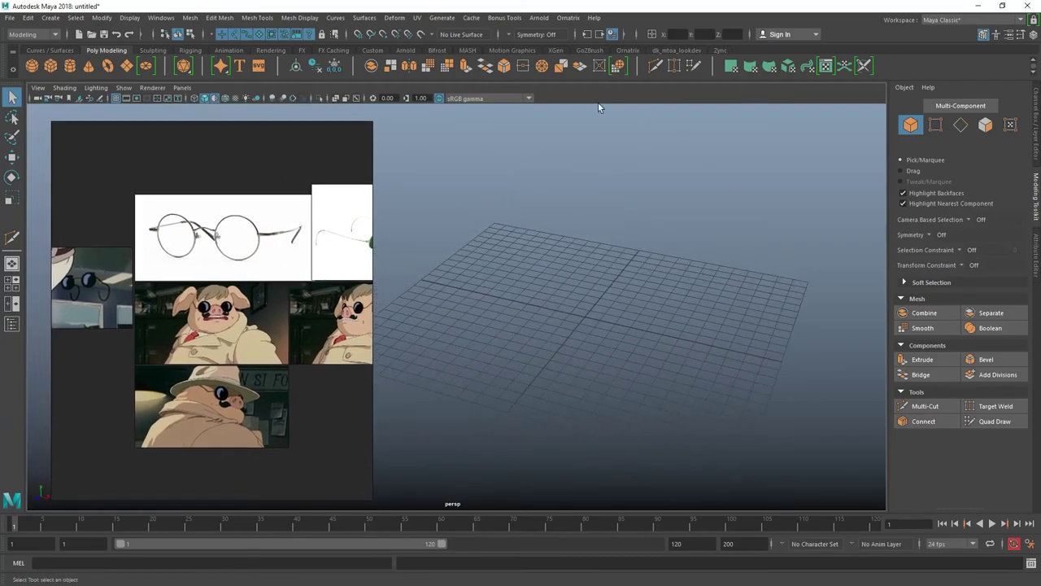
Set Symmetry in the status line to Object X.
click(521, 35)
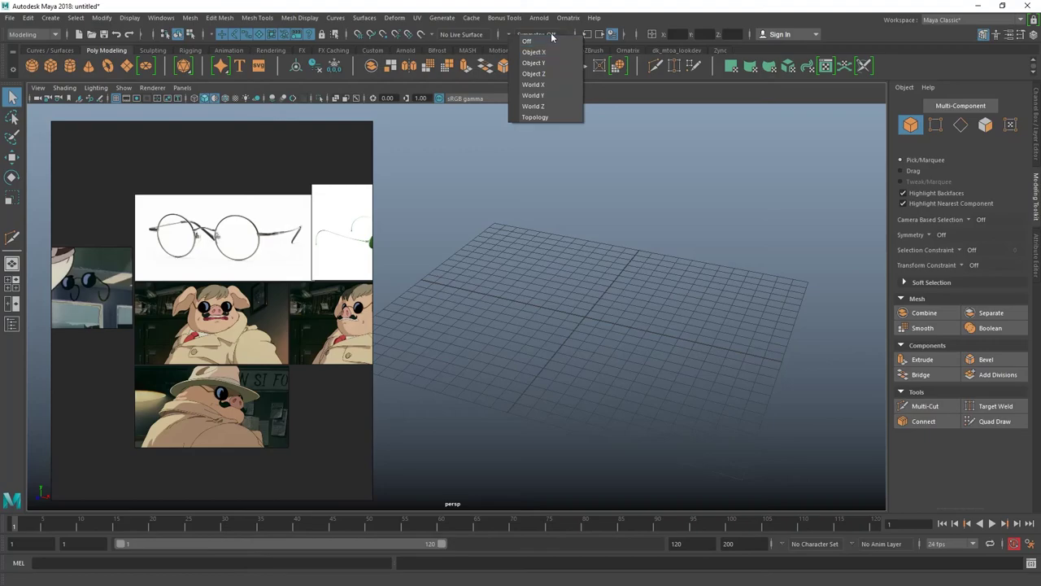
click(533, 52)
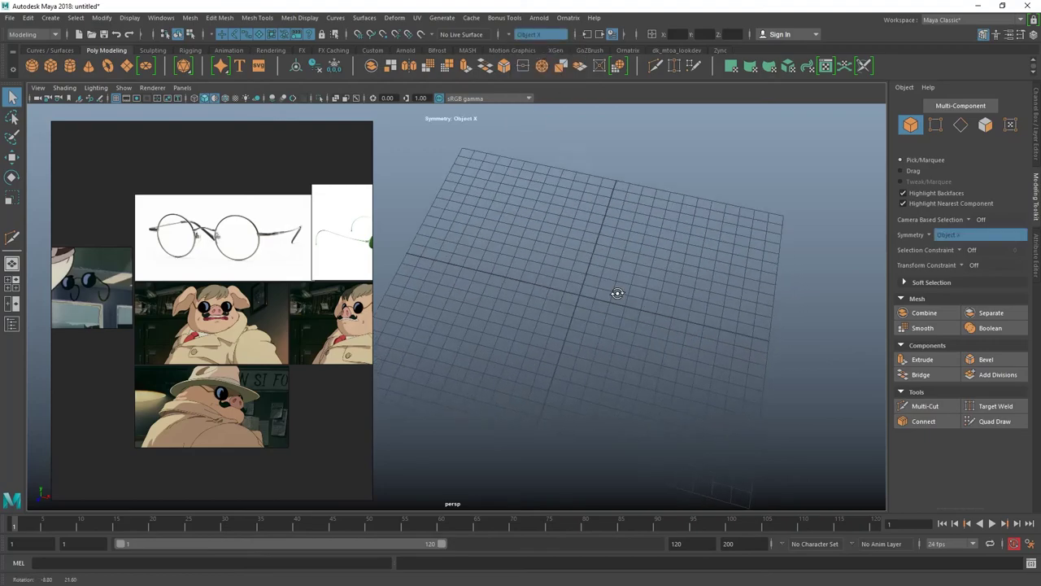
alt+drag(610, 288, 628, 301)
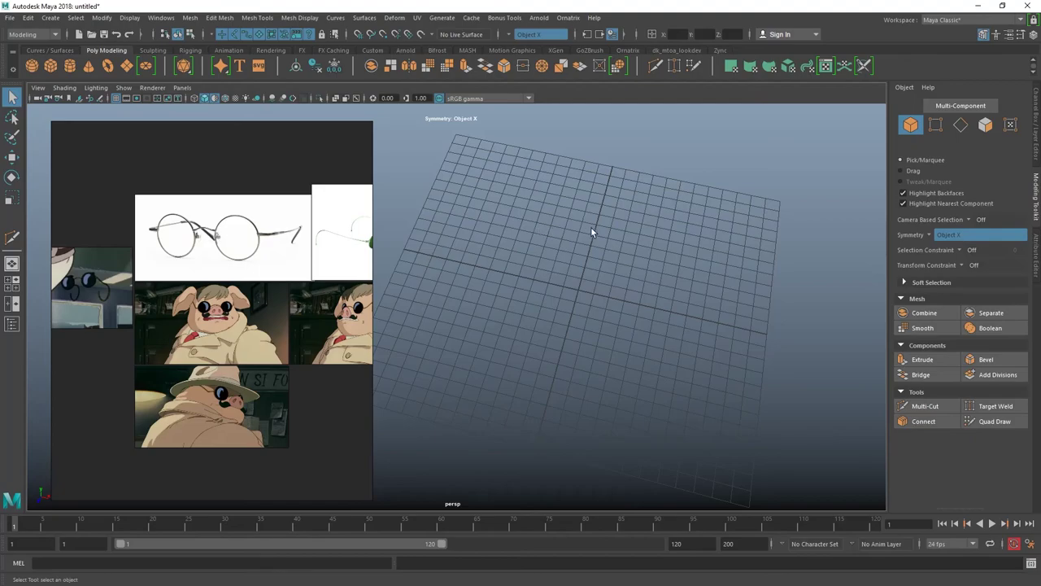
mouse_move(593, 228)
alt+mouse_down()
mouse_move(628, 266)
mouse_move(631, 256)
mouse_move(604, 239)
mouse_move(616, 258)
mouse_move(601, 207)
alt+mouse_up()
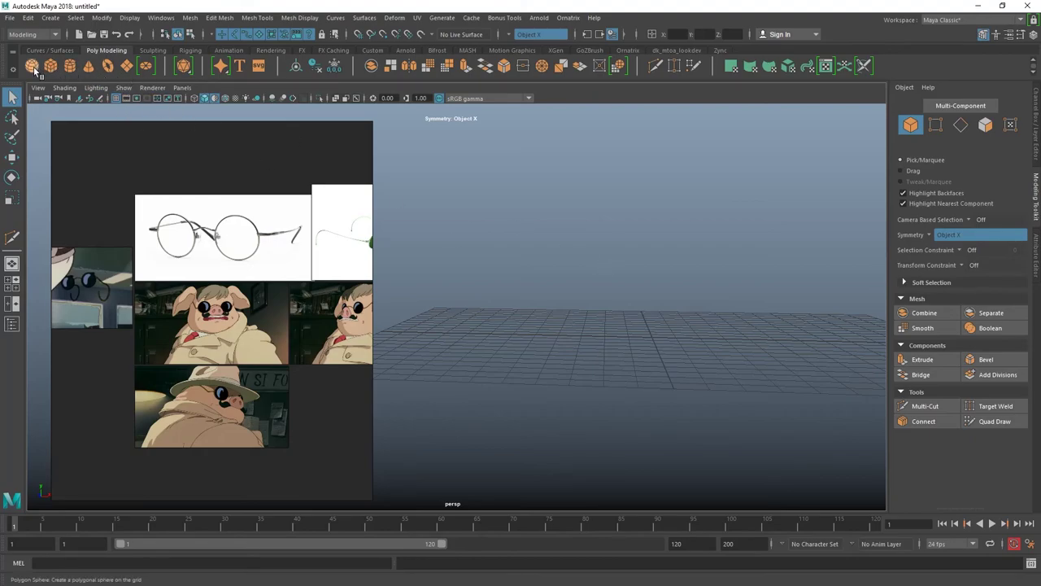
Create a polygon torus, raise it above the grid and rotate it roughly upright.
click(106, 67)
key(w)
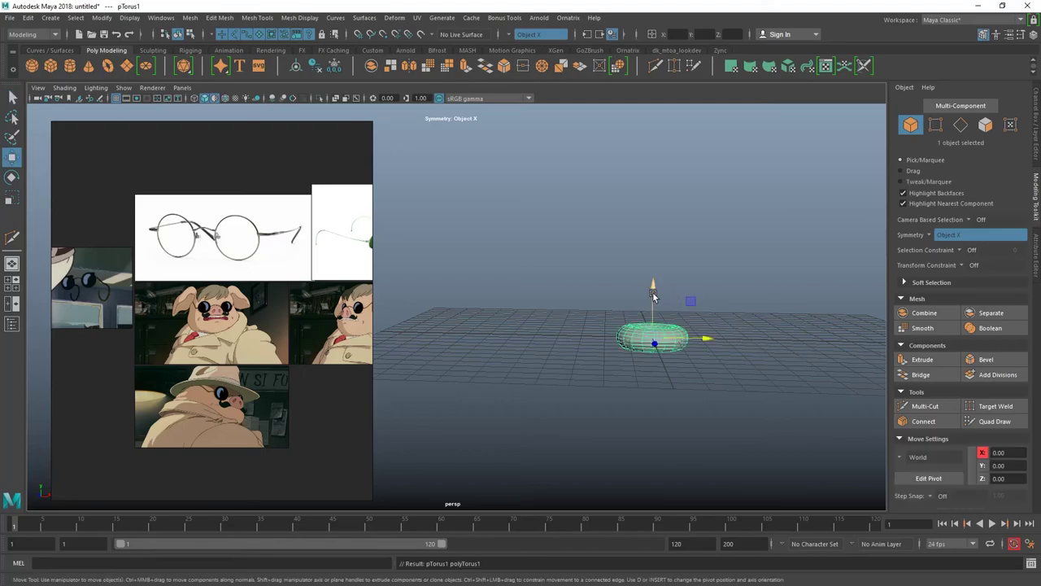
drag(654, 294, 653, 205)
key(e)
drag(660, 248, 660, 294)
Set the torus's Rotate X to exactly 90 in the Channel Box.
click(1037, 198)
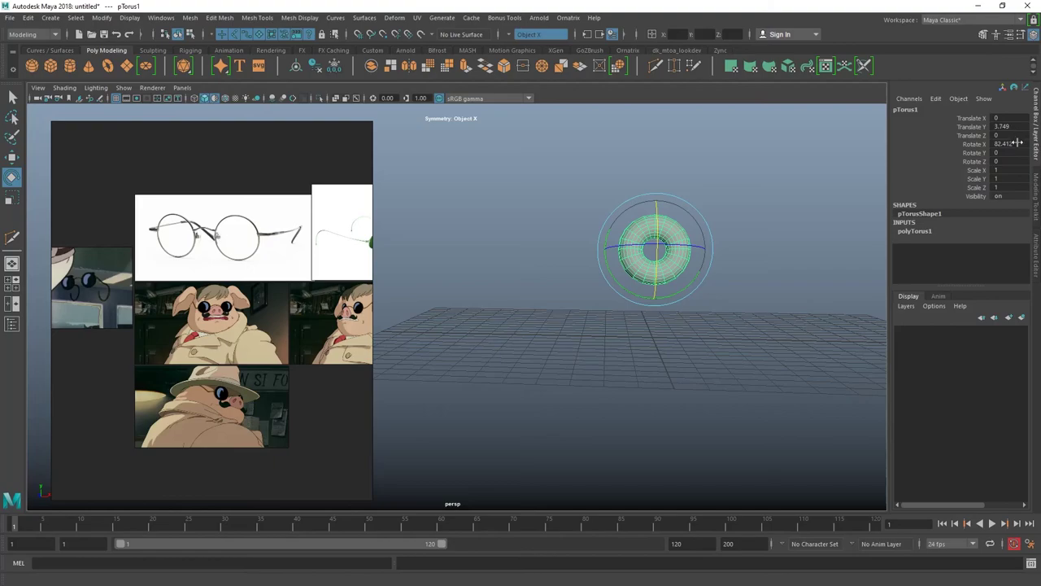
click(1017, 143)
text(90)
key(super+plus)
double_click(996, 144)
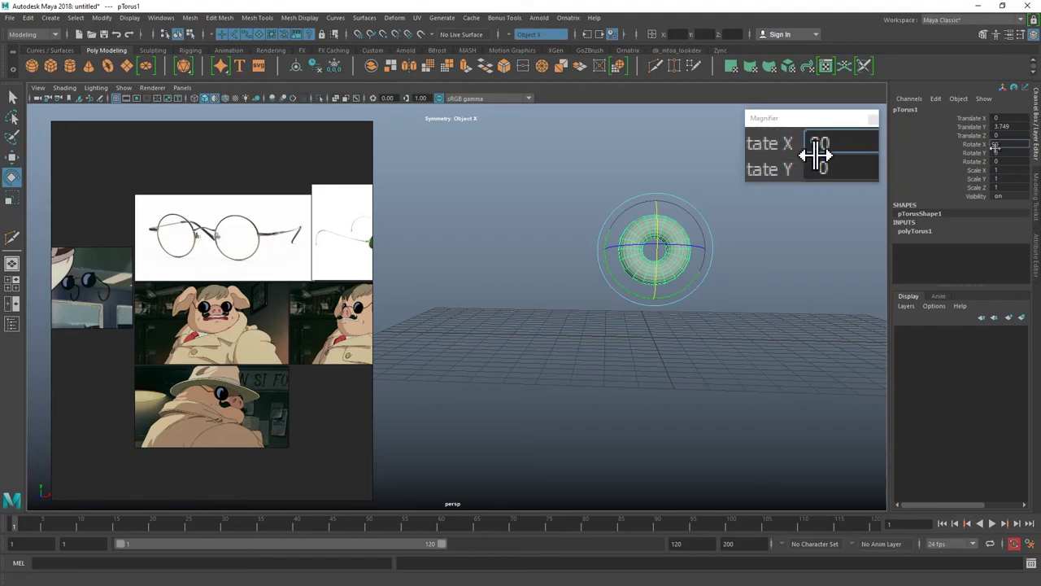
key(Return)
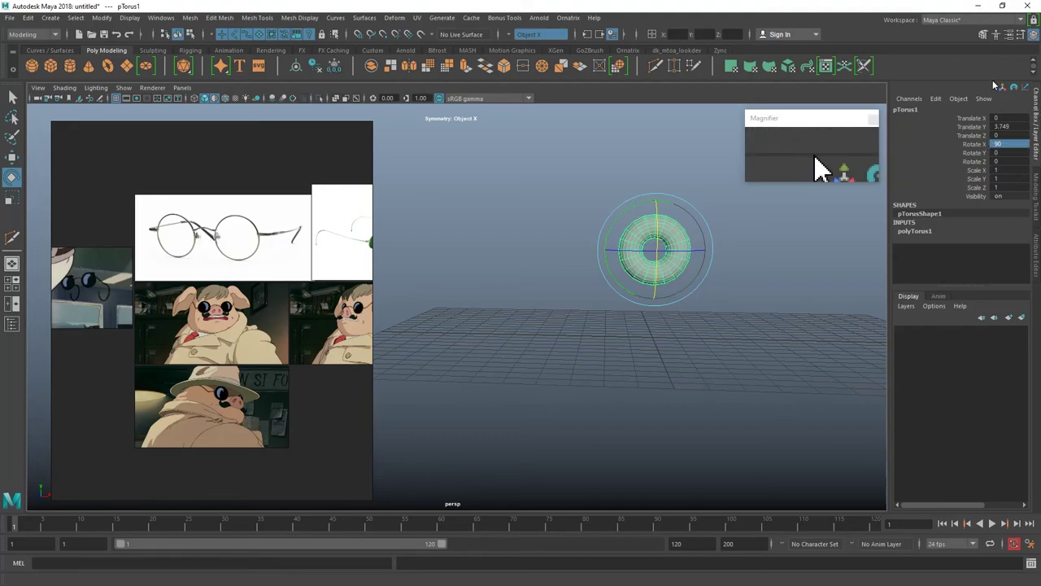
alt+drag(854, 269, 721, 266)
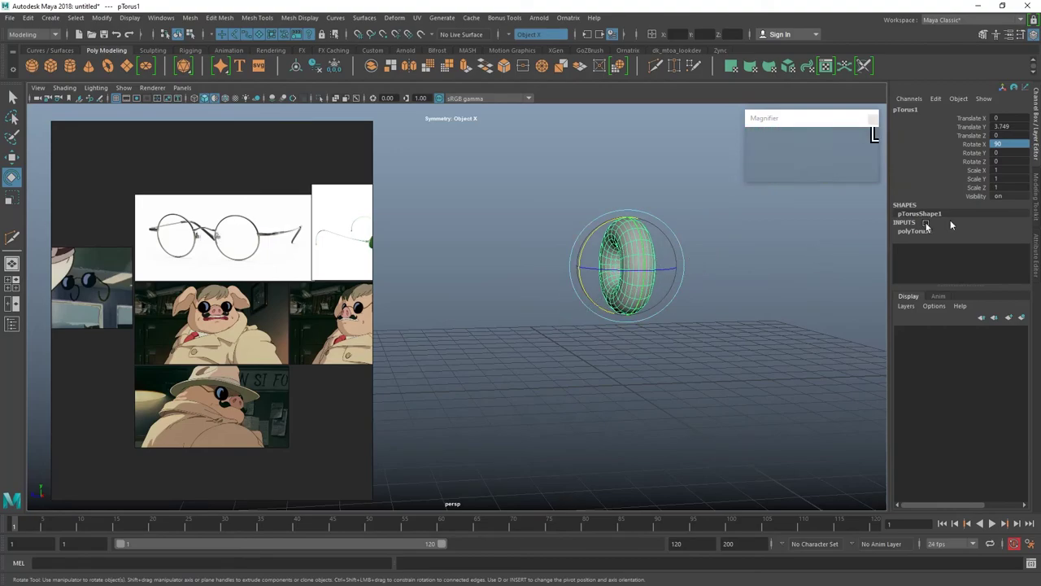
click(918, 232)
mouse_move(687, 234)
alt+mouse_down()
mouse_move(739, 240)
mouse_move(623, 265)
mouse_move(709, 259)
alt+mouse_up()
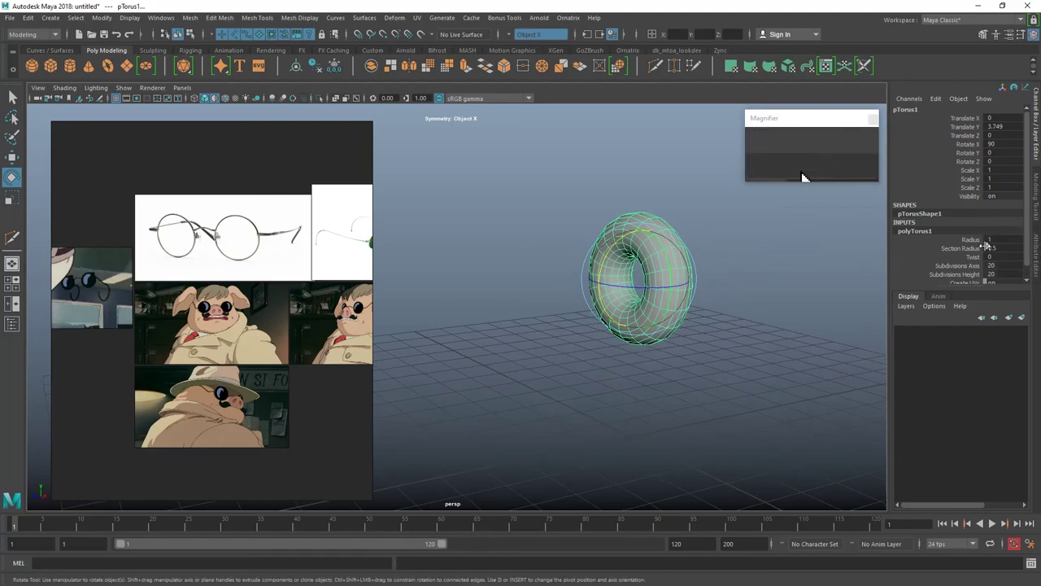
Set the torus to Subdivisions Axis 23 and Subdivisions Height 6.
ctrl+drag(1000, 248, 969, 248)
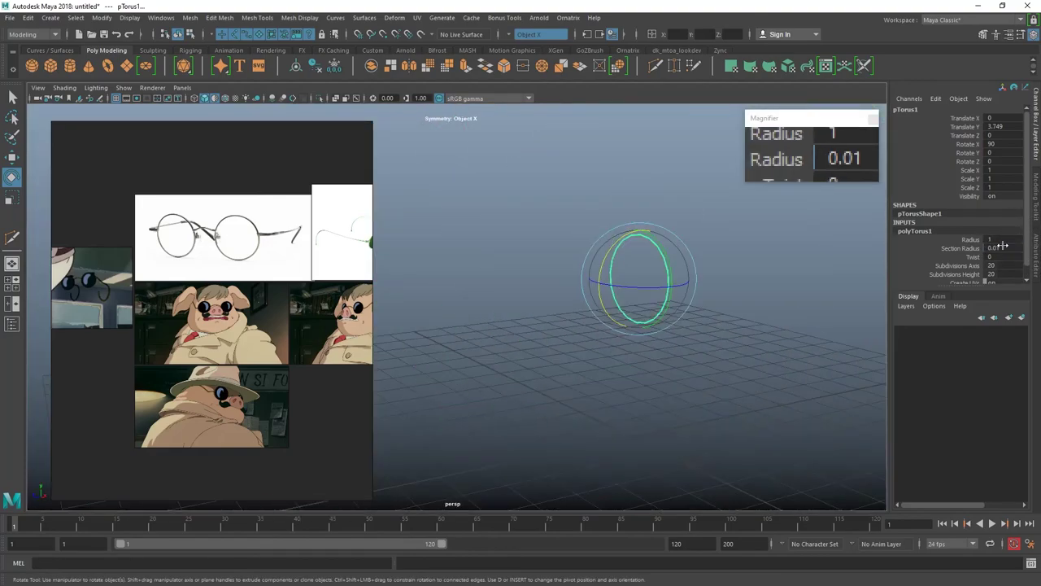
key(ctrl+z)
click(1001, 265)
text(4)
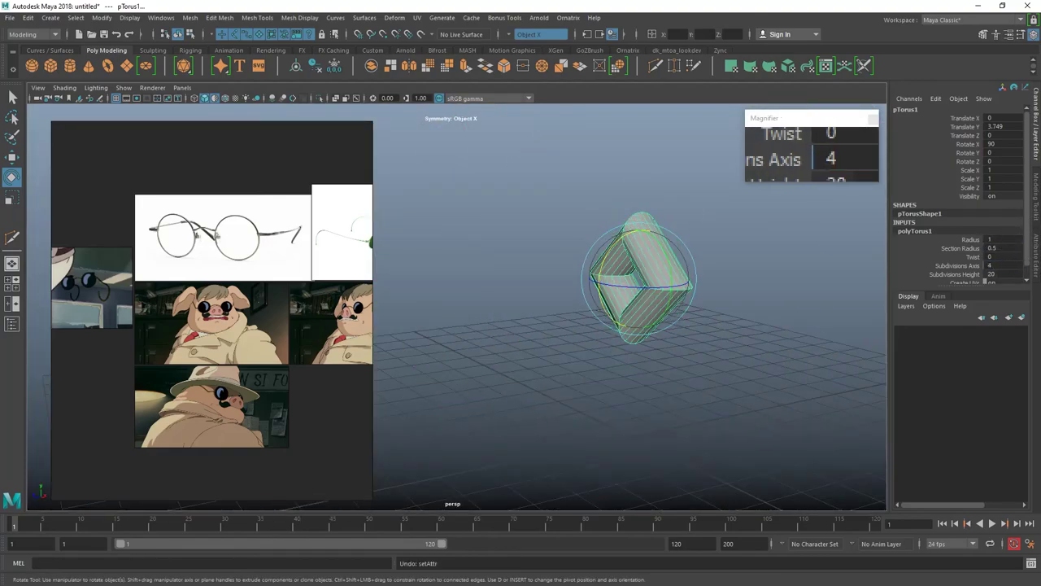
text(12)
key(Return)
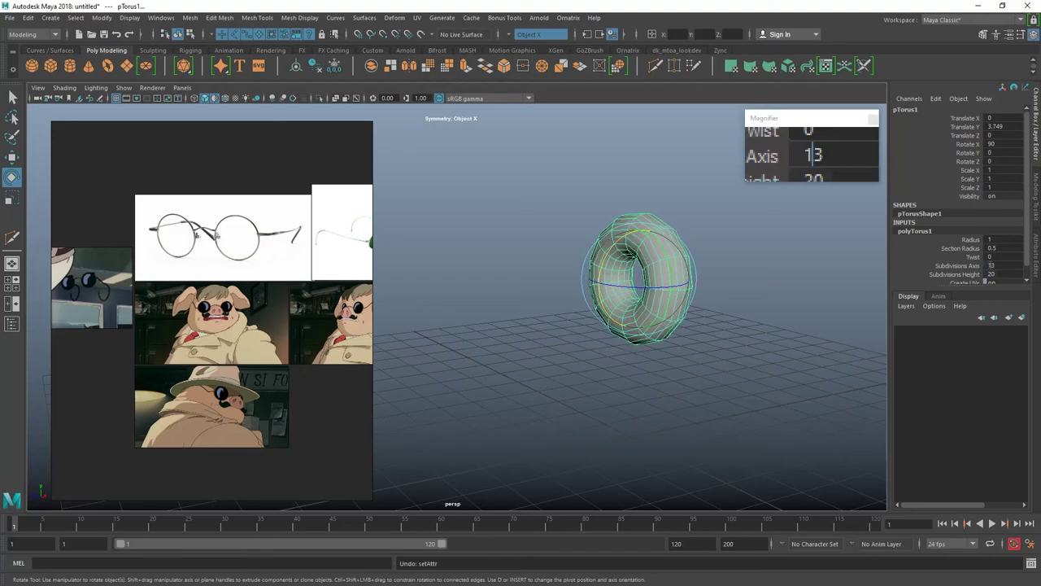
middle_drag(994, 274, 1002, 274)
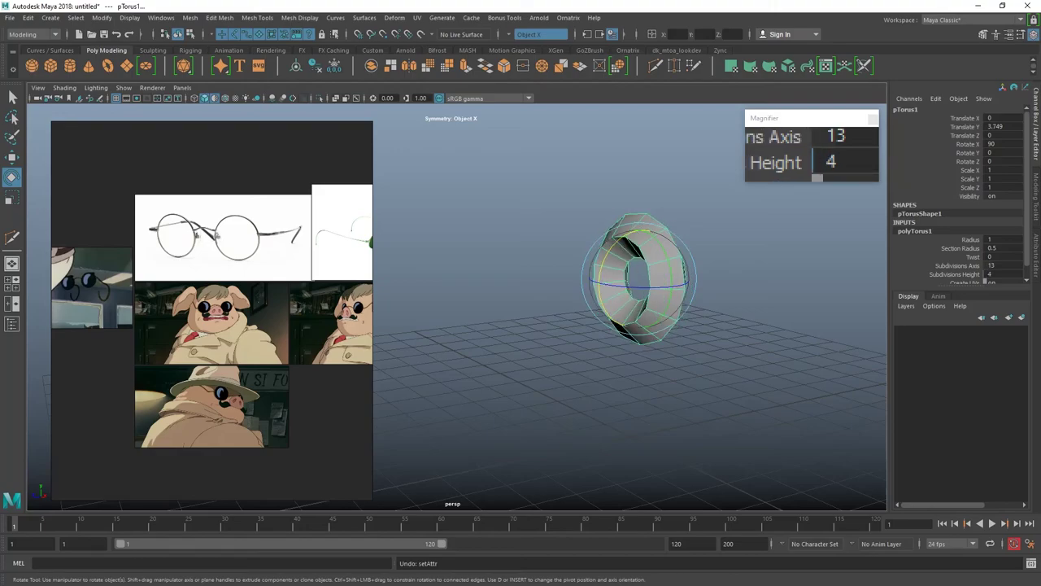
mouse_move(698, 288)
alt+mouse_down()
mouse_move(774, 291)
mouse_move(705, 279)
mouse_move(827, 272)
alt+mouse_up()
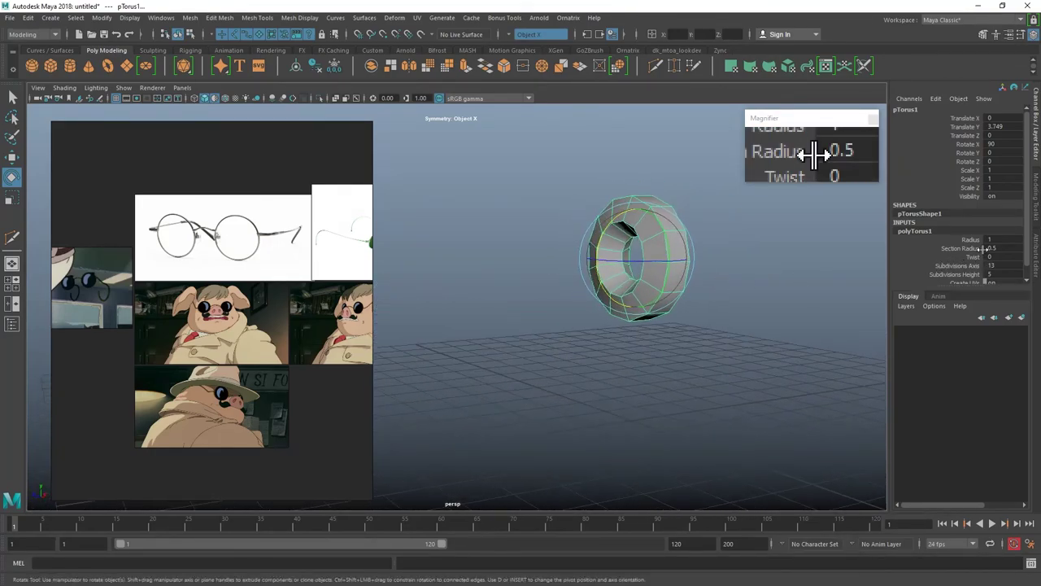
scroll(951, 277, down, 1)
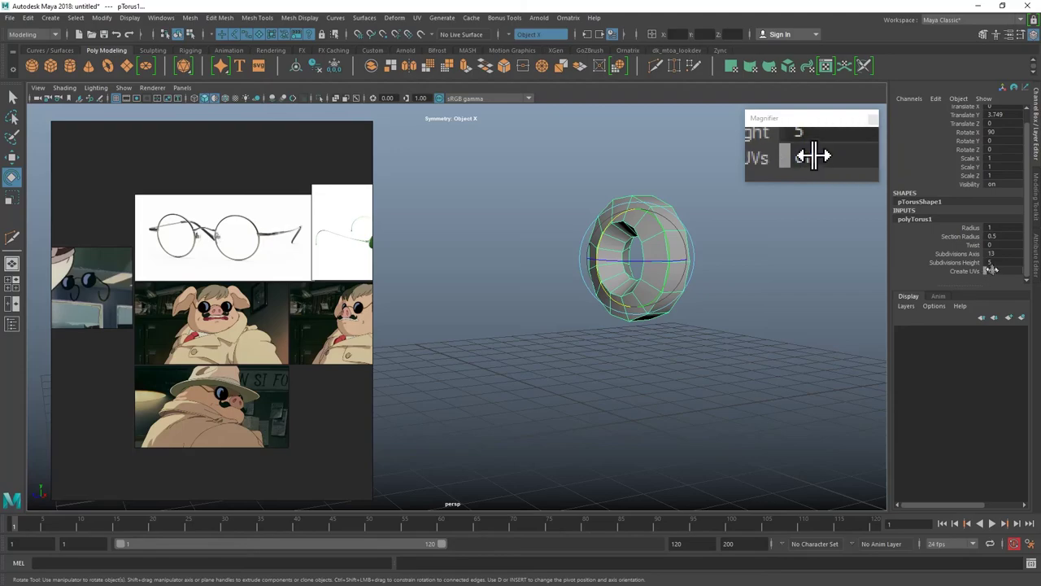
text(14)
ctrl+drag(997, 261, 997, 253)
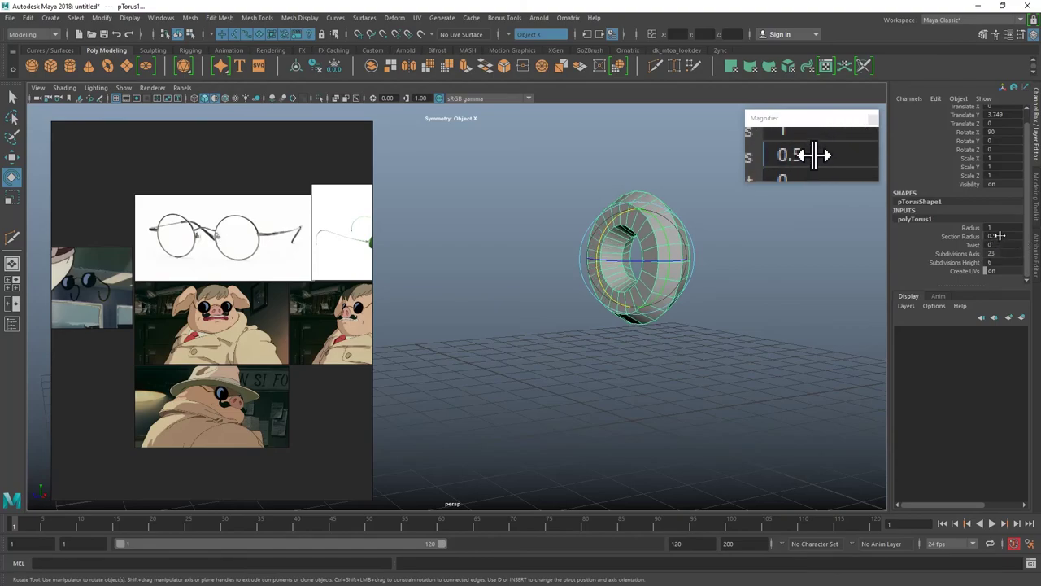
Thin the tube to Section Radius 0.05 after trying 0.03.
ctrl+drag(999, 235, 968, 235)
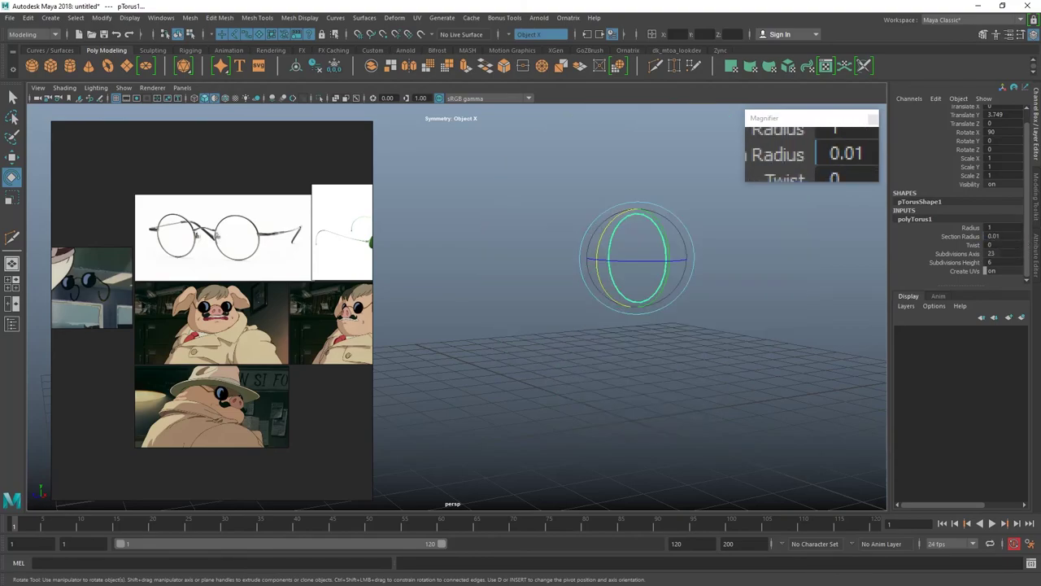
alt+drag(727, 261, 814, 298)
text(0.03)
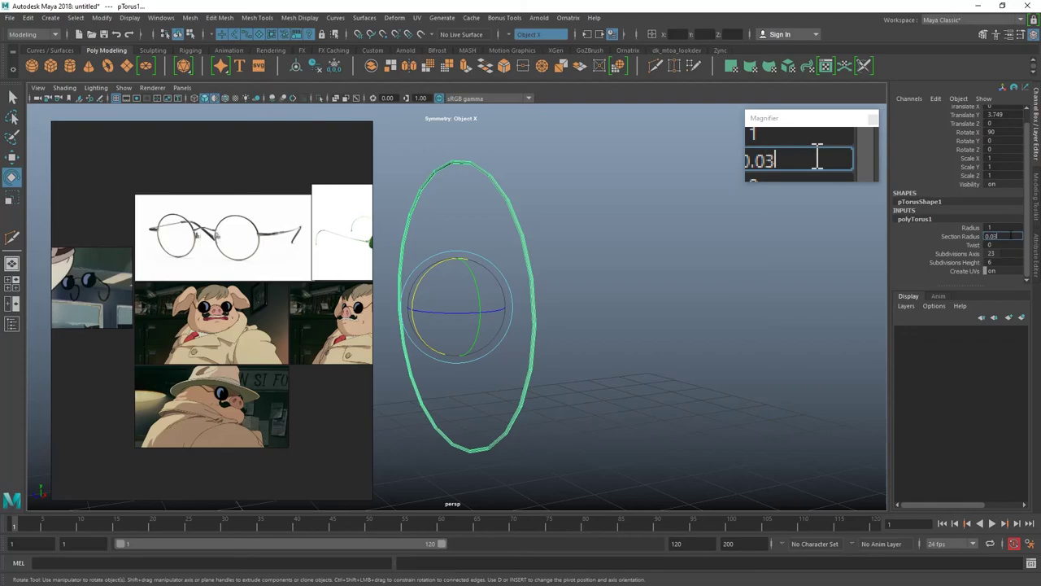
key(Return)
mouse_move(611, 377)
alt+mouse_down()
mouse_move(727, 385)
mouse_move(789, 382)
mouse_move(822, 366)
mouse_move(802, 346)
mouse_move(684, 353)
mouse_move(634, 365)
mouse_move(660, 372)
mouse_move(632, 372)
mouse_move(714, 369)
alt+mouse_up()
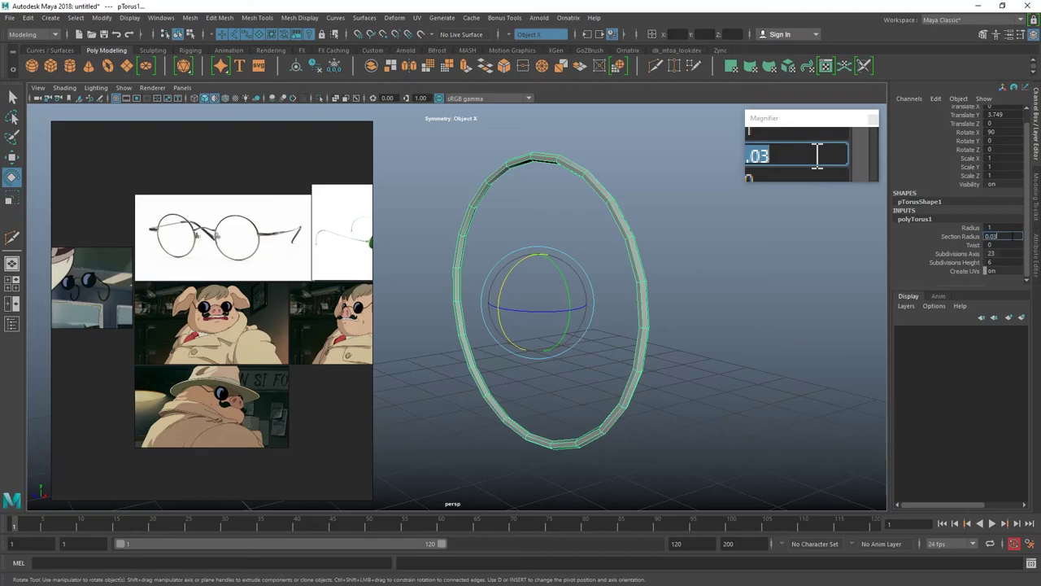
text(0.05)
key(Return)
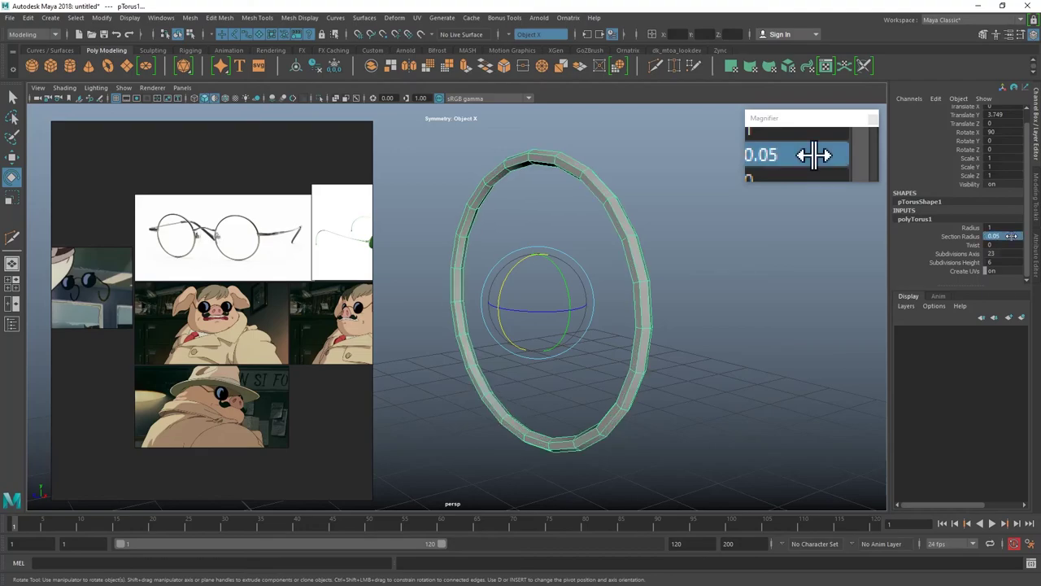
mouse_move(786, 233)
alt+mouse_down()
mouse_move(734, 269)
mouse_move(789, 279)
mouse_move(880, 253)
mouse_move(642, 242)
mouse_move(669, 251)
mouse_move(716, 242)
mouse_move(744, 255)
alt+mouse_up()
alt+drag(549, 375, 558, 361)
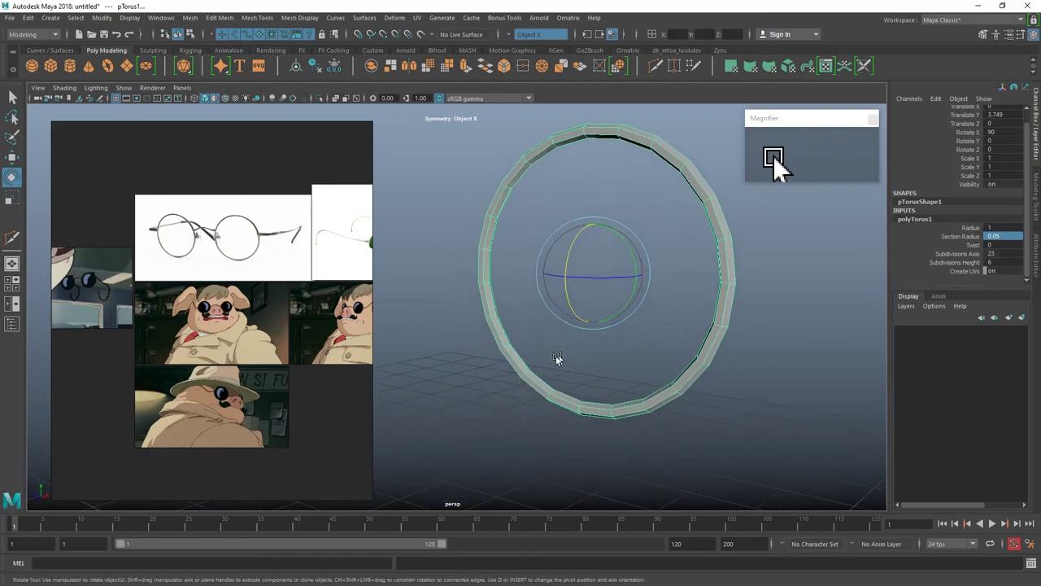
scroll(558, 342, up, 4)
mouse_move(553, 274)
right_down()
mouse_move(556, 293)
mouse_move(553, 241)
right_up()
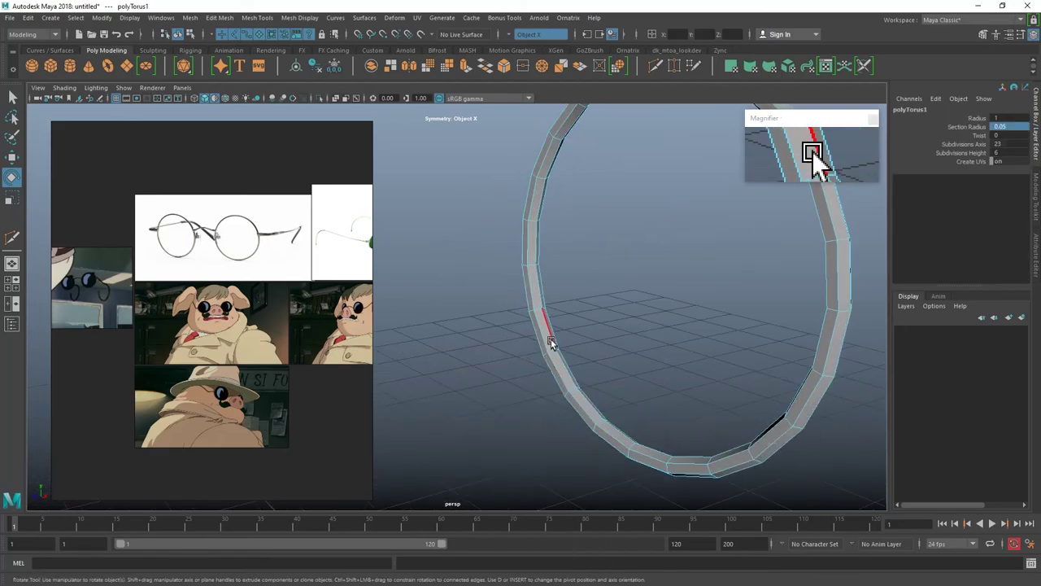
click(549, 328)
mouse_move(577, 336)
alt+mouse_down()
mouse_move(646, 324)
mouse_move(593, 326)
mouse_move(604, 327)
alt+mouse_up()
key(r)
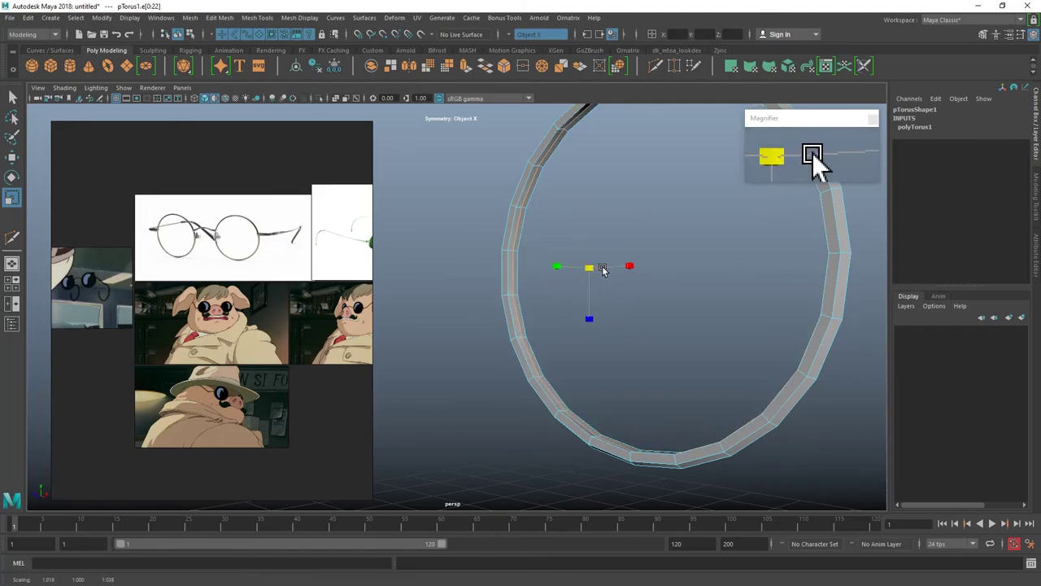
mouse_move(603, 270)
alt+mouse_down()
mouse_move(563, 379)
mouse_move(702, 383)
alt+mouse_up()
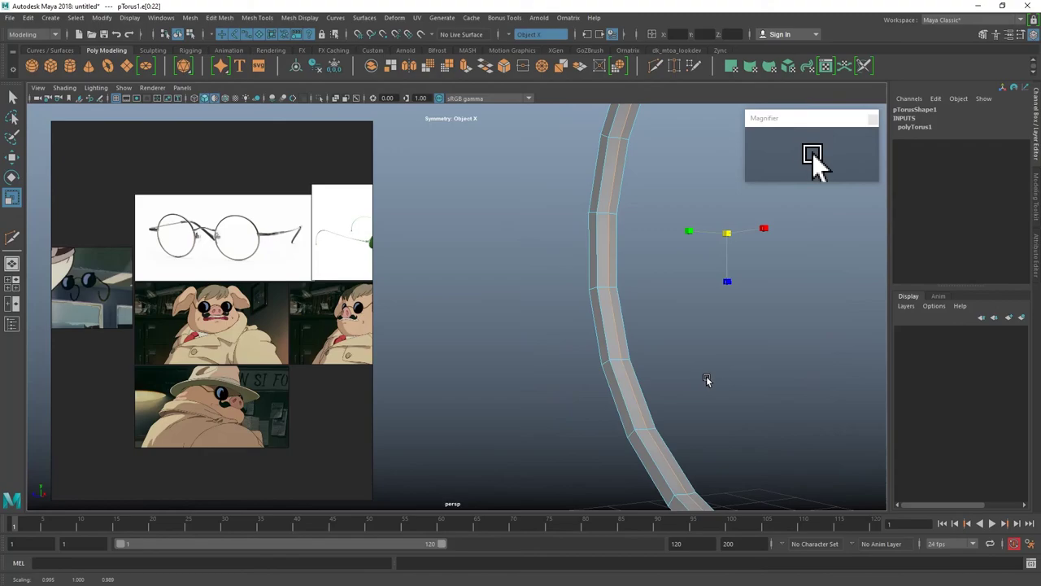
middle_drag(706, 380, 721, 381)
mouse_move(715, 378)
alt+mouse_down()
mouse_move(680, 372)
mouse_move(756, 381)
mouse_move(731, 385)
mouse_move(727, 418)
mouse_move(684, 388)
mouse_move(640, 382)
mouse_move(602, 407)
alt+mouse_up()
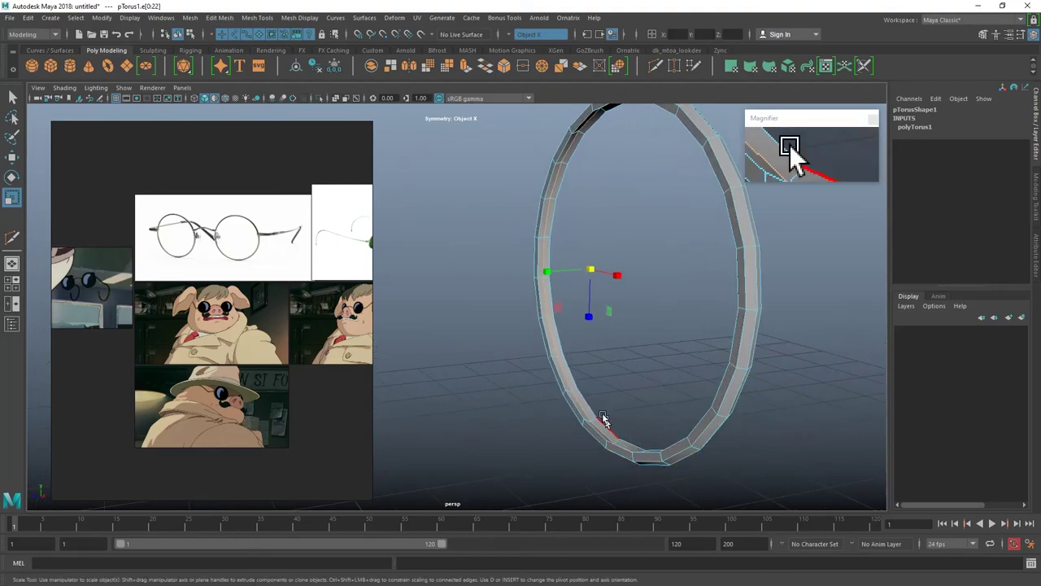
alt+drag(619, 304, 710, 286)
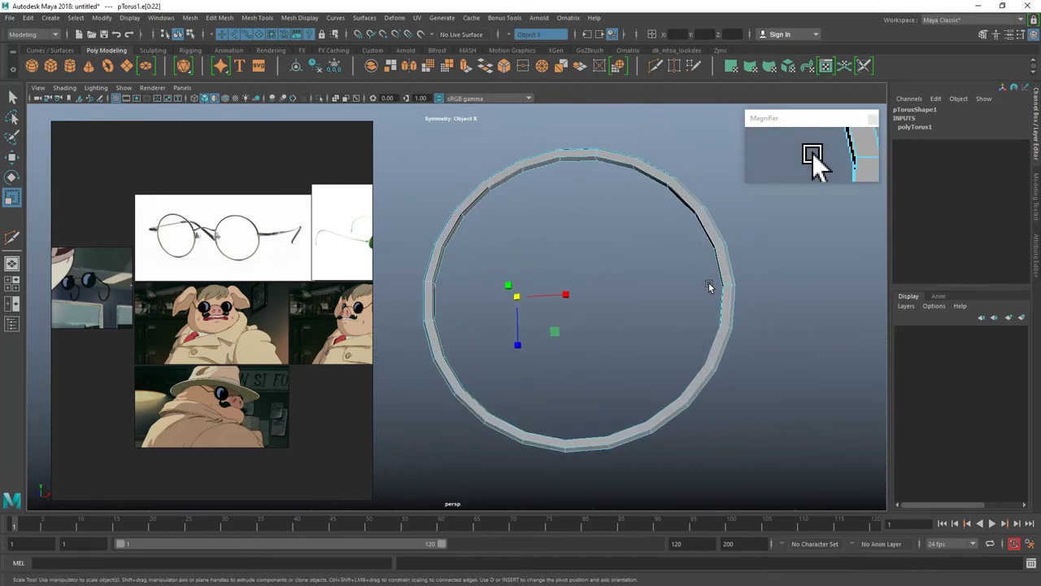
click(628, 281)
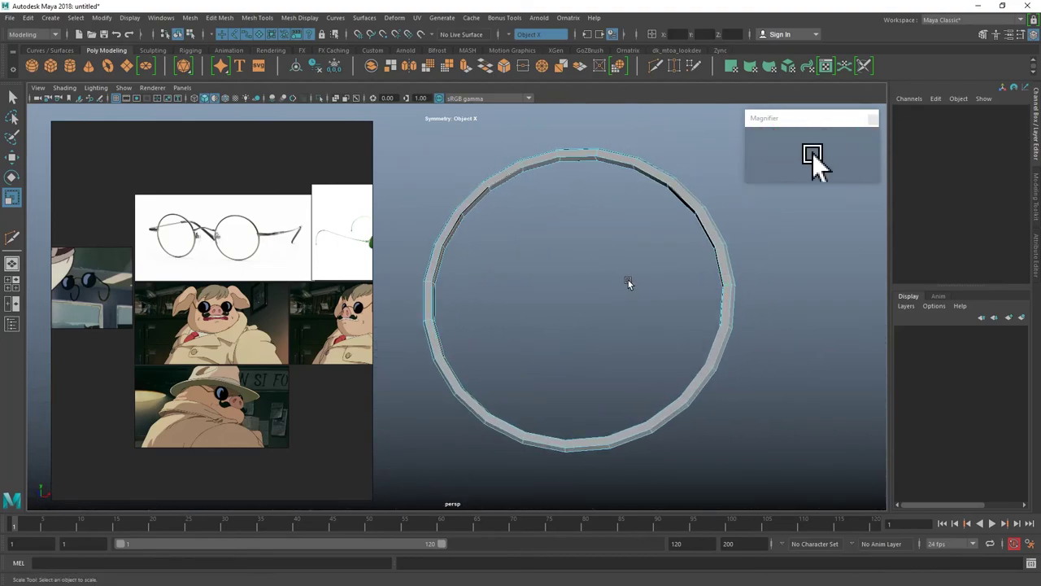
mouse_move(627, 281)
alt+mouse_down()
mouse_move(532, 284)
mouse_move(635, 276)
mouse_move(662, 257)
mouse_move(646, 257)
mouse_move(621, 225)
mouse_move(558, 216)
mouse_move(570, 255)
alt+mouse_up()
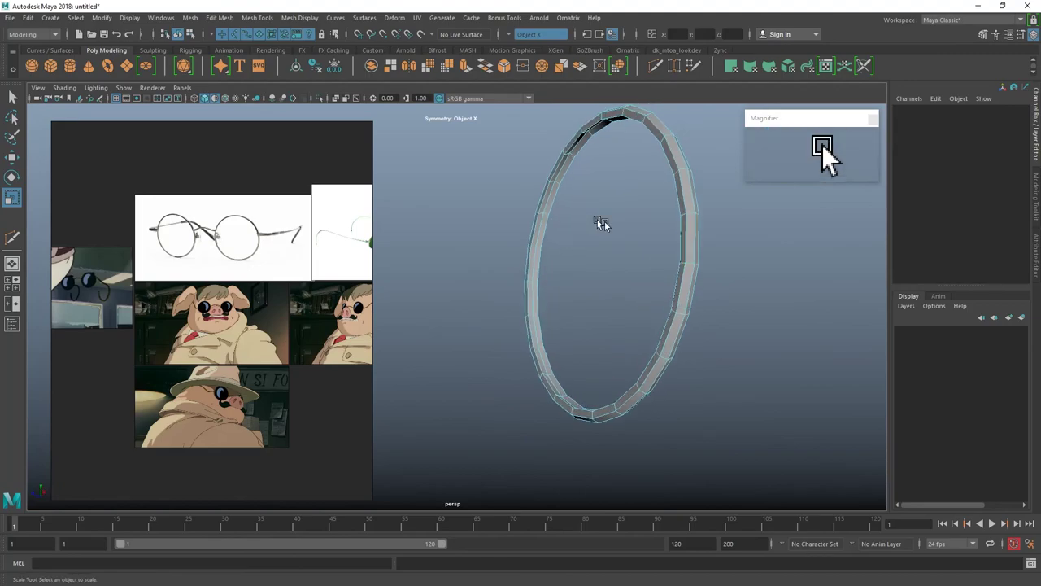
mouse_move(600, 224)
alt+mouse_down()
mouse_move(709, 302)
mouse_move(660, 330)
mouse_move(718, 330)
mouse_move(599, 274)
mouse_move(637, 272)
mouse_move(637, 244)
alt+mouse_up()
right_drag(562, 241, 570, 234)
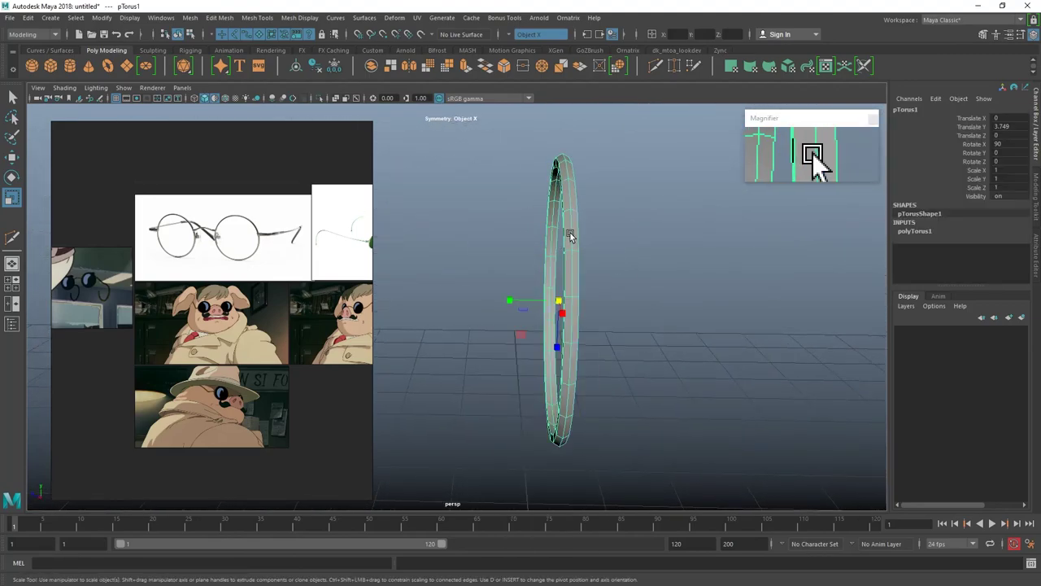
click(637, 277)
alt+drag(639, 291, 680, 287)
click(680, 289)
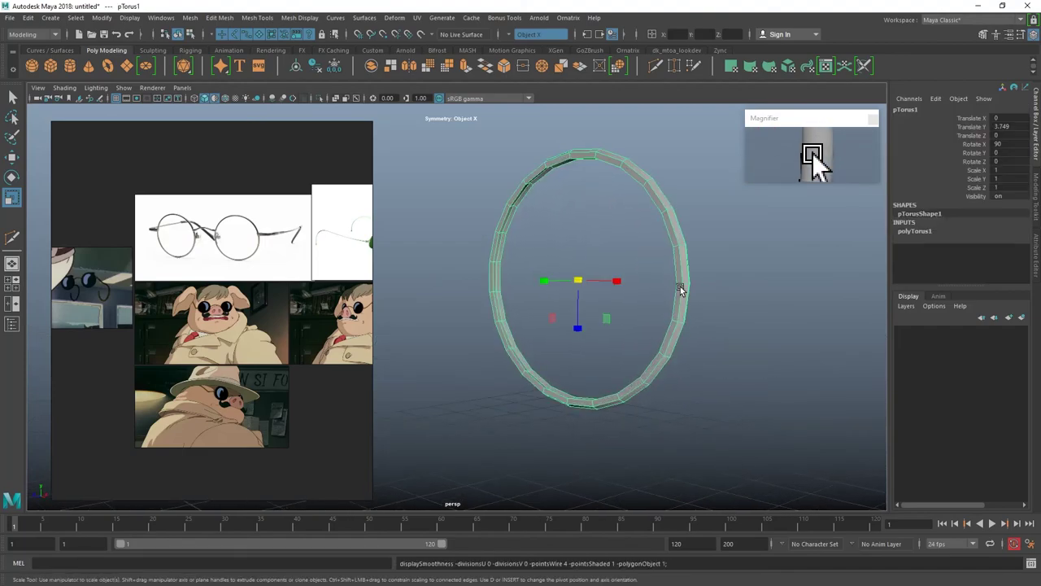
mouse_move(425, 270)
alt+mouse_down()
mouse_move(632, 252)
mouse_move(661, 279)
mouse_move(479, 318)
mouse_move(646, 251)
mouse_move(529, 245)
mouse_move(624, 247)
mouse_move(562, 210)
mouse_move(386, 178)
alt+mouse_up()
click(661, 278)
click(635, 247)
mouse_move(595, 249)
alt+mouse_down()
mouse_move(551, 339)
mouse_move(818, 331)
mouse_move(481, 276)
mouse_move(616, 339)
mouse_move(158, 247)
alt+mouse_up()
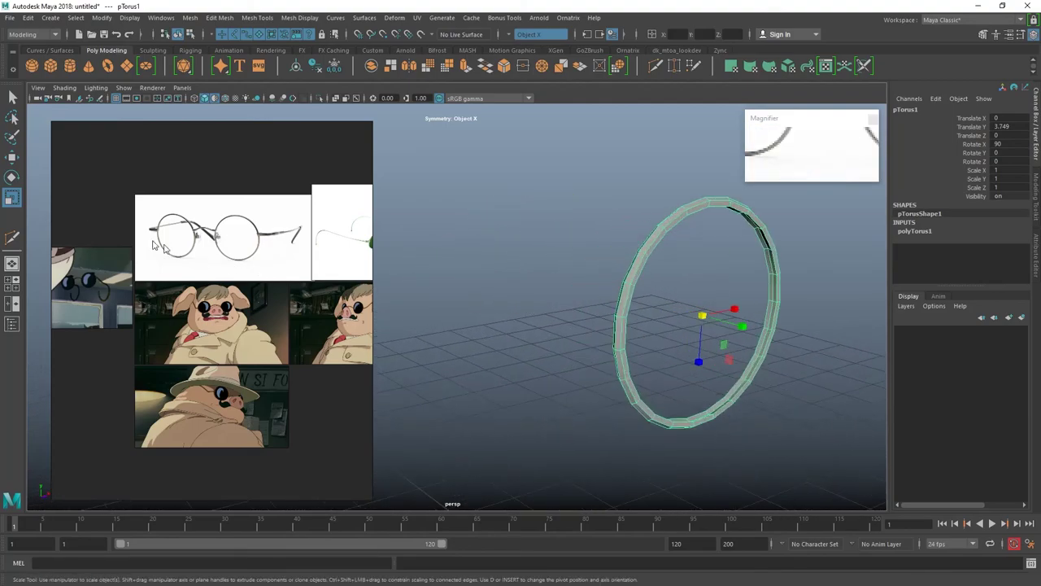
scroll(163, 252, up, 3)
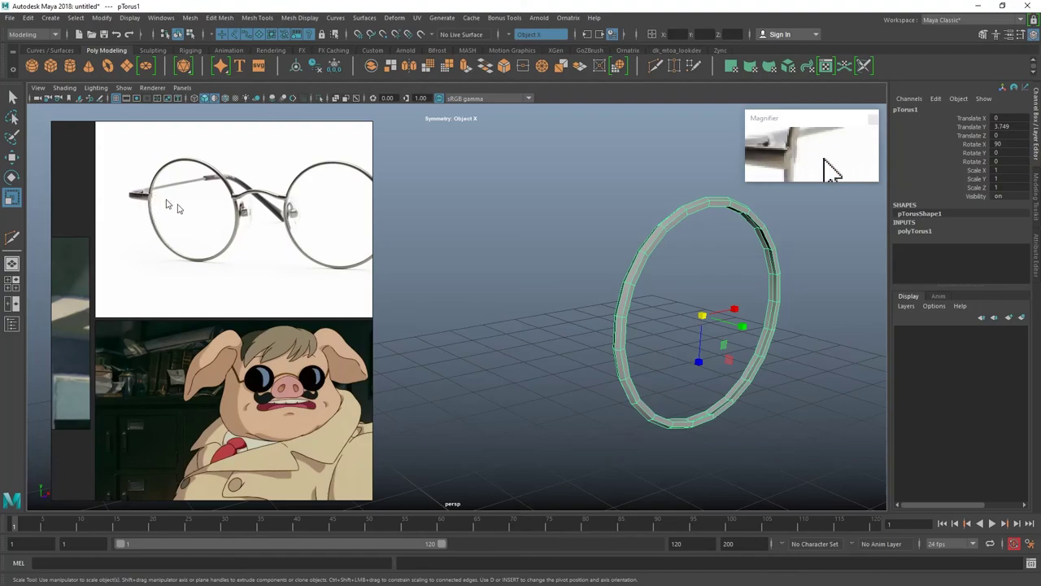
mouse_move(621, 330)
alt+mouse_down()
mouse_move(689, 332)
mouse_move(493, 323)
alt+mouse_up()
alt+right_drag(493, 323, 609, 342)
click(586, 336)
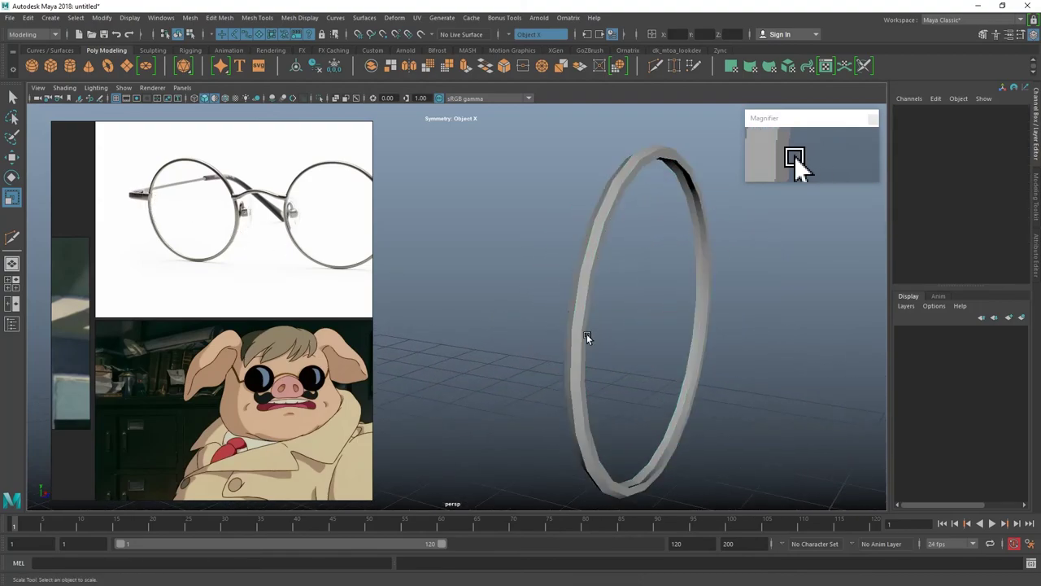
click(586, 336)
mouse_move(681, 355)
alt+mouse_down()
mouse_move(616, 319)
mouse_move(623, 361)
alt+mouse_up()
scroll(605, 357, up, 3)
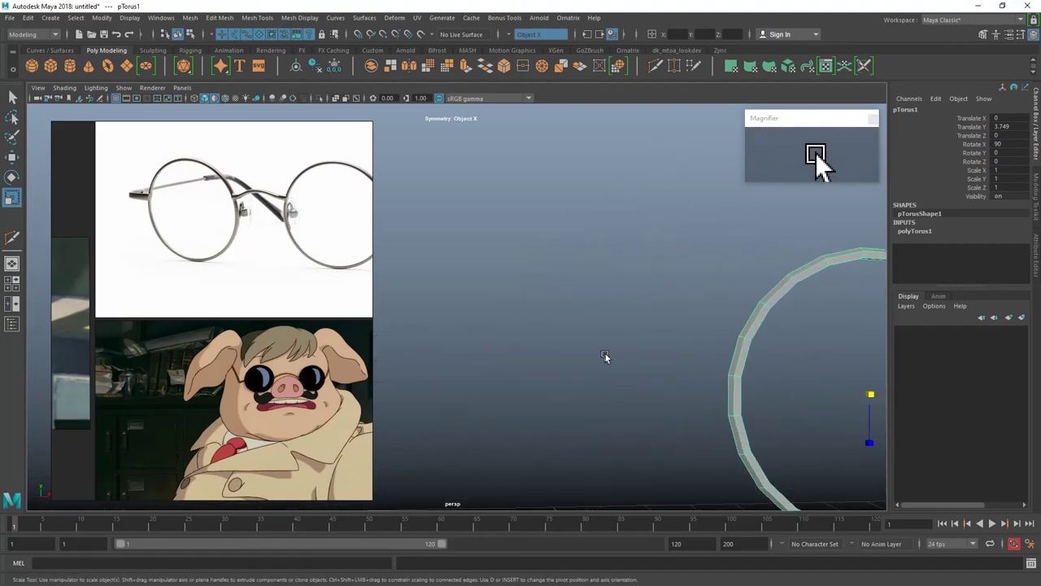
key(f)
alt+middle_drag(768, 379, 614, 350)
scroll(225, 204, down, 2)
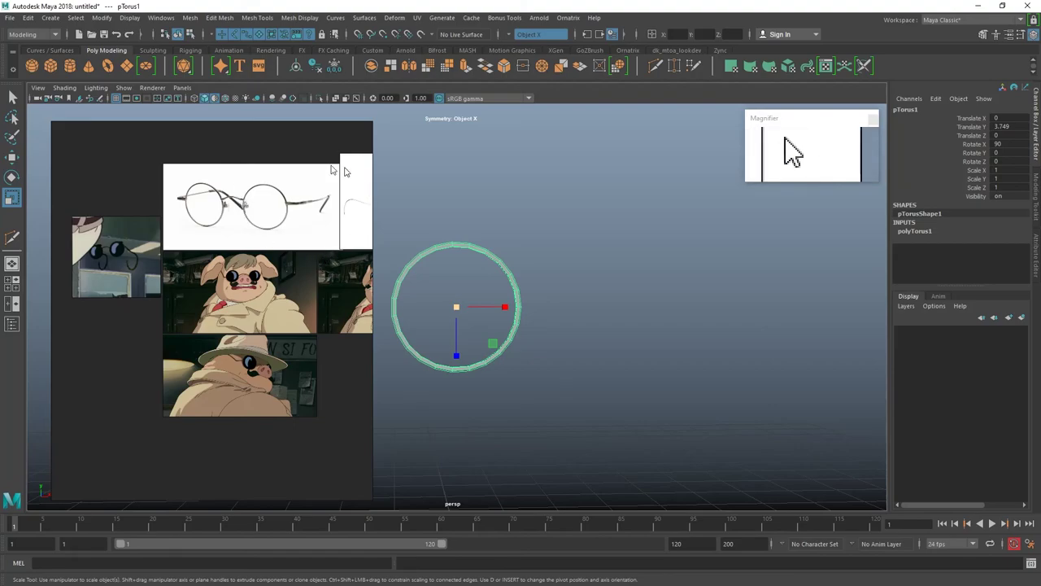
mouse_move(421, 263)
alt+middle_down()
mouse_move(537, 258)
mouse_move(581, 275)
alt+middle_up()
scroll(569, 276, up, 1)
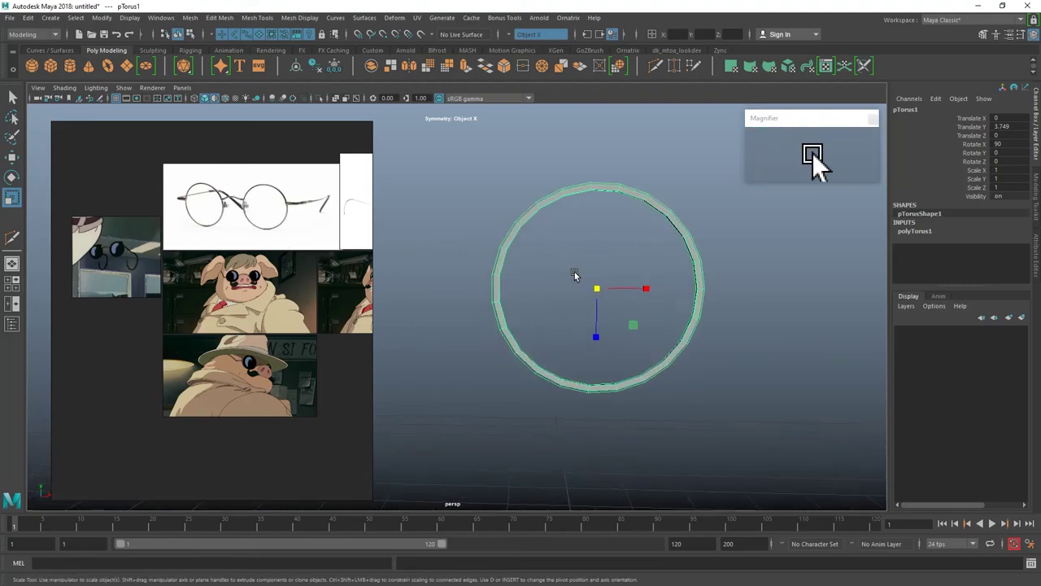
scroll(562, 273, up, 3)
key(space)
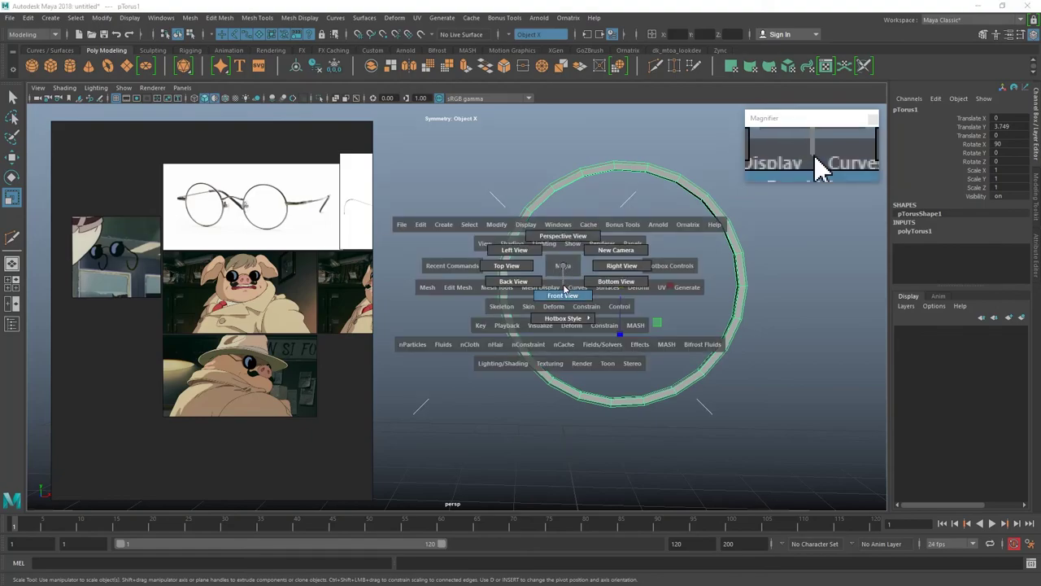
Frame and centre the pTorus1 ring in the Front view, then show the Modeling Toolkit.
drag(562, 271, 562, 295)
key(f)
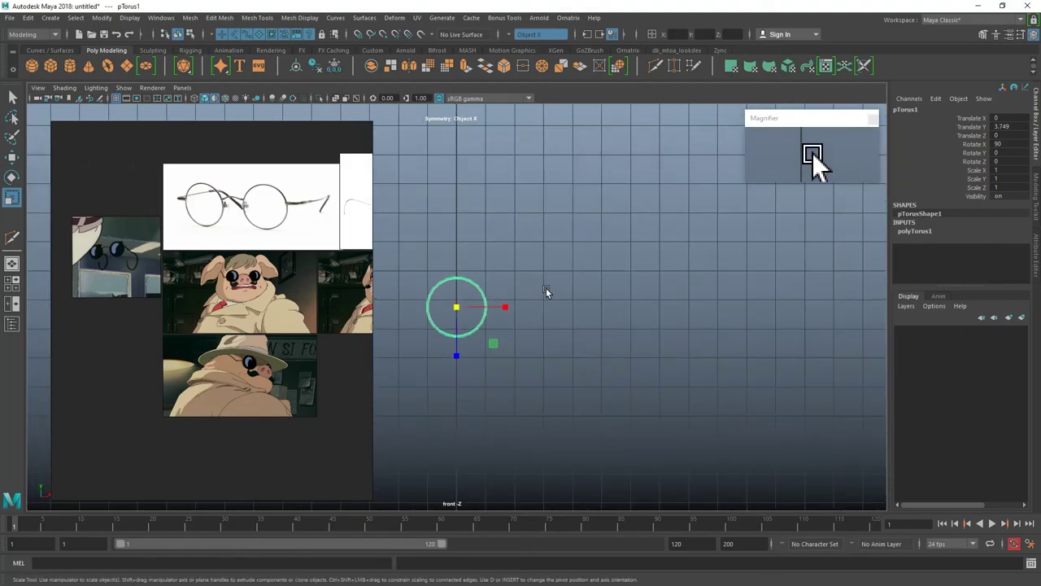
alt+middle_drag(425, 276, 616, 281)
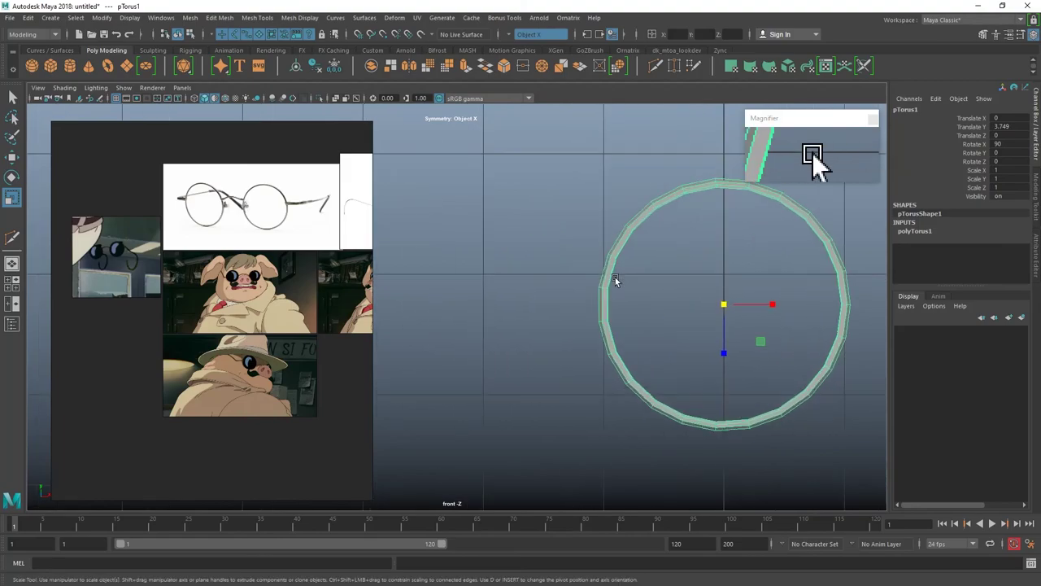
scroll(616, 282, up, 2)
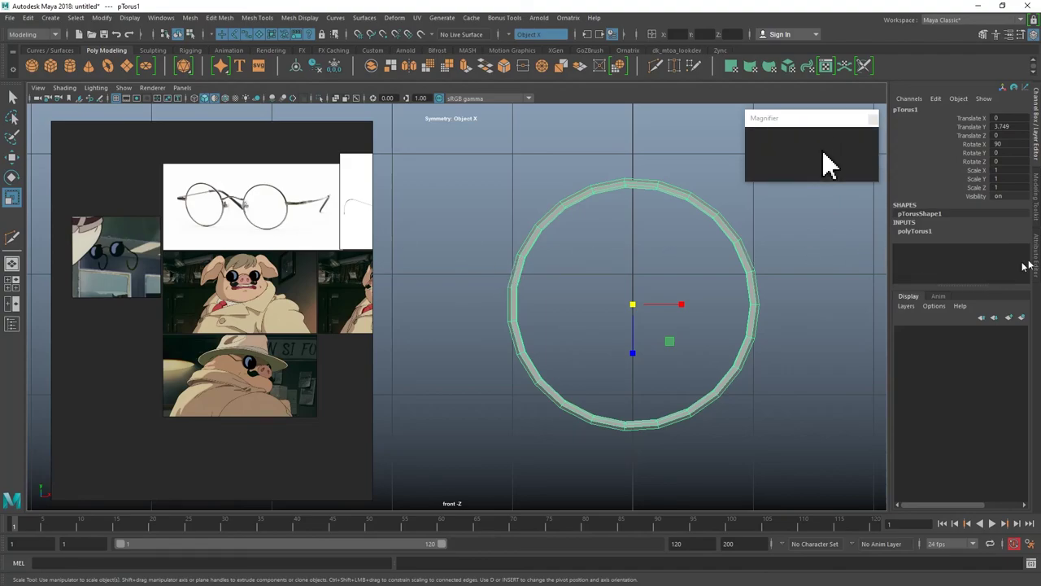
click(1036, 196)
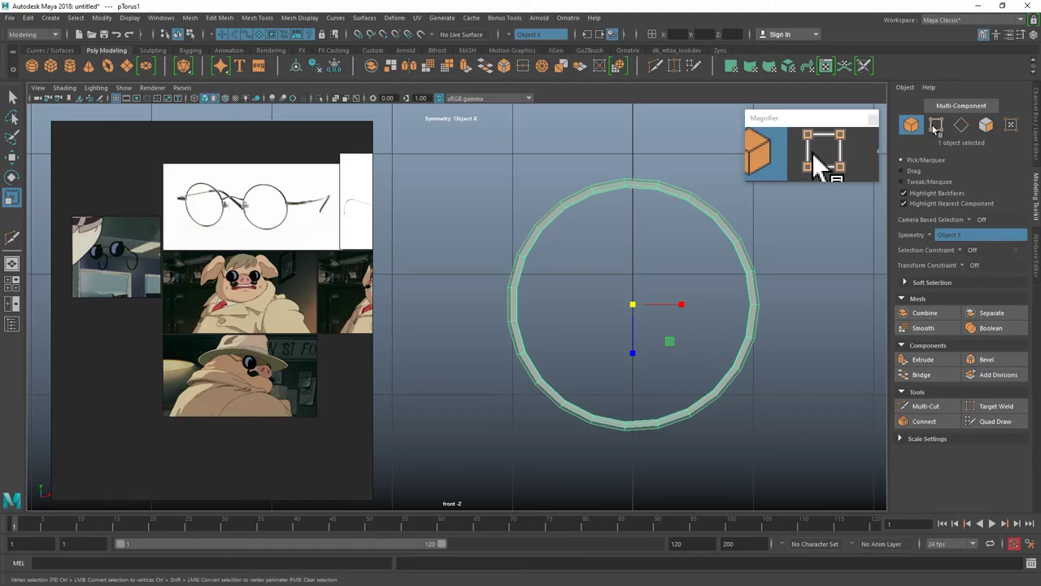
click(936, 124)
drag(764, 250, 736, 326)
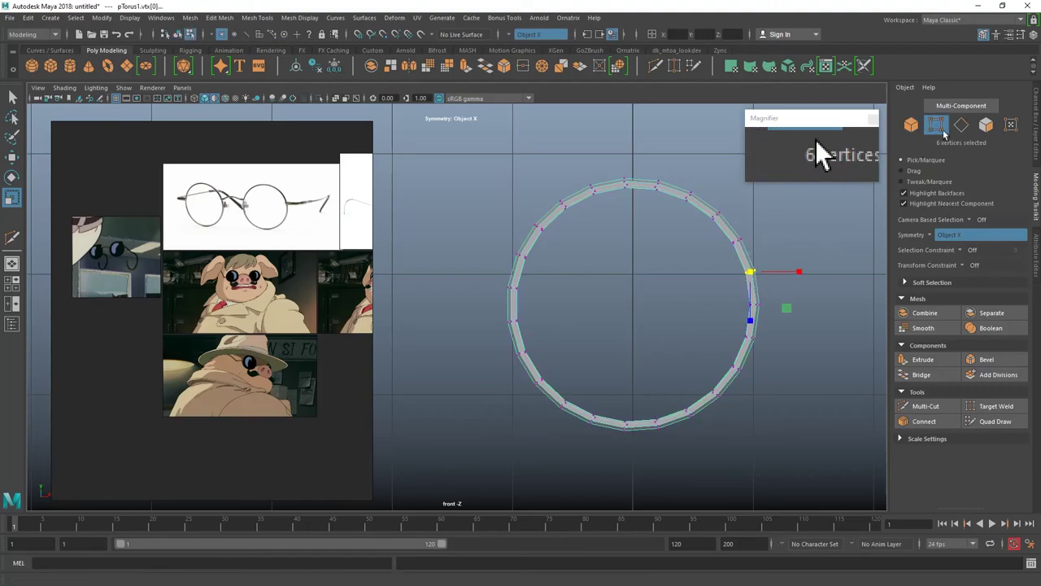
click(961, 125)
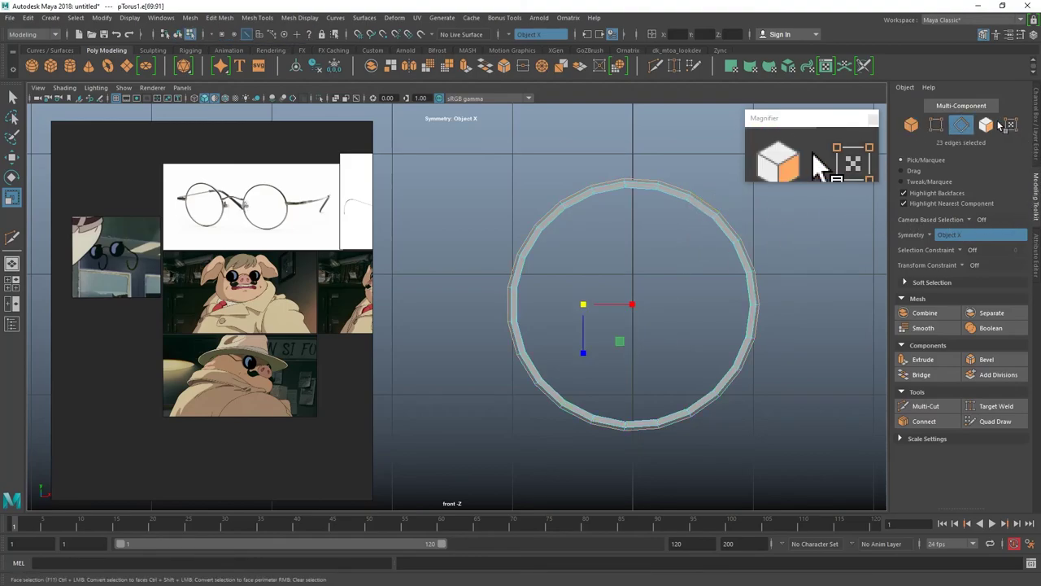
click(986, 125)
click(731, 234)
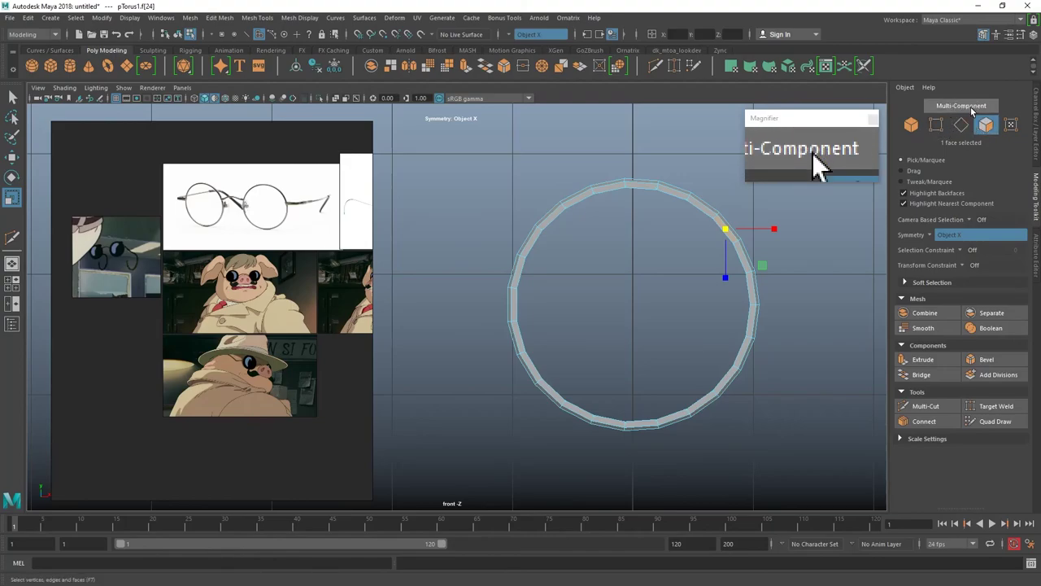
click(971, 110)
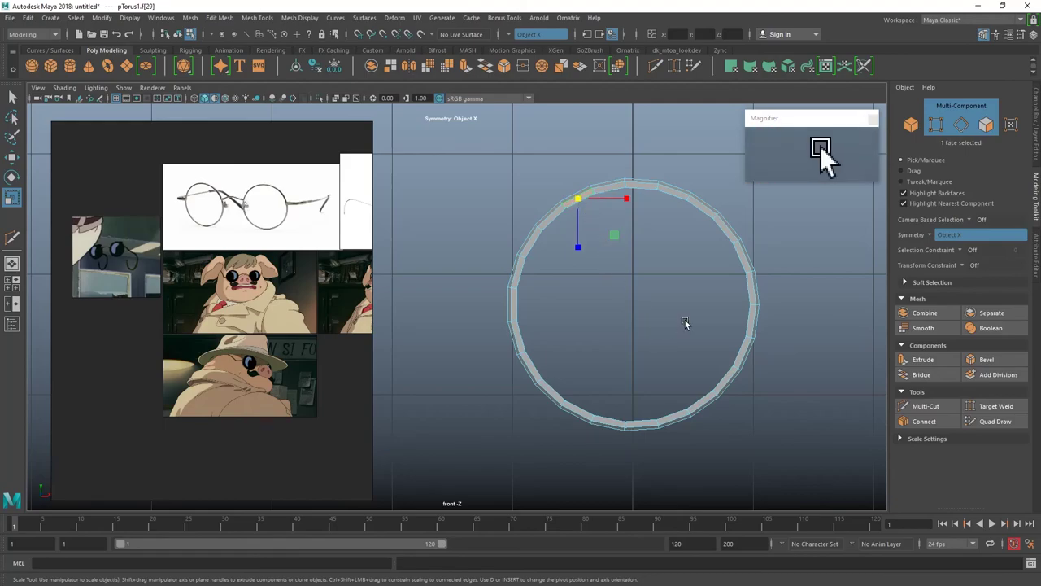
click(963, 112)
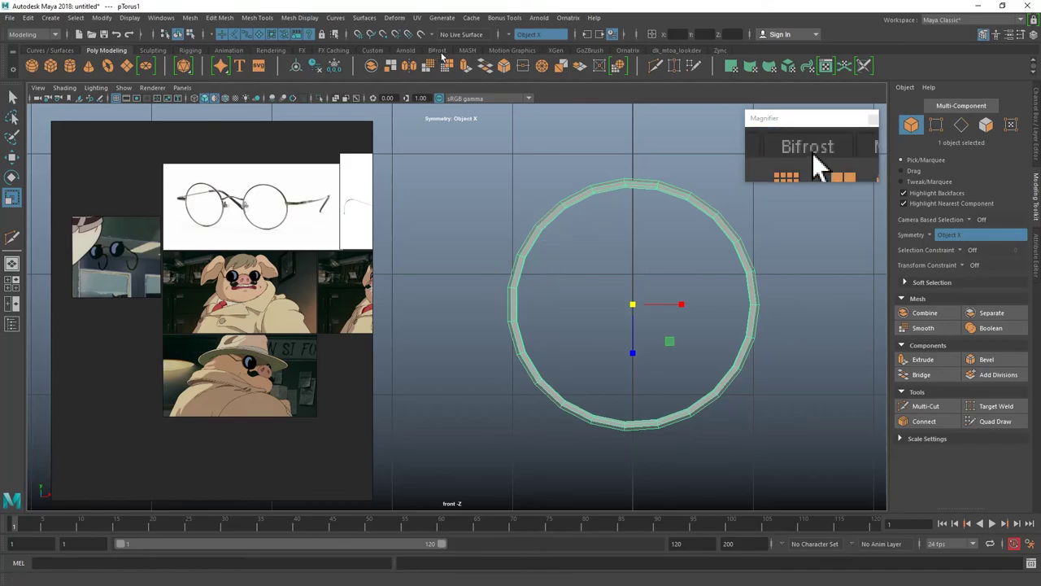
Return the viewport from Front to the perspective view.
scroll(529, 285, up, 1)
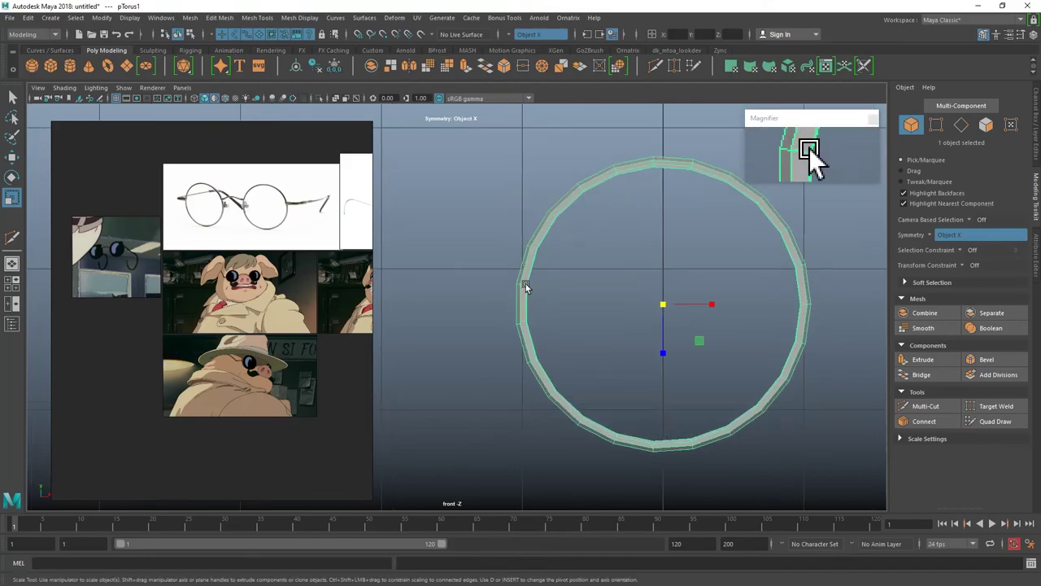
scroll(533, 285, down, 5)
scroll(521, 277, up, 1)
scroll(513, 266, up, 3)
right_click(512, 266)
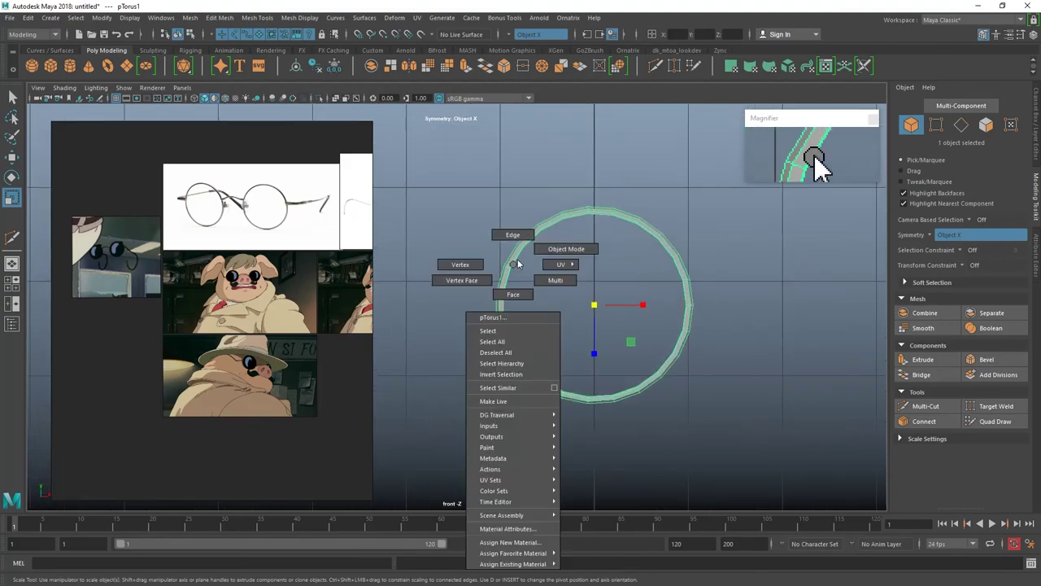
click(537, 253)
key(space)
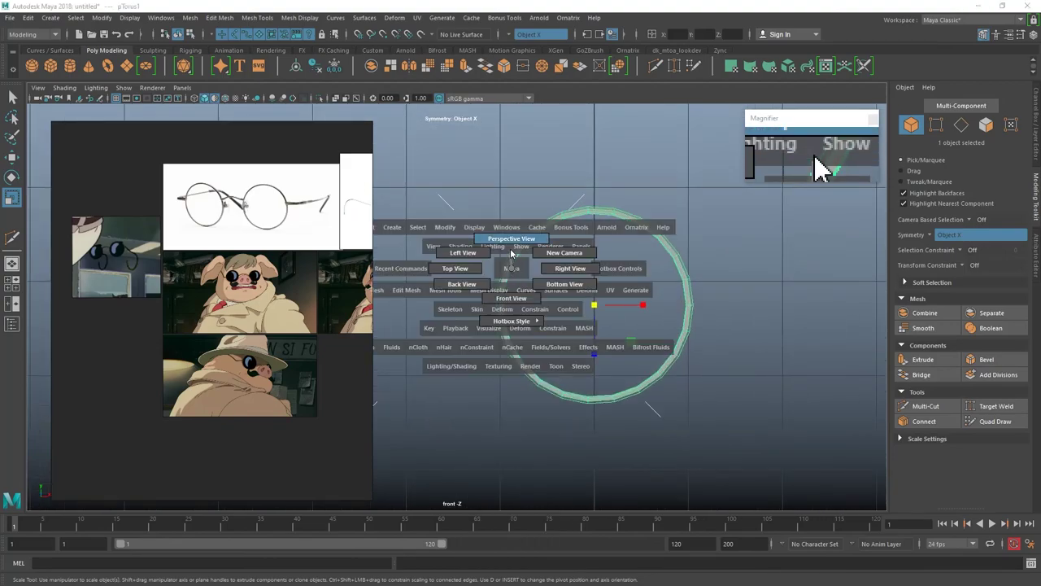
mouse_move(528, 273)
mouse_down()
mouse_move(545, 269)
mouse_move(525, 258)
mouse_up()
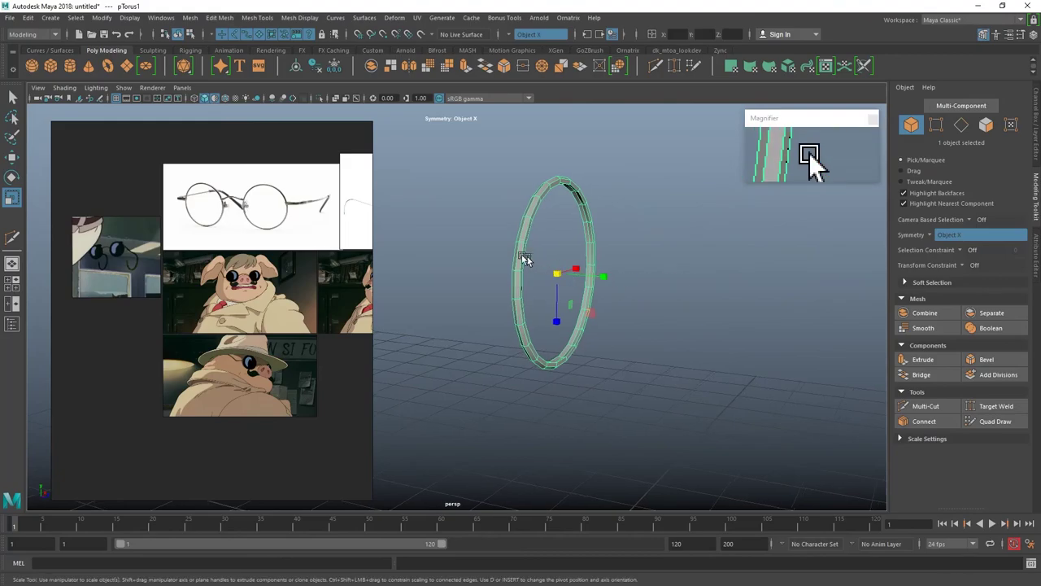
Switch to edge mode, then select and frame the edge loop around the ring.
right_click(517, 256)
click(516, 284)
scroll(529, 260, up, 3)
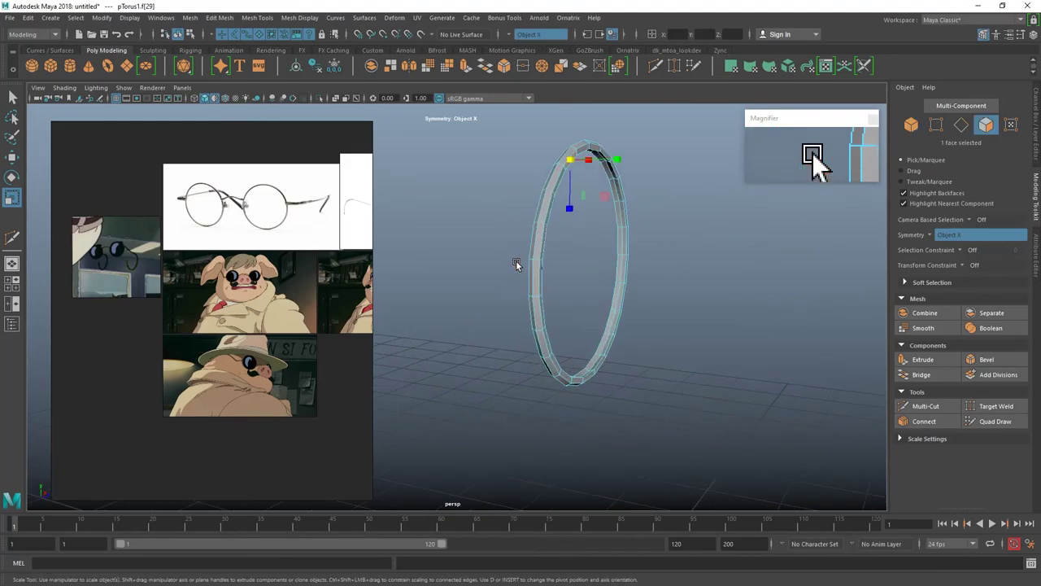
click(560, 224)
mouse_move(562, 216)
alt+mouse_down()
mouse_move(580, 233)
mouse_move(624, 218)
alt+mouse_up()
right_click(475, 225)
click(468, 187)
double_click(458, 240)
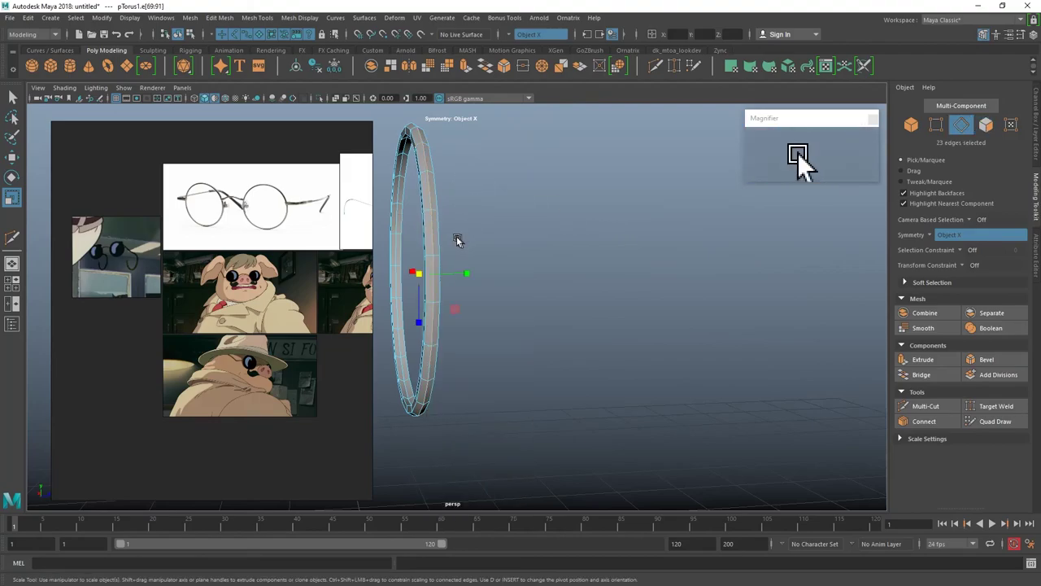
key(f)
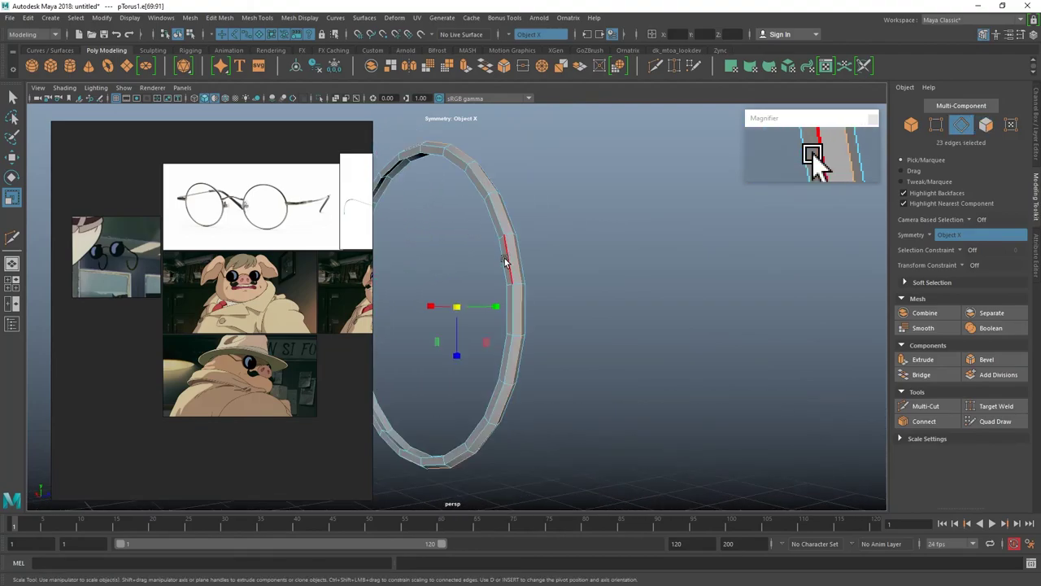
Delete the 23-edge loop together with its vertices.
click(539, 237)
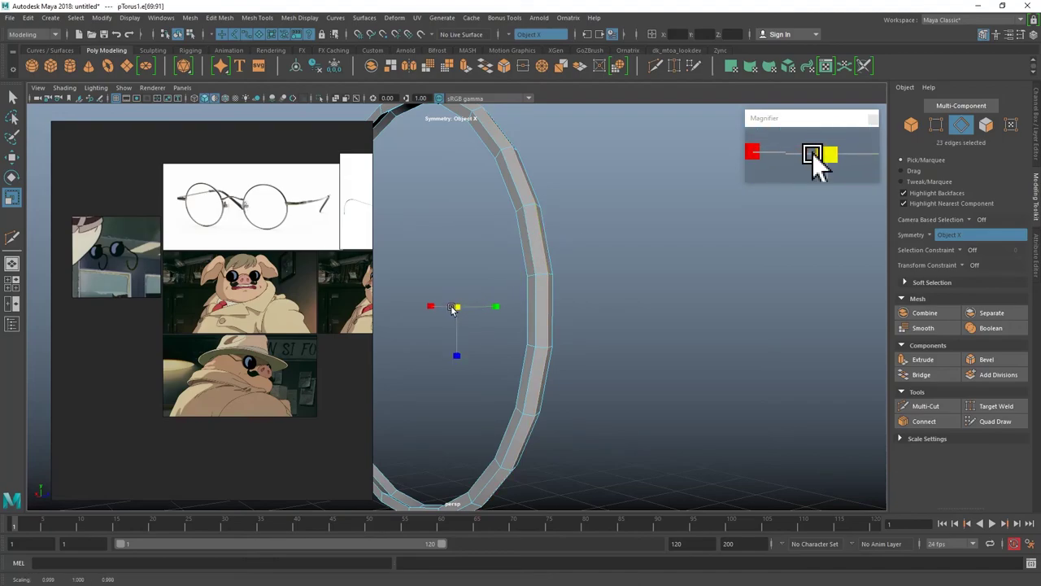
drag(453, 309, 447, 308)
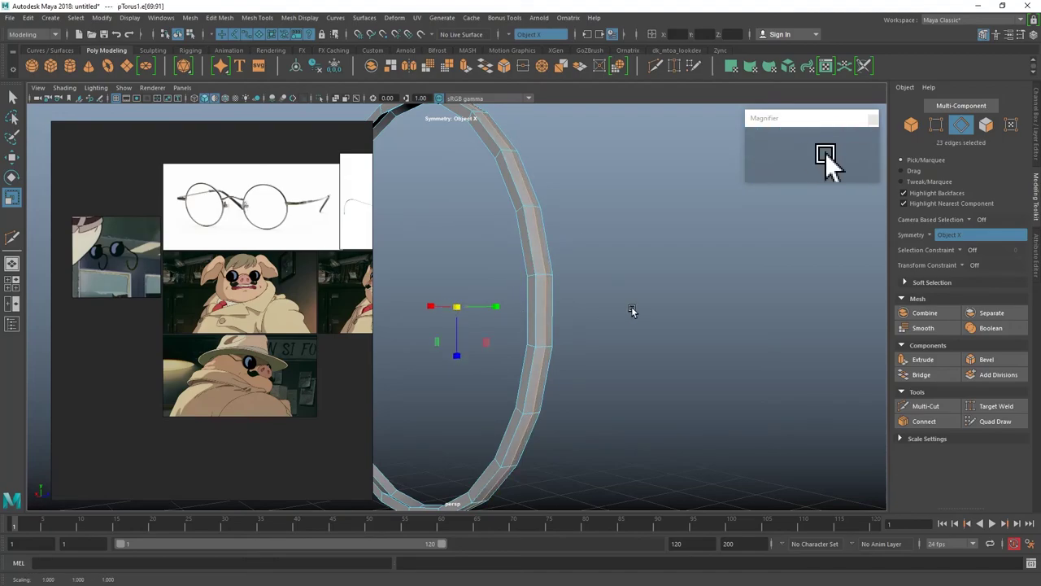
alt+drag(632, 310, 591, 251)
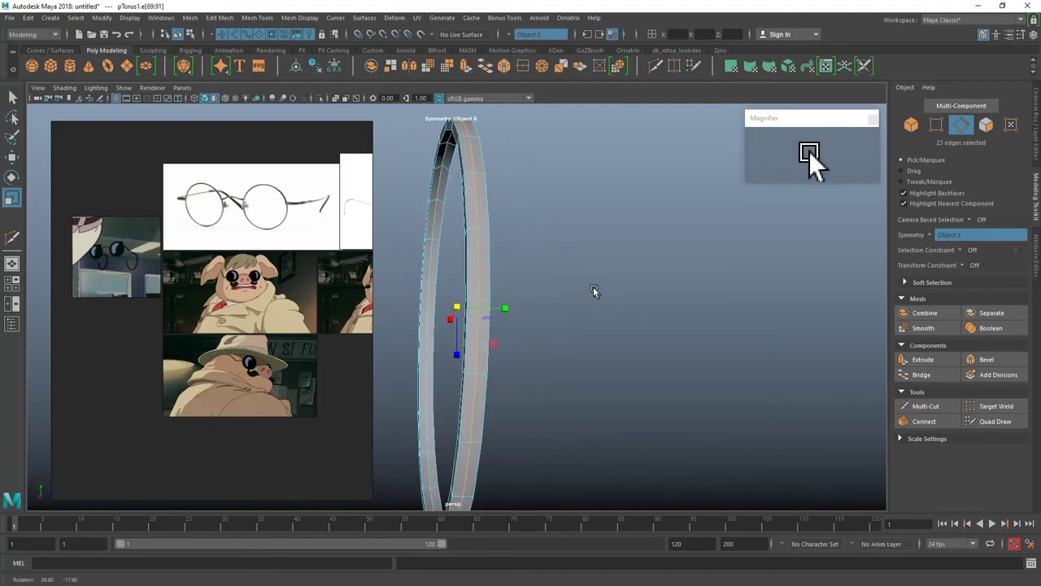
click(598, 245)
key(ctrl+z)
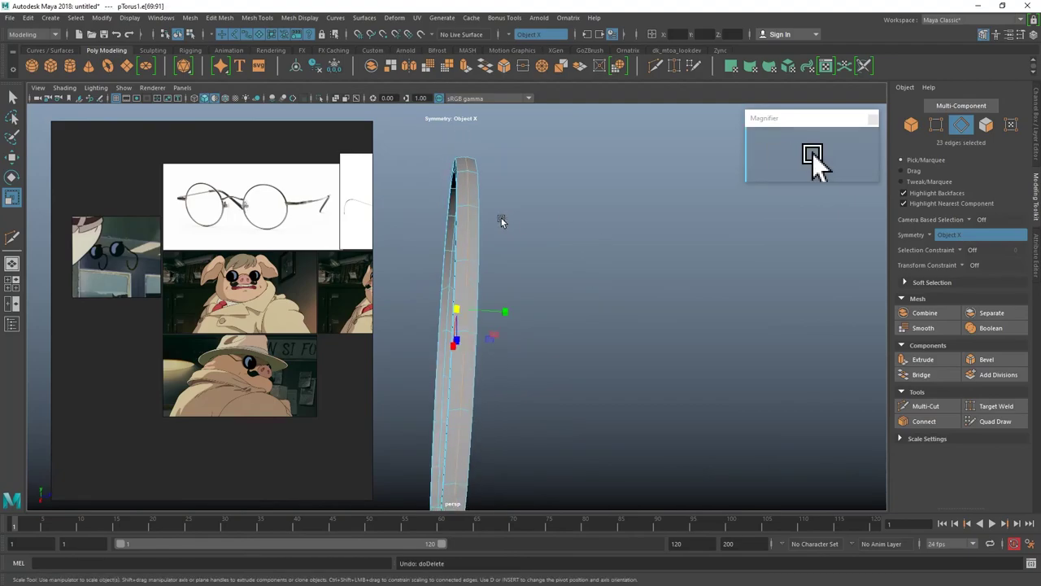
key(alt)
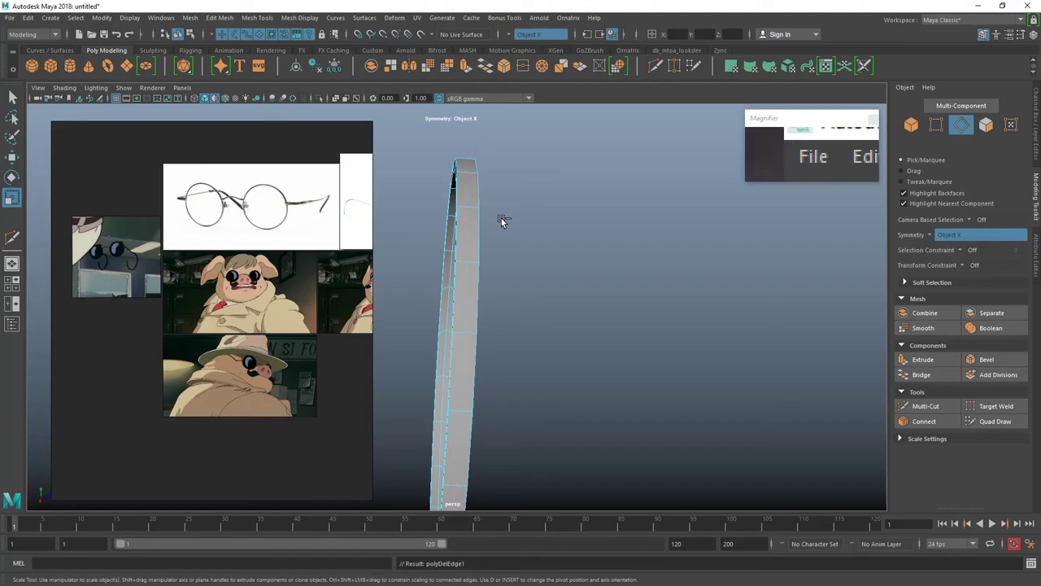
Clear the edge selection and view the ring at an angle.
mouse_move(467, 223)
alt+mouse_down()
mouse_move(574, 259)
mouse_move(672, 268)
mouse_move(529, 288)
alt+mouse_up()
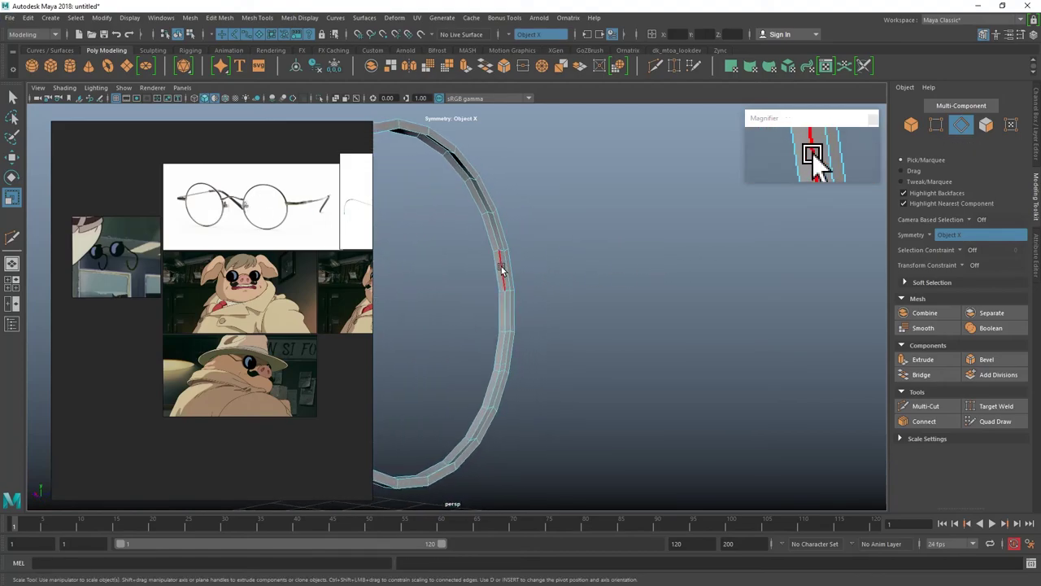
click(556, 278)
mouse_move(556, 277)
alt+mouse_down()
mouse_move(430, 271)
mouse_move(626, 265)
mouse_move(542, 246)
alt+mouse_up()
scroll(535, 247, down, 2)
scroll(534, 247, down, 2)
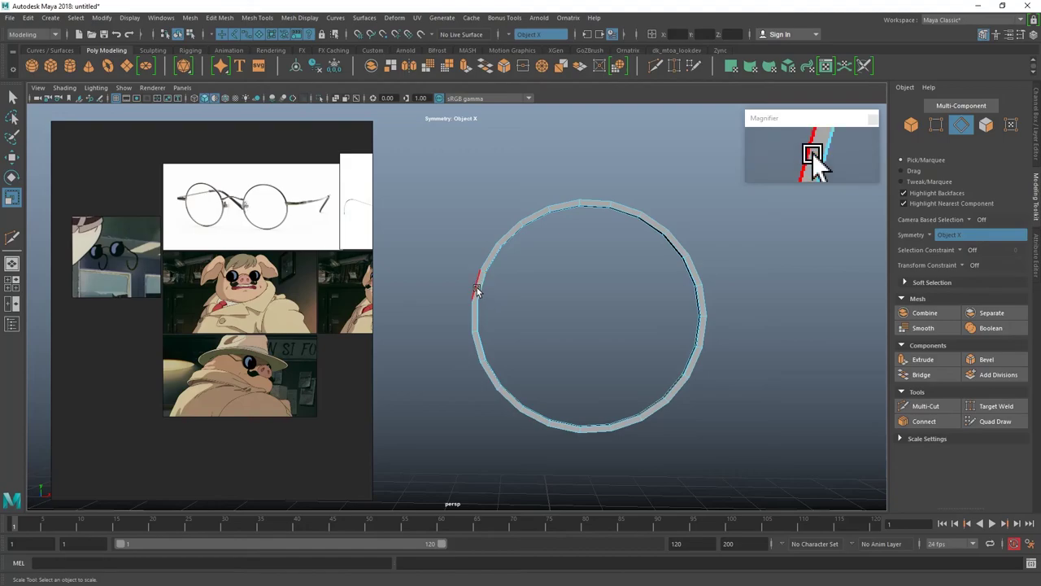
scroll(487, 281, up, 2)
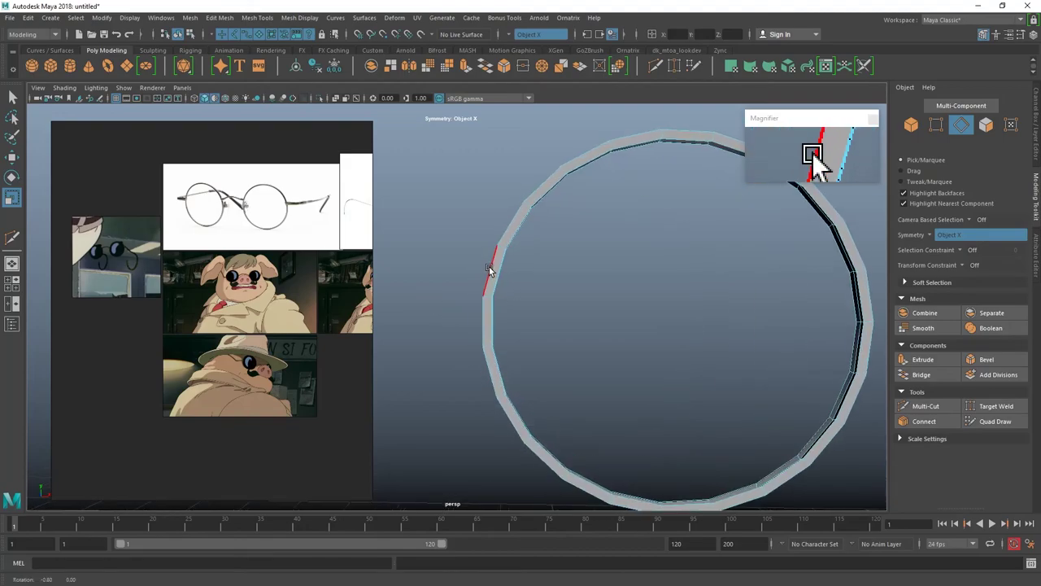
mouse_move(492, 292)
alt+mouse_down()
mouse_move(575, 283)
mouse_move(546, 282)
alt+mouse_up()
Select a face on the ring's left side and apply Extrude.
right_drag(551, 284, 549, 302)
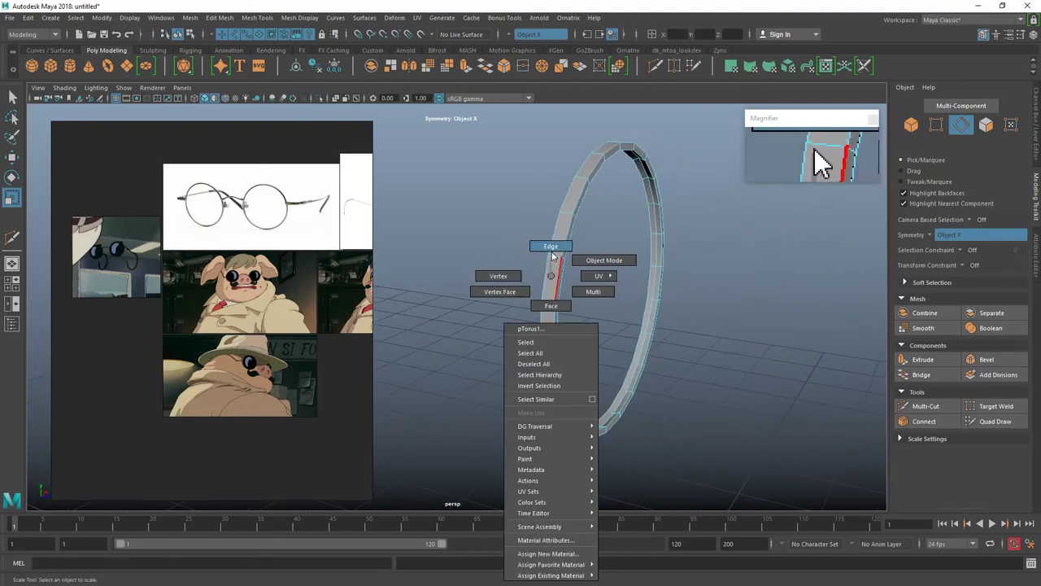
click(545, 280)
alt+drag(546, 280, 490, 273)
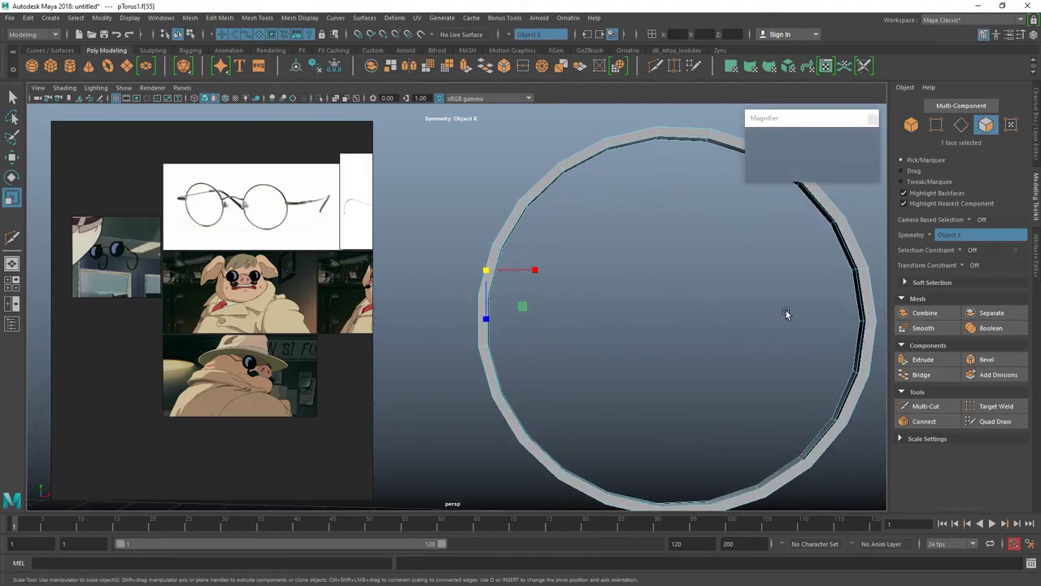
click(923, 359)
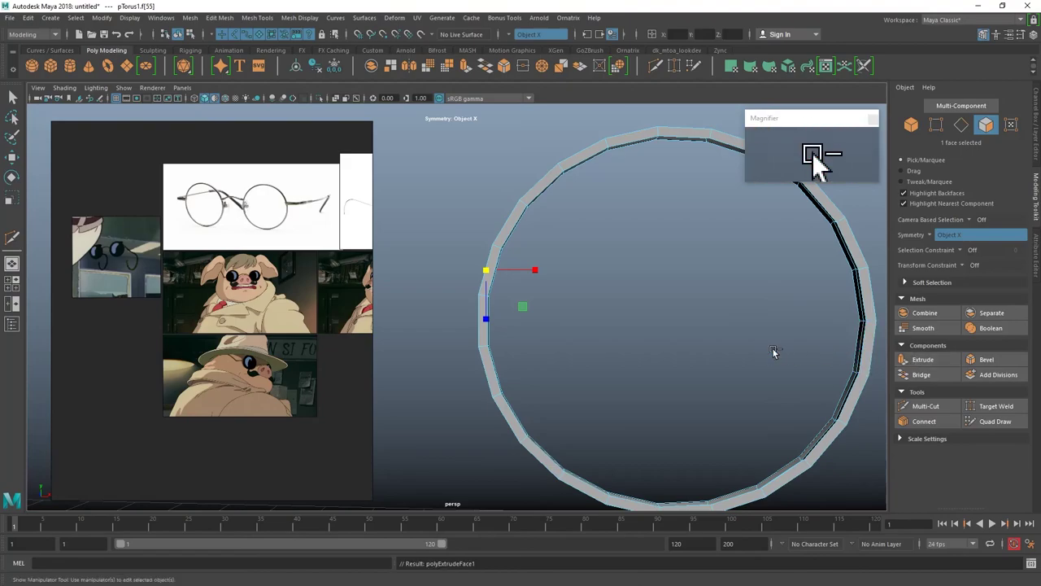
Pull the extruded face out to Local Translate Z 8.79 and lower it slightly.
scroll(460, 284, down, 2)
scroll(466, 273, down, 3)
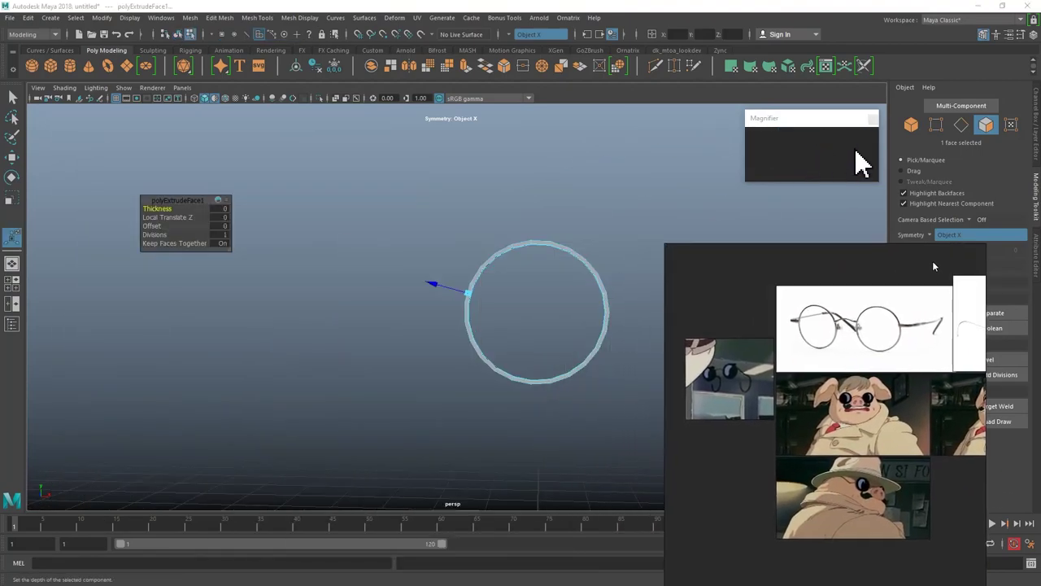
scroll(475, 319, up, 3)
mouse_move(479, 318)
alt+mouse_down()
mouse_move(516, 321)
mouse_move(477, 332)
alt+mouse_up()
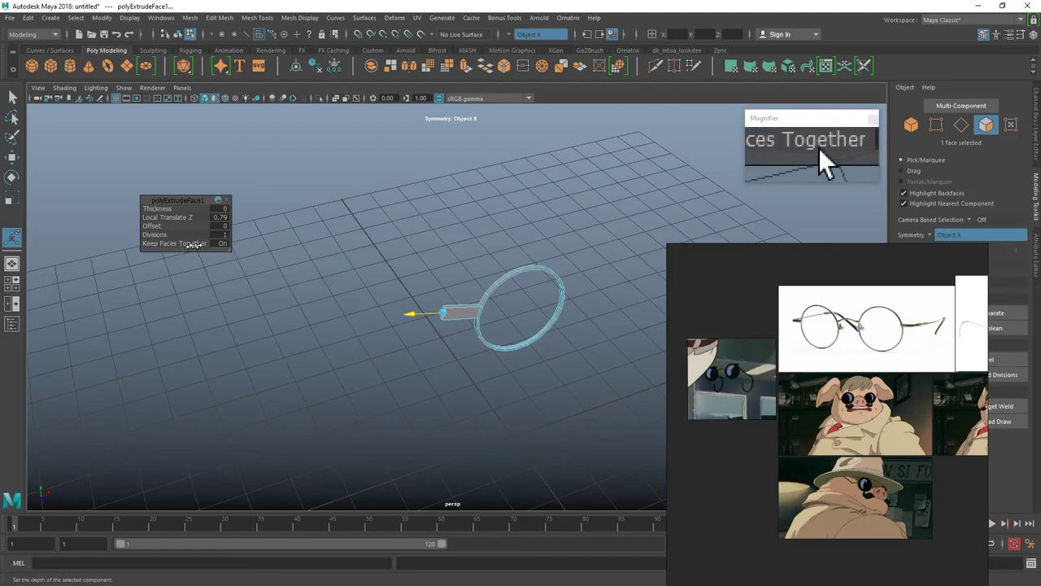
alt+drag(291, 251, 407, 237)
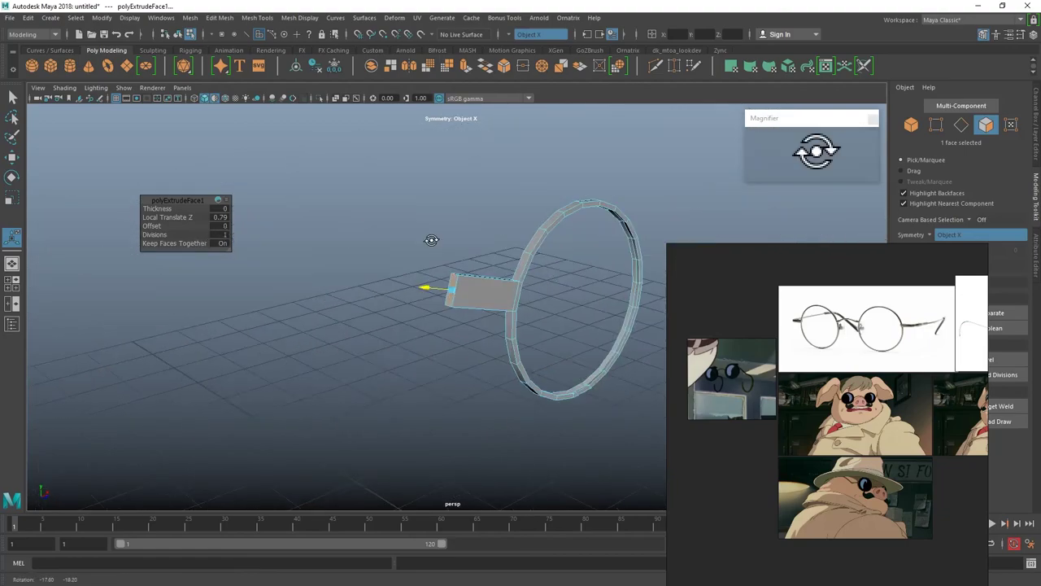
key(w)
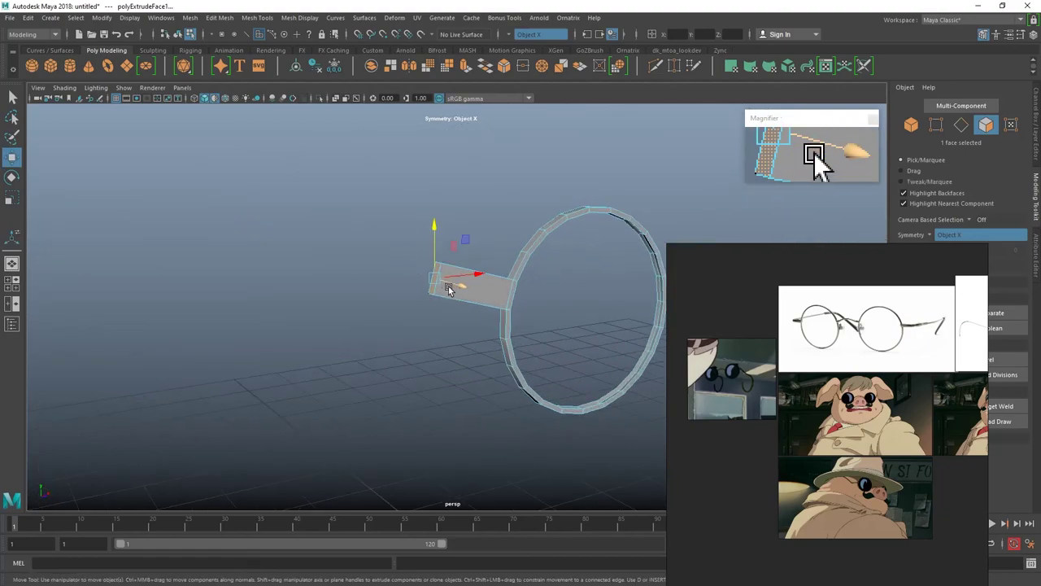
mouse_move(449, 285)
alt+mouse_down()
mouse_move(435, 280)
mouse_move(486, 280)
alt+mouse_up()
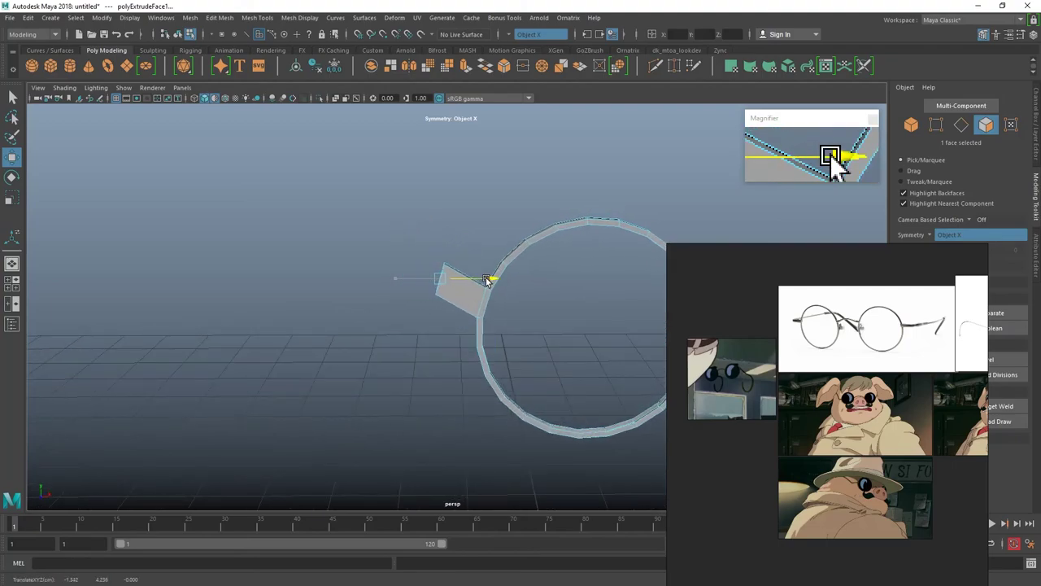
drag(453, 234, 456, 261)
key(e)
scroll(560, 340, up, 3)
Undo the side extrusion so the ring is plain again.
scroll(566, 338, up, 3)
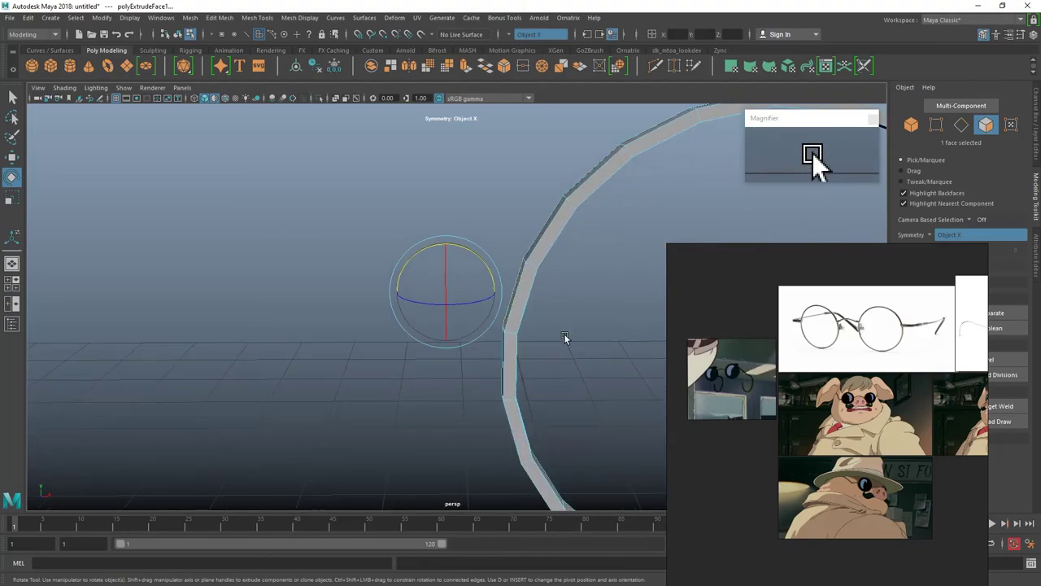
click(565, 337)
alt+drag(521, 311, 538, 297)
click(557, 298)
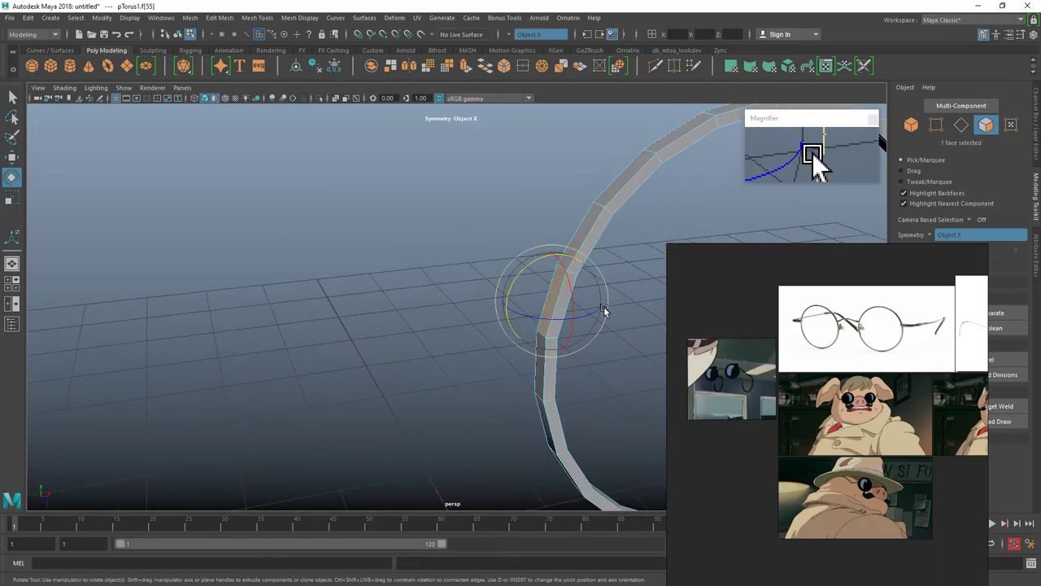
key(ctrl+z)
key(ctrl+z)
key(ctrl+z)
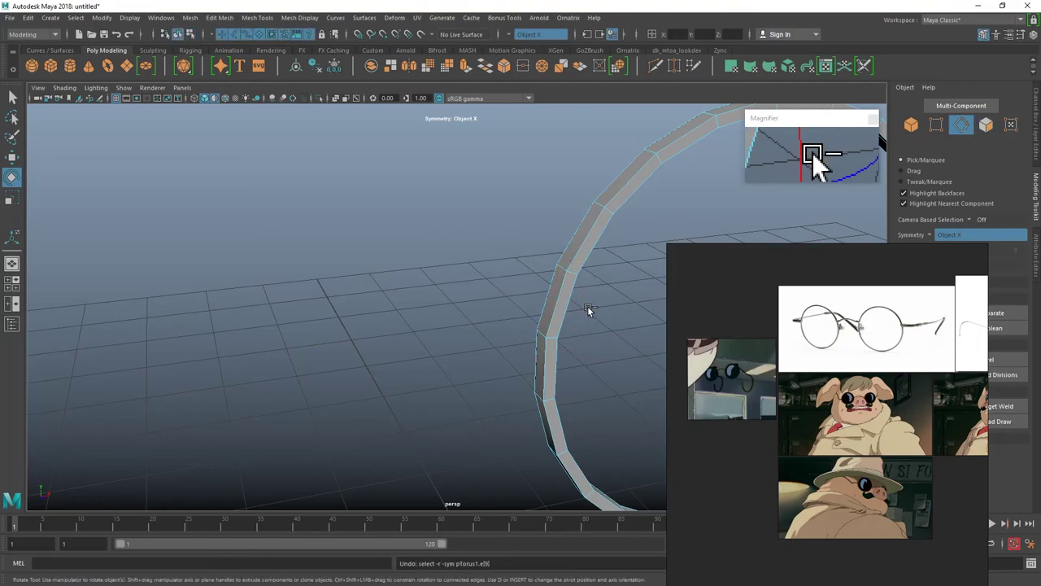
key(ctrl+z)
key(shift+z)
Reselect the ring's side face and switch Symmetry from Object X to Off.
right_drag(539, 276, 543, 302)
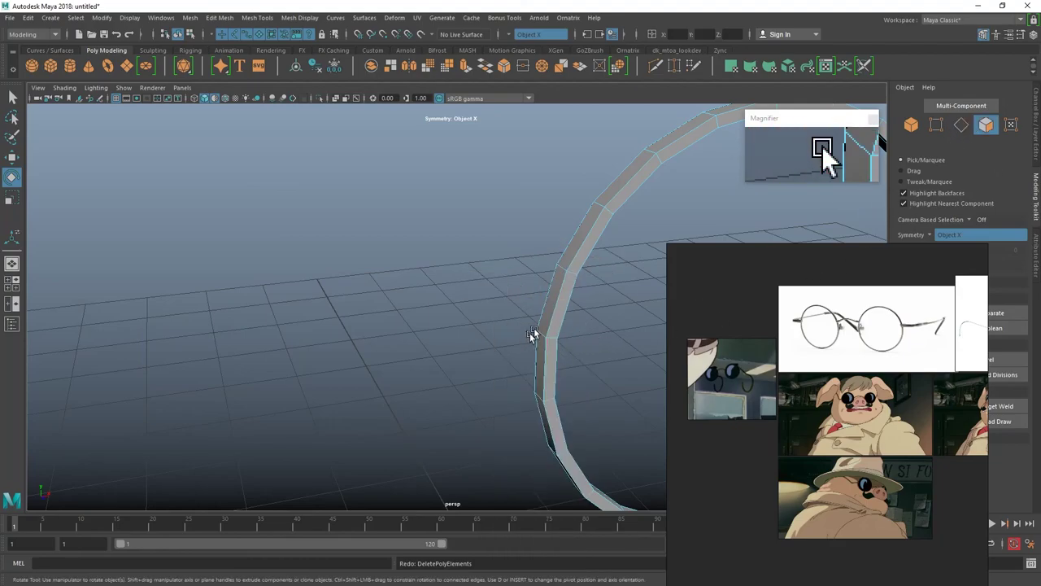
click(544, 312)
click(541, 34)
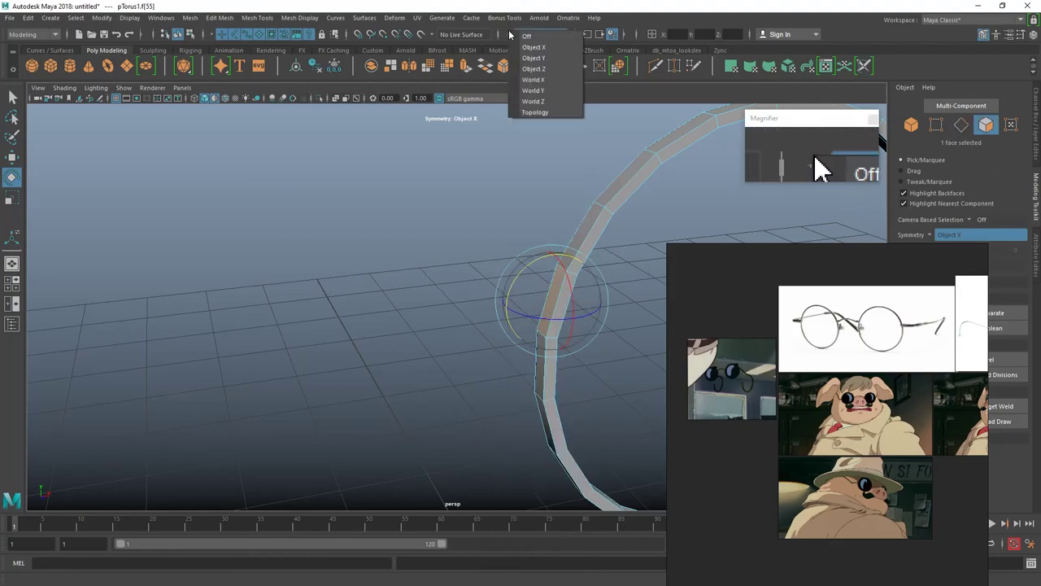
click(529, 40)
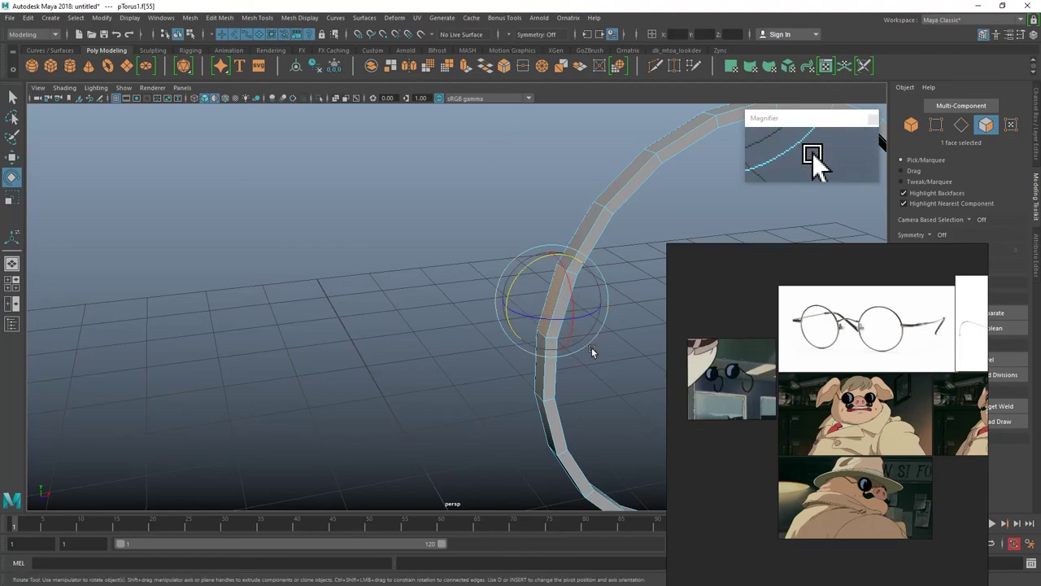
key(ctrl+e)
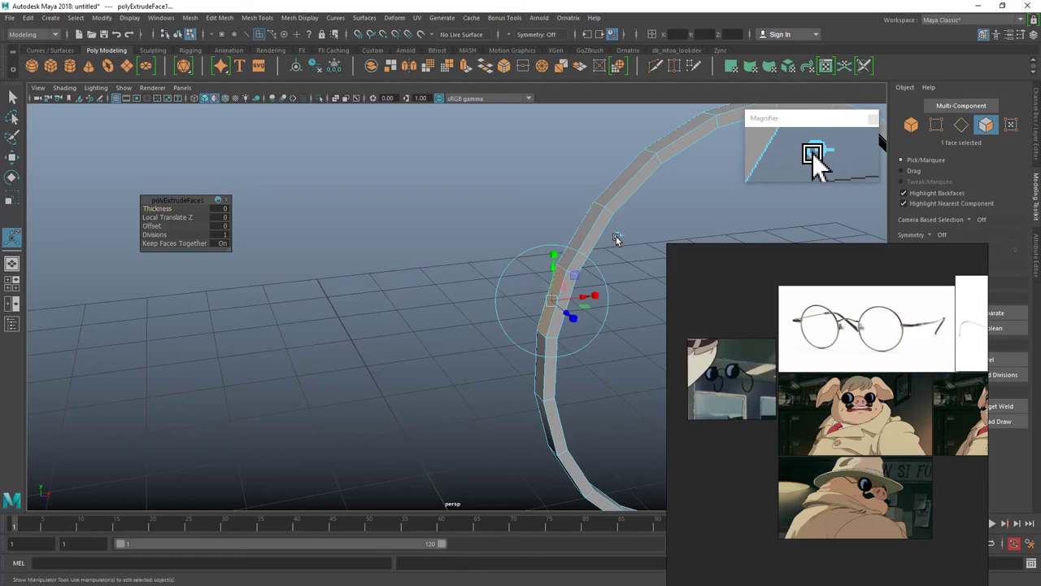
alt+drag(615, 238, 534, 314)
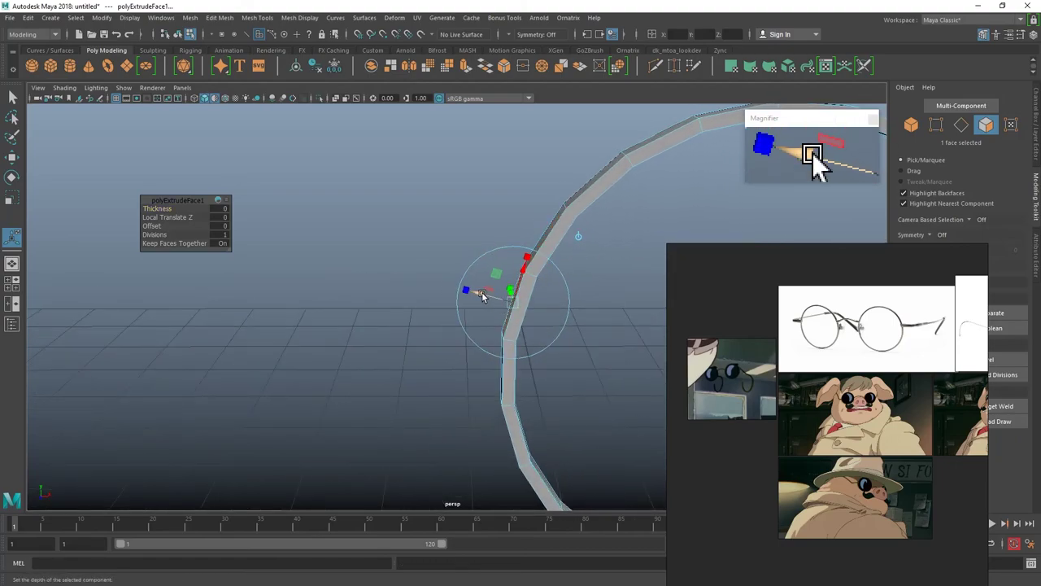
drag(460, 291, 377, 273)
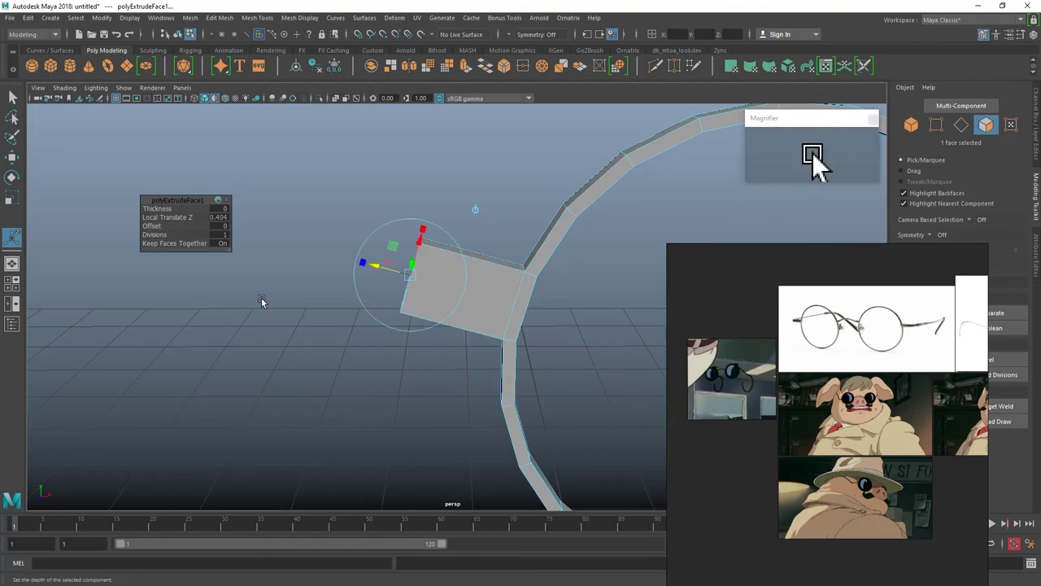
key(ctrl+z)
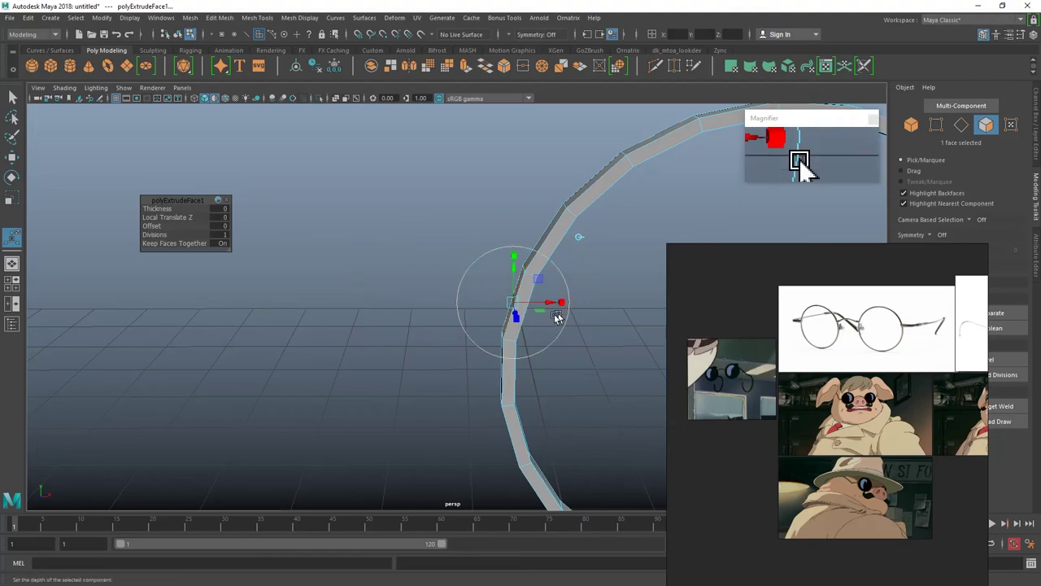
drag(542, 302, 447, 308)
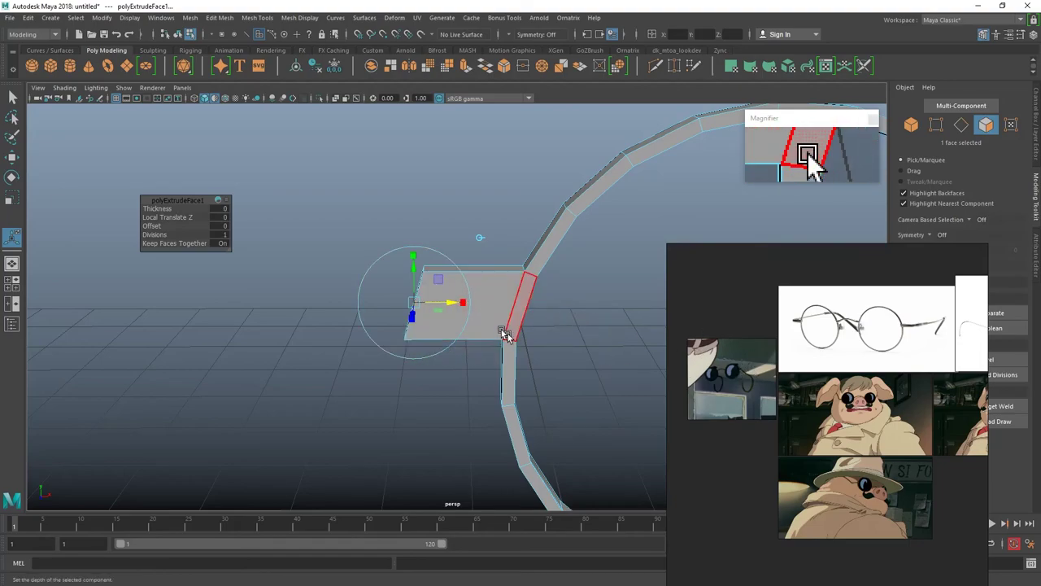
drag(446, 306, 477, 305)
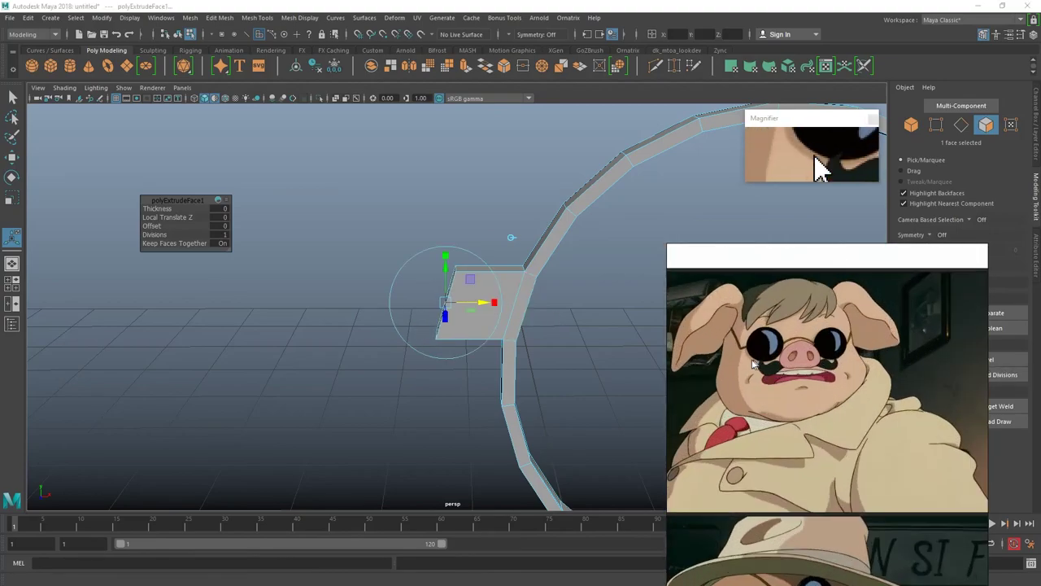
alt+drag(484, 352, 481, 325)
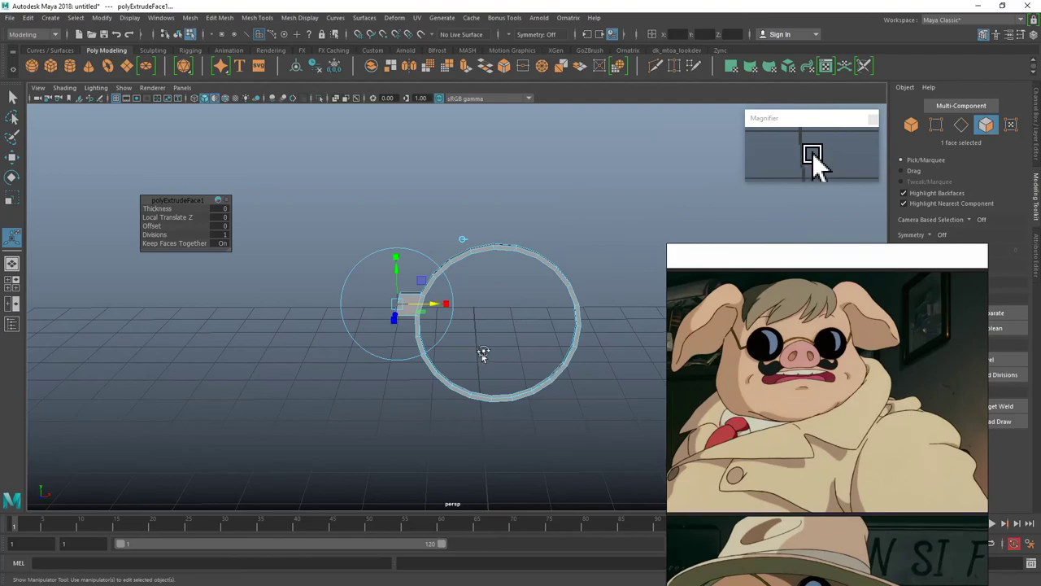
scroll(479, 328, up, 3)
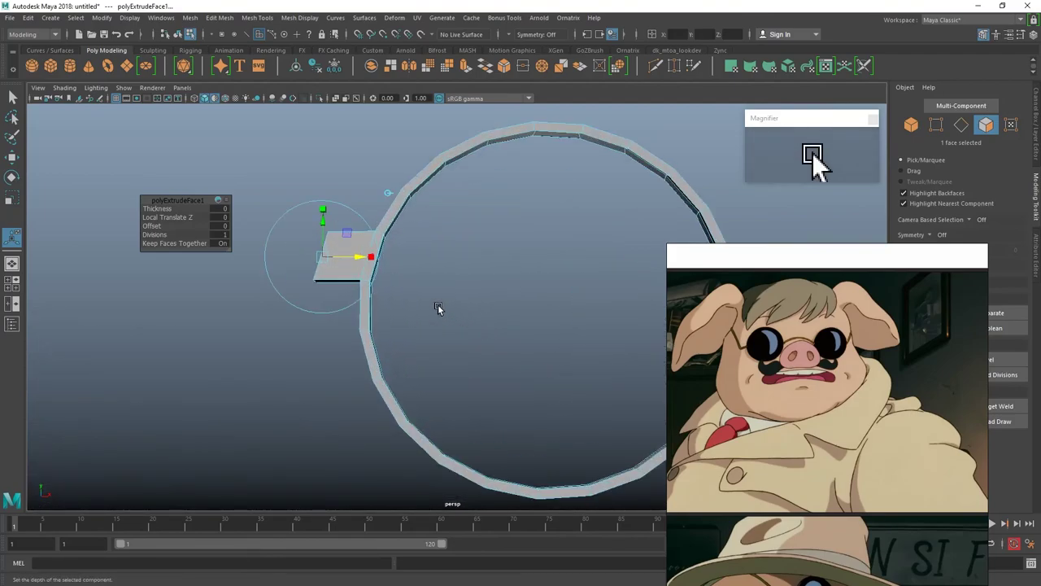
scroll(437, 304, down, 2)
scroll(438, 303, down, 2)
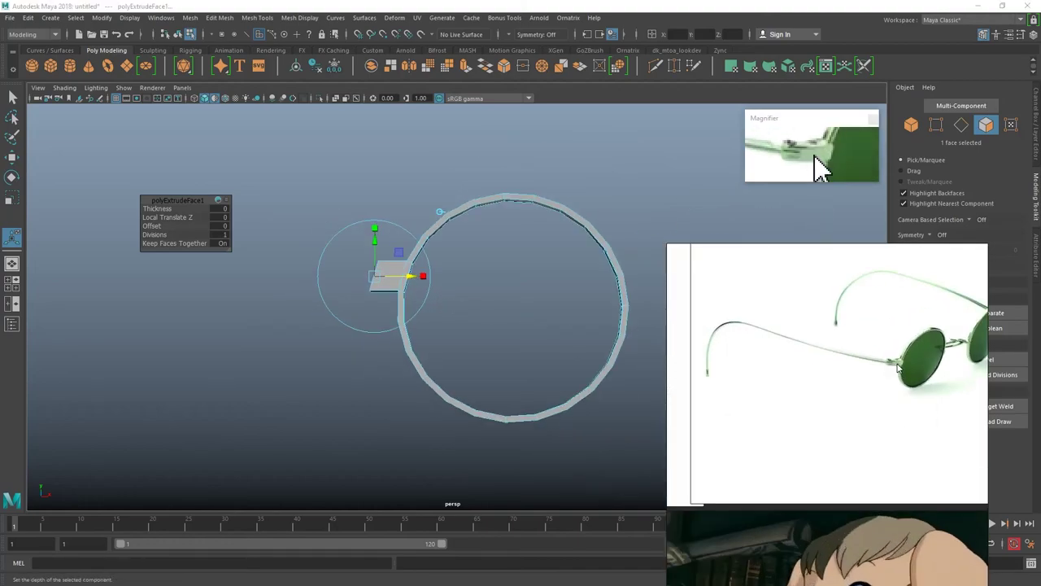
alt+right_drag(405, 338, 428, 302)
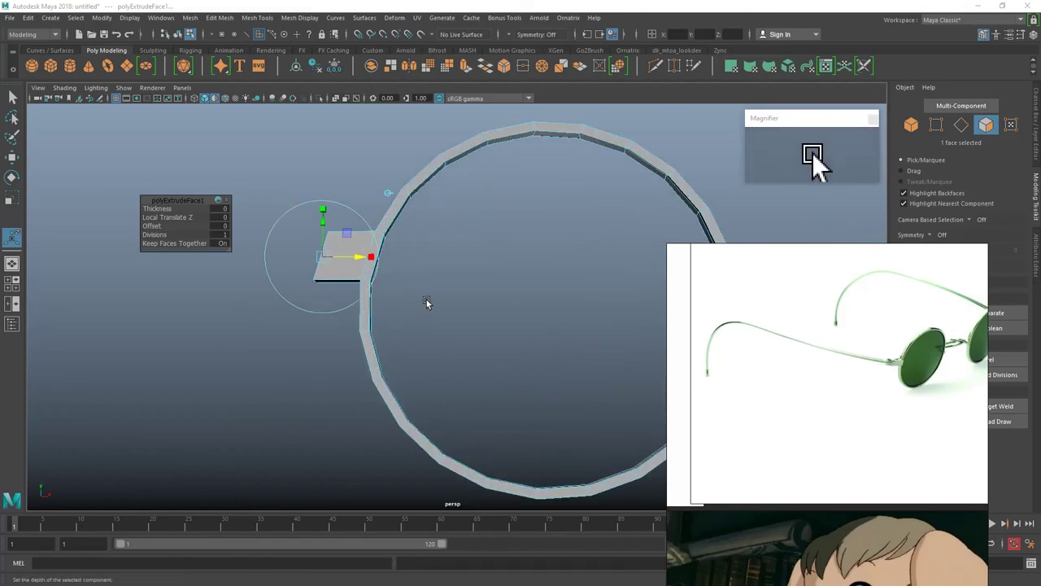
mouse_move(428, 302)
alt+mouse_down()
mouse_move(498, 307)
mouse_move(481, 319)
alt+mouse_up()
key(ctrl+z)
alt+right_drag(481, 319, 413, 295)
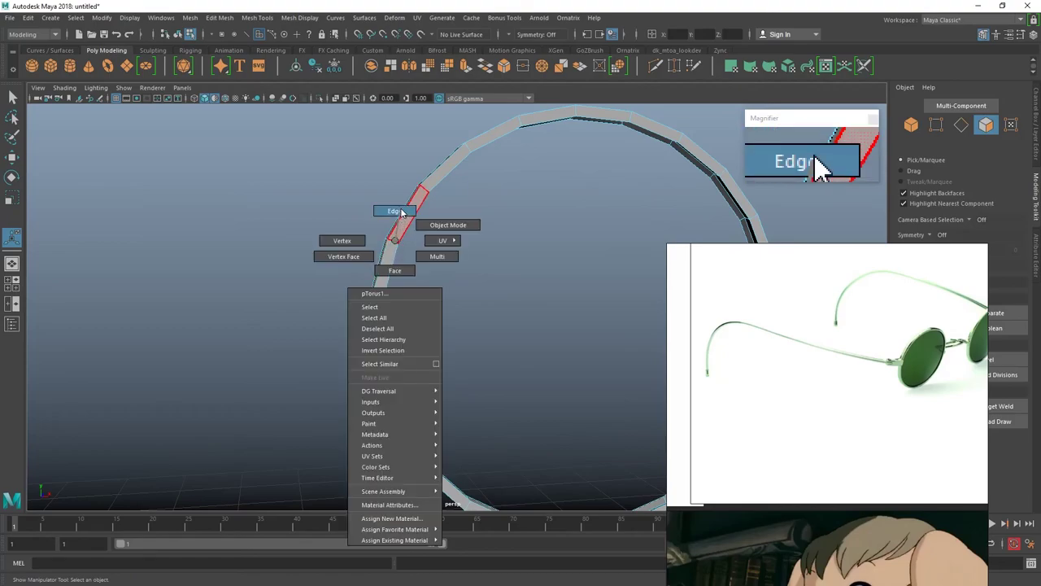
Select edges on the ring's left side and slide them along the ring.
right_drag(396, 240, 396, 213)
alt+drag(394, 247, 421, 256)
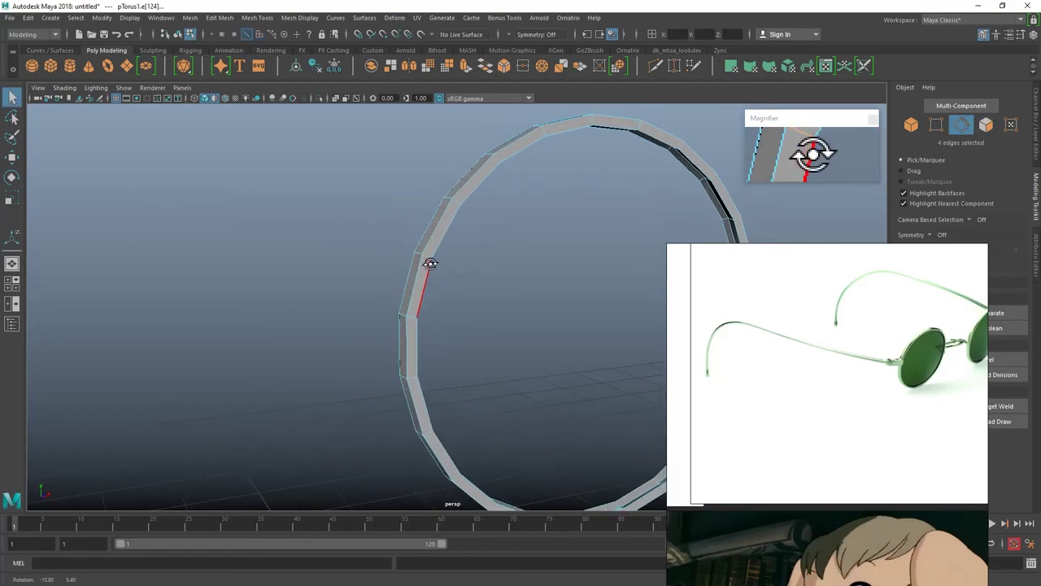
shift+click(422, 255)
mouse_move(480, 293)
alt+mouse_down()
mouse_move(406, 290)
mouse_move(421, 306)
mouse_move(512, 309)
mouse_move(412, 297)
alt+mouse_up()
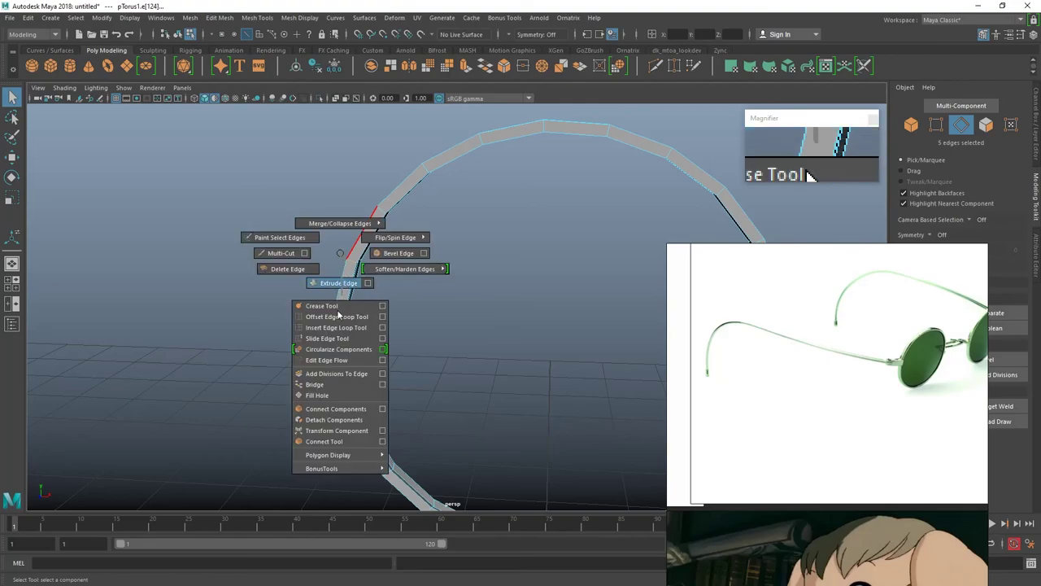
shift+right_drag(340, 252, 325, 337)
scroll(334, 312, up, 3)
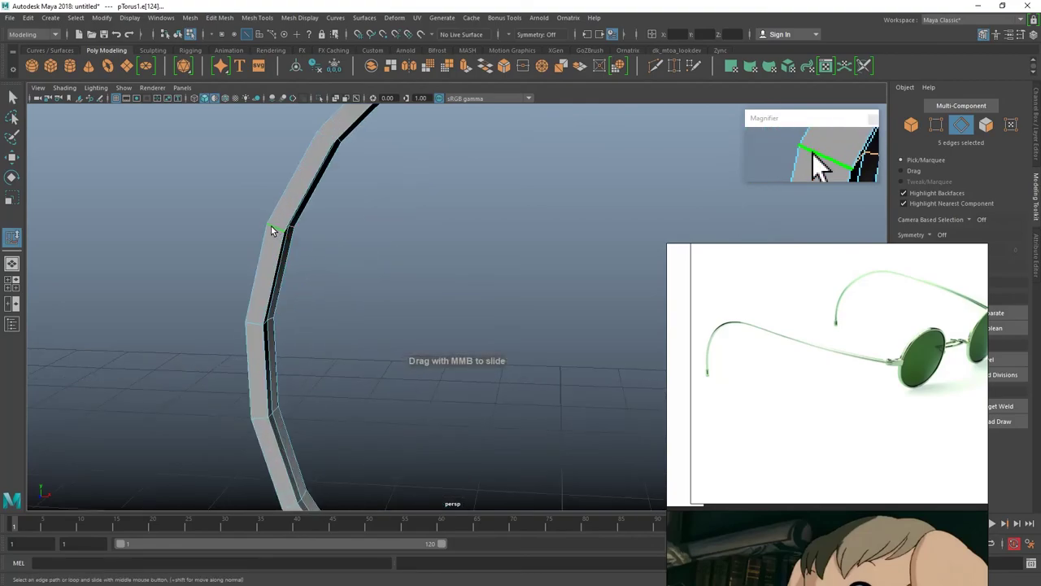
mouse_move(268, 238)
alt+mouse_down()
mouse_move(342, 268)
mouse_move(361, 304)
alt+mouse_up()
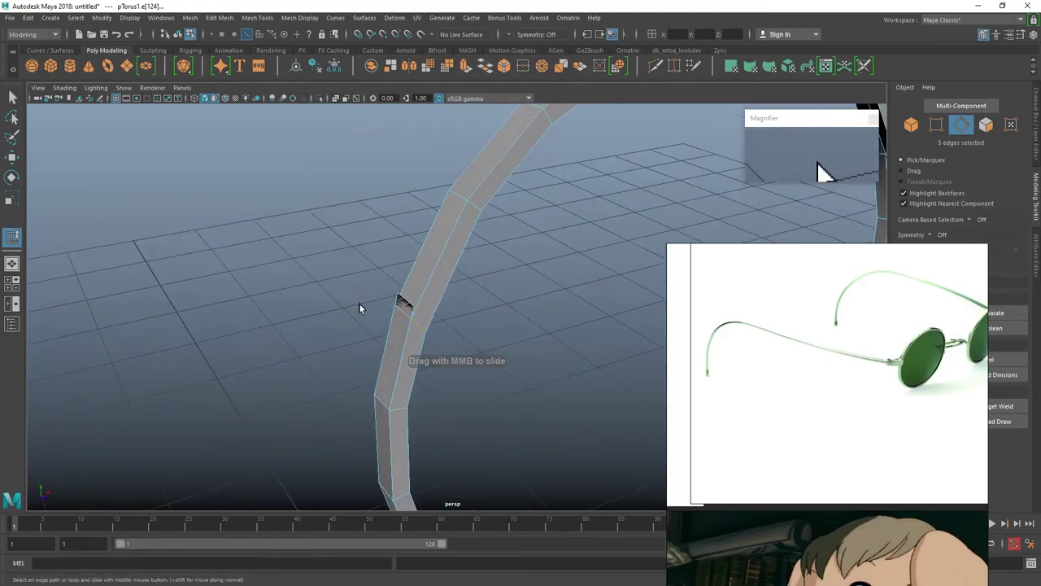
middle_drag(356, 299, 345, 301)
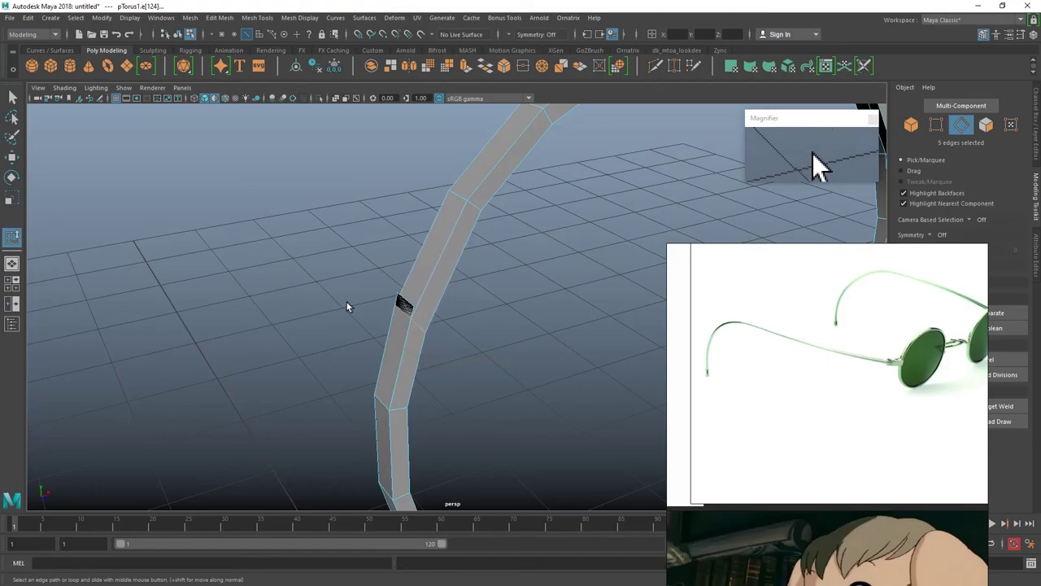
mouse_move(342, 303)
alt+mouse_down()
mouse_move(458, 333)
mouse_move(414, 309)
mouse_move(445, 315)
mouse_move(432, 309)
alt+mouse_up()
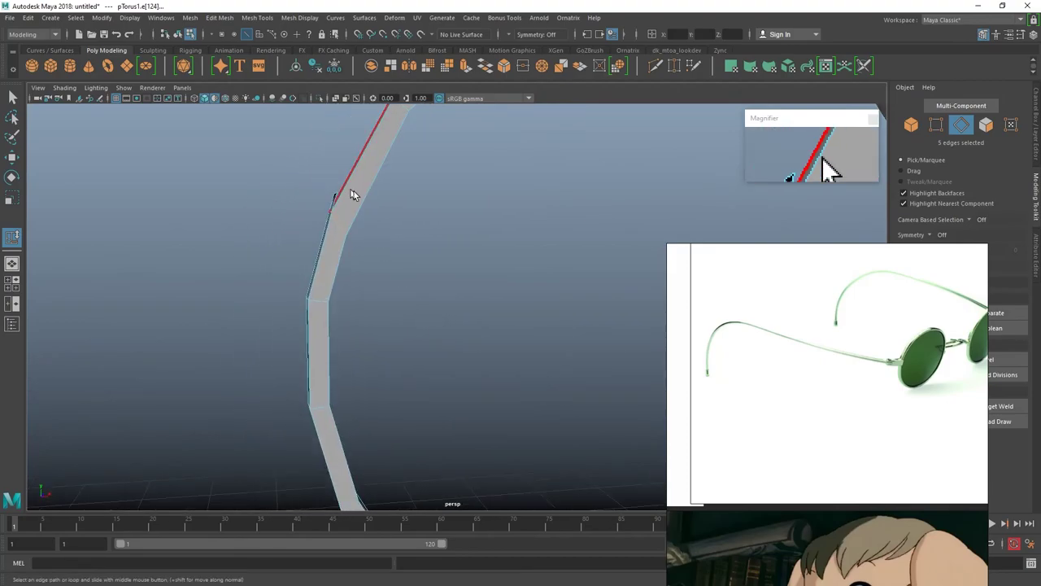
Switch to face mode and try selecting a single ring face.
alt+drag(353, 190, 433, 224)
right_click(434, 224)
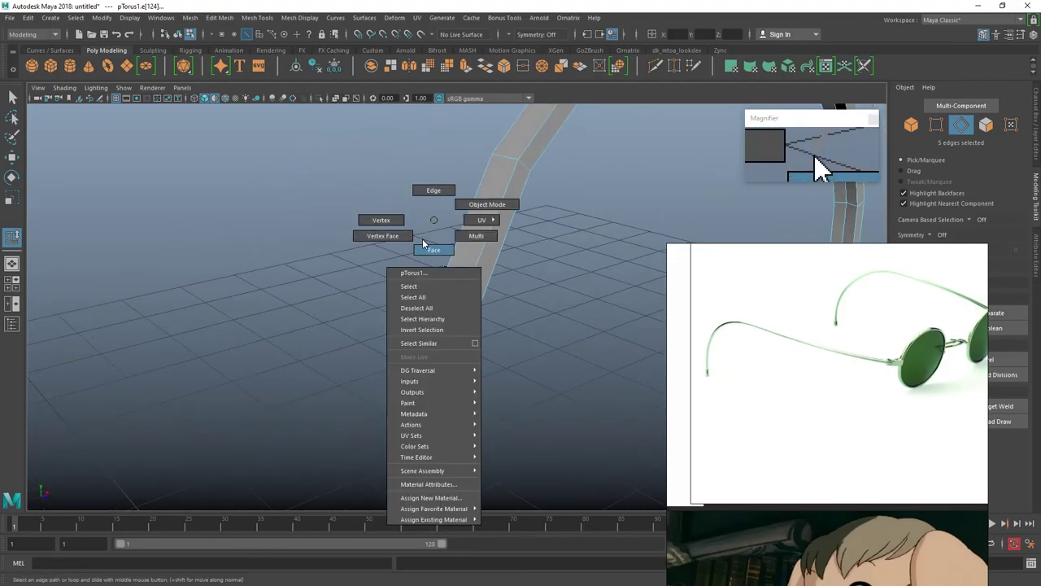
right_drag(435, 212, 434, 250)
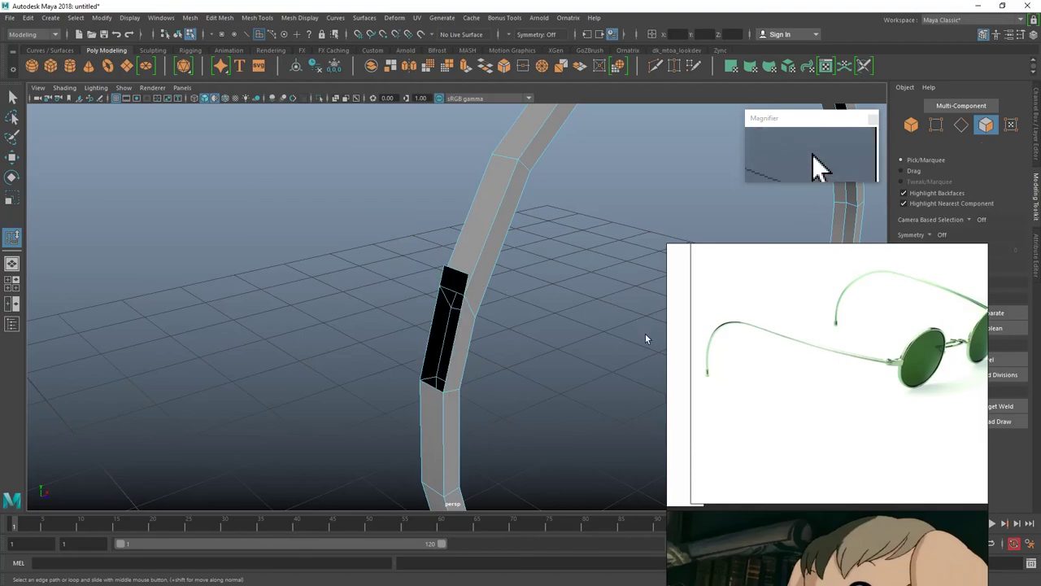
mouse_move(464, 283)
alt+mouse_down()
mouse_move(360, 290)
mouse_move(425, 285)
mouse_move(577, 321)
mouse_move(451, 302)
alt+mouse_up()
click(355, 295)
click(349, 288)
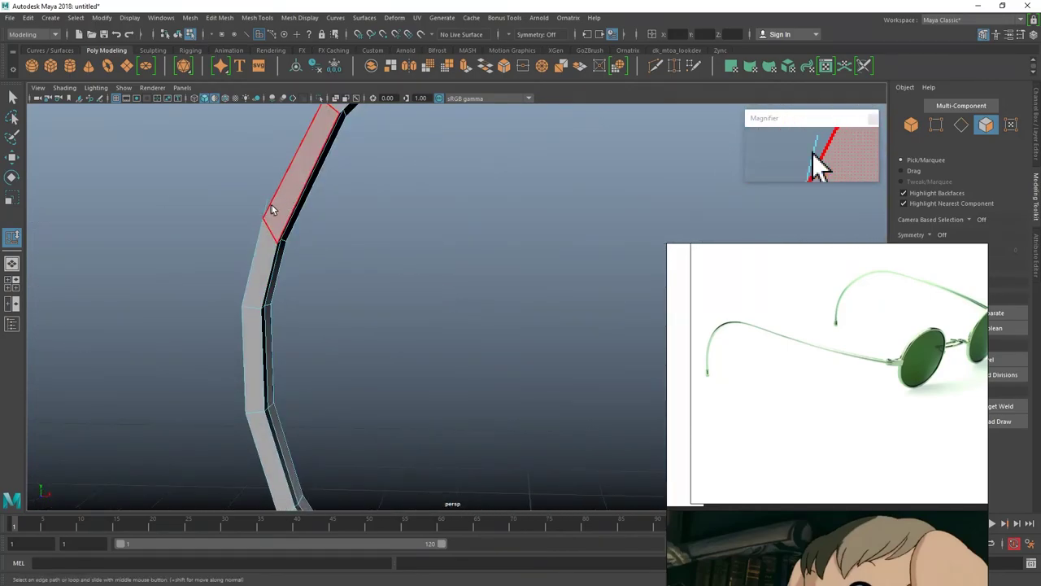
mouse_move(272, 209)
alt+mouse_down()
mouse_move(385, 187)
mouse_move(407, 232)
mouse_move(442, 235)
mouse_move(360, 207)
alt+mouse_up()
scroll(399, 208, down, 3)
scroll(397, 197, down, 2)
scroll(388, 227, up, 5)
right_click(359, 204)
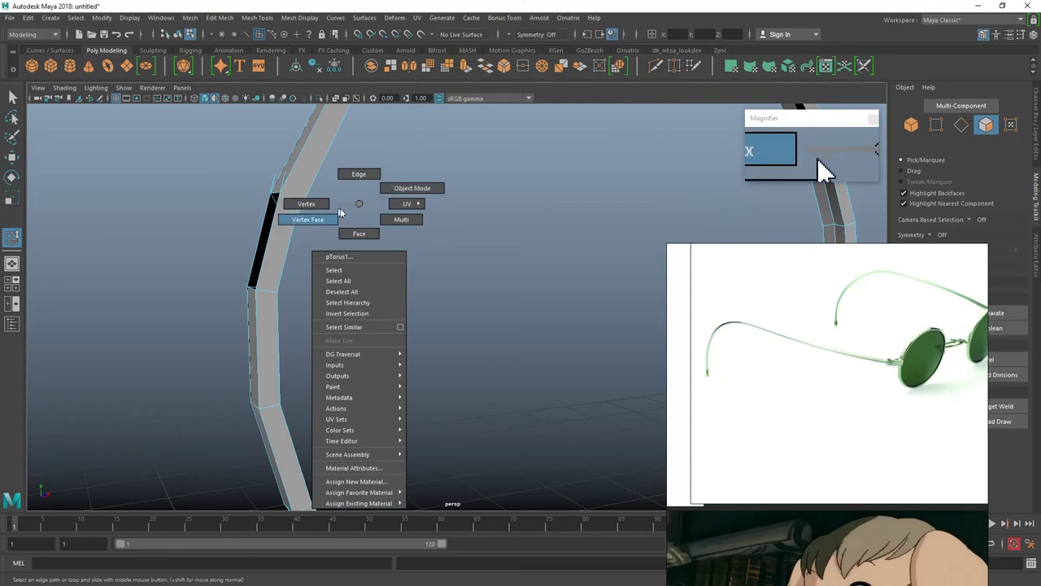
click(357, 207)
Undo the edge slide back to the clean thin ring.
key(ctrl+z)
key(ctrl+z)
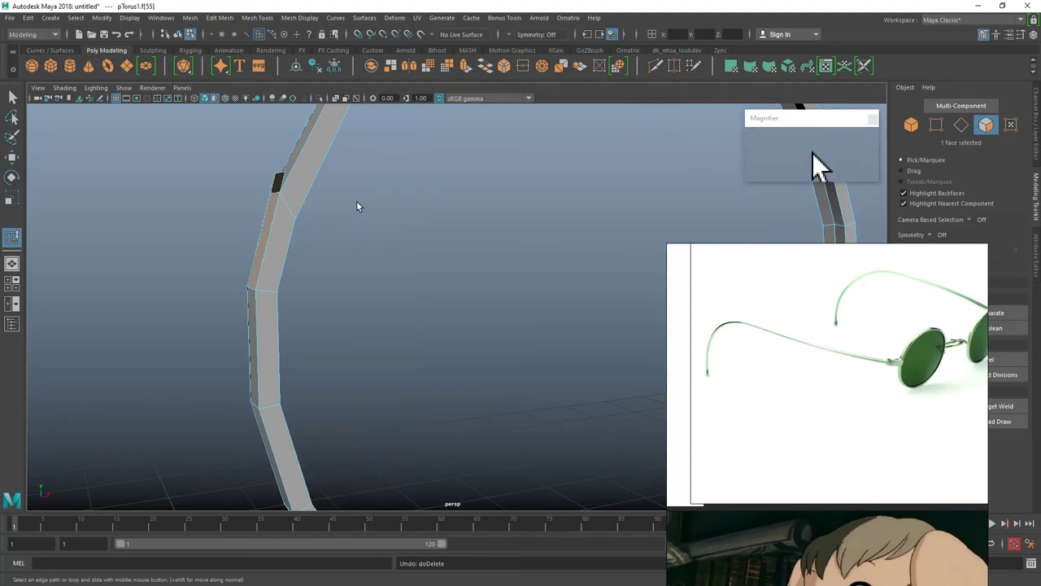
key(ctrl+z)
key(ctrl+z)
key(ctrl+z)
key(ctrl+z)
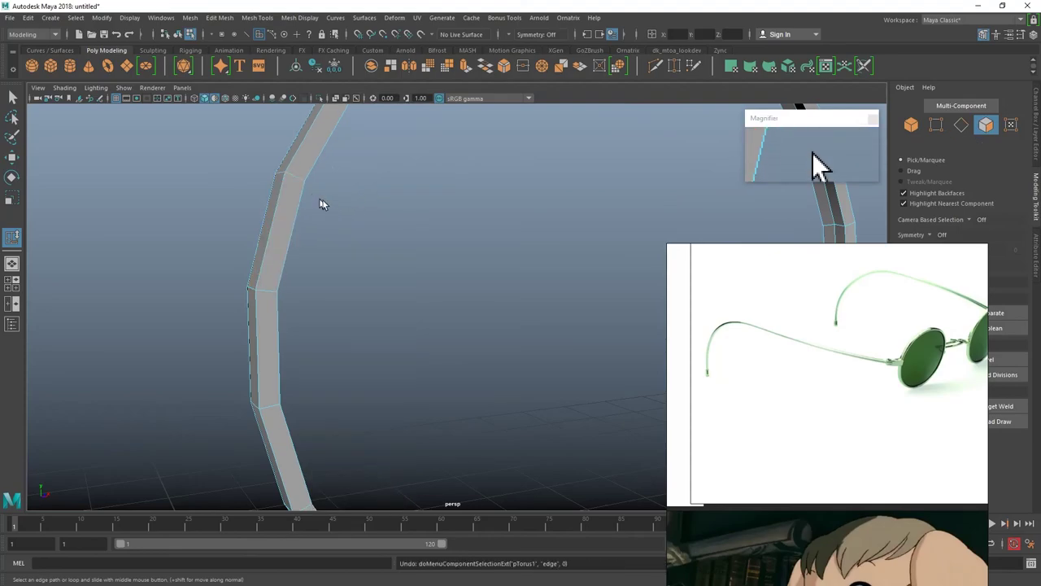
key(ctrl+z)
key(ctrl+z)
Undo recent changes to the ring and try the Multi-Cut tool on it.
scroll(345, 200, down, 3)
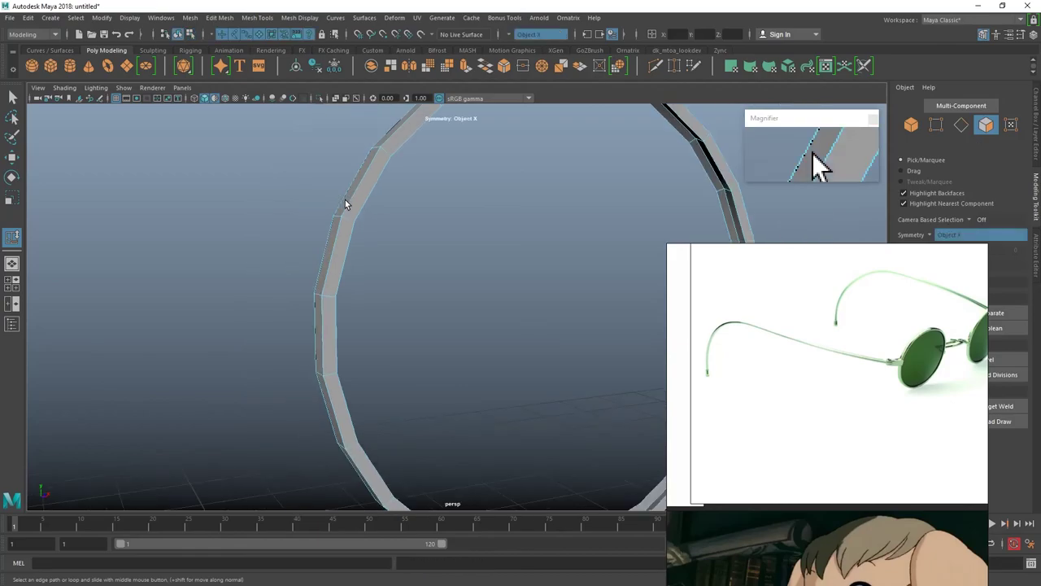
key(ctrl+z)
key(ctrl+z)
key(ctrl+z)
key(ctrl+z)
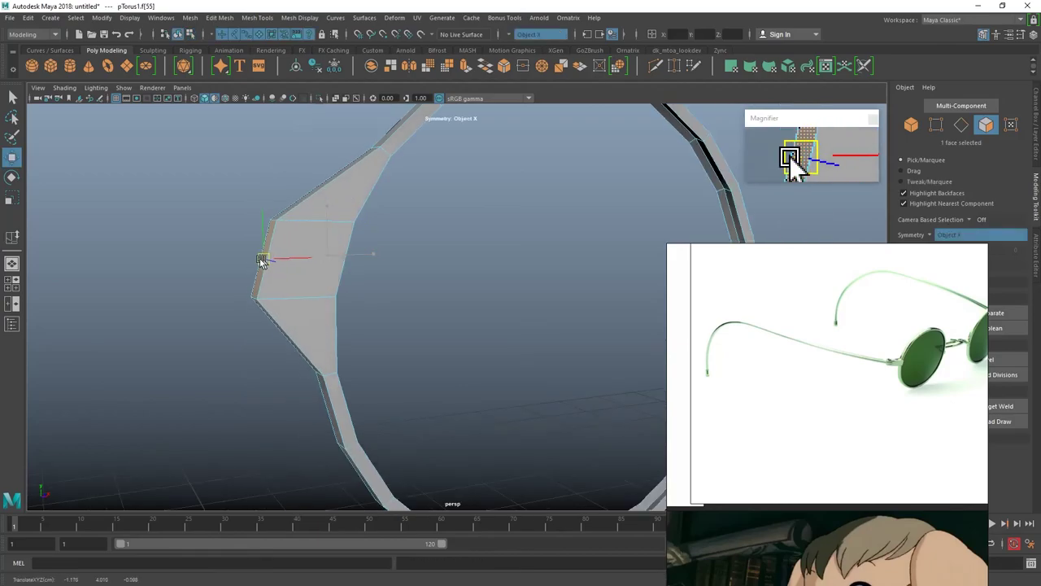
key(ctrl+z)
key(ctrl+z)
key(ctrl+z)
key(ctrl+z)
alt+middle_drag(345, 242, 399, 263)
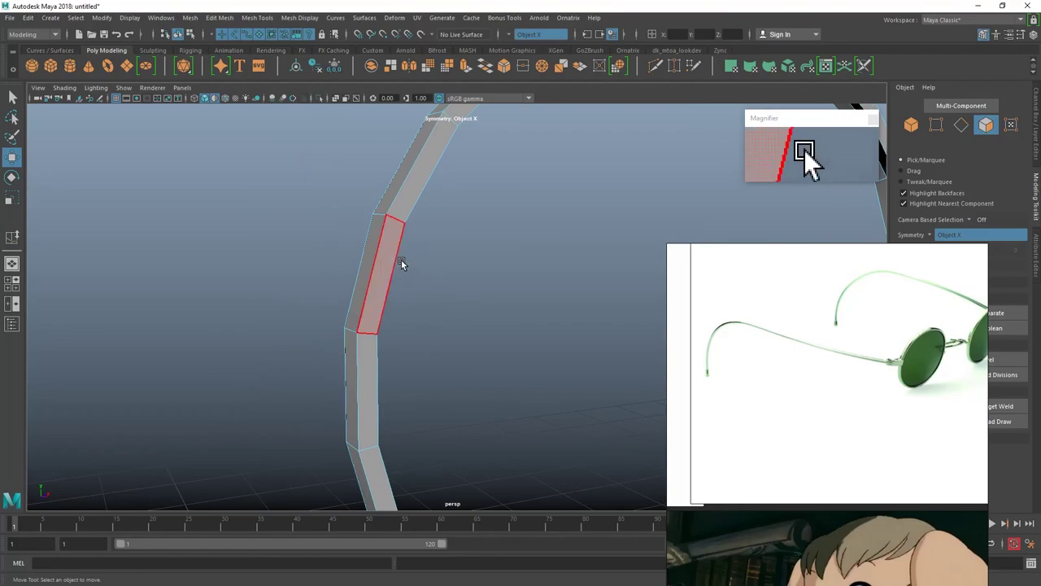
alt+drag(425, 355, 536, 353)
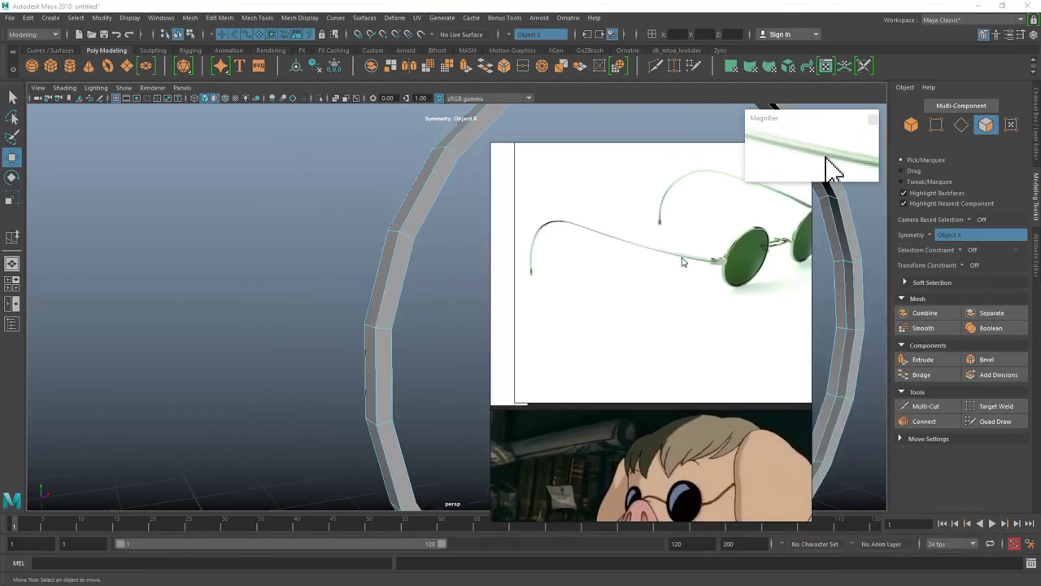
click(935, 406)
click(942, 407)
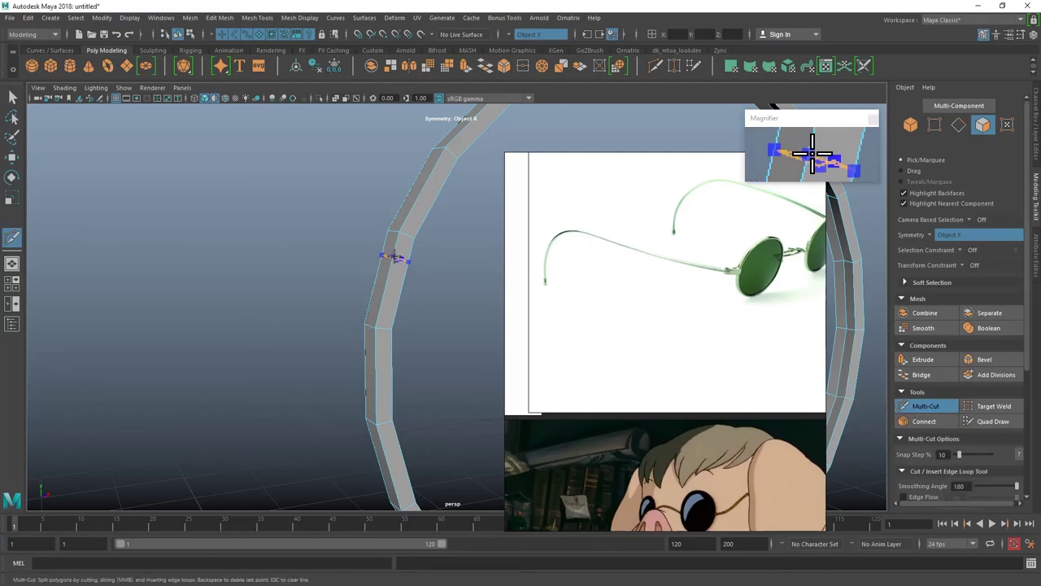
mouse_move(394, 257)
alt+mouse_down()
mouse_move(434, 292)
mouse_move(414, 293)
mouse_move(483, 293)
mouse_move(428, 288)
mouse_move(467, 293)
mouse_move(440, 293)
alt+mouse_up()
Trial-extrude a side face of the ring, then undo the extrusion and face selection.
key(w)
mouse_move(364, 276)
alt+mouse_down()
mouse_move(434, 279)
mouse_move(386, 296)
alt+mouse_up()
click(422, 296)
key(ctrl+e)
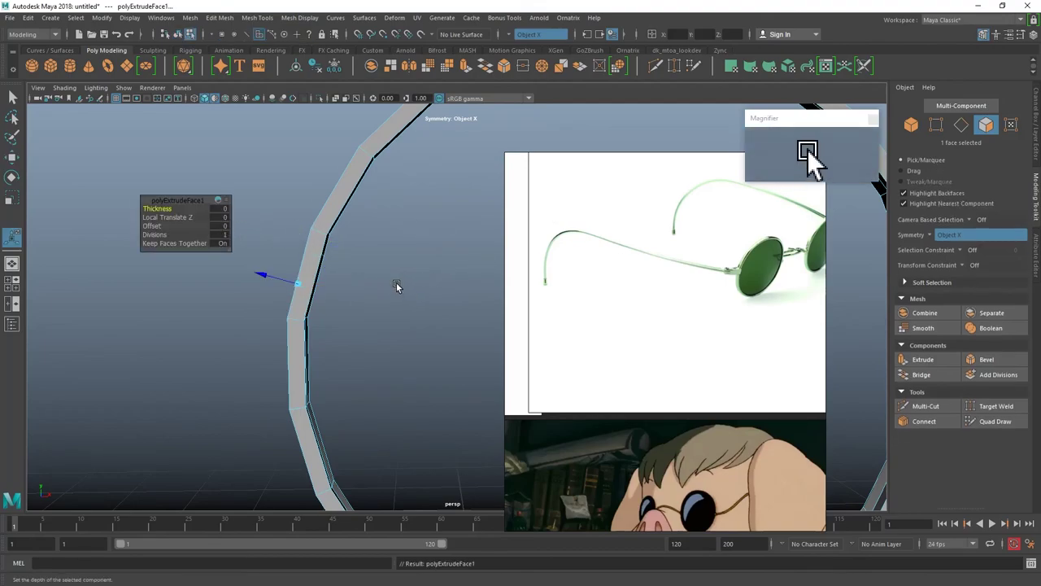
key(w)
key(ctrl+z)
key(ctrl+z)
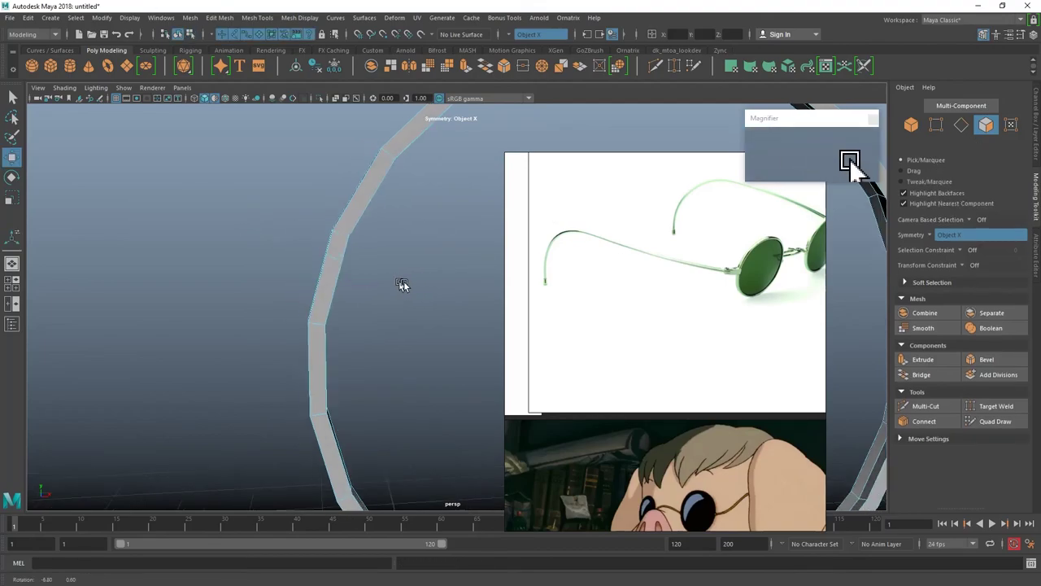
key(ctrl+z)
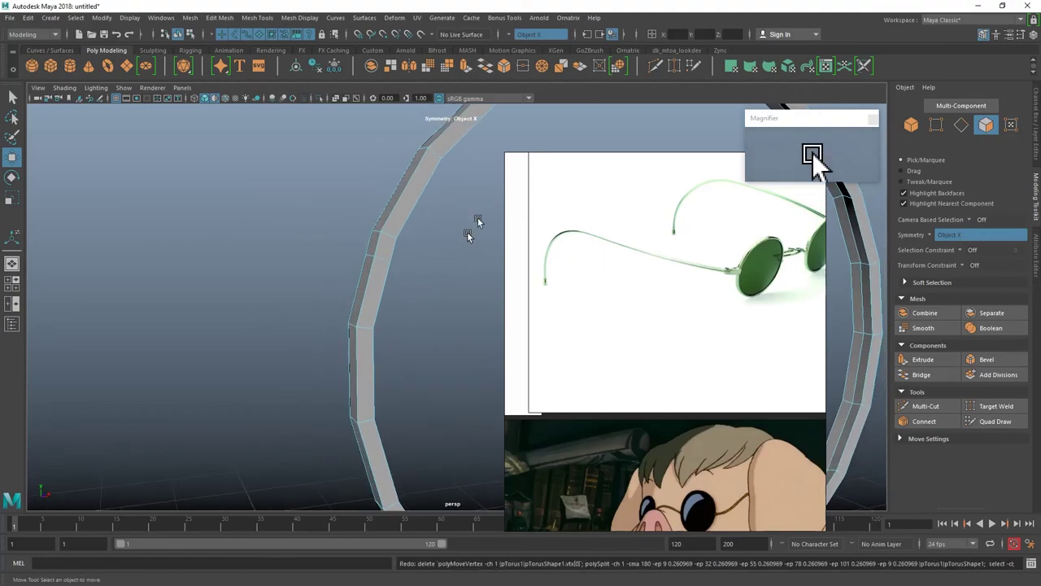
Set Symmetry to Off and select side face f[55] of the ring.
click(509, 34)
click(512, 39)
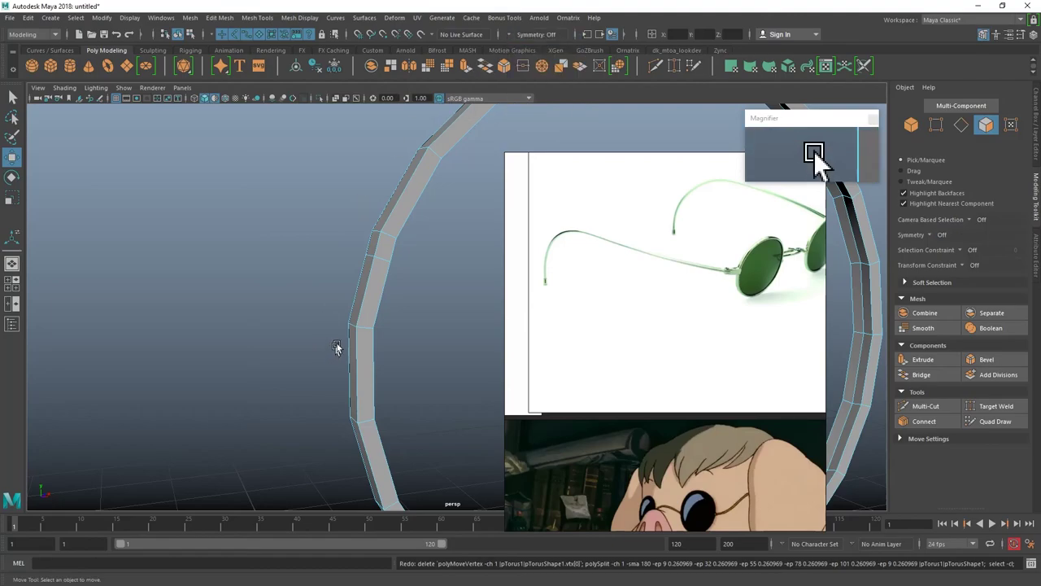
click(364, 293)
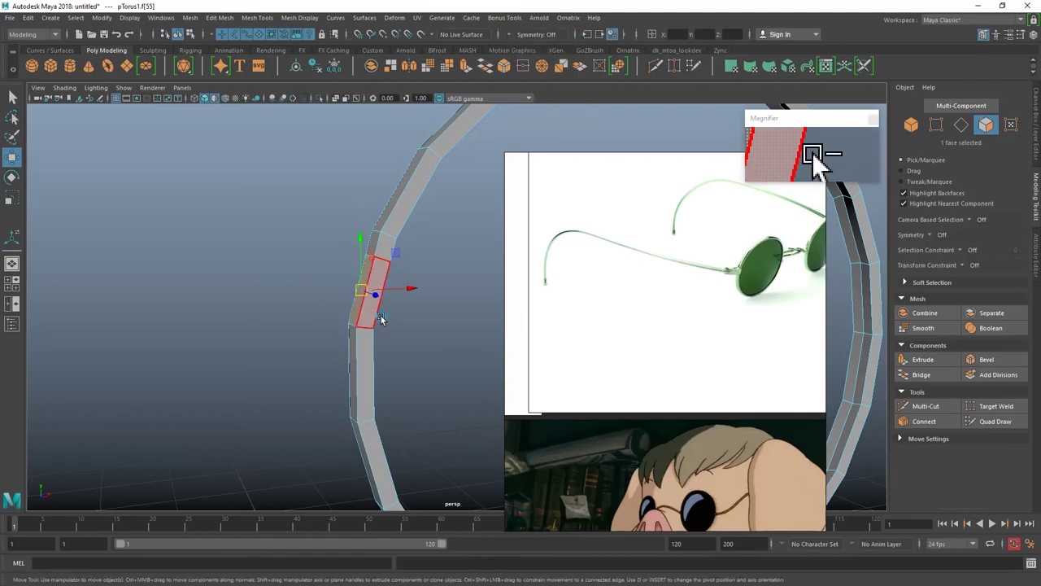
Extrude the selected side face with world-aligned handles and pull it out to the left.
key(ctrl+e)
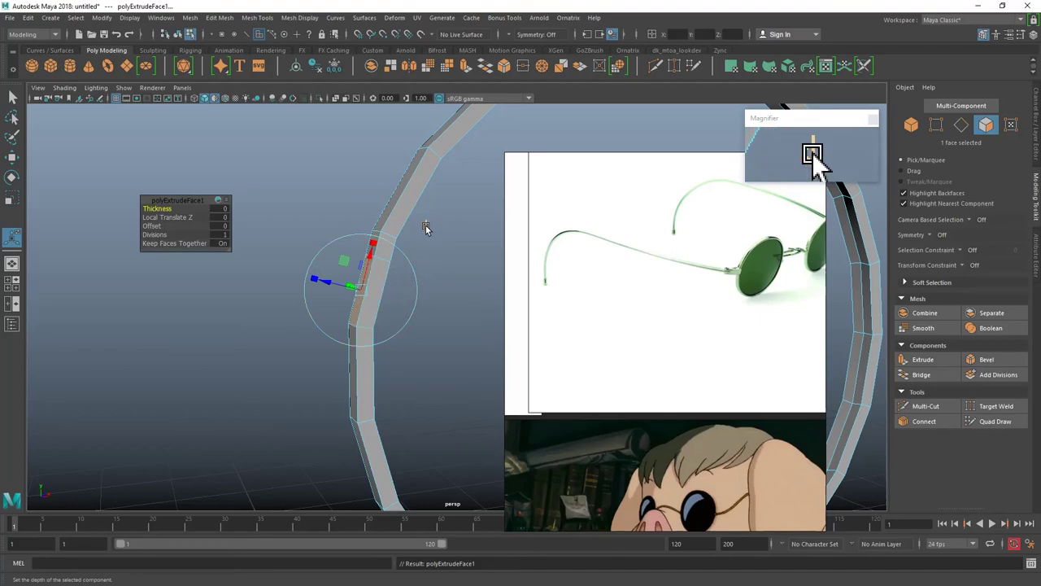
click(426, 226)
mouse_move(395, 291)
mouse_down()
mouse_move(337, 295)
mouse_move(429, 355)
mouse_up()
scroll(414, 353, up, 2)
scroll(376, 328, up, 5)
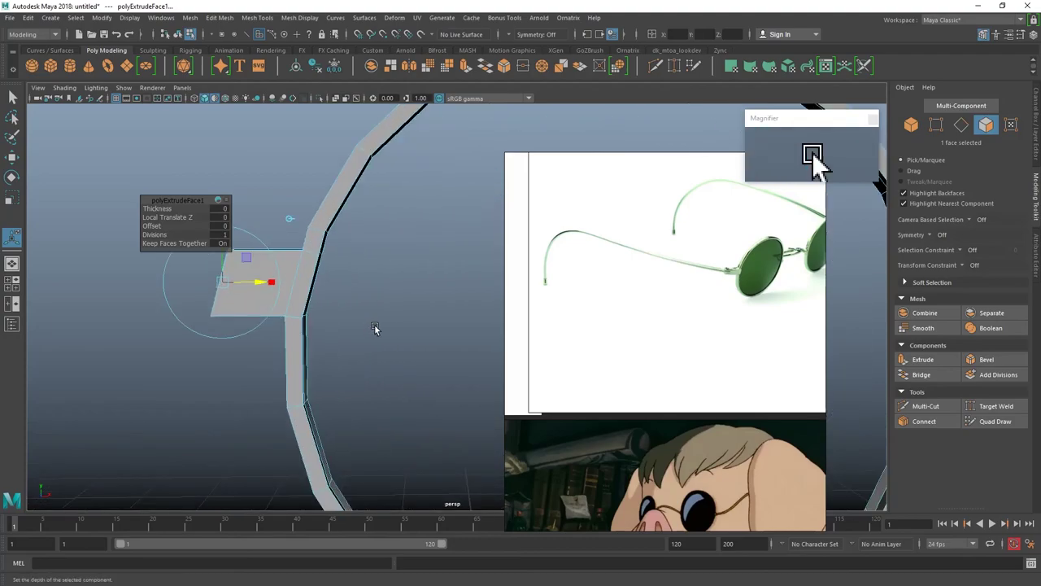
alt+middle_drag(376, 328, 463, 347)
Switch to the Rotate tool and frame the extruded stub in the front view.
key(w)
key(e)
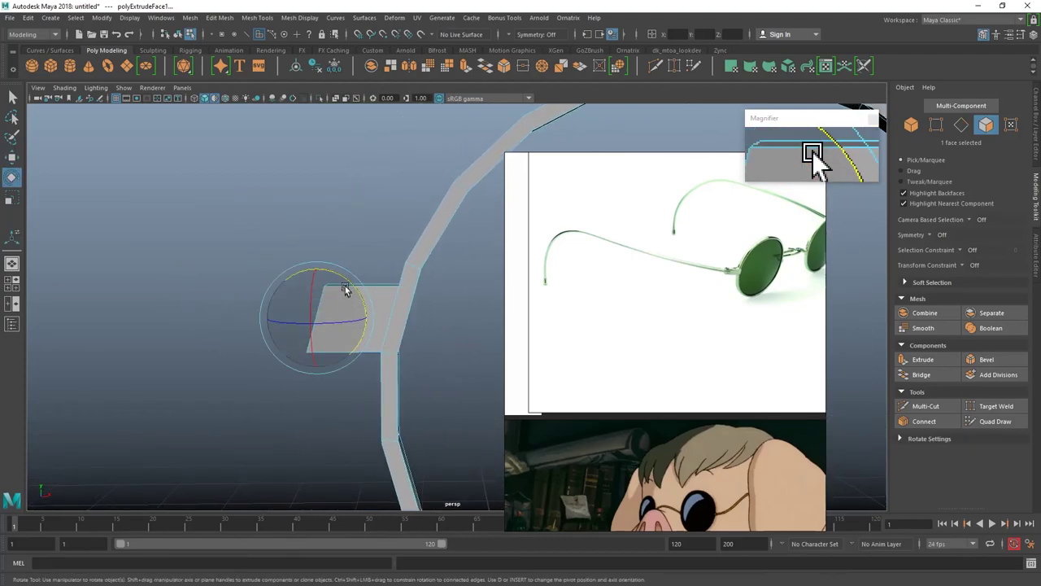
key(space)
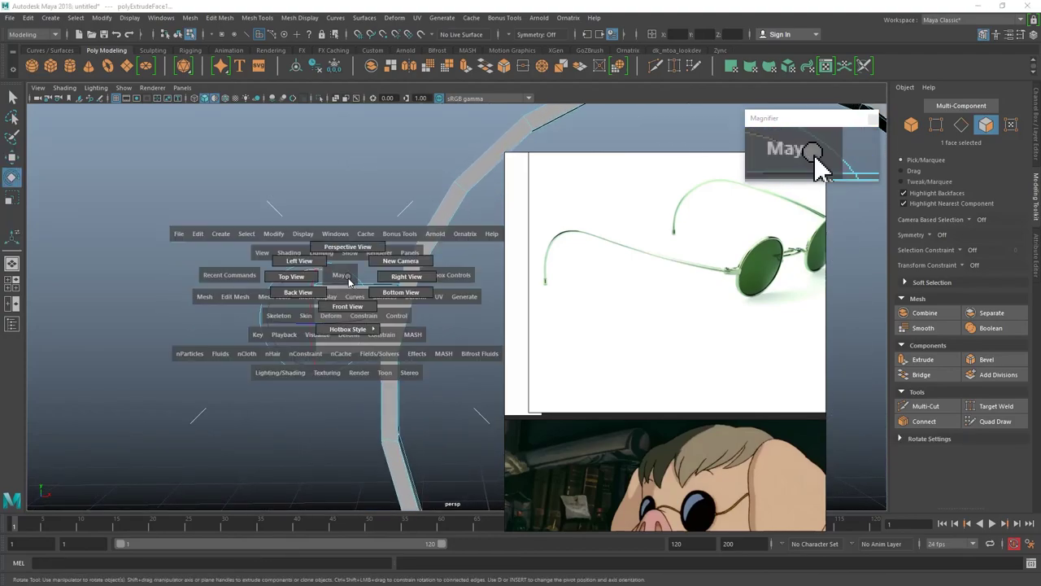
drag(342, 278, 342, 299)
alt+middle_drag(454, 281, 300, 298)
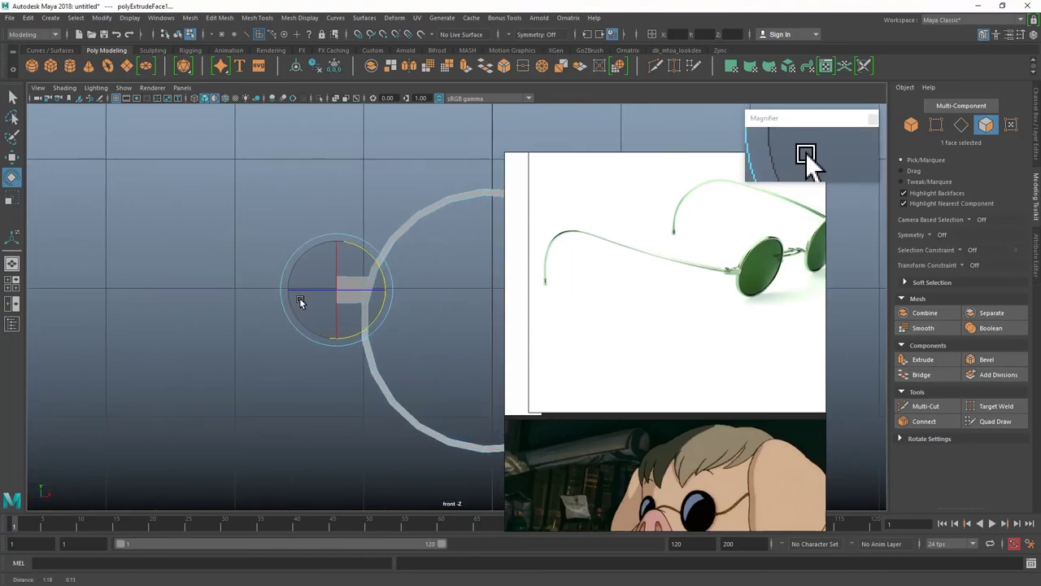
scroll(299, 298, up, 3)
scroll(335, 293, up, 2)
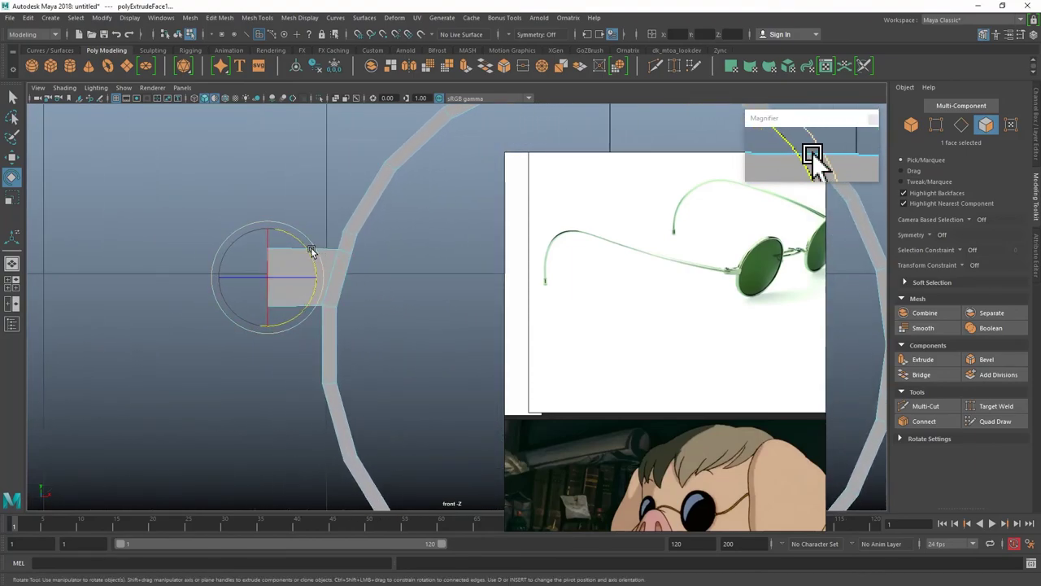
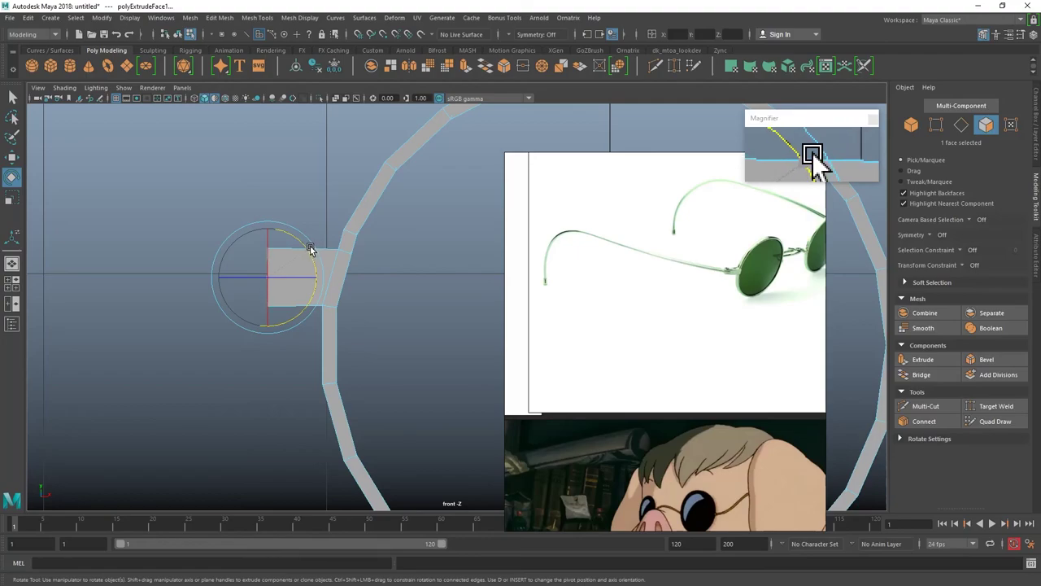
Clear the selection and switch to the perspective view, facing the ring front-on.
click(413, 336)
key(space)
mouse_move(413, 320)
mouse_down()
mouse_move(397, 304)
mouse_move(464, 304)
mouse_move(193, 279)
mouse_move(361, 289)
mouse_move(467, 339)
mouse_move(446, 288)
mouse_move(318, 297)
mouse_move(323, 262)
mouse_move(281, 281)
mouse_move(322, 270)
mouse_move(399, 298)
mouse_move(460, 286)
mouse_move(554, 289)
mouse_up()
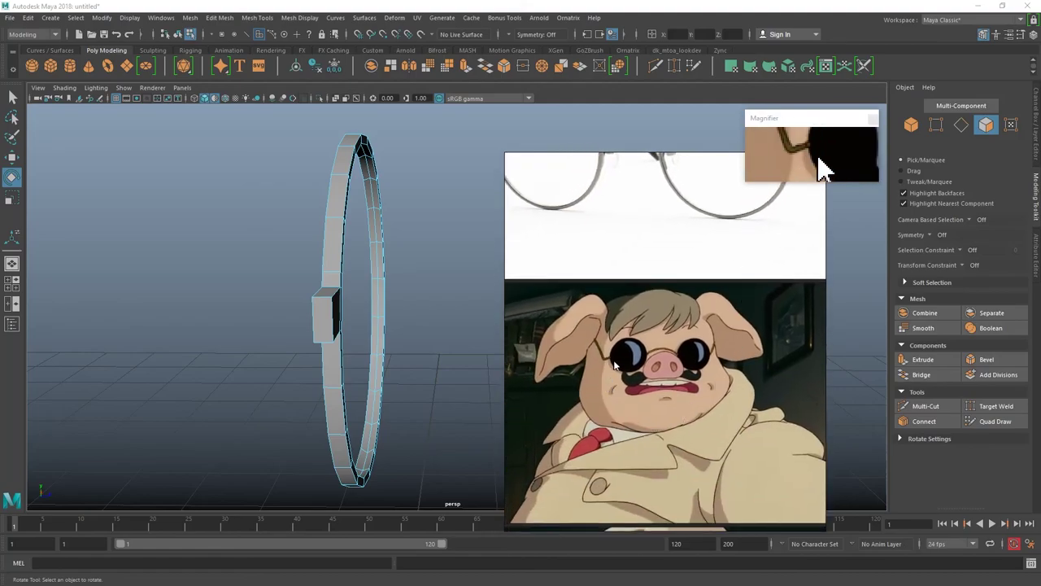
scroll(746, 325, down, 2)
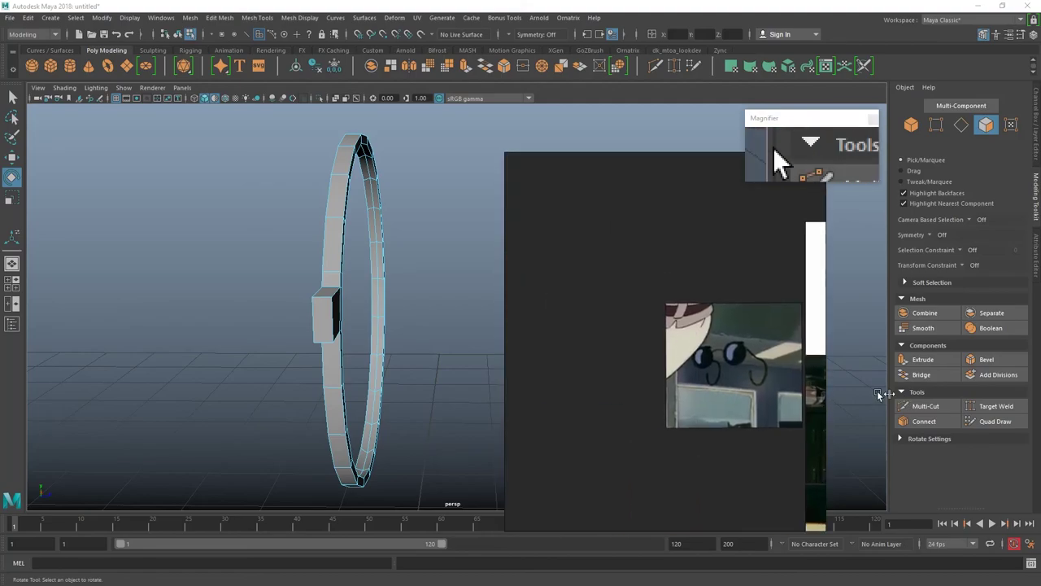
alt+drag(500, 348, 229, 298)
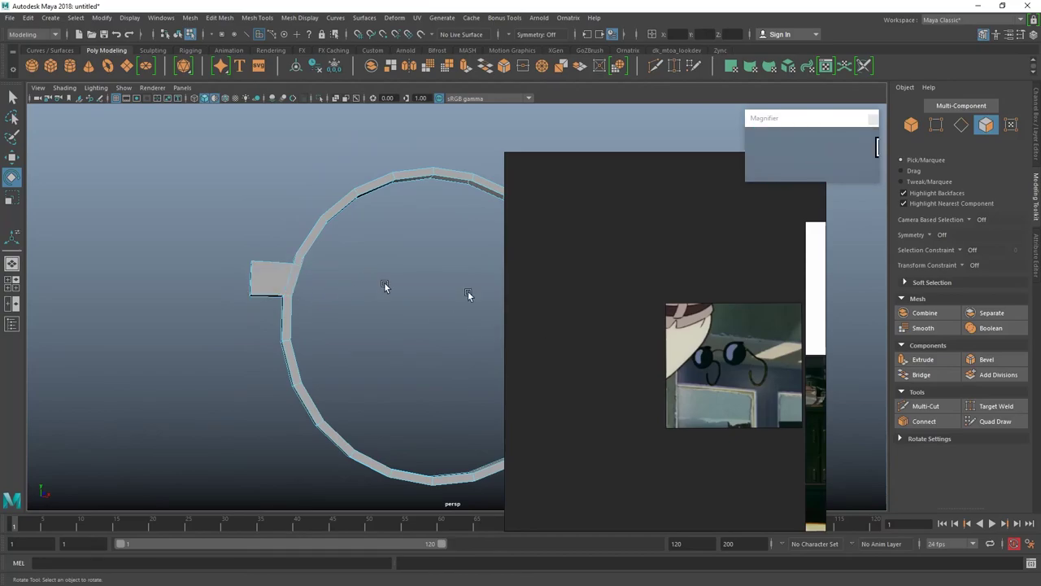
scroll(687, 333, down, 3)
scroll(688, 333, up, 2)
scroll(619, 366, up, 3)
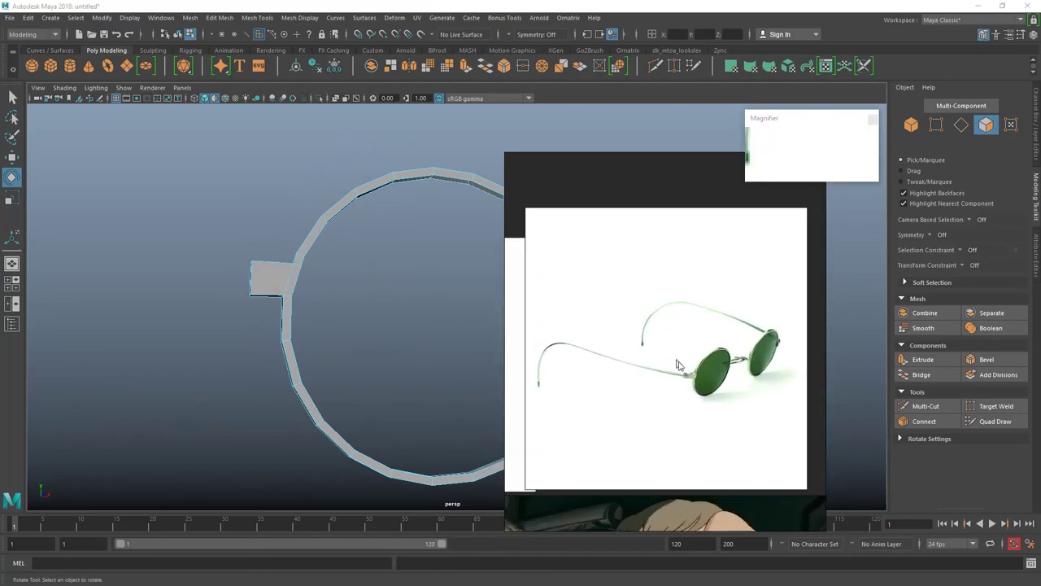
mouse_move(276, 325)
alt+mouse_down()
mouse_move(220, 290)
mouse_move(302, 285)
mouse_move(179, 263)
mouse_move(300, 278)
mouse_move(358, 263)
alt+mouse_up()
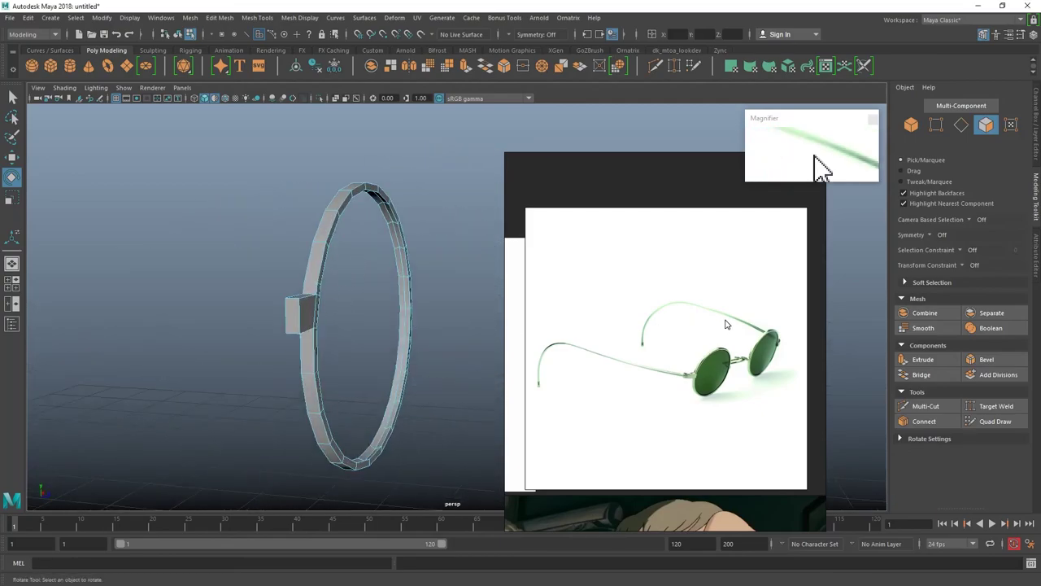
Select a face on the hinge block and slide it sideways along X.
click(335, 363)
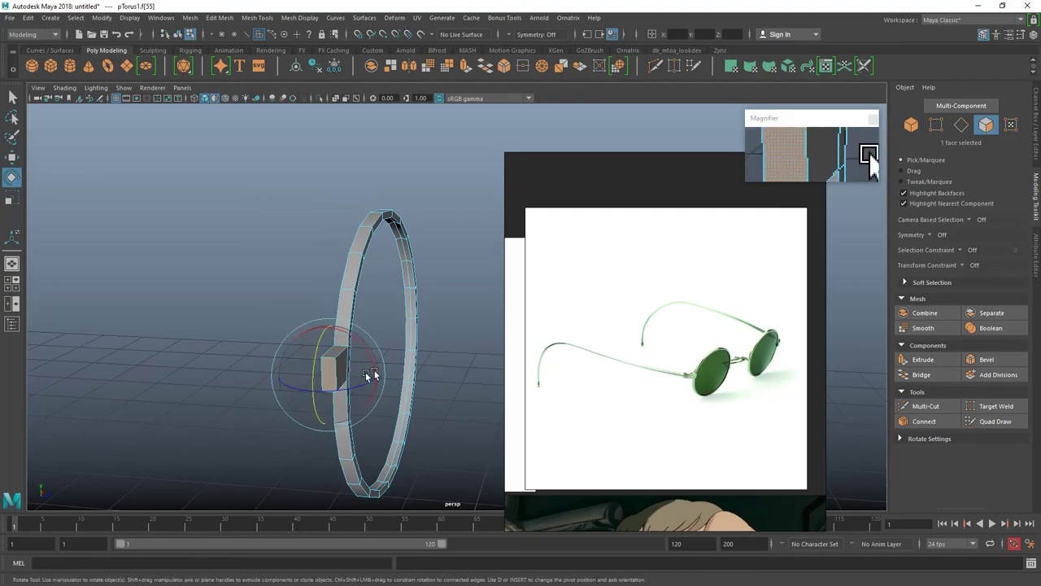
mouse_move(335, 364)
alt+mouse_down()
mouse_move(293, 353)
mouse_move(490, 349)
alt+mouse_up()
key(r)
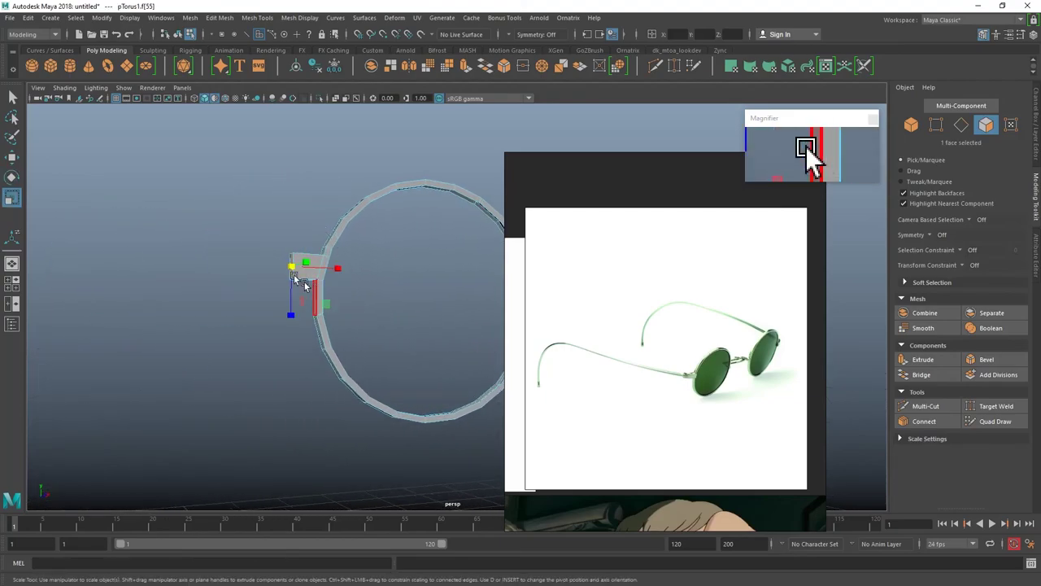
key(w)
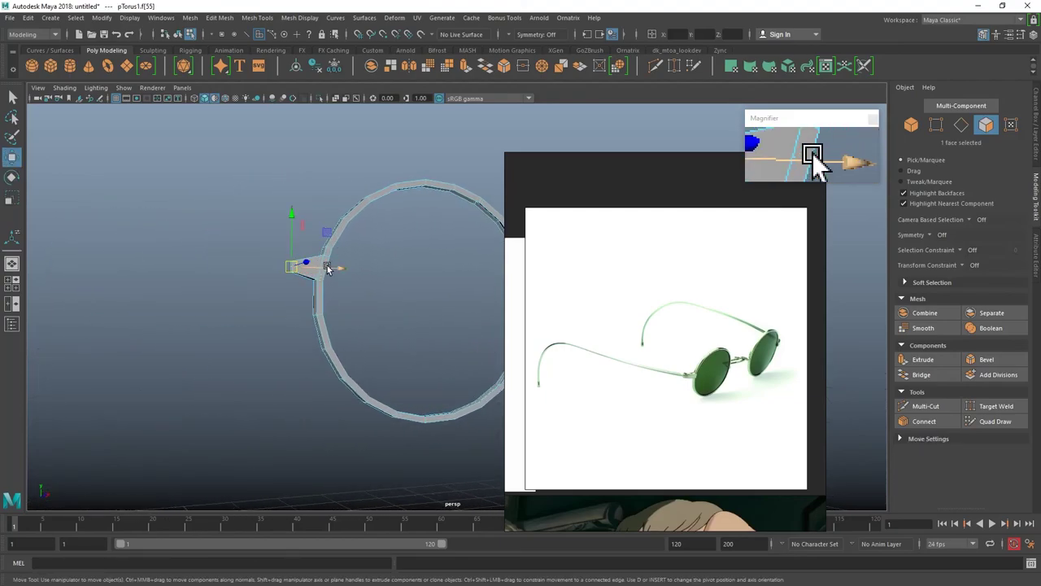
drag(350, 270, 329, 273)
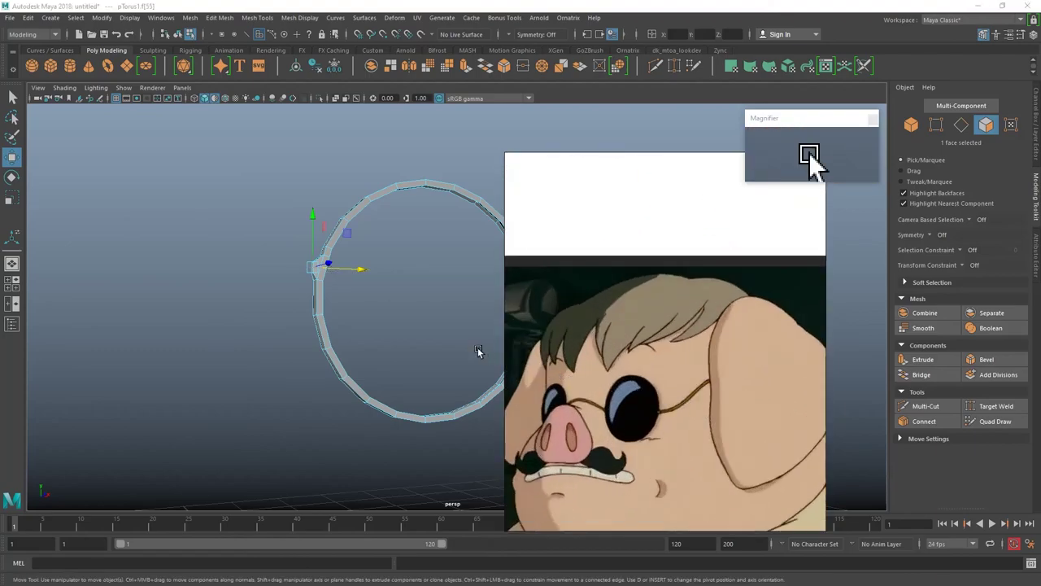
scroll(330, 275, up, 3)
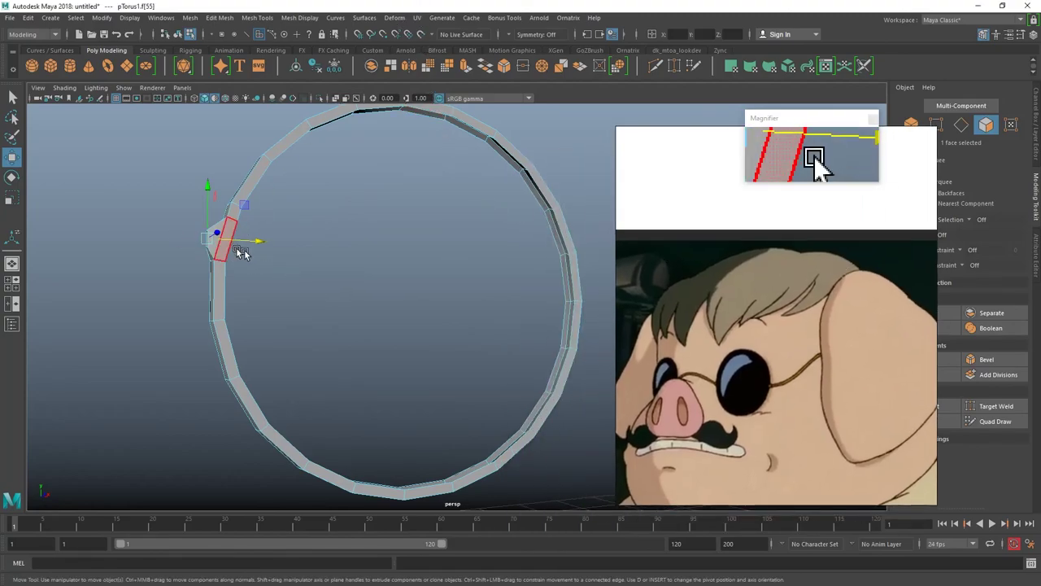
key(r)
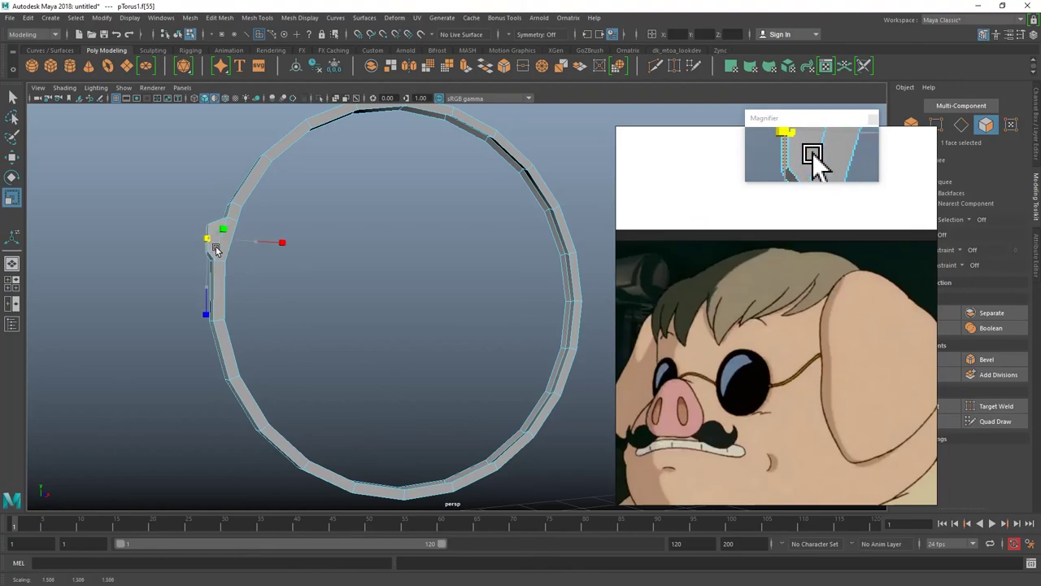
alt+drag(218, 252, 232, 248)
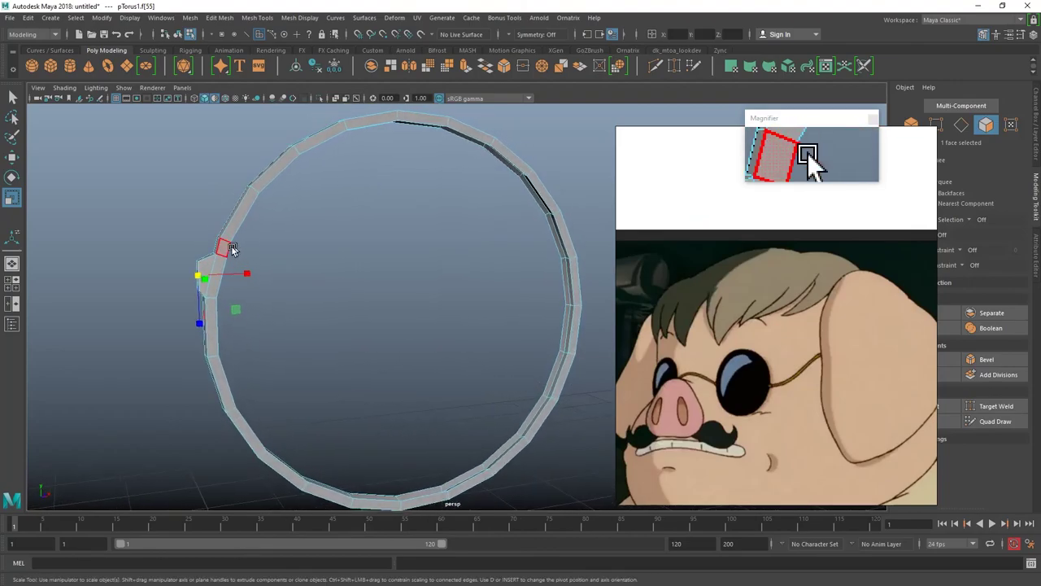
Select the hinge bump's edges, lower them along Y and slide them along X.
key(w)
double_click(223, 259)
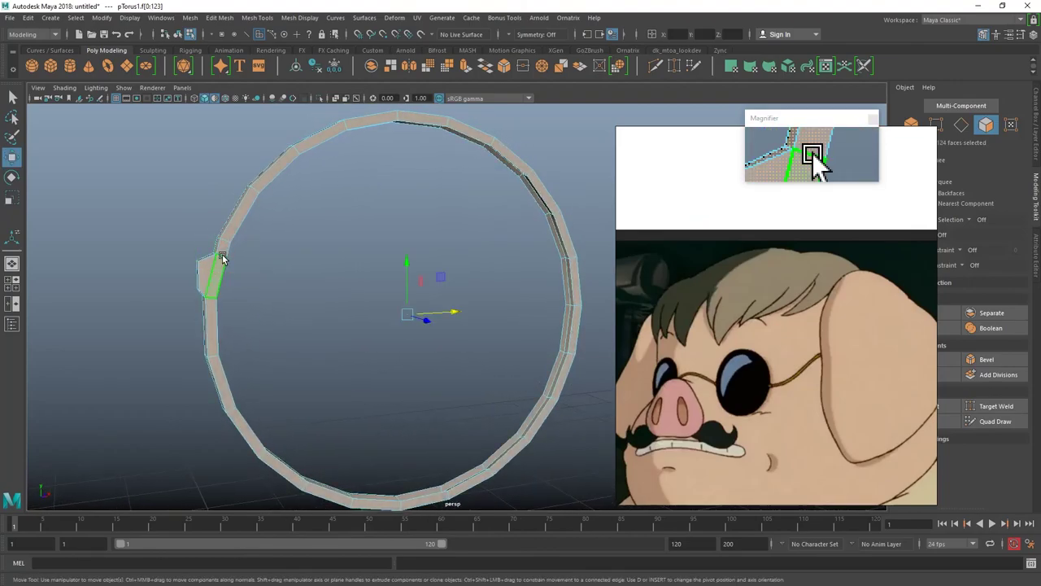
mouse_move(224, 259)
right_down()
mouse_move(223, 244)
mouse_move(302, 286)
mouse_move(408, 285)
right_up()
click(223, 259)
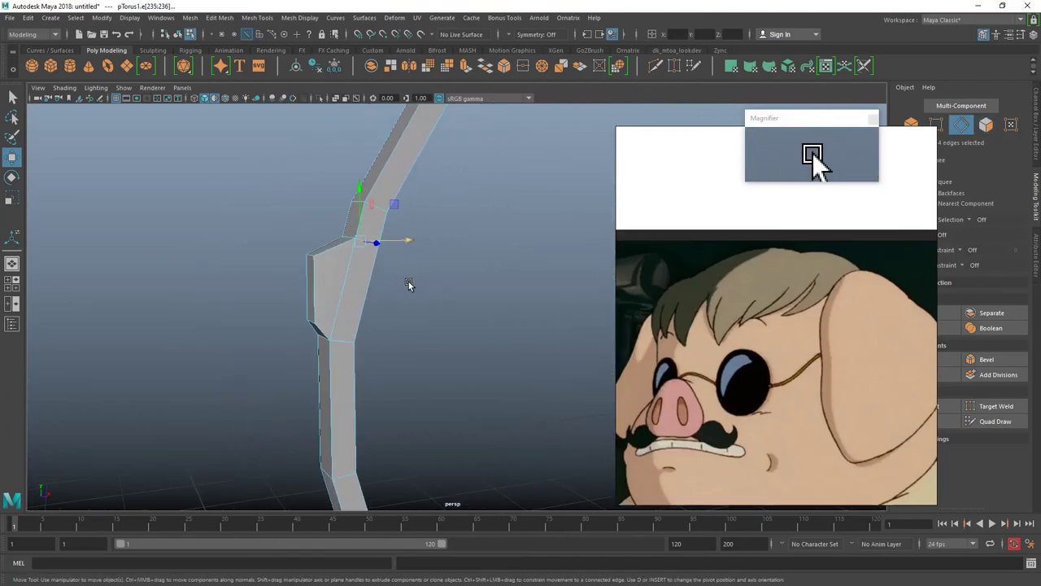
alt+drag(360, 245, 328, 243)
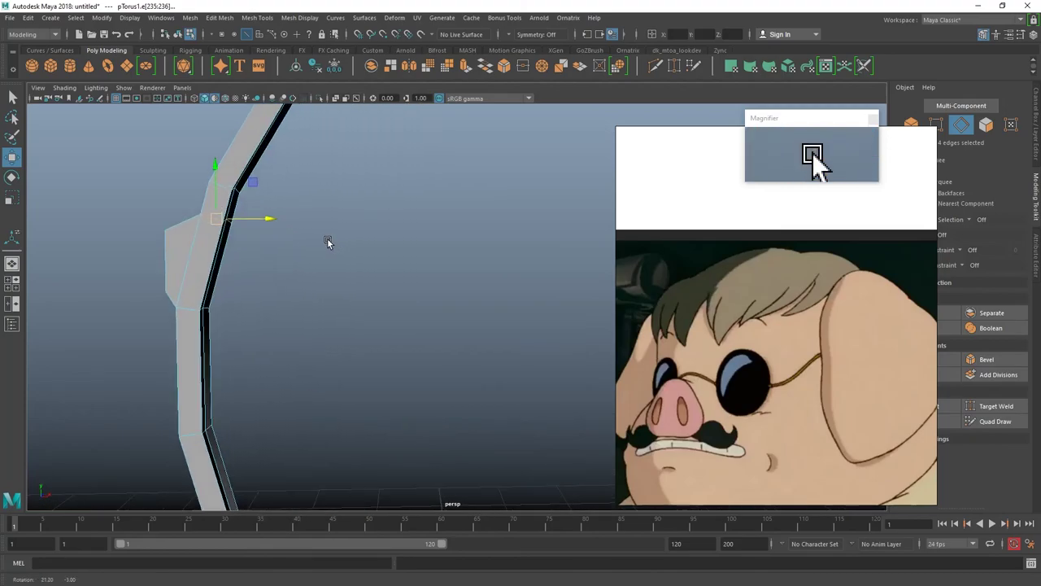
drag(216, 175, 215, 194)
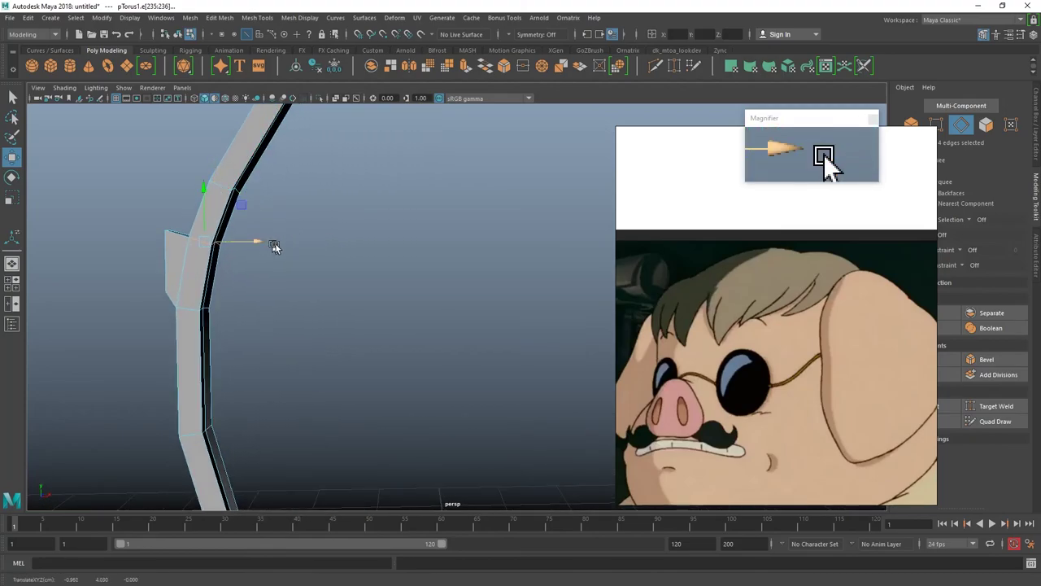
mouse_move(275, 247)
mouse_down()
mouse_move(309, 252)
mouse_move(311, 282)
mouse_move(359, 277)
mouse_up()
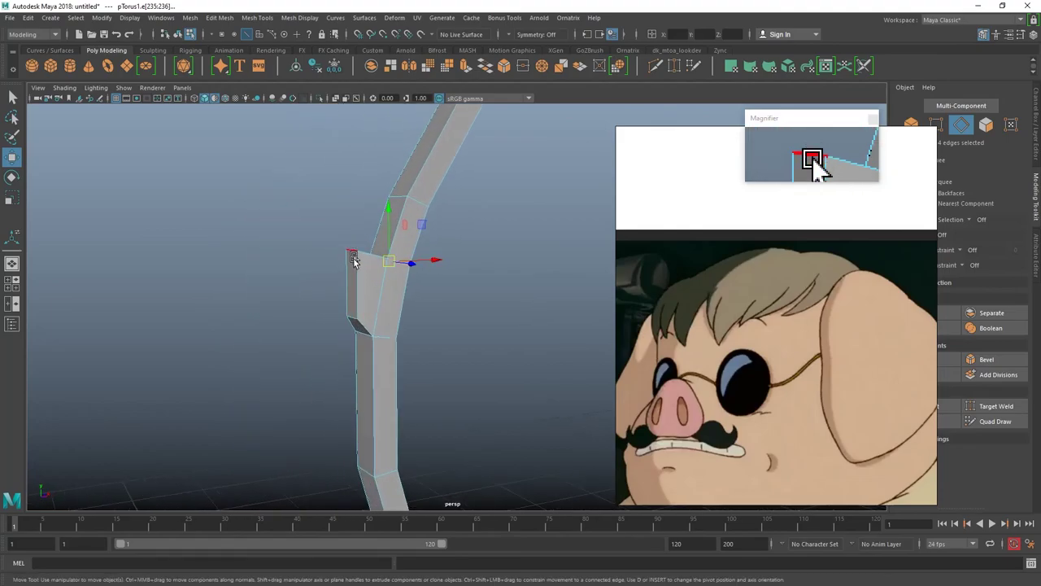
Select the bump's outer face, shift it along X and extrude it.
right_click(354, 261)
click(358, 293)
click(349, 290)
alt+drag(348, 290, 234, 250)
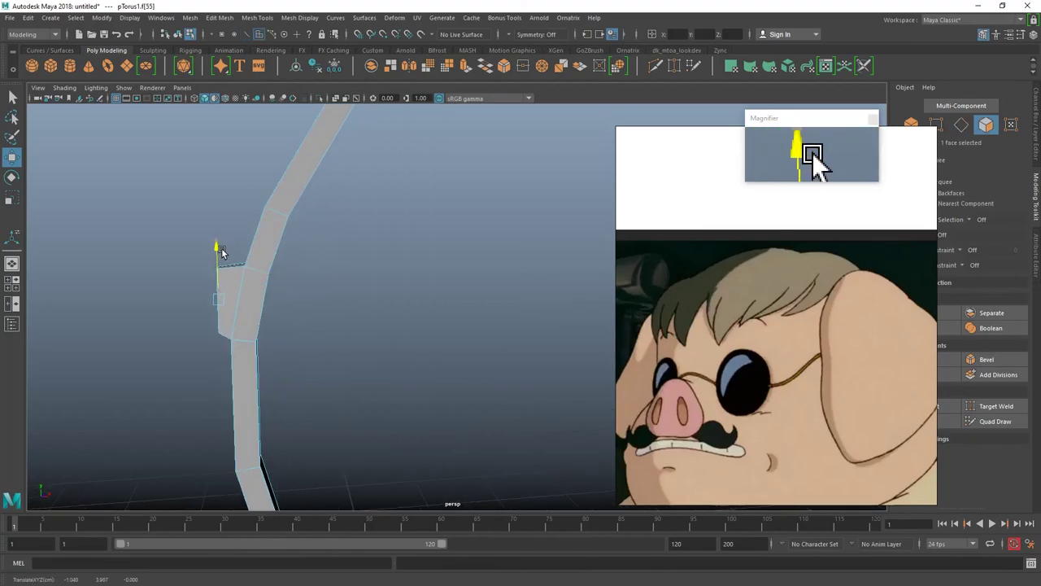
key(r)
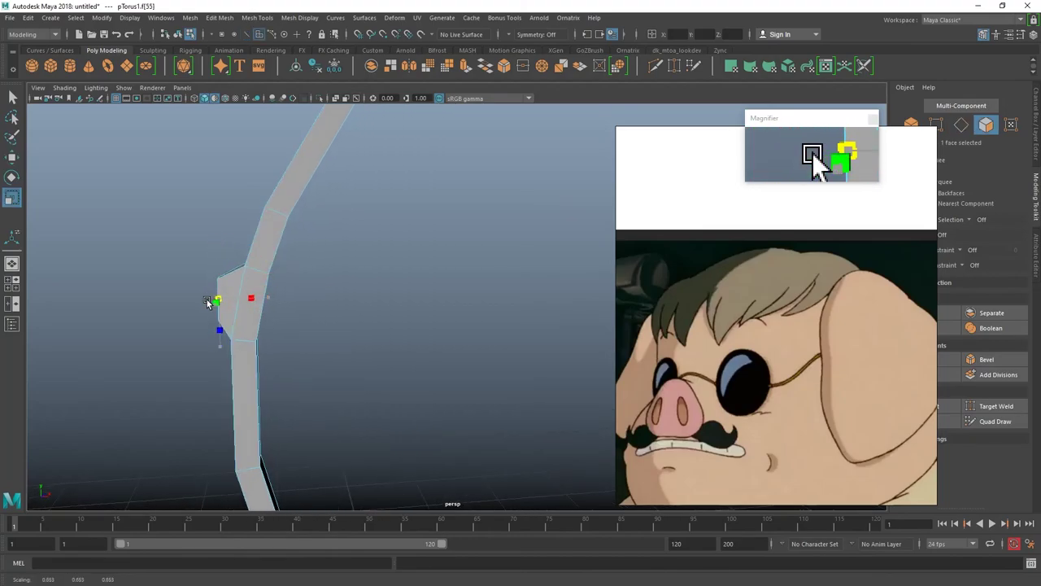
key(w)
drag(232, 297, 258, 298)
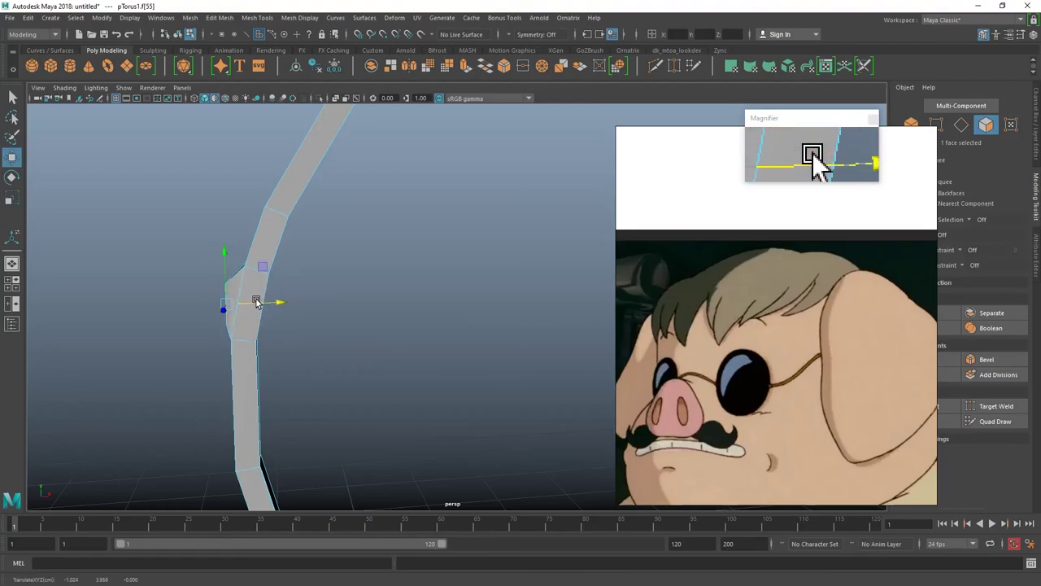
key(ctrl+e)
Pull the extruded face out to the left, then fine-tune the stub's end face along X.
drag(192, 300, 109, 306)
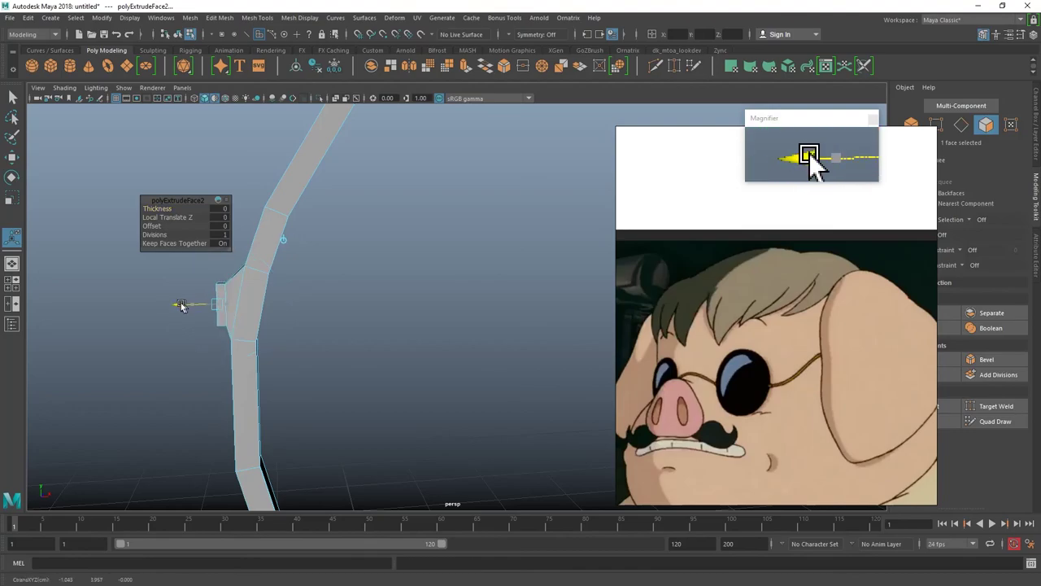
scroll(109, 306, down, 5)
mouse_move(517, 367)
alt+mouse_down()
mouse_move(443, 362)
mouse_move(456, 357)
alt+mouse_up()
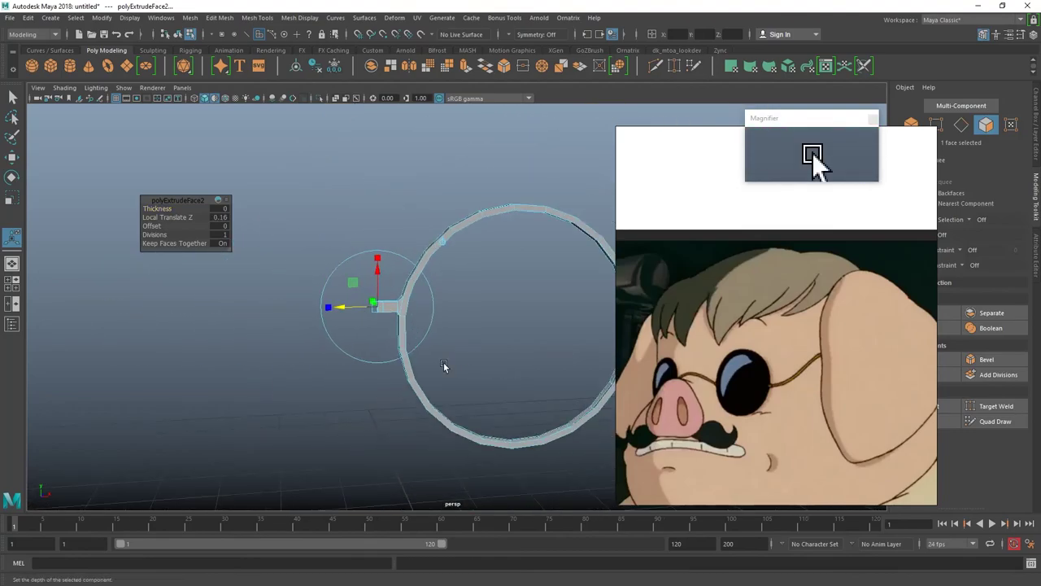
scroll(456, 357, up, 2)
scroll(457, 357, up, 2)
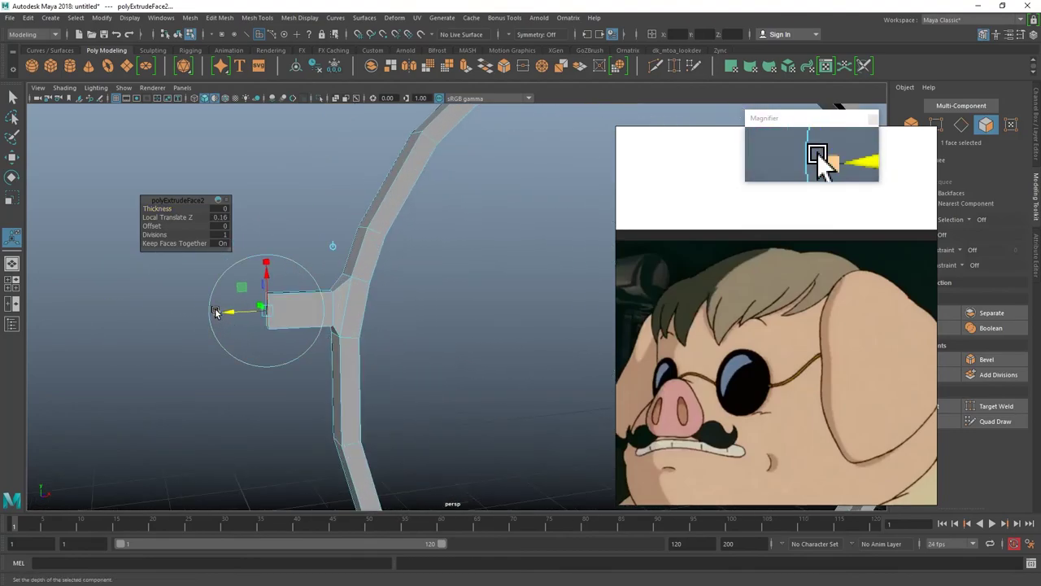
key(w)
scroll(486, 356, down, 3)
mouse_move(486, 355)
alt+mouse_down()
mouse_move(497, 349)
mouse_move(410, 352)
mouse_move(467, 344)
alt+mouse_up()
scroll(428, 325, up, 3)
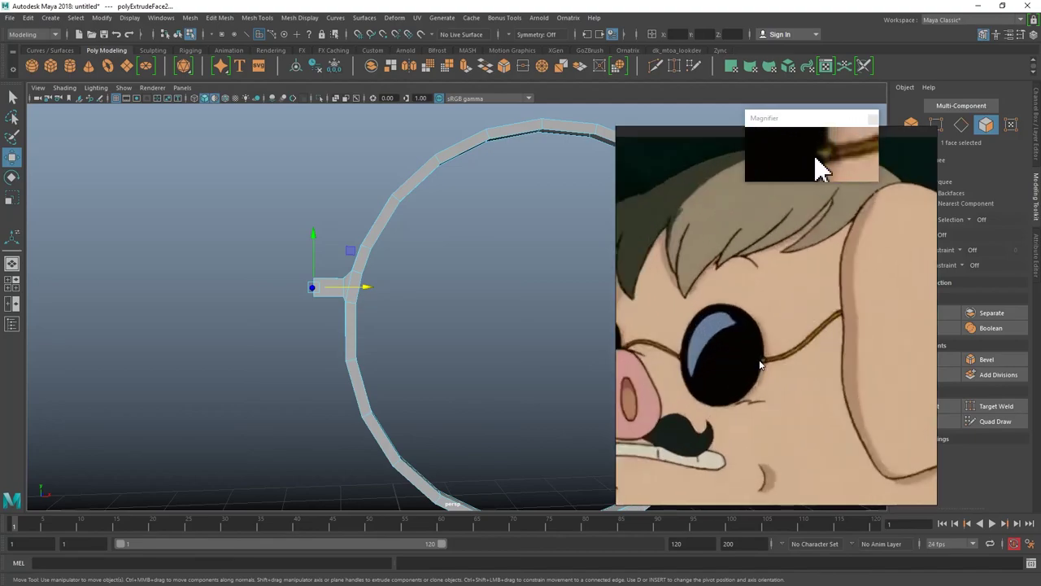
drag(367, 287, 397, 288)
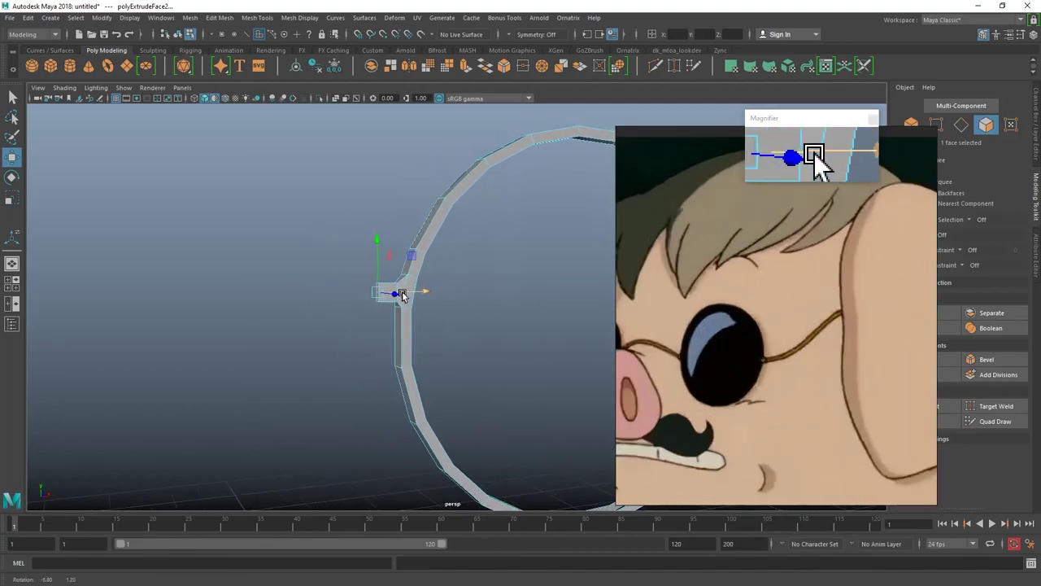
scroll(415, 293, up, 3)
alt+middle_drag(415, 294, 513, 317)
Extrude the stub's end face and shrink the new face slightly.
key(ctrl+e)
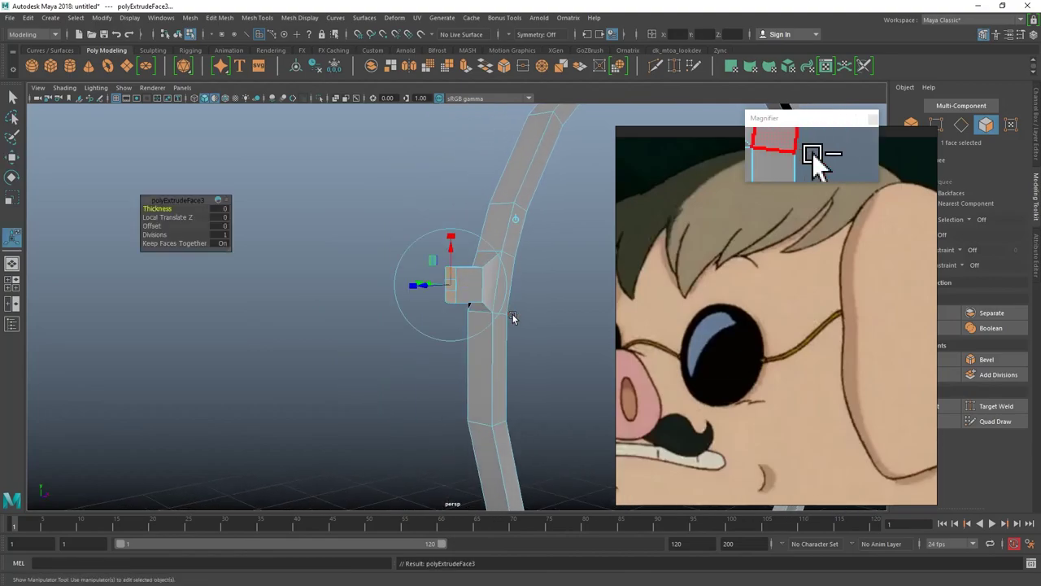
alt+drag(514, 318, 472, 293)
key(r)
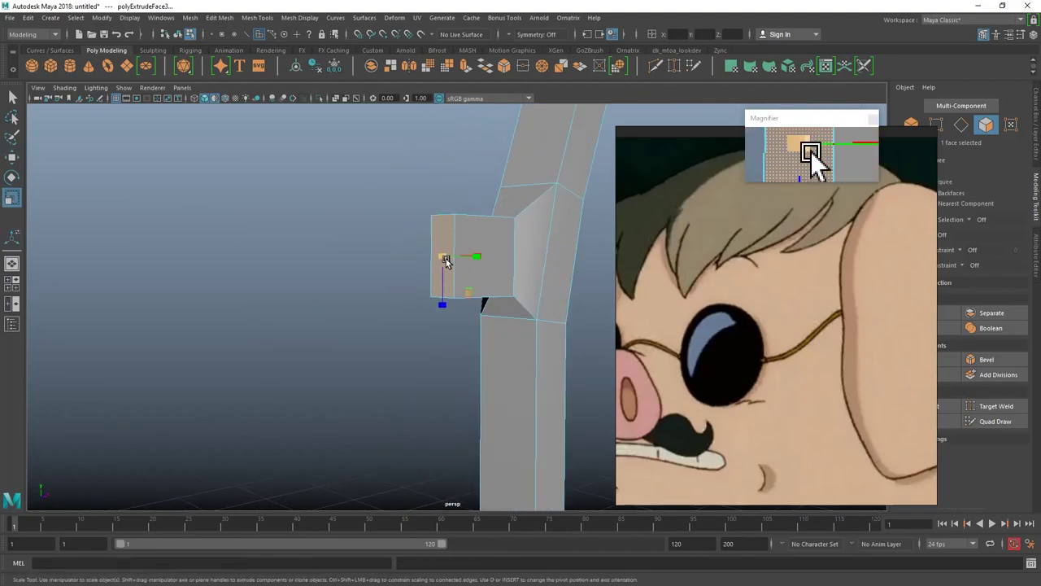
drag(445, 259, 413, 280)
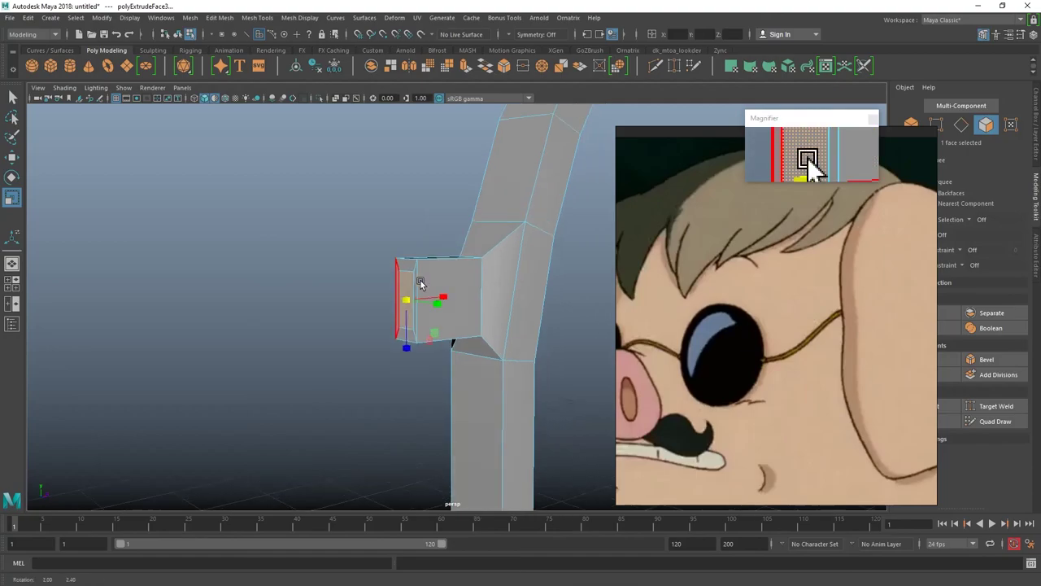
alt+drag(392, 315, 423, 315)
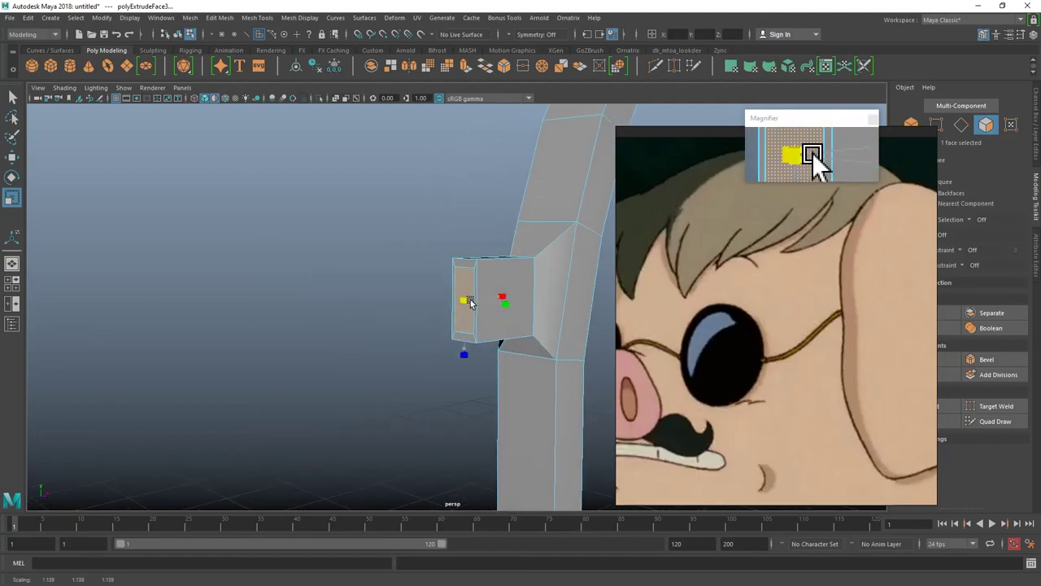
Extrude and scale the end face again for an inset border, then frame it.
key(ctrl+e)
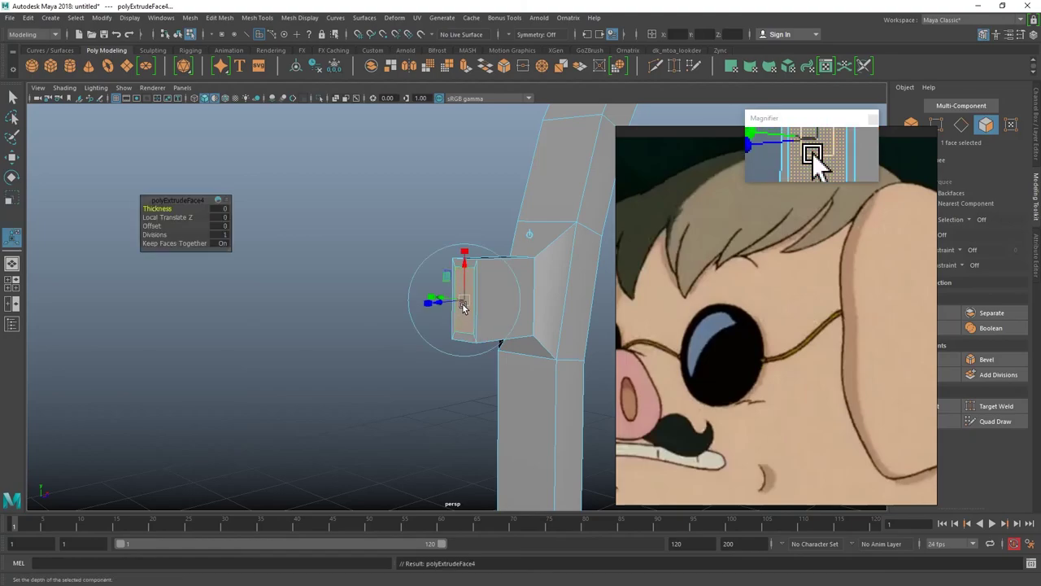
key(r)
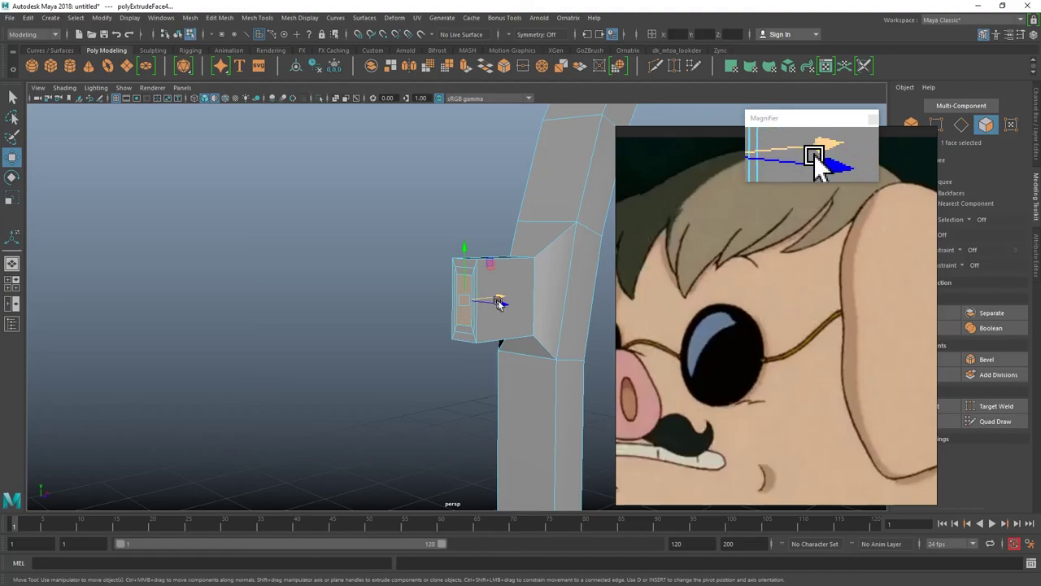
alt+drag(499, 302, 499, 320)
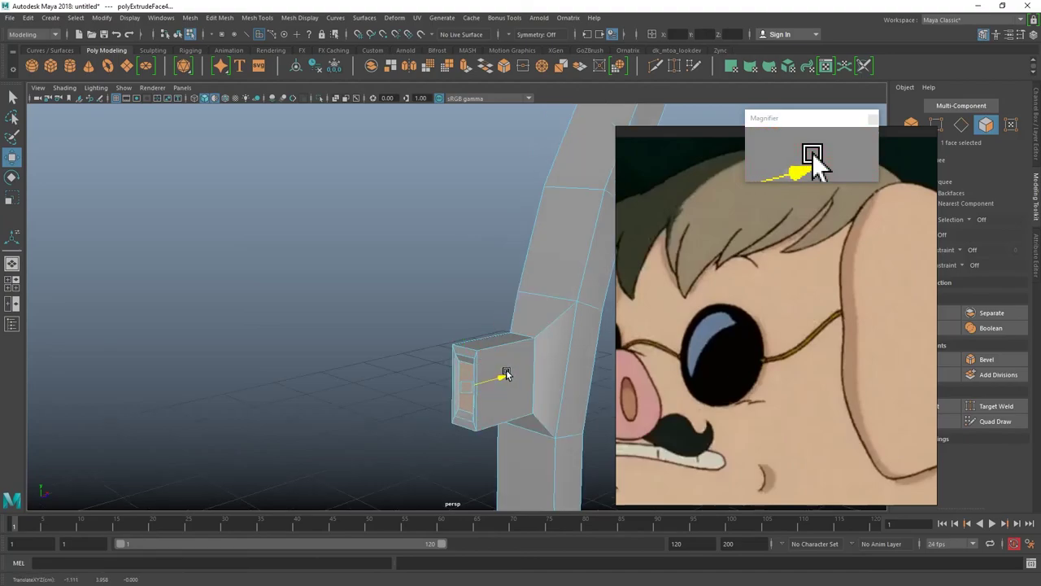
key(r)
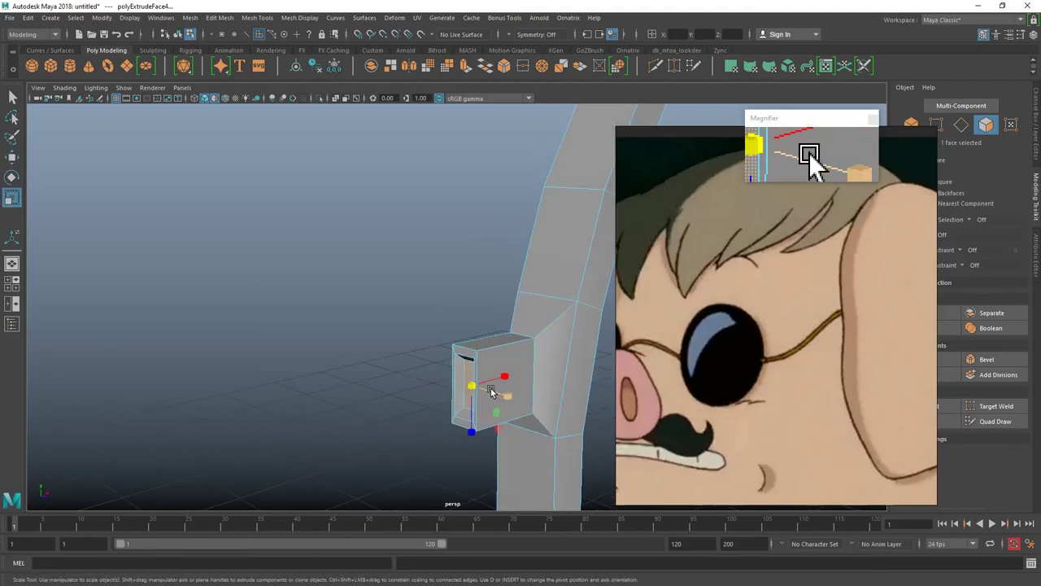
alt+drag(491, 393, 486, 316)
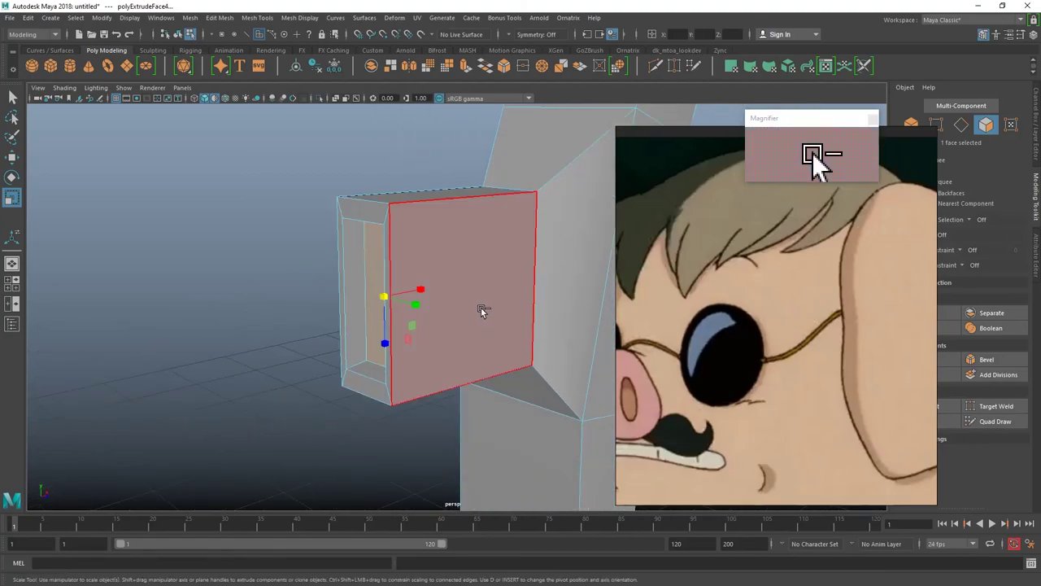
key(ctrl+e)
key(r)
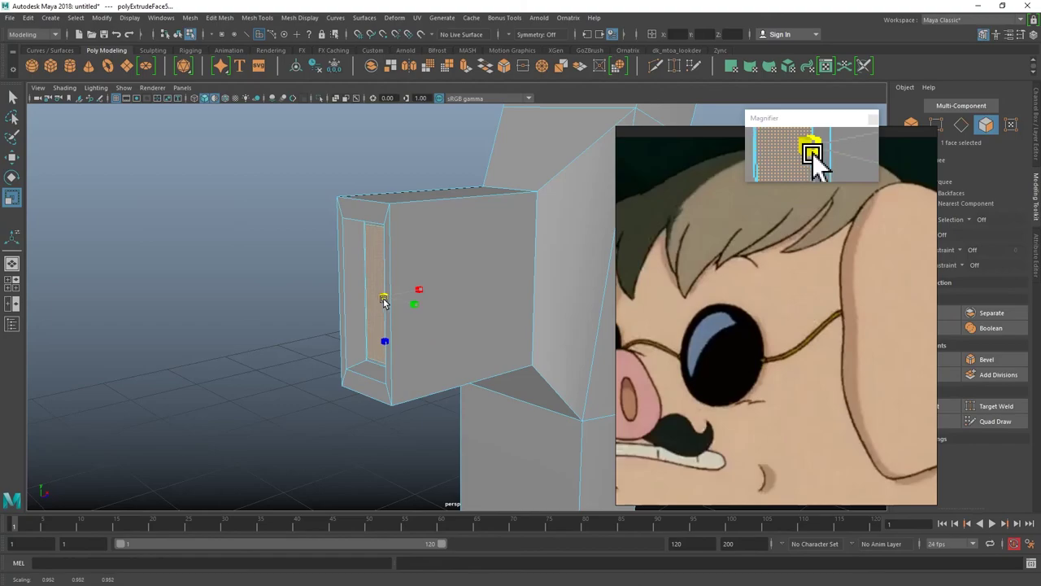
key(f)
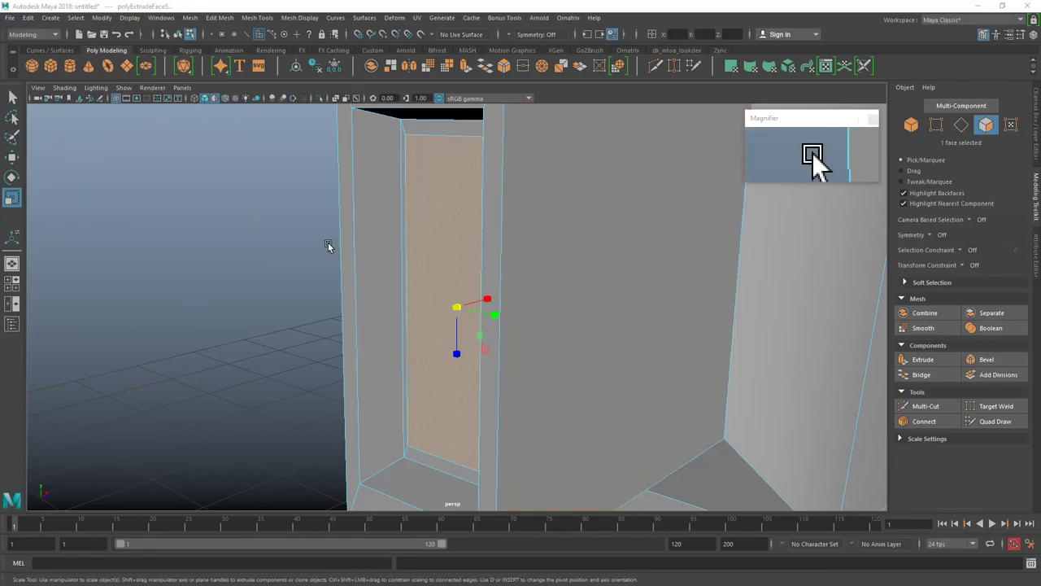
scroll(328, 246, down, 5)
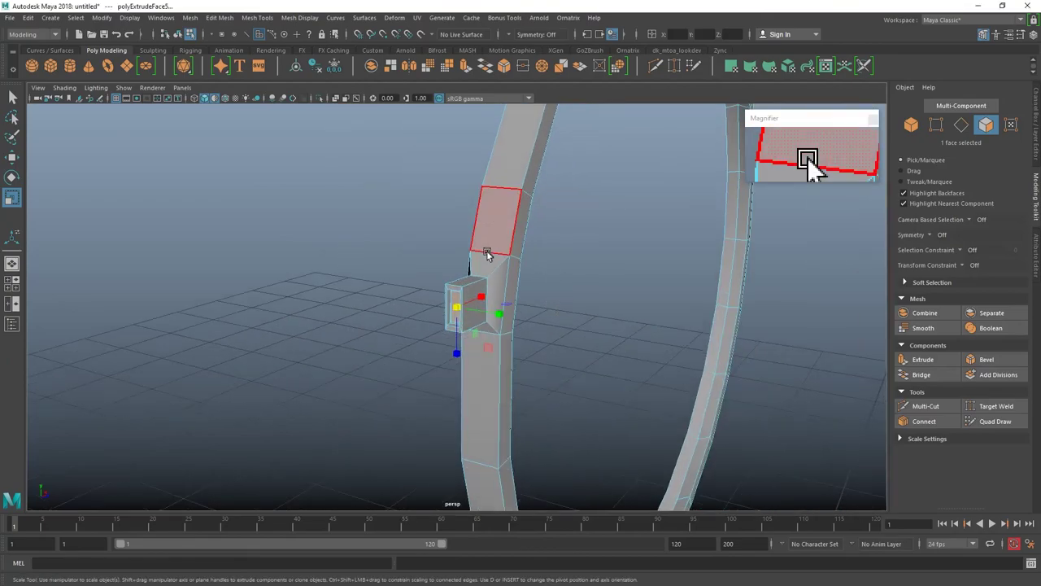
Clear the selection and pick the hinge's inner recessed face.
mouse_move(487, 254)
alt+mouse_down()
mouse_move(455, 330)
mouse_move(545, 363)
mouse_move(274, 349)
alt+mouse_up()
click(275, 349)
mouse_move(425, 353)
alt+mouse_down()
mouse_move(472, 359)
mouse_move(461, 352)
alt+mouse_up()
click(460, 338)
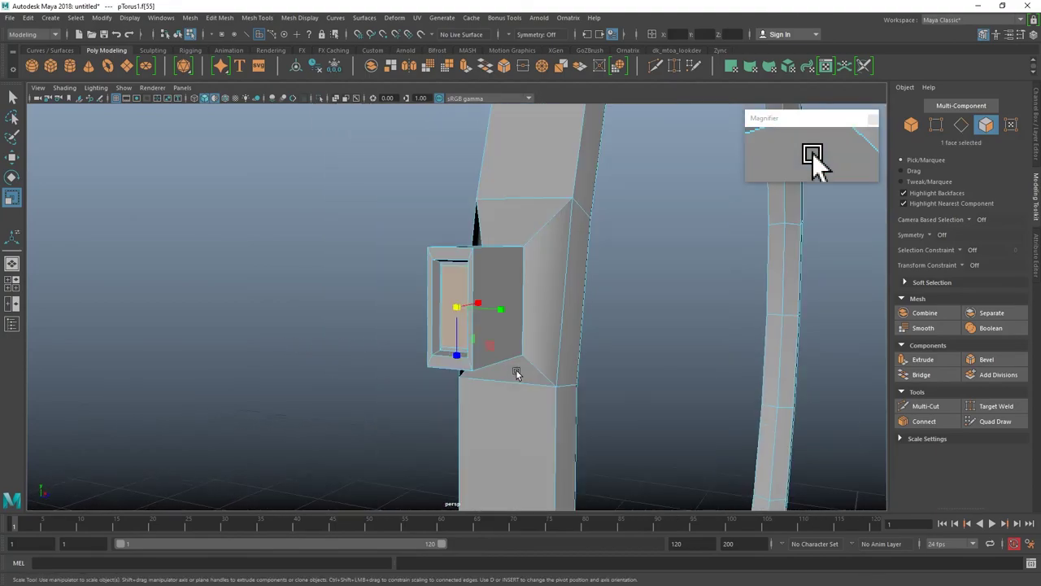
scroll(508, 362, up, 5)
scroll(534, 348, down, 4)
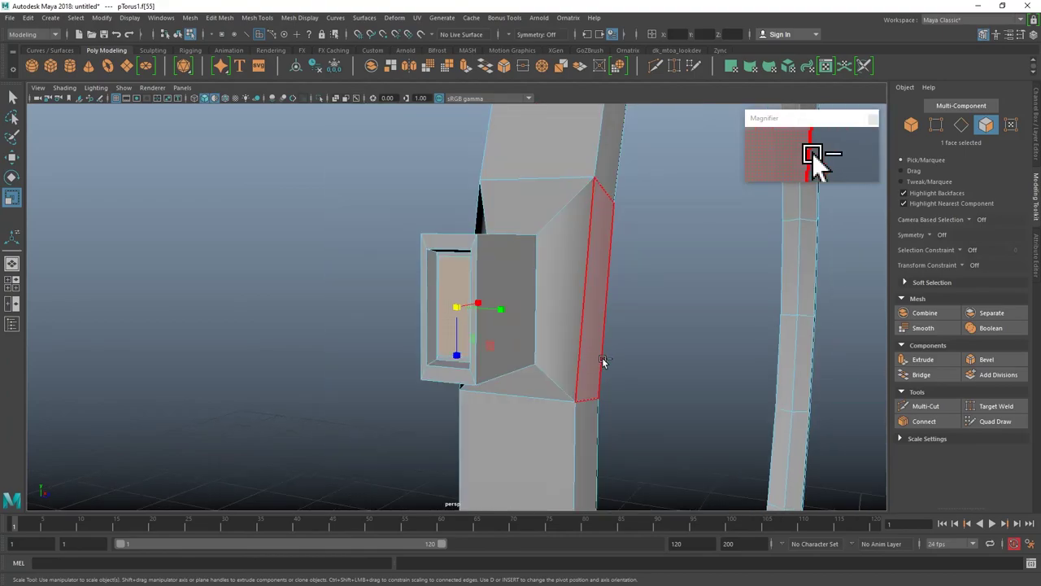
Undo a trial extrusion and scaling, then enlarge the inner face slightly.
key(ctrl+e)
mouse_move(518, 342)
alt+mouse_down()
mouse_move(493, 365)
mouse_move(498, 278)
mouse_move(388, 336)
mouse_move(471, 304)
mouse_move(482, 282)
mouse_move(523, 274)
mouse_move(515, 282)
alt+mouse_up()
key(ctrl+z)
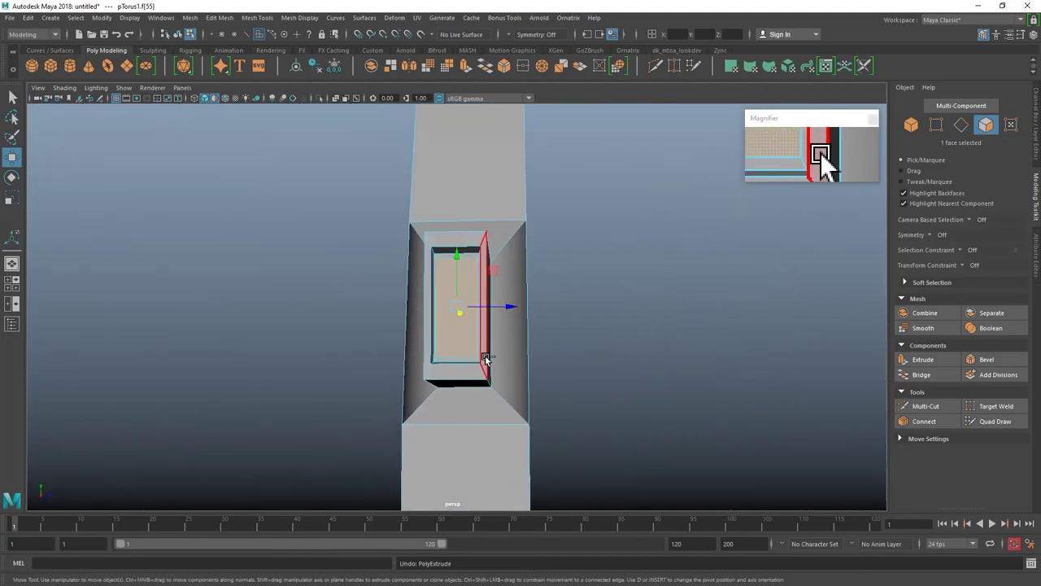
key(ctrl+z)
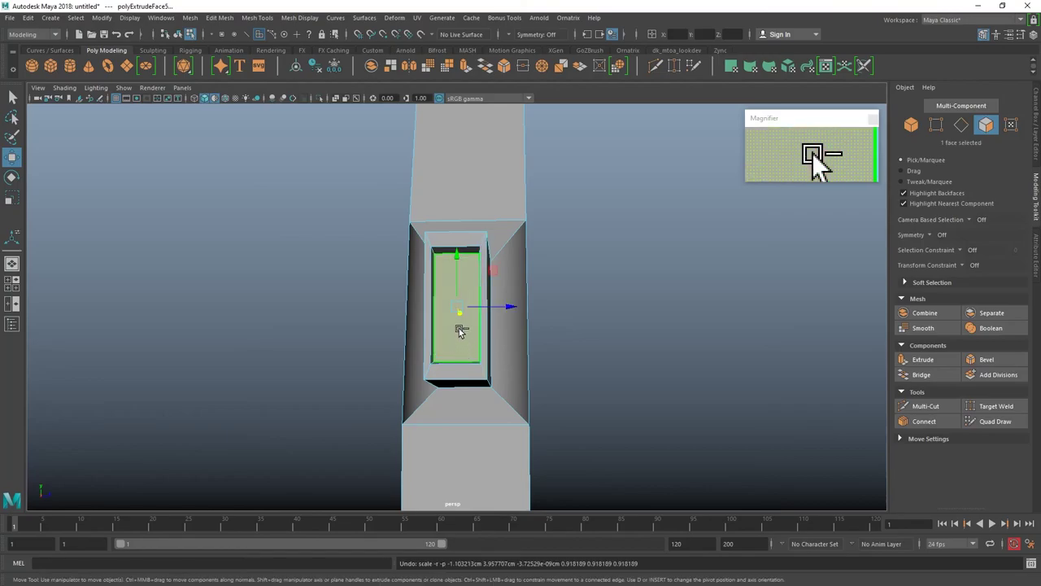
key(r)
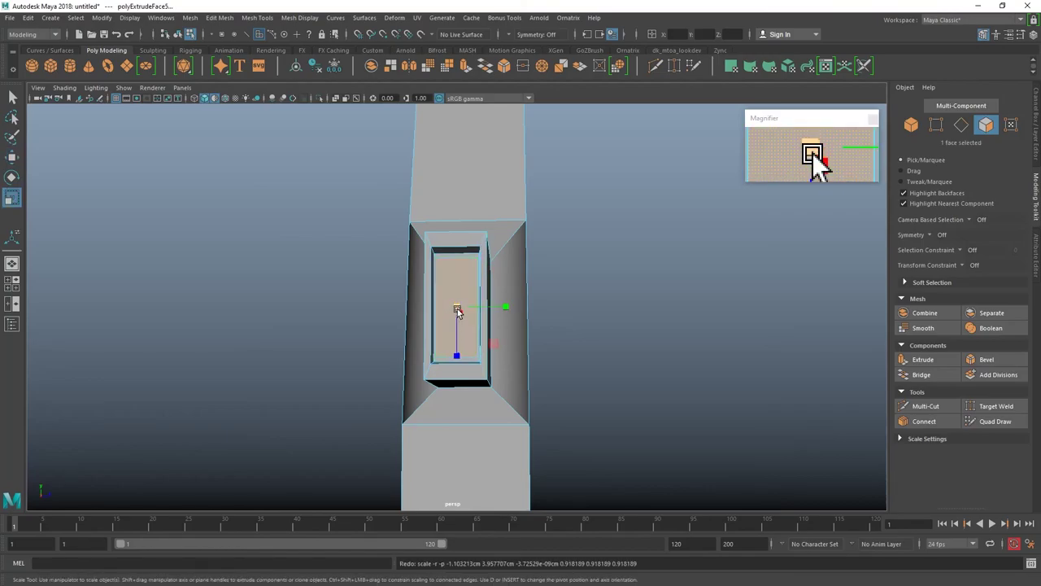
drag(457, 310, 460, 312)
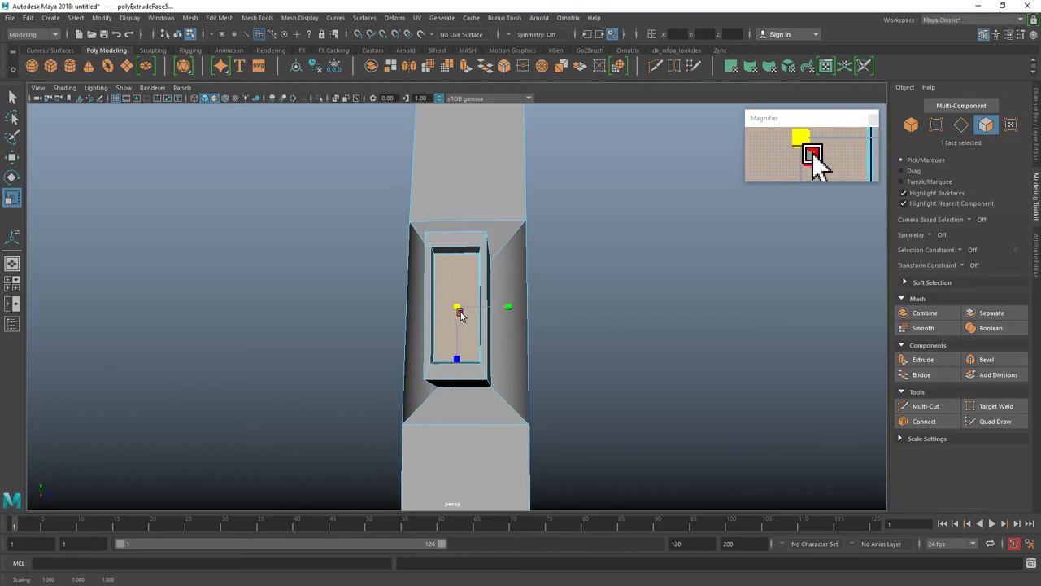
Extrude the inner face again and pull it outward from the rim.
key(ctrl+e)
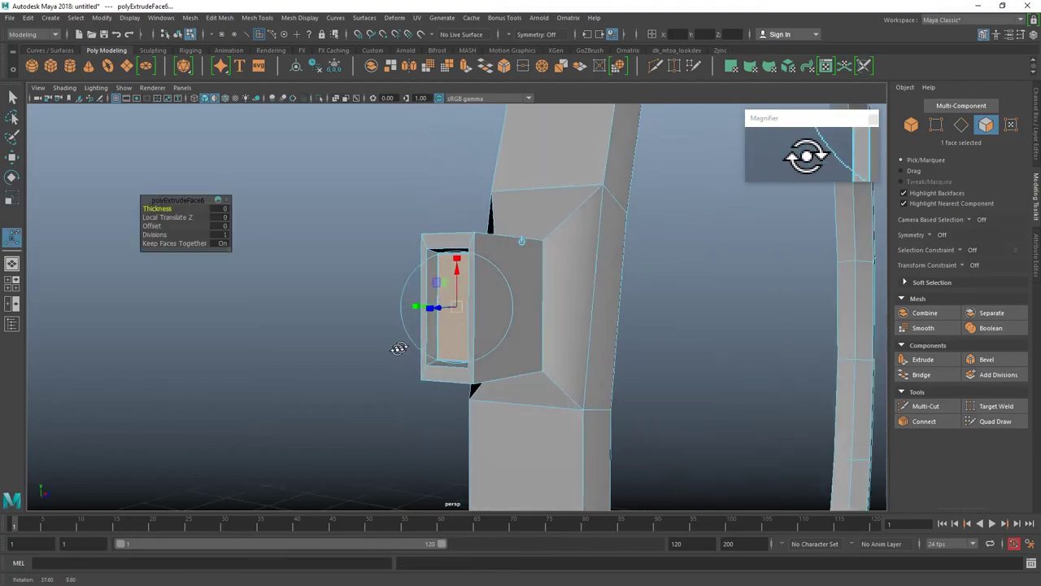
alt+drag(452, 309, 437, 344)
key(w)
drag(482, 300, 372, 349)
scroll(414, 353, down, 3)
alt+drag(481, 364, 478, 329)
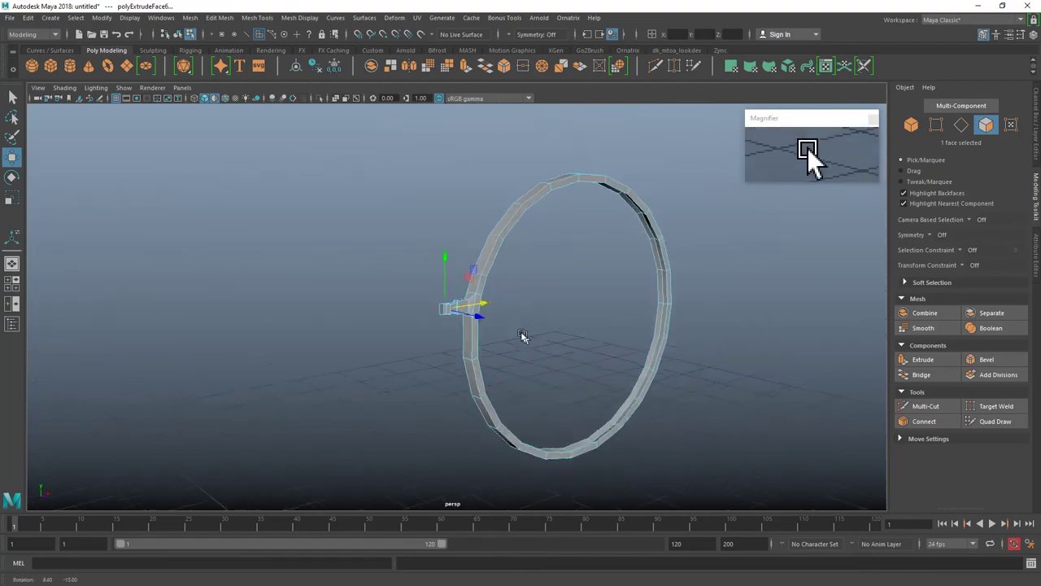
scroll(478, 328, up, 5)
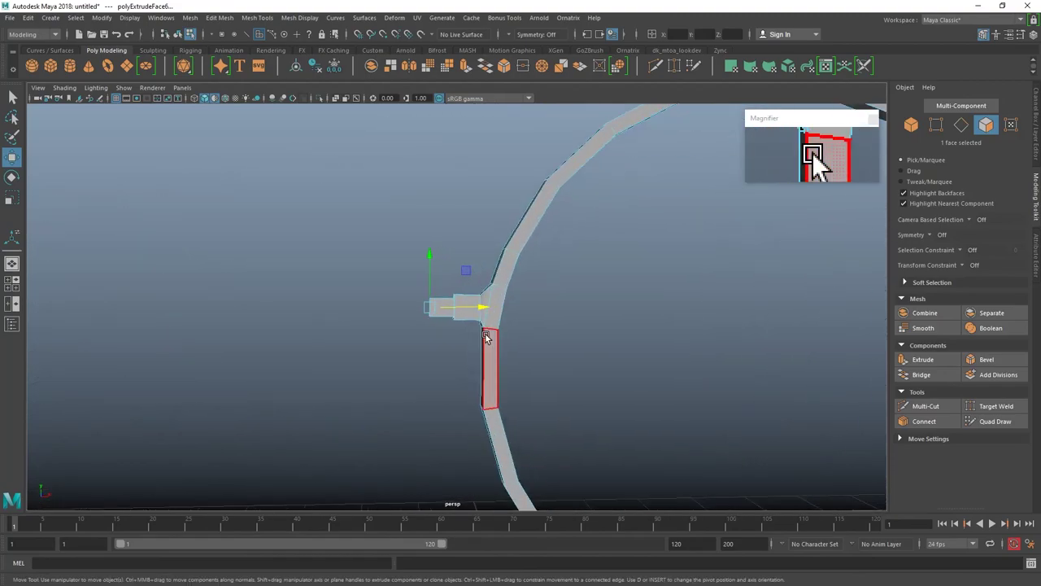
mouse_move(484, 333)
alt+mouse_down()
mouse_move(579, 344)
mouse_move(505, 344)
alt+mouse_up()
right_drag(502, 280, 552, 260)
key(3)
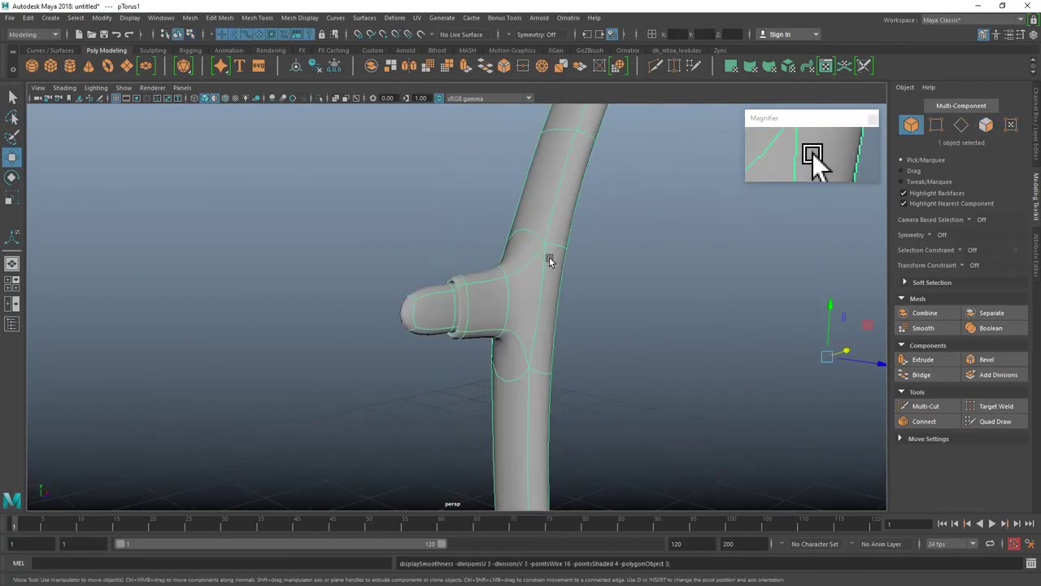
click(620, 287)
click(525, 309)
key(Delete)
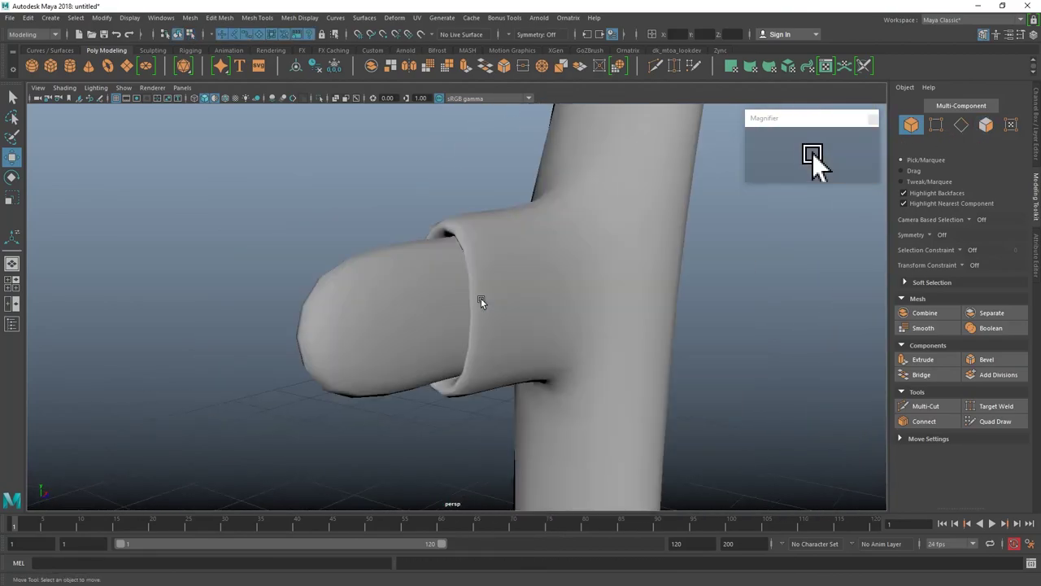
key(ctrl+z)
click(507, 309)
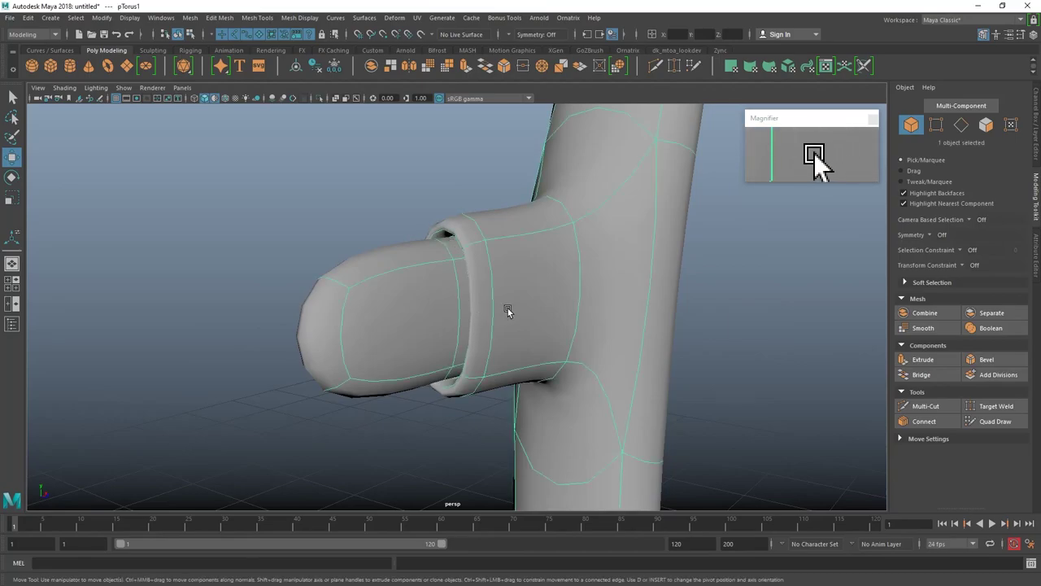
key(1)
click(524, 316)
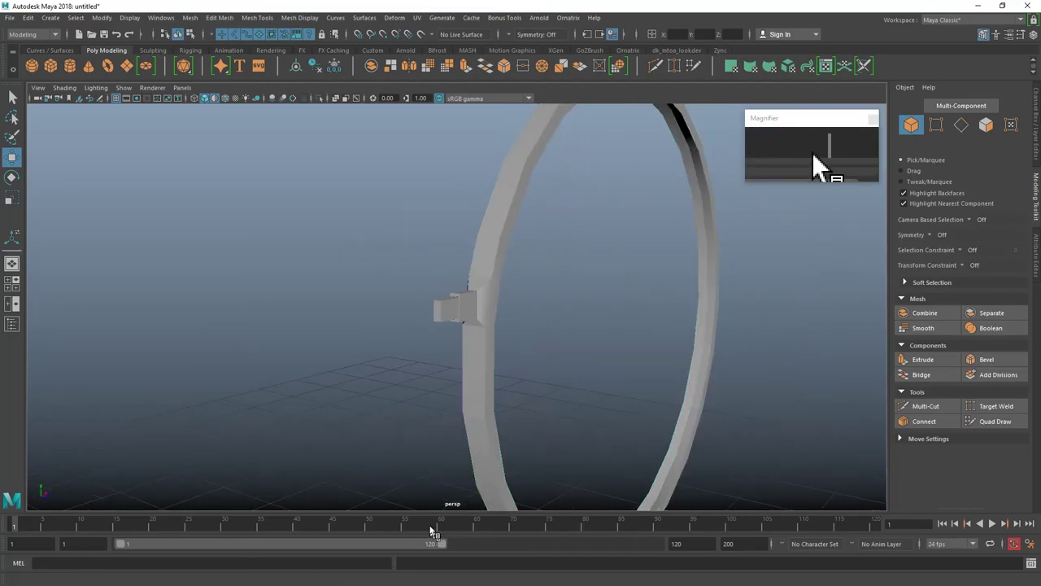
alt+drag(524, 314, 502, 342)
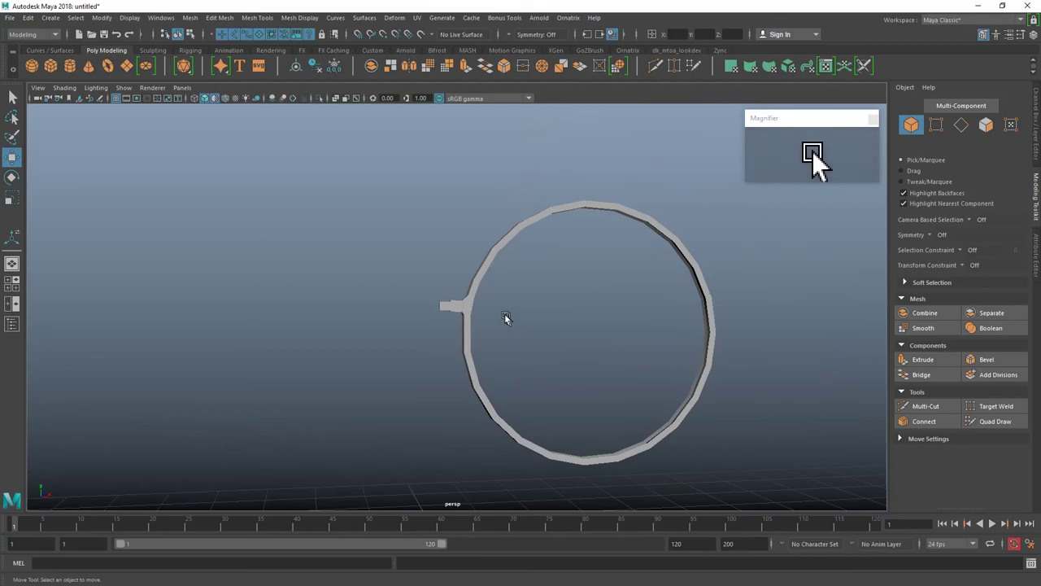
alt+right_drag(507, 312, 457, 308)
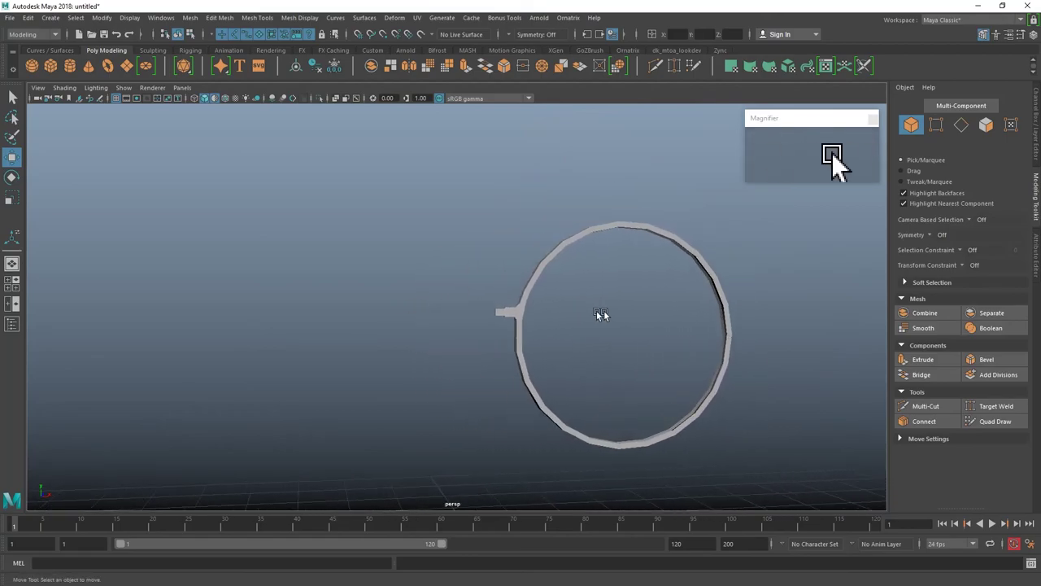
scroll(529, 328, up, 5)
click(561, 322)
right_drag(516, 276, 515, 321)
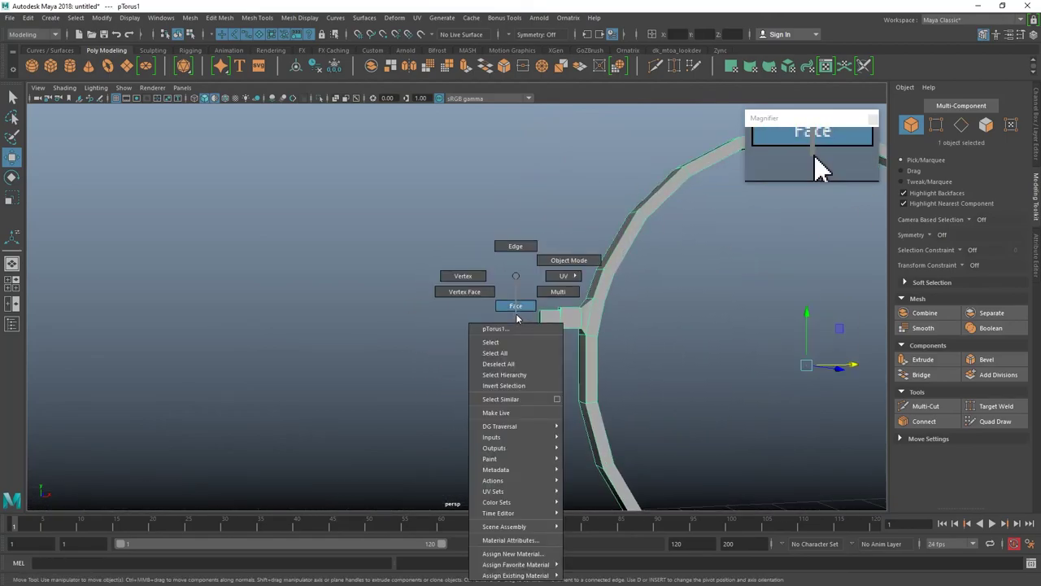
right_drag(524, 252, 525, 252)
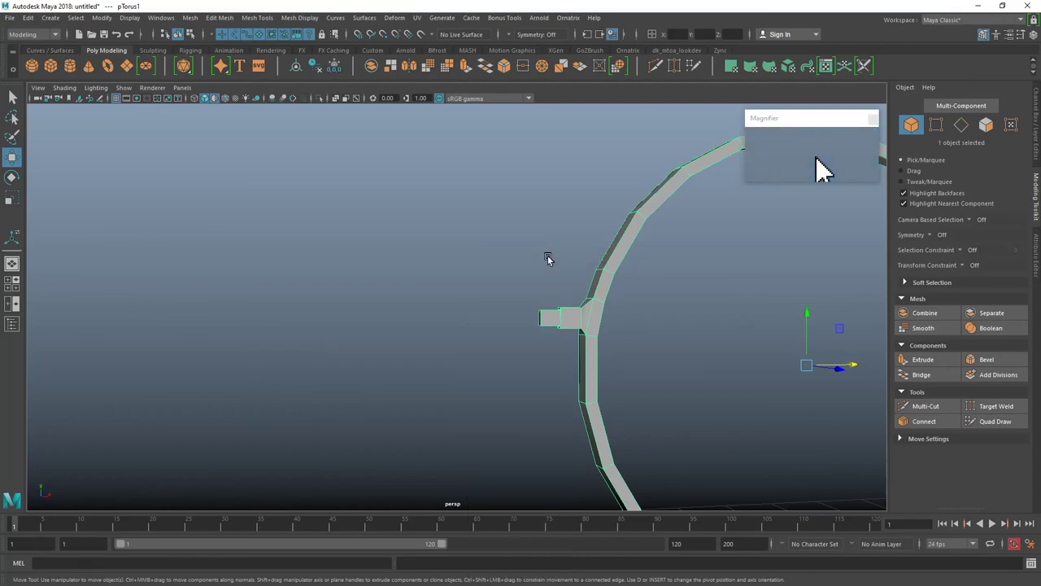
scroll(548, 255, down, 5)
alt+drag(548, 255, 679, 290)
scroll(510, 325, up, 5)
scroll(510, 325, down, 3)
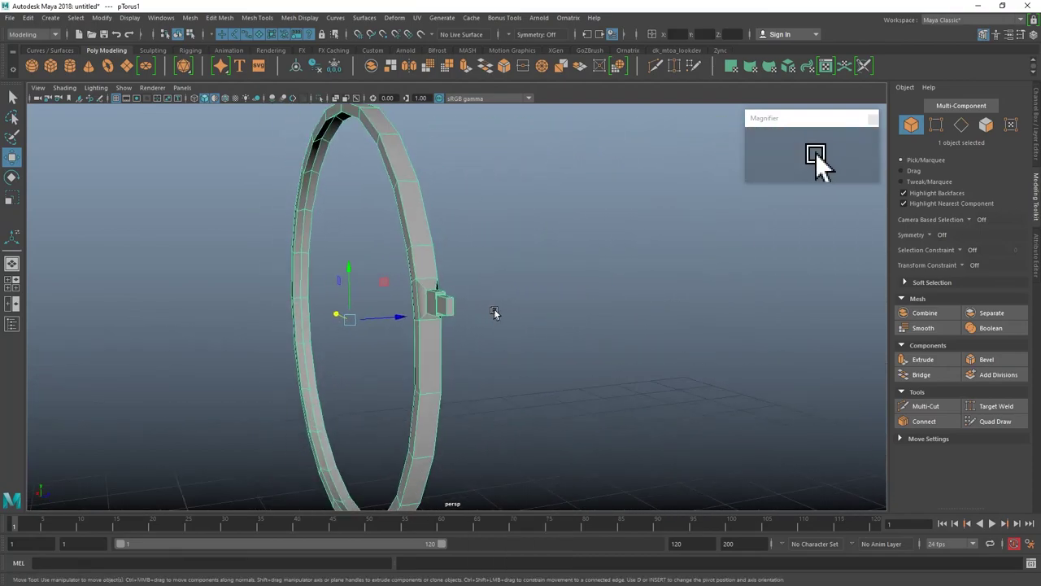
scroll(371, 307, up, 2)
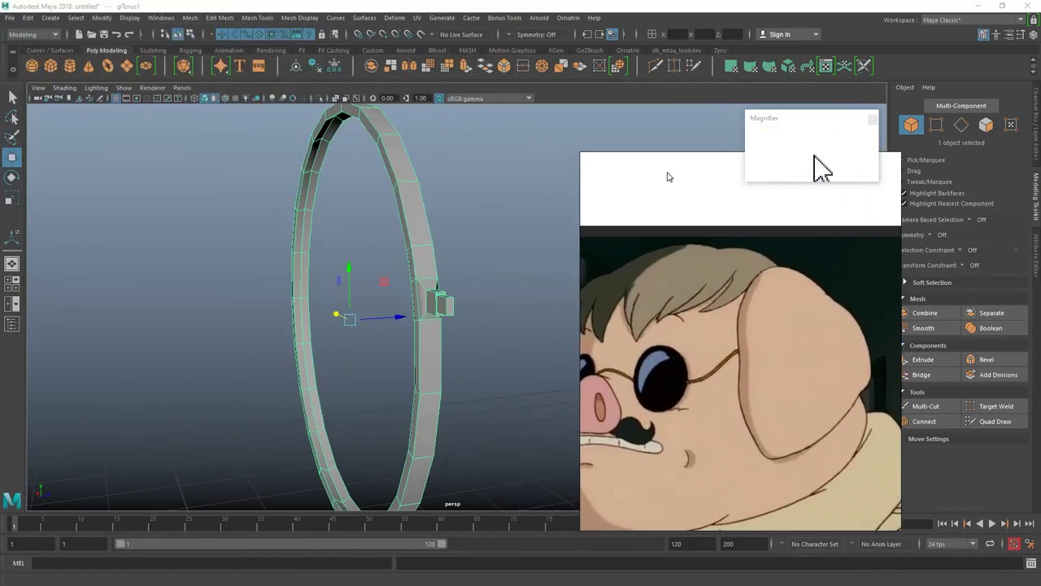
Switch to face mode and select the hinge block's end face.
mouse_move(488, 276)
alt+mouse_down()
mouse_move(428, 296)
mouse_move(455, 305)
alt+mouse_up()
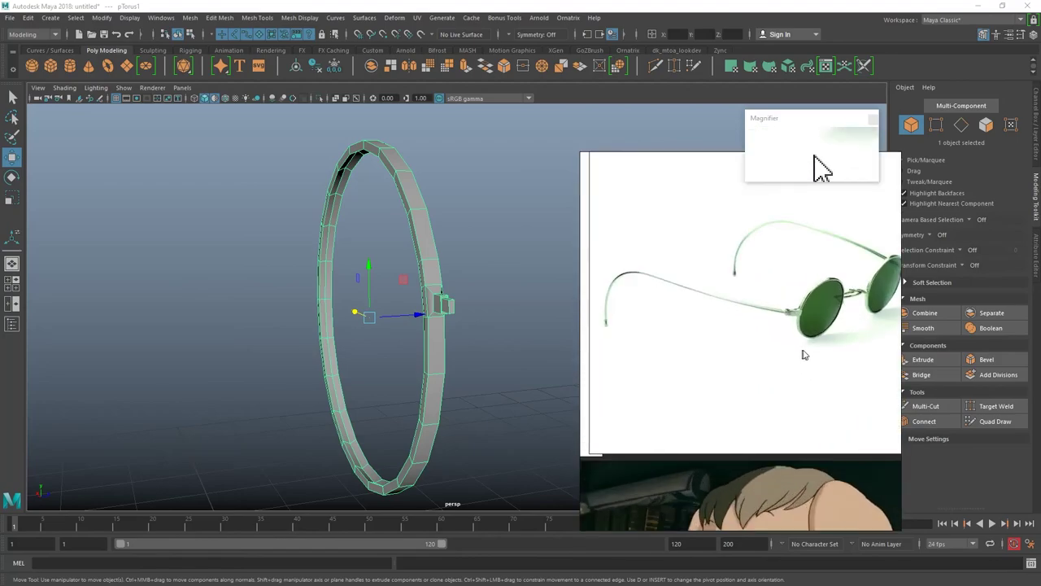
mouse_move(408, 339)
alt+mouse_down()
mouse_move(365, 345)
mouse_move(464, 260)
alt+mouse_up()
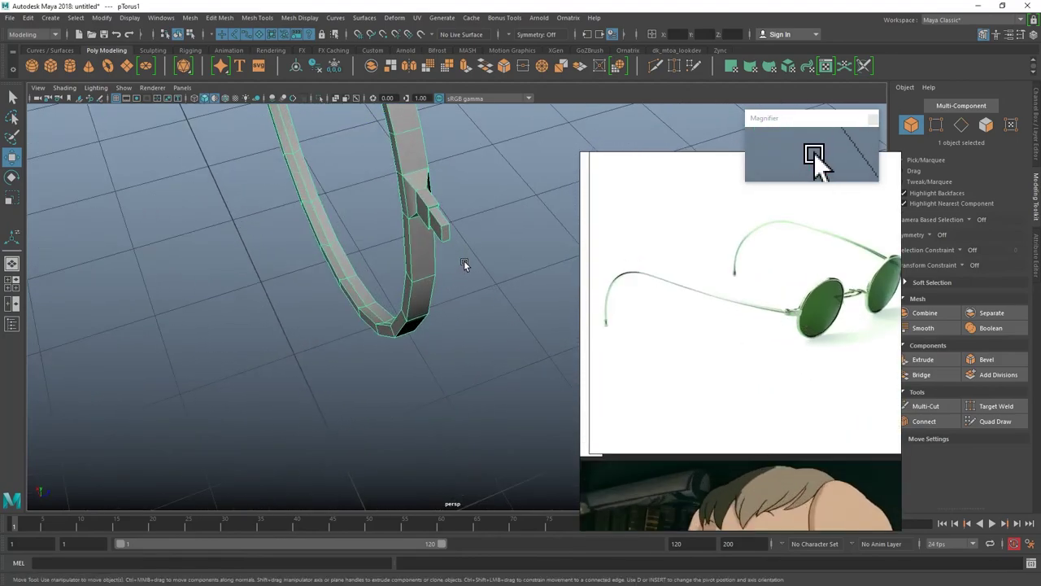
scroll(465, 260, up, 2)
right_drag(438, 193, 480, 178)
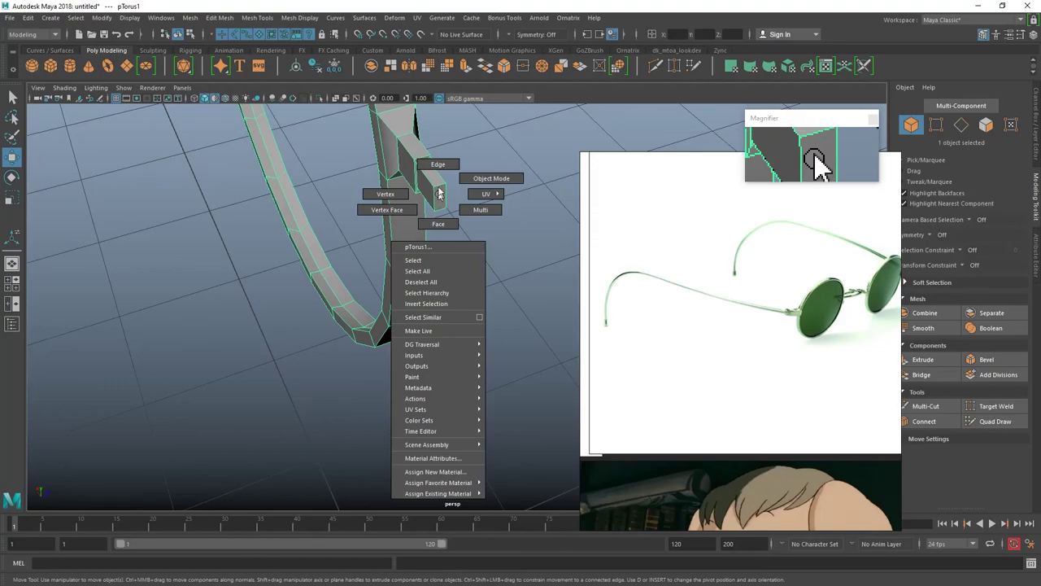
right_drag(442, 215, 448, 229)
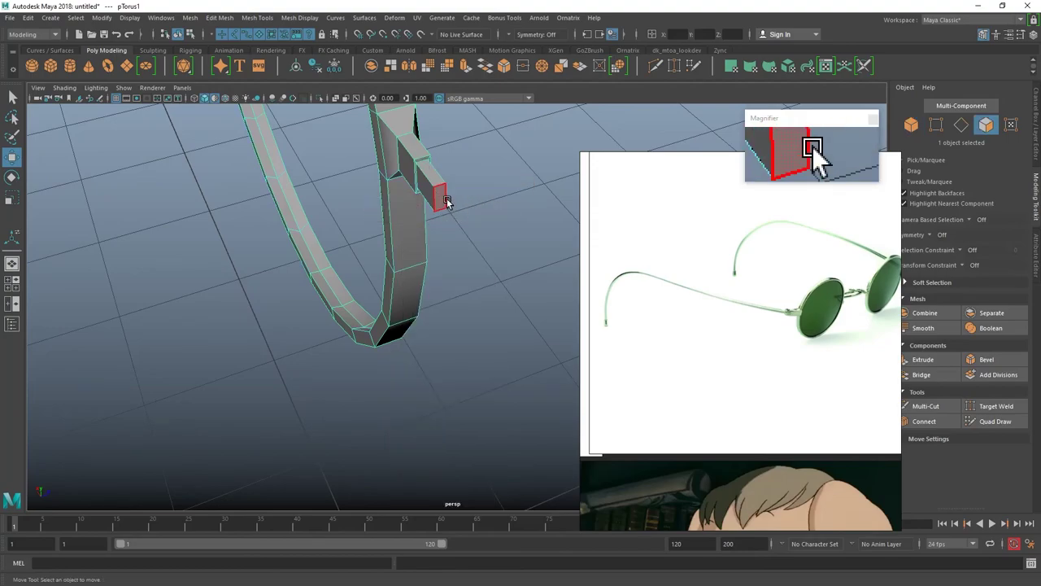
click(439, 197)
Nudge the end face slightly outward, undoing an overshooting move.
key(e)
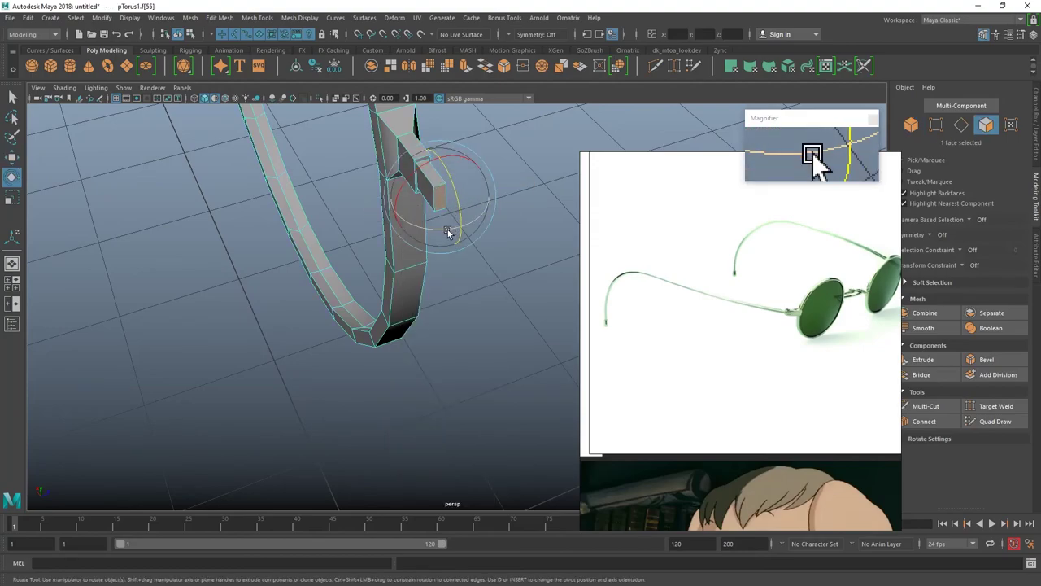
key(w)
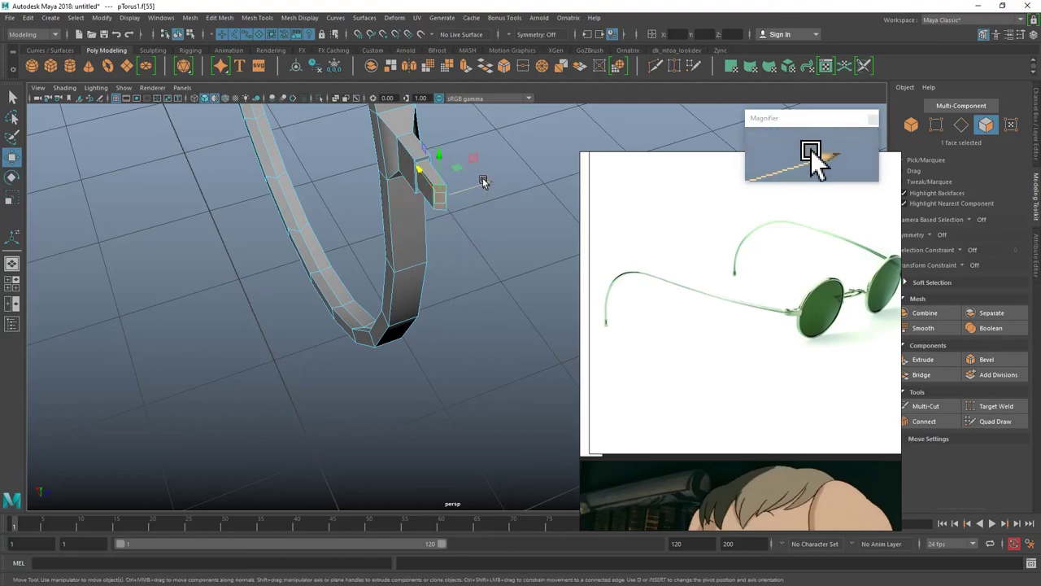
drag(483, 179, 476, 181)
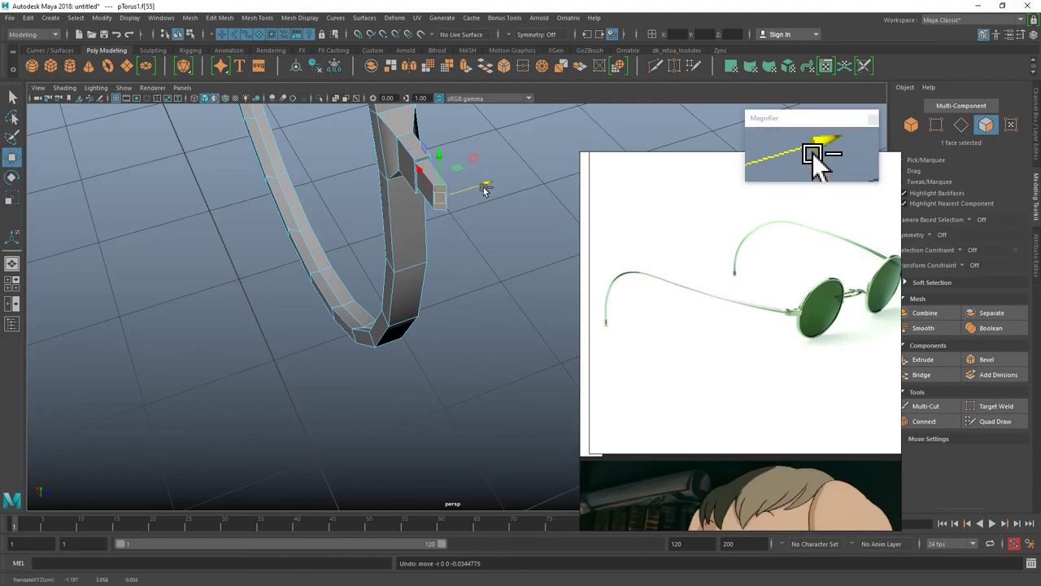
scroll(418, 225, up, 3)
mouse_move(418, 226)
alt+mouse_down()
mouse_move(472, 251)
mouse_move(481, 286)
alt+mouse_up()
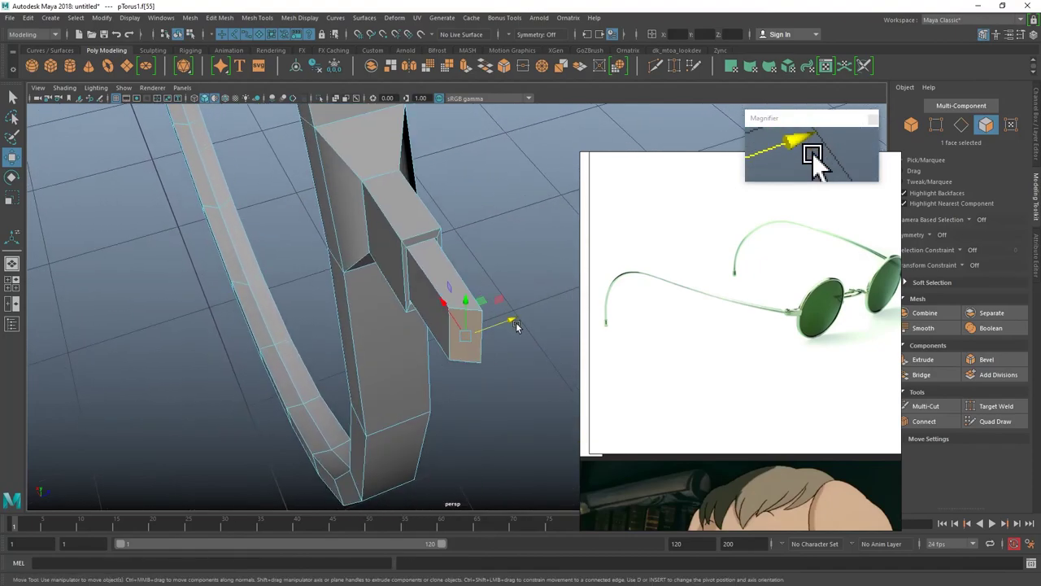
mouse_move(516, 325)
mouse_down()
mouse_move(495, 323)
mouse_move(412, 217)
mouse_up()
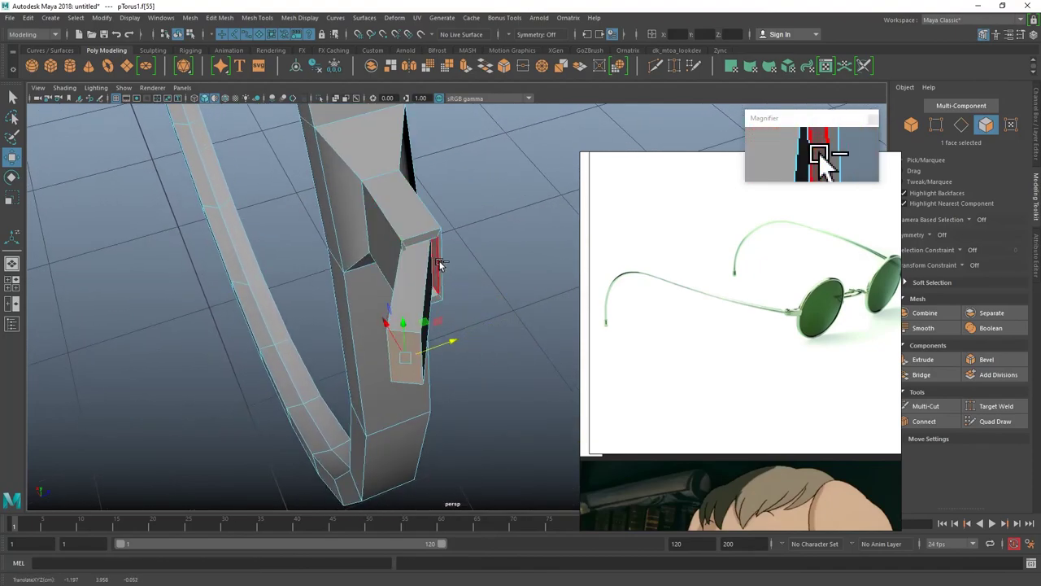
key(ctrl+z)
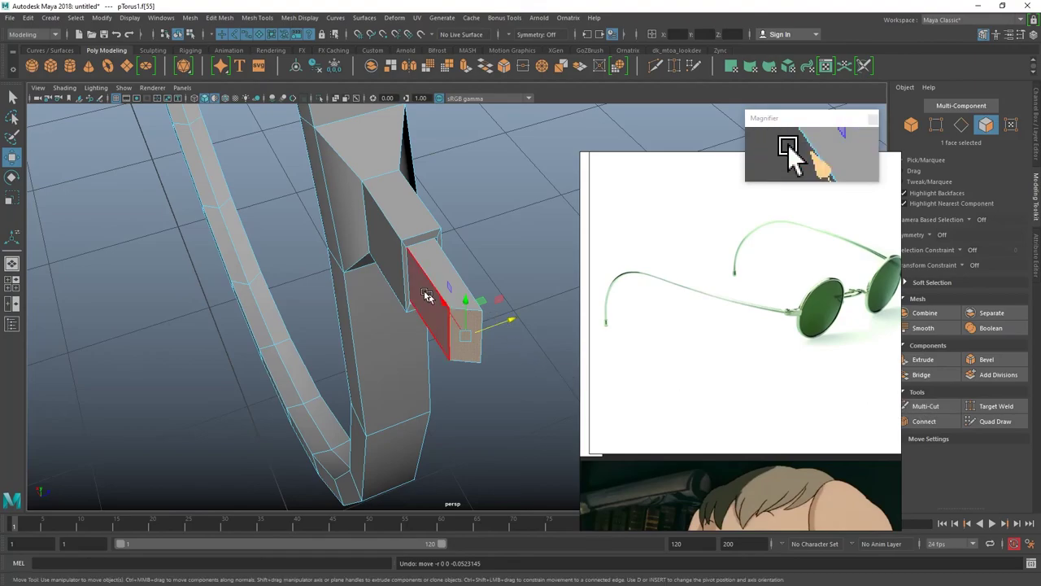
click(915, 405)
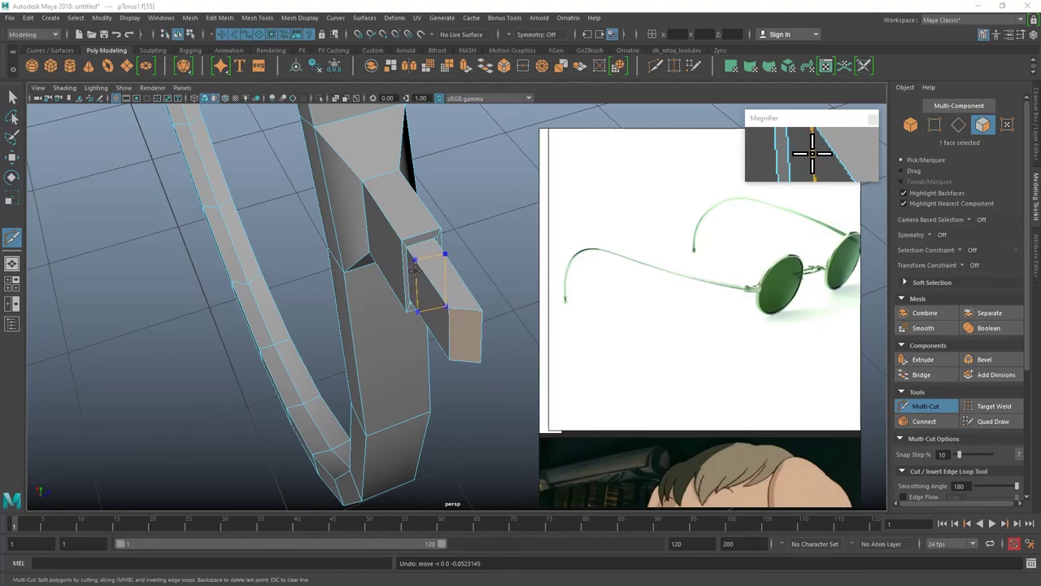
Cancel the cut, reselect the hinge end face and orbit around the whole rim.
click(415, 271)
key(w)
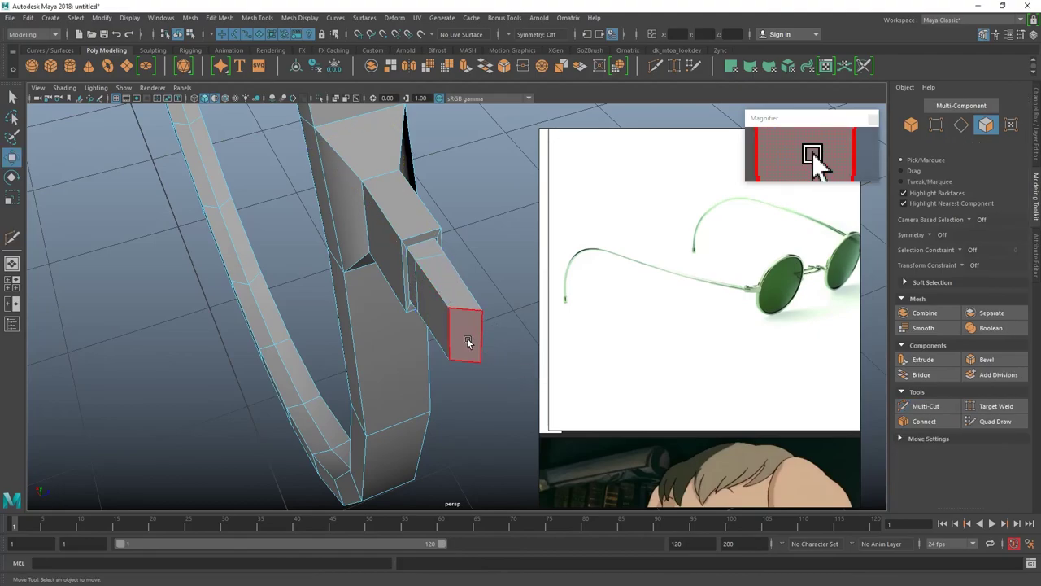
click(464, 342)
mouse_move(506, 322)
mouse_down()
mouse_move(487, 328)
mouse_move(464, 271)
mouse_up()
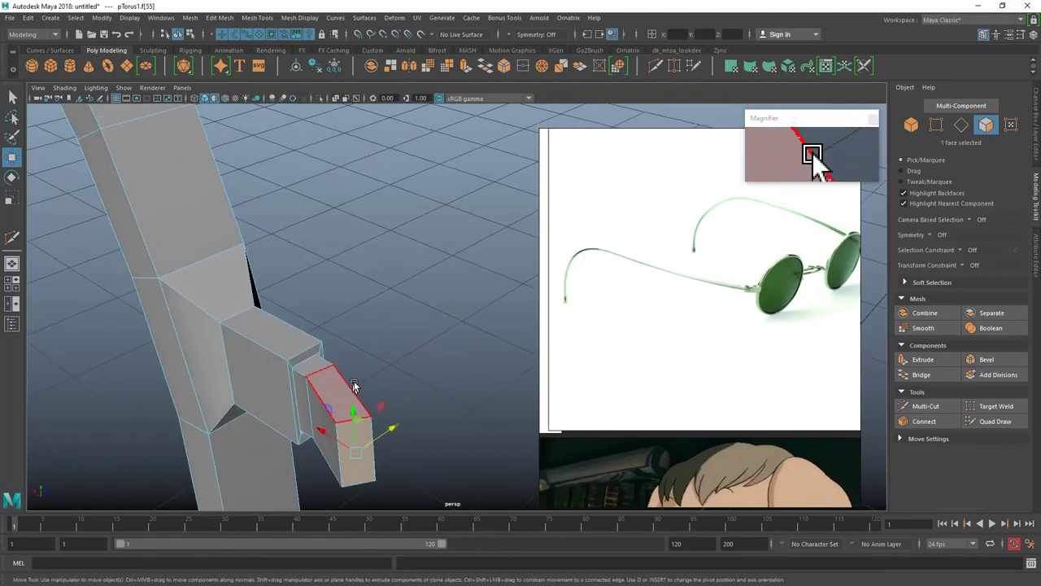
mouse_move(354, 385)
alt+mouse_down()
mouse_move(430, 383)
mouse_move(413, 299)
alt+mouse_up()
alt+drag(409, 374, 269, 360)
mouse_move(367, 333)
alt+mouse_down()
mouse_move(389, 365)
mouse_move(415, 346)
alt+mouse_up()
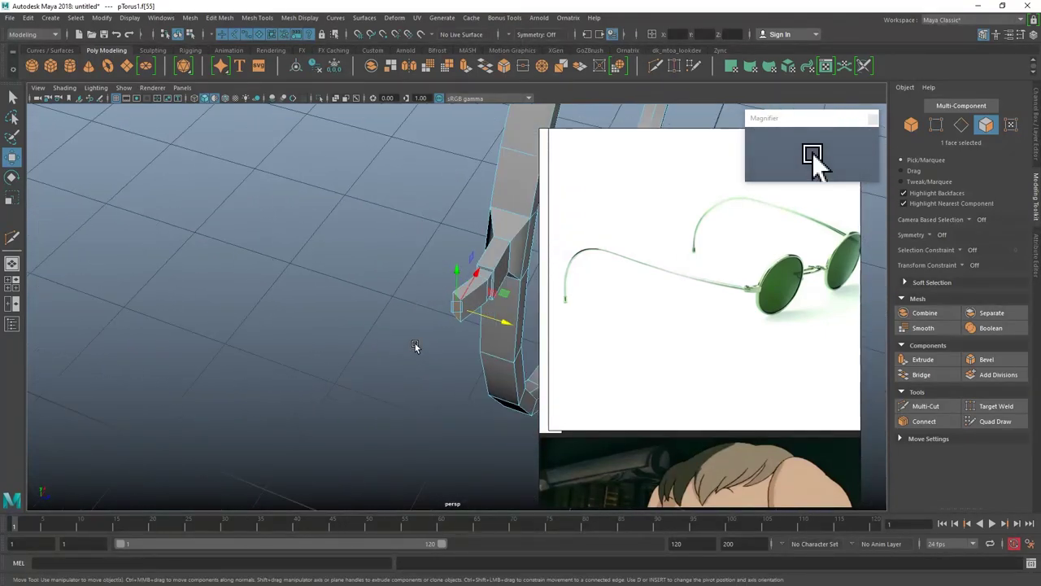
key(e)
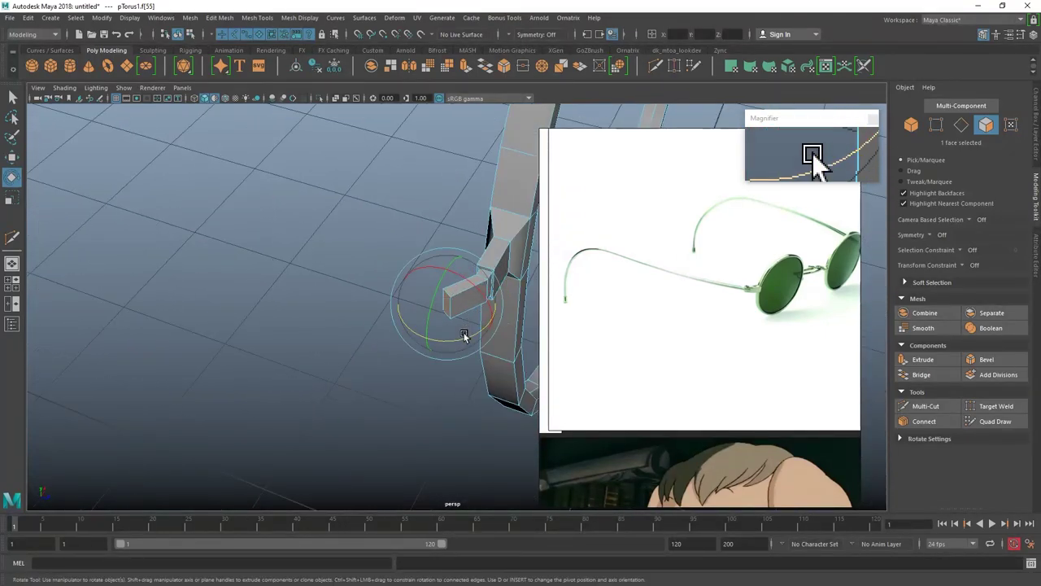
key(w)
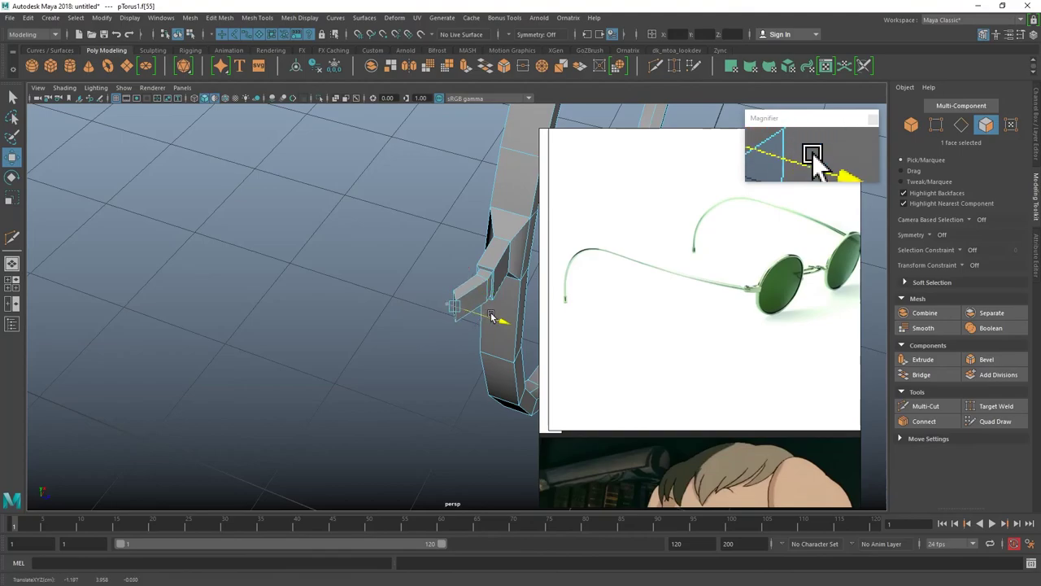
mouse_move(478, 316)
alt+mouse_down()
mouse_move(563, 317)
mouse_move(274, 350)
alt+mouse_up()
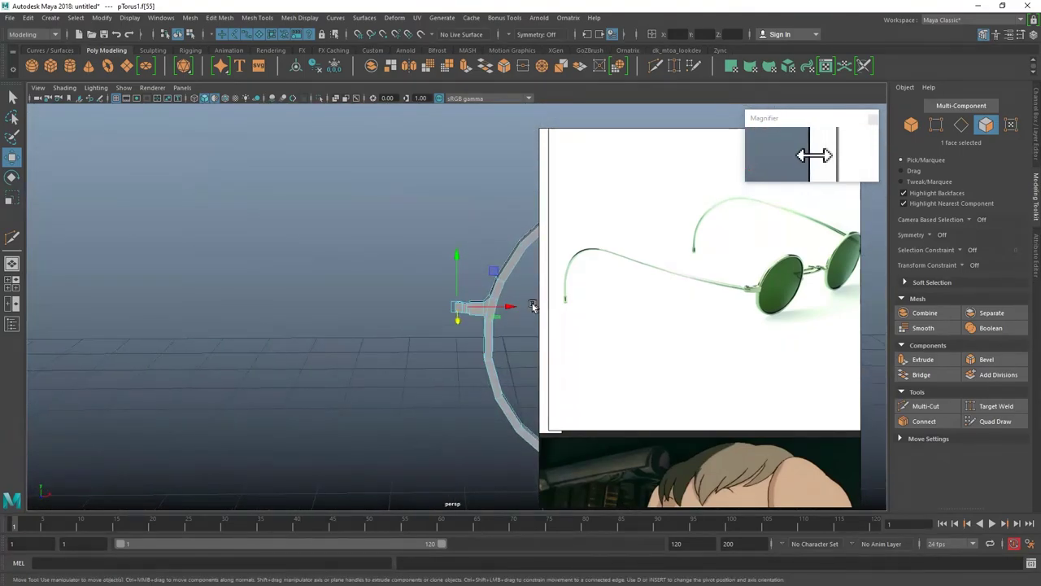
mouse_move(500, 302)
alt+mouse_down()
mouse_move(477, 333)
mouse_move(693, 336)
mouse_move(519, 341)
mouse_move(441, 365)
alt+mouse_up()
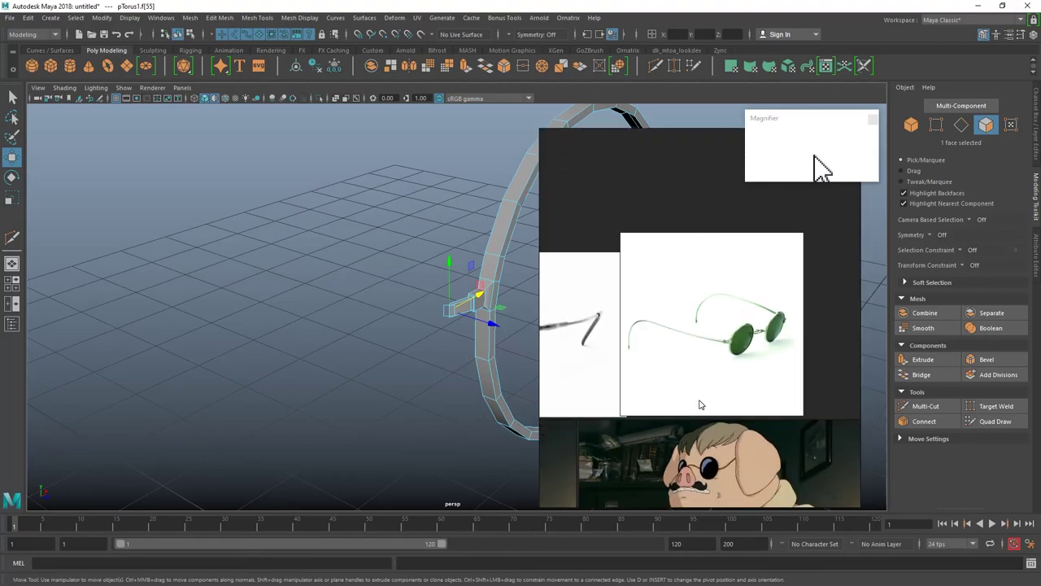
Extrude the hinge block's end face and pull it outward along X.
alt+drag(811, 304, 513, 338)
key(ctrl+e)
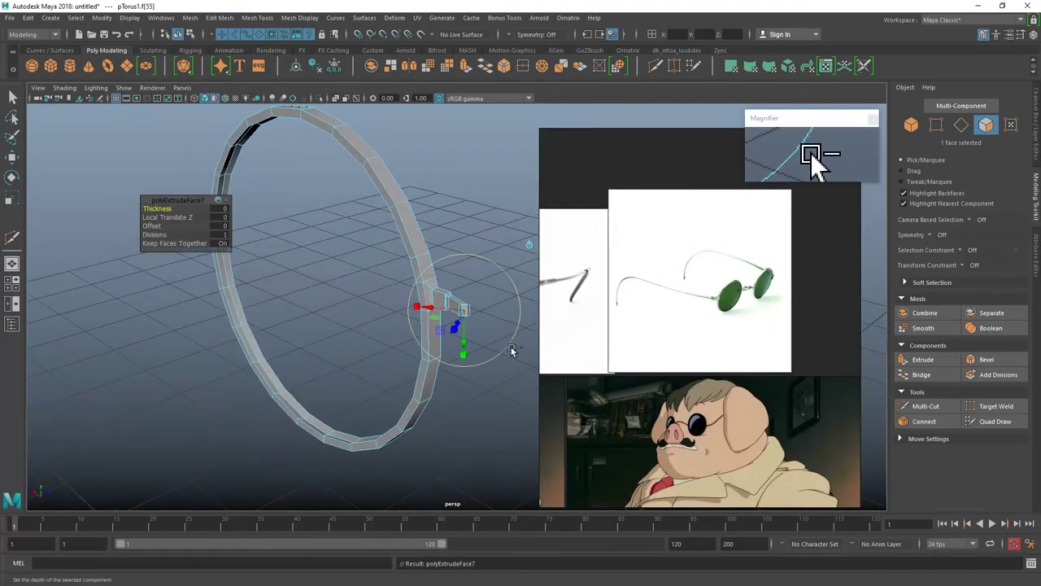
mouse_move(458, 329)
alt+mouse_down()
mouse_move(456, 360)
mouse_move(532, 349)
mouse_move(502, 343)
alt+mouse_up()
key(e)
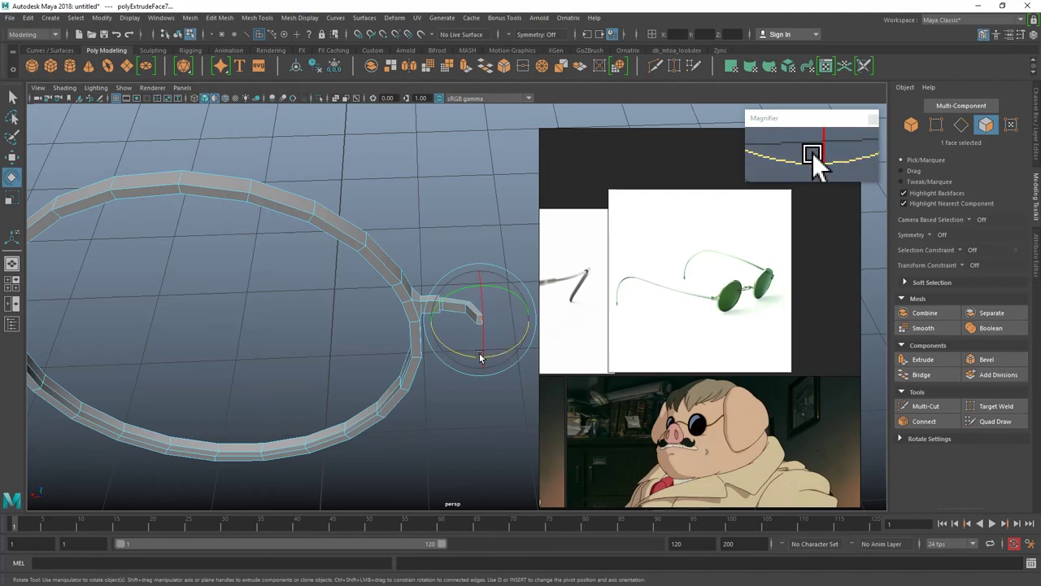
key(w)
mouse_move(484, 324)
mouse_down()
mouse_move(323, 296)
mouse_move(328, 225)
mouse_move(420, 235)
mouse_move(453, 314)
mouse_move(410, 353)
mouse_up()
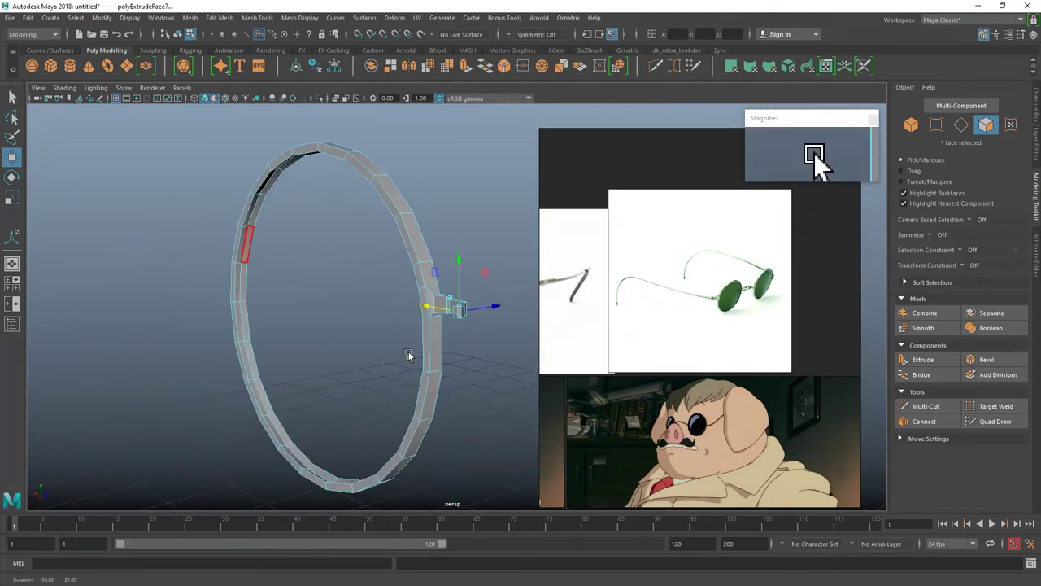
Shrink the arm's end face slightly.
alt+right_drag(409, 353, 480, 309)
alt+drag(480, 310, 491, 367)
alt+right_drag(490, 367, 341, 329)
alt+drag(342, 329, 399, 332)
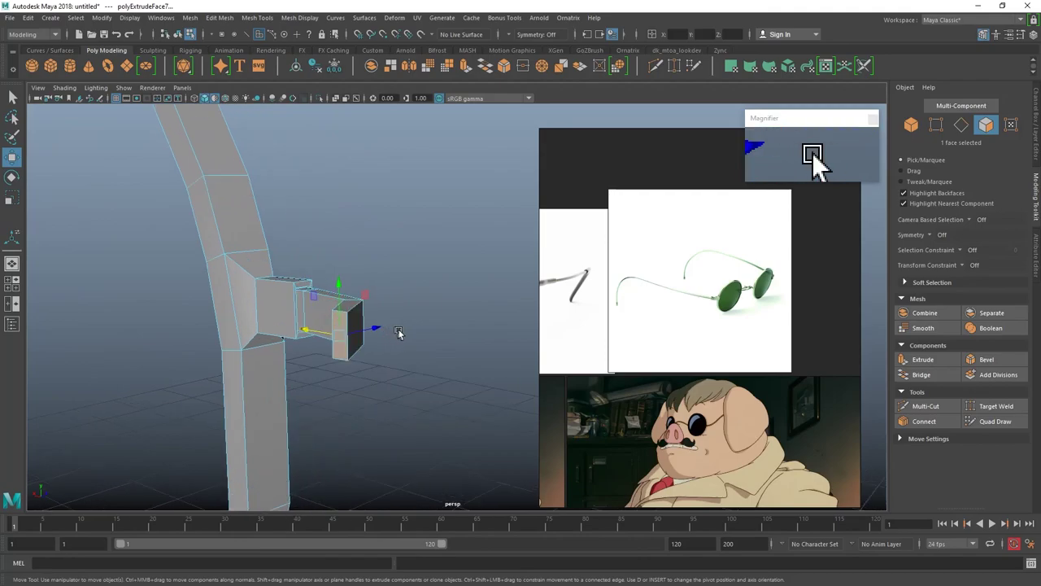
key(e)
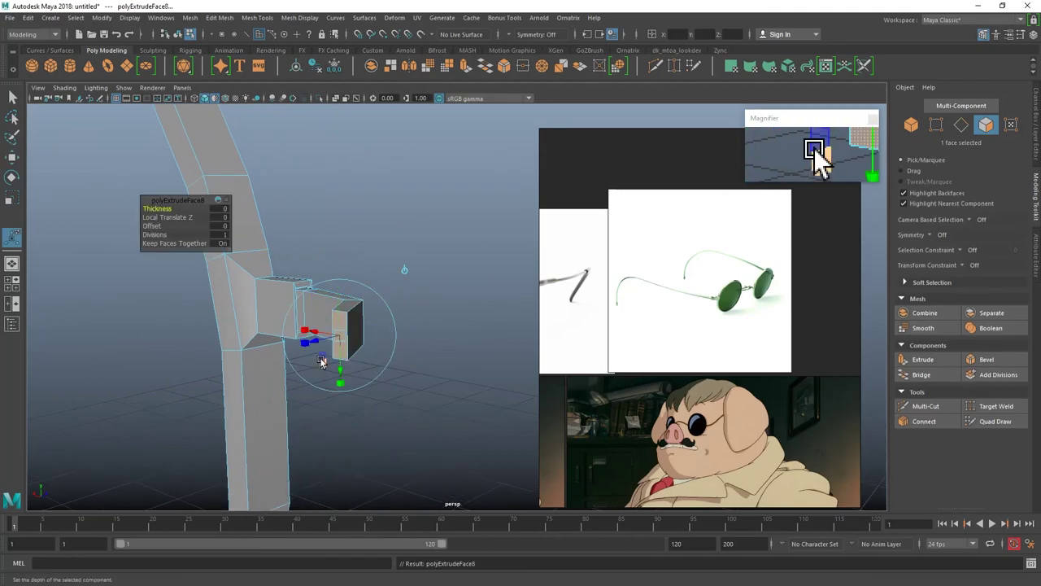
key(r)
drag(337, 342, 369, 364)
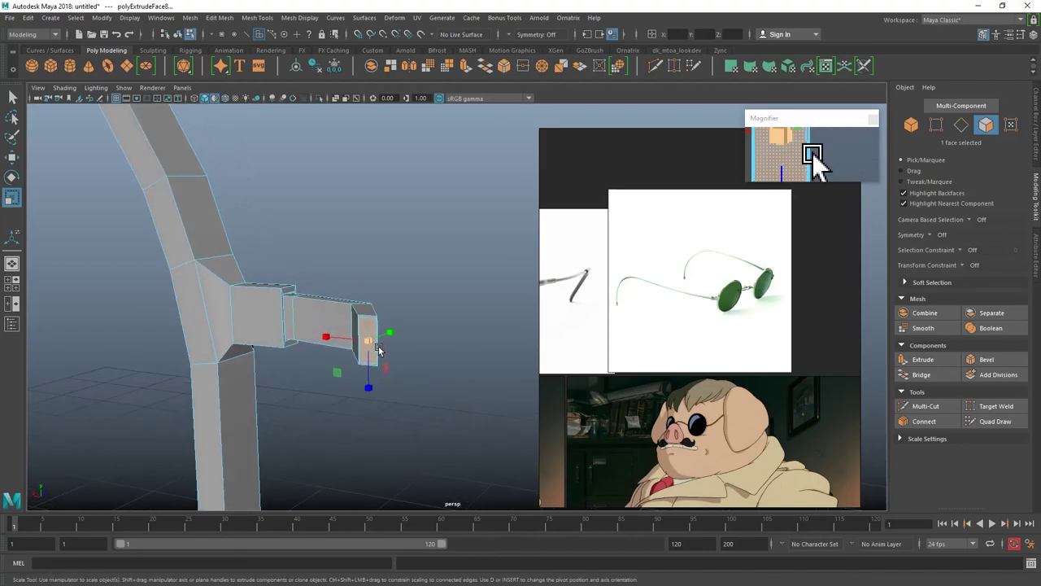
Extrude the end face twice more, pulling the last section downward into a bend.
key(ctrl+e)
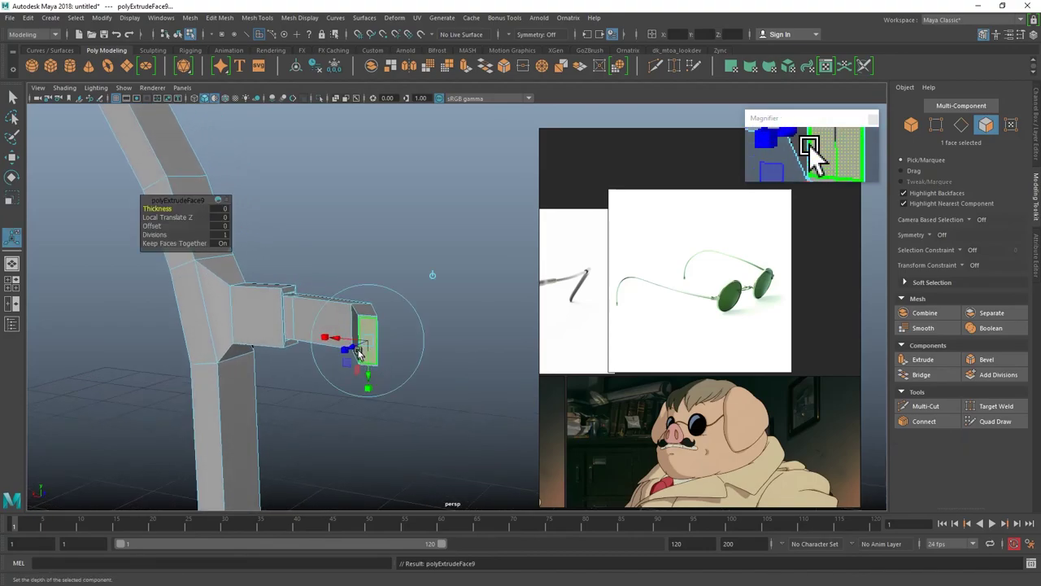
mouse_move(368, 356)
alt+mouse_down()
mouse_move(386, 324)
mouse_move(384, 350)
alt+mouse_up()
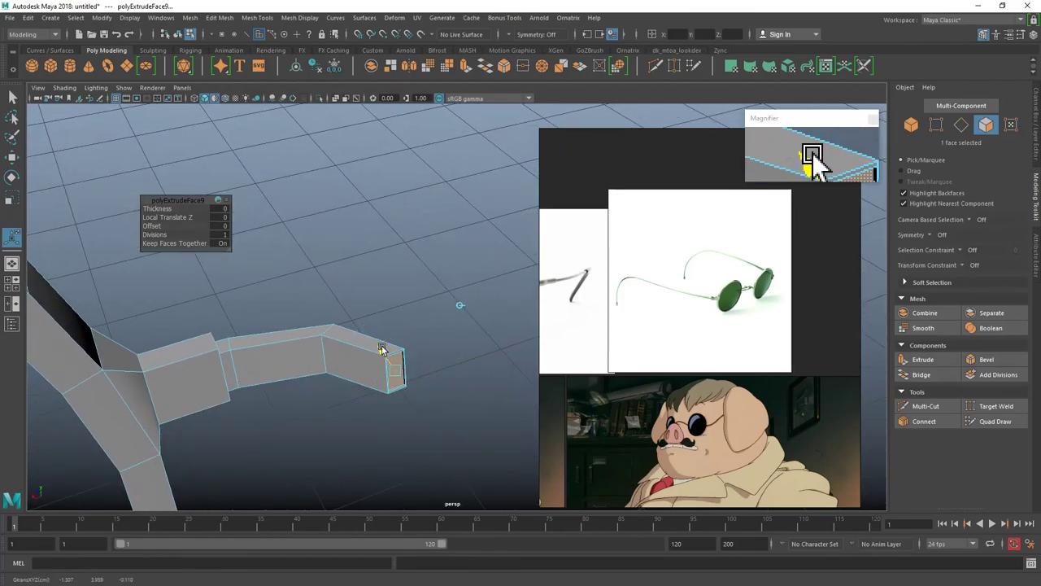
mouse_move(383, 350)
alt+mouse_down()
mouse_move(358, 346)
mouse_move(358, 358)
mouse_move(353, 337)
mouse_move(294, 331)
mouse_move(296, 301)
mouse_move(334, 321)
mouse_move(332, 302)
mouse_move(326, 334)
mouse_move(302, 341)
alt+mouse_up()
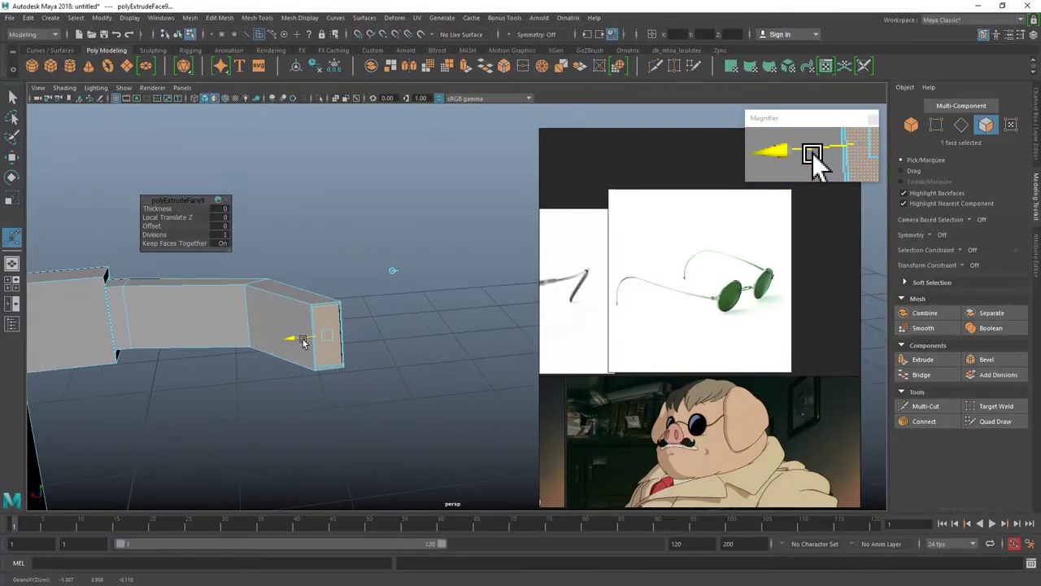
alt+drag(300, 342, 323, 344)
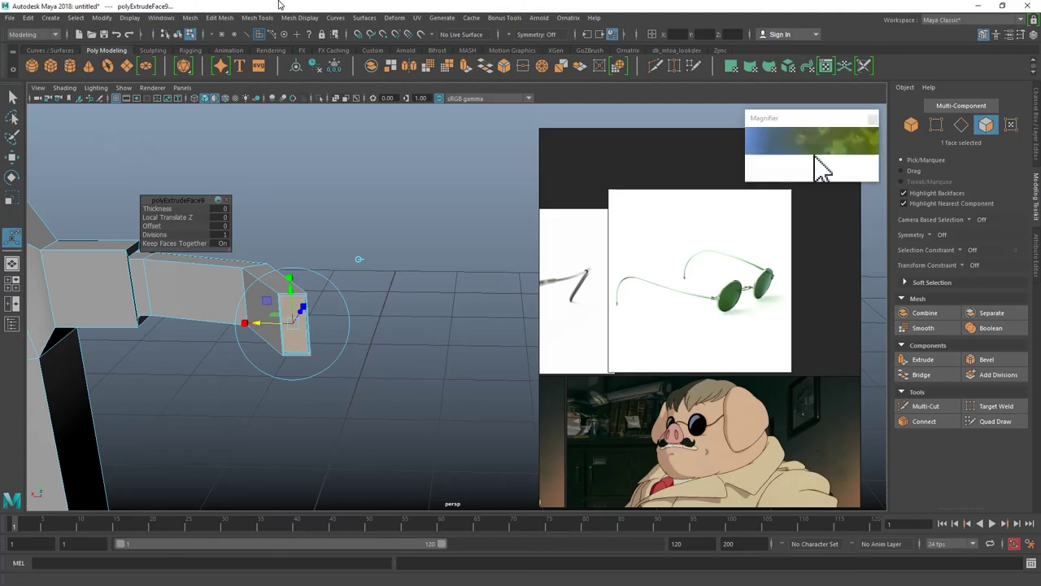
key(w)
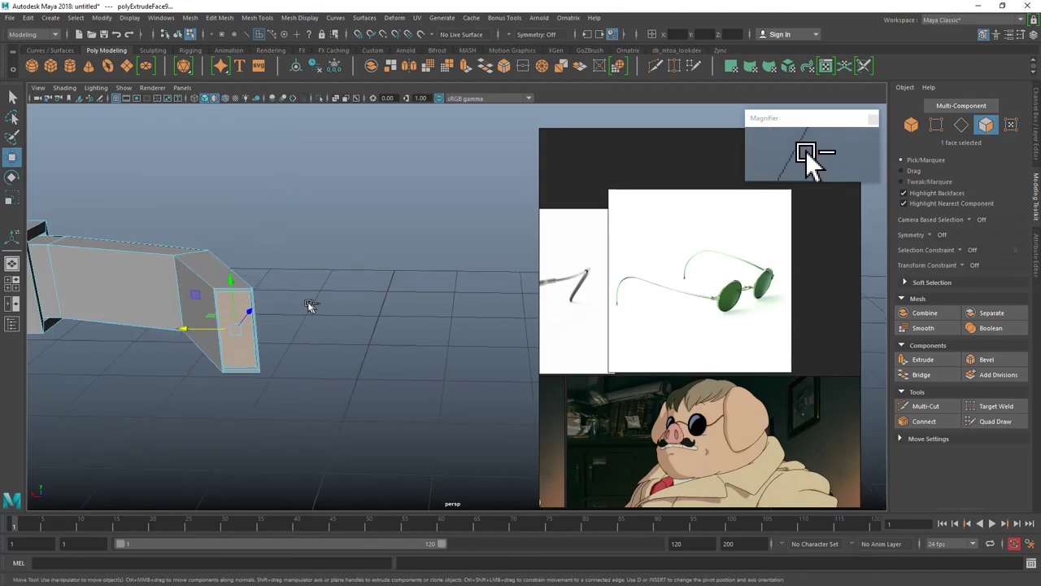
key(e)
key(r)
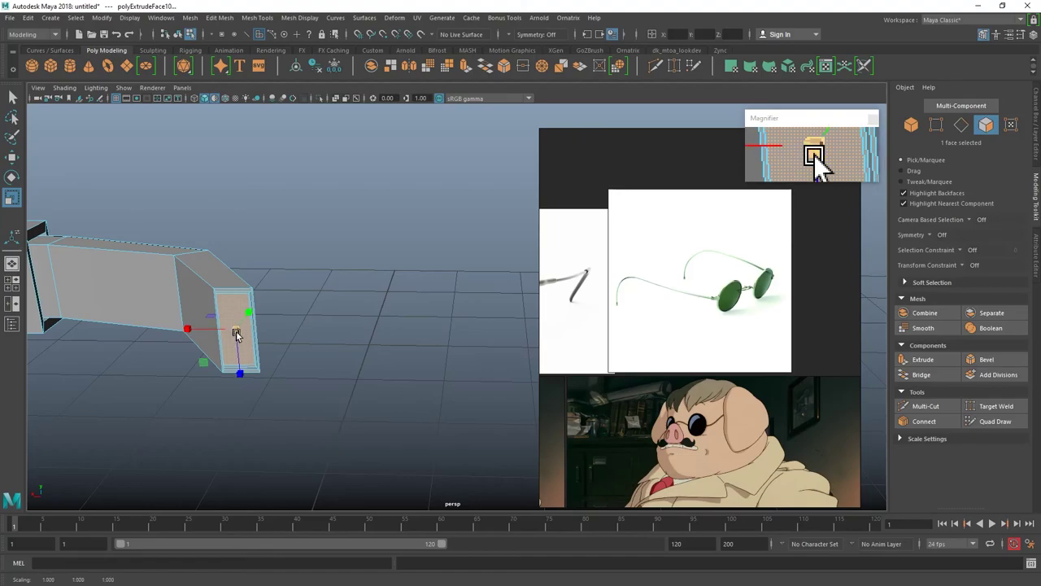
key(ctrl+e)
key(w)
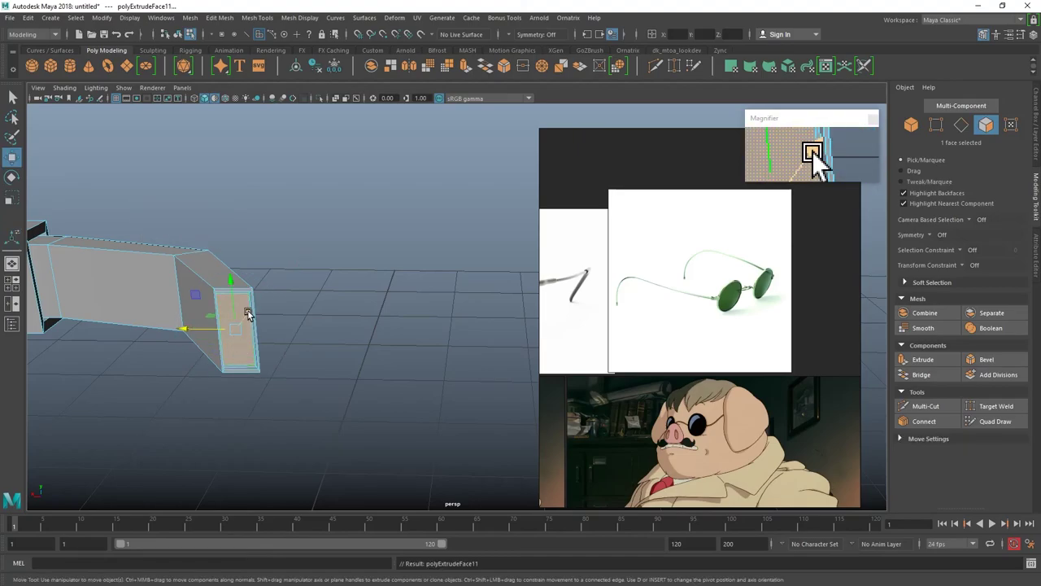
mouse_move(248, 315)
mouse_down()
mouse_move(122, 484)
mouse_move(309, 358)
mouse_move(359, 448)
mouse_move(396, 418)
mouse_move(334, 358)
mouse_up()
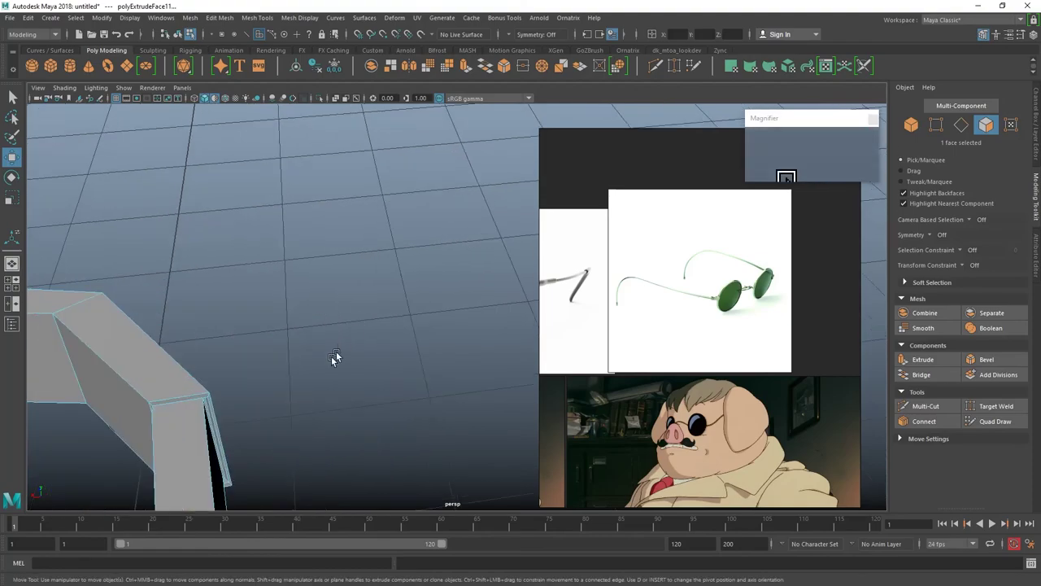
Insert an edge loop near the arm's bend with Multi-Cut and slide it along X.
alt+drag(209, 399, 253, 306)
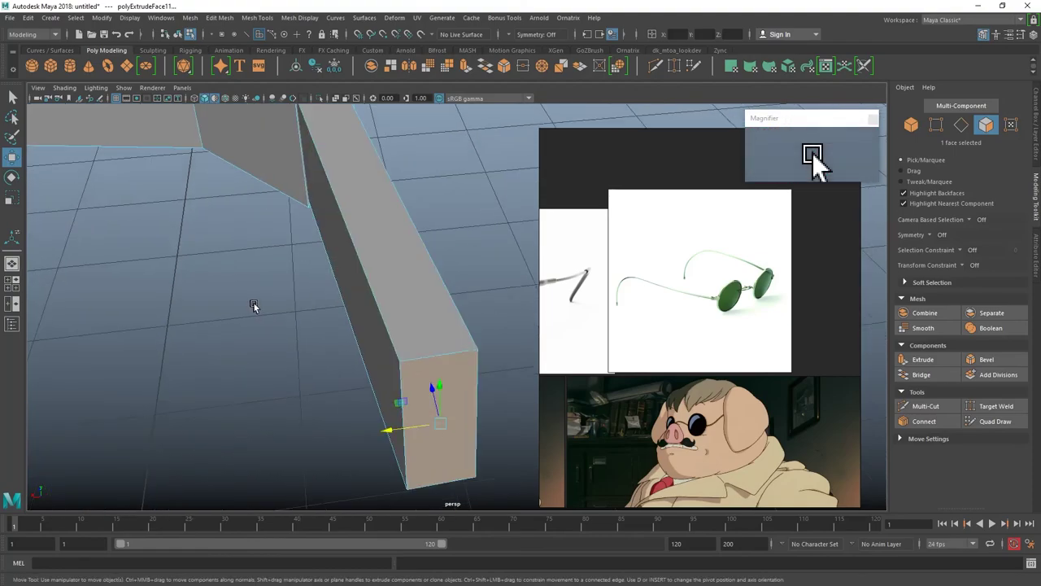
mouse_move(355, 305)
alt+mouse_down()
mouse_move(409, 246)
mouse_move(439, 366)
alt+mouse_up()
right_click(443, 362)
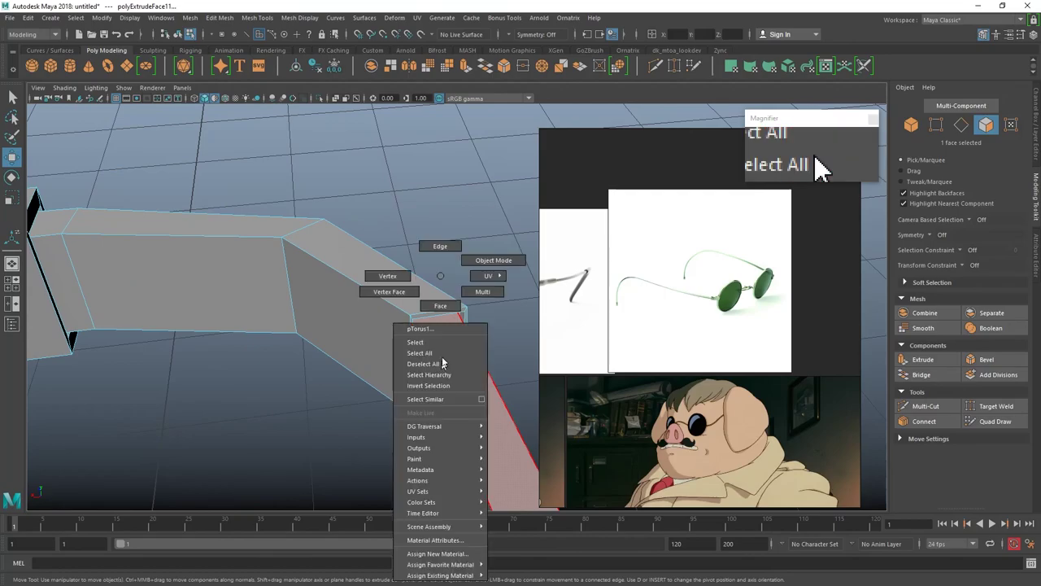
click(925, 405)
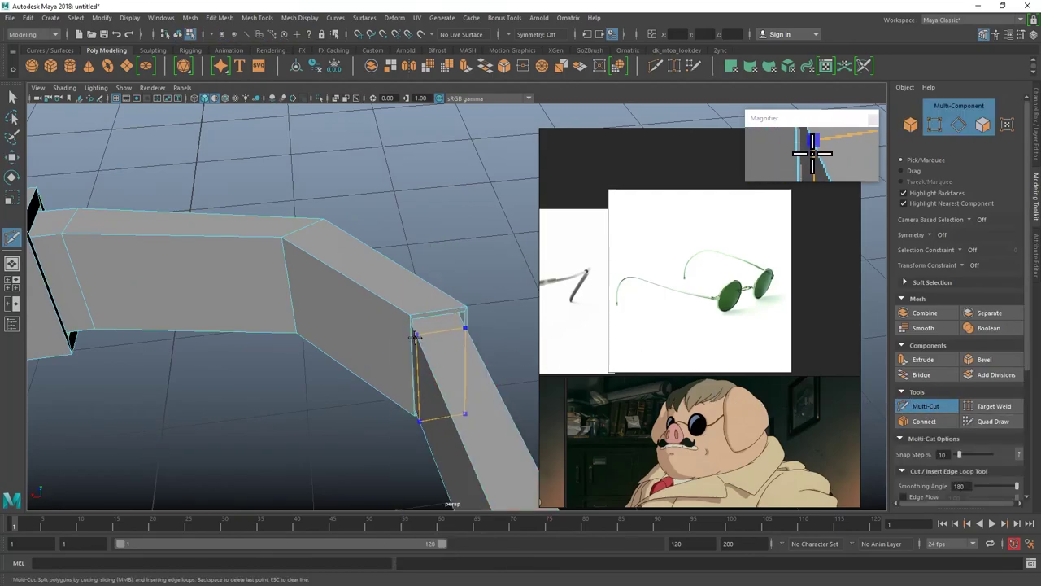
key(w)
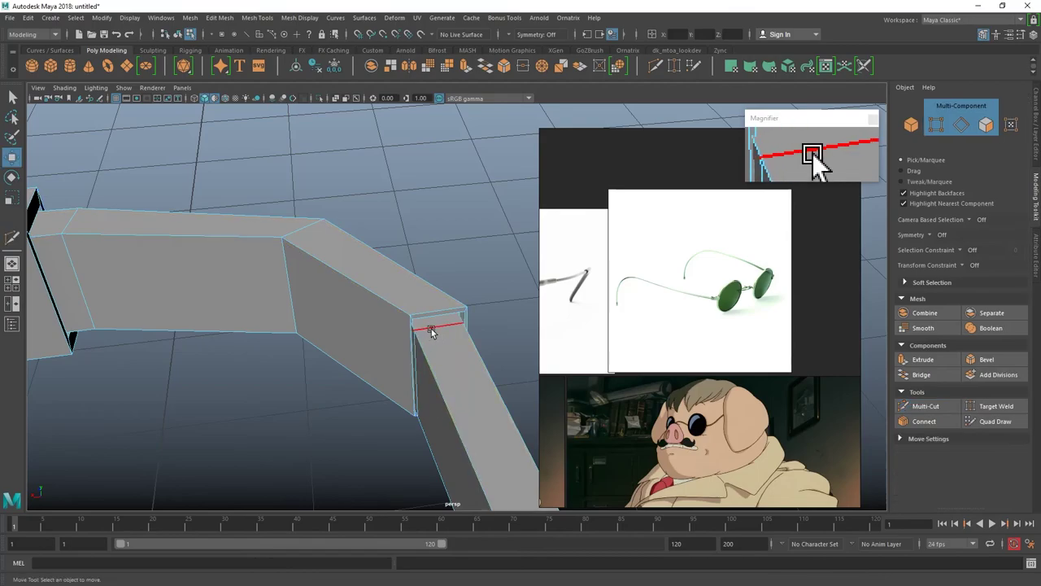
double_click(431, 329)
mouse_move(398, 379)
mouse_down()
mouse_move(431, 342)
mouse_move(328, 319)
mouse_move(310, 297)
mouse_move(390, 321)
mouse_move(465, 319)
mouse_up()
Switch to Face mode, select the rim stub's end face and nudge it outward along X.
mouse_move(444, 284)
right_down()
mouse_move(445, 317)
mouse_move(472, 335)
mouse_move(453, 330)
right_up()
click(452, 310)
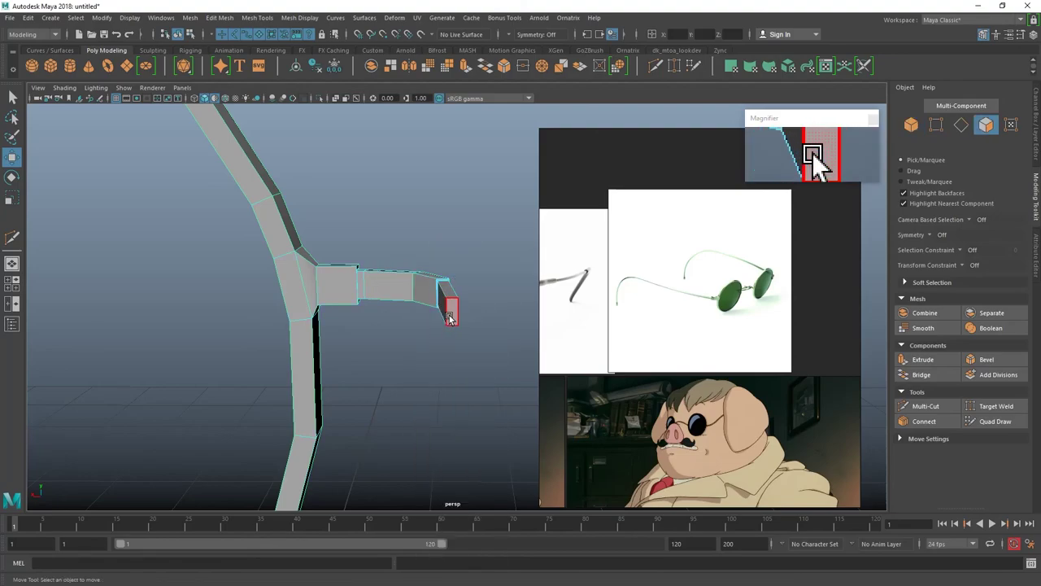
drag(400, 312, 408, 311)
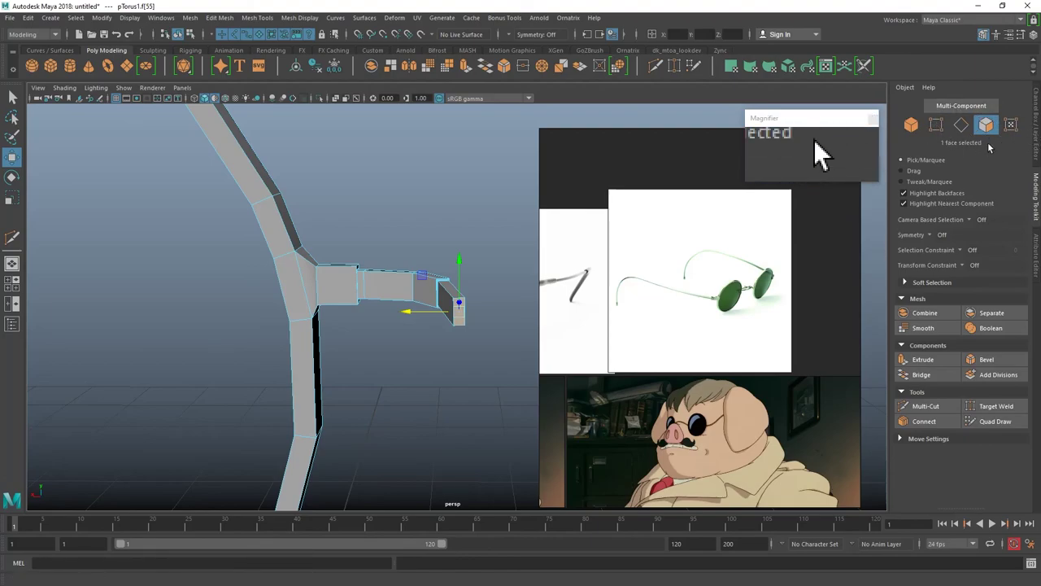
Push the stub's end face further out along X, checking it from above and side-on.
mouse_move(244, 437)
alt+mouse_down()
mouse_move(313, 437)
mouse_move(366, 388)
alt+mouse_up()
scroll(370, 341, up, 5)
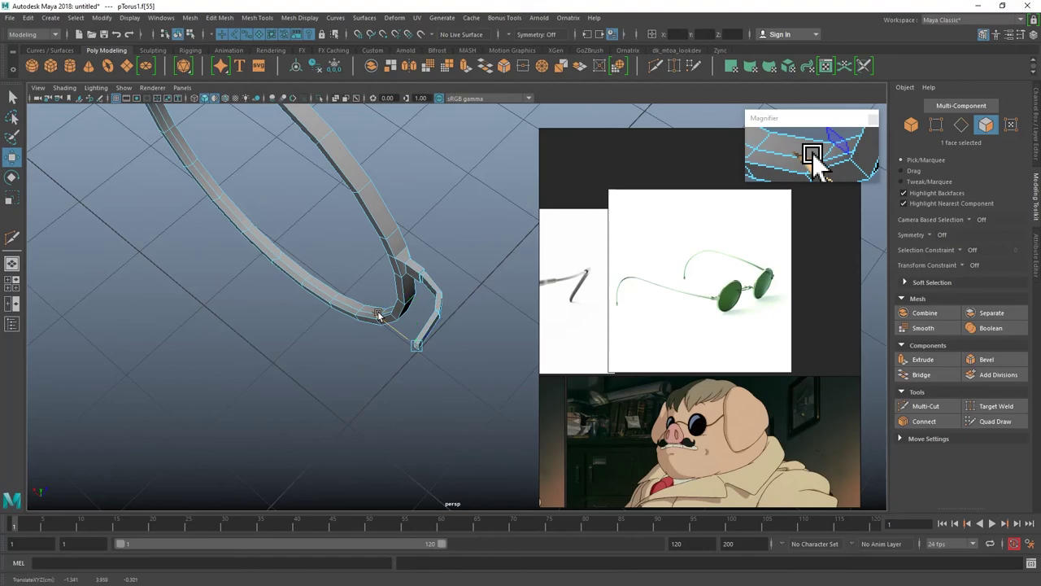
mouse_move(379, 316)
alt+mouse_down()
mouse_move(449, 342)
mouse_move(402, 418)
alt+mouse_up()
middle_drag(401, 419, 408, 414)
scroll(406, 417, down, 4)
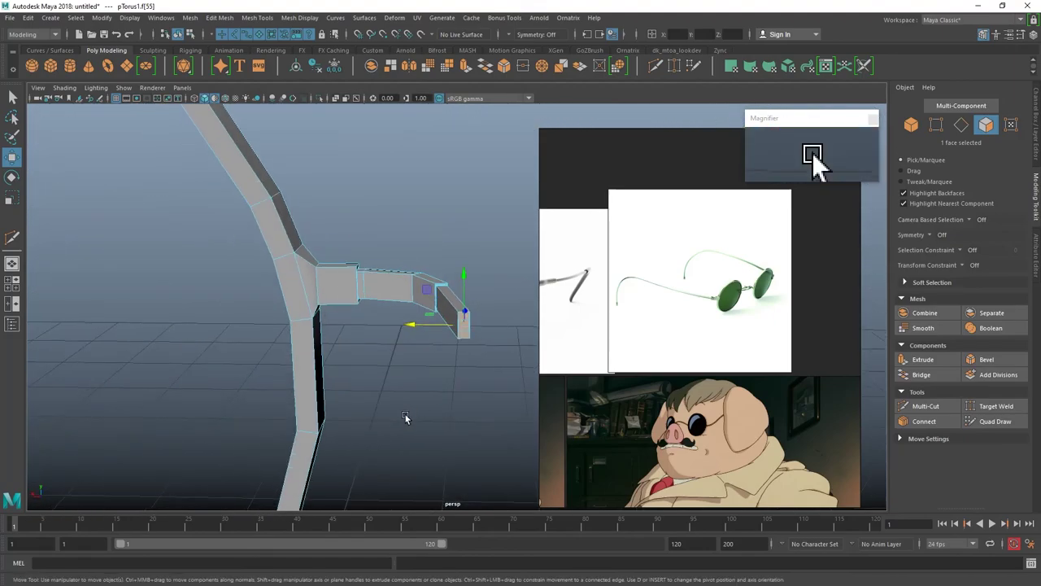
mouse_move(407, 420)
alt+mouse_down()
mouse_move(279, 365)
mouse_move(404, 371)
mouse_move(307, 409)
mouse_move(198, 384)
mouse_move(268, 384)
mouse_move(375, 344)
alt+mouse_up()
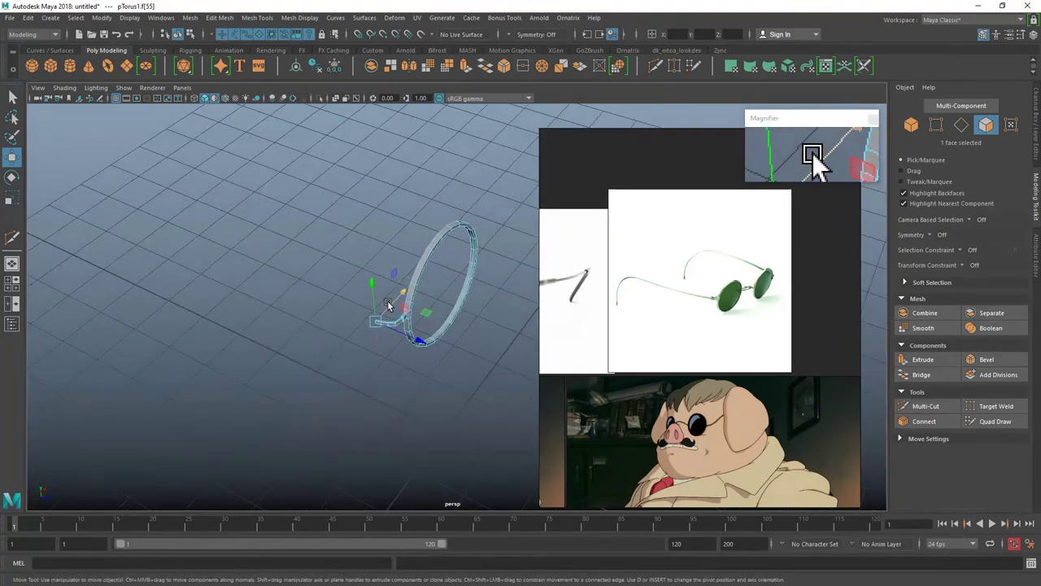
mouse_move(385, 308)
alt+mouse_down()
mouse_move(358, 350)
mouse_move(371, 326)
mouse_move(430, 302)
mouse_move(412, 359)
mouse_move(474, 321)
mouse_move(480, 303)
alt+mouse_up()
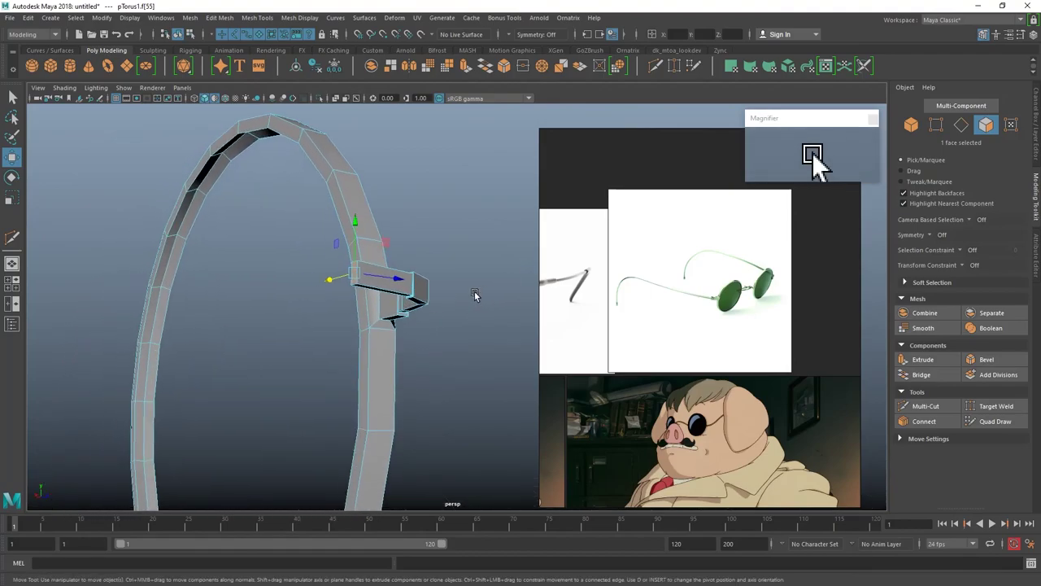
Extrude the end face, scale it to 0.748, and extrude again raised upward as a hinge block.
key(ctrl+e)
key(r)
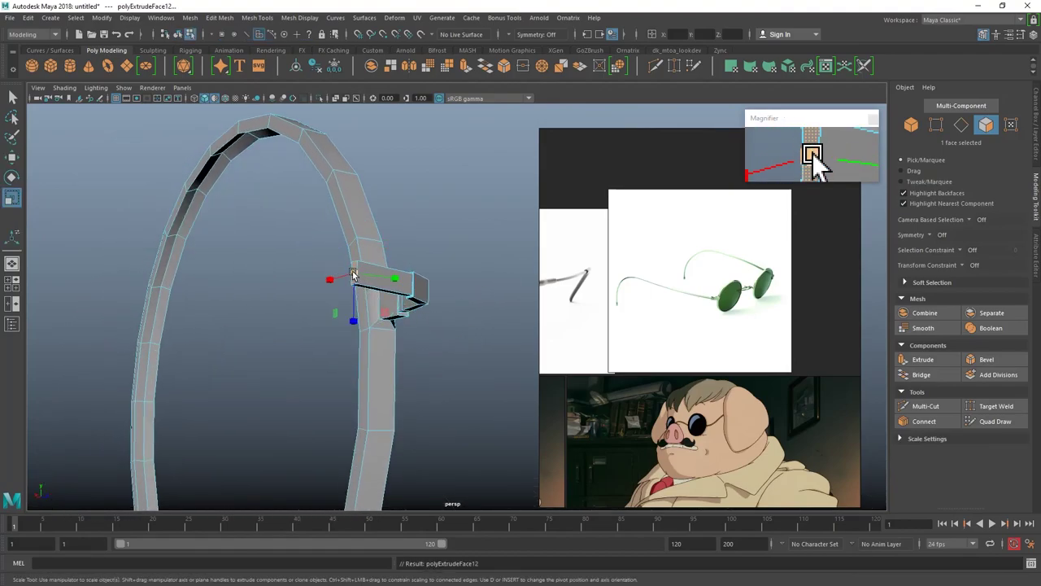
drag(352, 274, 414, 346)
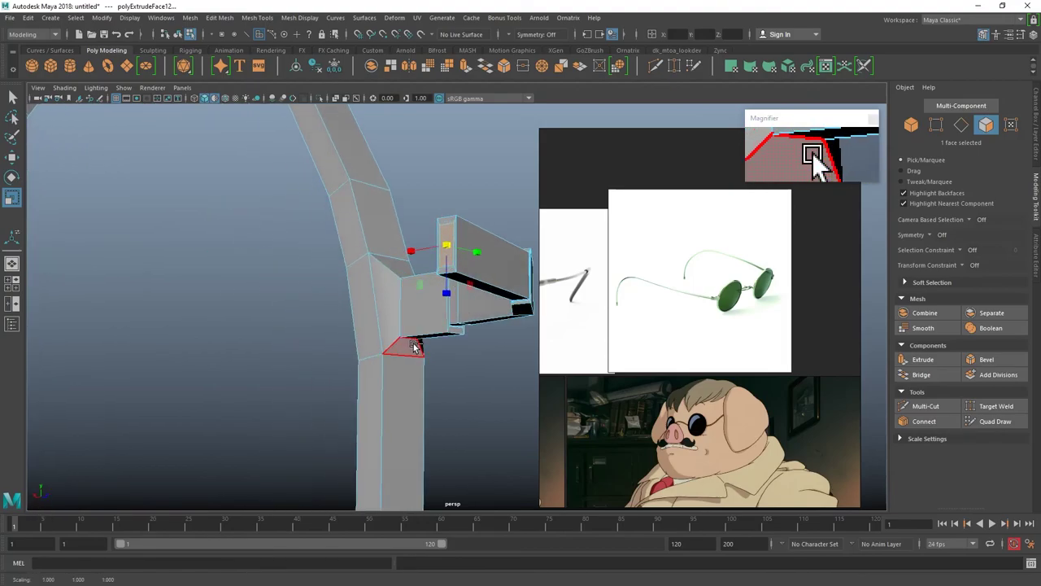
key(ctrl+e)
drag(446, 293, 446, 260)
key(w)
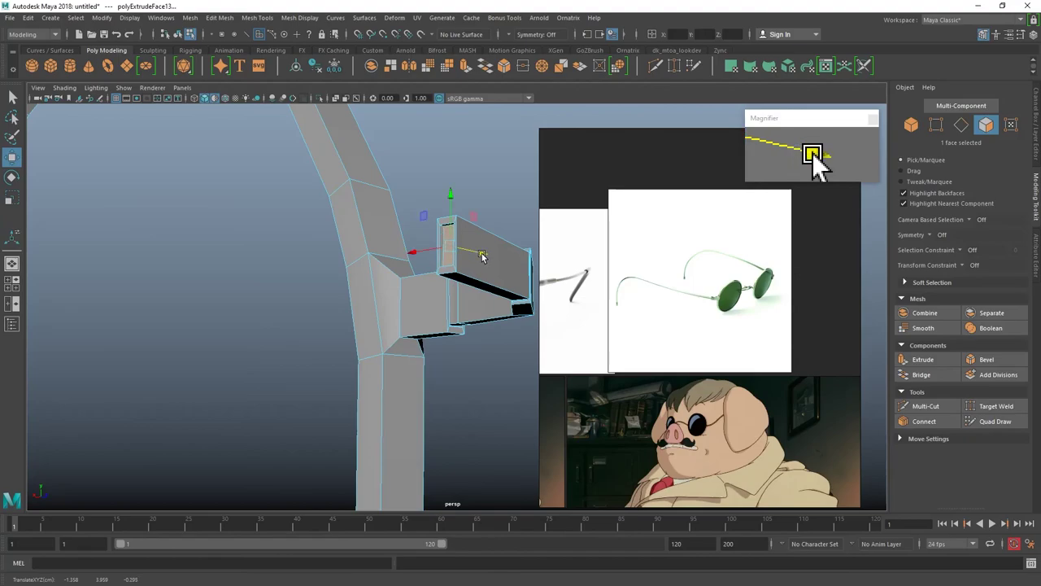
Extrude with Local Translate Z 0.249, then move the face far out into a long temple arm.
key(ctrl+e)
key(r)
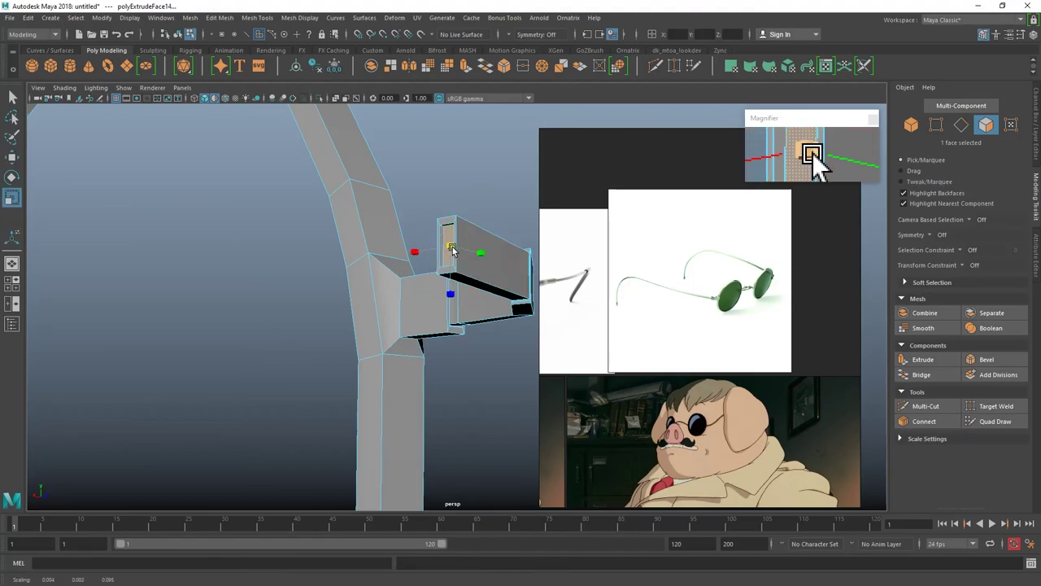
key(ctrl+e)
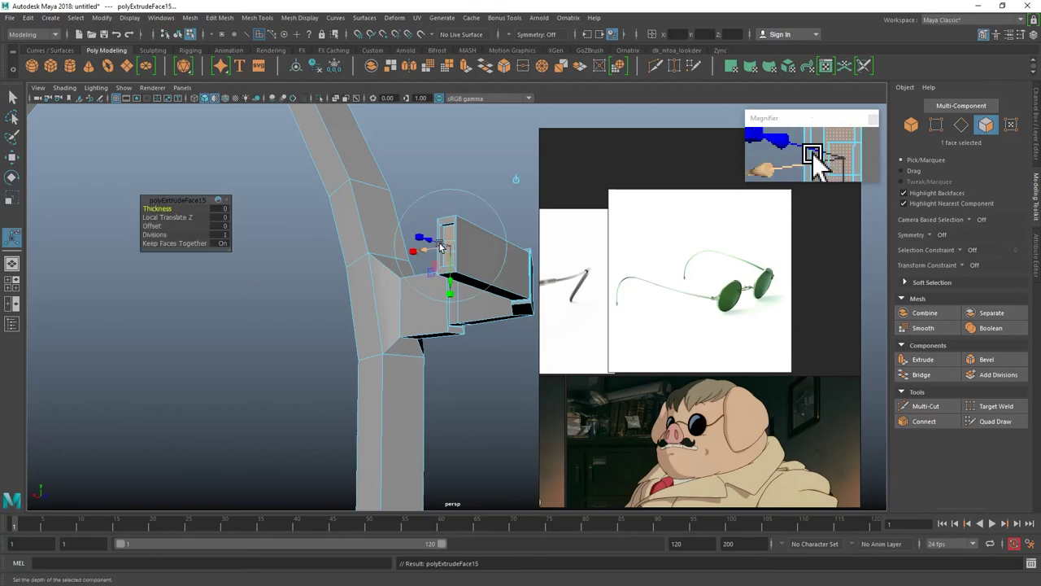
drag(159, 218, 175, 220)
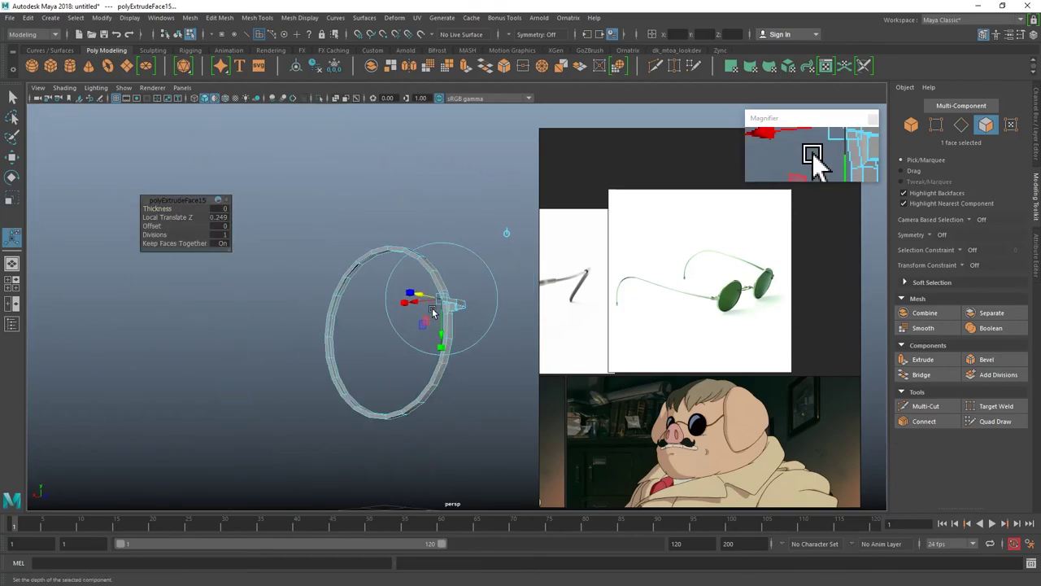
key(w)
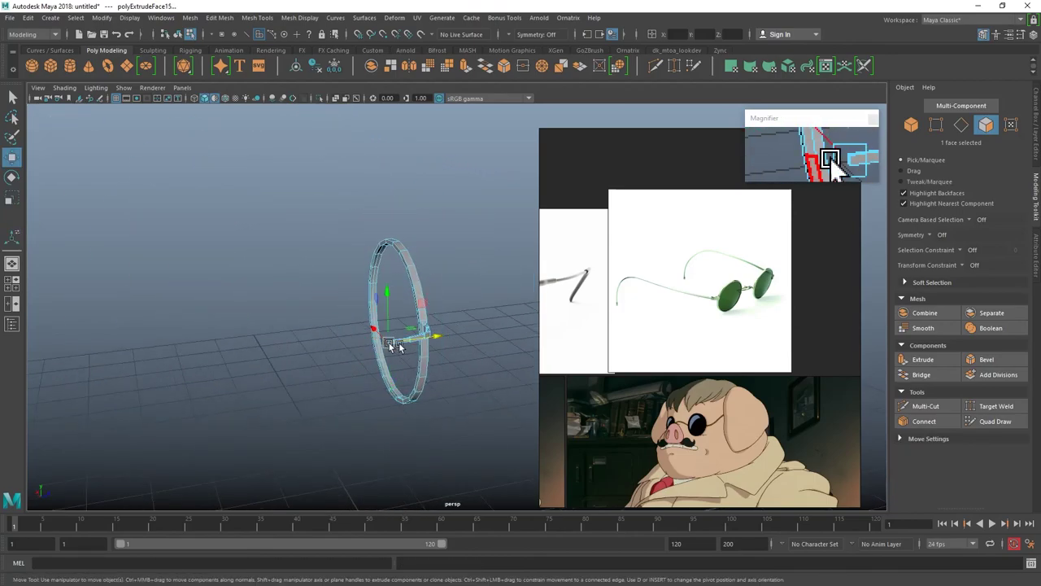
mouse_move(435, 338)
mouse_down()
mouse_move(239, 349)
mouse_move(326, 367)
mouse_move(379, 362)
mouse_move(407, 399)
mouse_move(301, 353)
mouse_up()
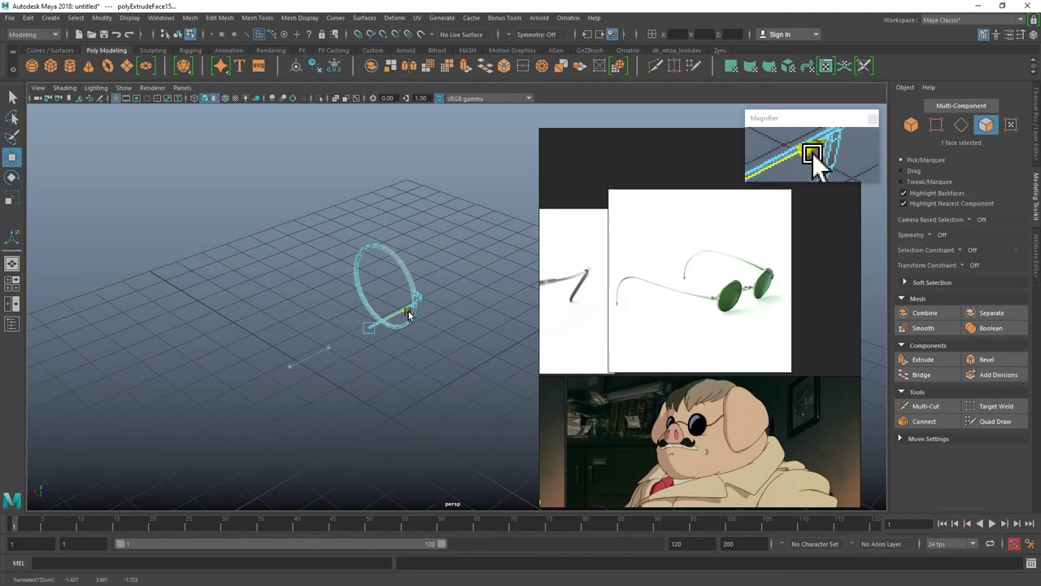
Extrude the temple arm's end face and pull the new segment out to the lower left.
scroll(421, 314, up, 5)
mouse_move(420, 314)
alt+mouse_down()
mouse_move(323, 306)
mouse_move(304, 348)
mouse_move(395, 344)
mouse_move(430, 361)
mouse_move(404, 359)
mouse_move(397, 406)
mouse_move(344, 395)
mouse_move(309, 421)
alt+mouse_up()
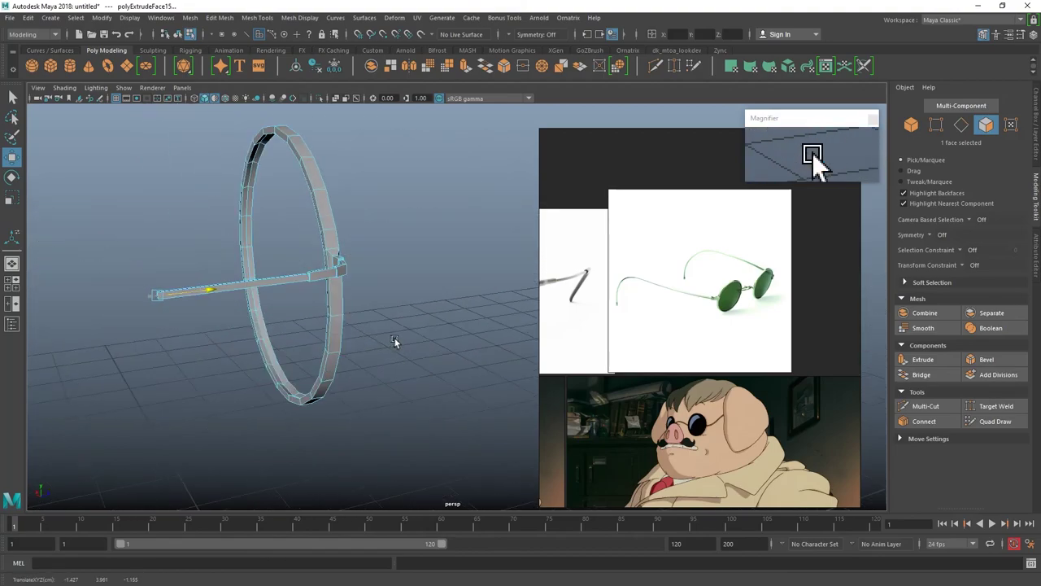
key(ctrl+e)
key(w)
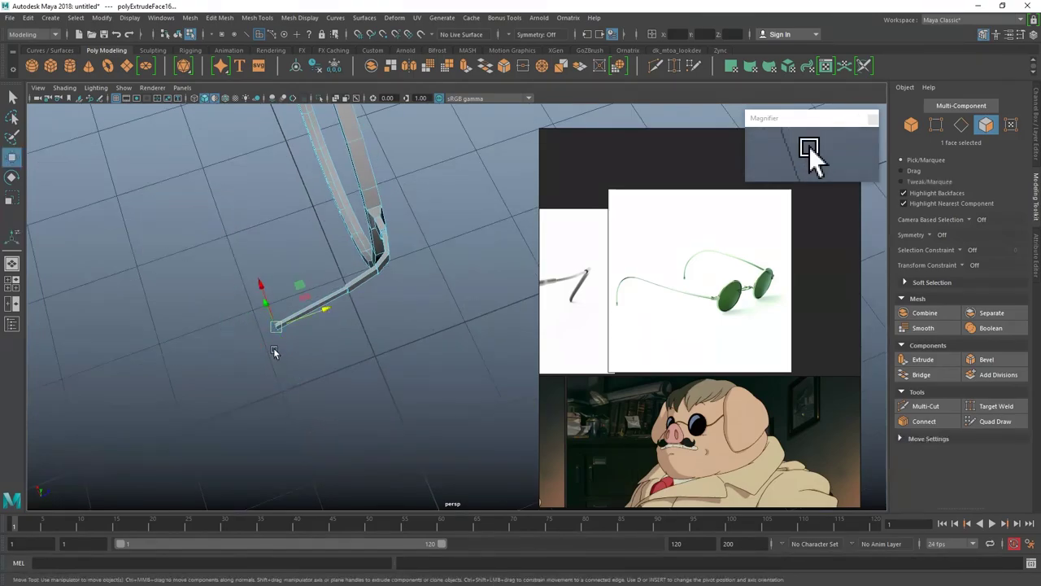
middle_drag(325, 310, 151, 372)
mouse_move(198, 348)
alt+mouse_down()
mouse_move(233, 319)
mouse_move(293, 325)
alt+mouse_up()
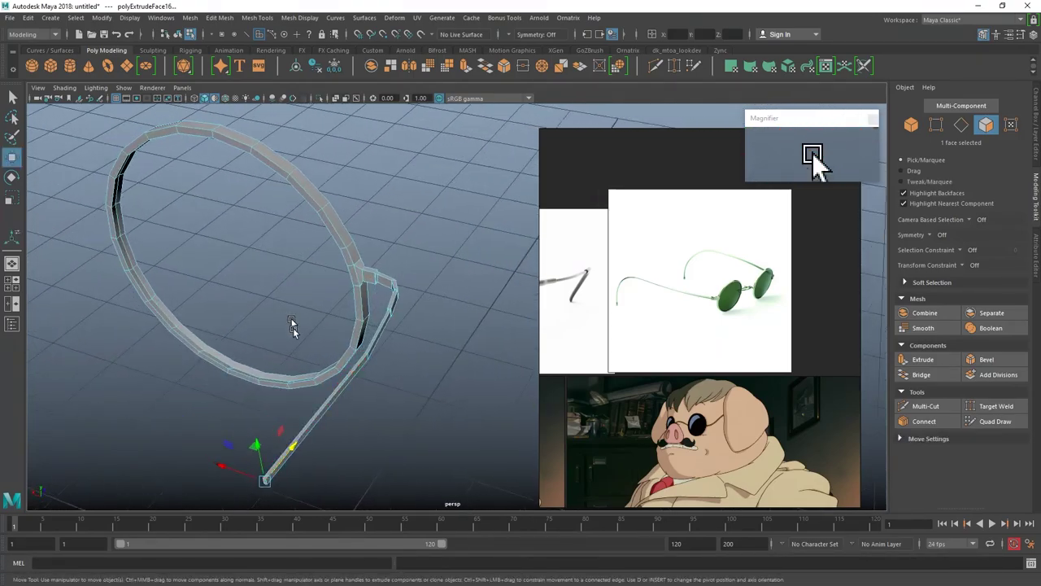
mouse_move(226, 470)
mouse_down()
mouse_move(248, 480)
mouse_move(268, 423)
mouse_move(248, 388)
mouse_move(272, 307)
mouse_move(223, 337)
mouse_up()
Slide the arm's end face further along its axis, checking from side and angled views.
alt+middle_drag(246, 333, 389, 355)
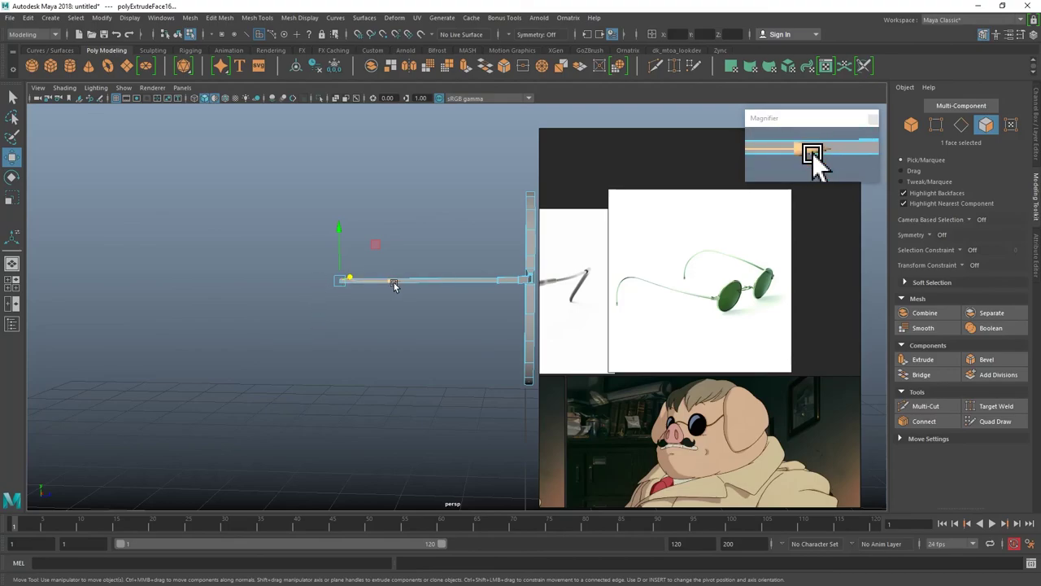
drag(392, 283, 384, 283)
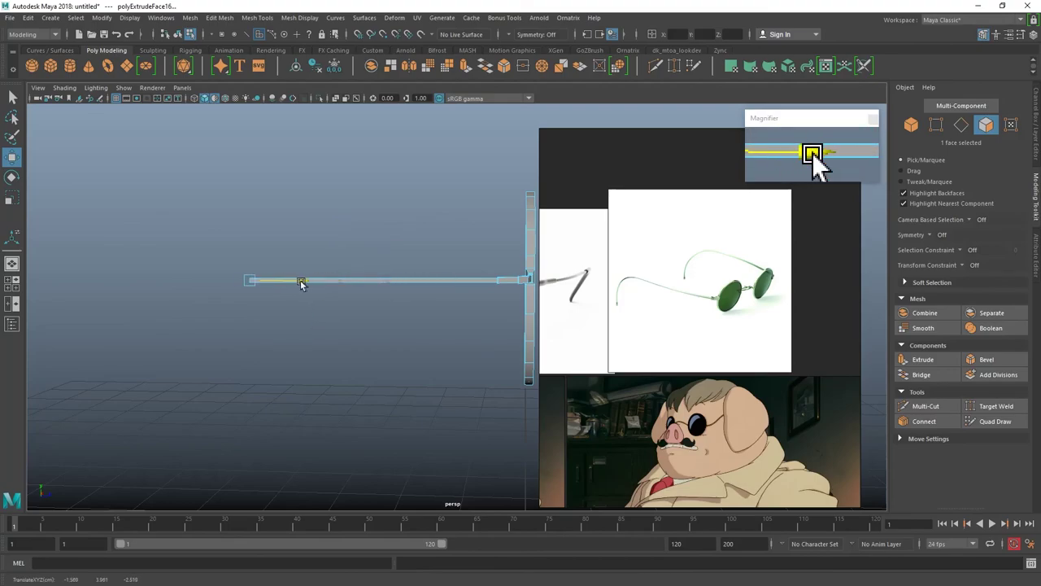
mouse_move(263, 282)
alt+mouse_down()
mouse_move(296, 344)
mouse_move(331, 360)
mouse_move(353, 344)
mouse_move(383, 351)
mouse_move(365, 274)
alt+mouse_up()
mouse_move(414, 297)
mouse_down()
mouse_move(372, 294)
mouse_move(366, 385)
mouse_move(495, 331)
mouse_move(432, 387)
mouse_up()
drag(357, 370, 382, 364)
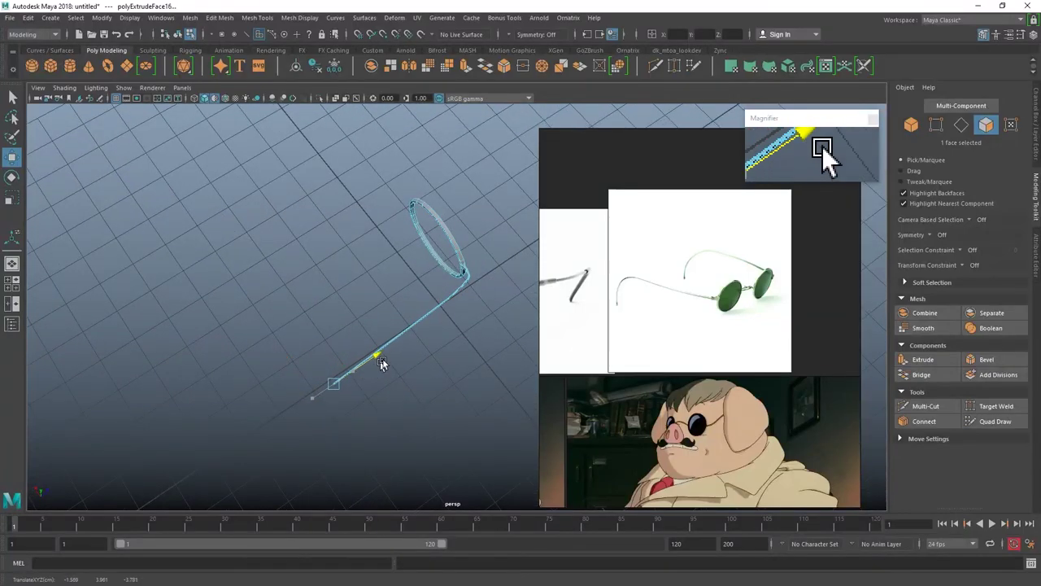
mouse_move(458, 328)
alt+mouse_down()
mouse_move(288, 300)
mouse_move(336, 249)
mouse_move(397, 250)
mouse_move(393, 302)
mouse_move(465, 309)
alt+mouse_up()
alt+right_drag(464, 309, 363, 301)
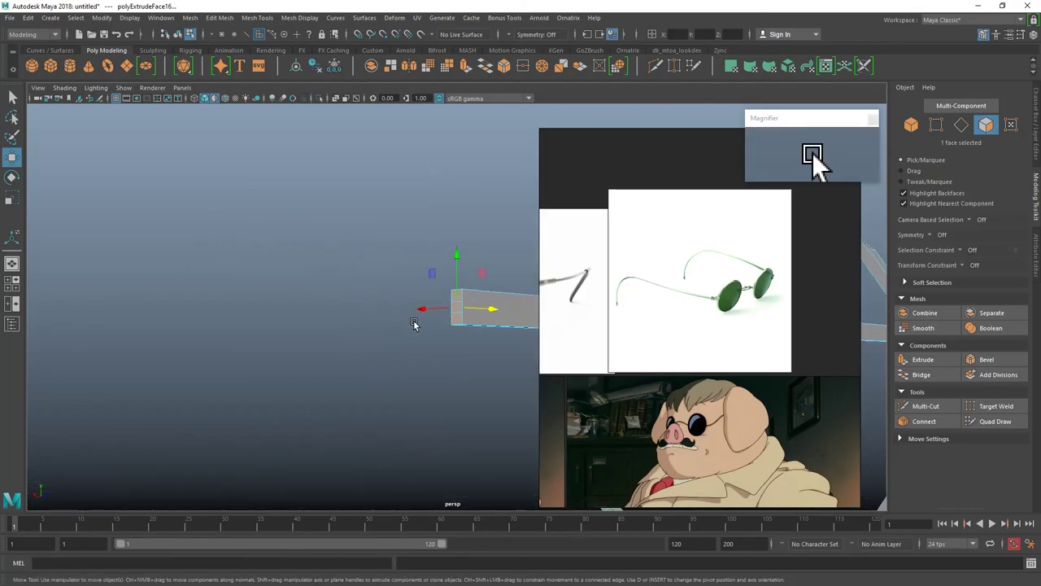
mouse_move(415, 324)
alt+mouse_down()
mouse_move(440, 333)
mouse_move(374, 325)
mouse_move(425, 325)
mouse_move(430, 336)
alt+mouse_up()
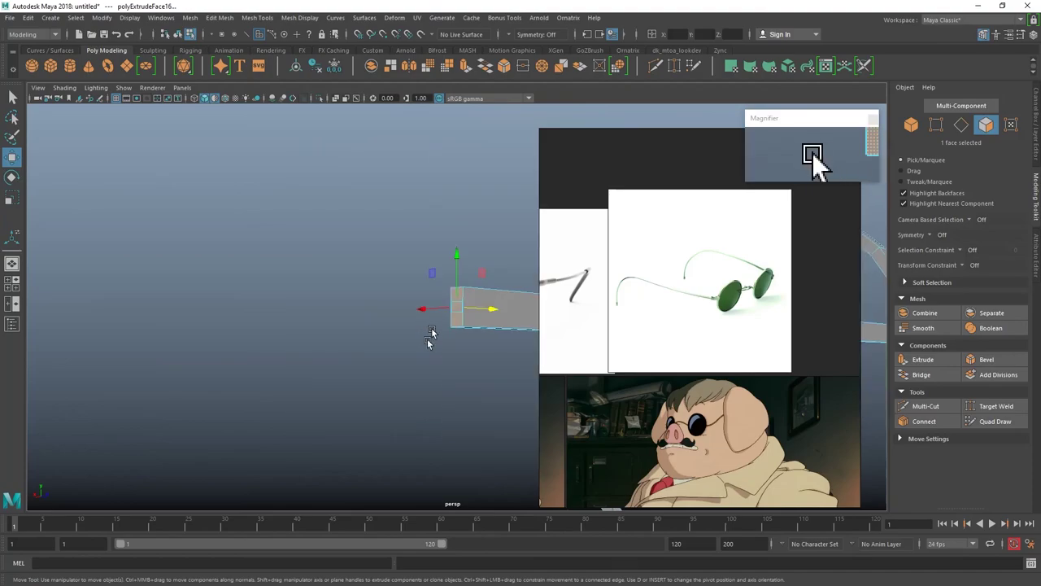
mouse_move(430, 337)
alt+right_down()
mouse_move(464, 388)
mouse_move(437, 370)
alt+right_up()
Extrude a short angled segment from the arm's end and pull it down, lengthening the arm.
key(e)
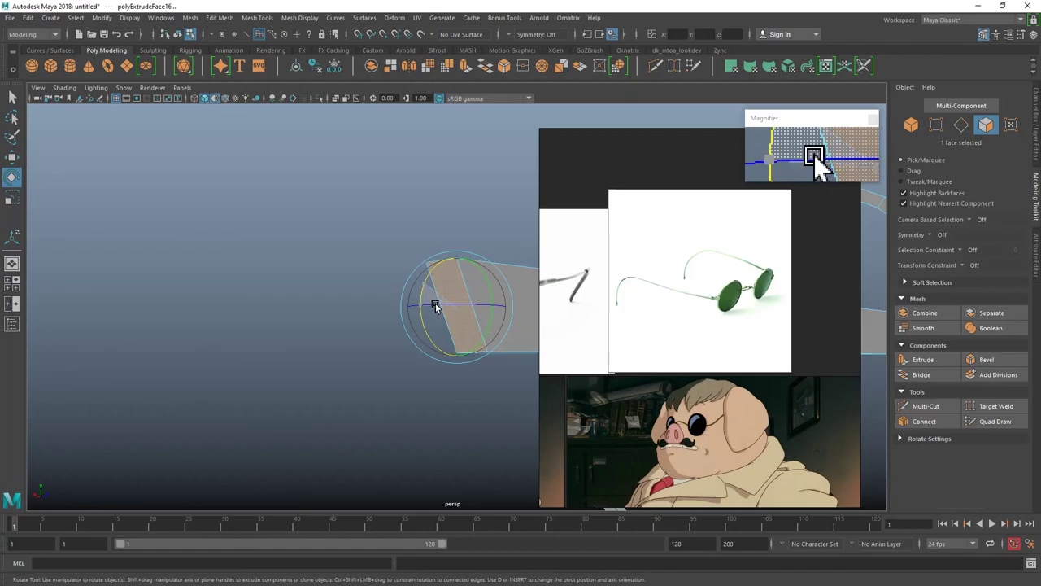
key(ctrl+e)
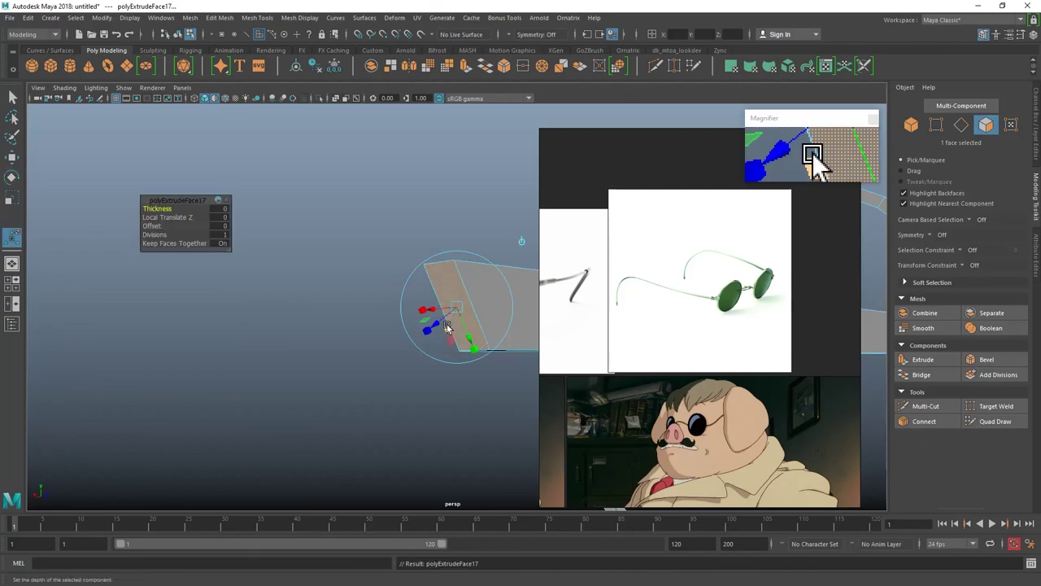
mouse_move(438, 324)
mouse_down()
mouse_move(360, 374)
mouse_move(388, 373)
mouse_move(358, 376)
mouse_up()
key(w)
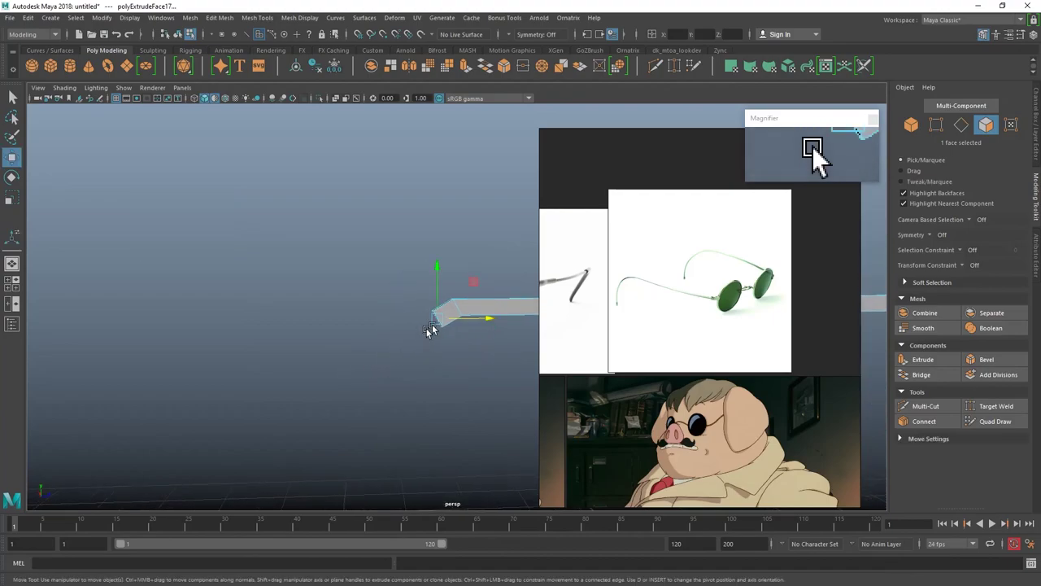
drag(459, 314, 452, 322)
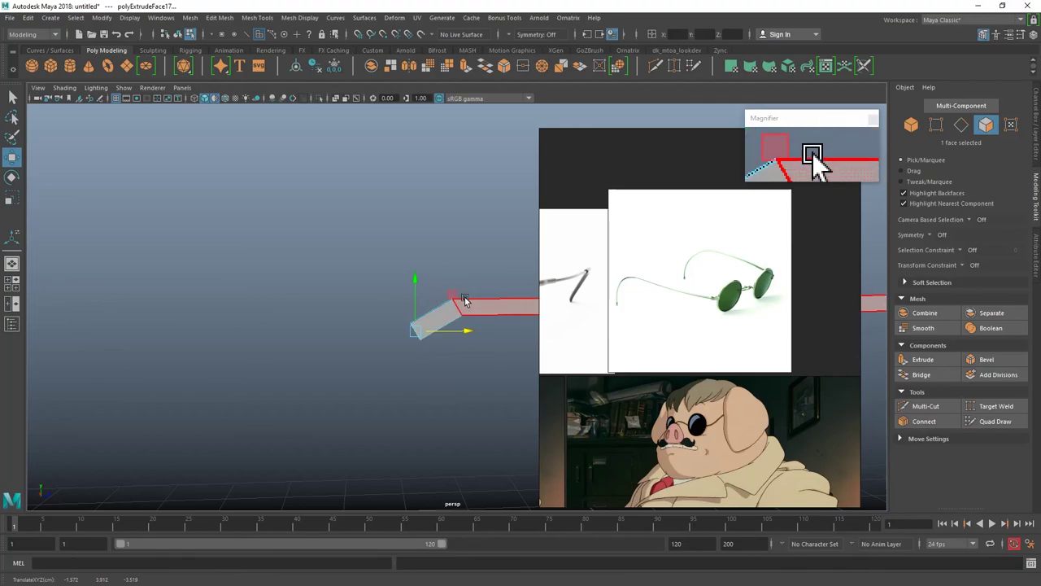
key(d)
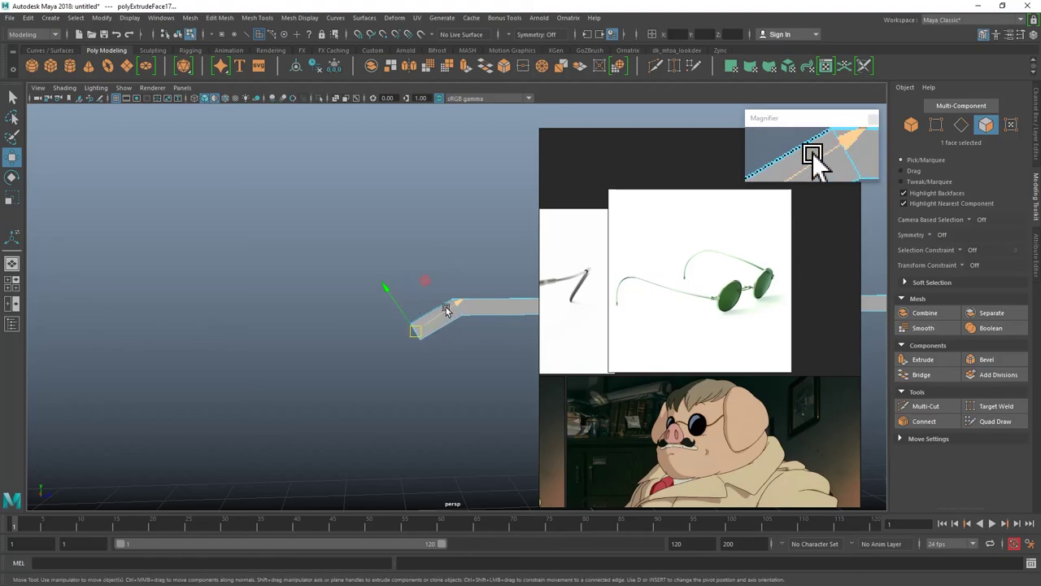
drag(411, 308, 408, 336)
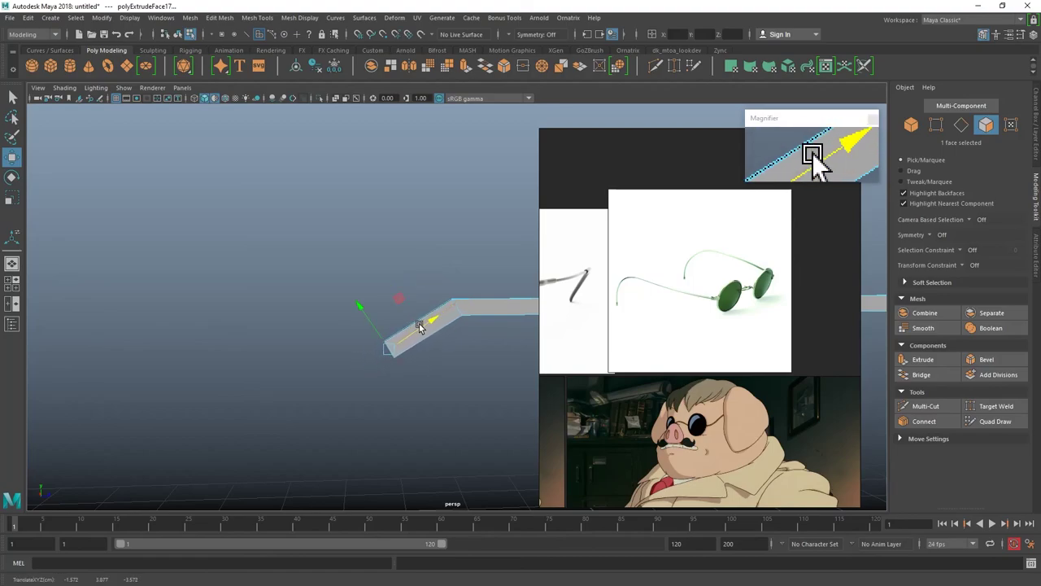
key(e)
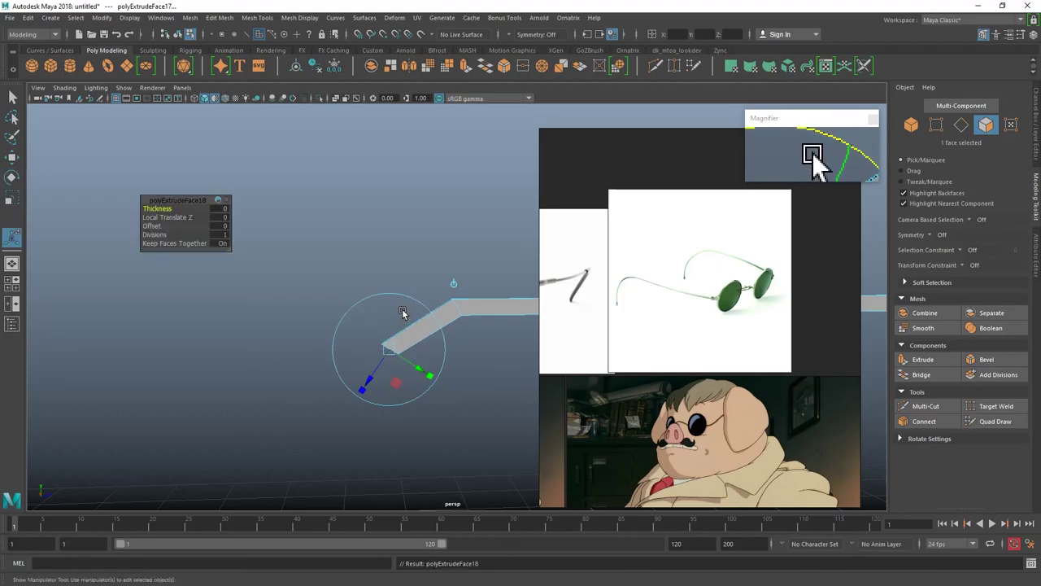
key(w)
mouse_move(390, 326)
mouse_down()
mouse_move(411, 425)
mouse_move(314, 363)
mouse_up()
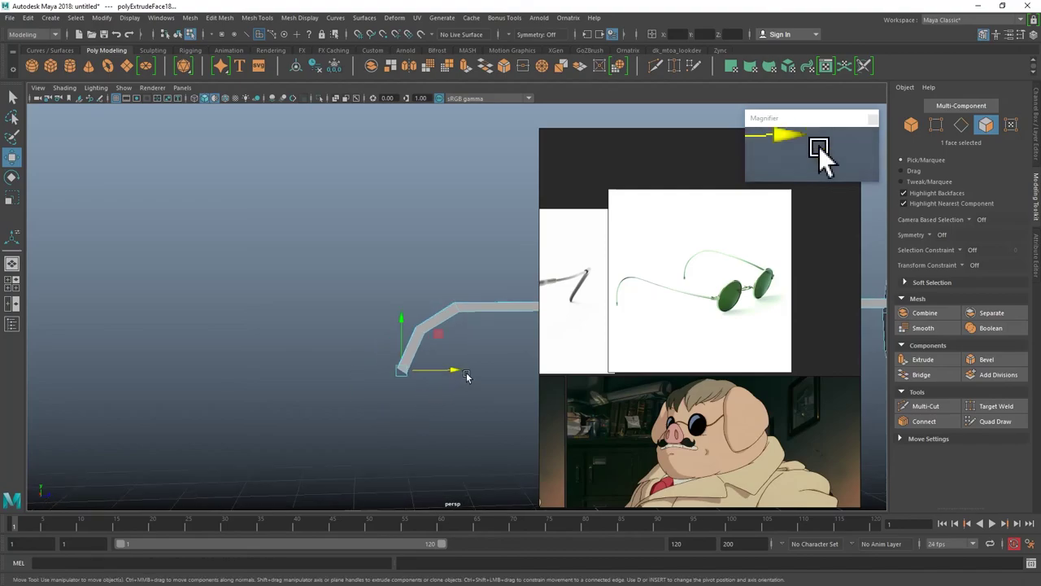
mouse_move(314, 363)
alt+right_down()
mouse_move(361, 344)
mouse_move(491, 344)
mouse_move(377, 336)
mouse_move(429, 326)
mouse_move(332, 325)
alt+right_up()
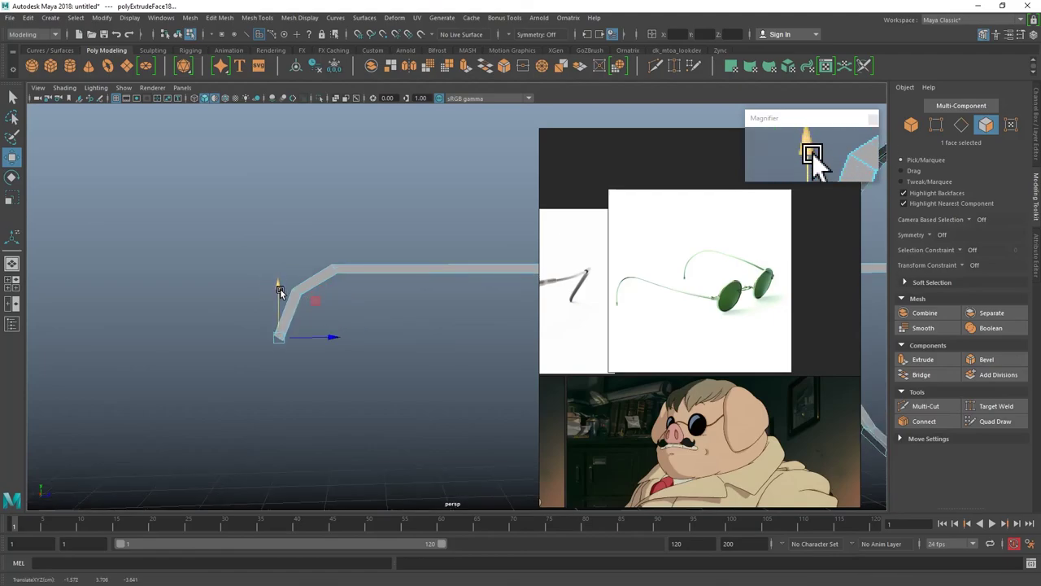
Extrude another segment down and left, then shift it right and slightly up.
key(ctrl+e)
mouse_move(268, 363)
mouse_down()
mouse_move(236, 358)
mouse_move(254, 415)
mouse_up()
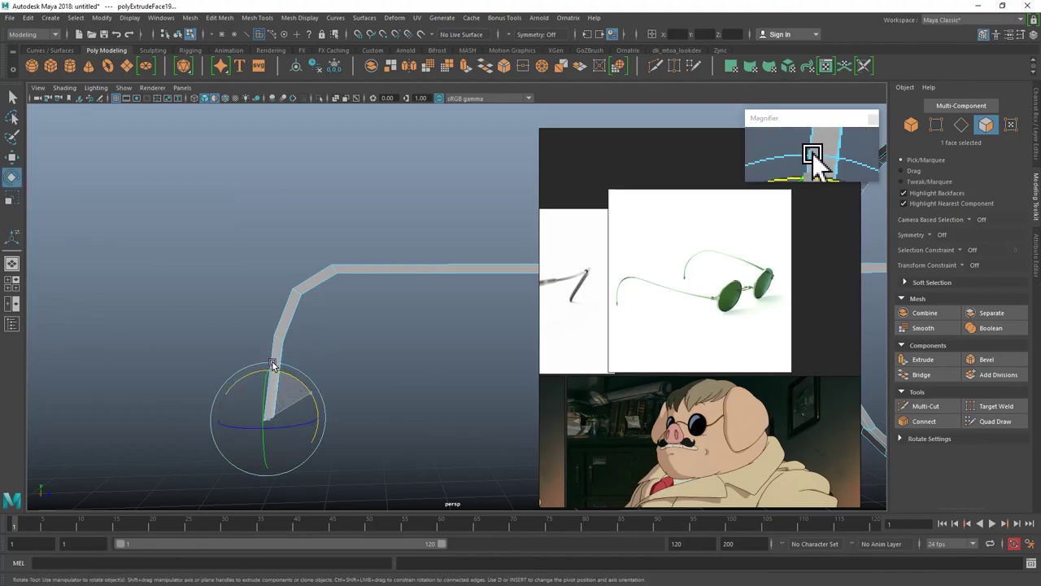
key(w)
drag(304, 420, 326, 419)
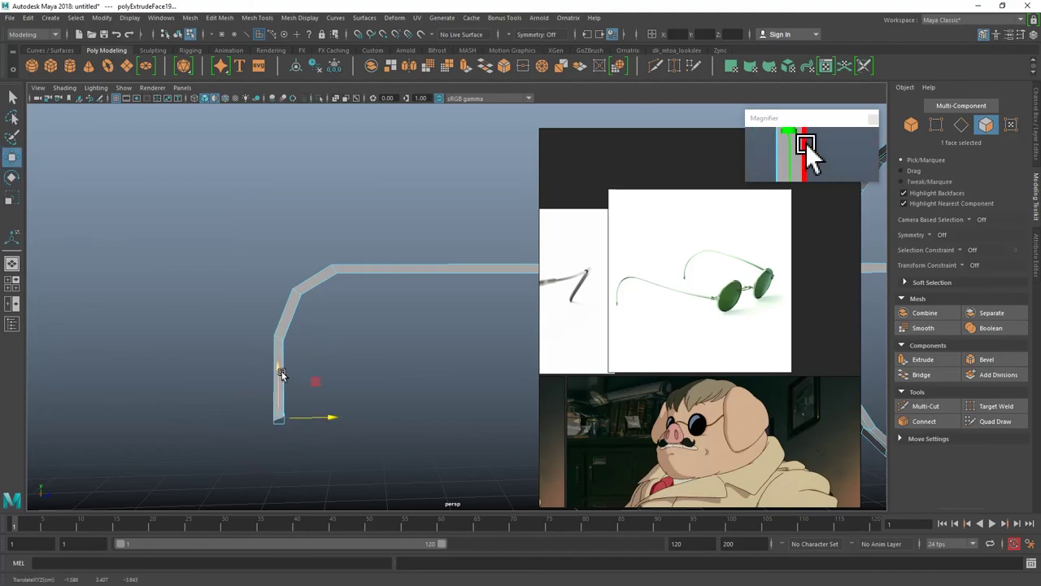
drag(280, 372, 277, 356)
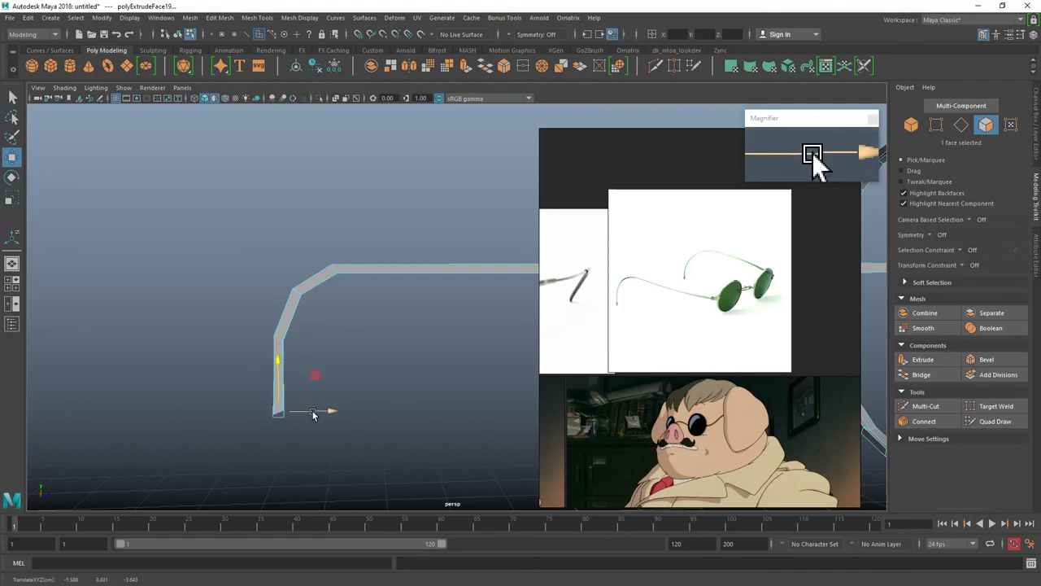
key(e)
Extrude two more segments, pulling the last down-right to hook the tip back into an ear curl.
key(ctrl+e)
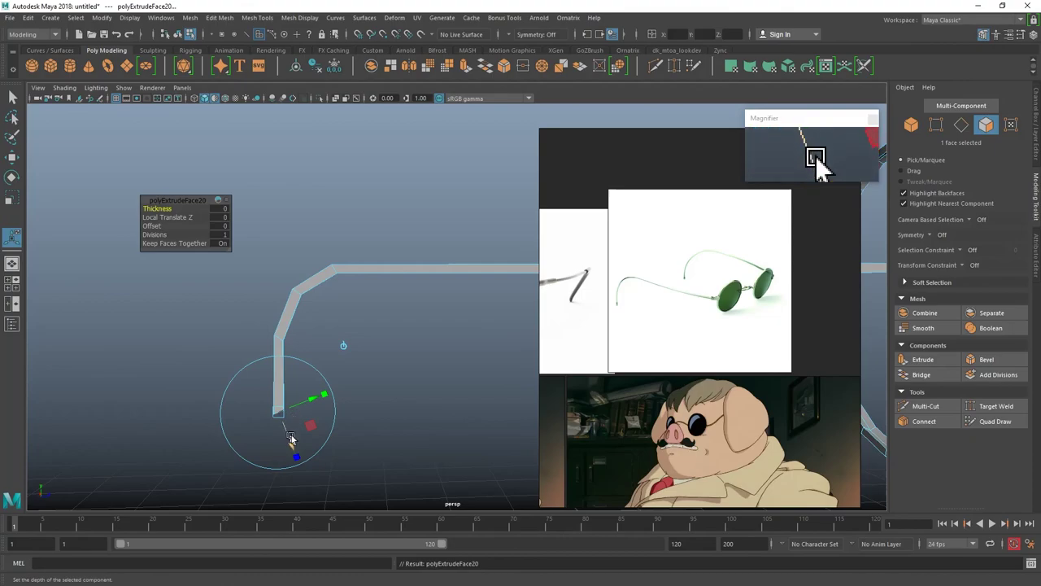
key(e)
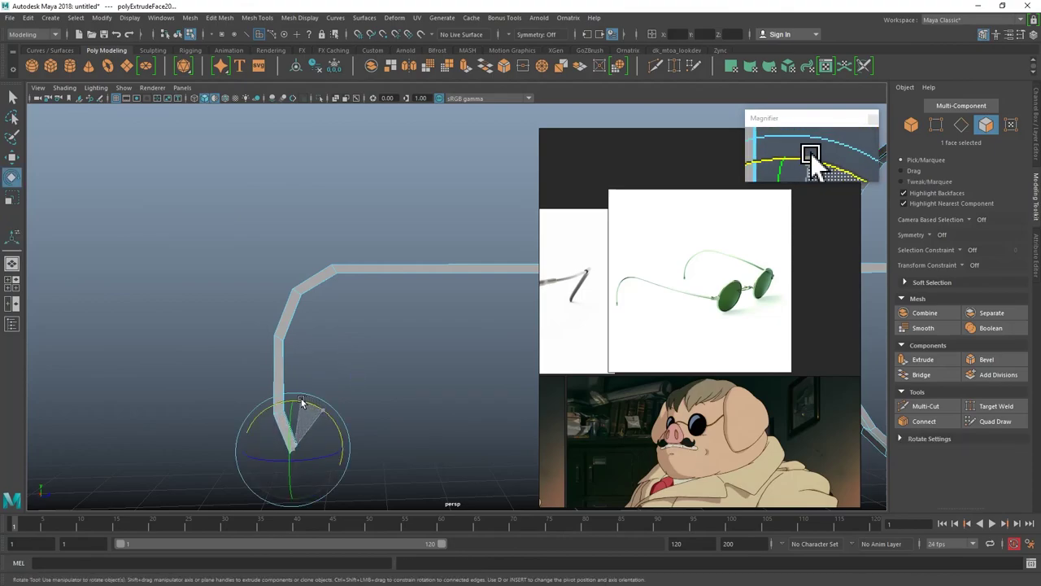
key(w)
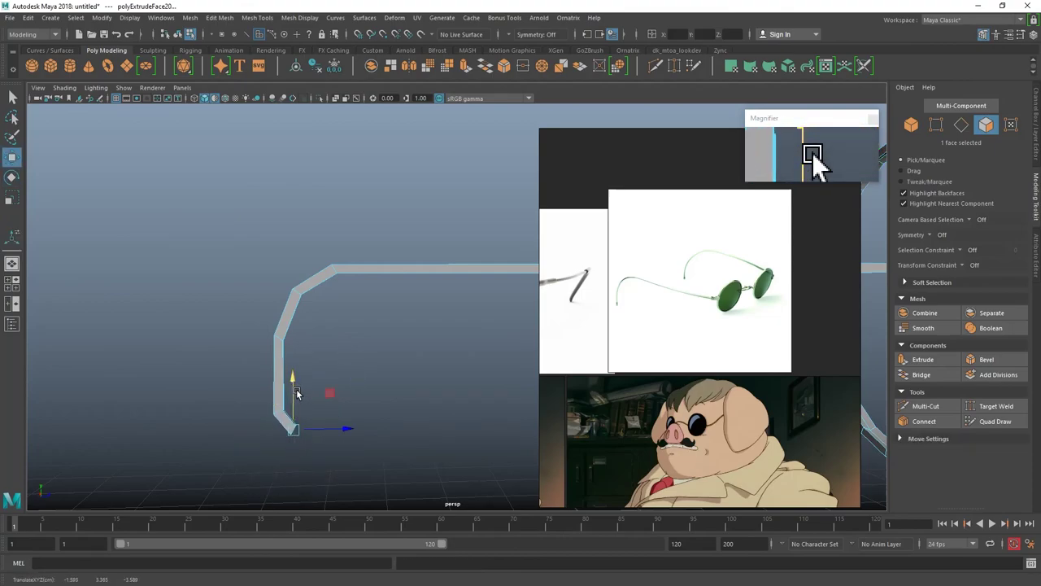
key(ctrl+e)
drag(299, 427, 342, 456)
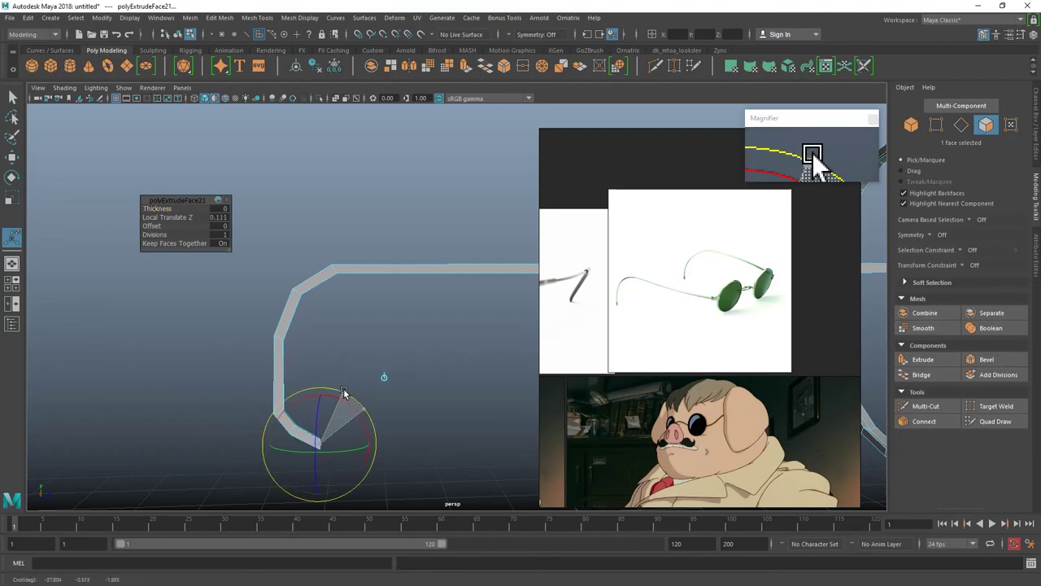
key(w)
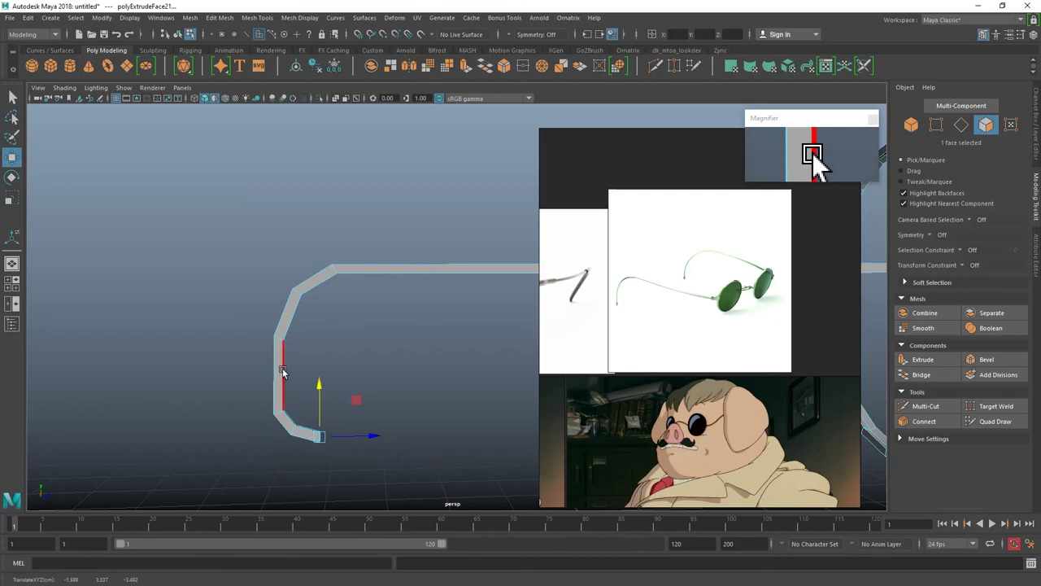
click(283, 372)
Shift the arm's edge loop and the bottom bend's edge loop to the left.
right_drag(274, 274, 274, 241)
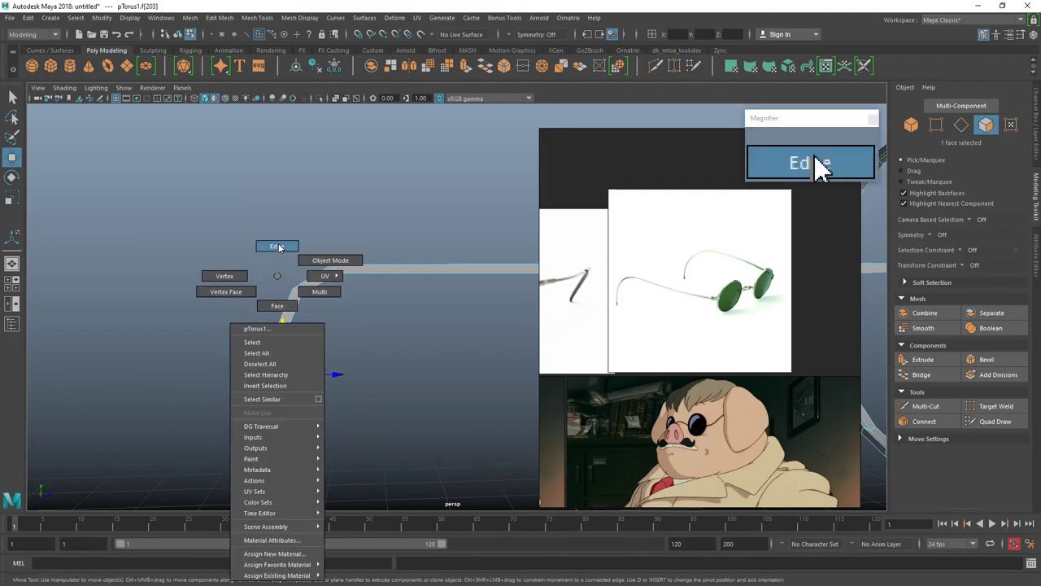
double_click(280, 339)
drag(328, 337, 323, 336)
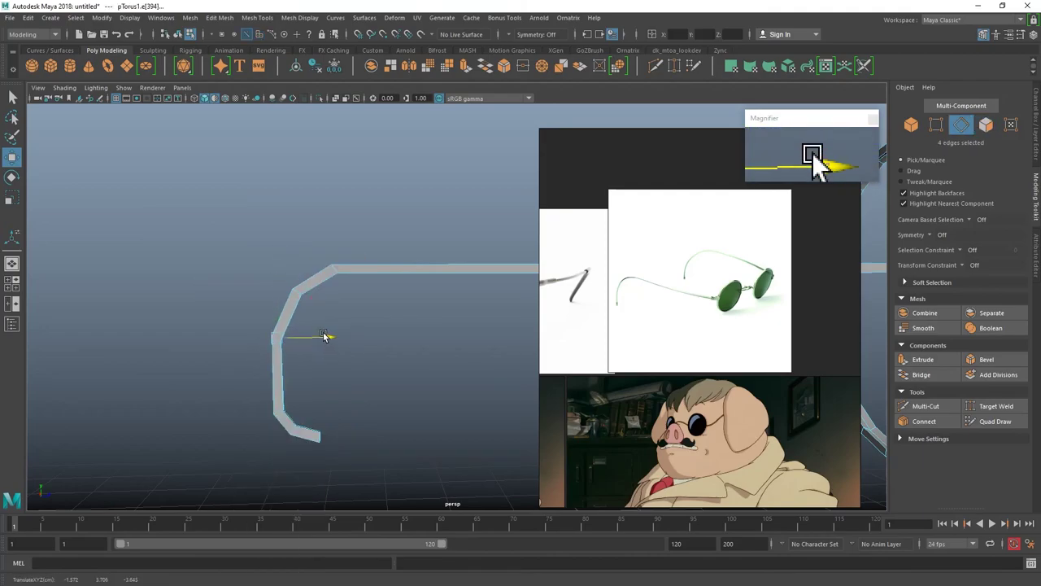
double_click(278, 415)
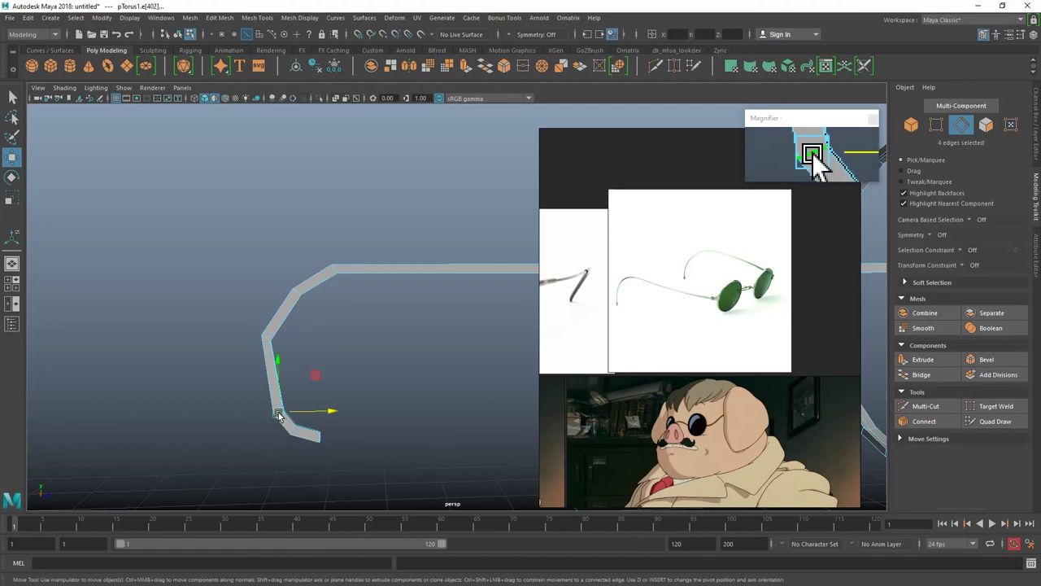
drag(320, 414, 267, 370)
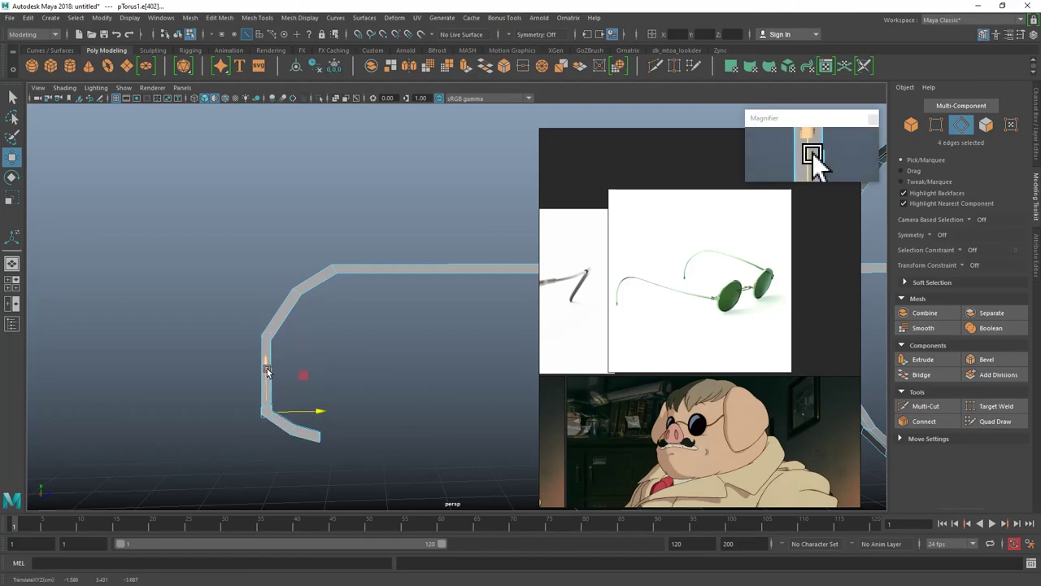
Select the arm's end face, frame it, and grow the selection to the tip faces.
mouse_move(347, 399)
alt+mouse_down()
mouse_move(396, 426)
mouse_move(209, 435)
mouse_move(426, 399)
mouse_move(520, 419)
mouse_move(429, 408)
mouse_move(414, 363)
mouse_move(307, 367)
mouse_move(273, 312)
alt+mouse_up()
mouse_move(262, 339)
alt+right_down()
mouse_move(212, 318)
mouse_move(331, 298)
mouse_move(307, 319)
alt+right_up()
alt+drag(391, 322, 389, 281)
mouse_move(201, 316)
alt+mouse_down()
mouse_move(216, 302)
mouse_move(359, 306)
alt+mouse_up()
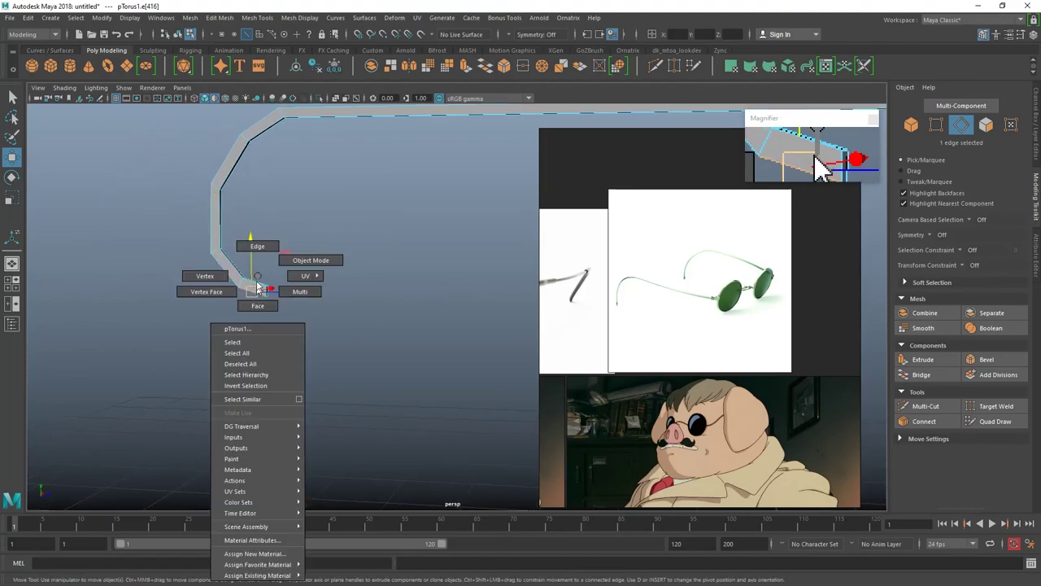
right_drag(258, 291, 302, 281)
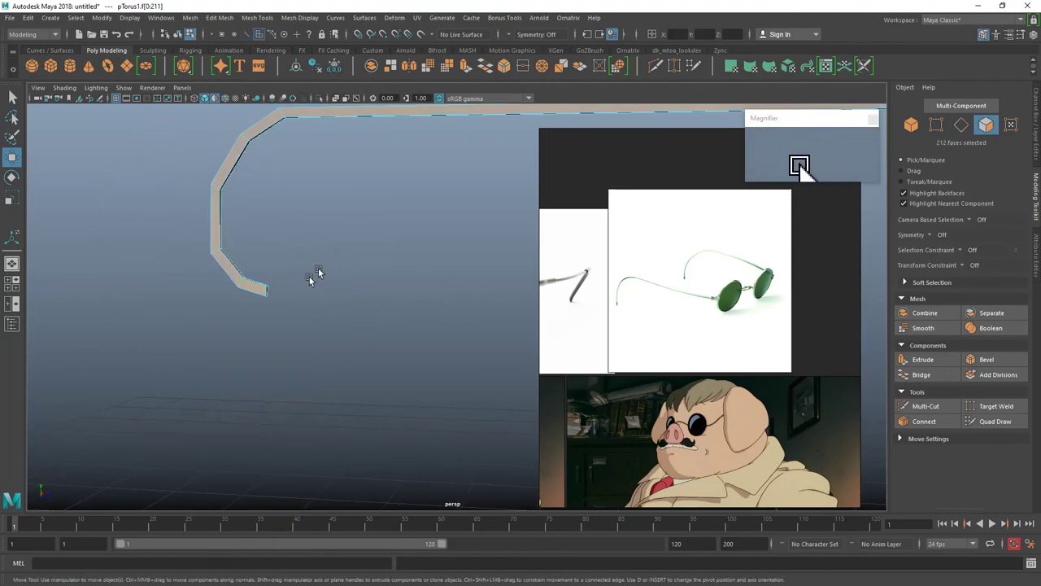
click(256, 288)
mouse_move(255, 288)
alt+mouse_down()
mouse_move(274, 302)
mouse_move(191, 397)
alt+mouse_up()
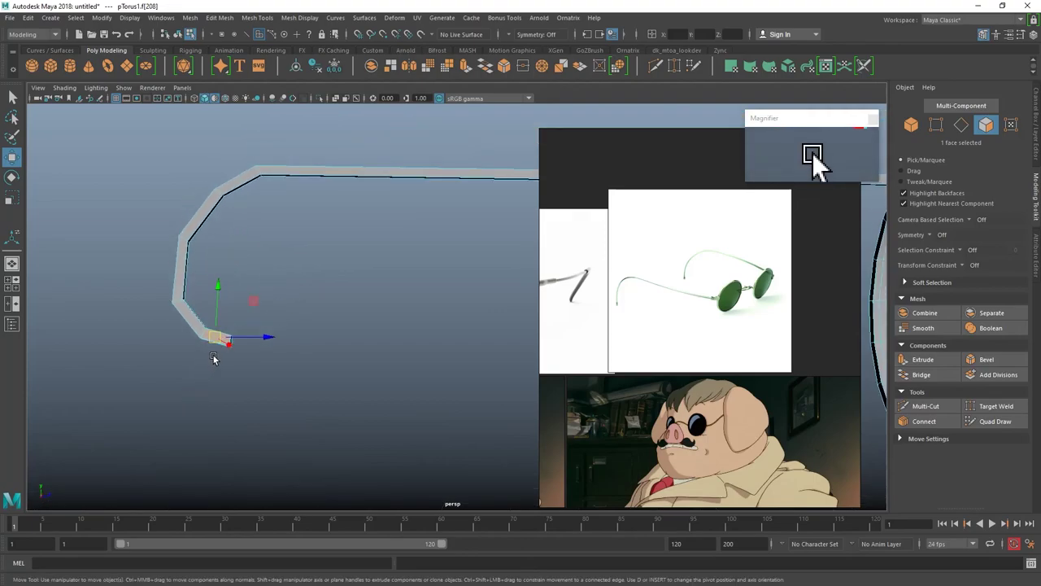
key(f)
scroll(395, 356, down, 5)
alt+drag(377, 379, 408, 333)
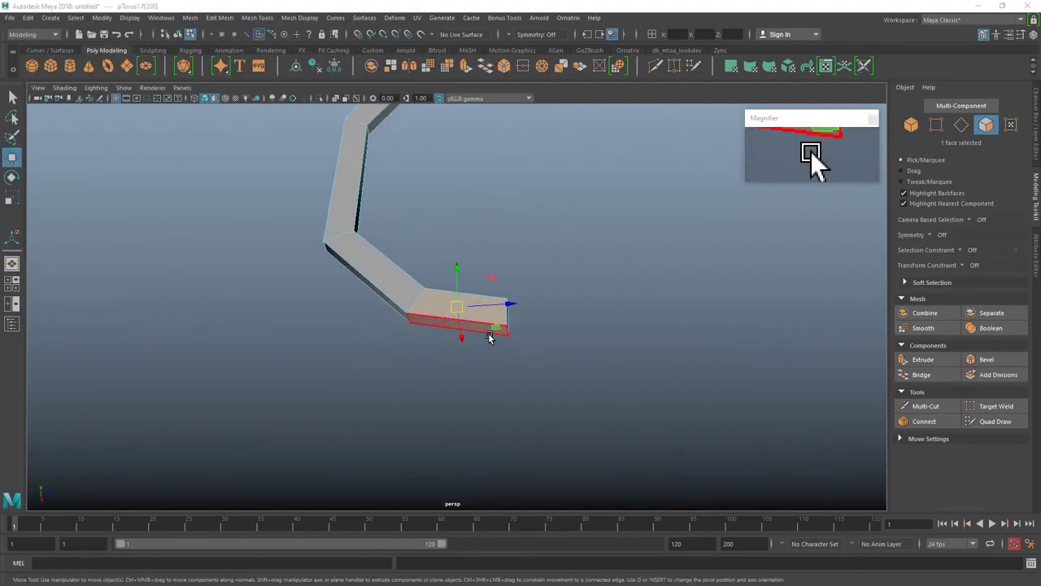
scroll(488, 342, up, 3)
key(shift+period)
Extrude the tip faces and scale them up slightly.
mouse_move(558, 296)
alt+mouse_down()
mouse_move(514, 395)
mouse_move(548, 337)
mouse_move(542, 320)
alt+mouse_up()
key(ctrl+e)
key(r)
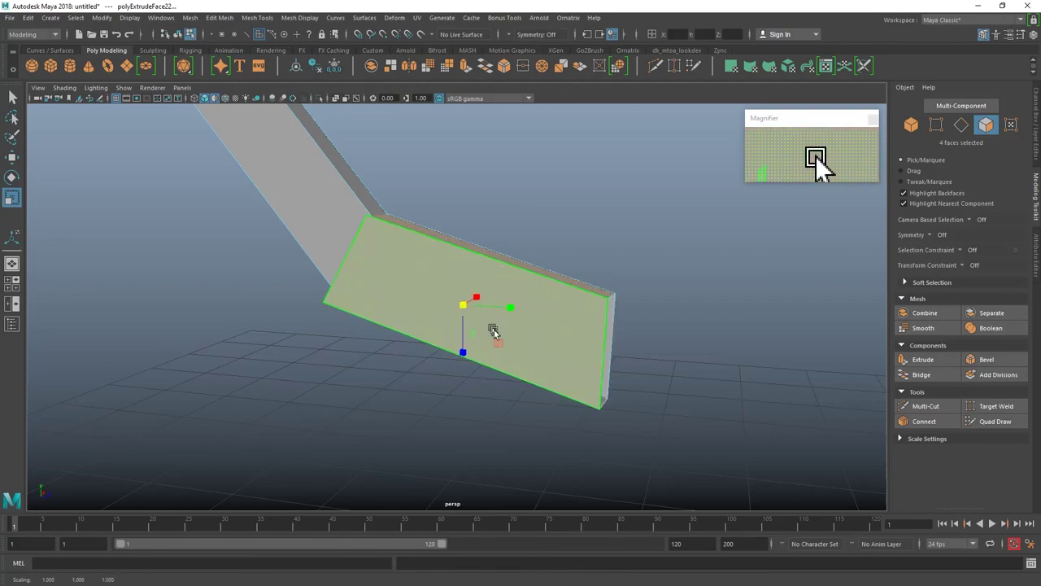
mouse_move(493, 326)
alt+mouse_down()
mouse_move(454, 322)
mouse_move(542, 353)
alt+mouse_up()
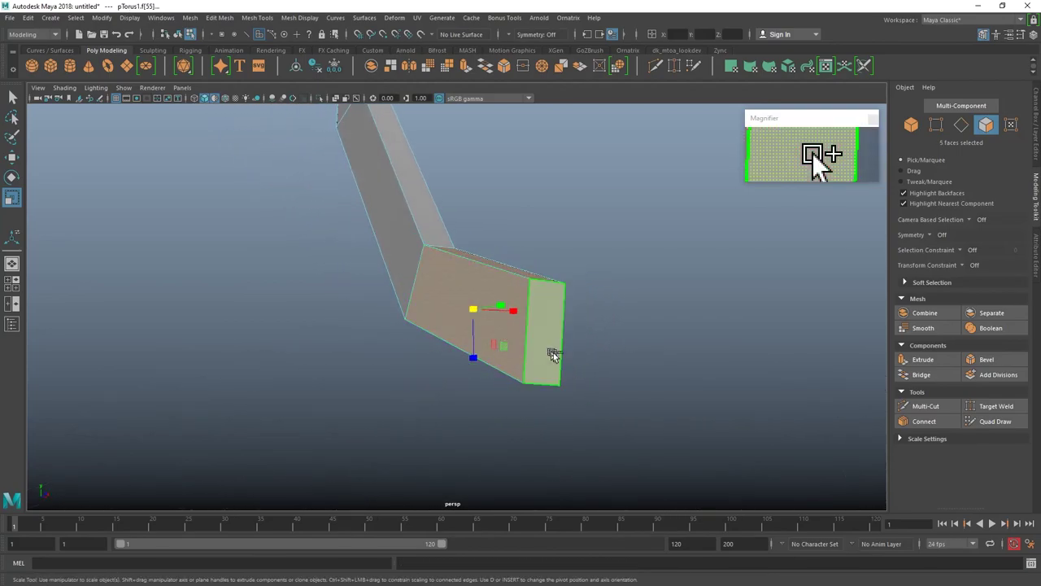
shift+click(553, 353)
key(ctrl+z)
key(ctrl+z)
key(ctrl+z)
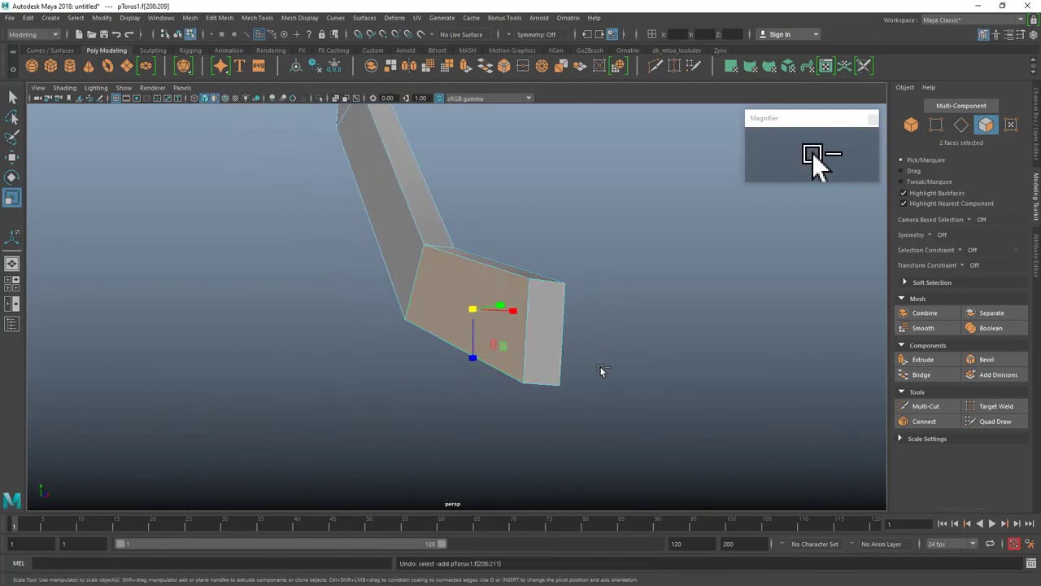
key(shift+z)
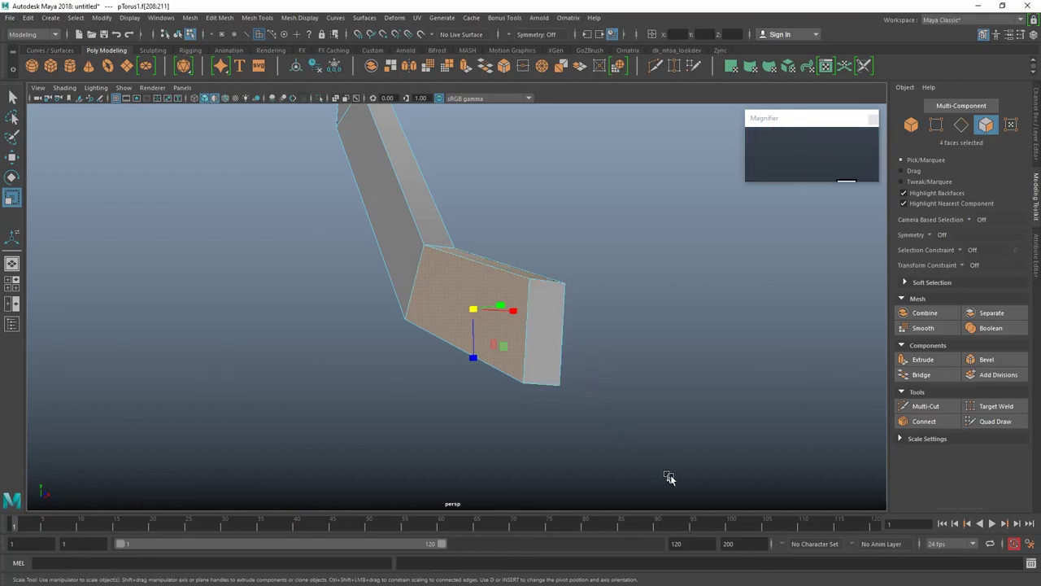
key(ctrl+e)
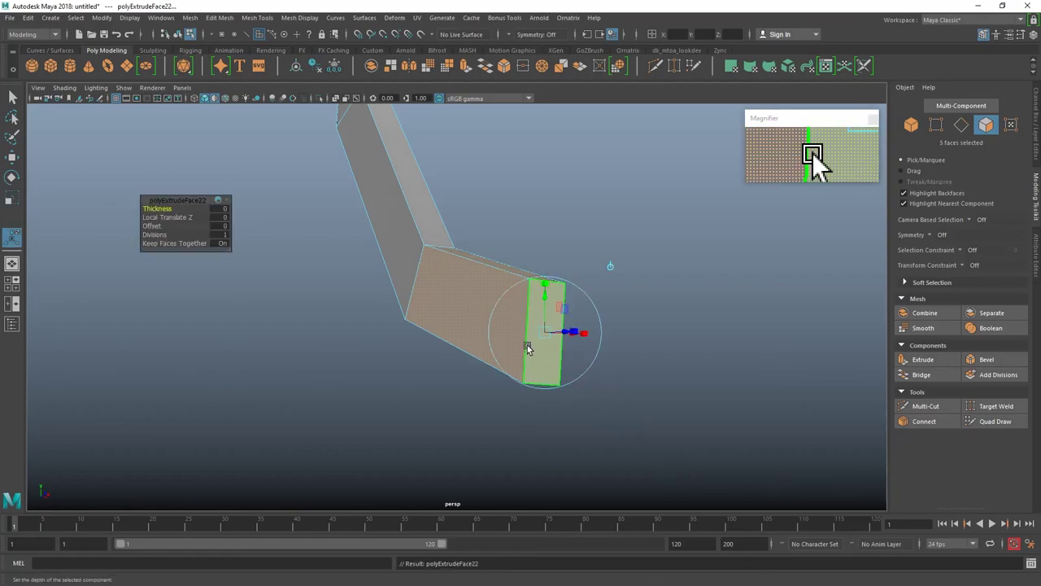
shift+click(531, 344)
drag(473, 309, 518, 344)
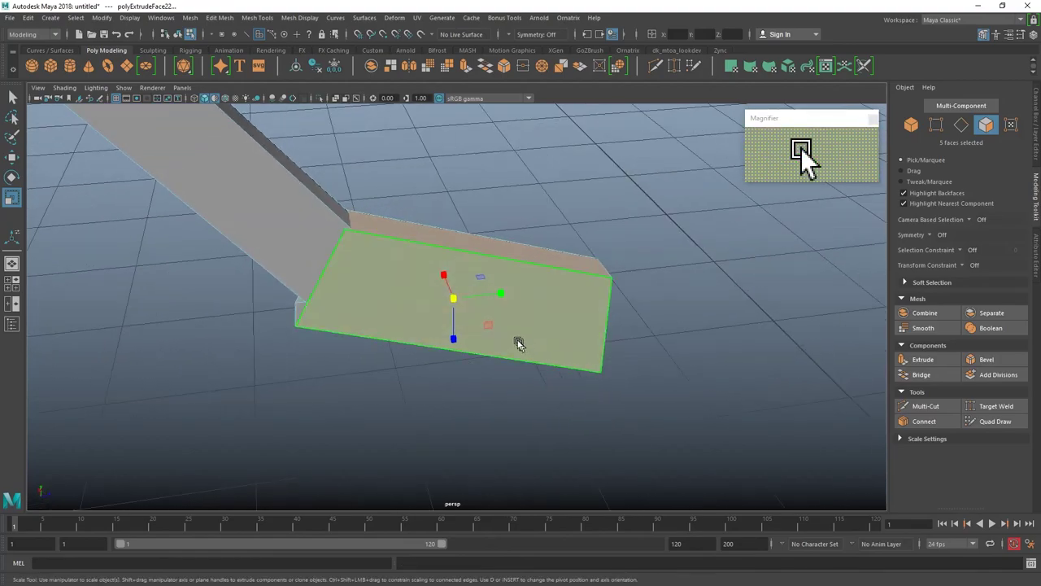
Shift the extruded tip faces along X, raise them along Y, then return to Object Mode.
key(w)
drag(482, 298, 498, 301)
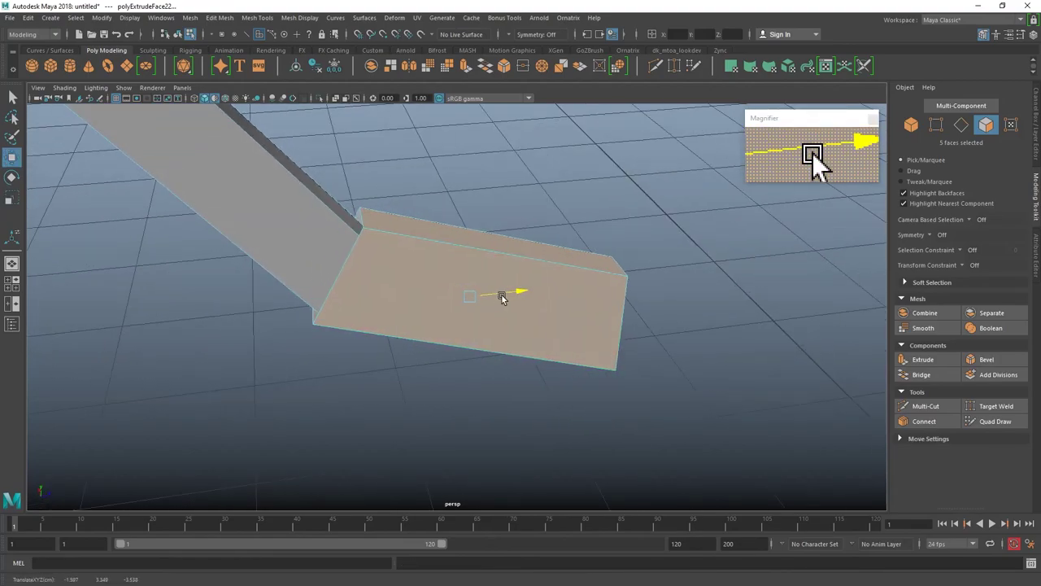
key(e)
key(w)
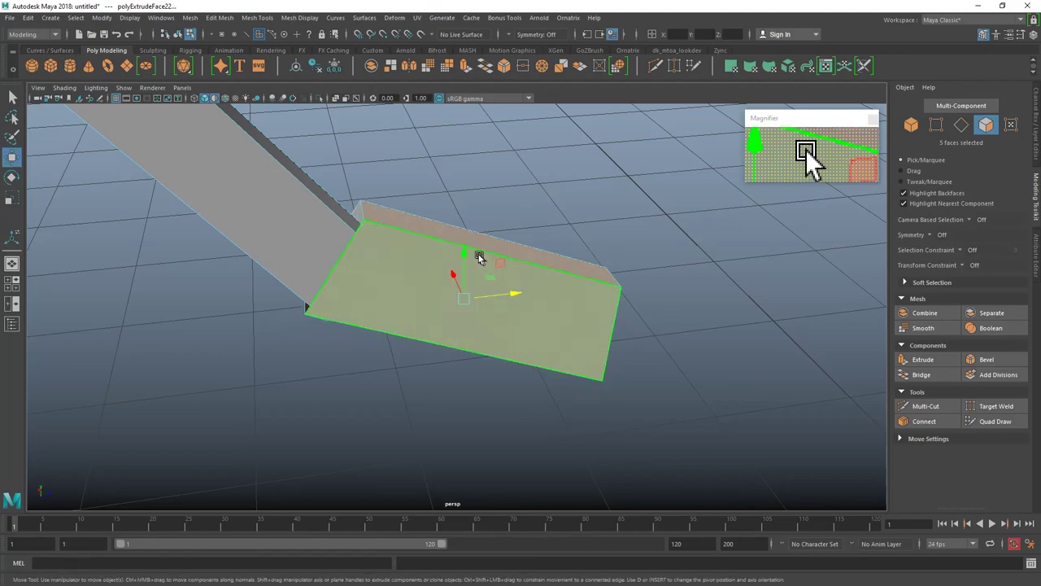
mouse_move(462, 253)
mouse_down()
mouse_move(600, 256)
mouse_move(572, 281)
mouse_up()
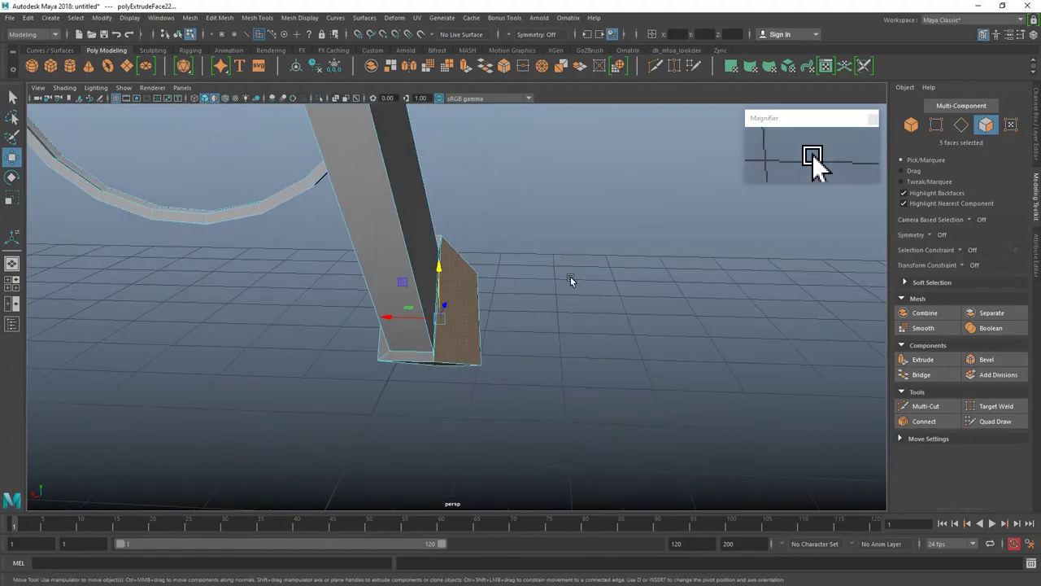
scroll(570, 325, down, 3)
click(565, 353)
mouse_move(565, 353)
alt+mouse_down()
mouse_move(400, 344)
mouse_move(196, 423)
mouse_move(480, 360)
alt+mouse_up()
right_drag(480, 306, 533, 284)
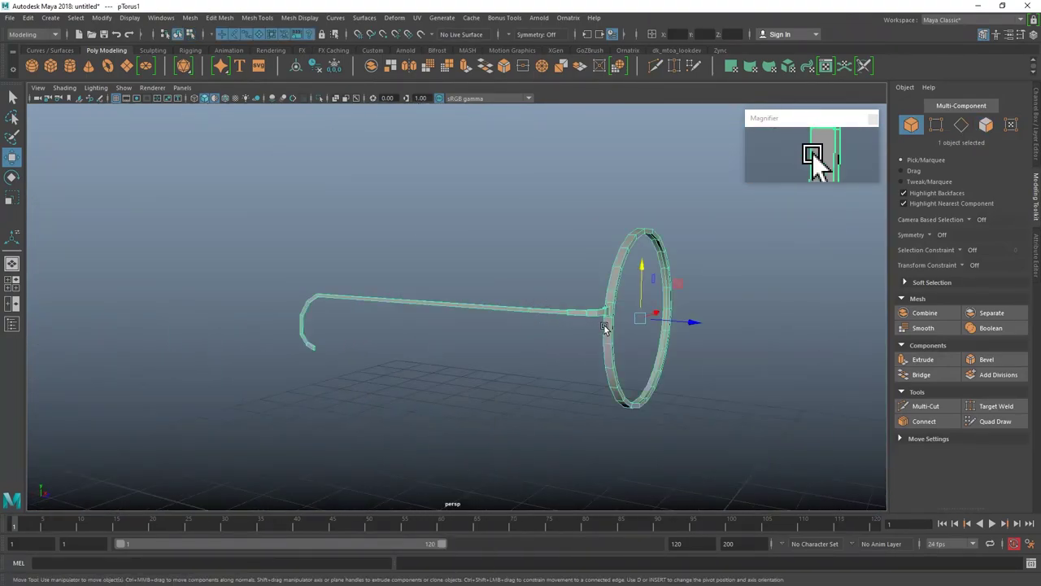
Select the rim object after viewing the ring from above.
click(594, 390)
mouse_move(594, 389)
alt+mouse_down()
mouse_move(574, 416)
mouse_move(514, 419)
mouse_move(388, 383)
mouse_move(583, 383)
mouse_move(295, 349)
mouse_move(360, 348)
alt+mouse_up()
scroll(320, 352, up, 2)
scroll(470, 306, down, 2)
click(472, 292)
mouse_move(471, 293)
alt+mouse_down()
mouse_move(512, 364)
mouse_move(542, 367)
mouse_move(461, 363)
mouse_move(445, 345)
mouse_move(484, 325)
mouse_move(512, 344)
mouse_move(507, 317)
alt+mouse_up()
scroll(498, 350, down, 1)
Use Multi-Cut to insert two edge loops running around the ring.
click(925, 405)
scroll(498, 316, up, 2)
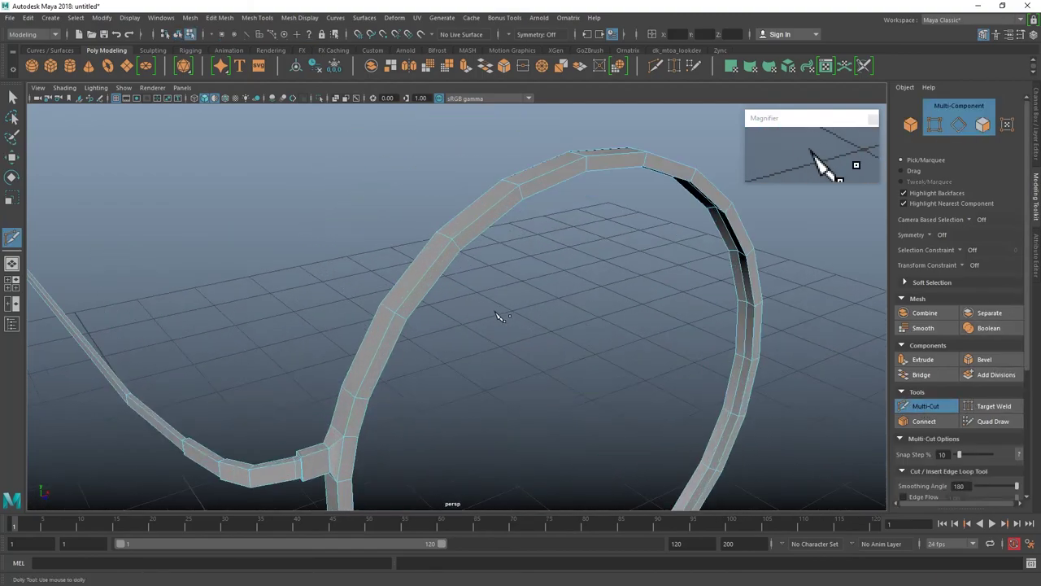
ctrl+click(385, 324)
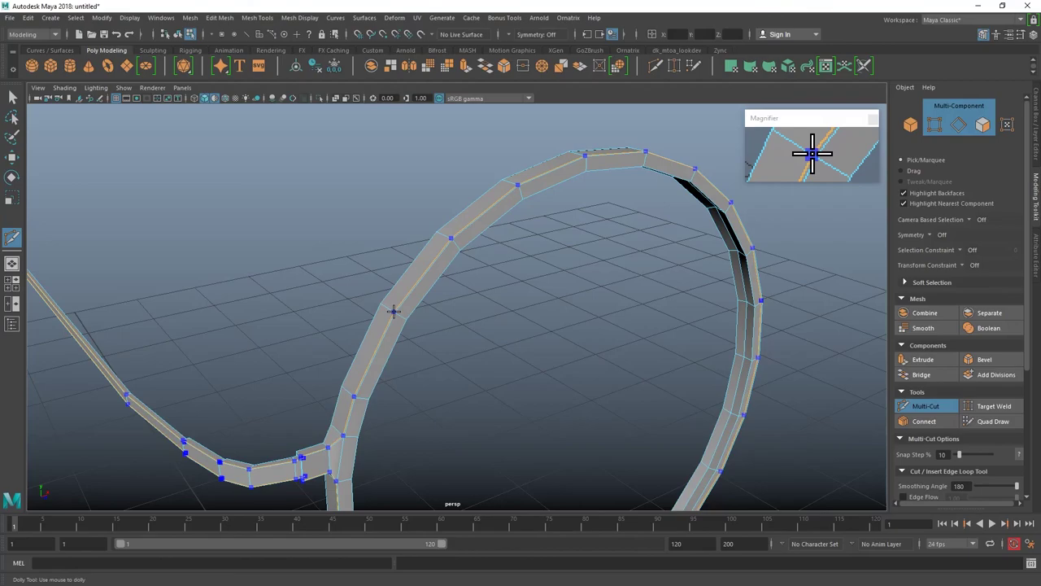
ctrl+click(388, 308)
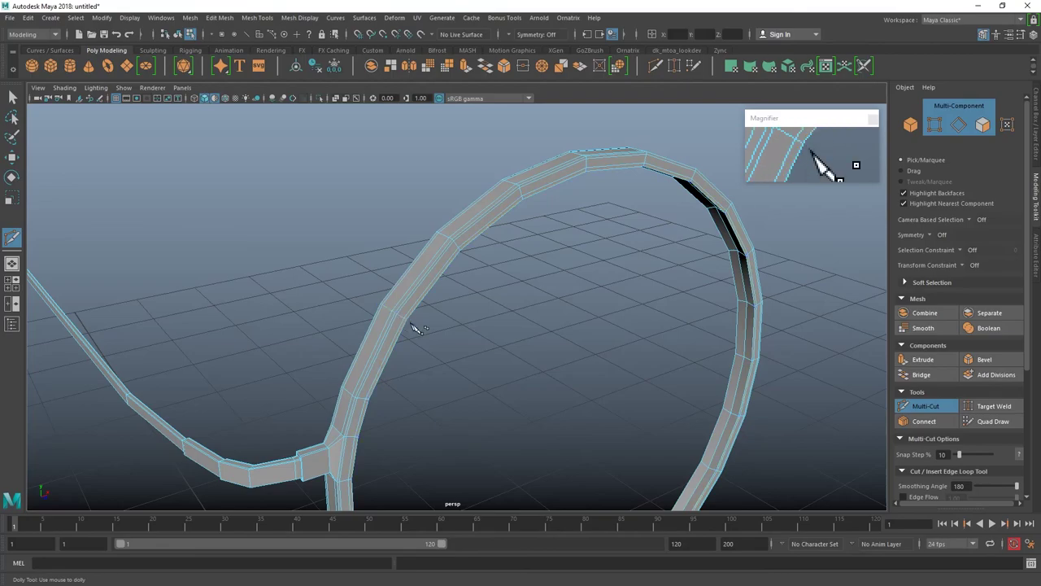
alt+drag(417, 328, 360, 396)
alt+middle_drag(409, 401, 316, 418)
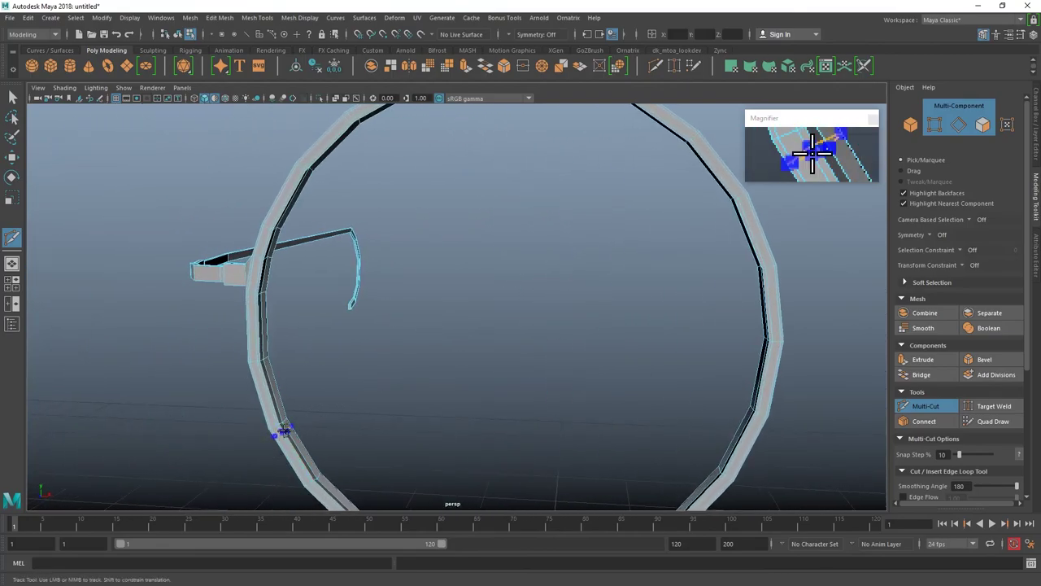
scroll(290, 414, down, 5)
scroll(301, 402, up, 5)
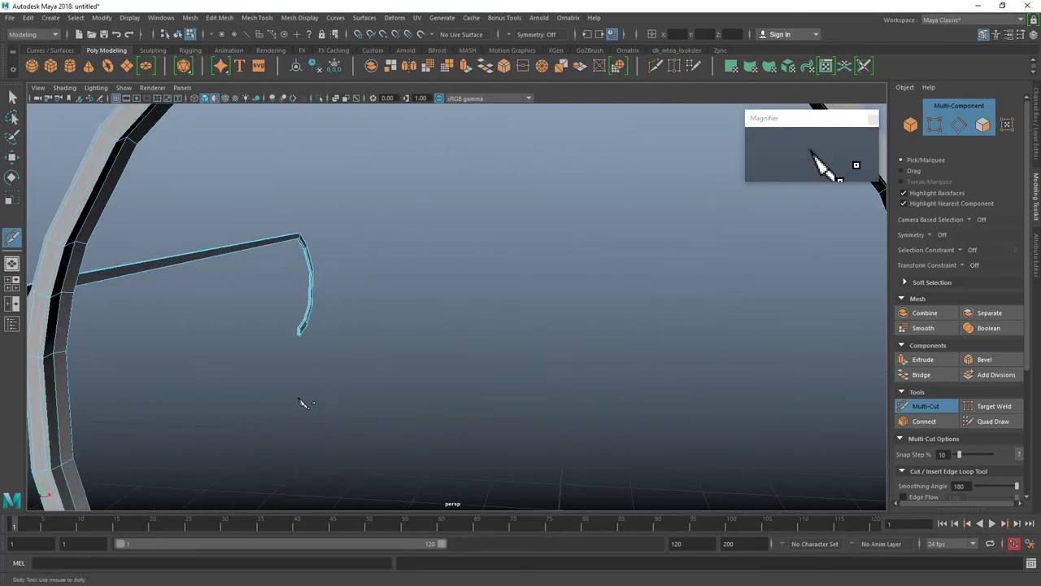
alt+drag(302, 401, 524, 319)
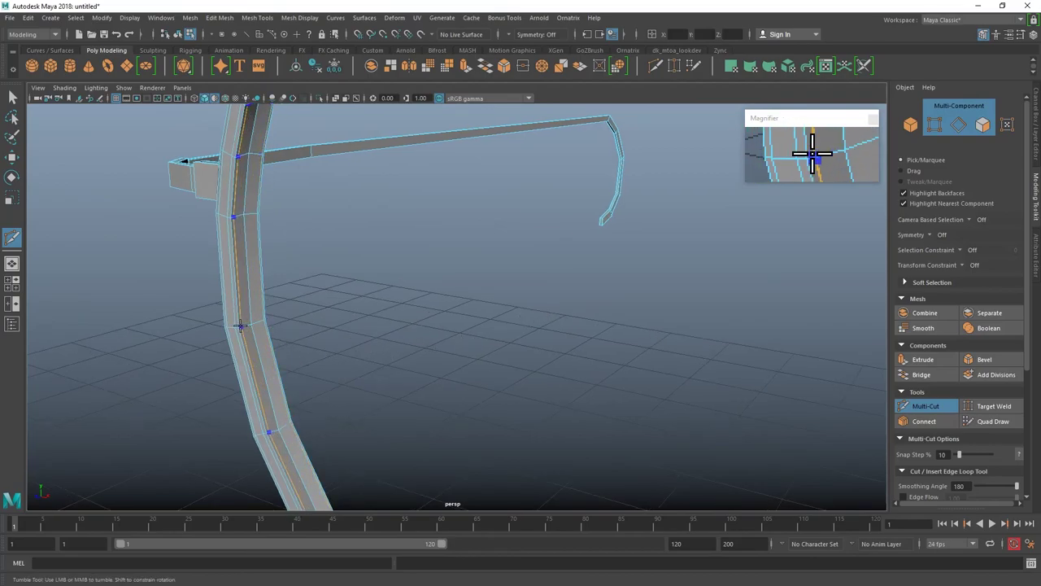
scroll(315, 328, down, 3)
Switch to Object Mode from the marking menu and activate the Move tool.
right_click(389, 362)
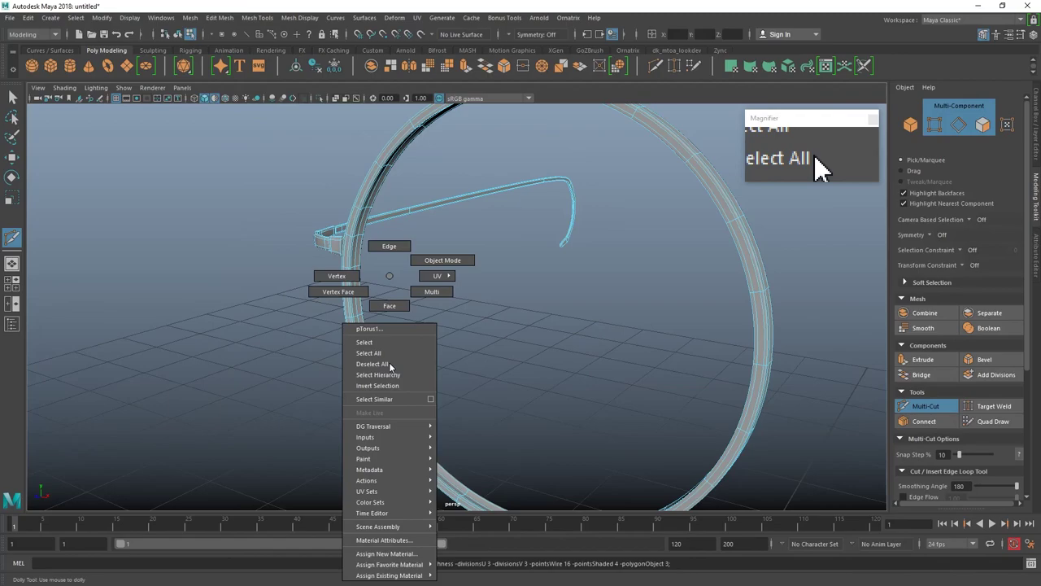
click(422, 257)
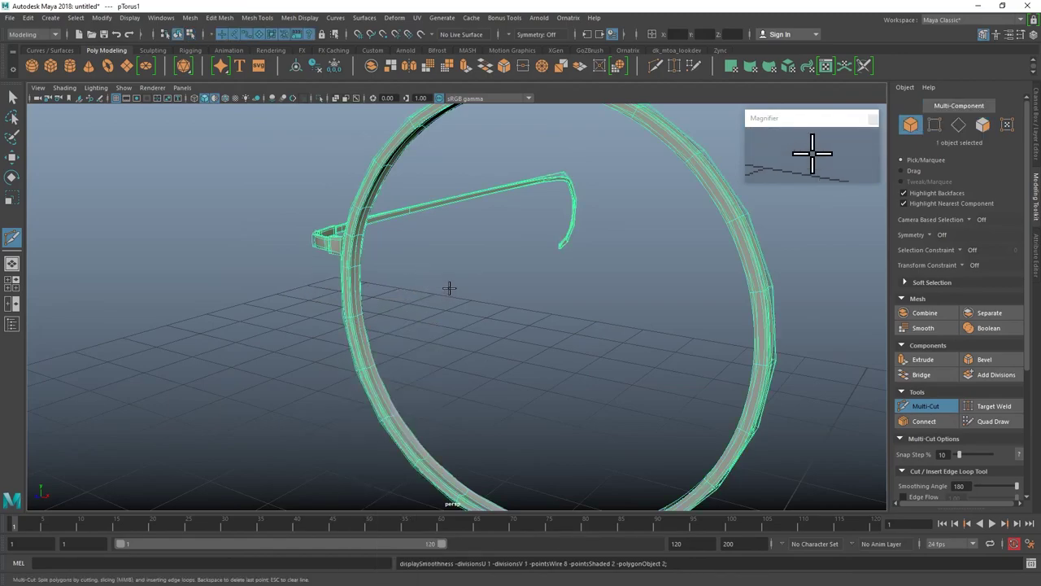
key(w)
click(480, 305)
mouse_move(480, 304)
alt+mouse_down()
mouse_move(426, 298)
mouse_move(459, 297)
alt+mouse_up()
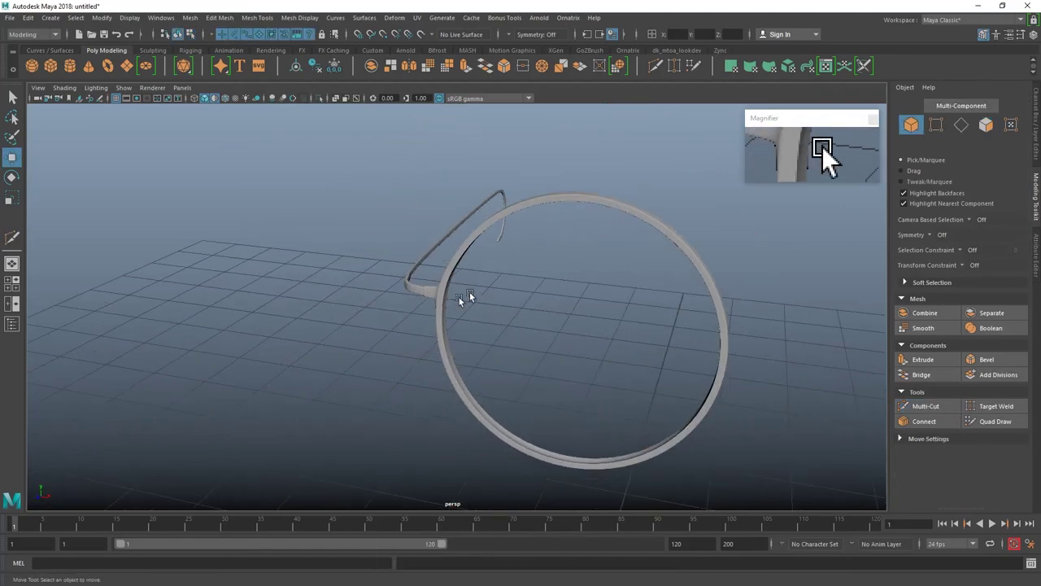
Select and frame the rim, then orbit to inspect the glasses face-on and from other angles.
click(464, 244)
mouse_move(529, 326)
alt+mouse_down()
mouse_move(418, 302)
mouse_move(468, 308)
mouse_move(483, 291)
mouse_move(453, 291)
mouse_move(479, 317)
mouse_move(350, 349)
alt+mouse_up()
scroll(418, 303, up, 3)
click(423, 305)
click(350, 348)
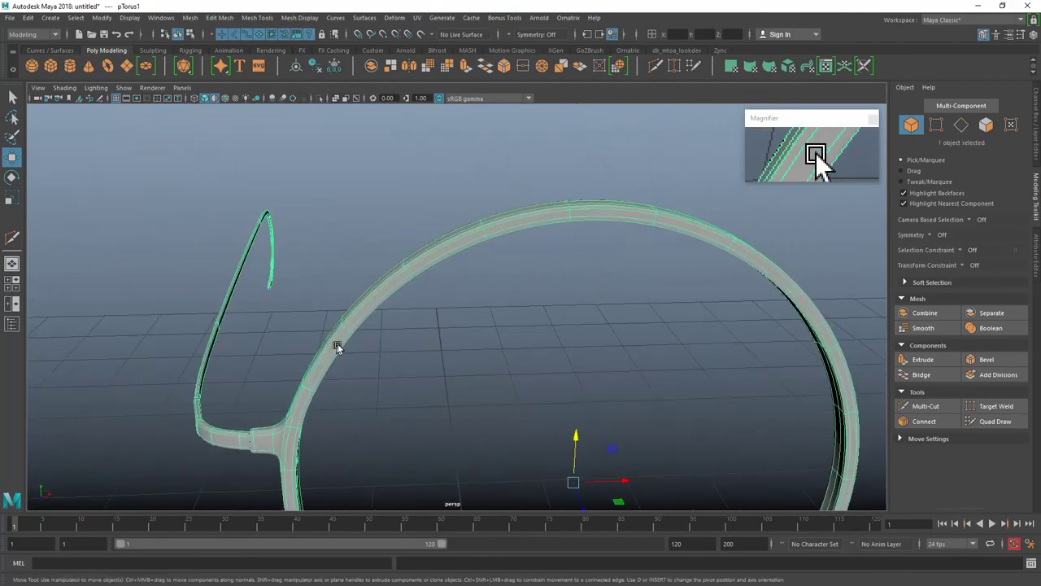
key(f)
click(452, 361)
mouse_move(452, 360)
alt+mouse_down()
mouse_move(415, 326)
mouse_move(455, 327)
alt+mouse_up()
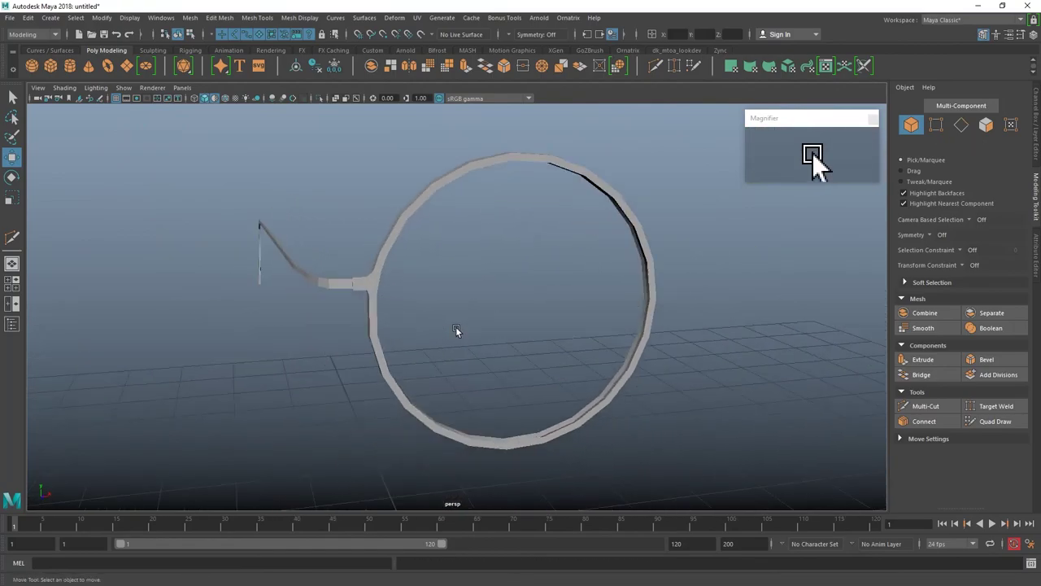
right_drag(601, 367, 593, 343)
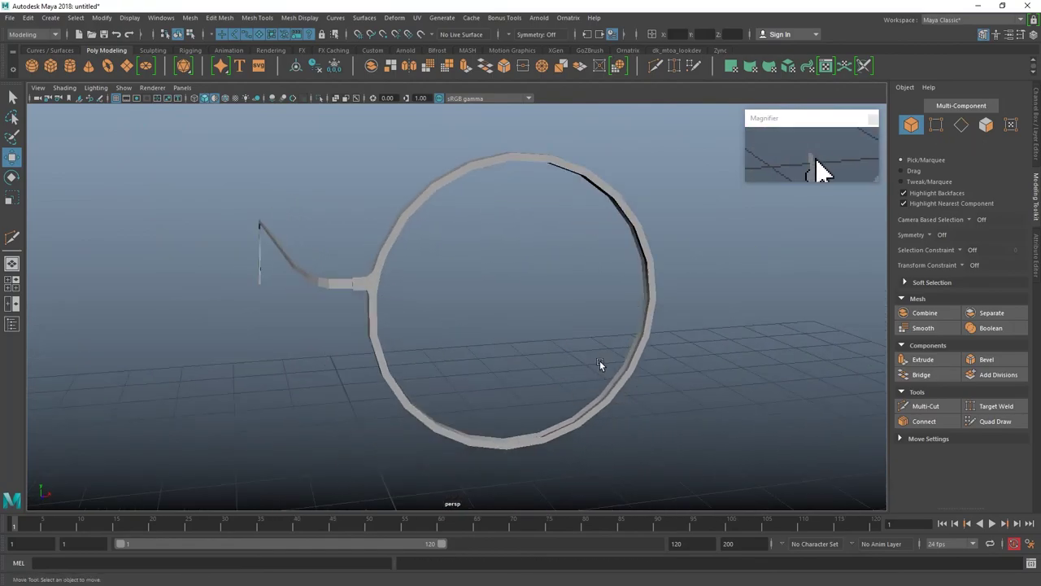
click(595, 401)
middle_drag(597, 401, 569, 392)
In Edge mode, select the 24-edge loop around the inside of the rim.
right_drag(569, 392, 569, 358)
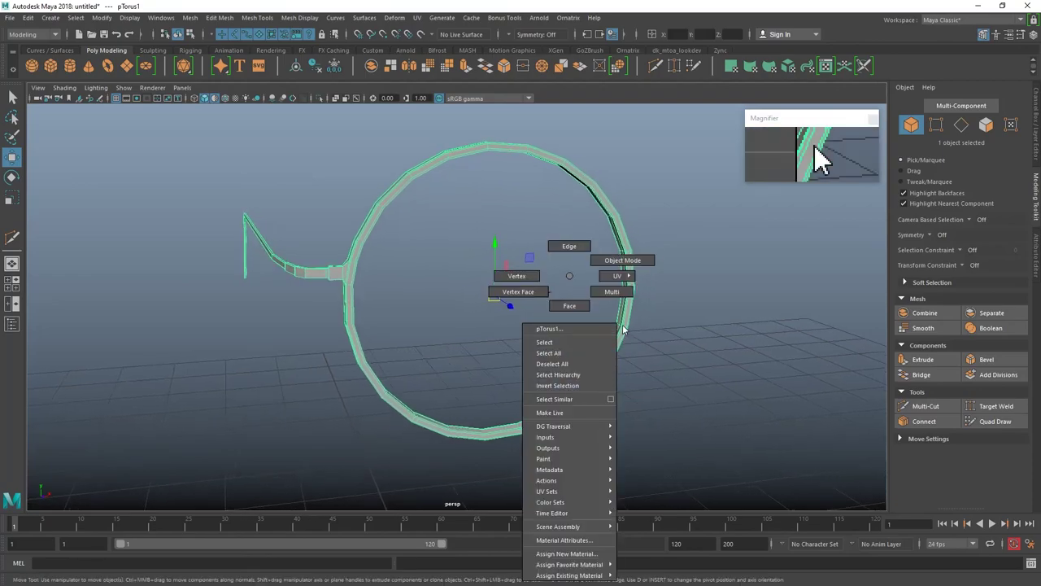
scroll(609, 398, up, 2)
scroll(572, 388, up, 2)
alt+drag(572, 388, 562, 350)
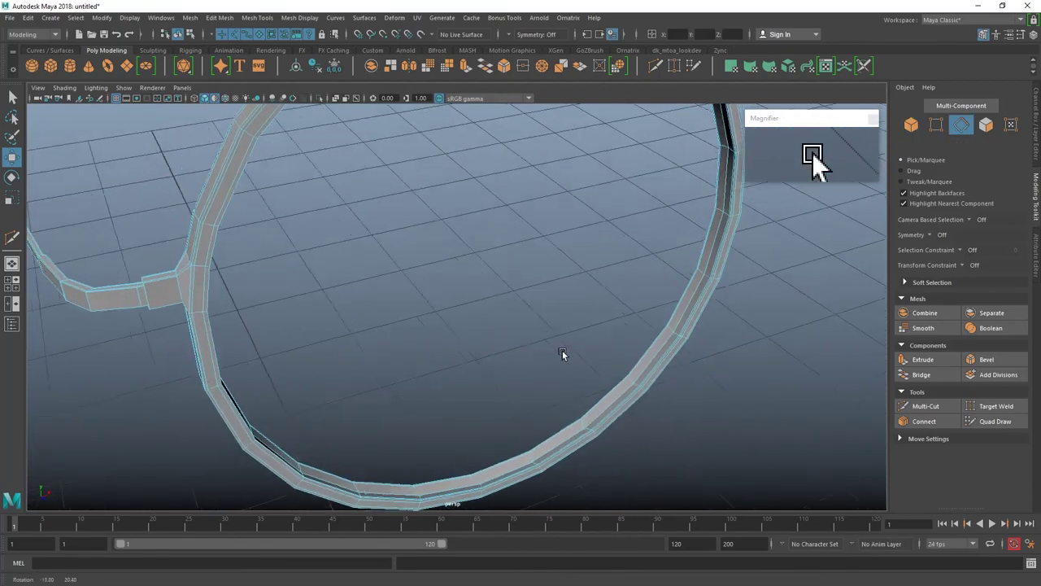
double_click(616, 395)
Try an inward extrusion of the loop at about 0.0226 depth, then undo it.
scroll(615, 393, down, 2)
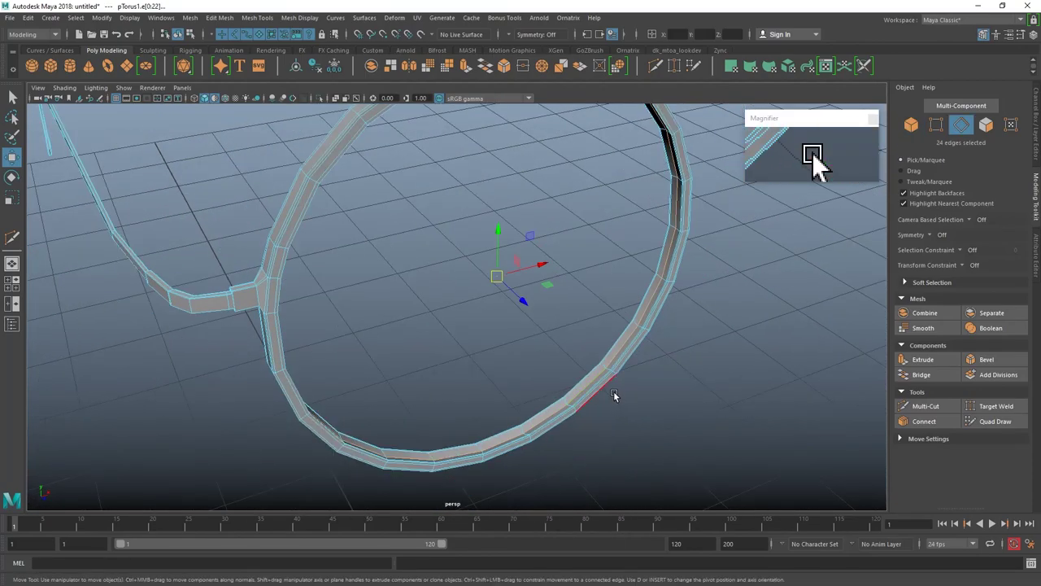
alt+drag(613, 390, 593, 381)
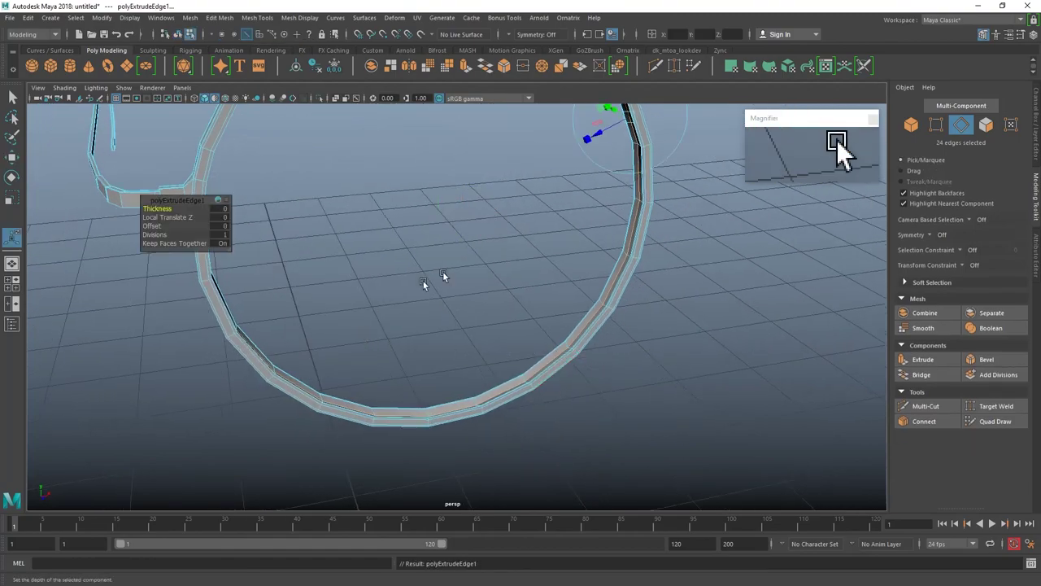
alt+middle_drag(821, 138, 688, 283)
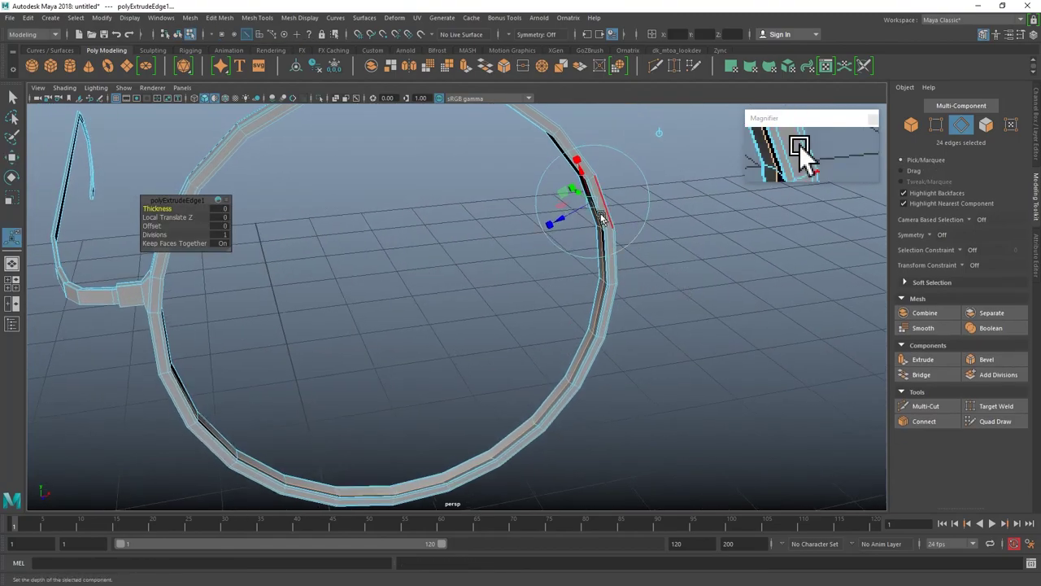
drag(569, 195, 430, 279)
alt+drag(368, 279, 400, 272)
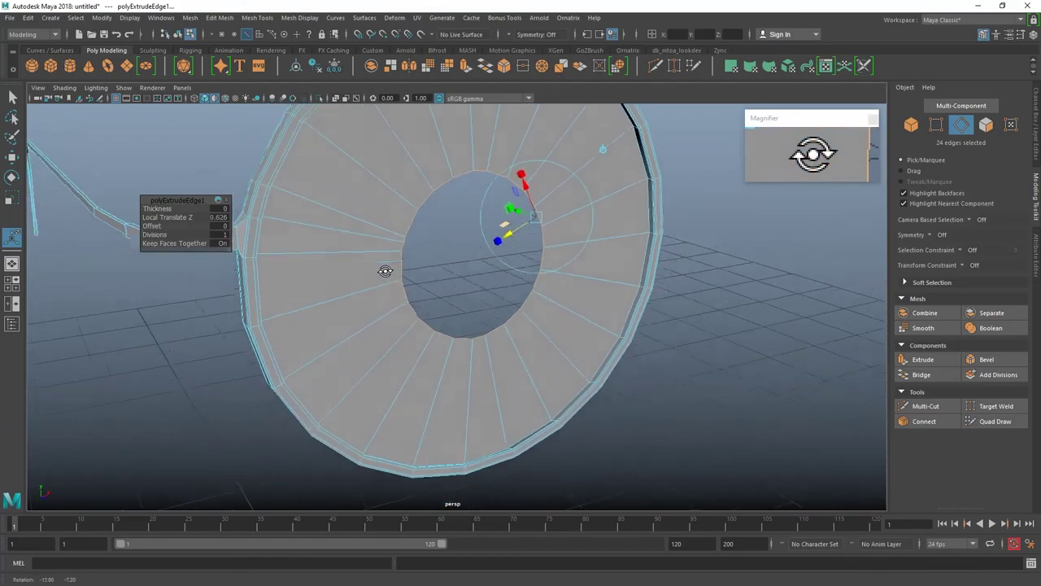
mouse_move(496, 235)
mouse_down()
mouse_move(488, 239)
mouse_move(631, 217)
mouse_move(564, 222)
mouse_up()
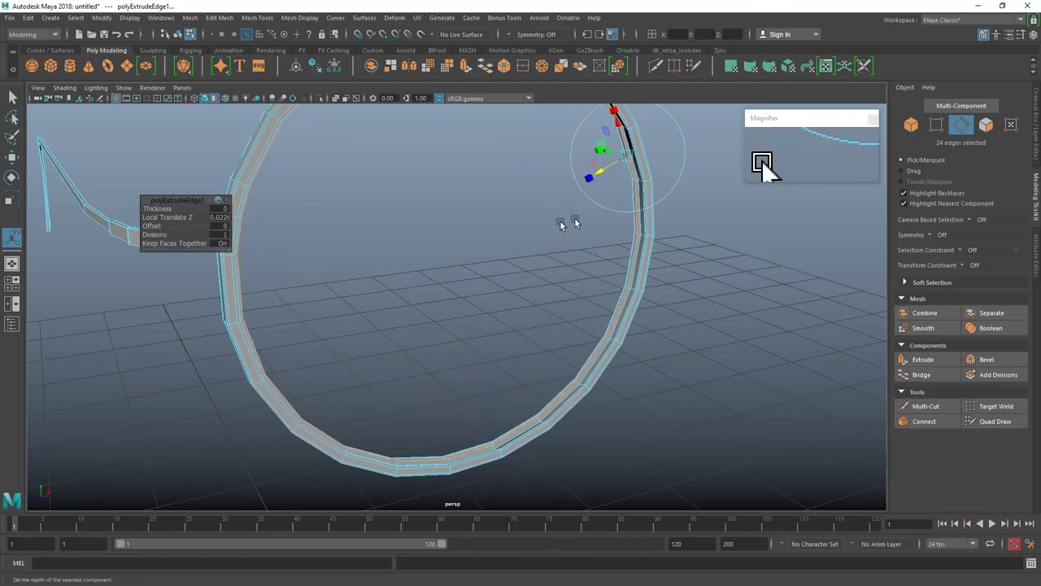
alt+drag(355, 231, 322, 232)
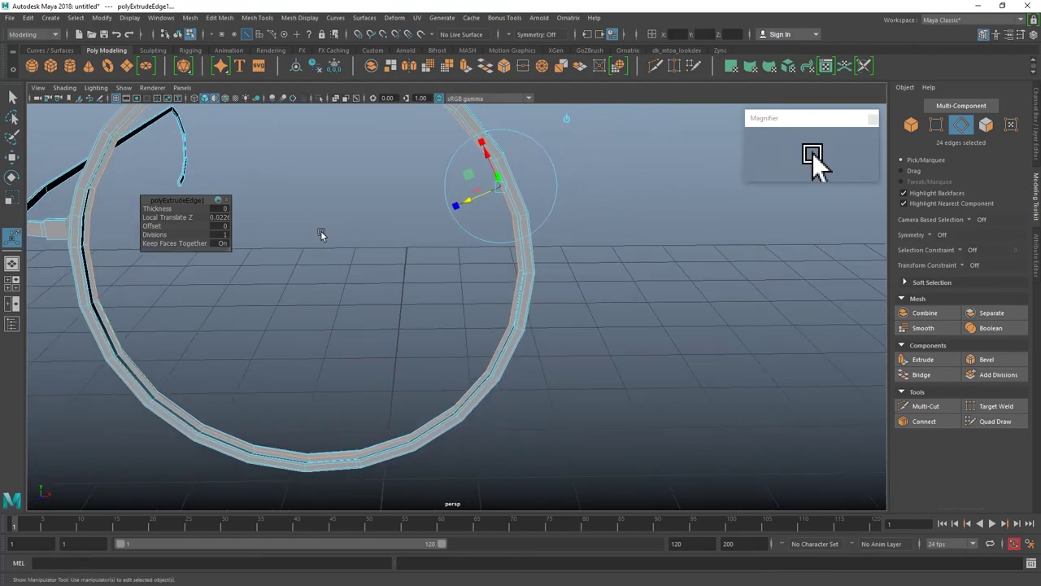
key(ctrl+z)
key(ctrl+z)
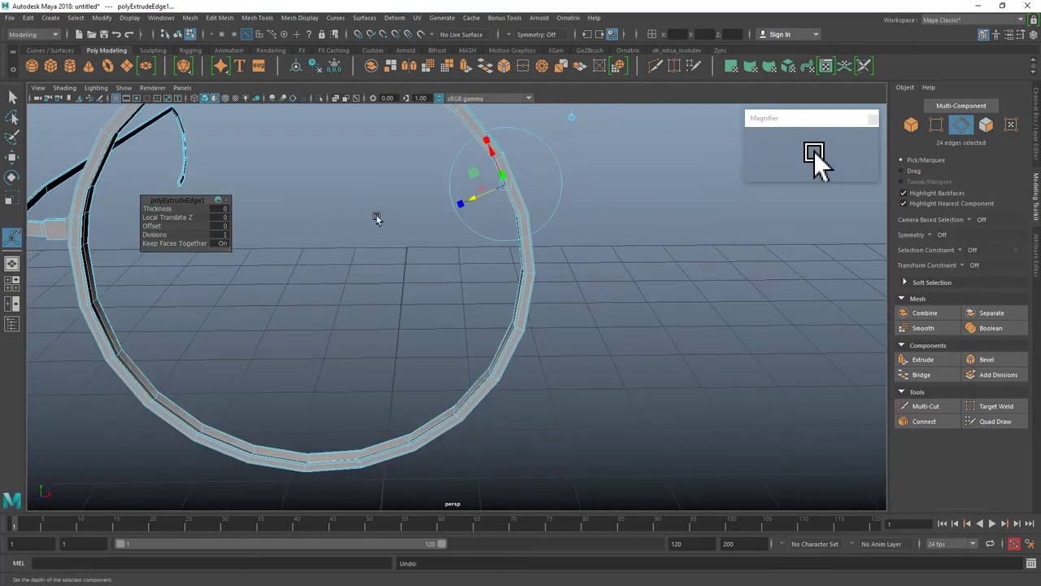
key(ctrl+z)
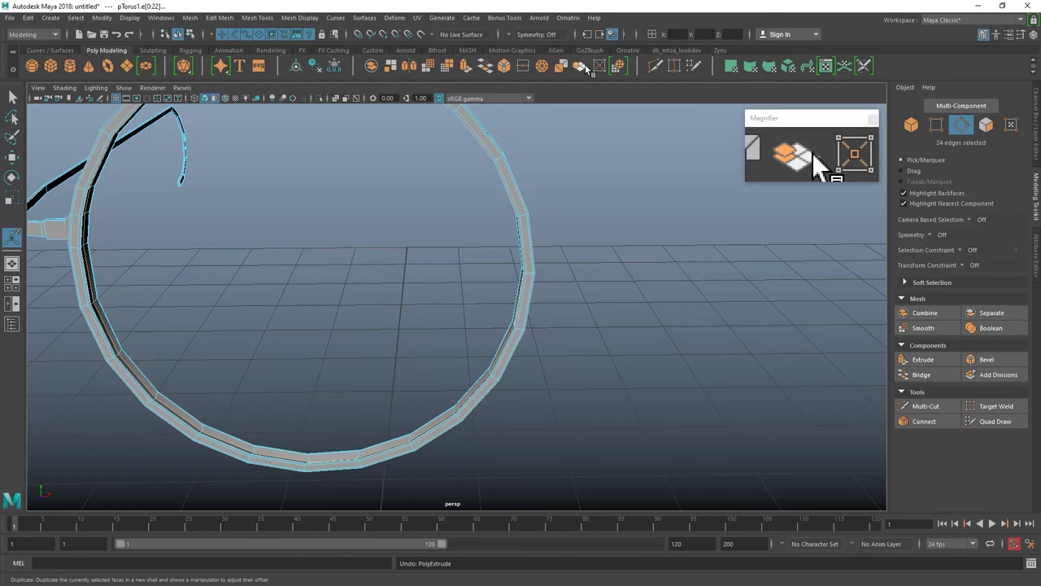
Undo the accidental Duplicate and extrude the inner edge loop again with Ctrl+E.
click(588, 69)
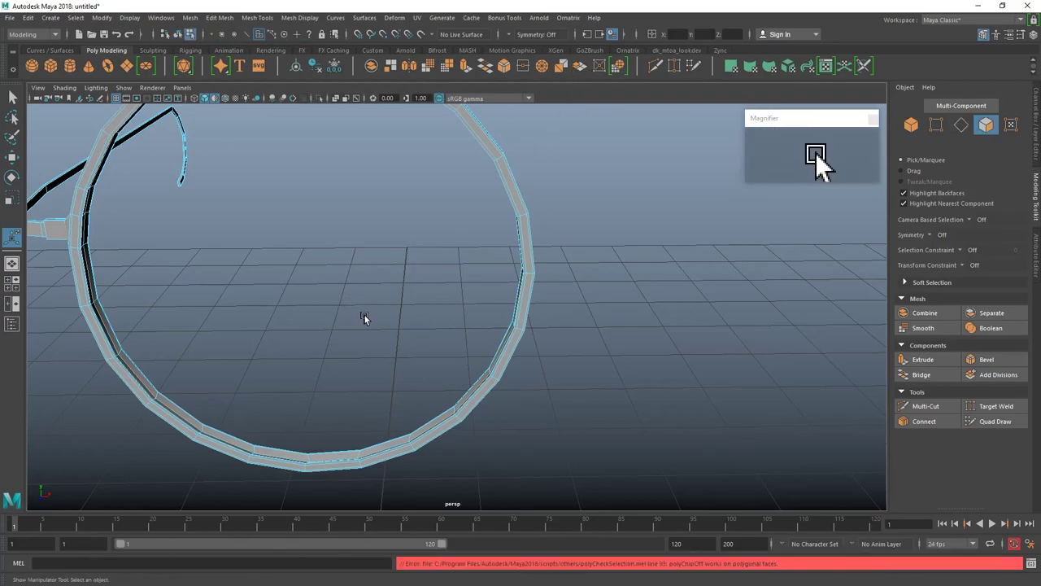
key(ctrl+z)
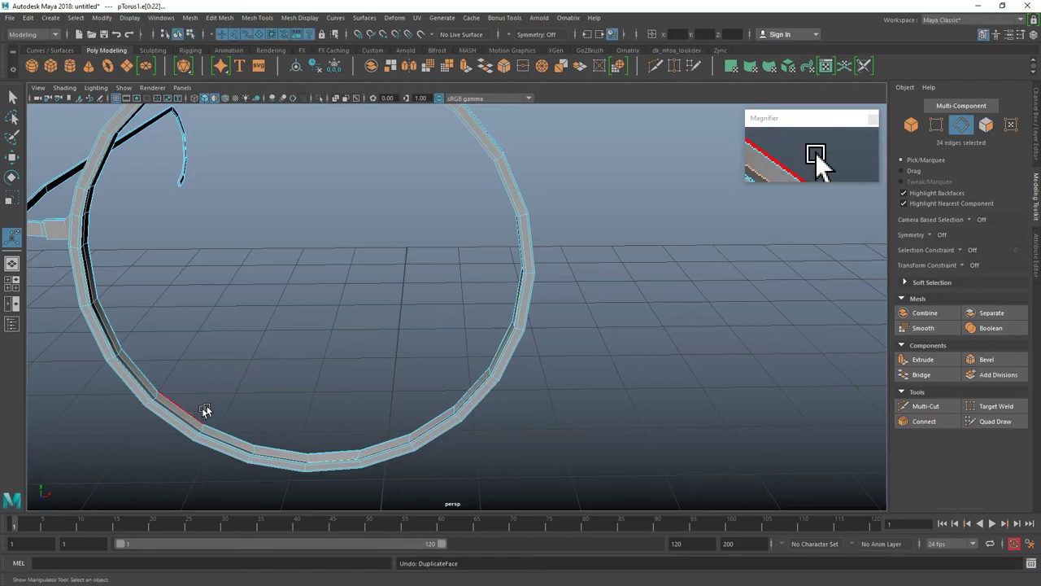
key(ctrl+e)
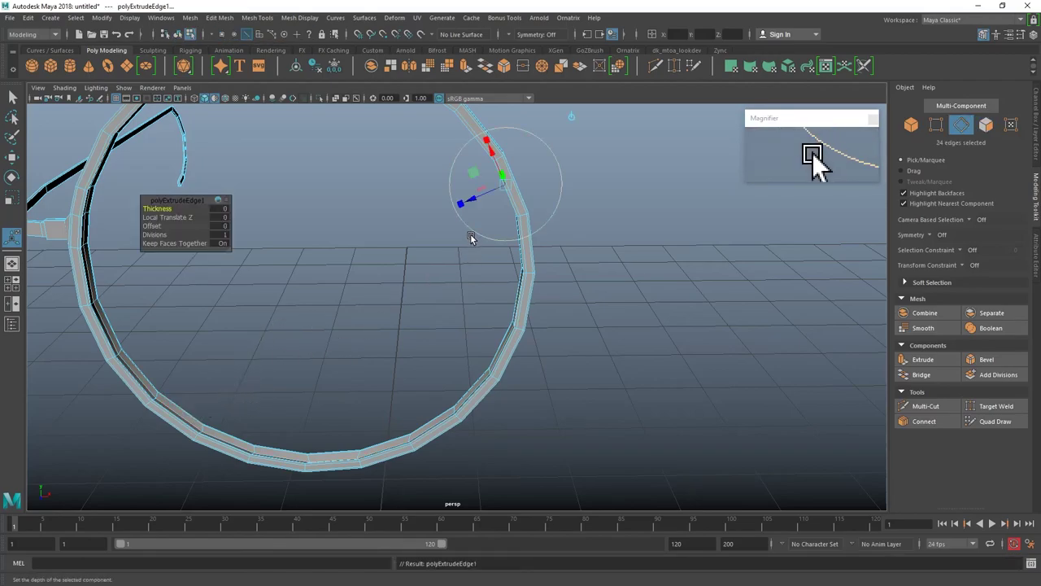
Scale the extruded inner edges inward, then back outward so they hug the rim as a thin ring.
key(e)
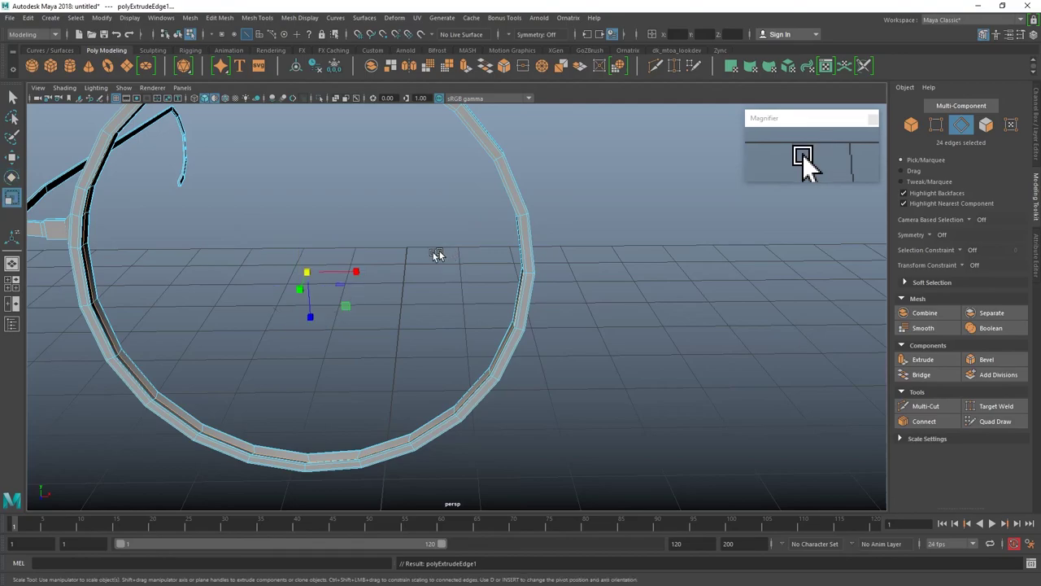
key(r)
mouse_move(309, 273)
mouse_down()
mouse_move(112, 288)
mouse_move(247, 288)
mouse_move(166, 291)
mouse_move(89, 255)
mouse_up()
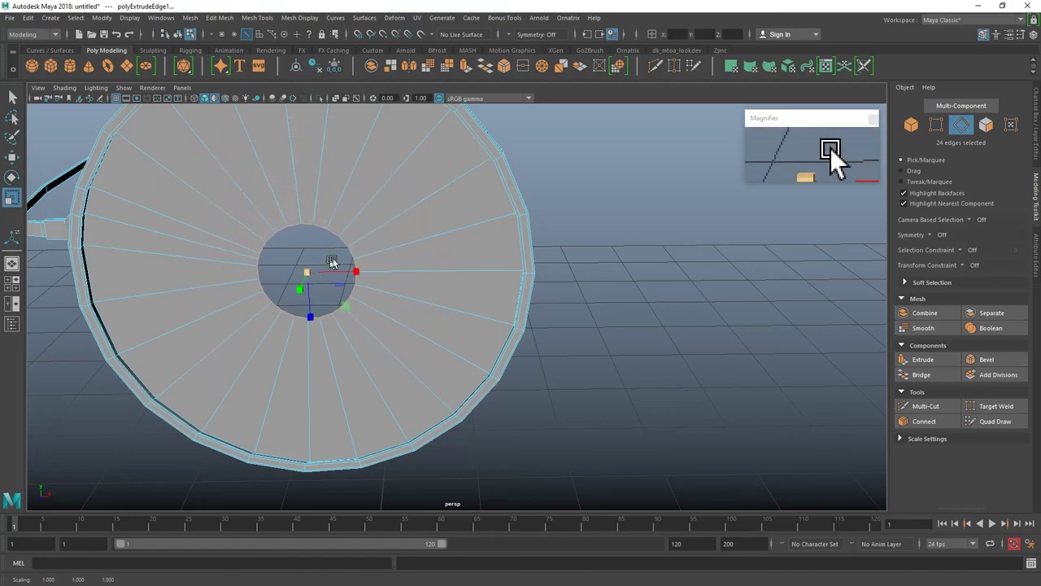
mouse_move(337, 264)
mouse_down()
mouse_move(256, 257)
mouse_move(162, 271)
mouse_up()
mouse_move(100, 244)
mouse_down()
mouse_move(123, 221)
mouse_move(151, 215)
mouse_up()
mouse_move(356, 275)
mouse_down()
mouse_move(339, 338)
mouse_move(315, 342)
mouse_up()
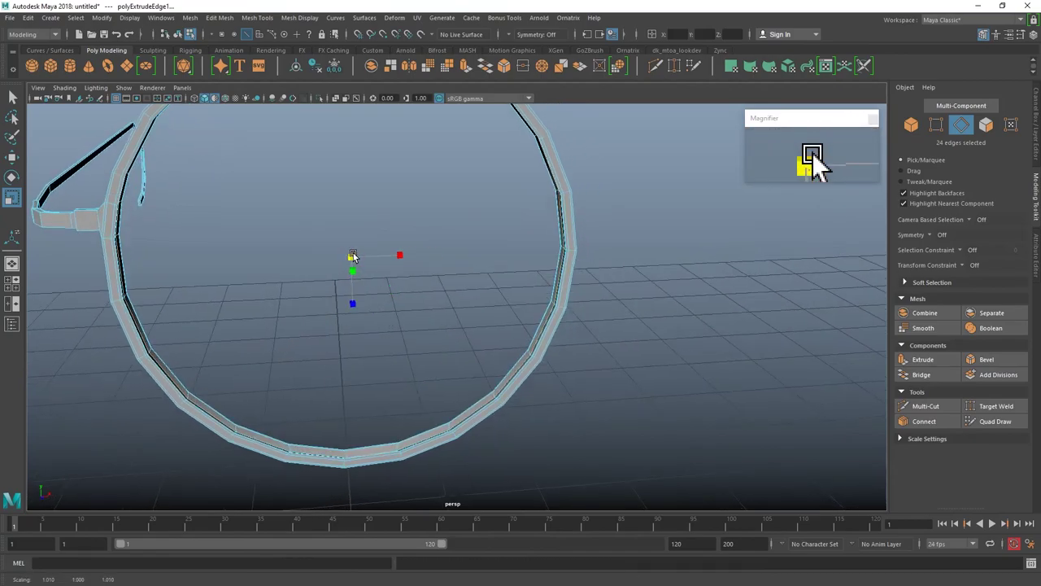
drag(358, 257, 341, 236)
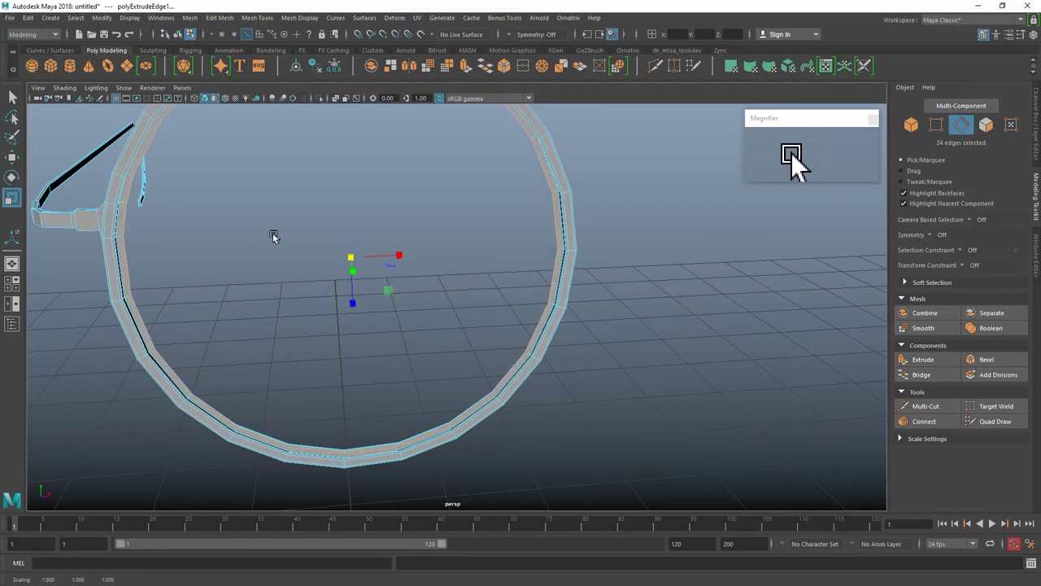
alt+drag(273, 236, 257, 238)
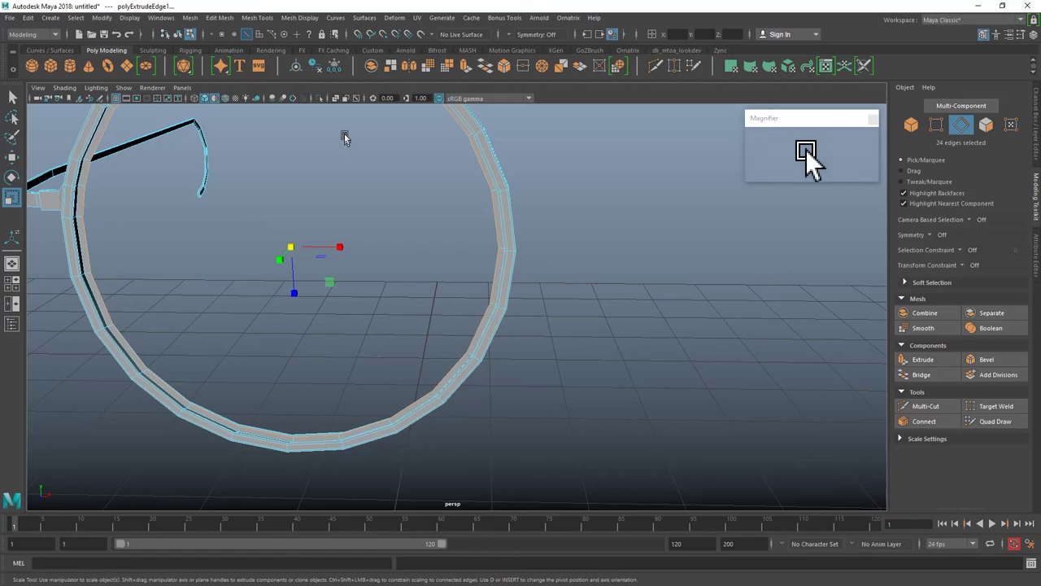
Fill the lens opening with Mesh > Fill Hole and switch to Face mode.
click(190, 17)
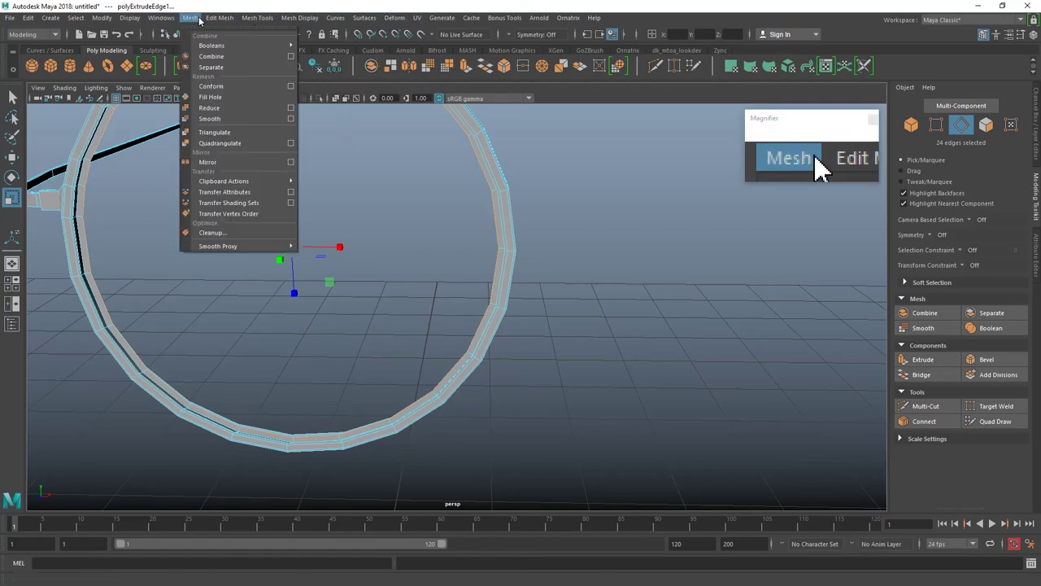
click(210, 99)
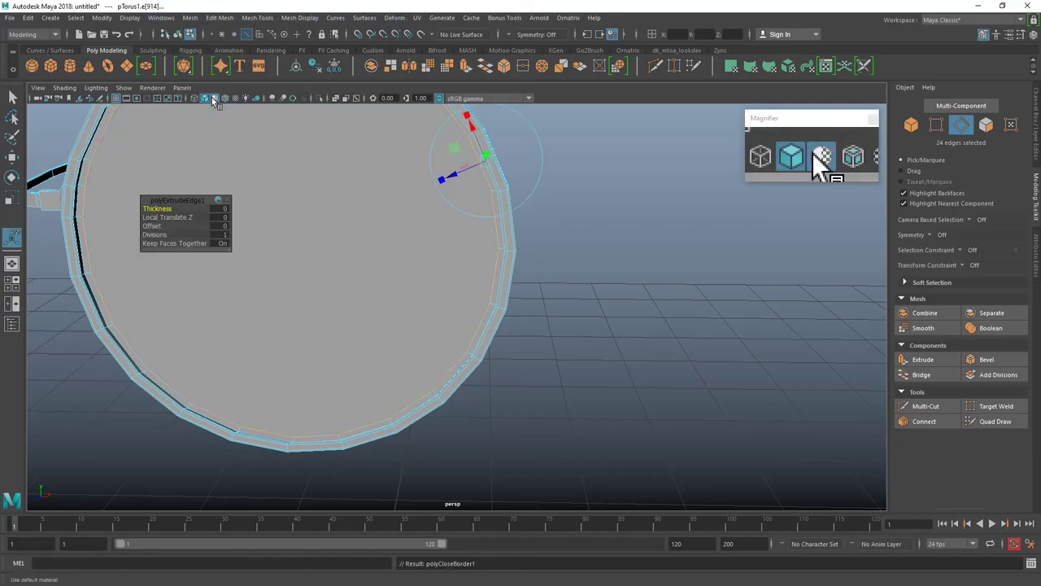
alt+drag(382, 281, 464, 274)
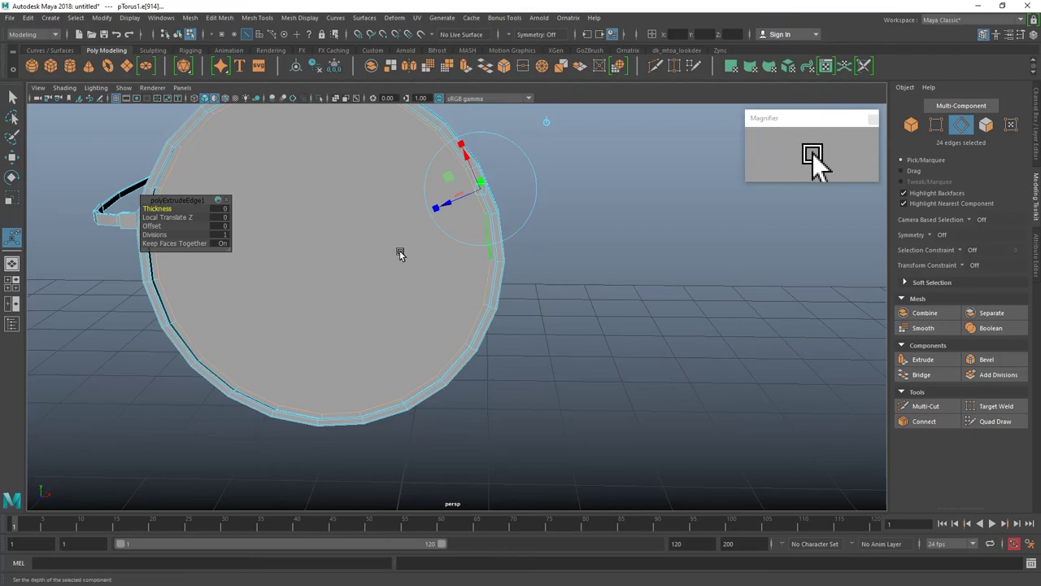
right_drag(301, 275, 321, 285)
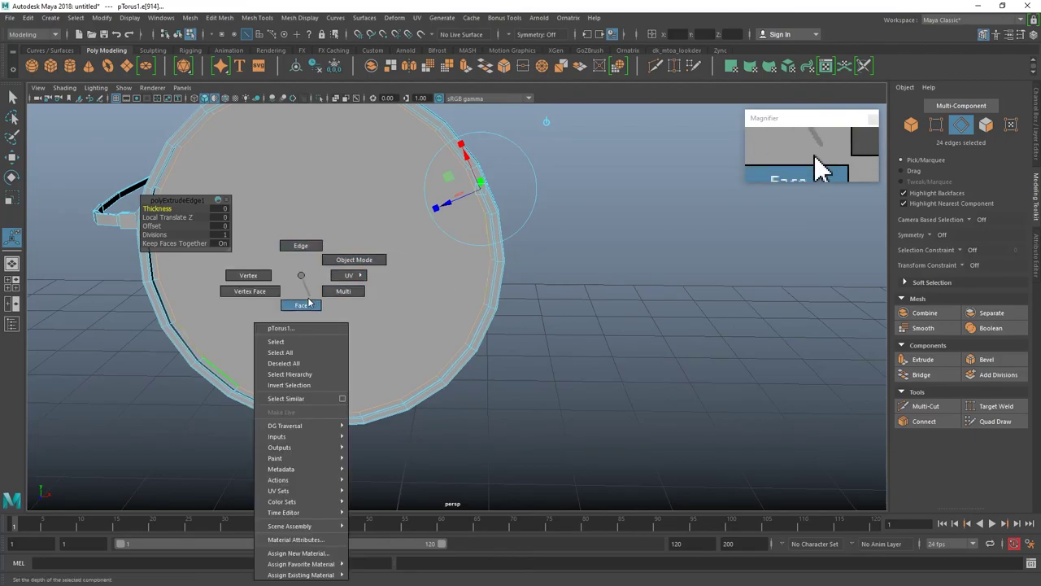
right_drag(317, 283, 301, 305)
scroll(355, 374, up, 2)
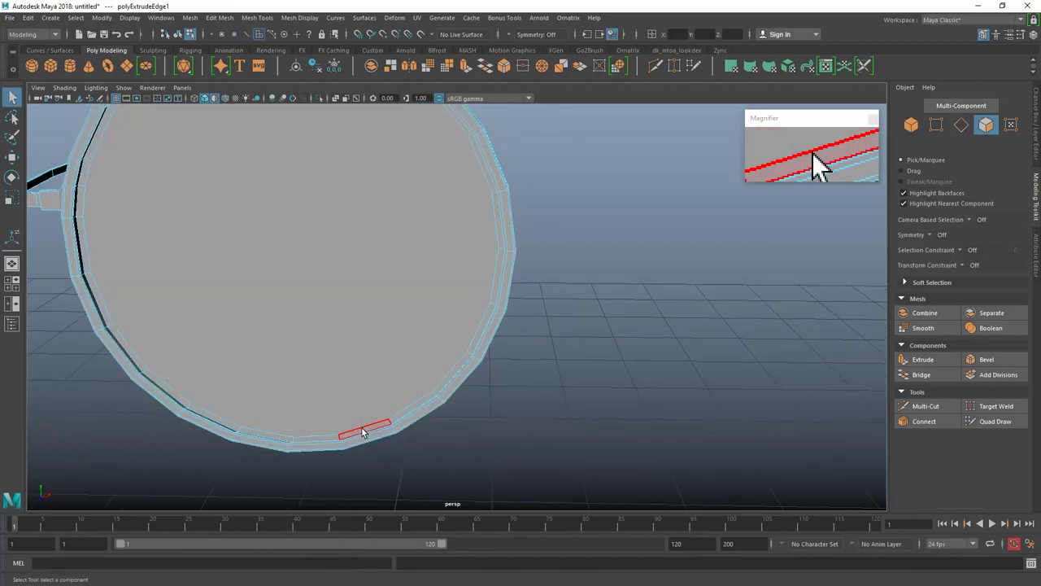
Select the new filled lens face, test-move it and undo the move.
click(347, 436)
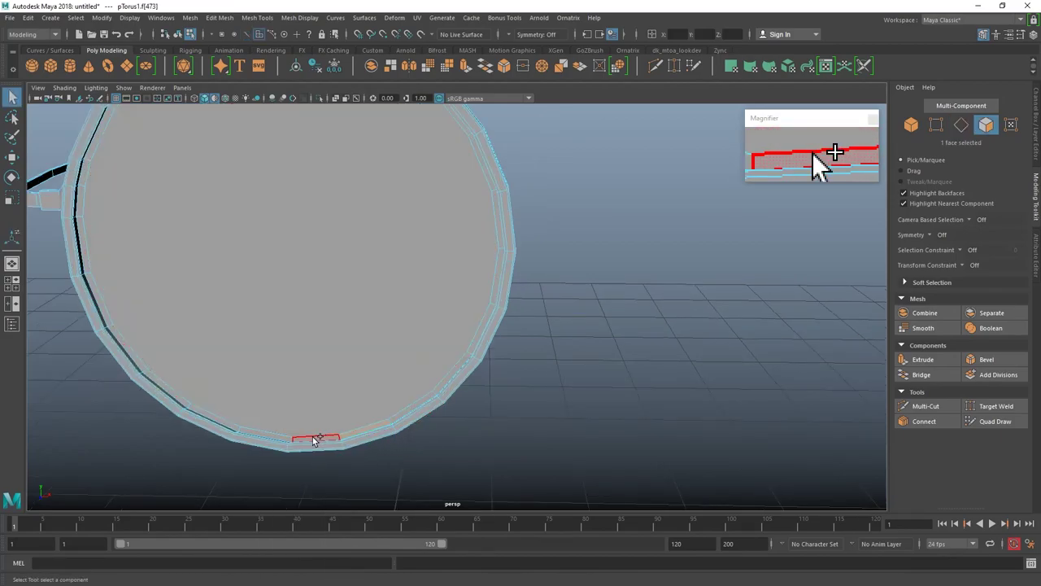
double_click(315, 440)
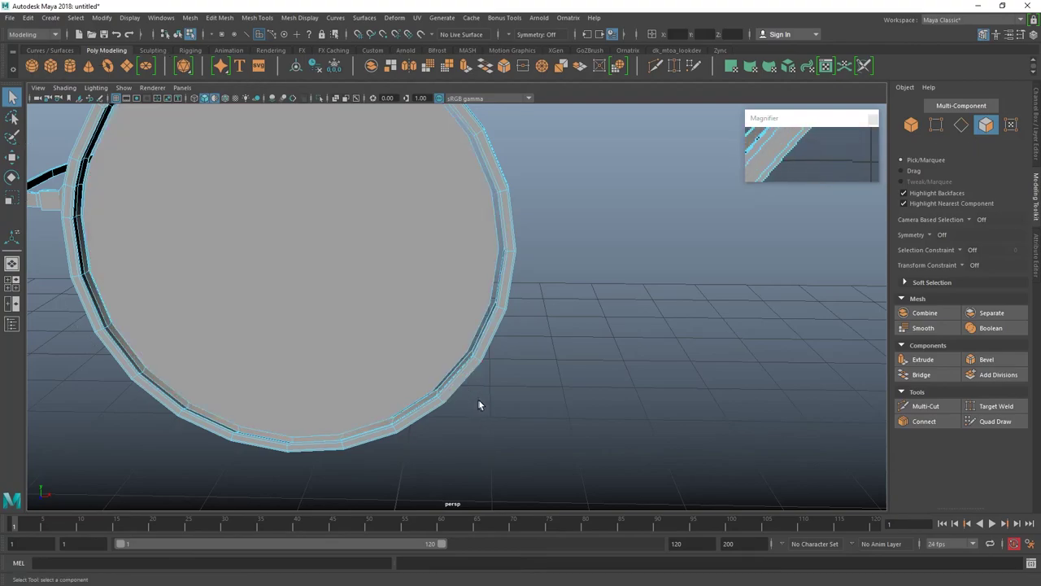
alt+drag(479, 407, 478, 408)
mouse_move(360, 379)
alt+mouse_down()
mouse_move(330, 322)
mouse_move(360, 284)
alt+mouse_up()
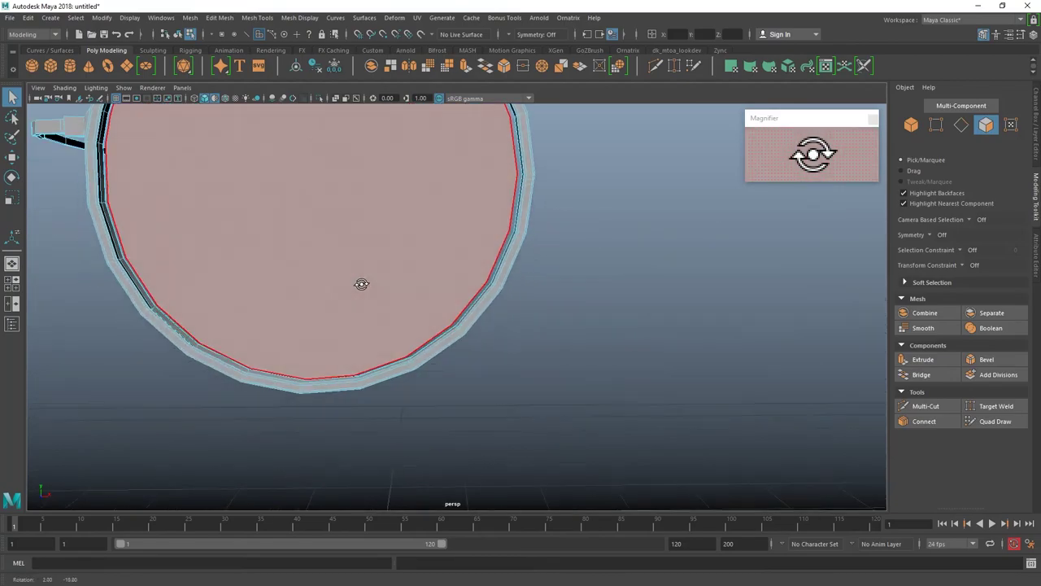
click(344, 315)
key(w)
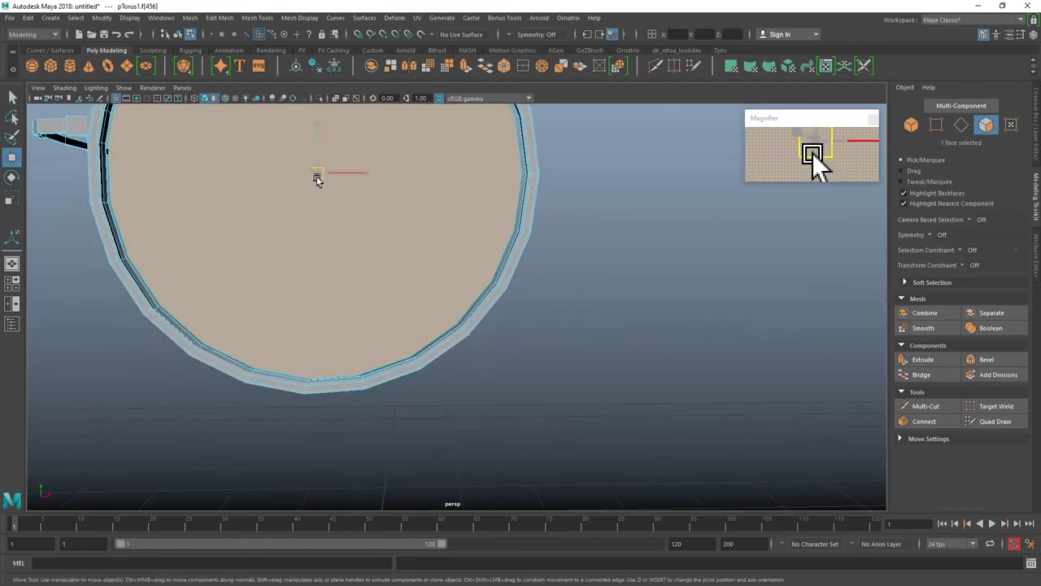
drag(316, 176, 317, 169)
key(ctrl+z)
mouse_move(456, 310)
alt+mouse_down()
mouse_move(472, 317)
mouse_move(425, 379)
mouse_move(537, 377)
mouse_move(522, 360)
mouse_move(577, 367)
mouse_move(610, 388)
mouse_move(500, 372)
mouse_move(588, 381)
alt+mouse_up()
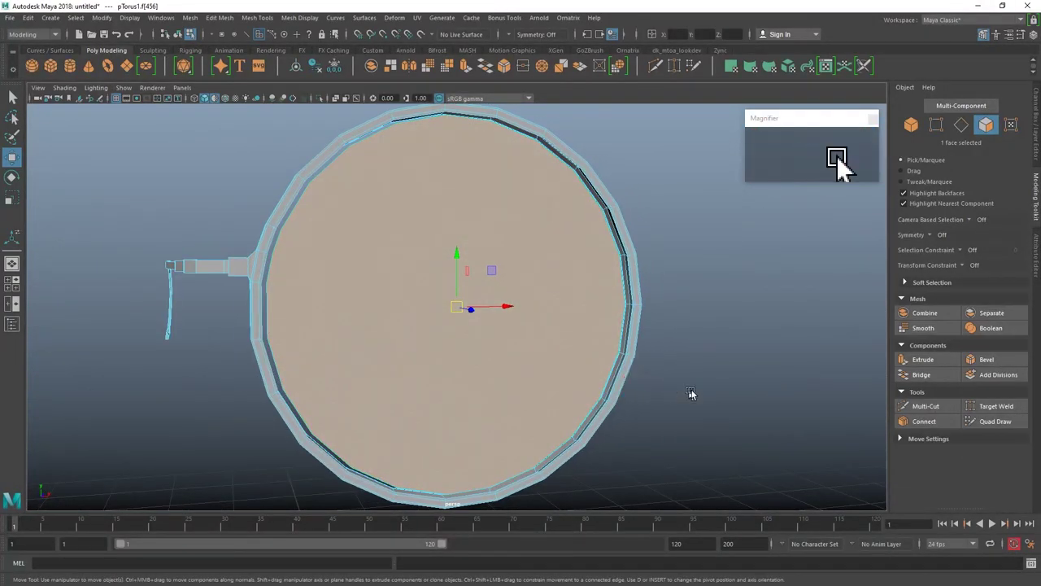
mouse_move(657, 379)
alt+mouse_down()
mouse_move(607, 365)
mouse_move(616, 364)
alt+mouse_up()
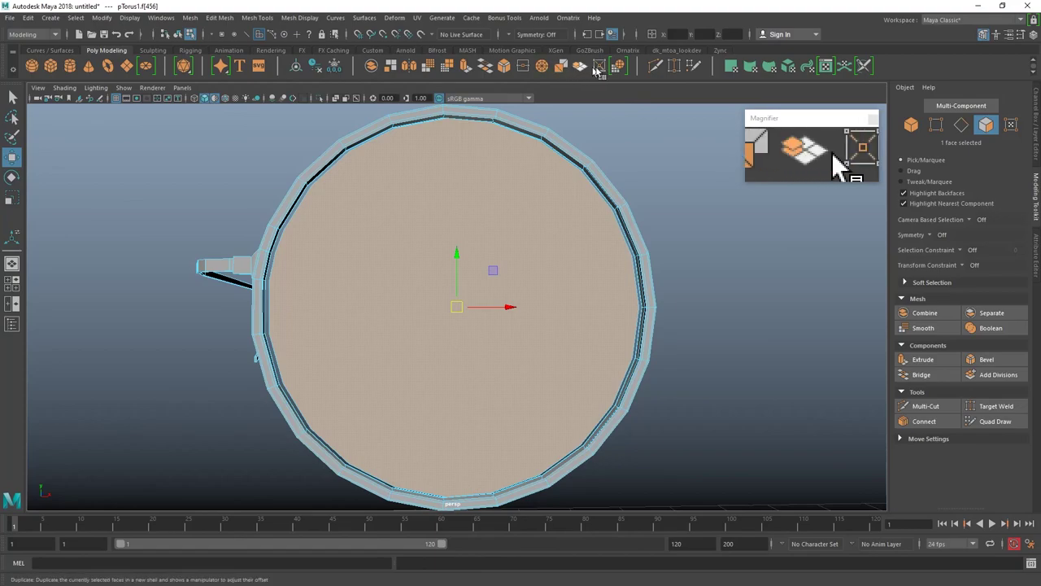
Circularize the filled lens face, leaving Add Divisions at 0.
click(618, 66)
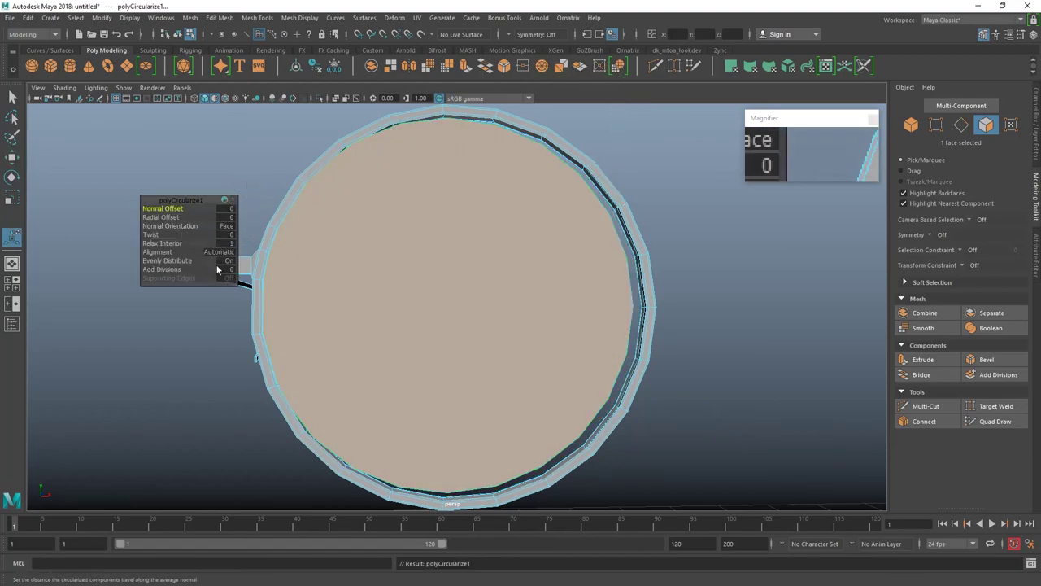
drag(169, 269, 177, 269)
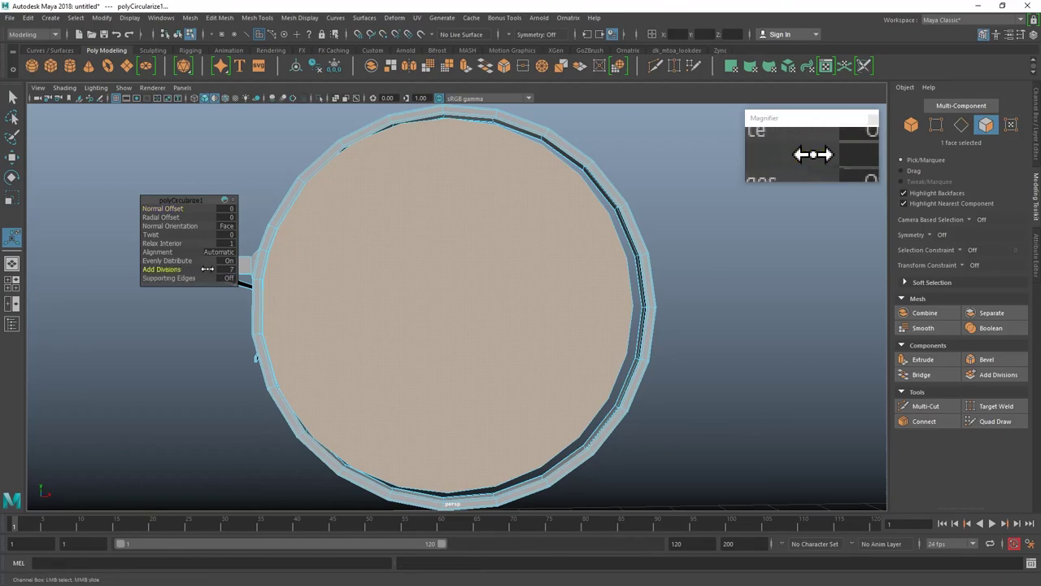
mouse_move(374, 303)
alt+mouse_down()
mouse_move(495, 335)
mouse_move(574, 328)
mouse_move(395, 306)
mouse_move(565, 332)
mouse_move(646, 309)
mouse_move(734, 326)
alt+mouse_up()
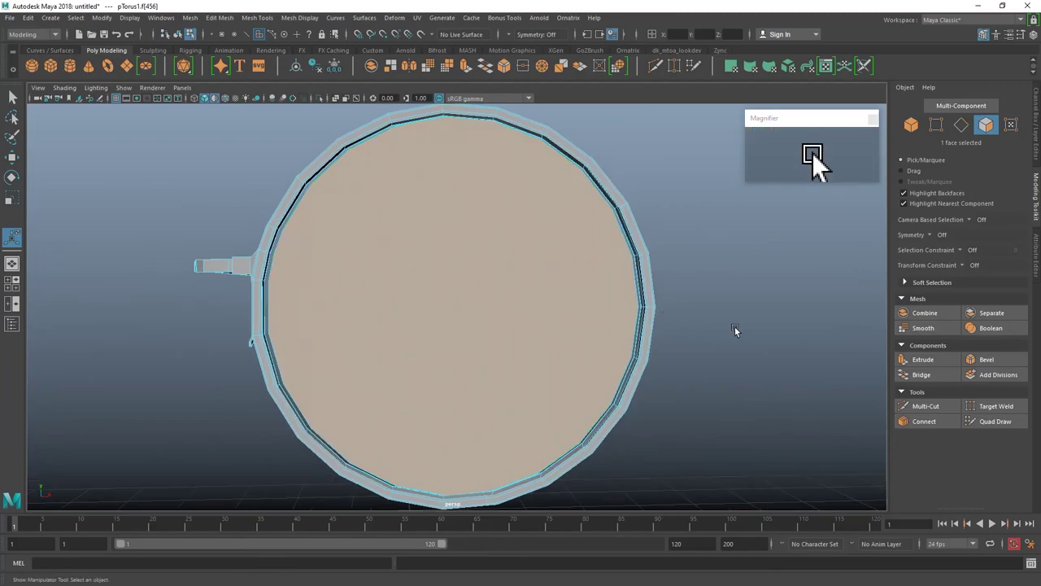
click(934, 406)
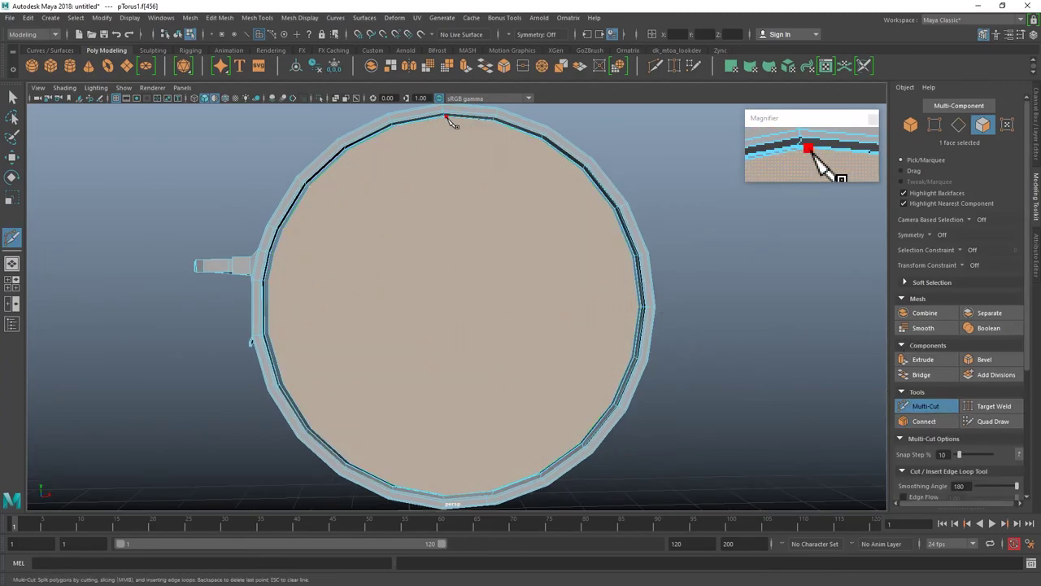
alt+drag(447, 121, 488, 279)
alt+middle_drag(488, 279, 465, 249)
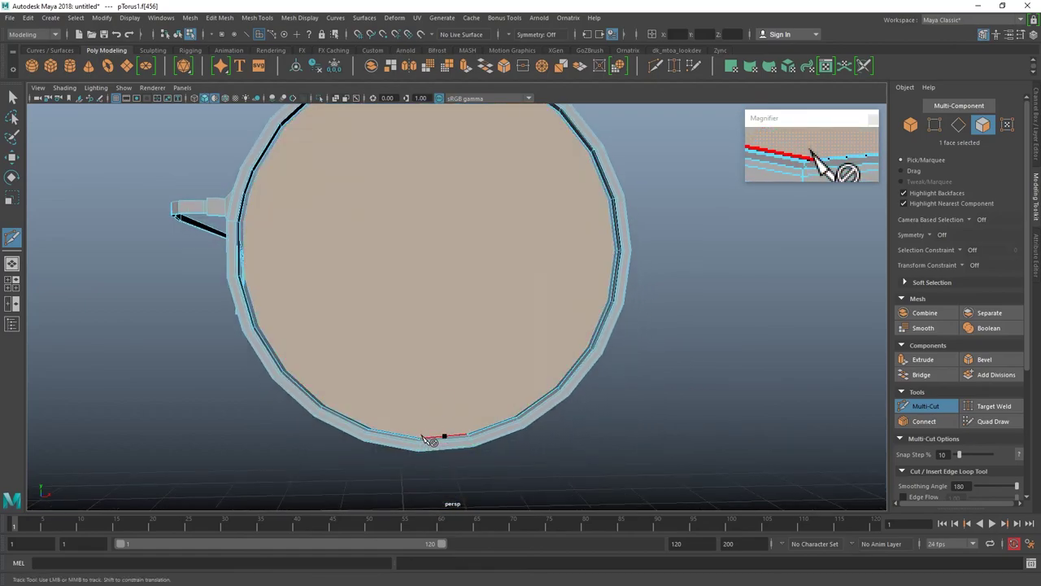
scroll(424, 436, up, 2)
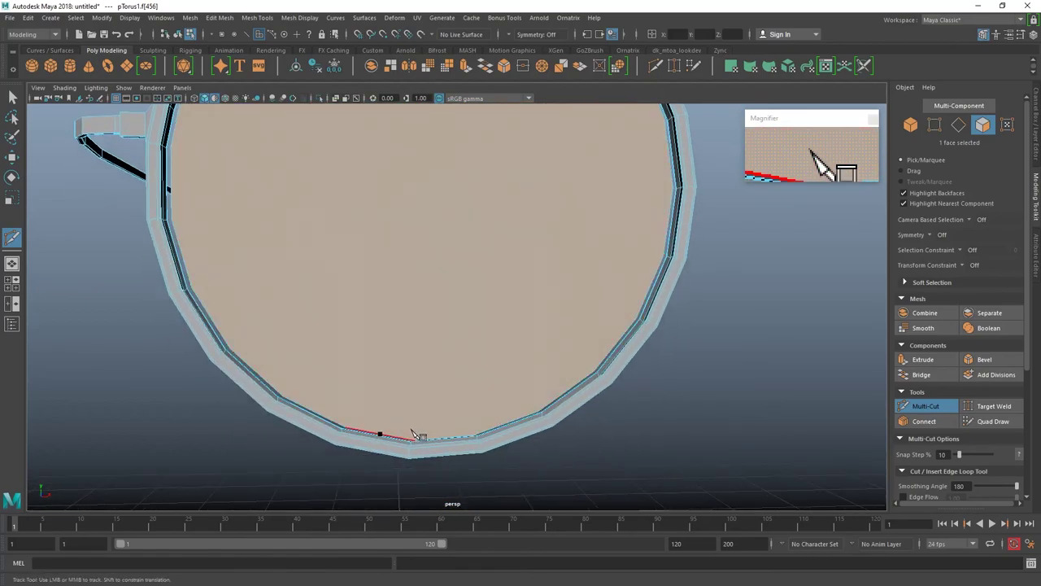
scroll(414, 435, down, 3)
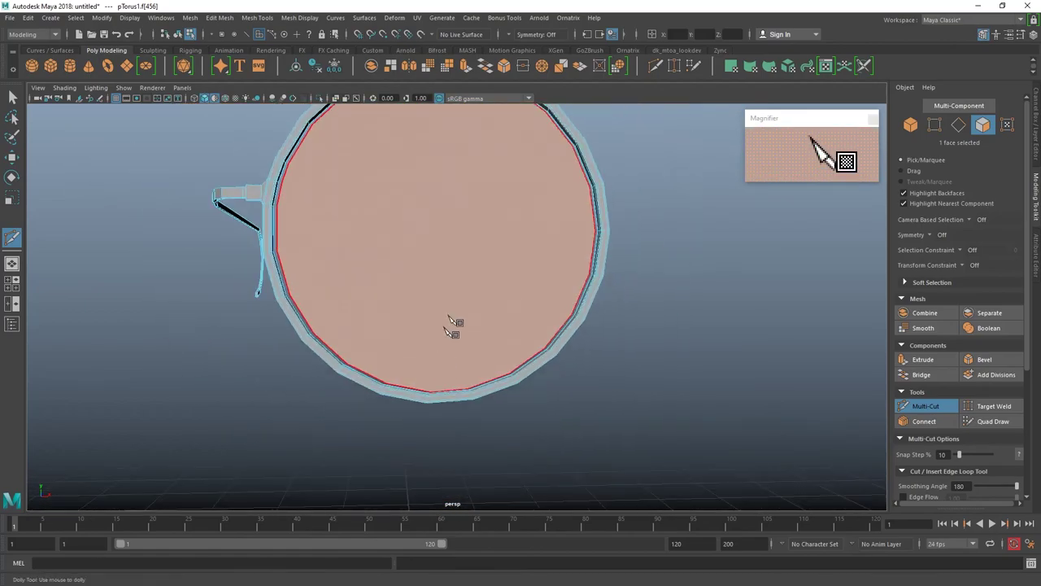
Isolate the lens face and use Multi-Cut to cut an edge through its centre.
click(321, 99)
alt+middle_drag(414, 225, 431, 290)
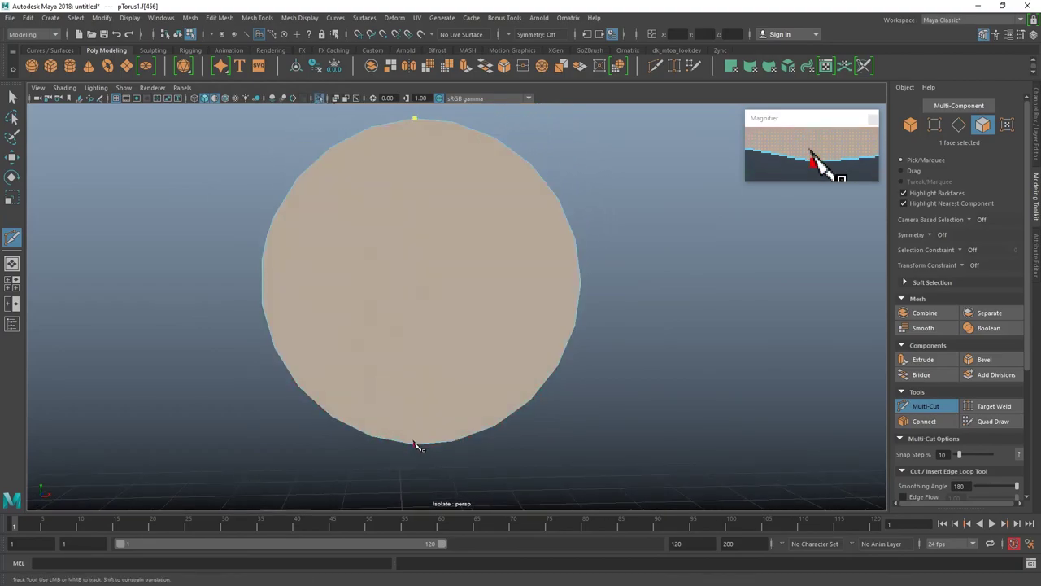
right_click(460, 439)
click(556, 366)
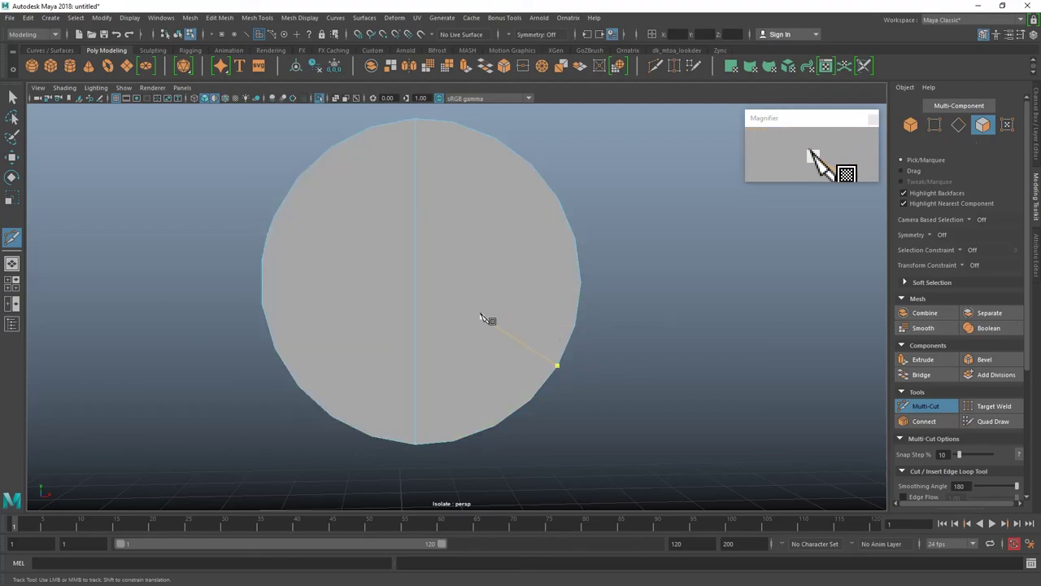
click(580, 285)
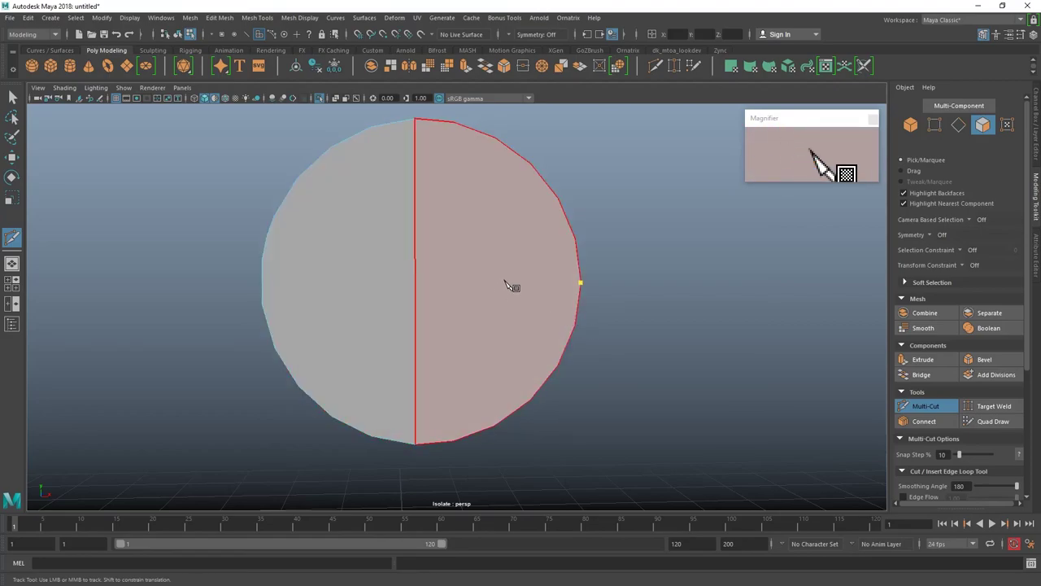
click(574, 326)
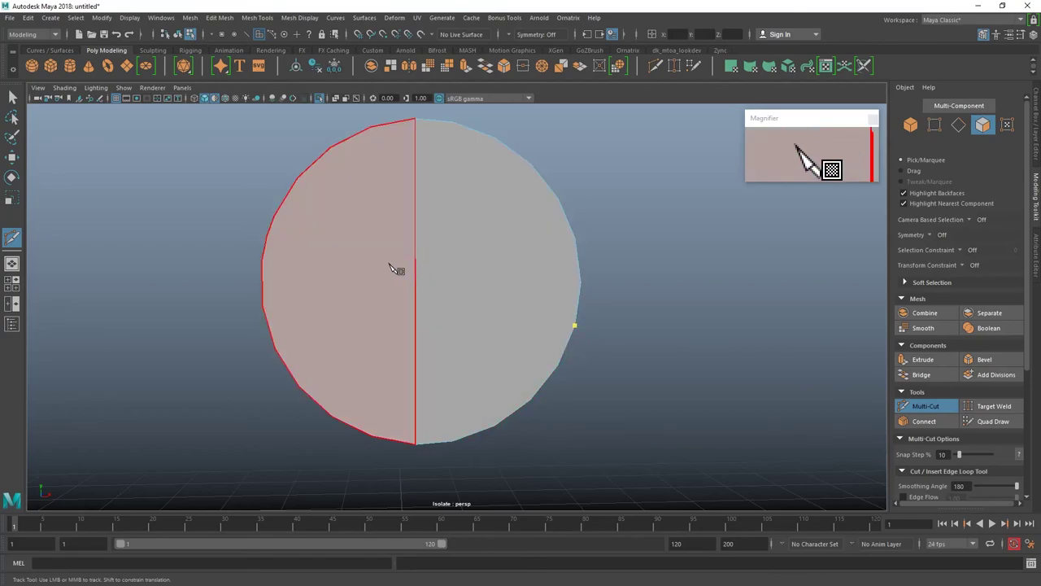
click(275, 220)
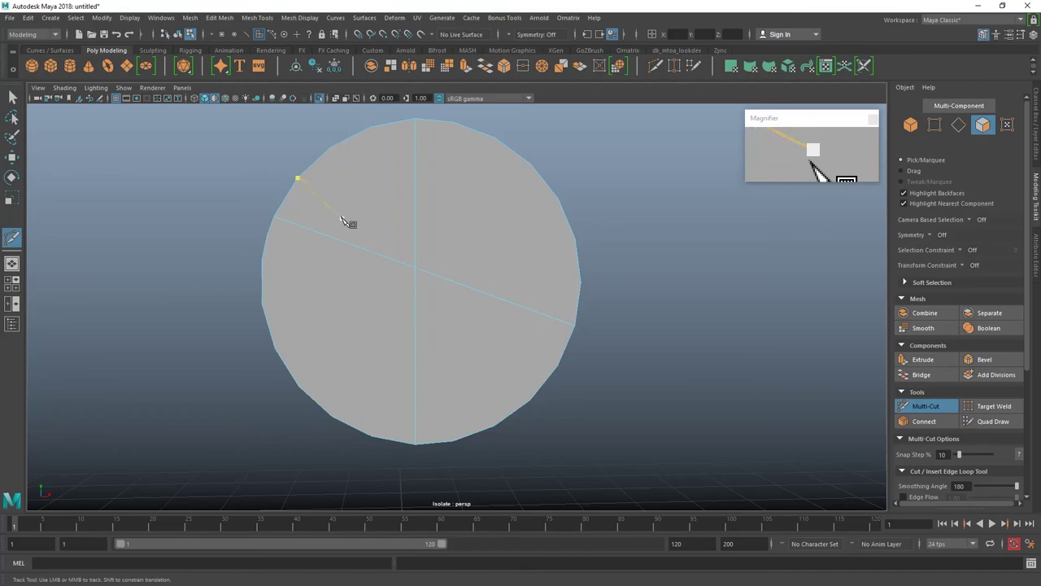
click(300, 386)
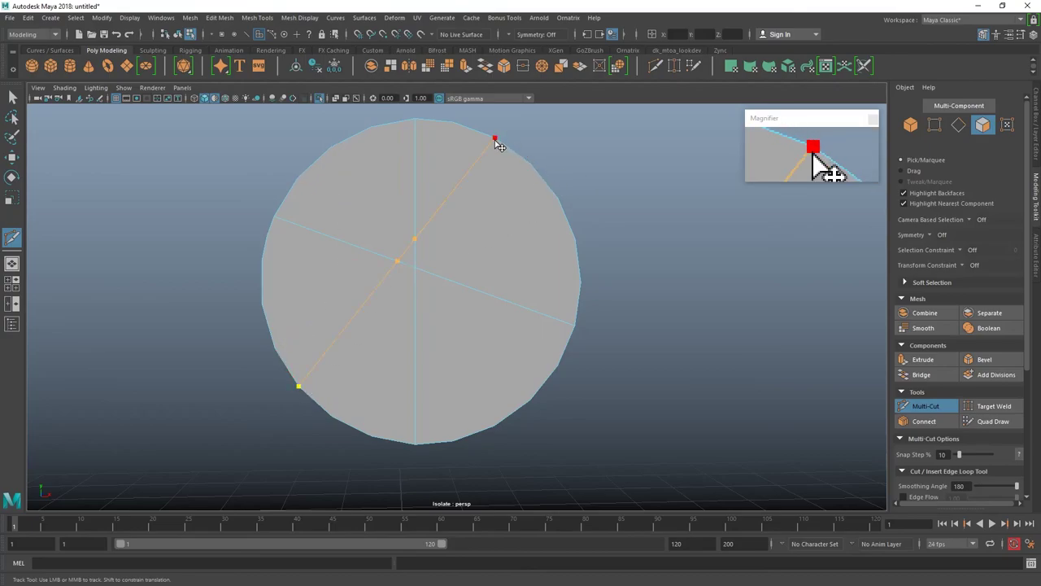
key(ctrl+z)
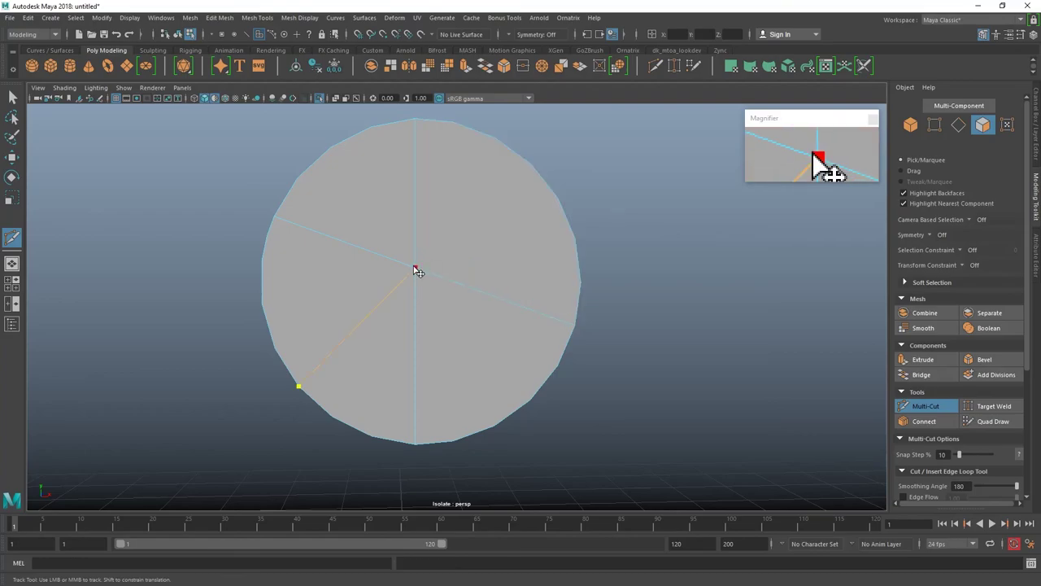
click(415, 269)
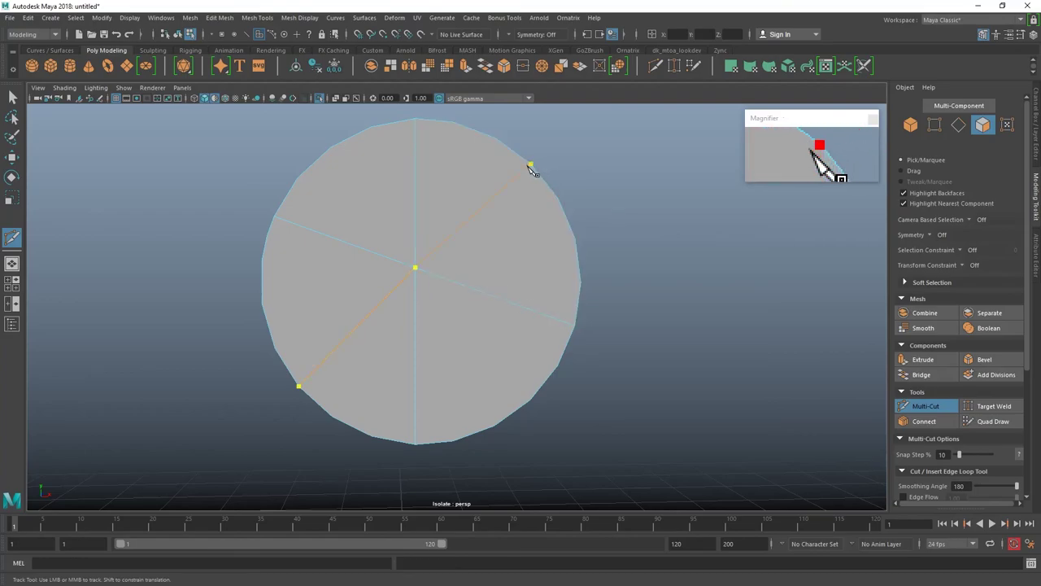
click(527, 165)
key(Return)
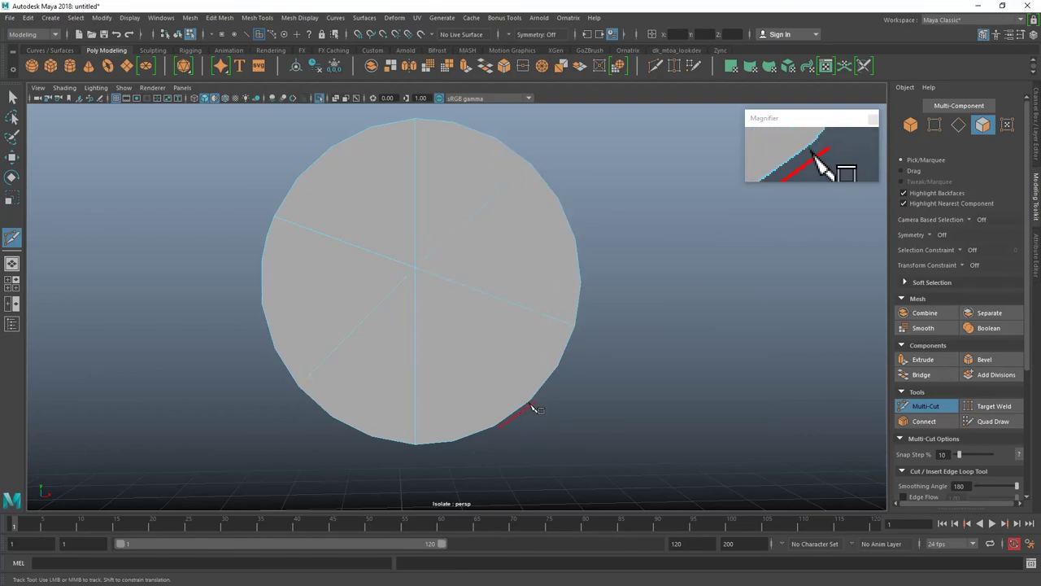
Cut centre spokes to the lower-right and upper-left rim, then begin left and lower spokes.
click(530, 400)
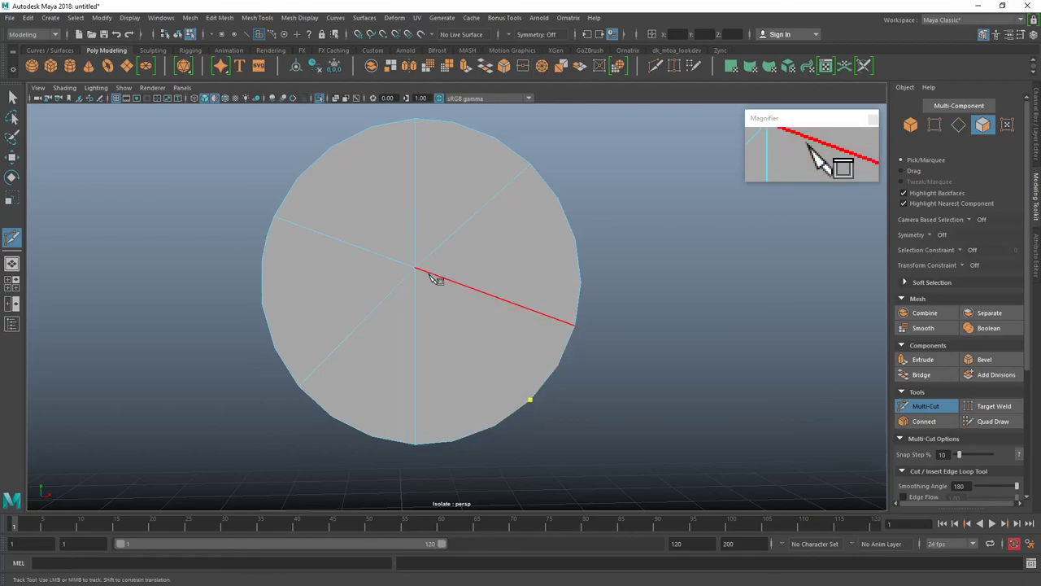
click(417, 268)
key(Return)
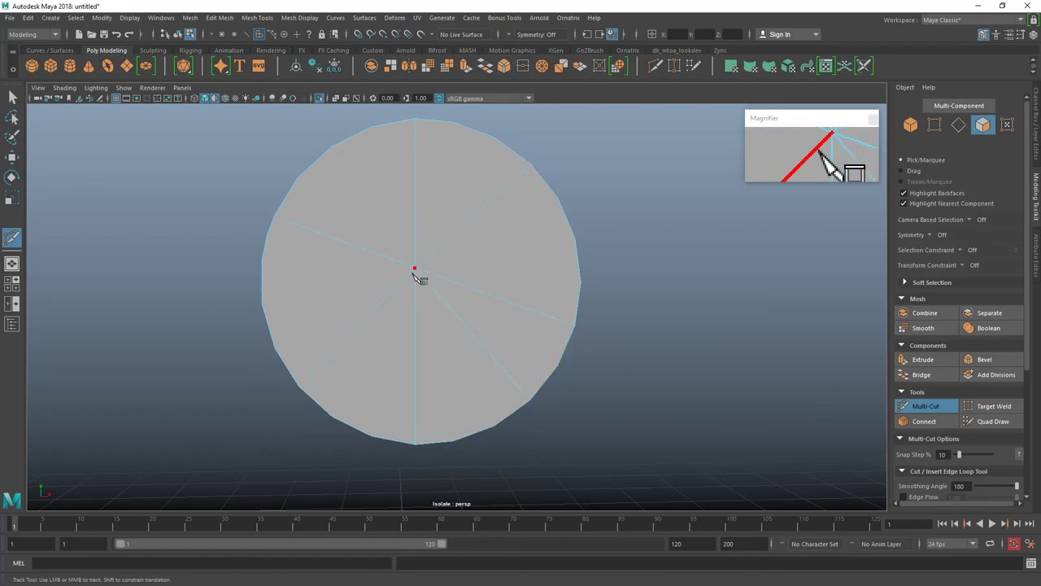
click(415, 268)
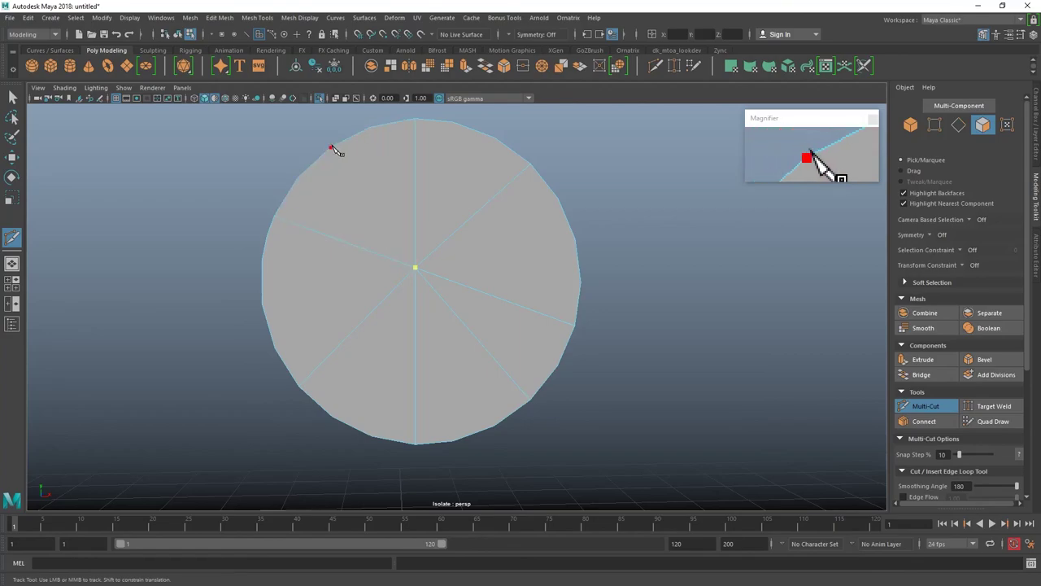
click(332, 148)
key(Return)
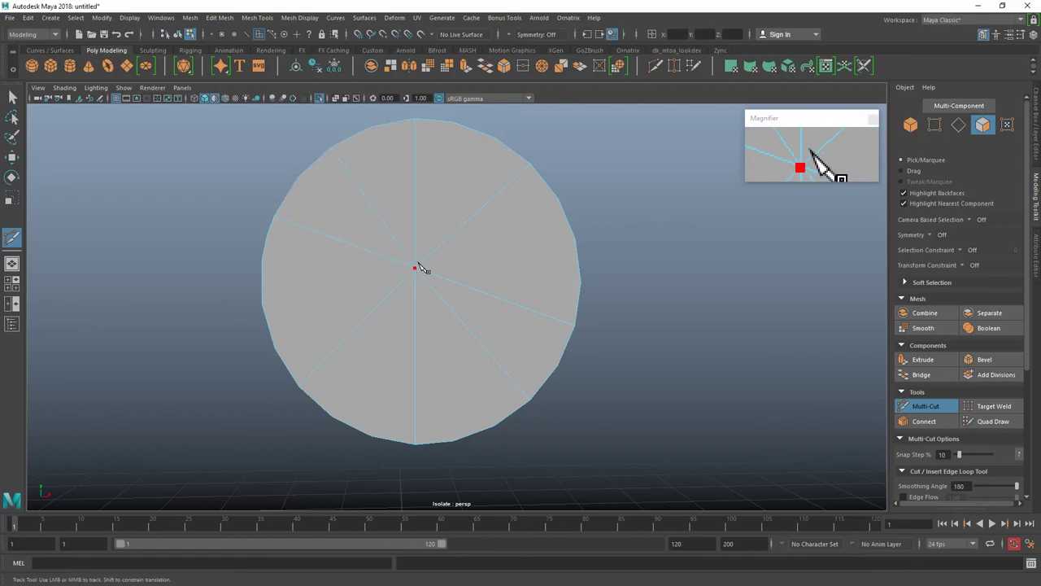
click(269, 309)
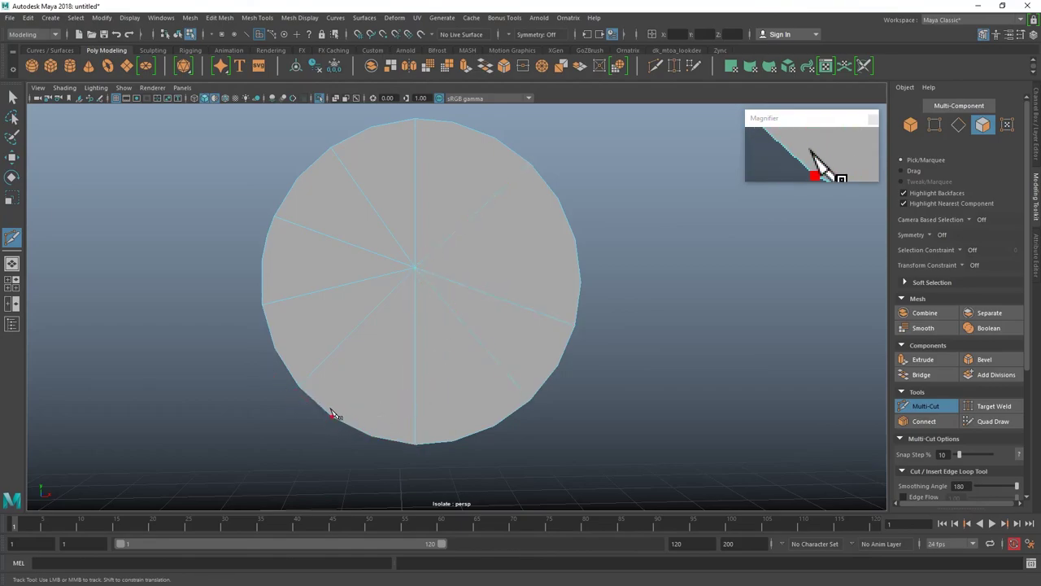
click(371, 436)
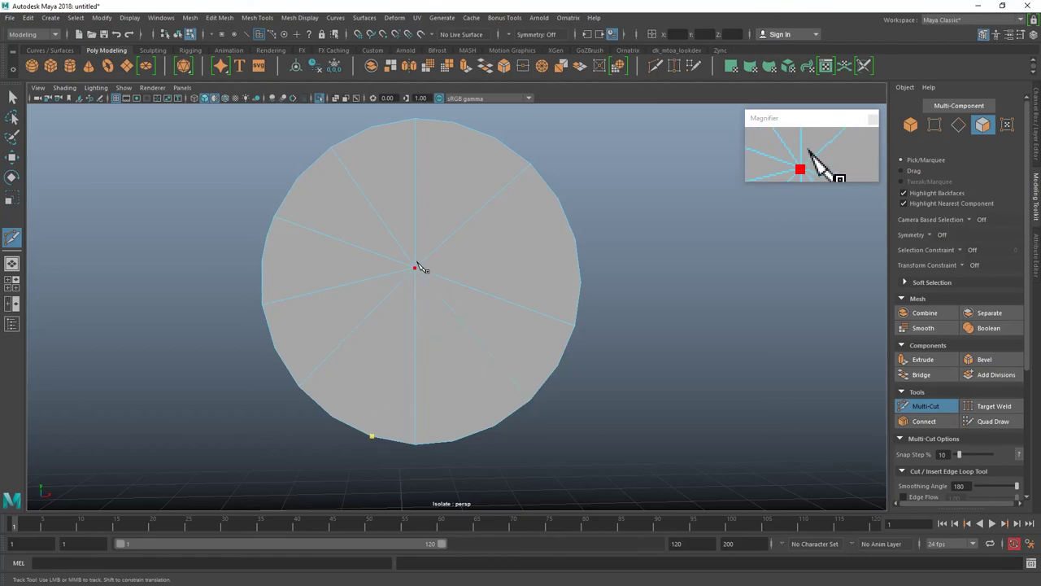
Finish the lower spoke, then delete the vertical centre edge and undo the deletion.
click(414, 419)
right_drag(416, 272, 416, 244)
click(414, 304)
key(w)
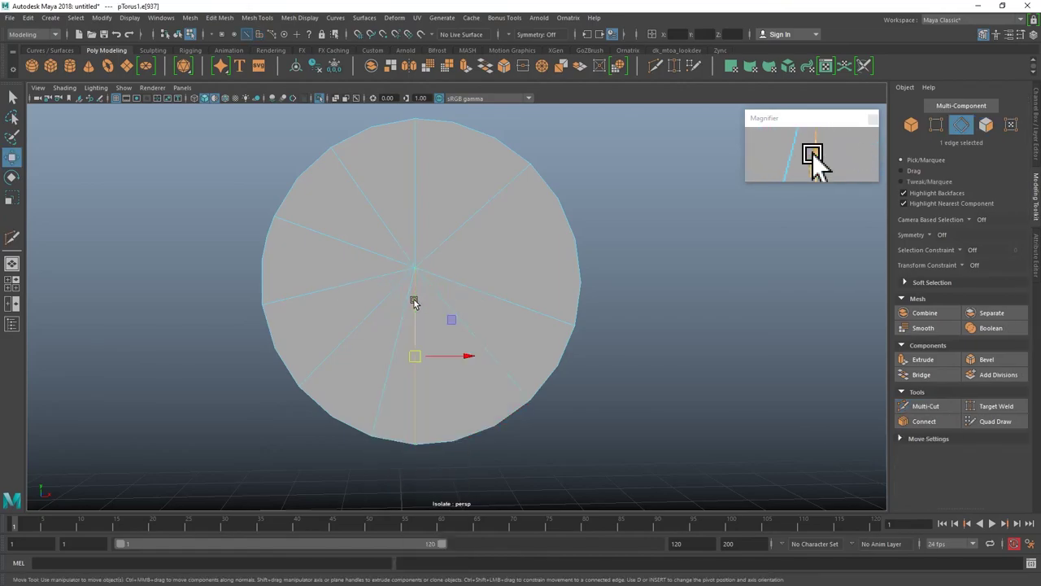
key(ctrl+Delete)
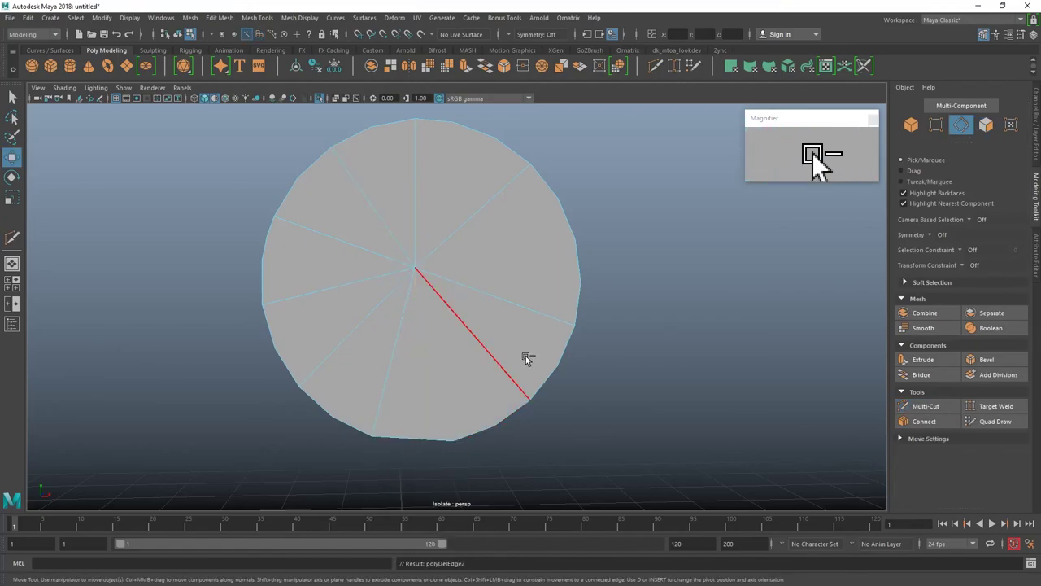
key(ctrl+z)
key(ctrl+z)
key(ctrl+z)
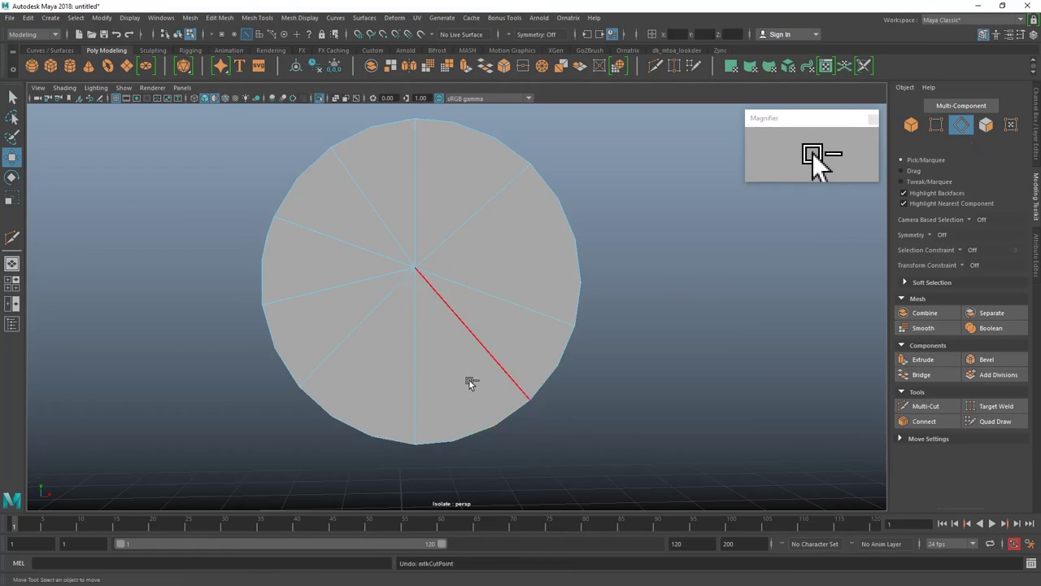
key(ctrl+z)
click(416, 390)
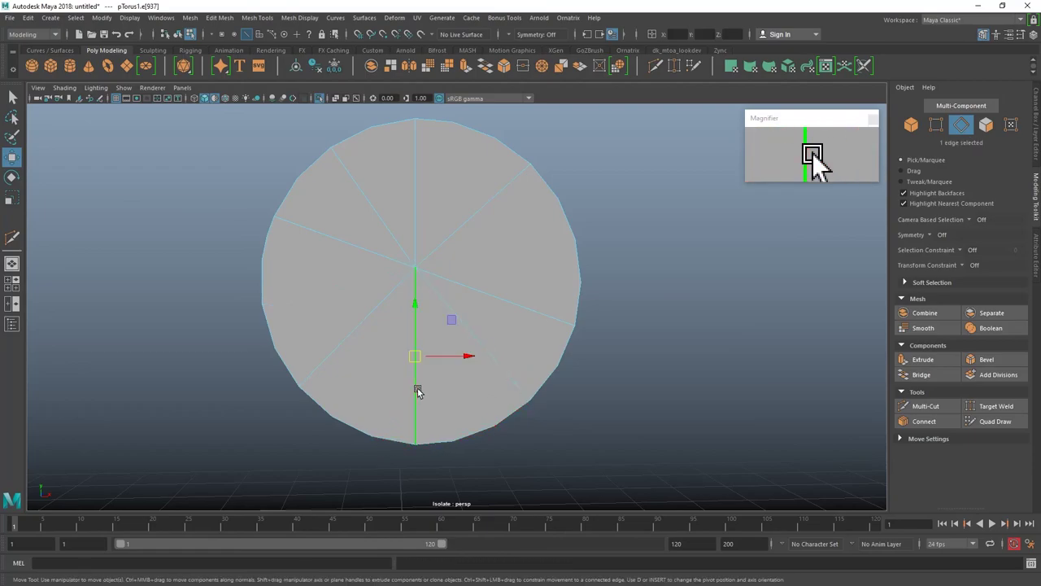
key(ctrl+z)
right_click(479, 276)
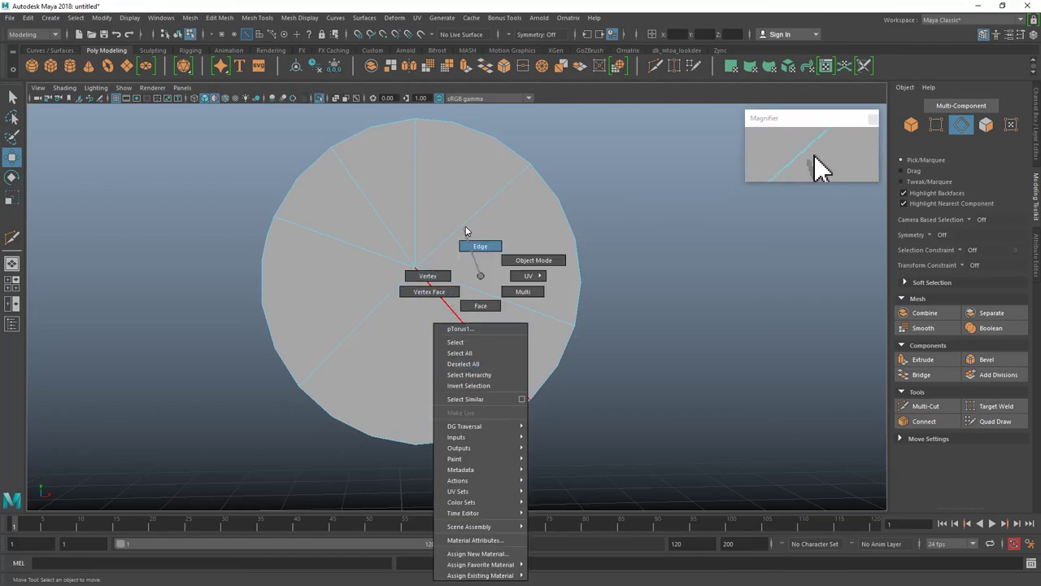
With Multi-Cut, add spokes from the bottom rim and the left rim to the centre vertex.
click(927, 405)
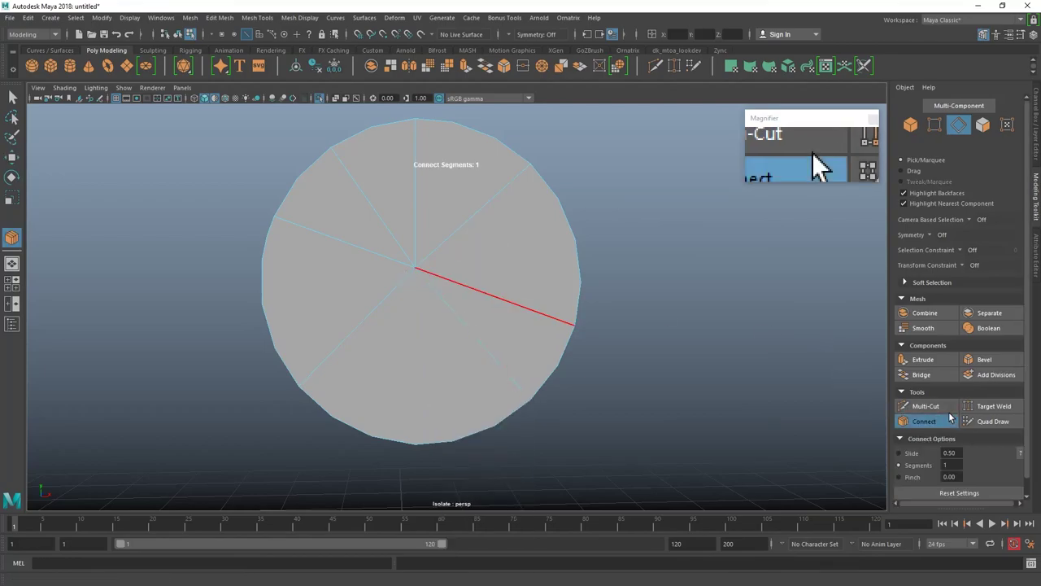
click(371, 435)
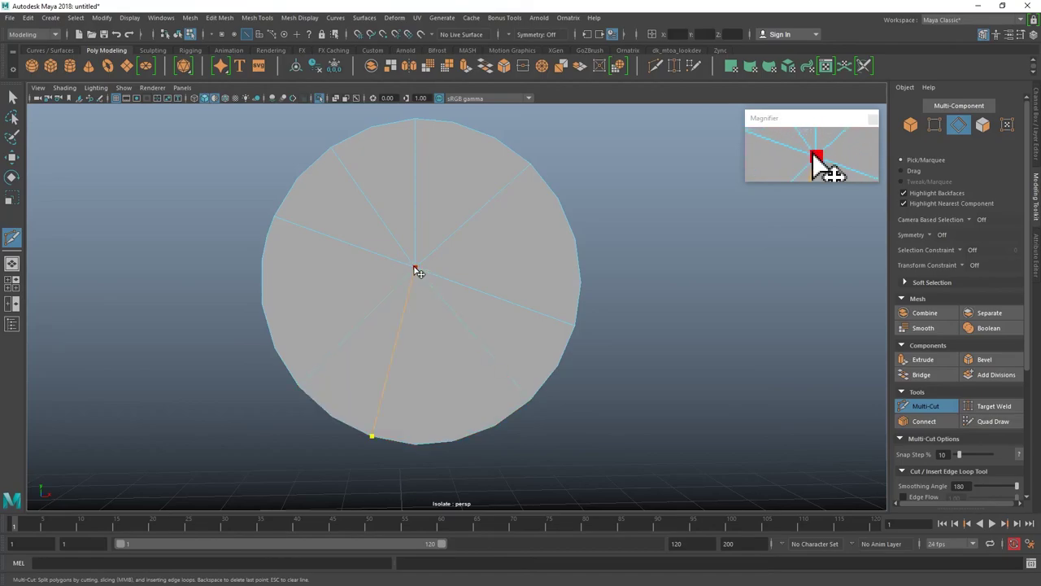
click(448, 418)
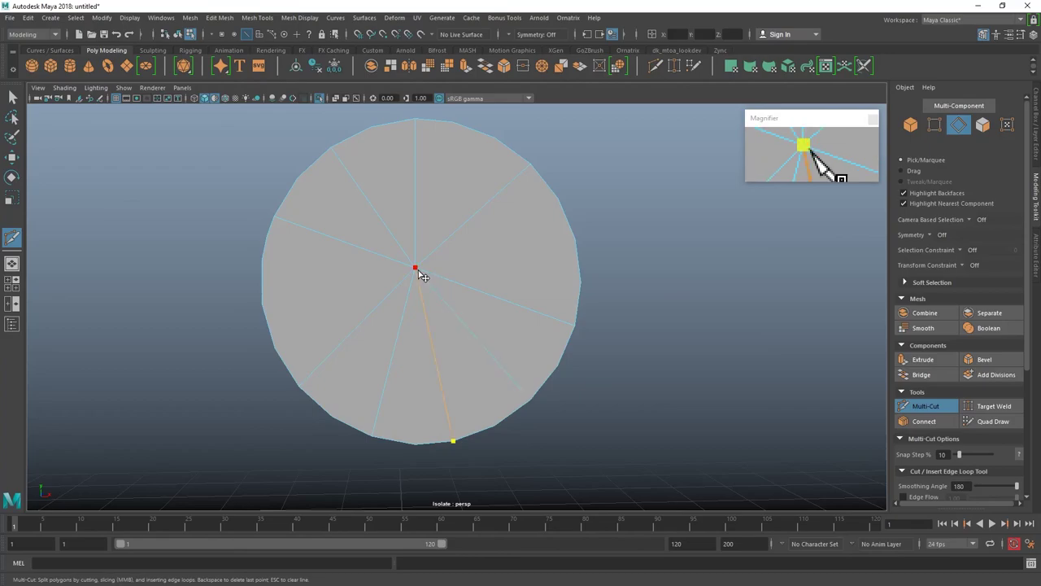
key(Return)
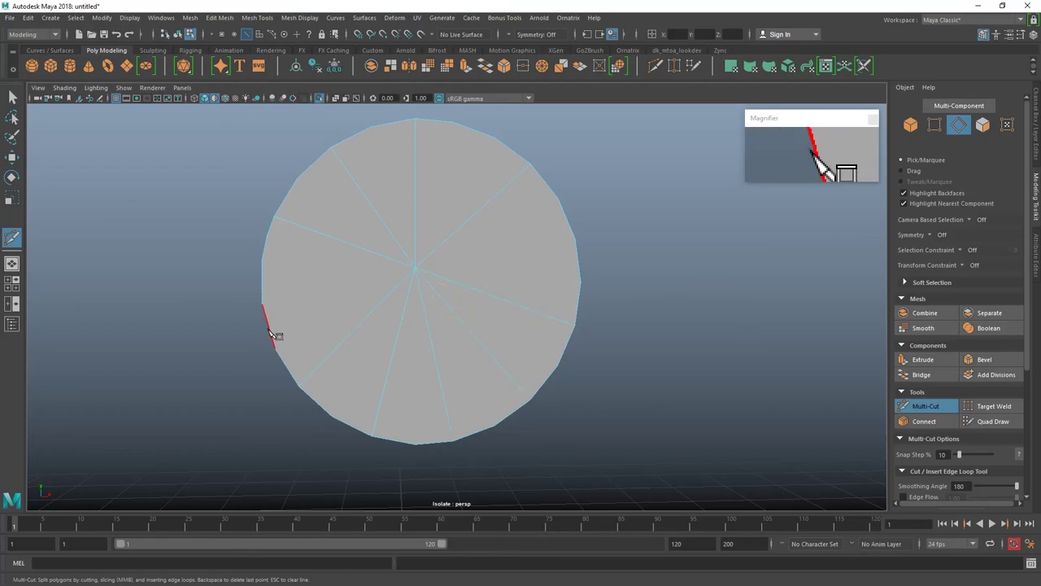
click(263, 307)
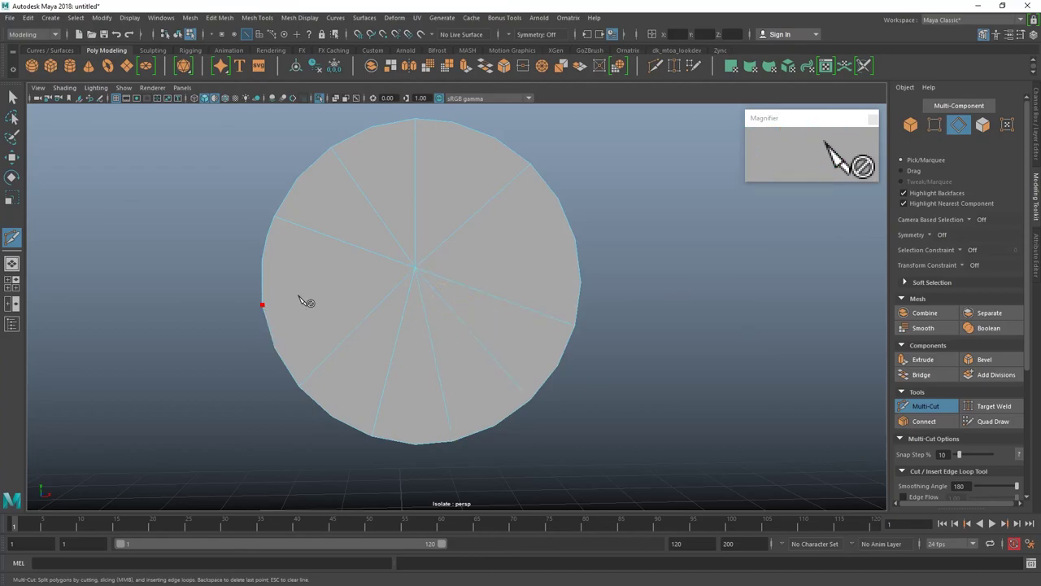
click(416, 269)
key(Return)
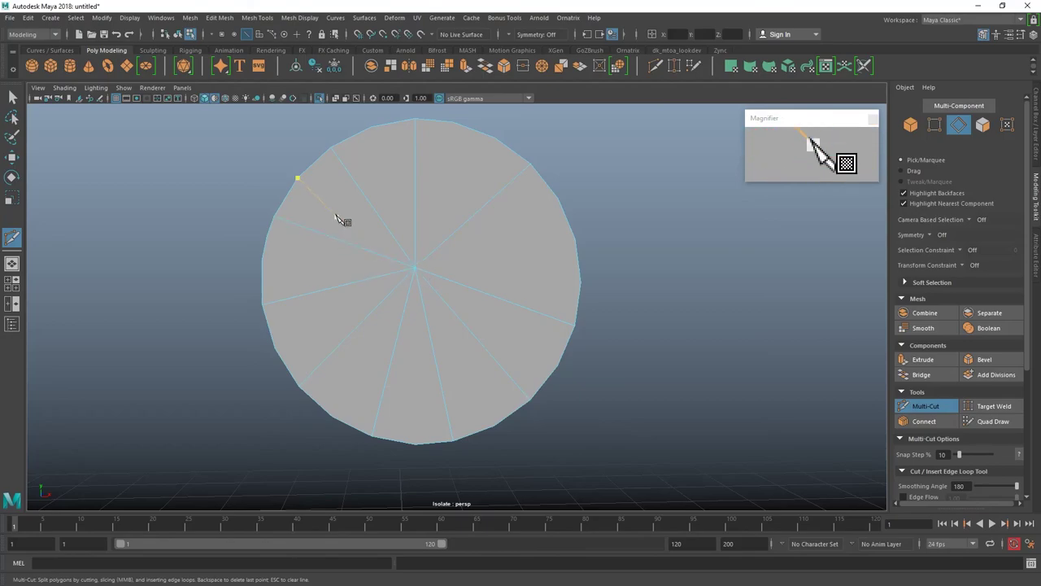
key(Return)
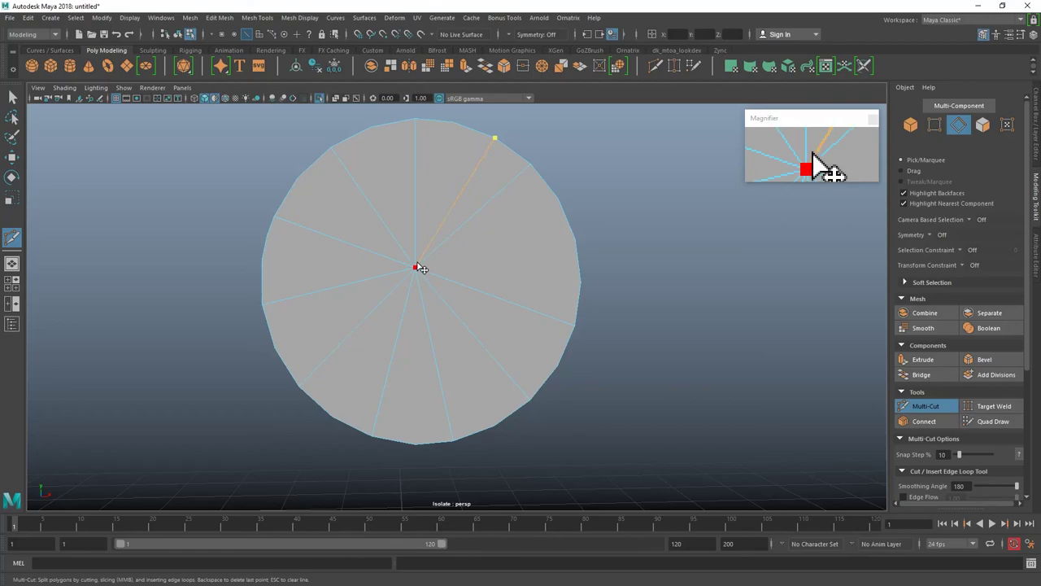
Clear the stray edge selection and start a new spoke cut on the upper-right rim.
key(e)
click(477, 224)
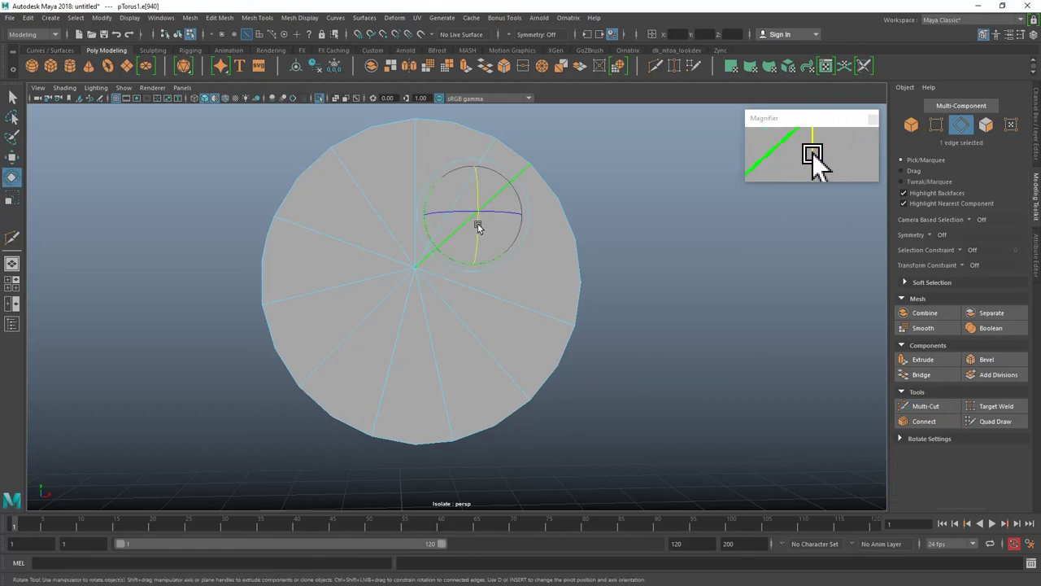
click(697, 137)
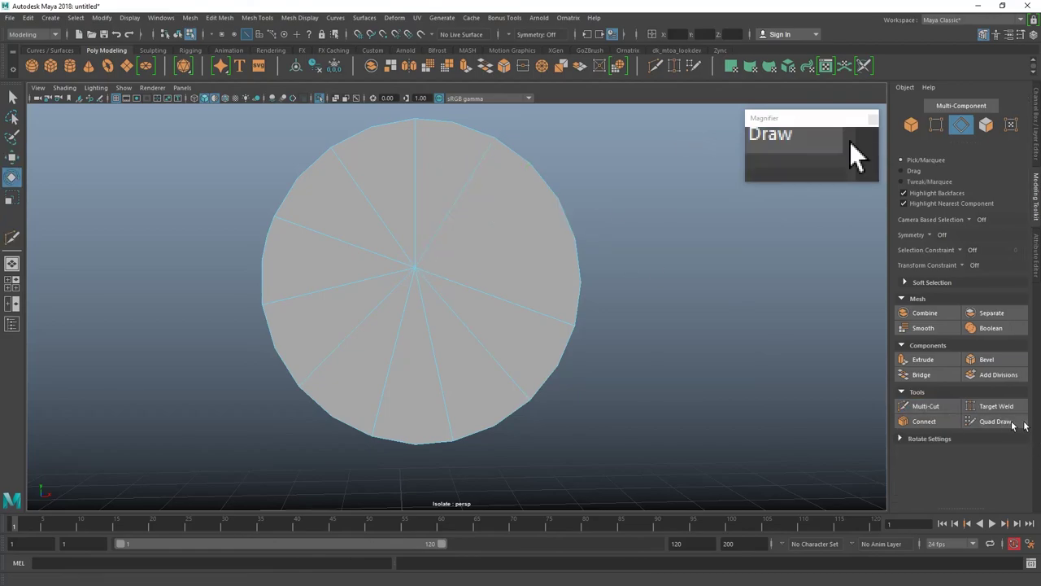
click(926, 406)
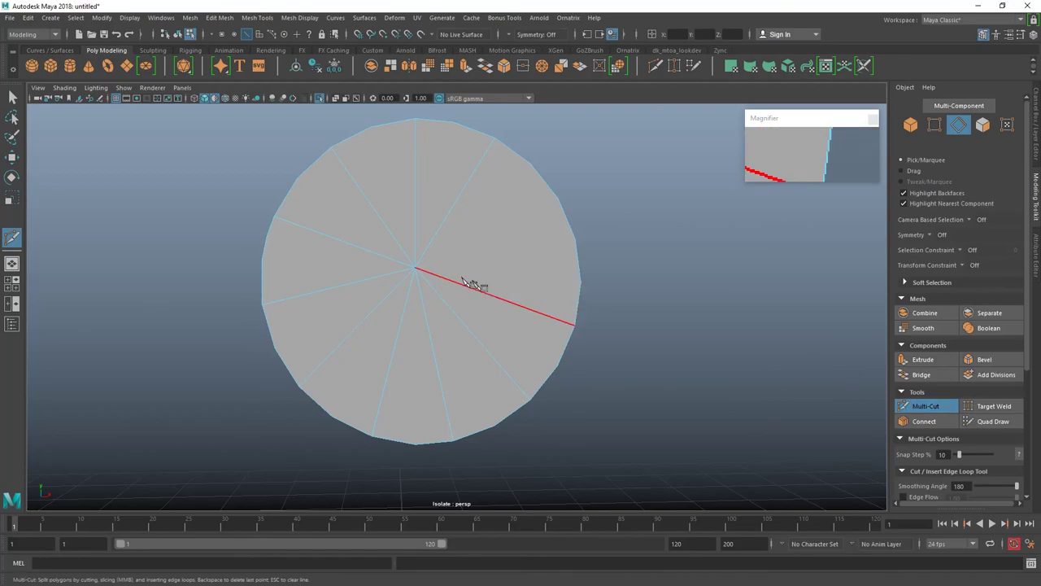
click(558, 200)
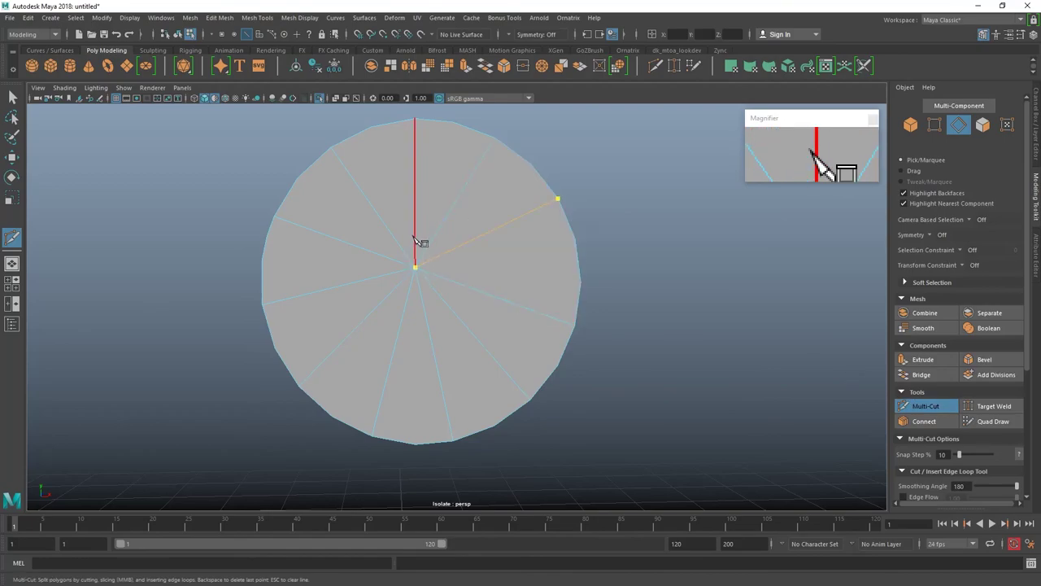
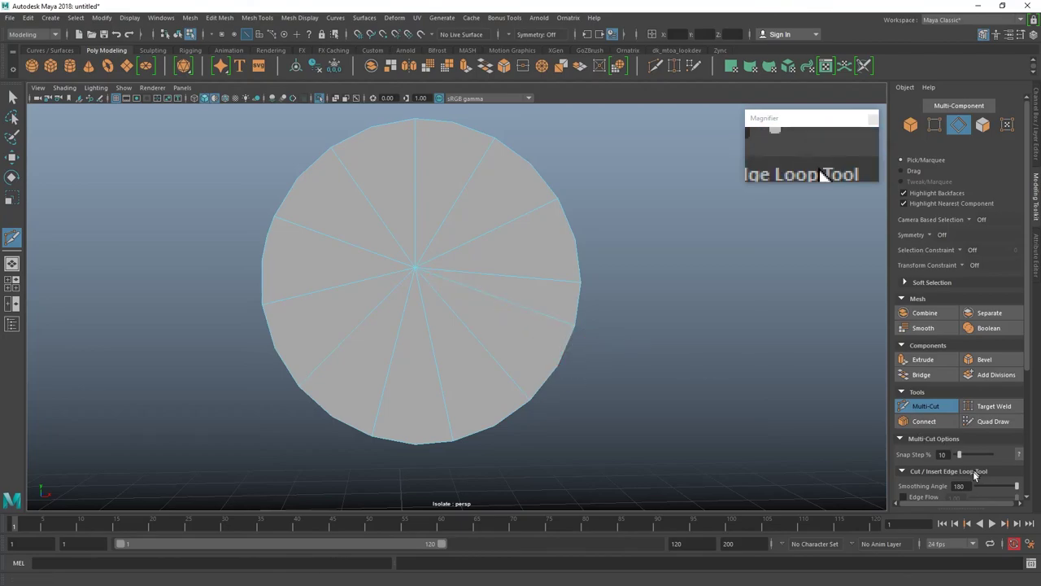
Turn off Isolate Select to show the whole torus and switch to the Move tool.
click(320, 99)
key(w)
scroll(430, 270, up, 2)
Nudge the disc's centre vertex back toward the middle, then enter Face mode.
right_click(428, 259)
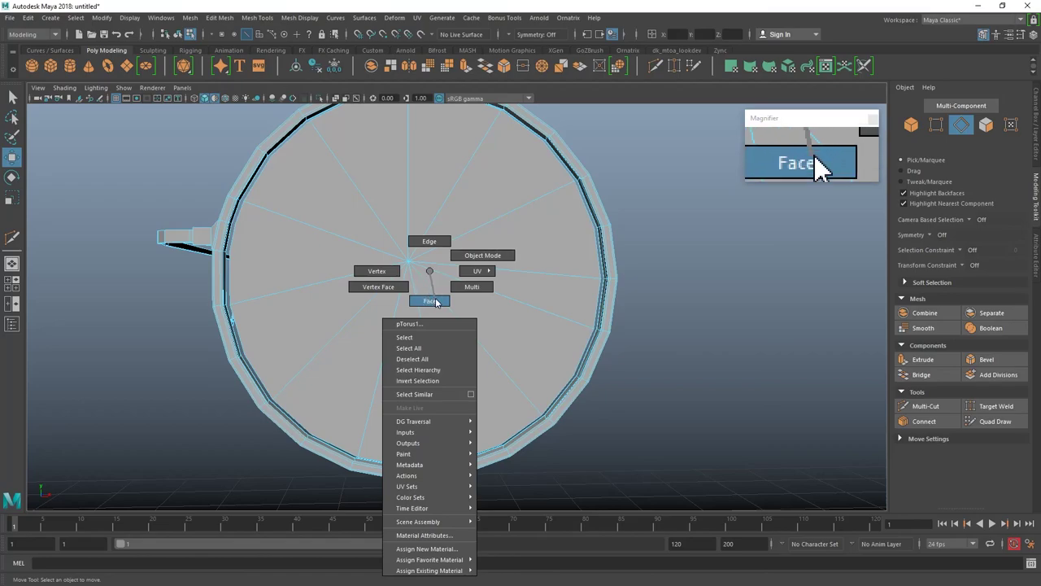
right_drag(435, 302, 376, 270)
click(406, 265)
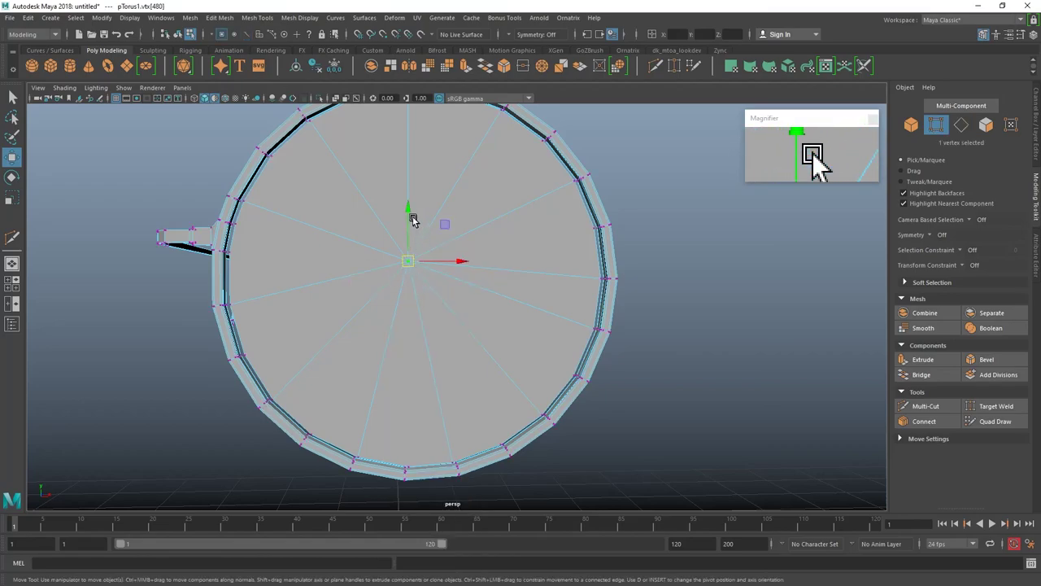
drag(409, 235, 409, 253)
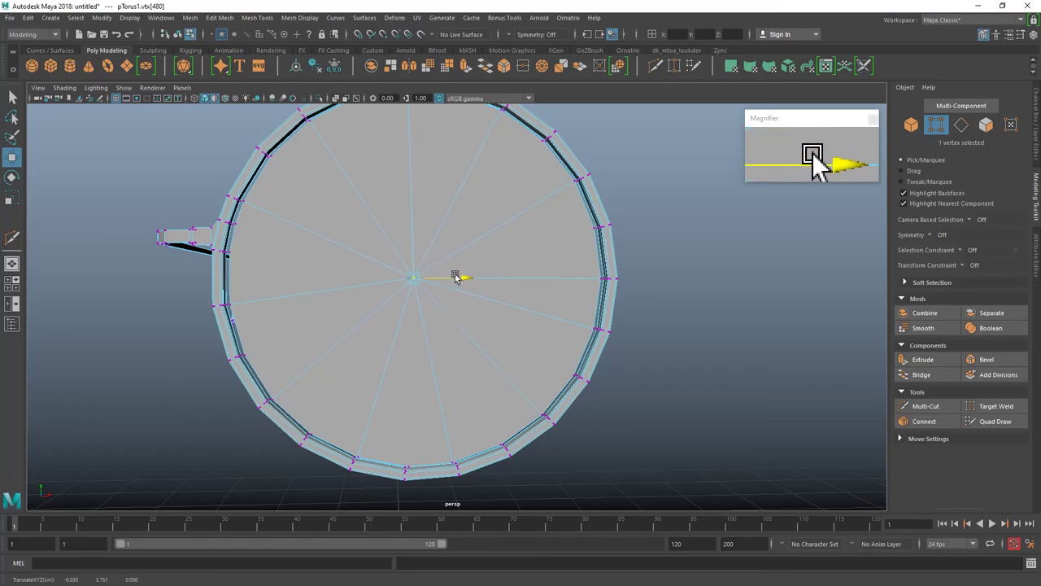
right_drag(530, 277, 521, 297)
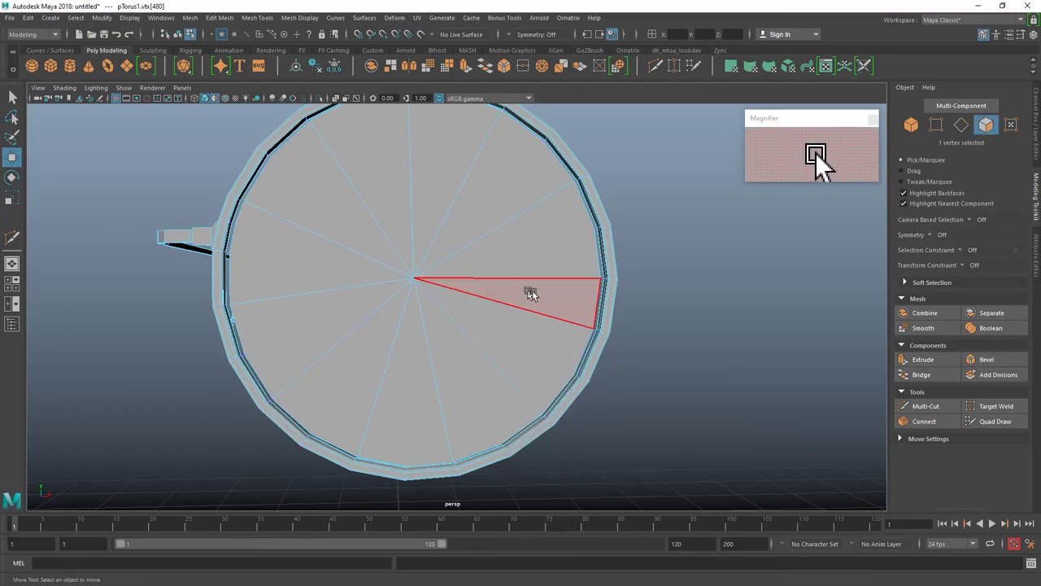
Orbit around the torus to inspect the disc, returning to Object mode.
click(551, 301)
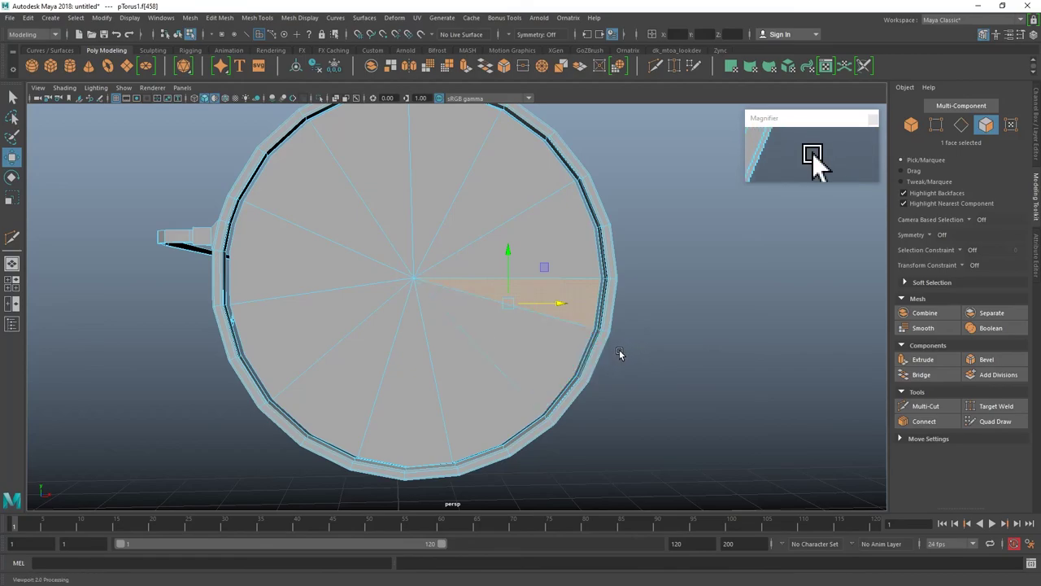
mouse_move(667, 333)
alt+mouse_down()
mouse_move(653, 319)
mouse_move(681, 329)
mouse_move(653, 332)
alt+mouse_up()
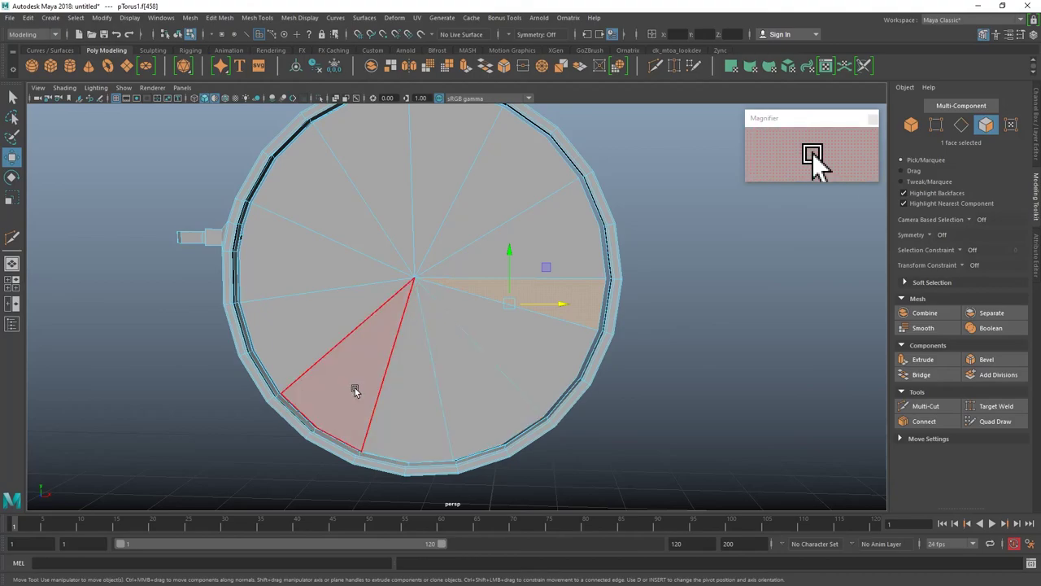
alt+drag(317, 202, 337, 260)
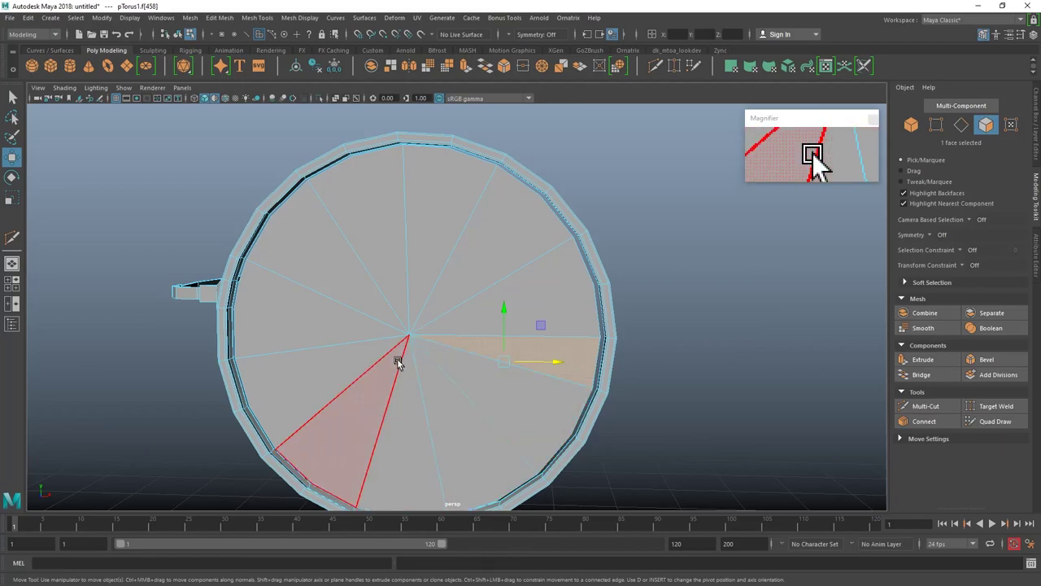
mouse_move(382, 350)
alt+mouse_down()
mouse_move(404, 344)
mouse_move(290, 302)
alt+mouse_up()
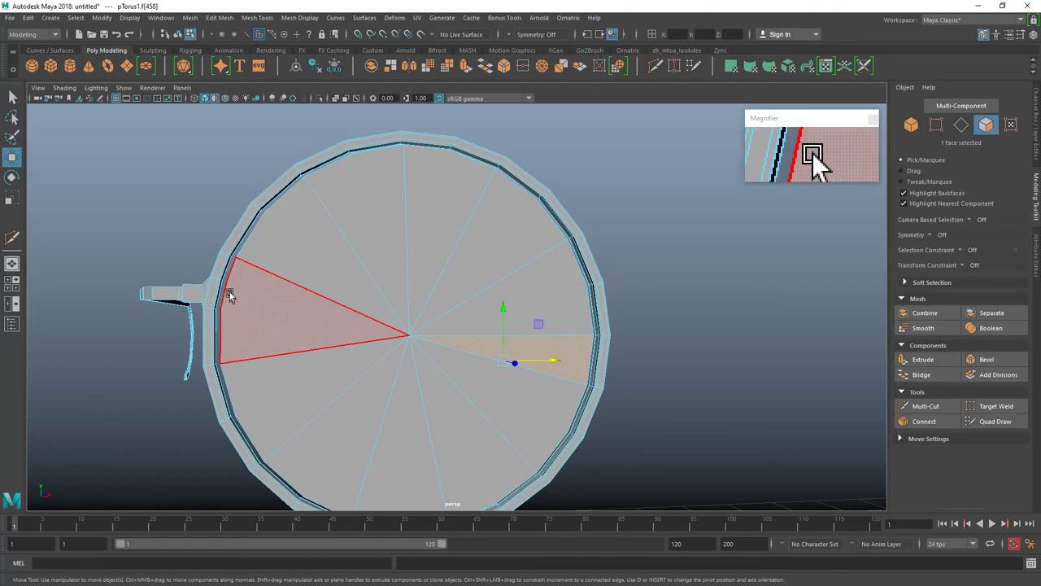
right_click(404, 275)
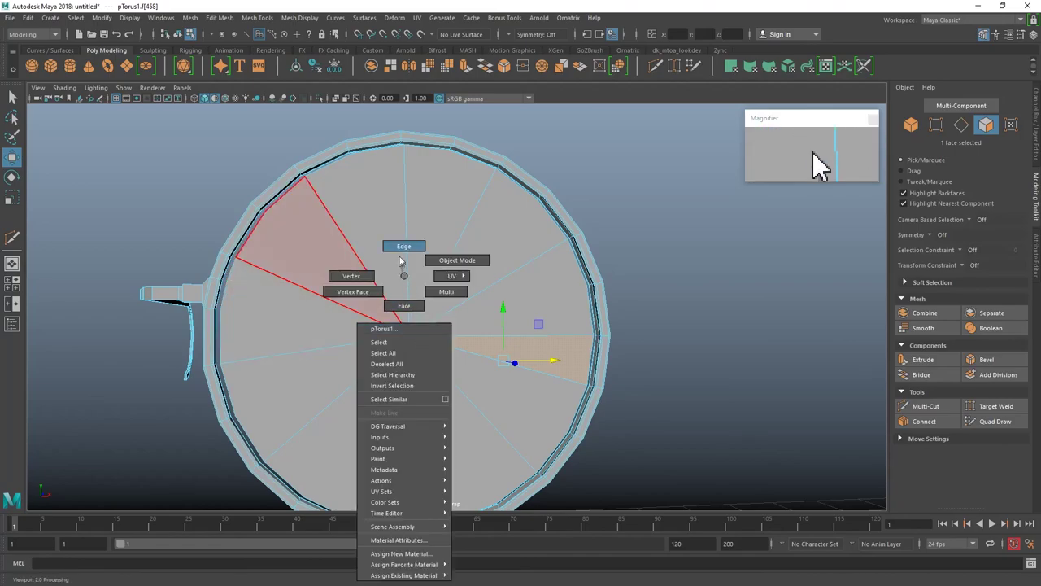
click(348, 276)
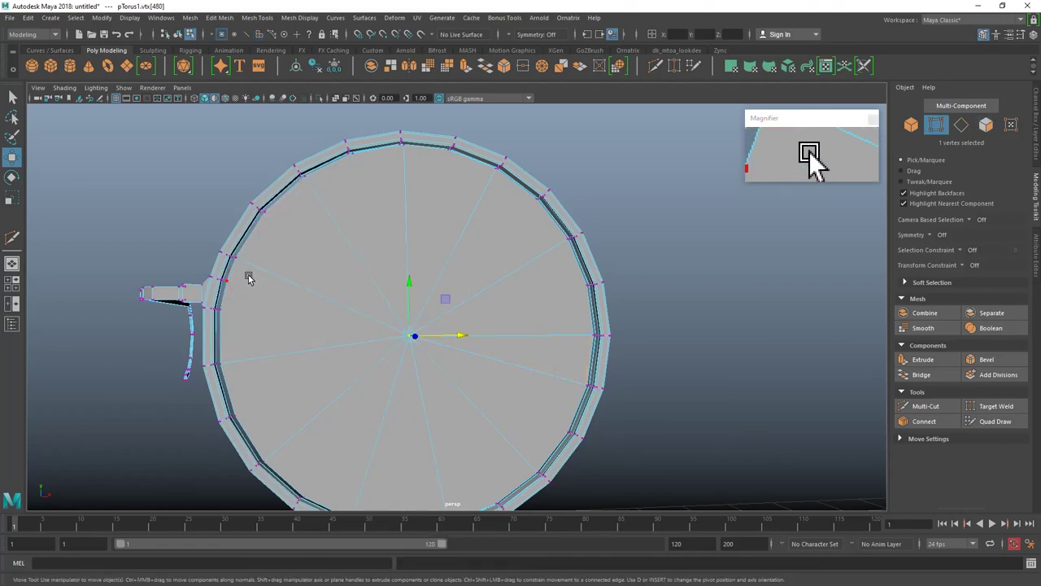
right_click(365, 253)
click(418, 234)
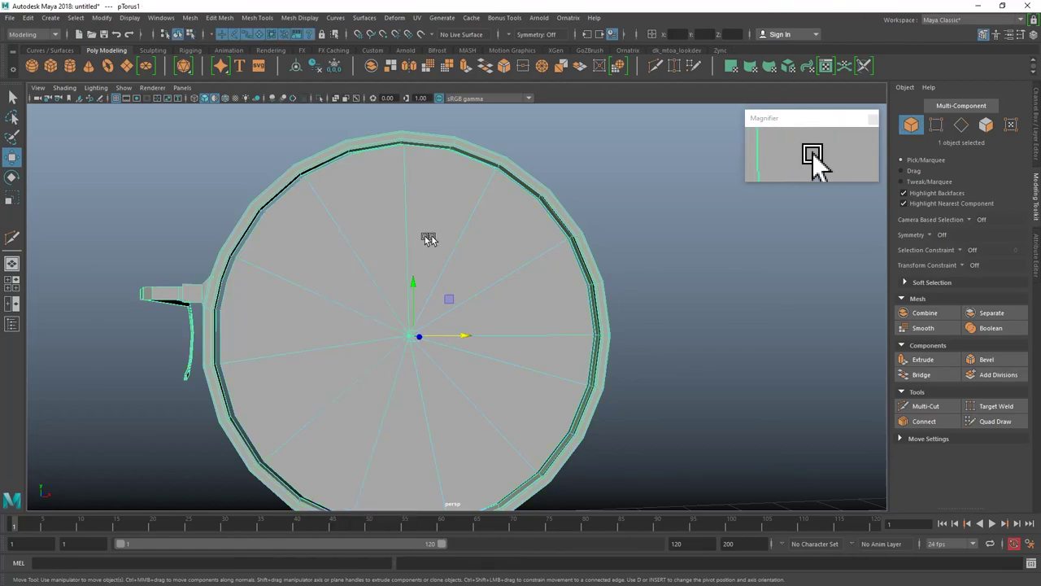
Reselect the torus in Face mode and drag-select the 12 inner disc faces.
click(659, 407)
click(530, 326)
right_click(526, 277)
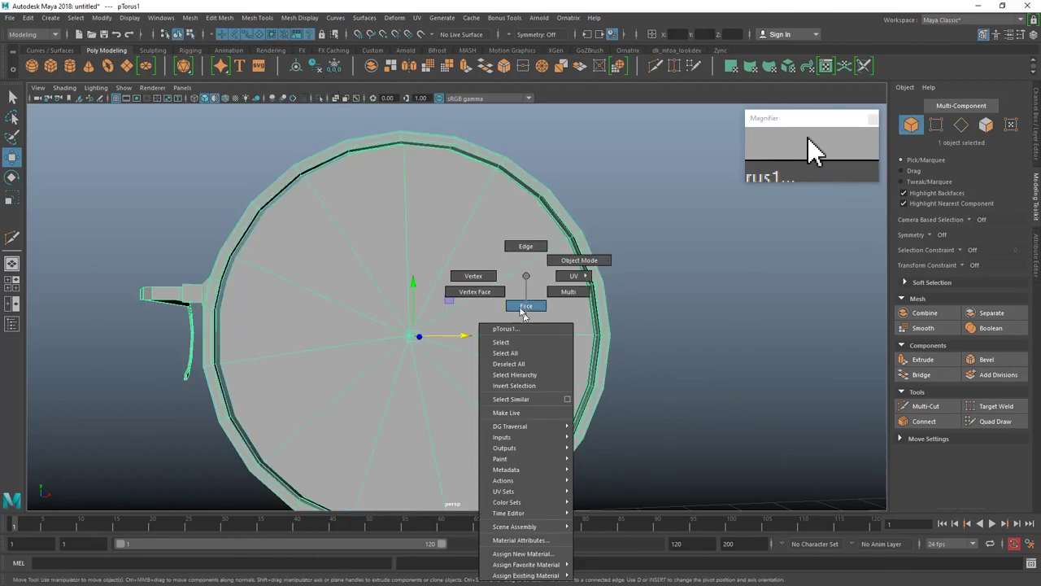
click(533, 297)
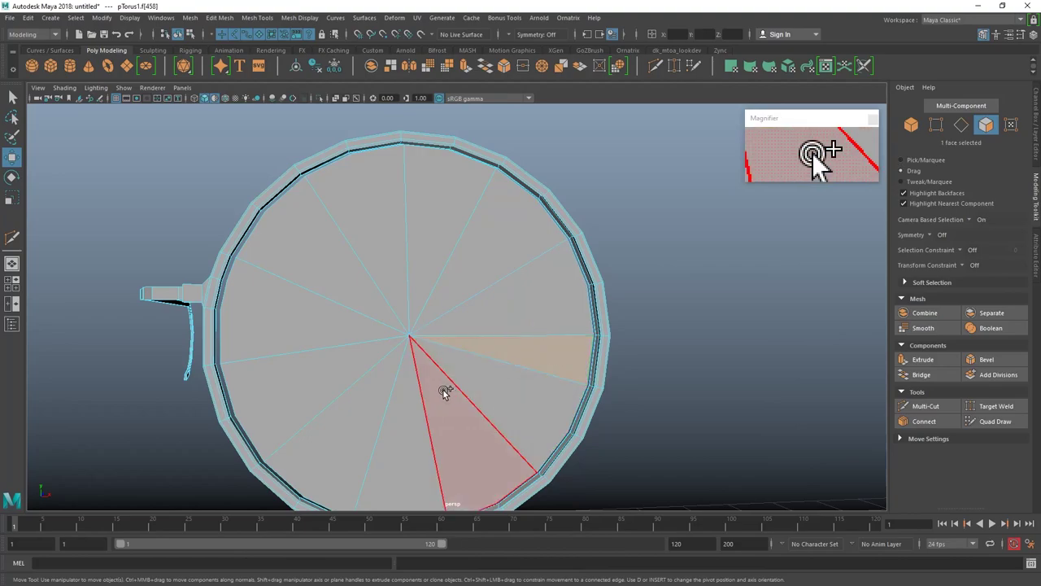
mouse_move(442, 391)
mouse_down()
mouse_move(390, 272)
mouse_move(413, 411)
mouse_move(444, 412)
mouse_up()
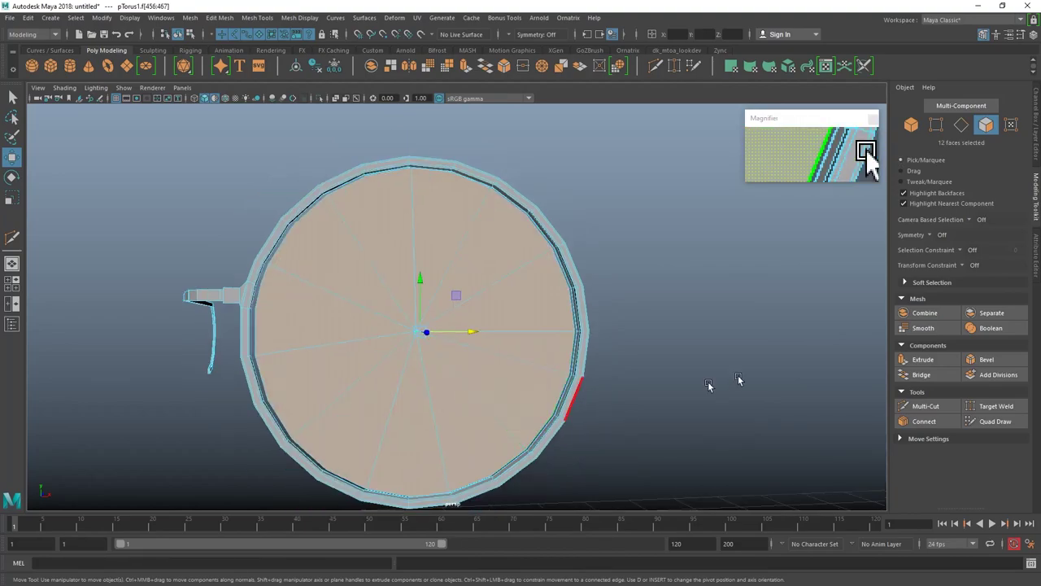
Separate the selected disc faces from the torus into their own object.
click(373, 70)
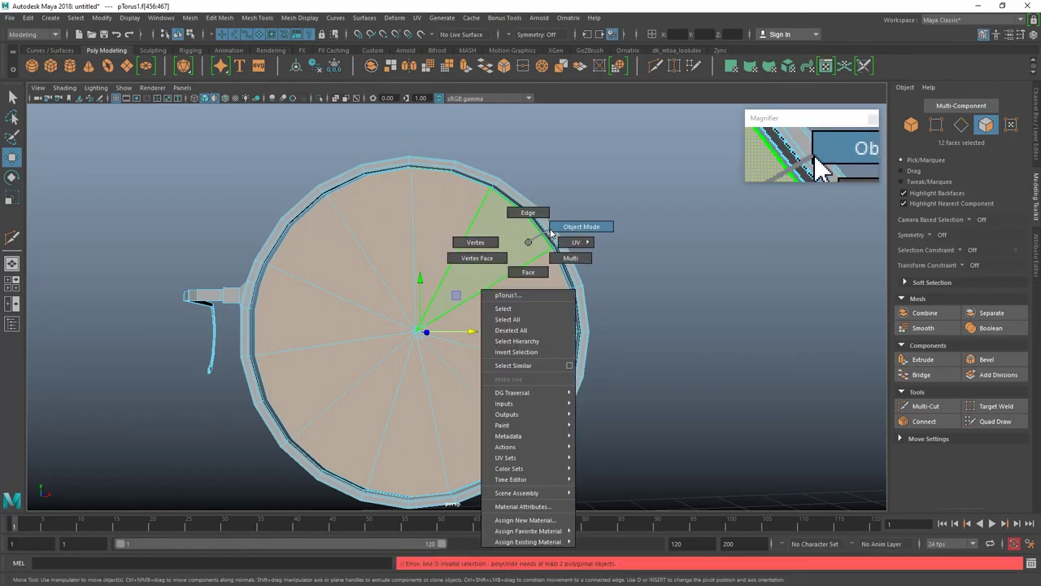
right_drag(528, 246, 576, 228)
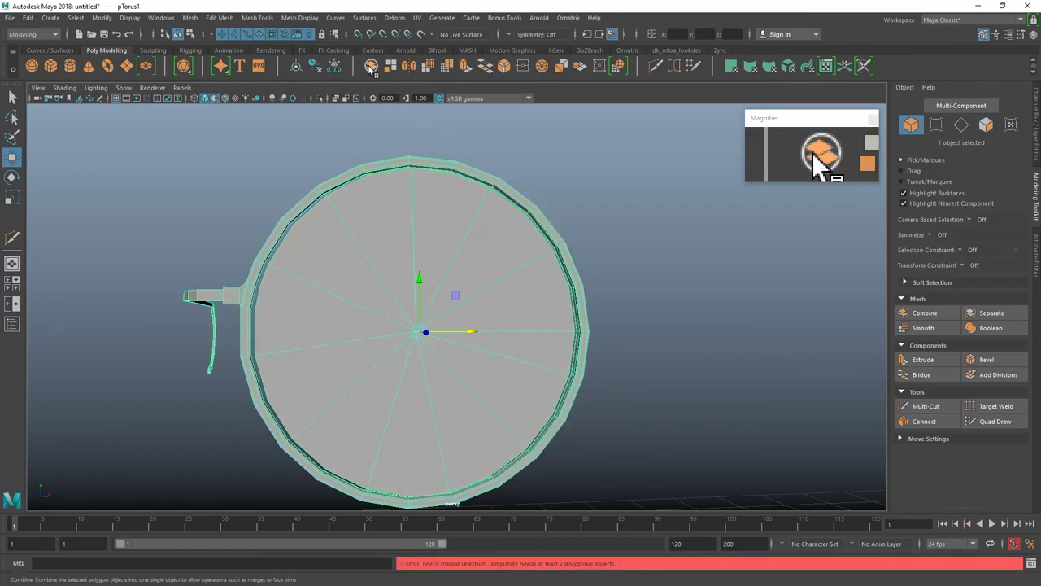
click(990, 314)
Select the separated disc polySurface2, undo a stray move, and isolate it.
click(620, 338)
click(464, 333)
alt+drag(465, 333, 325, 356)
key(ctrl+z)
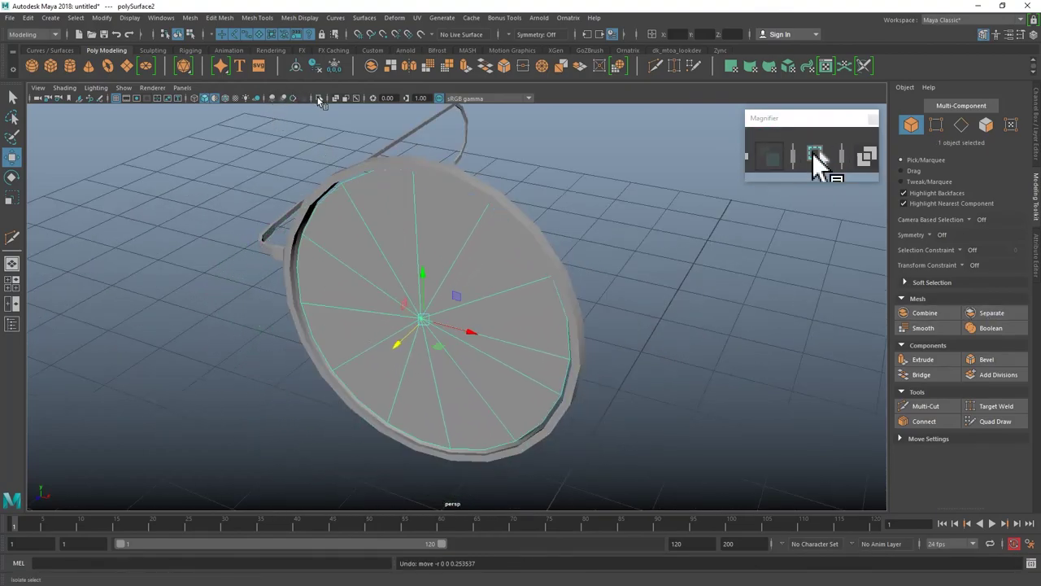
click(320, 98)
mouse_move(416, 233)
alt+mouse_down()
mouse_move(472, 227)
mouse_move(507, 258)
mouse_move(291, 285)
mouse_move(447, 289)
alt+mouse_up()
alt+drag(483, 321, 432, 328)
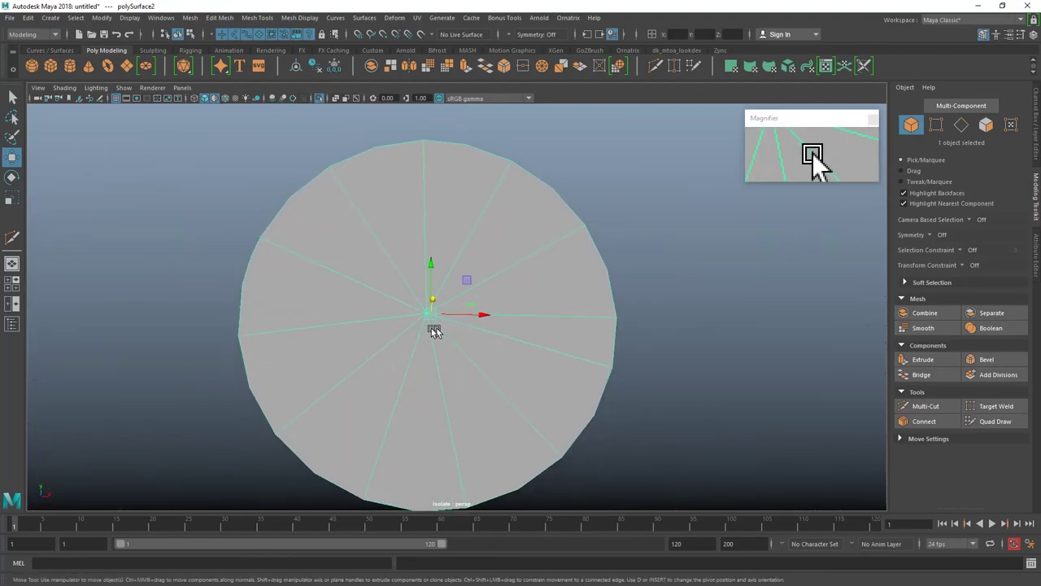
mouse_move(196, 276)
right_down()
mouse_move(210, 240)
mouse_move(170, 275)
right_up()
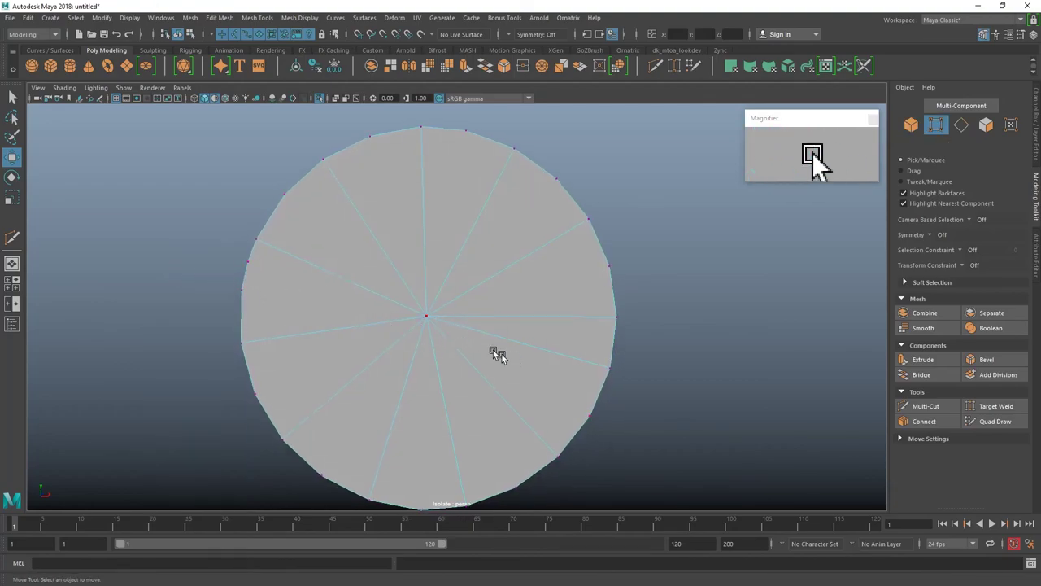
right_drag(309, 256, 310, 242)
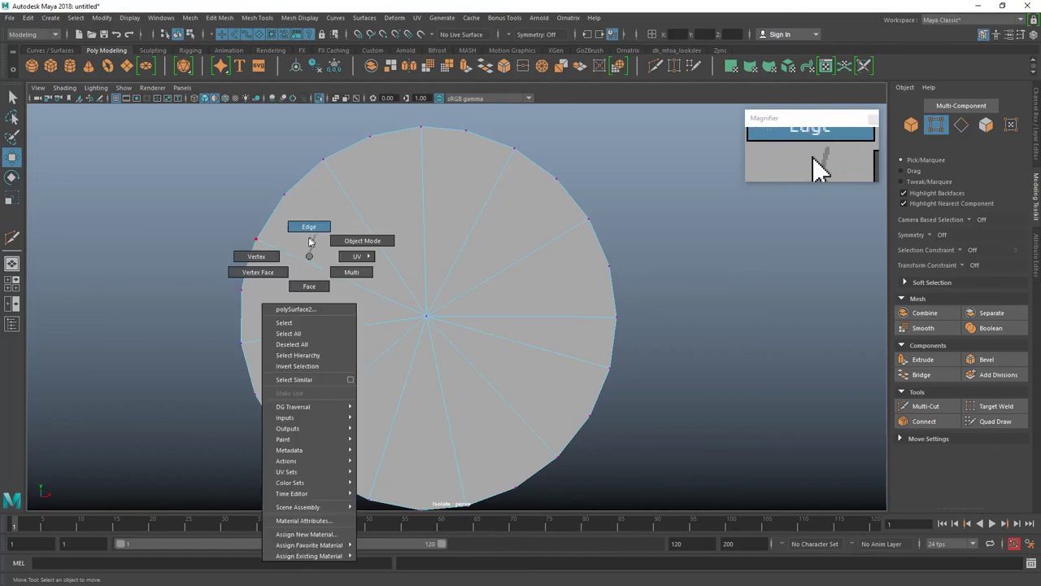
click(923, 406)
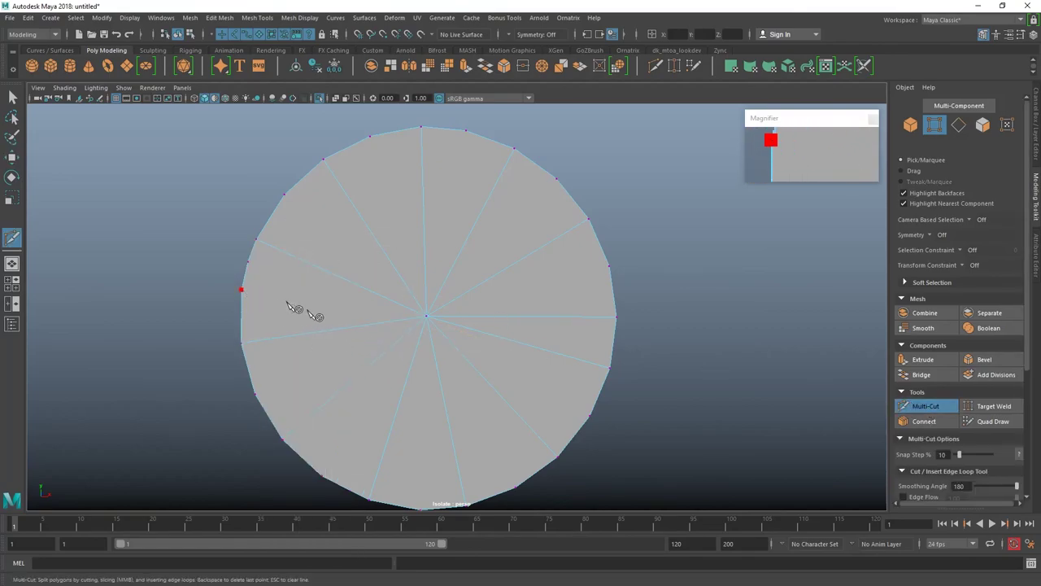
click(287, 304)
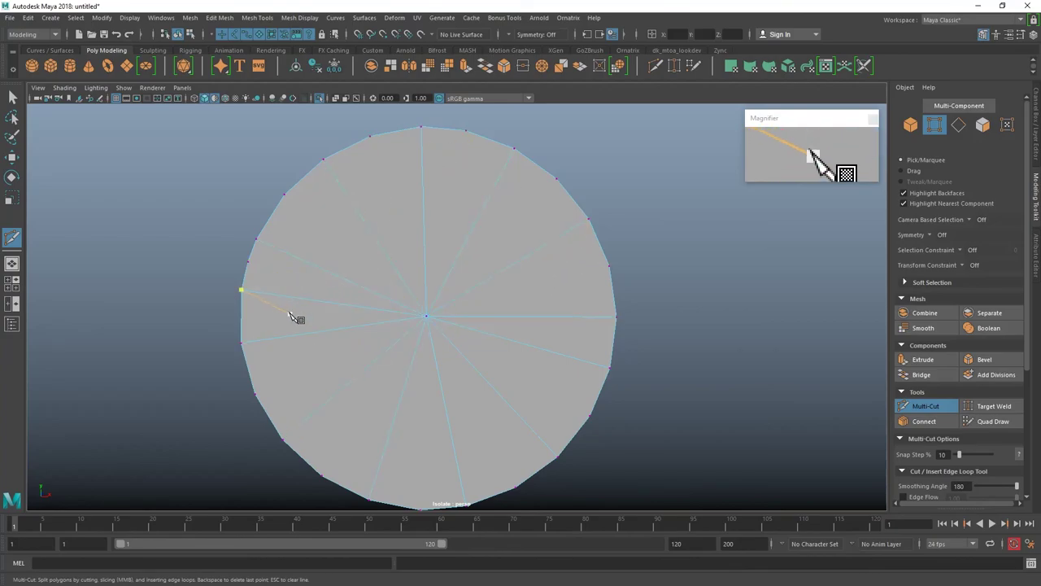
key(w)
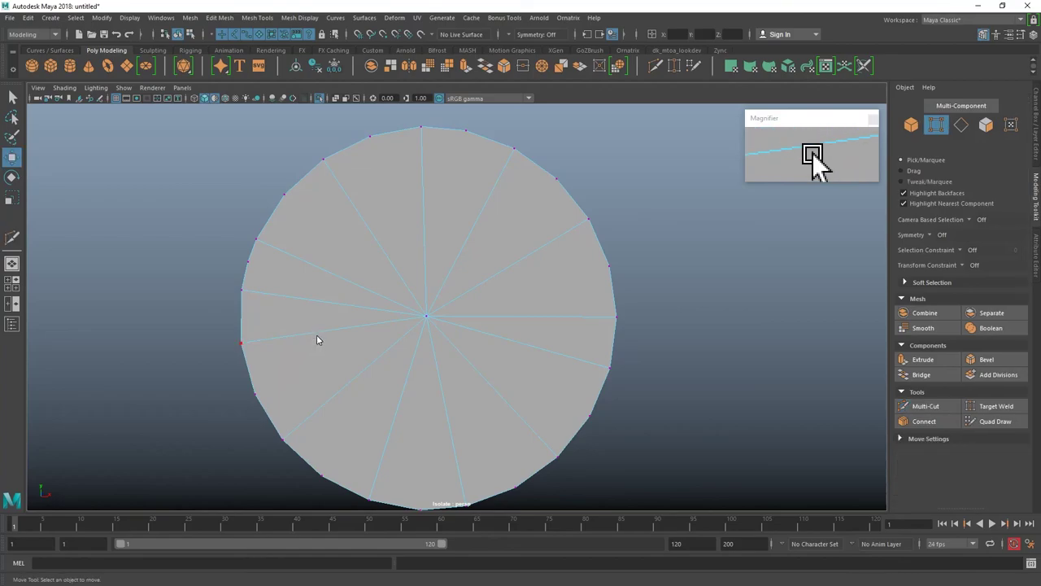
right_drag(317, 274, 314, 245)
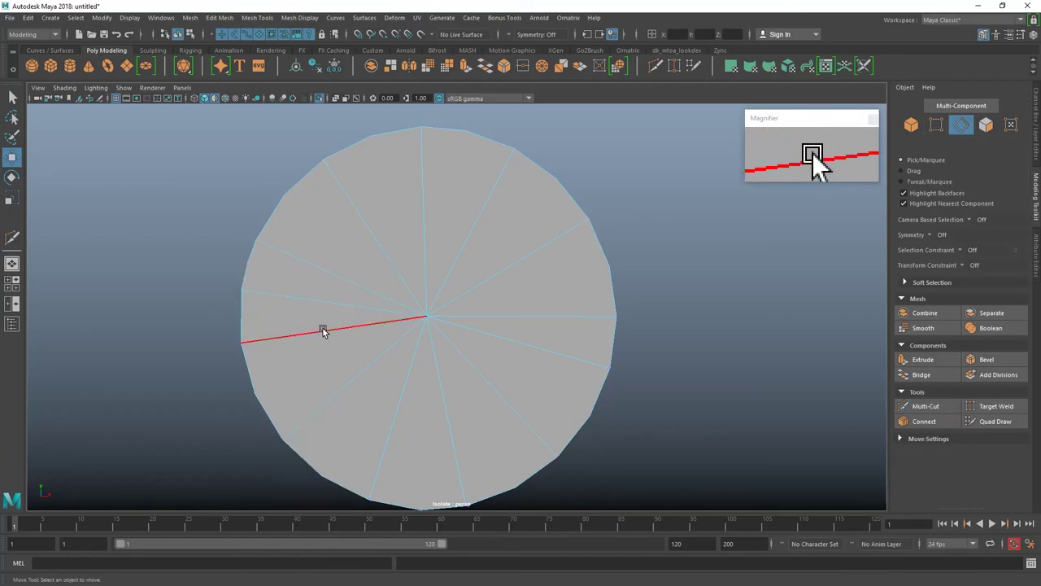
click(320, 239)
click(322, 243)
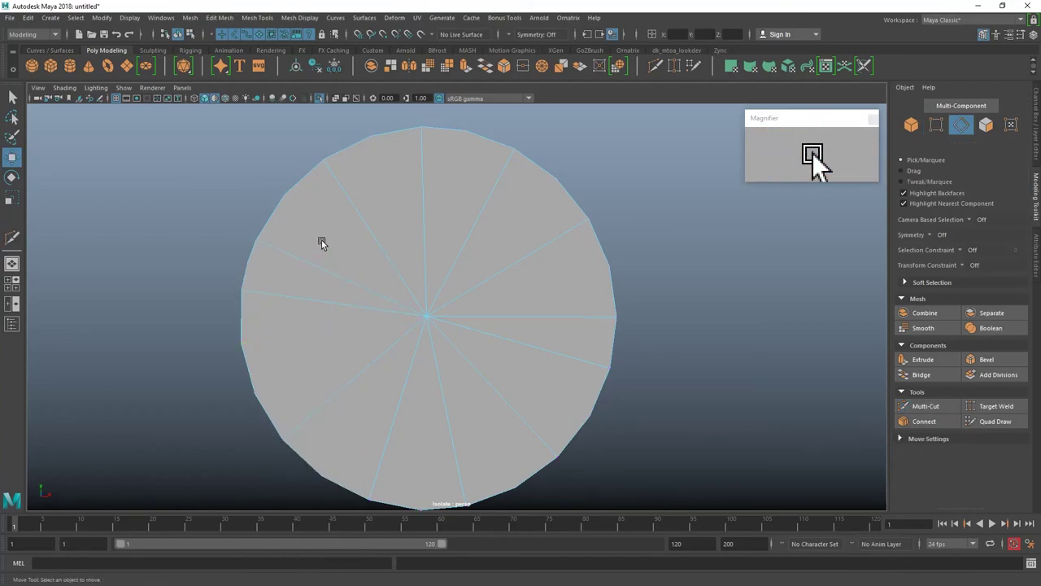
right_click(425, 279)
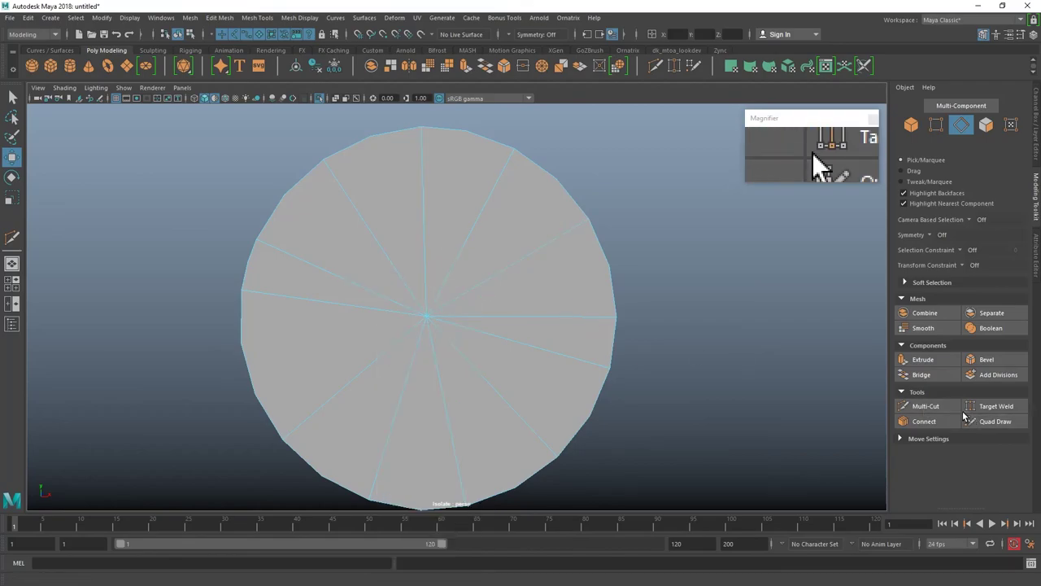
Use Multi-Cut to start a new edge from the disc's left rim.
click(926, 406)
click(241, 342)
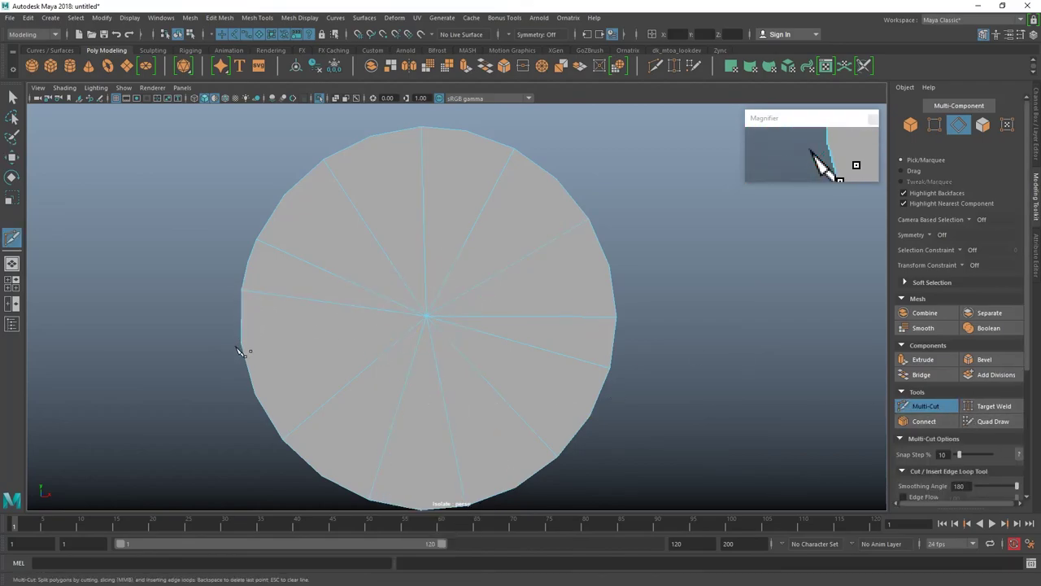
click(255, 395)
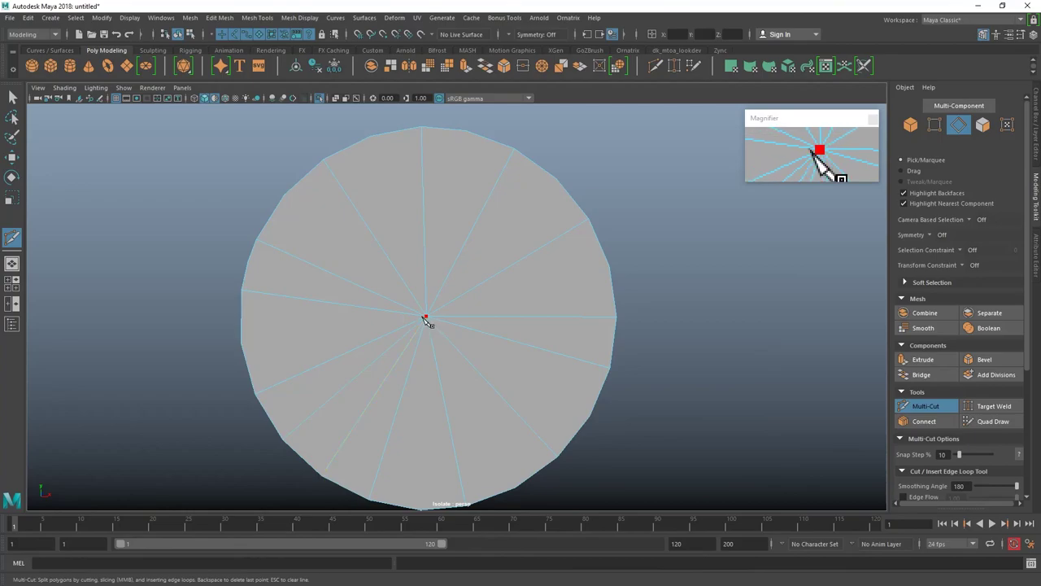
key(w)
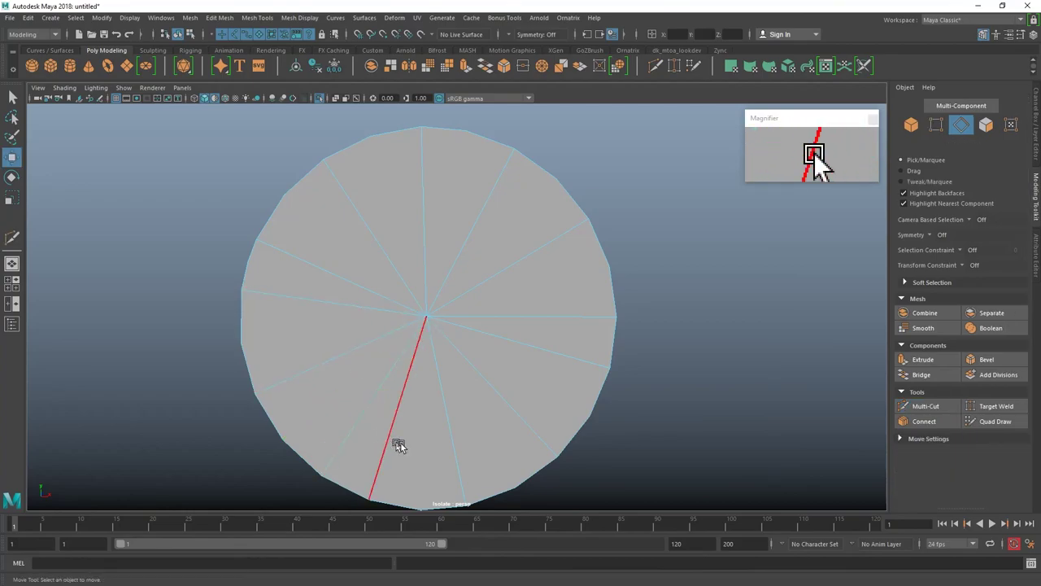
mouse_move(400, 447)
alt+mouse_down()
mouse_move(423, 379)
mouse_move(418, 423)
alt+mouse_up()
right_click(419, 423)
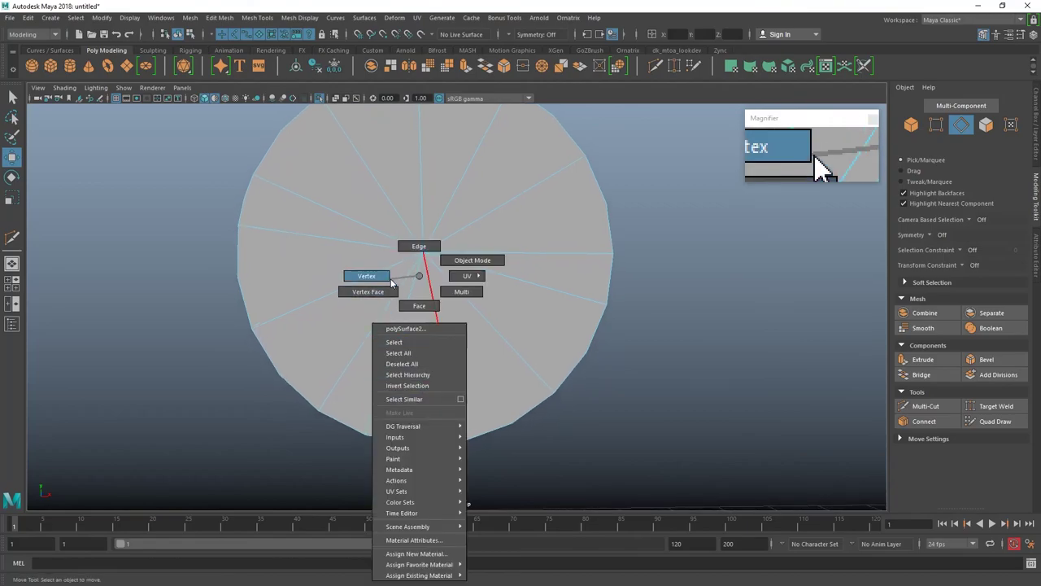
click(446, 286)
Inspect the disc's spoke edges from the centre in Edge mode.
click(925, 406)
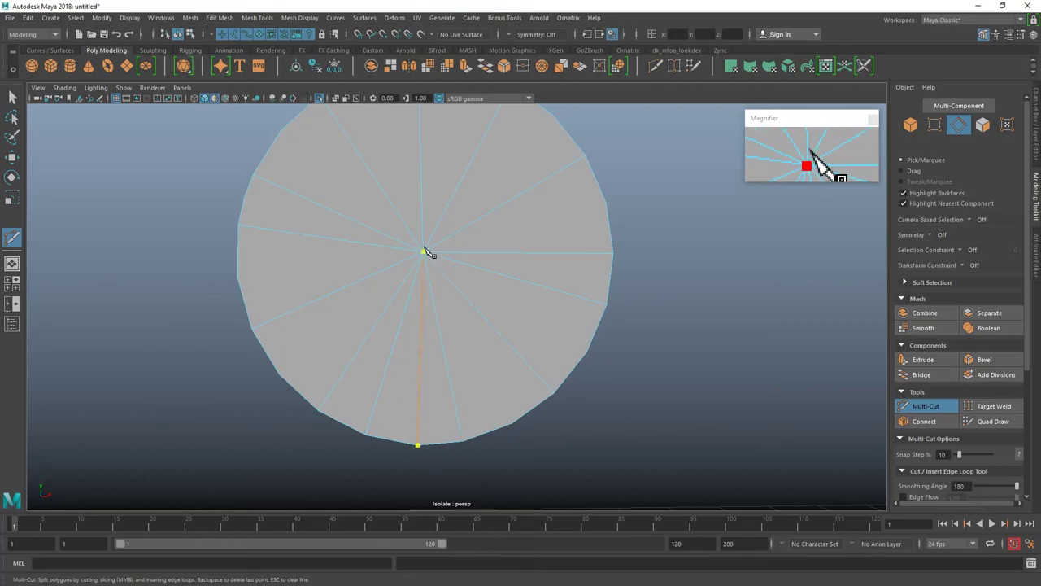
key(w)
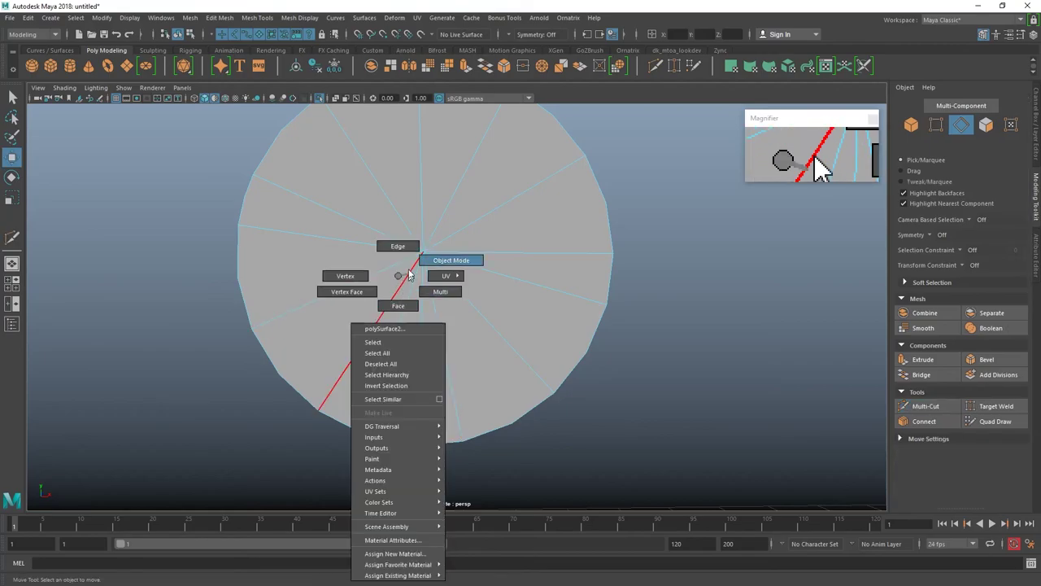
right_drag(395, 276, 395, 244)
click(409, 327)
click(406, 295)
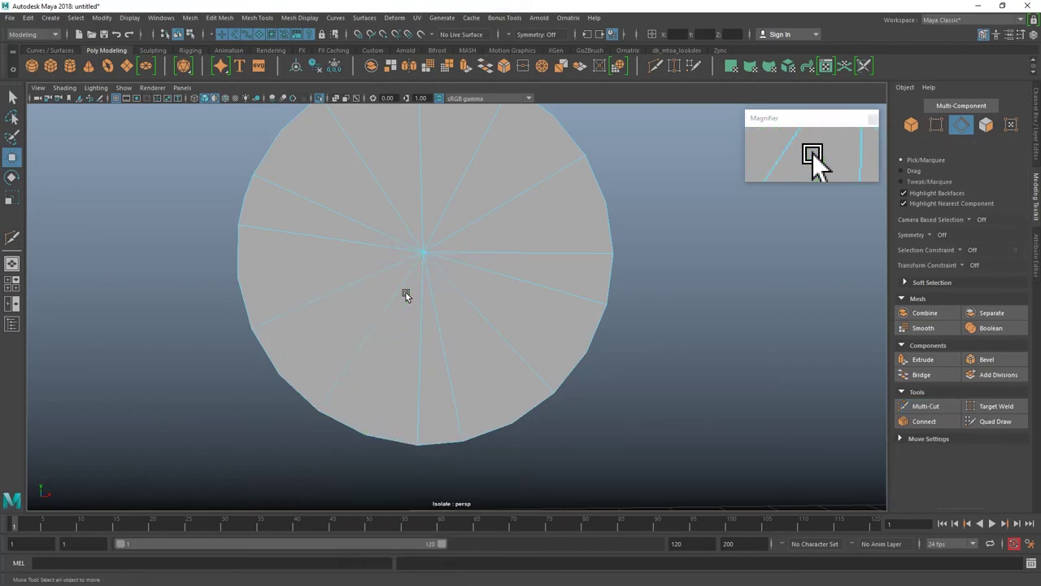
click(446, 344)
click(444, 329)
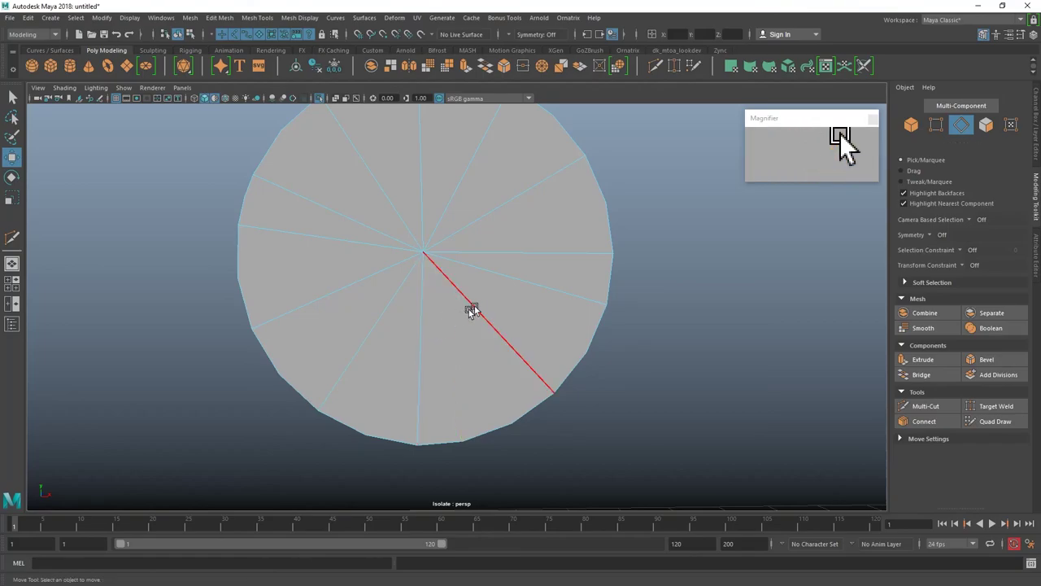
Cut a new edge from a rim point to the centre vertex.
click(928, 407)
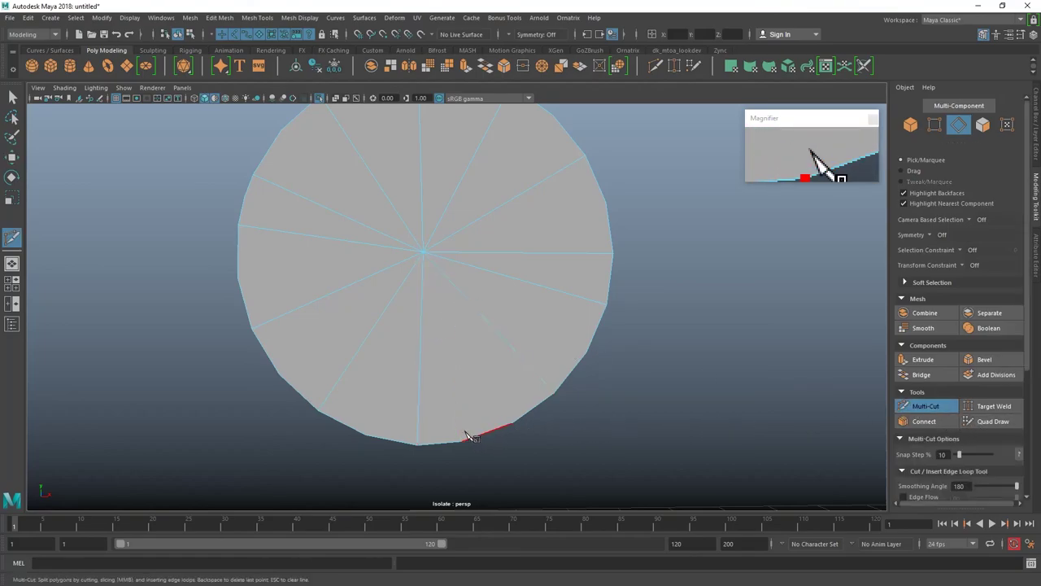
click(511, 424)
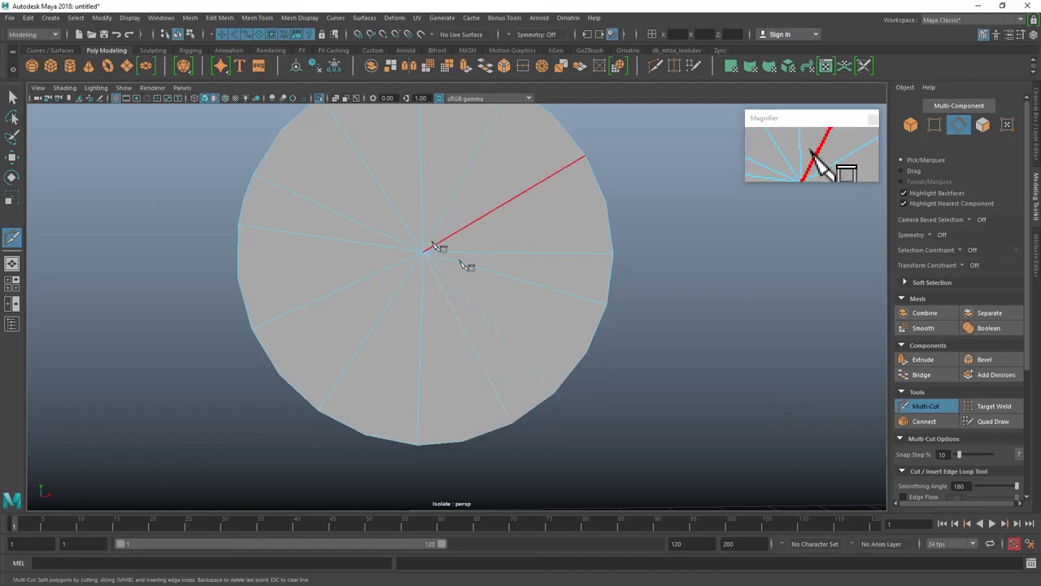
right_drag(623, 260, 602, 318)
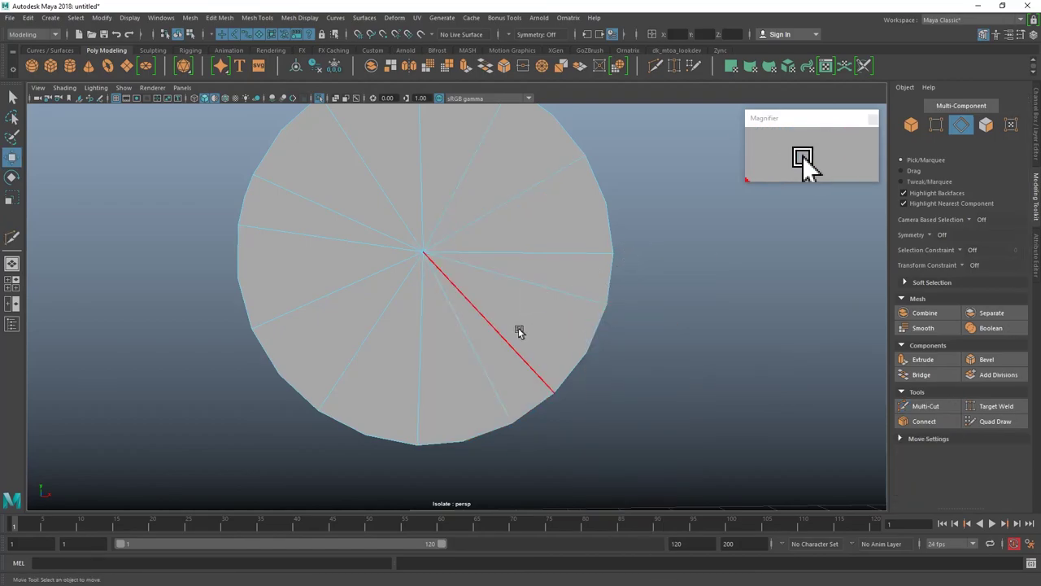
key(w)
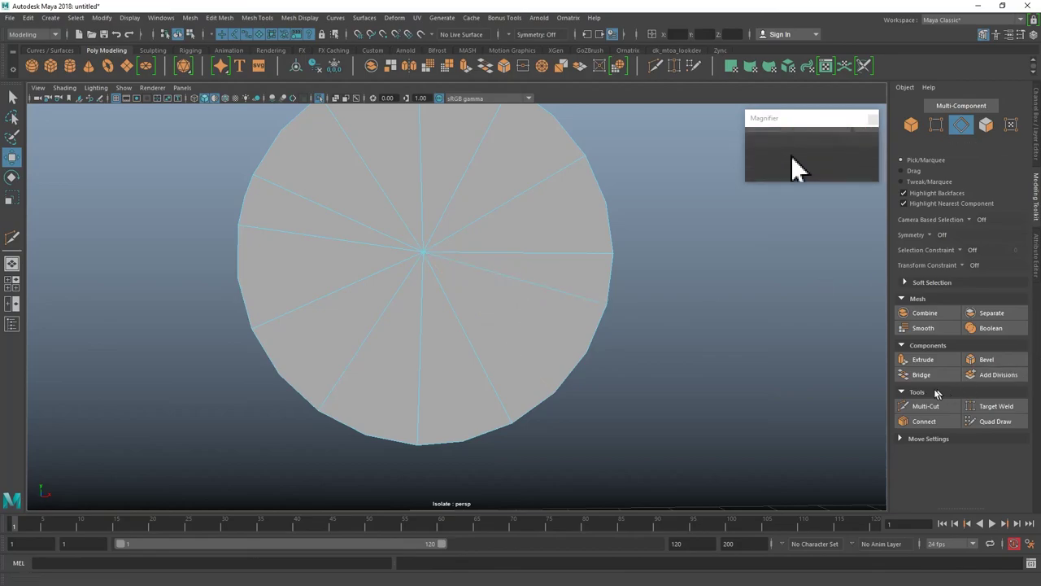
Cut another spoke from the lower-right rim to the centre and check new edge e[25].
click(925, 406)
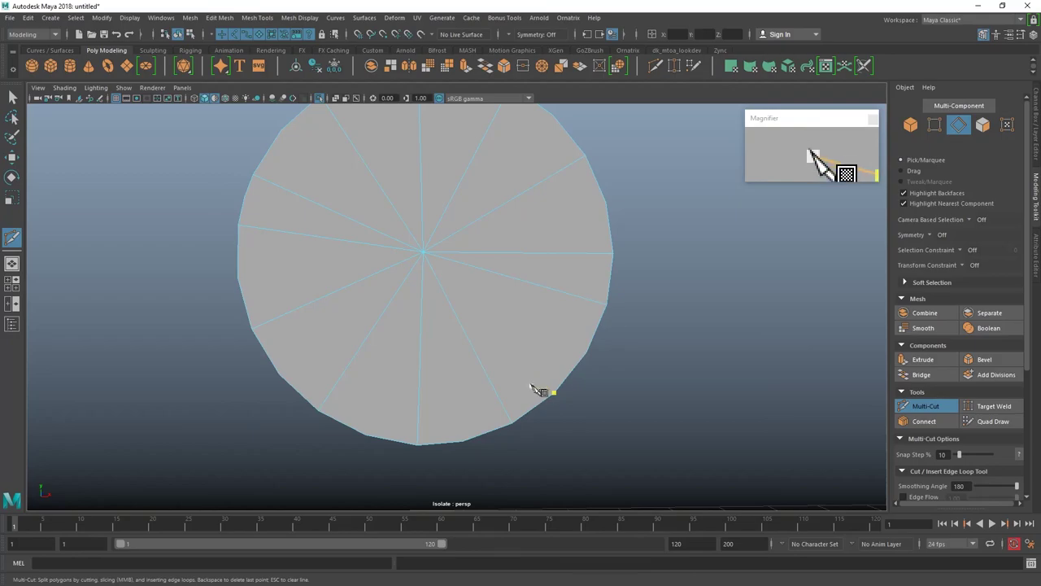
click(573, 351)
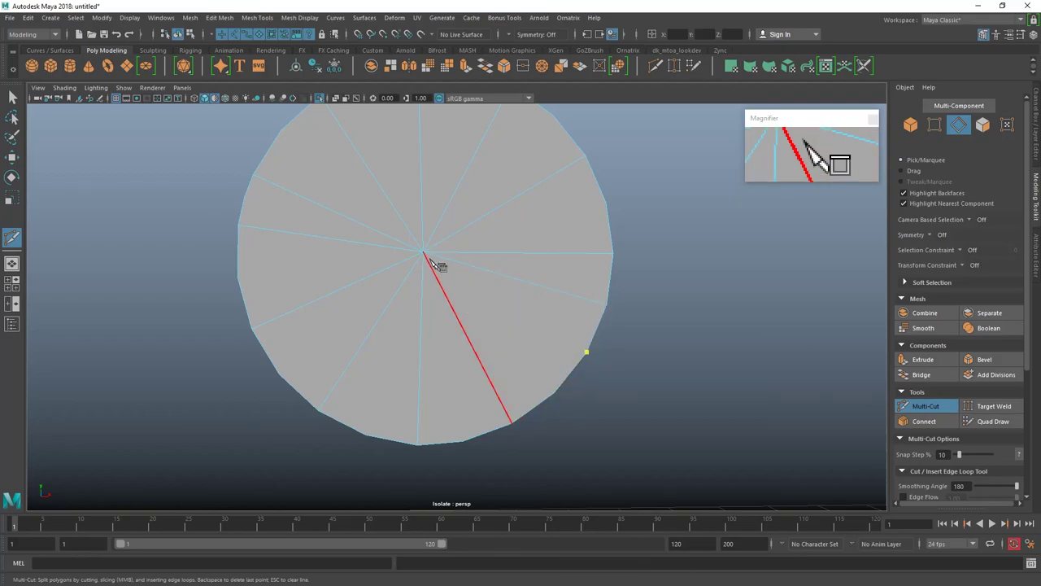
click(423, 253)
key(Return)
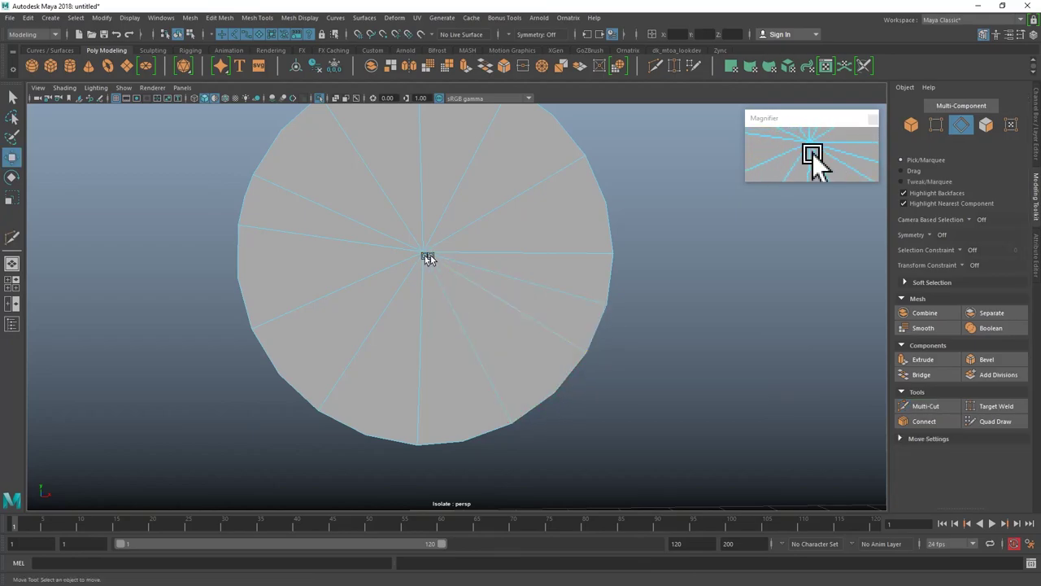
right_click(480, 272)
click(477, 240)
click(491, 272)
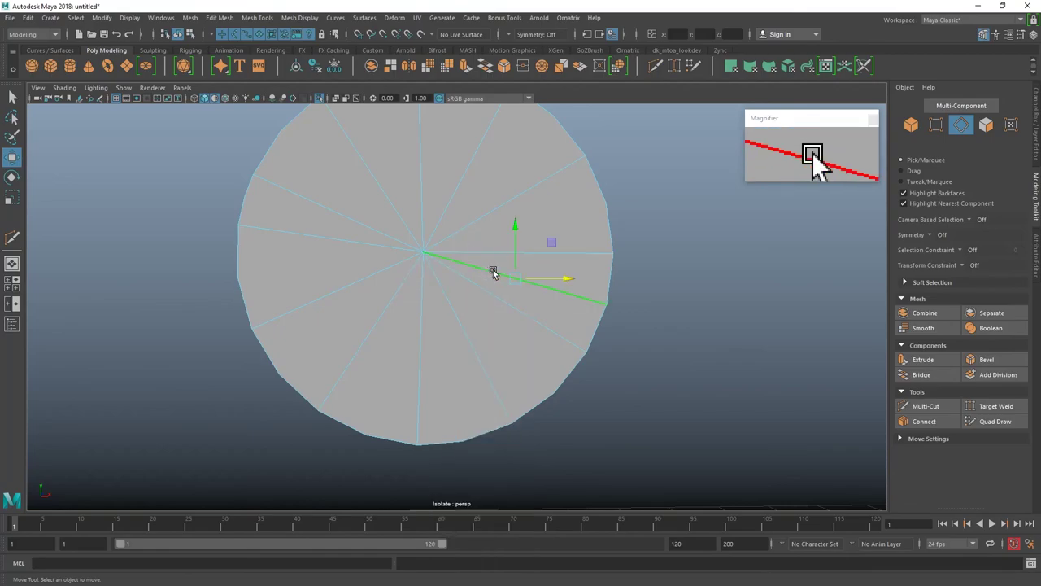
click(877, 398)
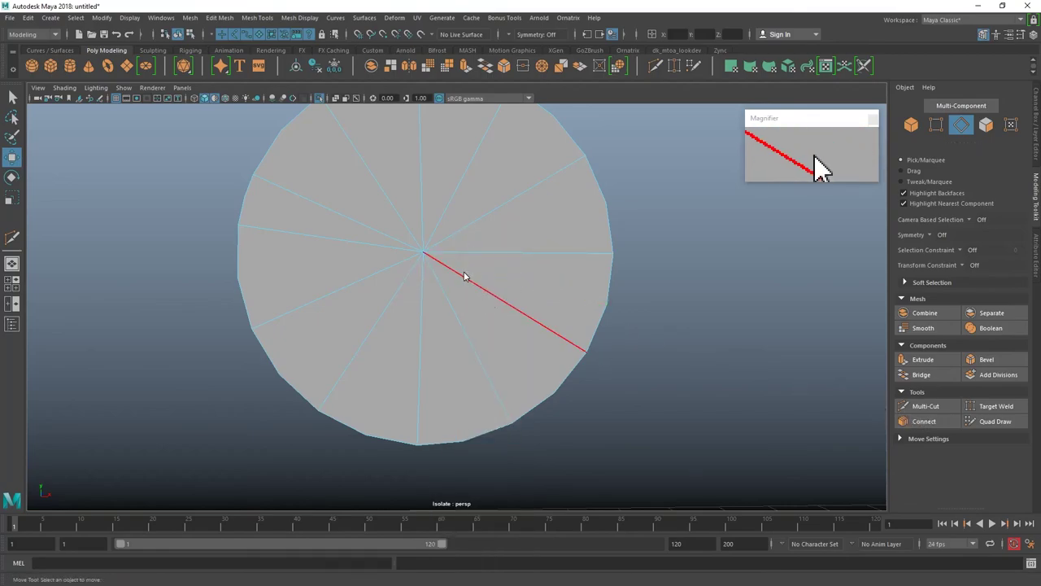
right_click(486, 276)
click(485, 305)
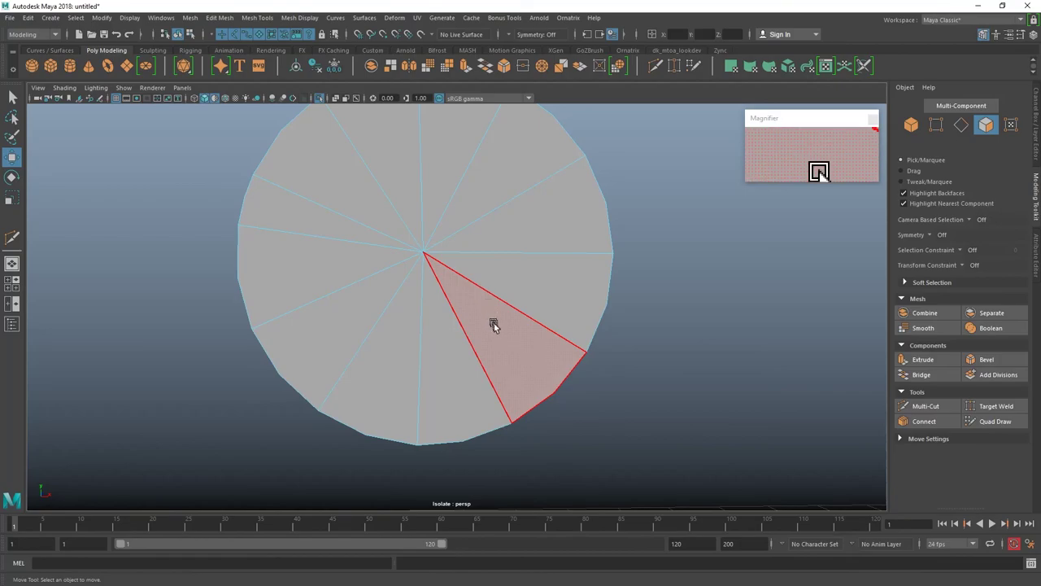
click(493, 326)
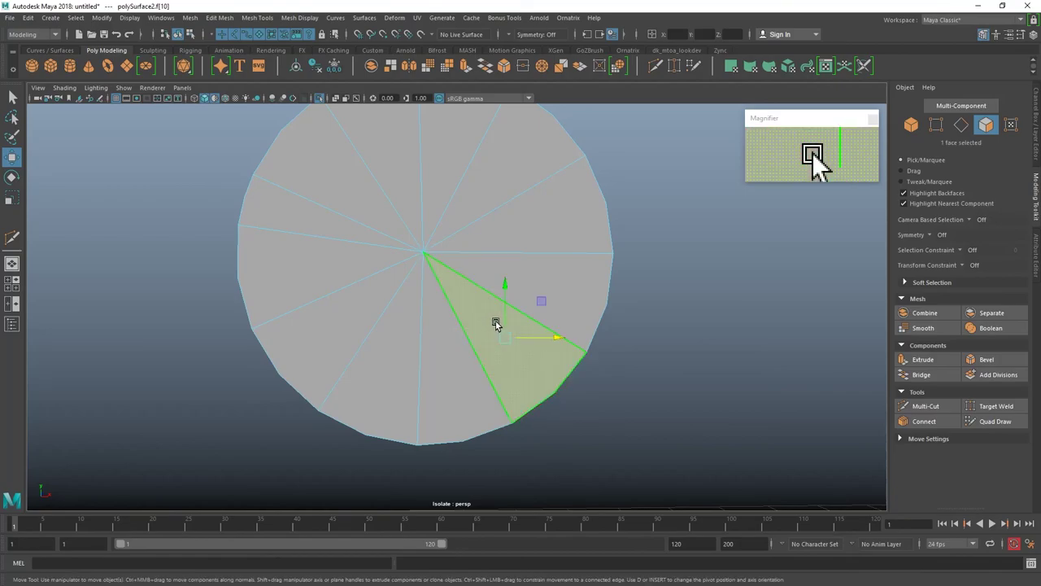
click(506, 168)
alt+middle_drag(477, 209, 432, 209)
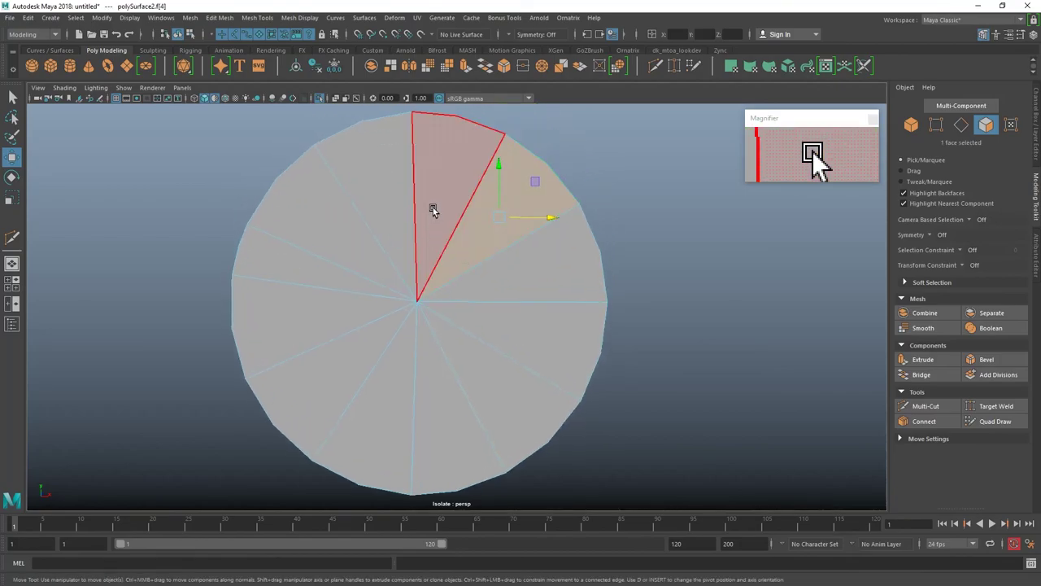
click(333, 232)
click(308, 269)
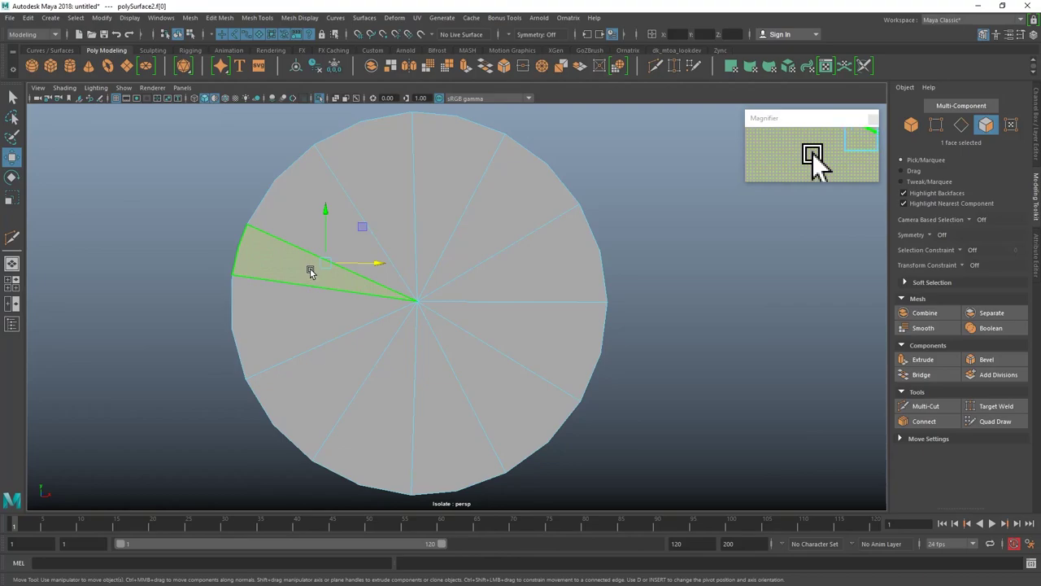
click(284, 322)
click(291, 398)
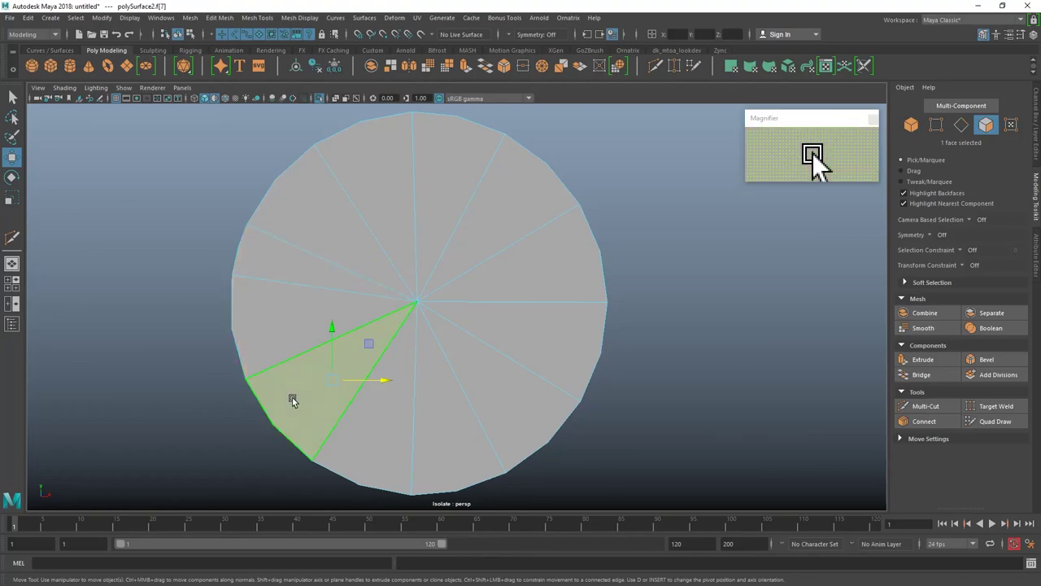
click(365, 432)
click(442, 442)
right_click(238, 262)
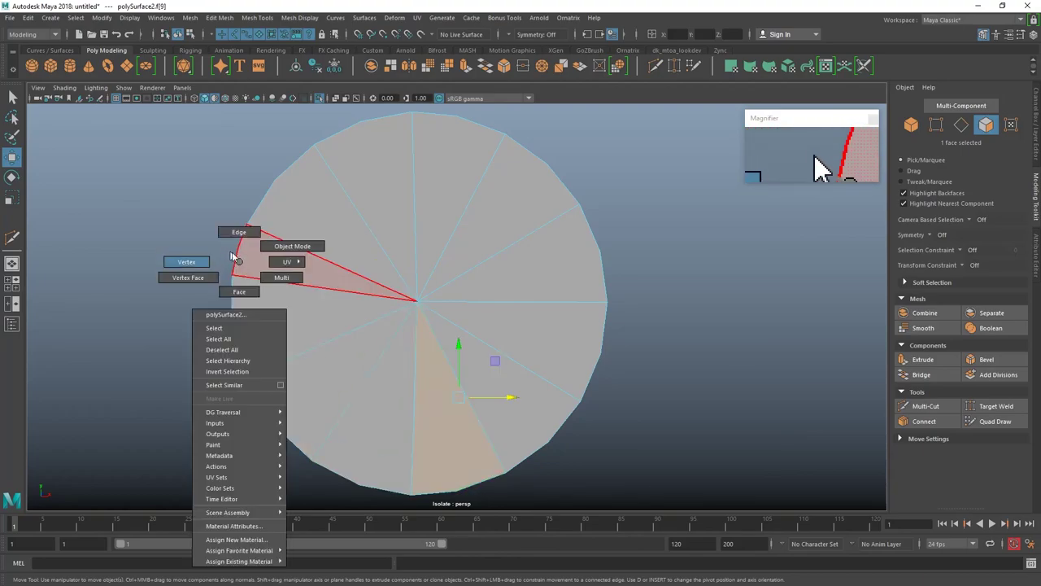
scroll(726, 323, down, 3)
scroll(726, 323, down, 2)
click(725, 323)
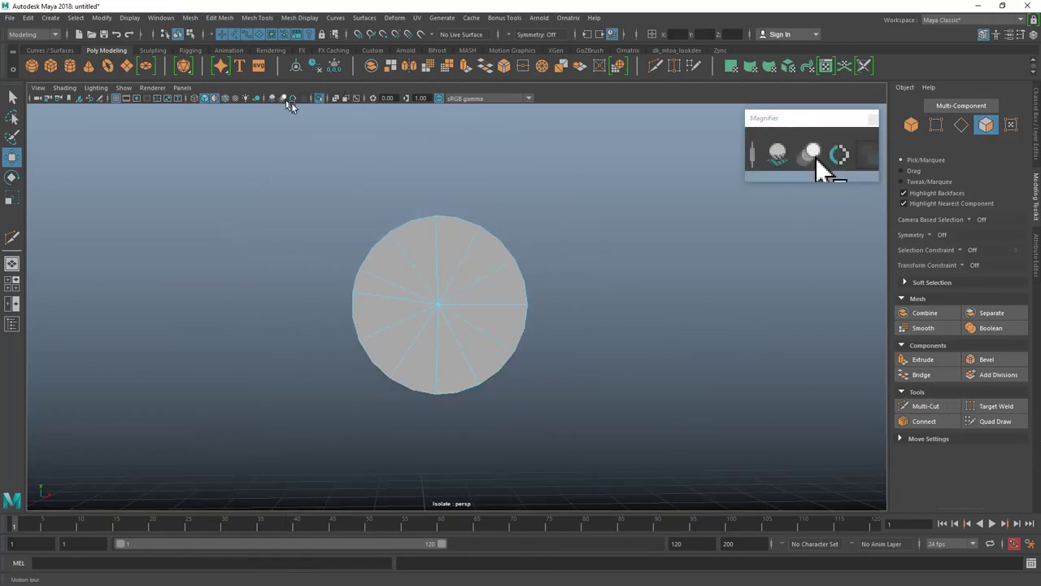
Turn off Isolate Select to show the whole mug again.
click(319, 98)
mouse_move(618, 233)
alt+mouse_down()
mouse_move(558, 242)
mouse_move(492, 283)
alt+mouse_up()
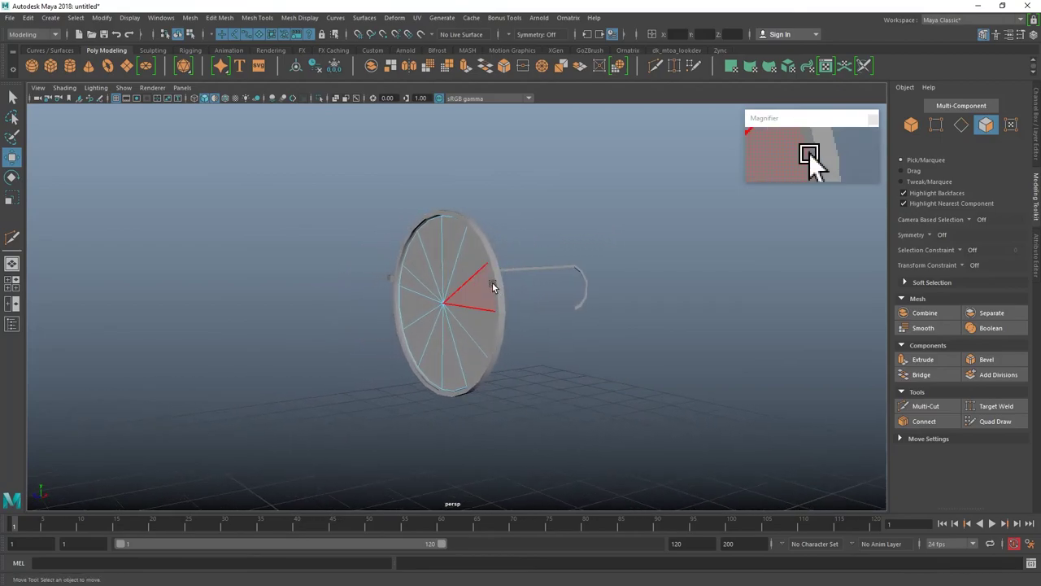
right_drag(462, 273, 482, 269)
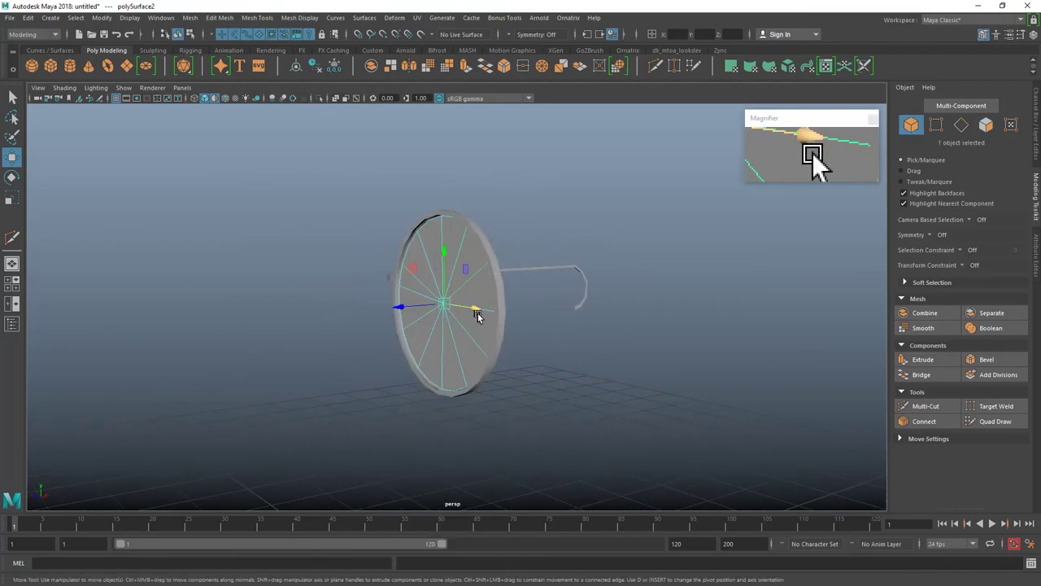
Extrude the disc's 12 centre faces with Ctrl+E and nudge them slightly.
double_click(476, 319)
key(ctrl+e)
key(w)
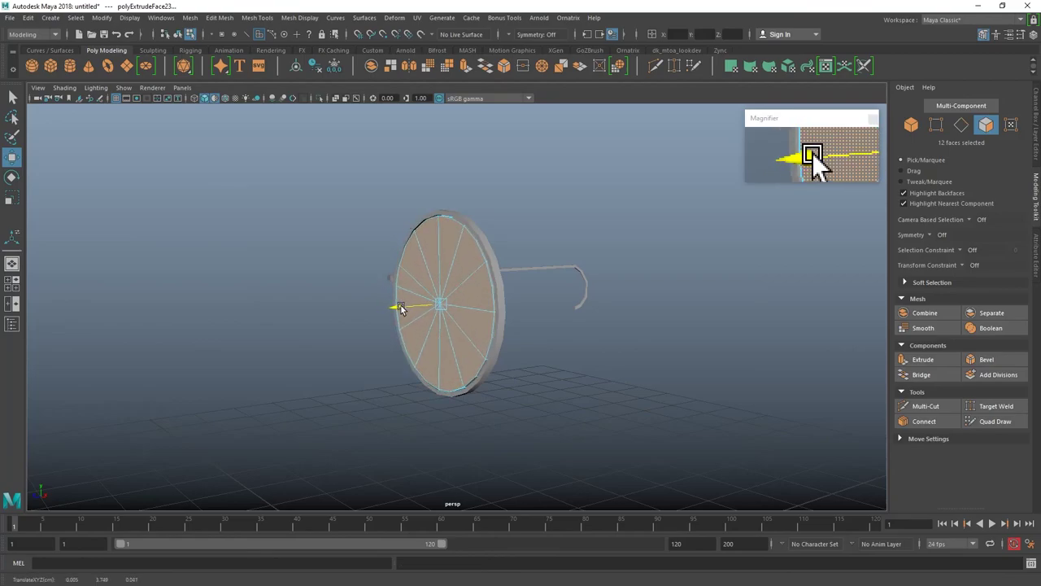
scroll(402, 304, up, 3)
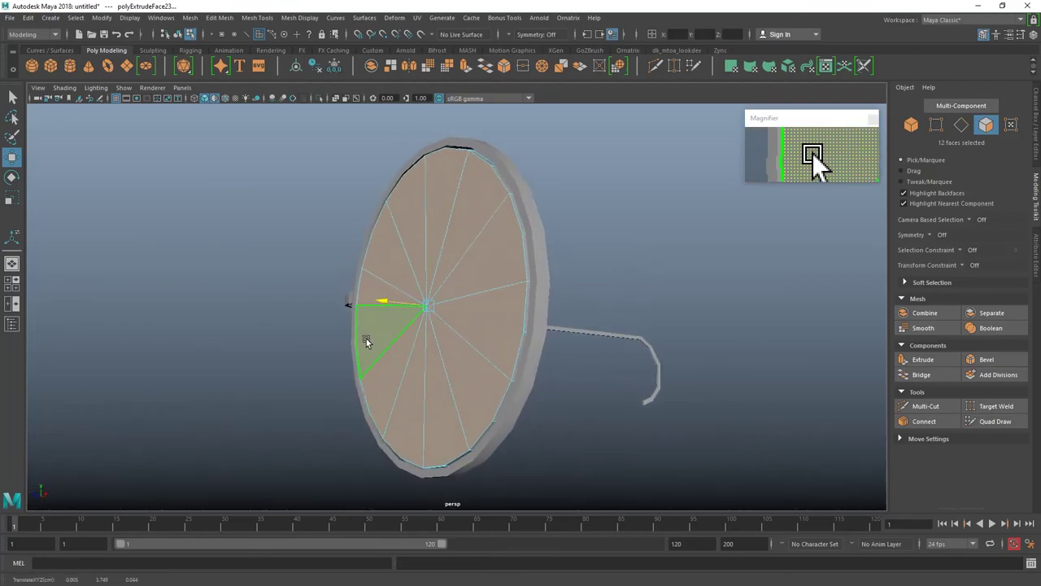
middle_drag(369, 339, 368, 338)
alt+drag(368, 338, 436, 344)
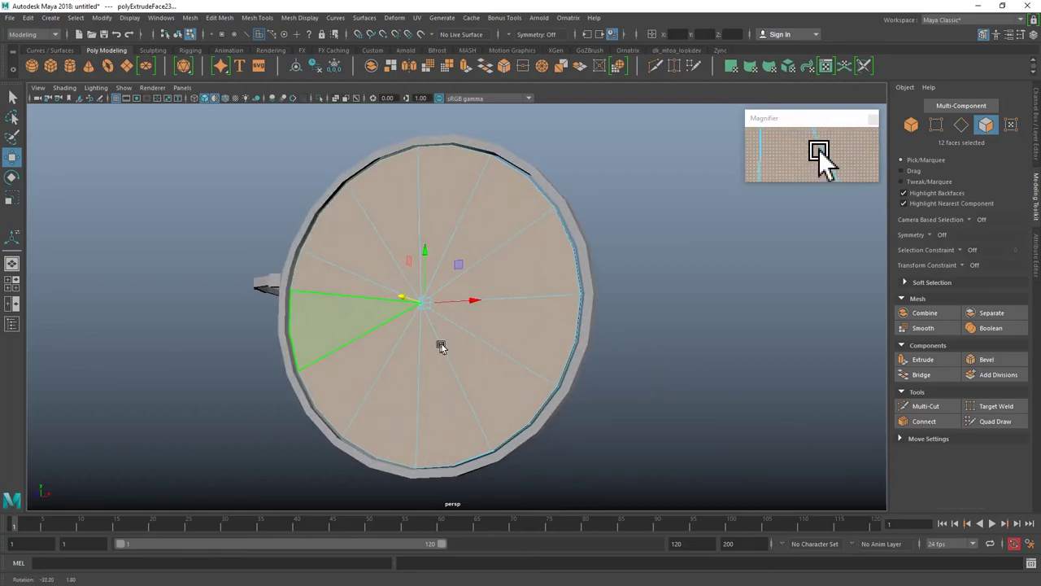
right_drag(493, 274, 551, 272)
click(521, 307)
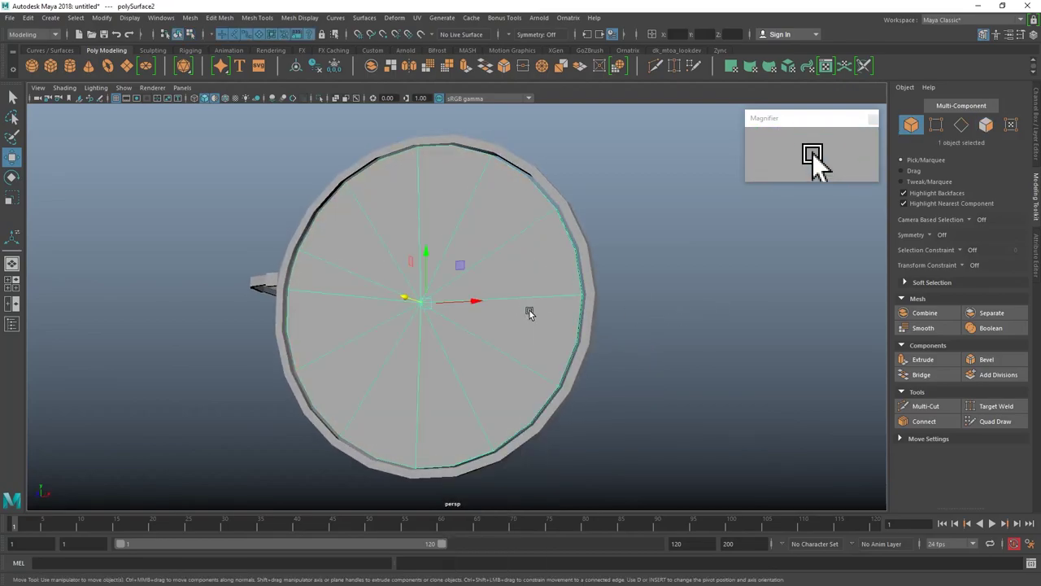
key(r)
mouse_move(427, 304)
mouse_down()
mouse_move(491, 333)
mouse_move(616, 355)
mouse_up()
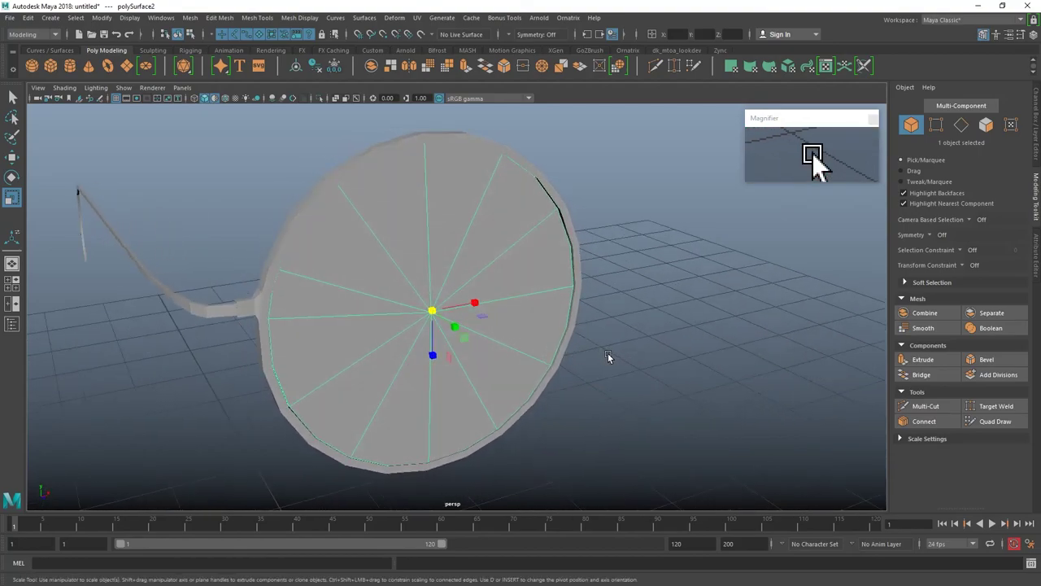
click(608, 354)
mouse_move(576, 345)
alt+mouse_down()
mouse_move(622, 324)
mouse_move(469, 293)
alt+mouse_up()
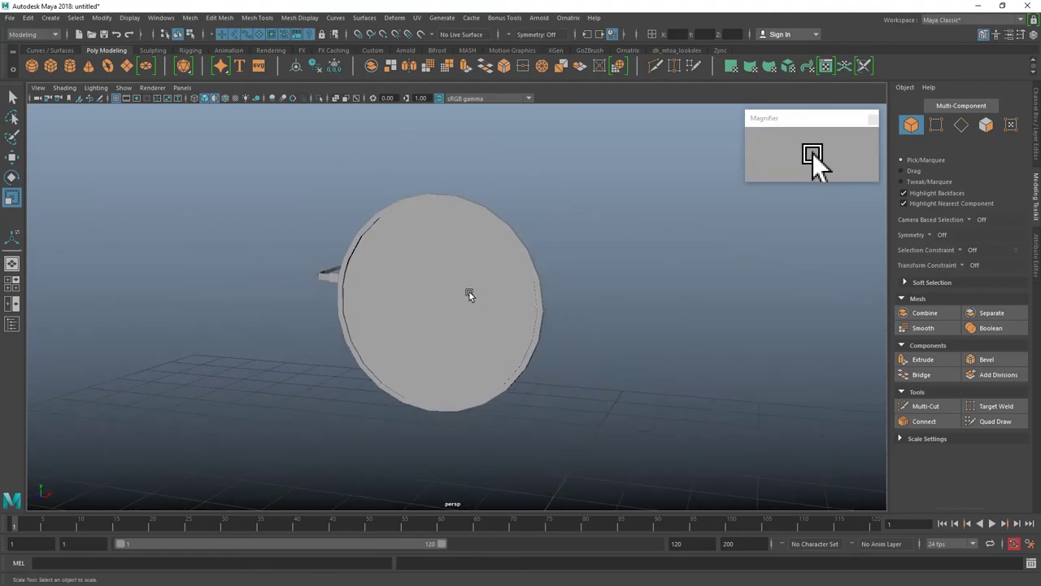
click(470, 292)
alt+drag(497, 256, 514, 222)
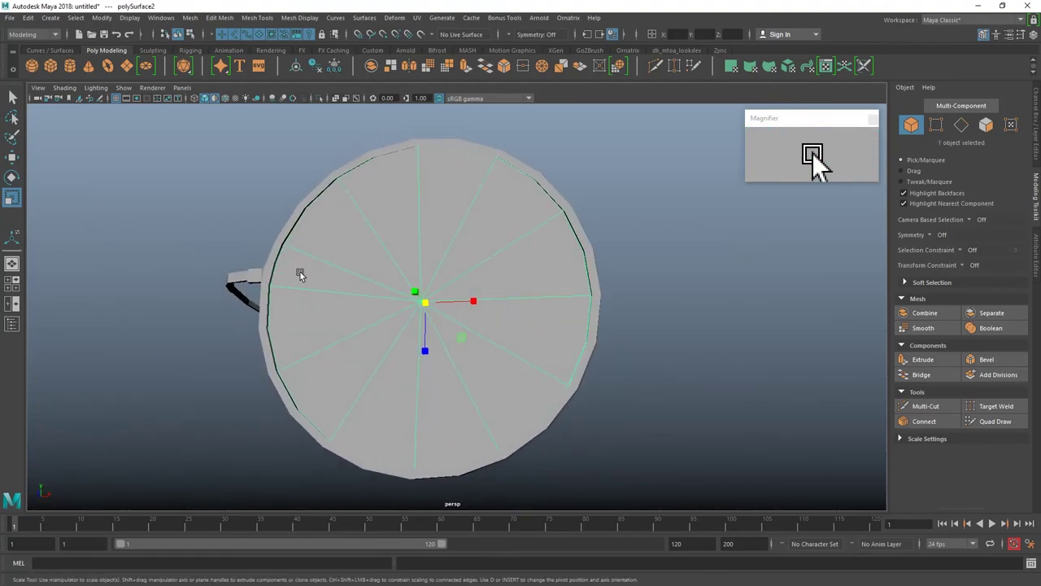
key(3)
mouse_move(625, 302)
alt+mouse_down()
mouse_move(644, 310)
mouse_move(635, 314)
alt+mouse_up()
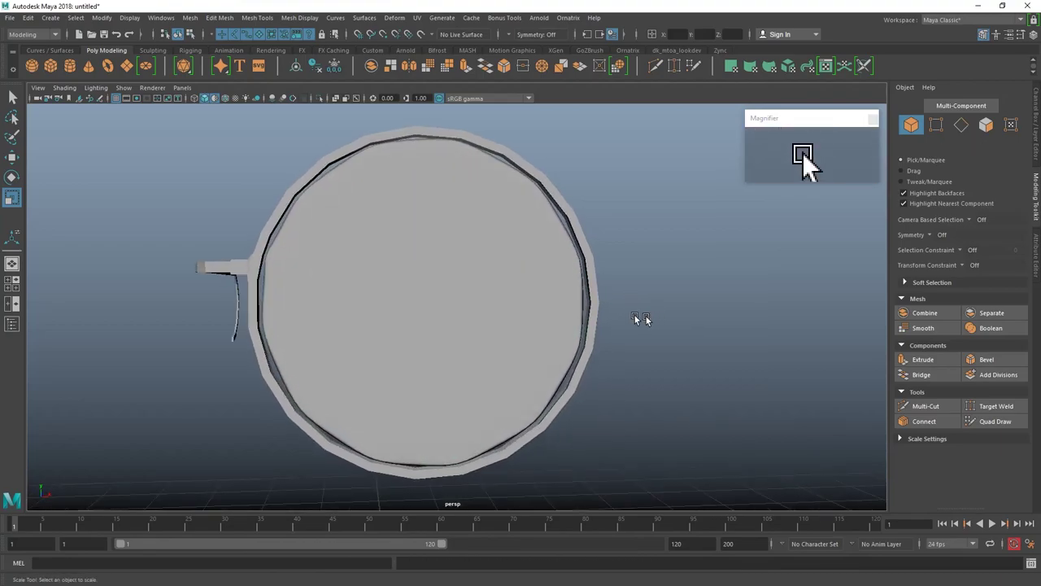
click(540, 314)
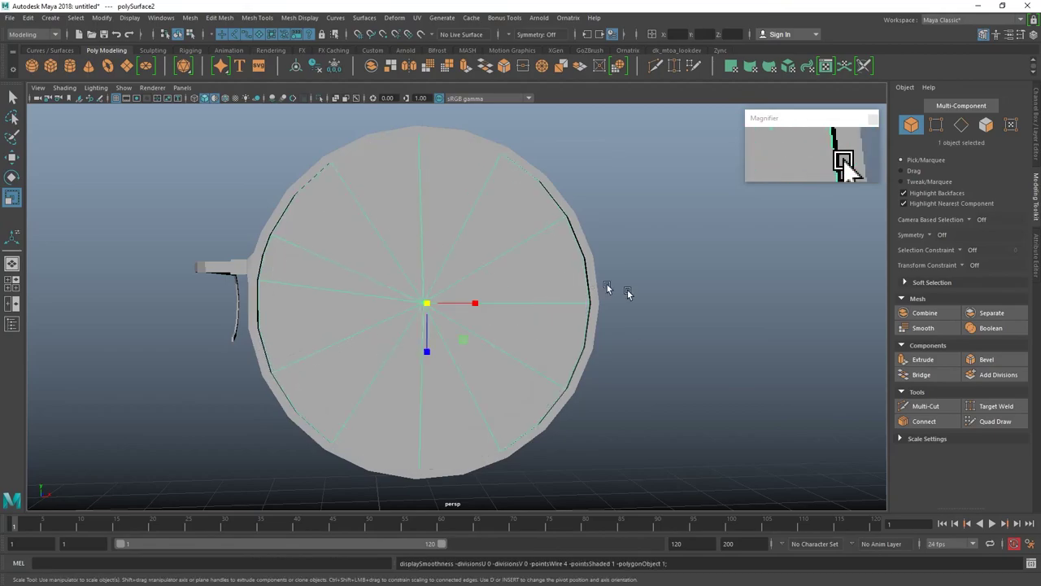
alt+drag(668, 299, 656, 278)
alt+right_drag(655, 277, 564, 232)
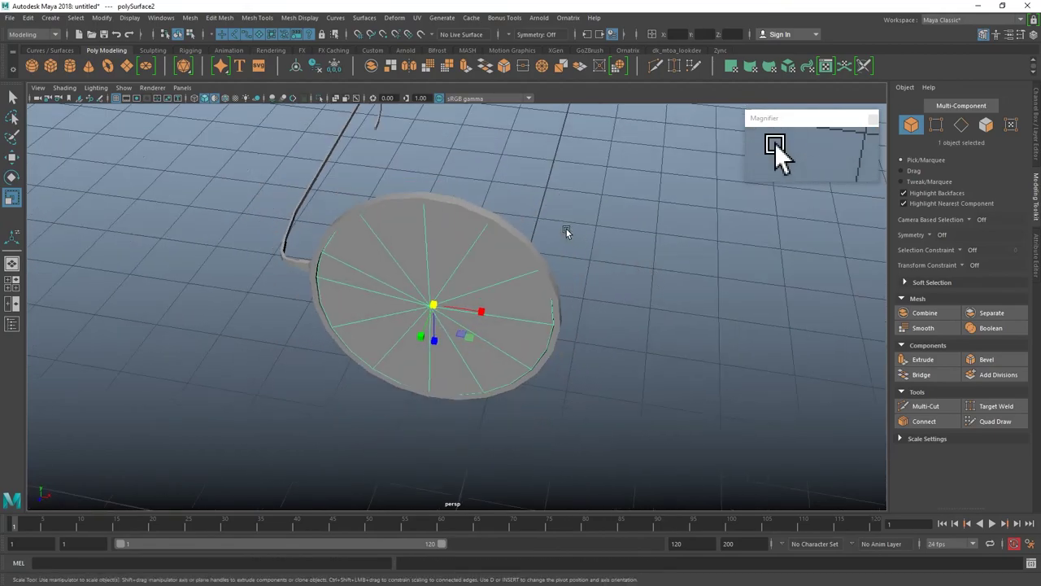
mouse_move(565, 232)
alt+mouse_down()
mouse_move(621, 228)
mouse_move(486, 233)
alt+mouse_up()
scroll(567, 242, down, 3)
click(555, 241)
alt+right_drag(486, 233, 556, 268)
alt+drag(556, 268, 321, 225)
Extrude a face on the rim's right side and push it out along X.
alt+right_drag(321, 225, 442, 232)
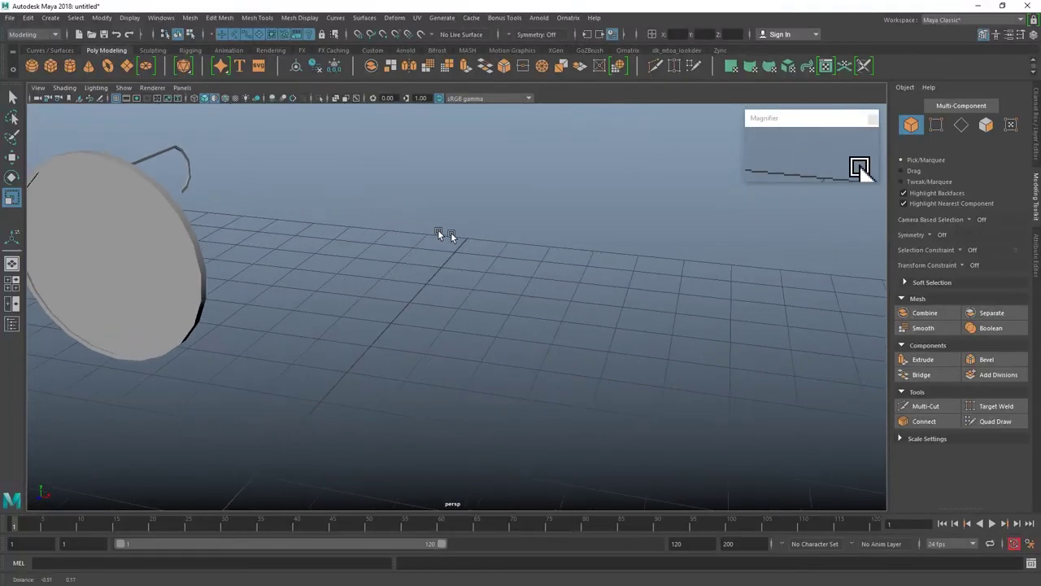
alt+drag(442, 233, 216, 256)
click(216, 256)
right_click(220, 253)
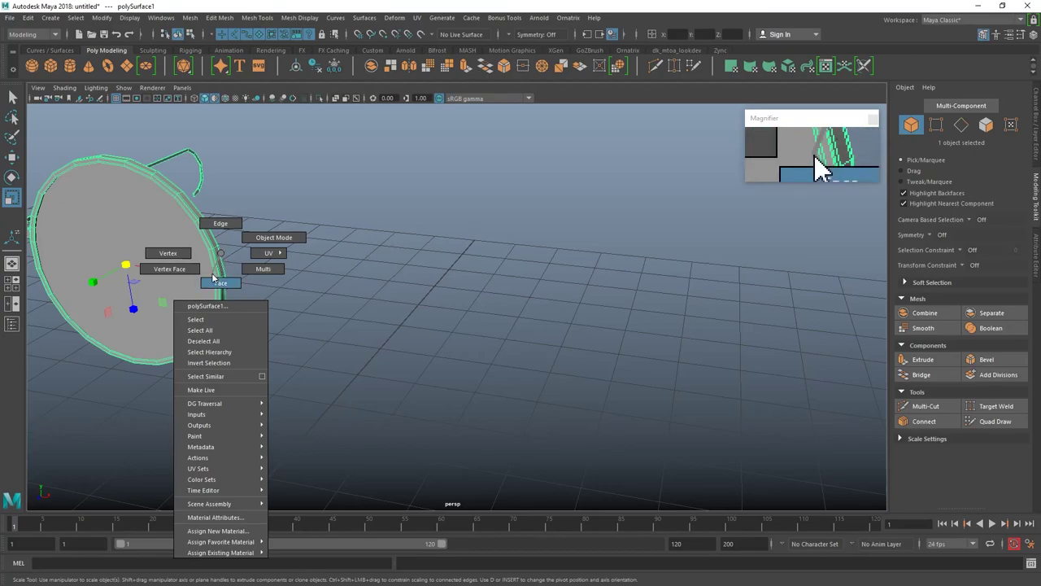
click(221, 283)
click(219, 267)
alt+drag(286, 272, 391, 232)
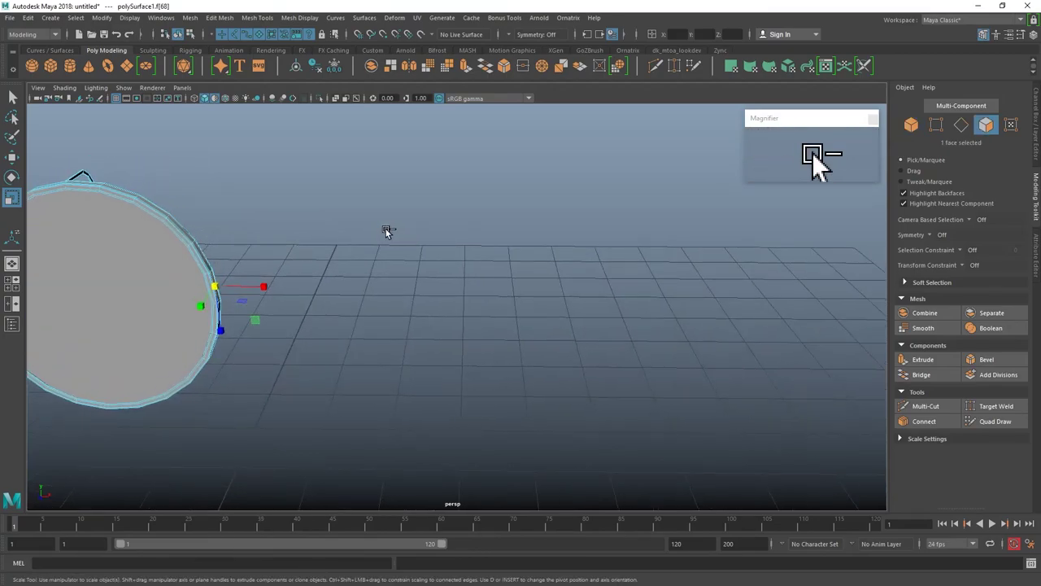
key(ctrl+e)
drag(251, 284, 272, 284)
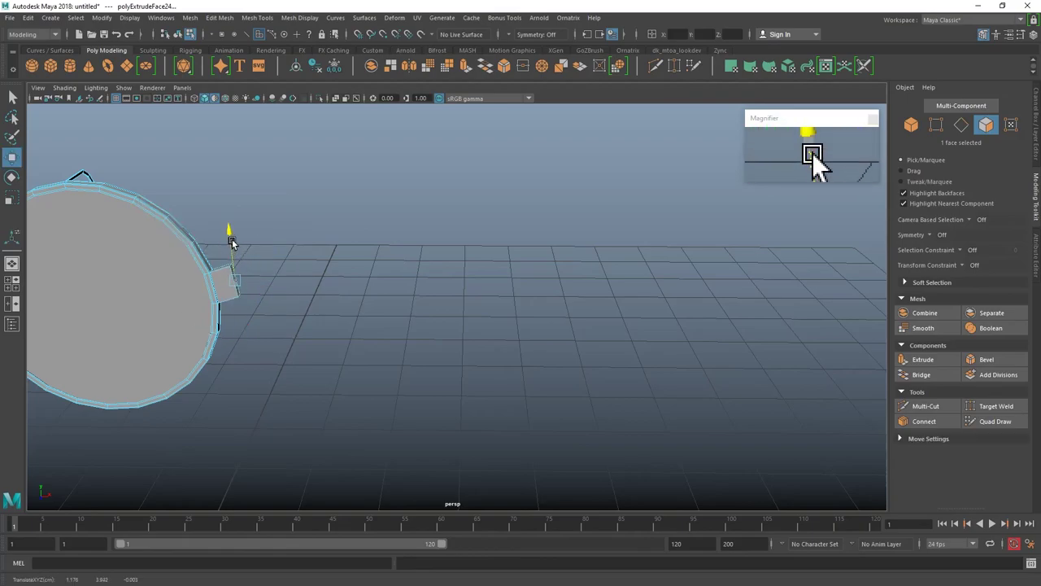
key(e)
key(w)
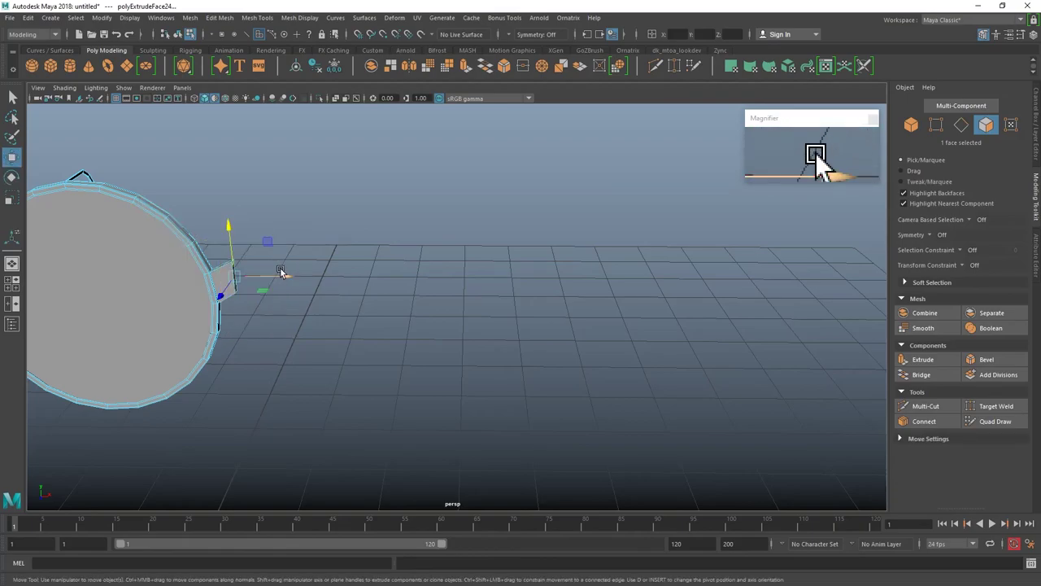
drag(279, 274, 270, 279)
Extrude the end face again, scale it, and scale the stub's edge loop to taper it.
key(ctrl+e)
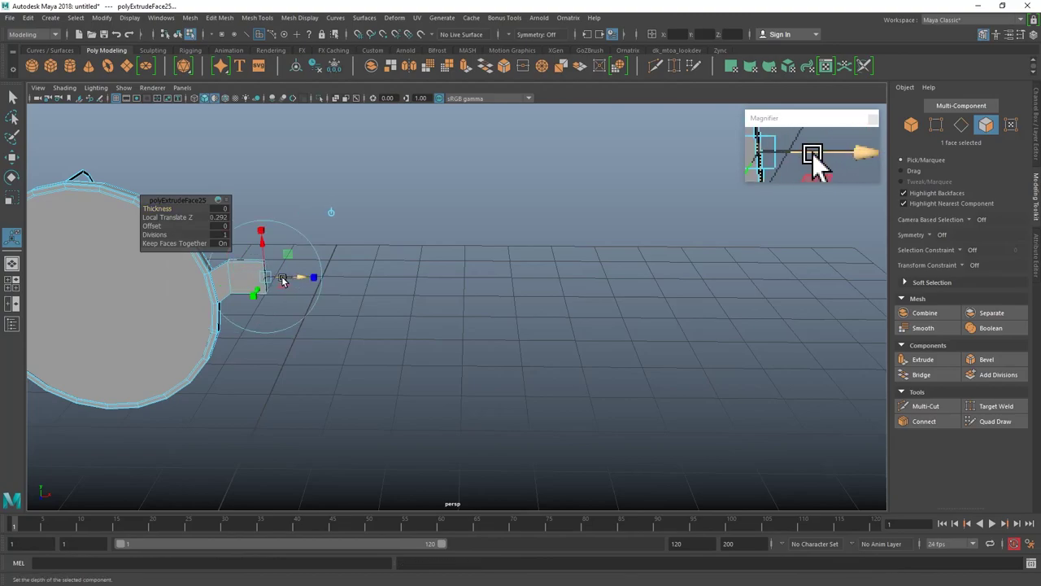
key(r)
drag(267, 279, 273, 282)
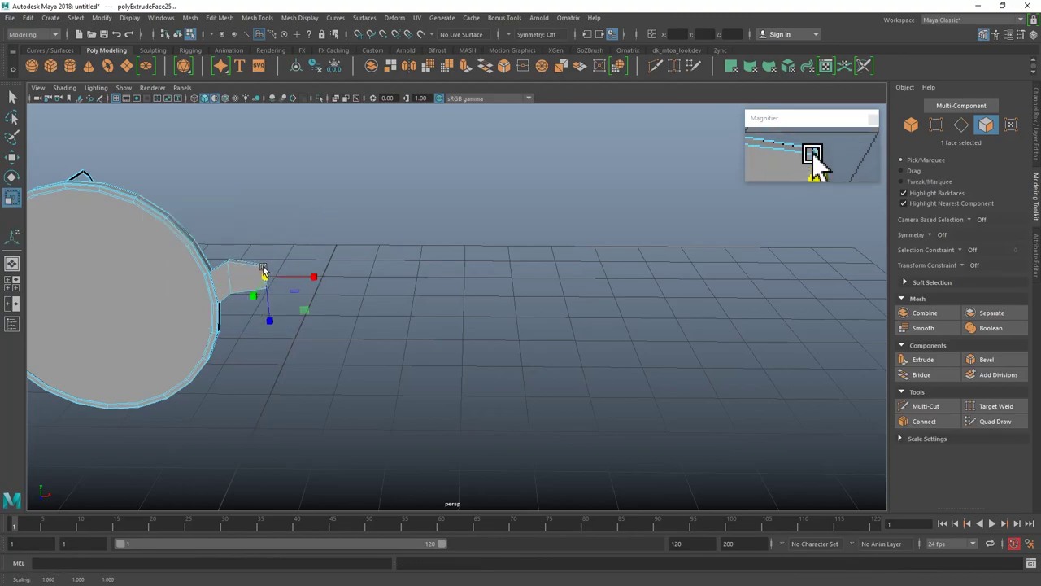
key(w)
right_drag(235, 274, 220, 263)
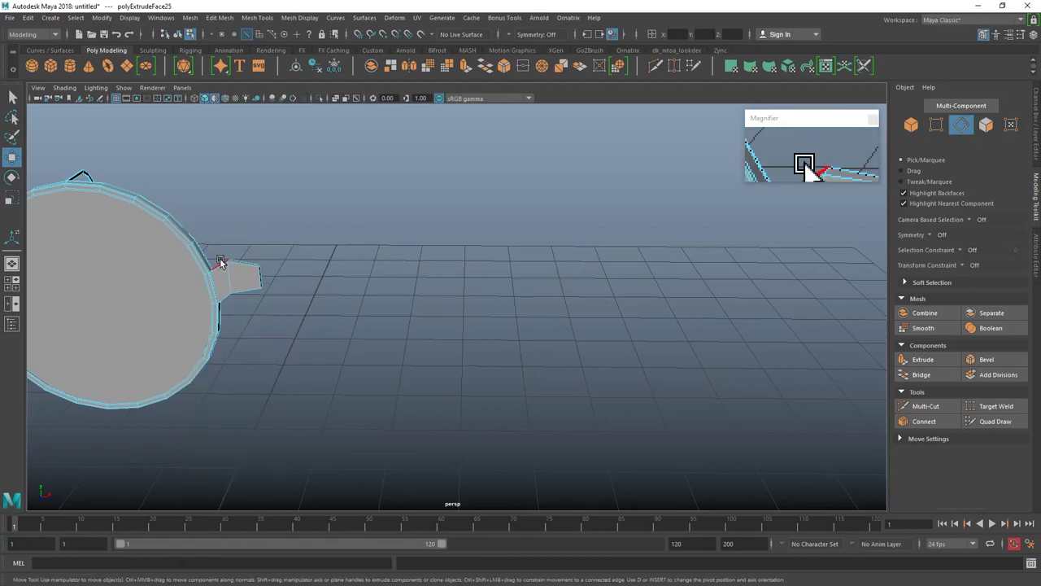
double_click(230, 269)
key(r)
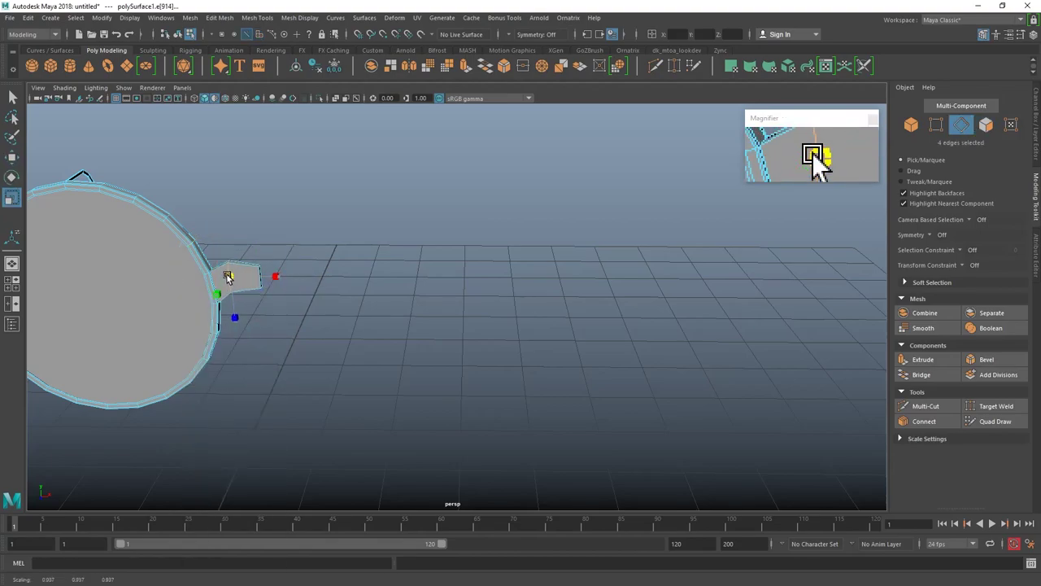
mouse_move(227, 279)
alt+mouse_down()
mouse_move(302, 258)
mouse_move(405, 284)
alt+mouse_up()
right_drag(405, 284, 441, 291)
In Front view, select the rim and lens and move them left along X.
key(space)
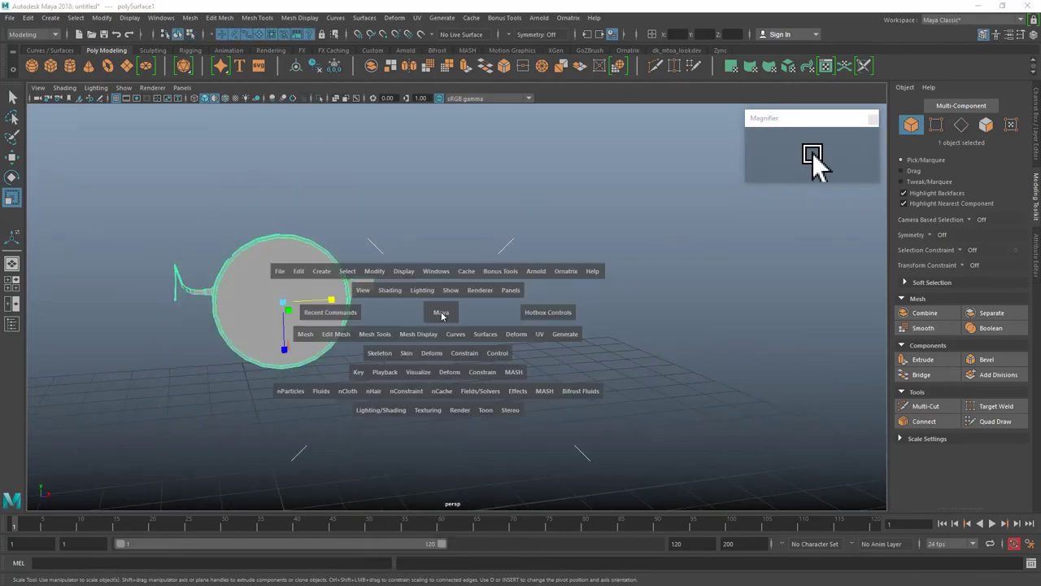
drag(439, 312, 440, 342)
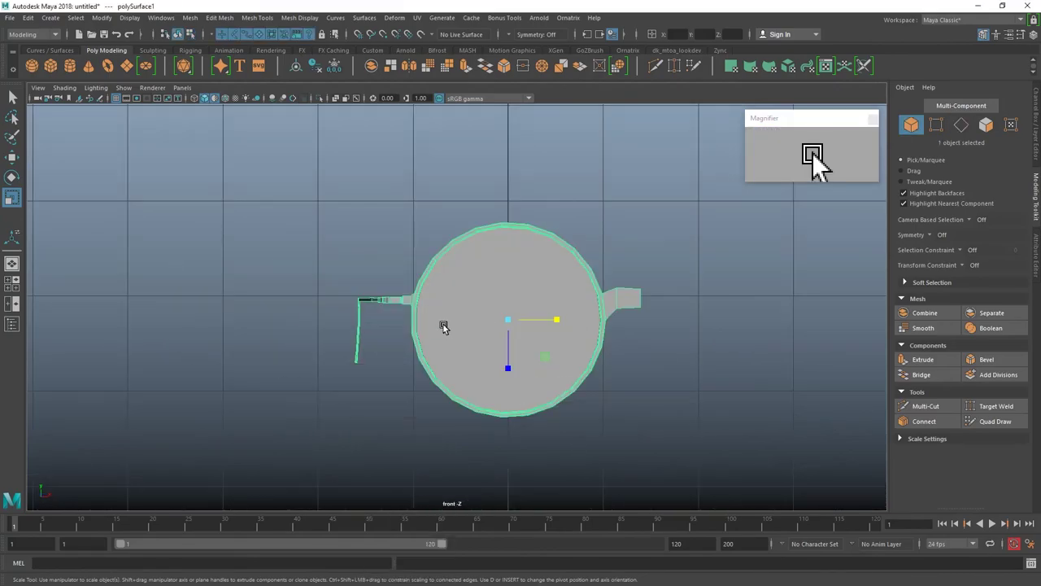
drag(457, 293, 556, 386)
key(w)
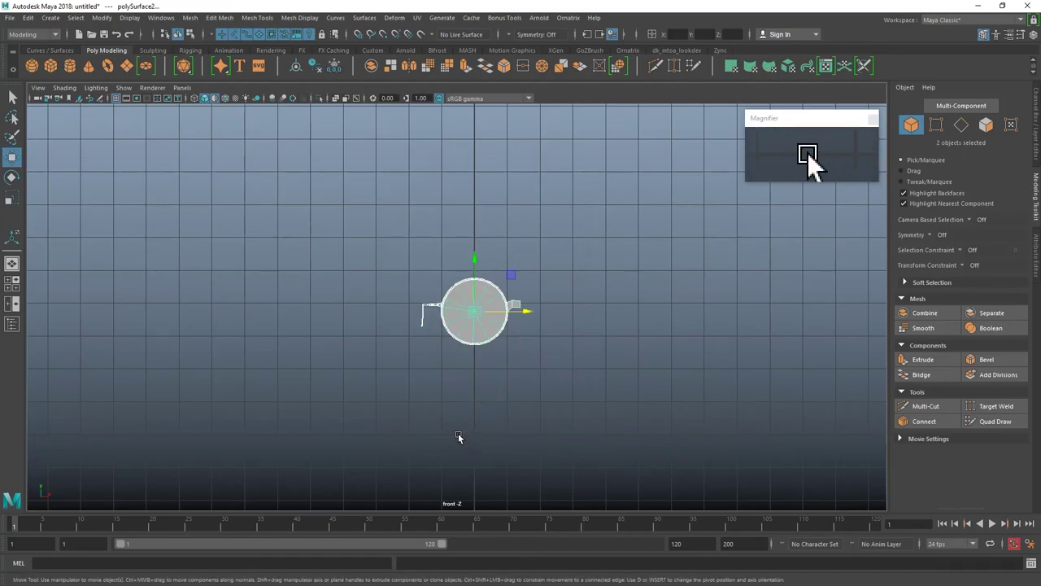
alt+middle_drag(479, 438, 477, 342)
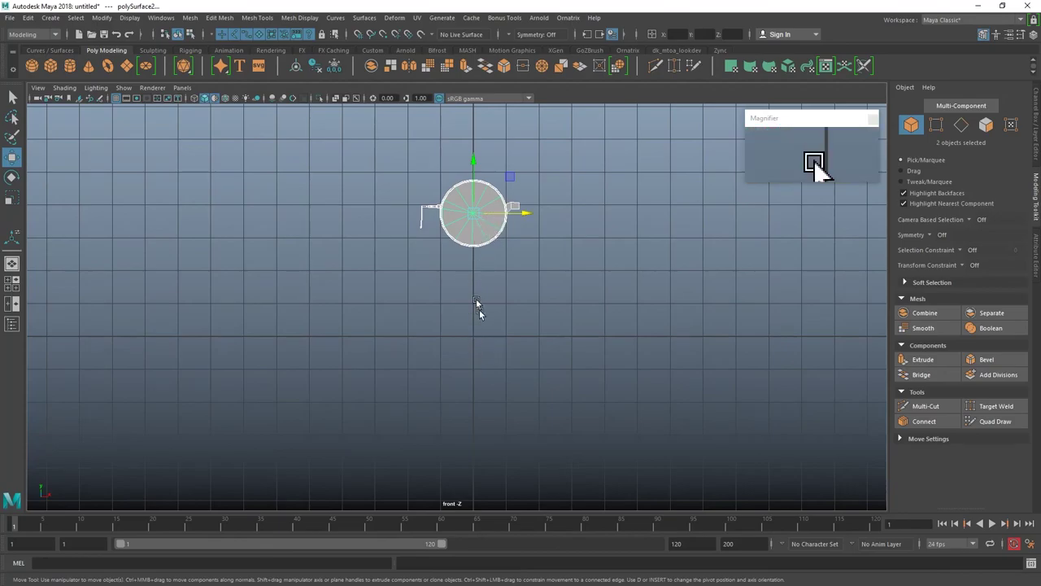
drag(524, 213, 432, 213)
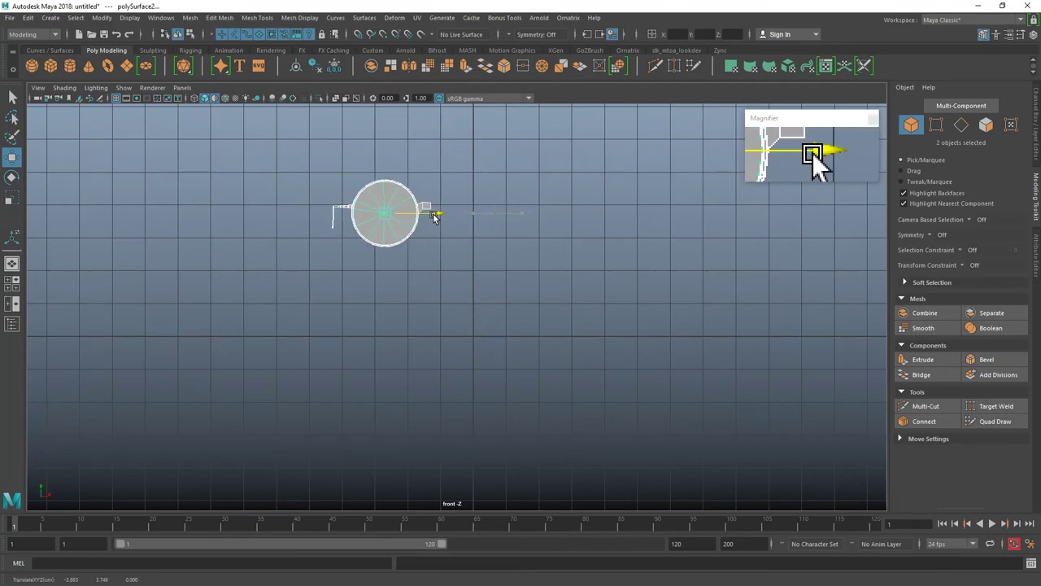
Zoom in and select only the rim object, ready for mirroring.
click(435, 203)
scroll(436, 198, up, 2)
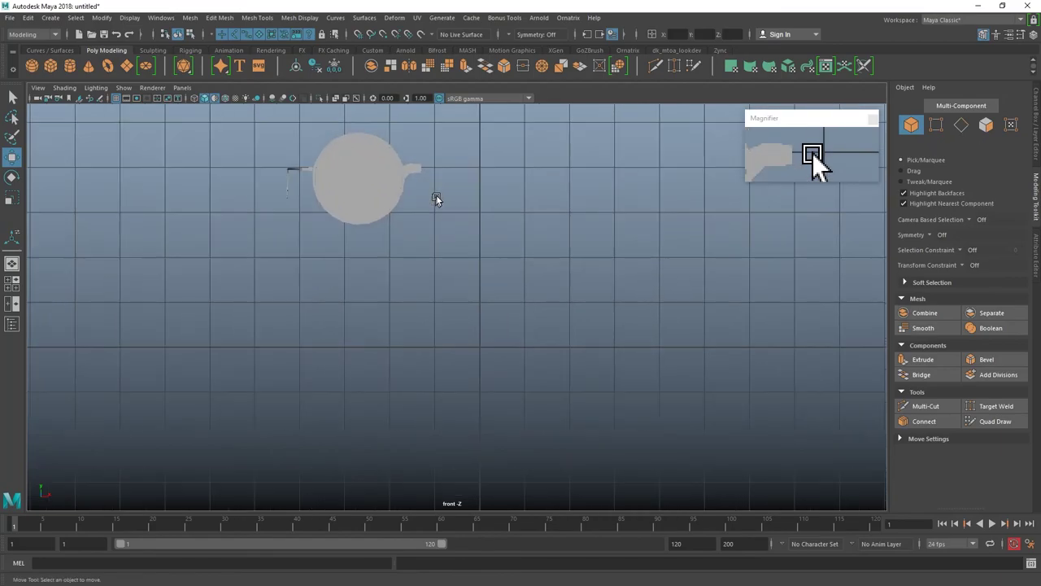
scroll(444, 219, up, 2)
scroll(439, 236, up, 2)
mouse_move(423, 263)
mouse_down()
mouse_move(433, 258)
mouse_move(400, 261)
mouse_move(469, 254)
mouse_up()
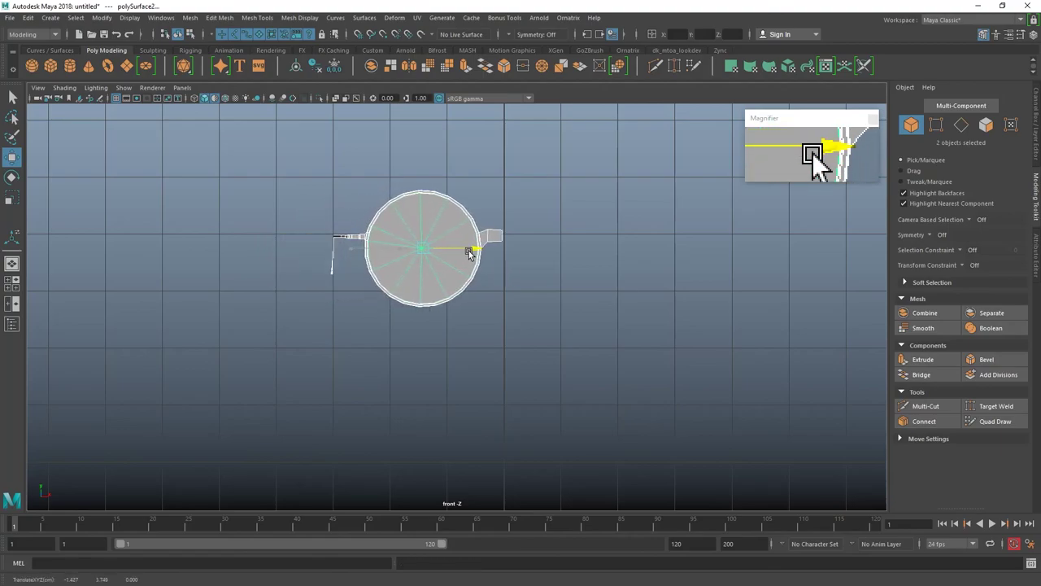
click(530, 297)
scroll(529, 297, down, 3)
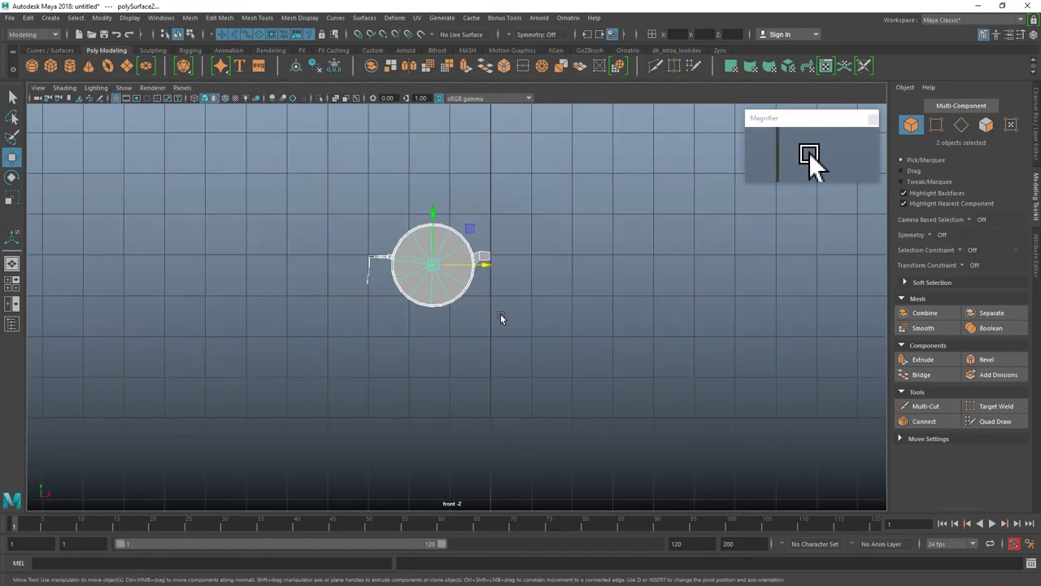
click(488, 257)
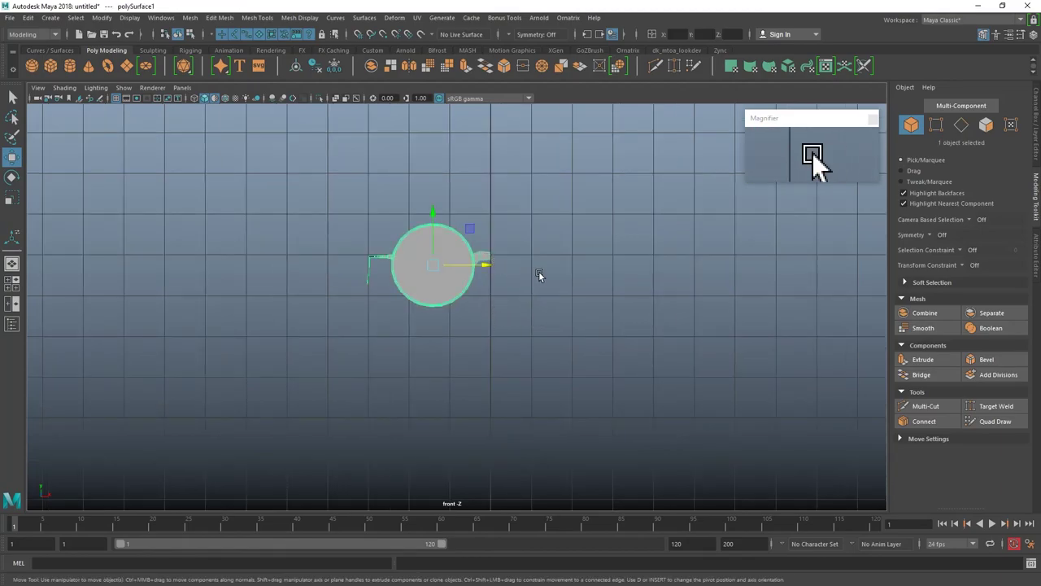
alt+middle_drag(465, 279, 398, 291)
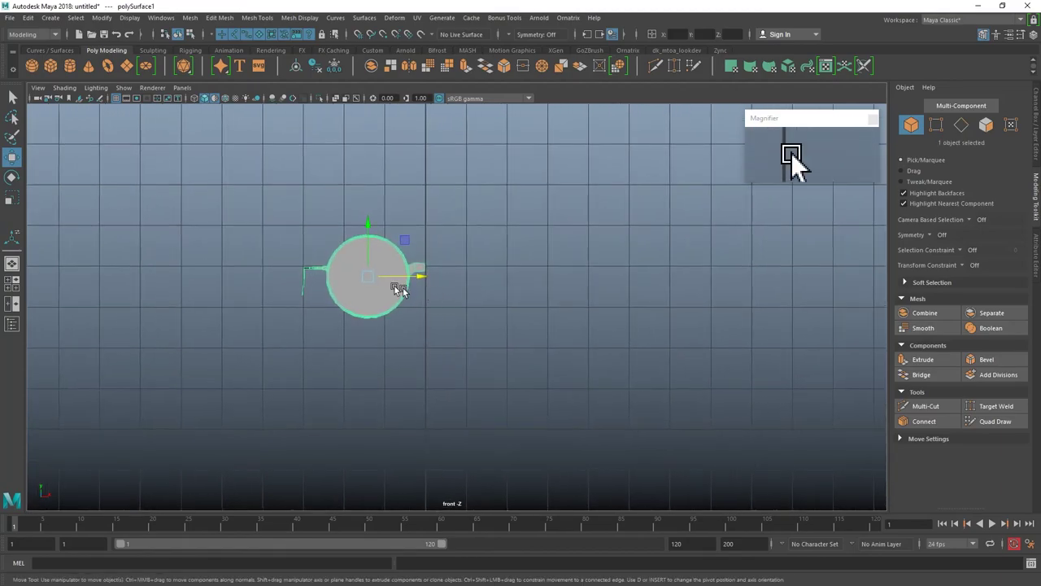
Mirror the rim across X with direction +, combining with the original and merging borders.
double_click(409, 65)
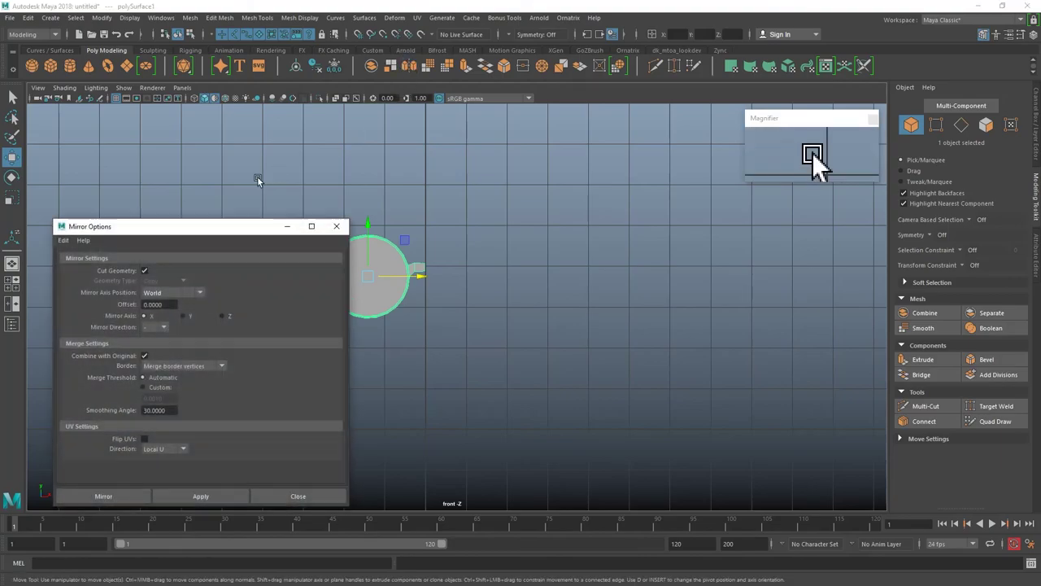
drag(197, 232, 623, 234)
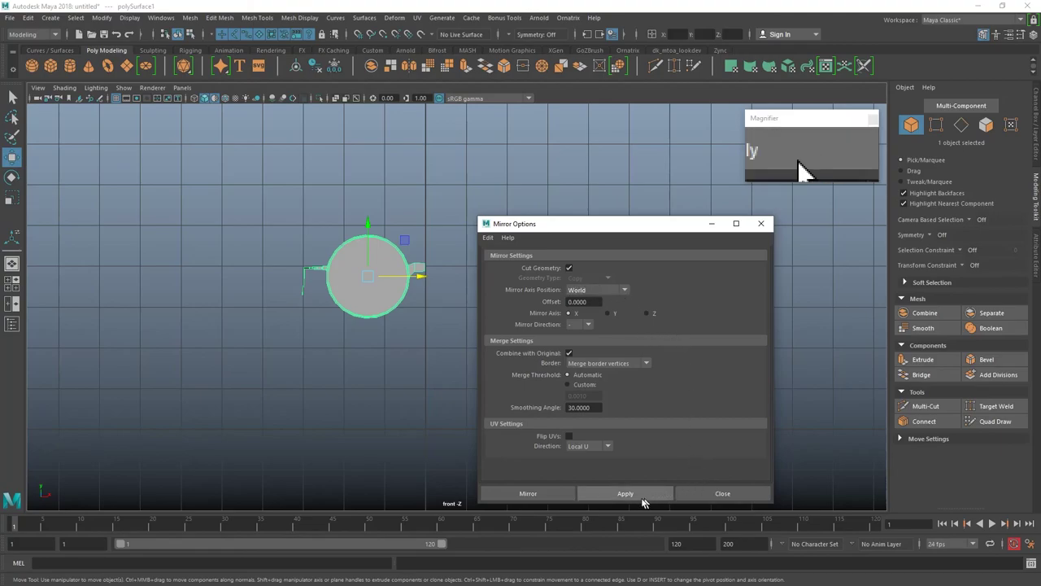
click(578, 326)
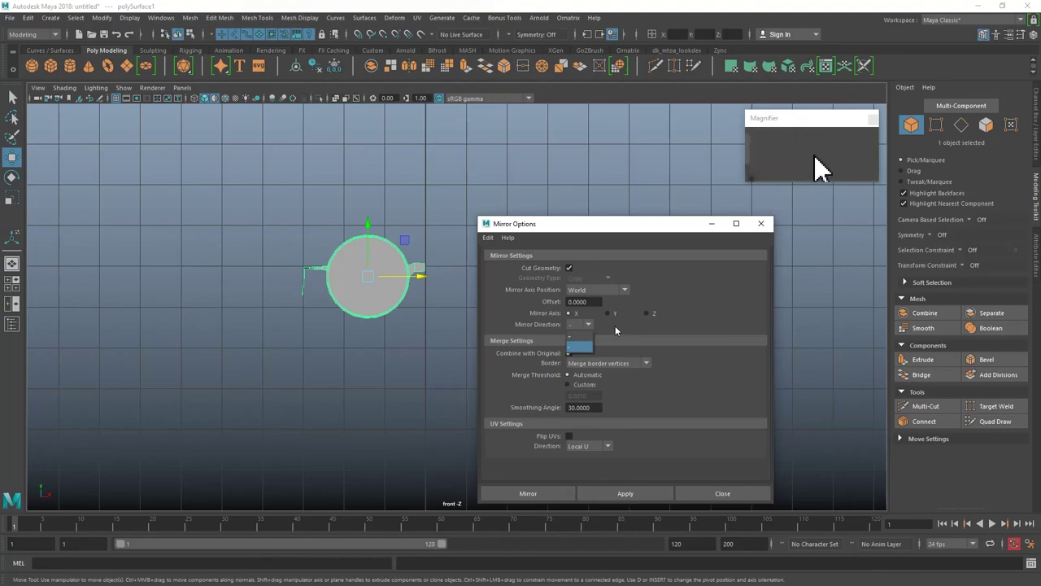
click(570, 340)
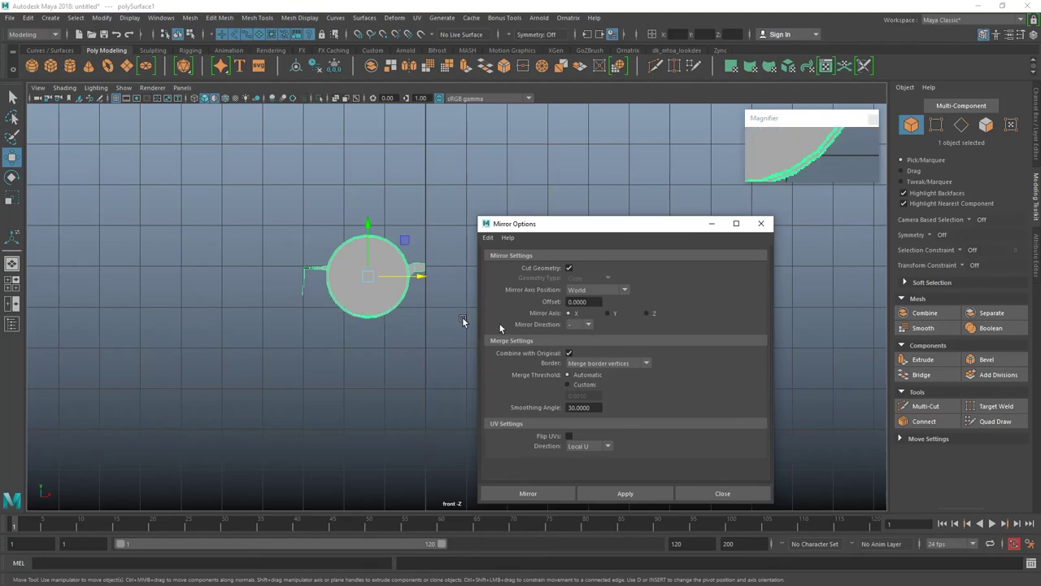
click(579, 324)
click(574, 332)
mouse_move(579, 232)
mouse_down()
mouse_move(712, 258)
mouse_move(784, 251)
mouse_up()
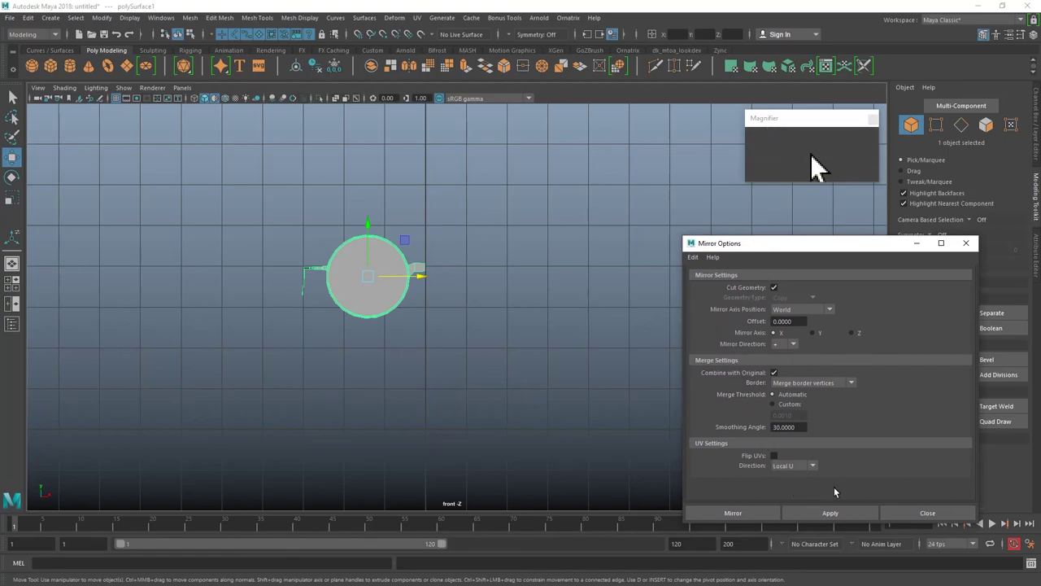
click(829, 513)
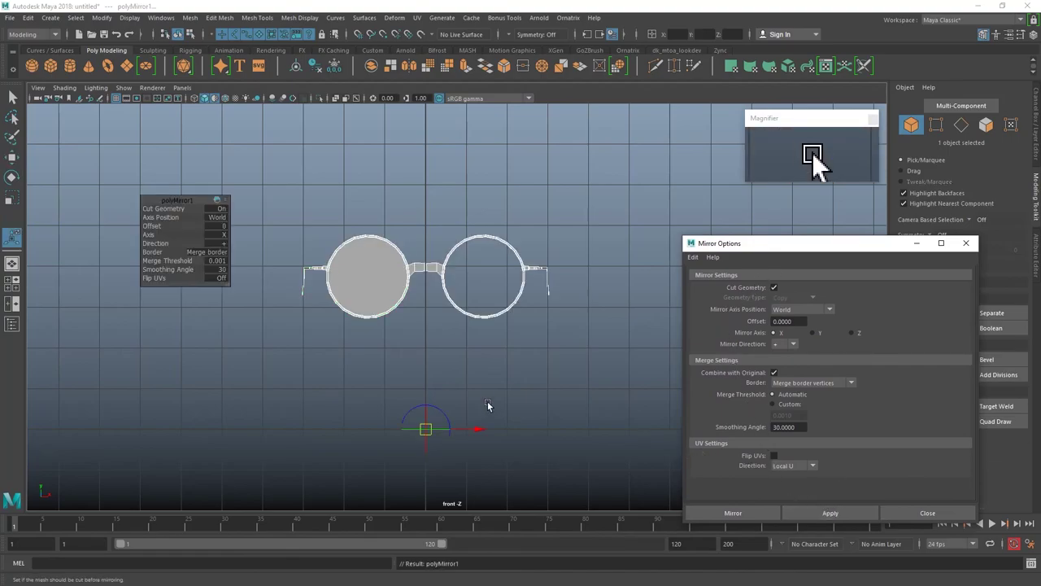
scroll(476, 361, up, 2)
Deselect the glasses and close the Mirror Options window.
click(498, 340)
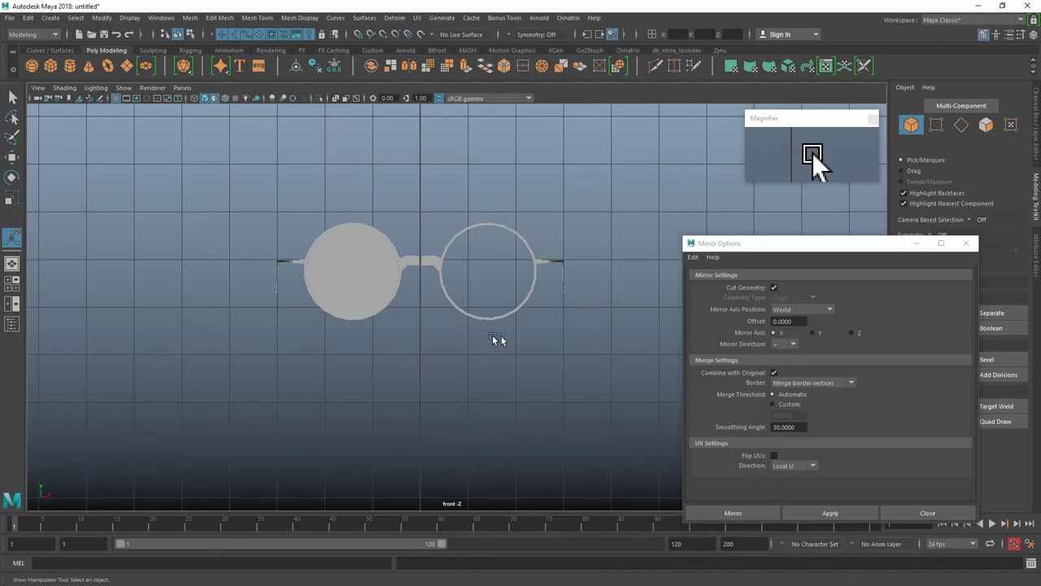
click(966, 242)
key(space)
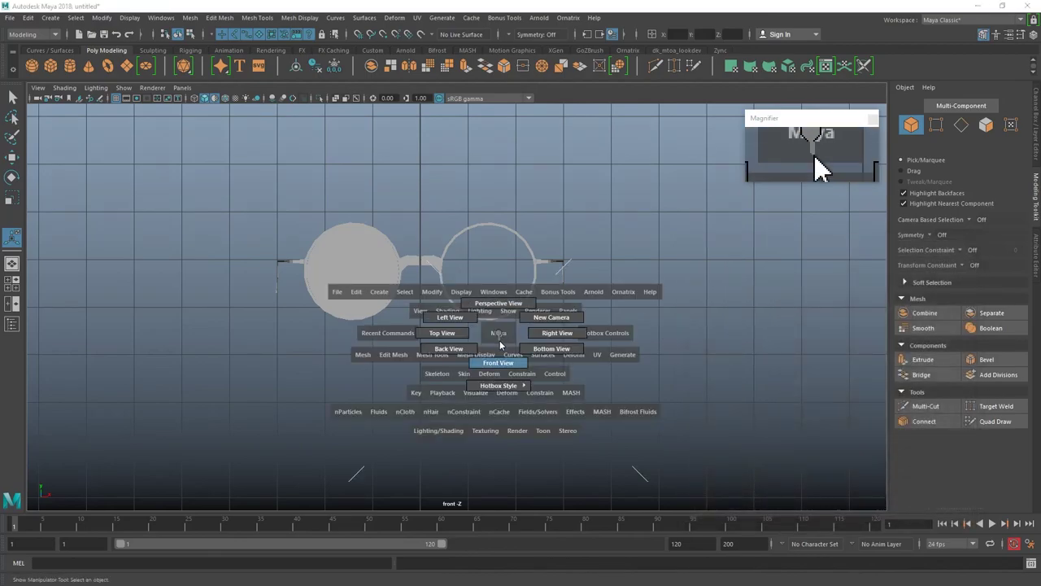
Extrude the left lens face, mirror it across X, and return to Perspective view.
click(358, 281)
key(ctrl+e)
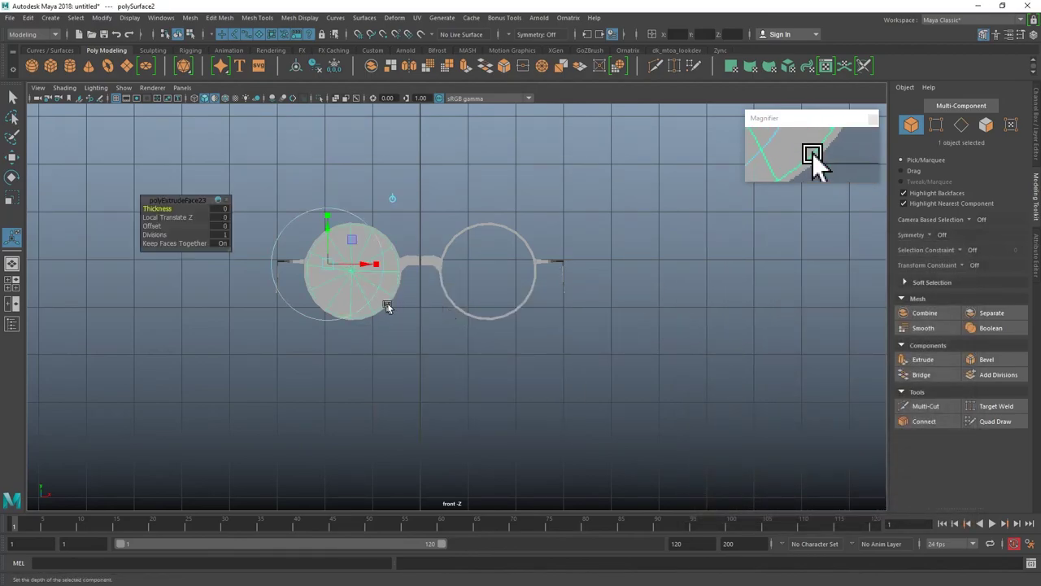
click(415, 67)
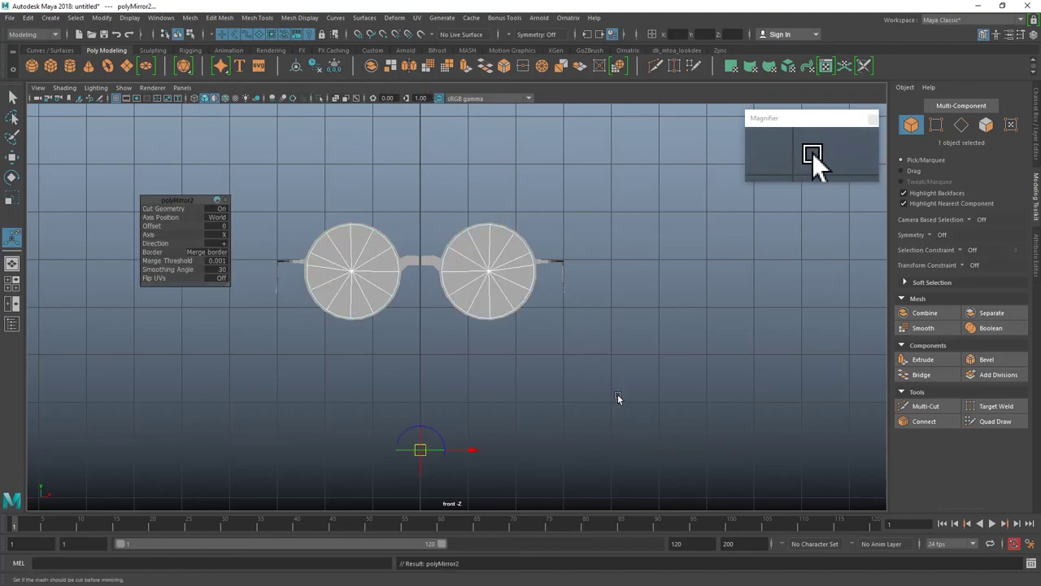
key(space)
mouse_move(558, 348)
mouse_down()
mouse_move(535, 308)
mouse_move(569, 307)
mouse_move(523, 326)
mouse_move(583, 304)
mouse_move(542, 274)
mouse_up()
click(330, 360)
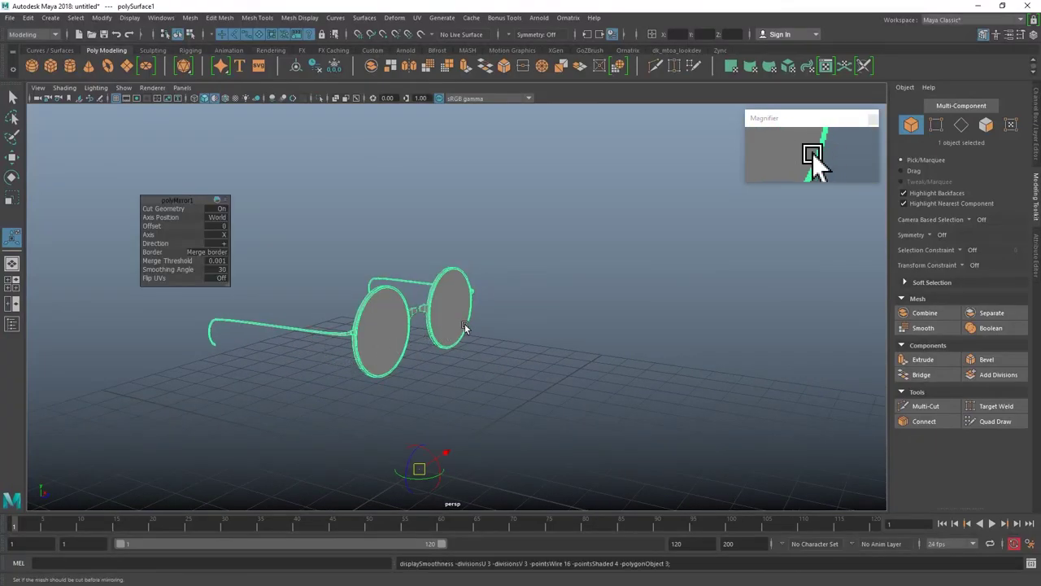
Zoom into the nose piece and select the facing border edges of both walls.
scroll(469, 352, up, 4)
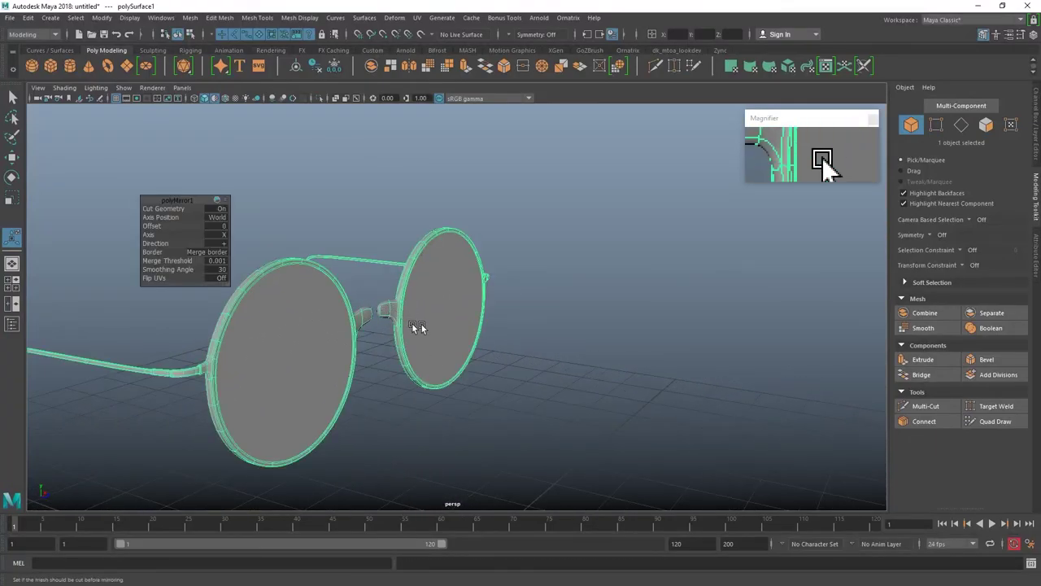
mouse_move(417, 326)
alt+mouse_down()
mouse_move(458, 342)
mouse_move(585, 327)
mouse_move(497, 321)
alt+mouse_up()
alt+middle_drag(497, 320, 425, 318)
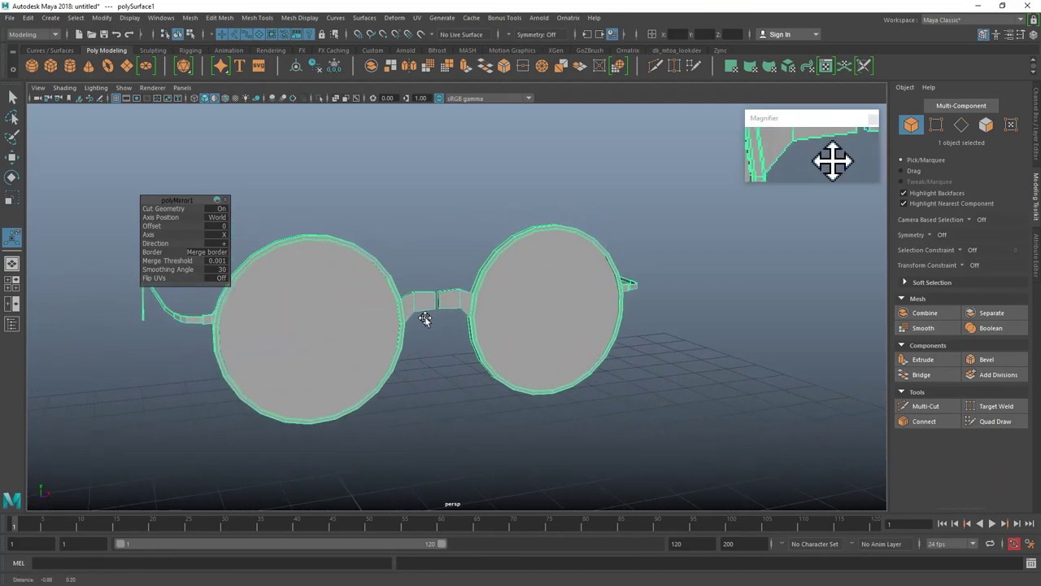
scroll(415, 301, up, 5)
scroll(407, 289, up, 3)
right_drag(381, 259, 407, 243)
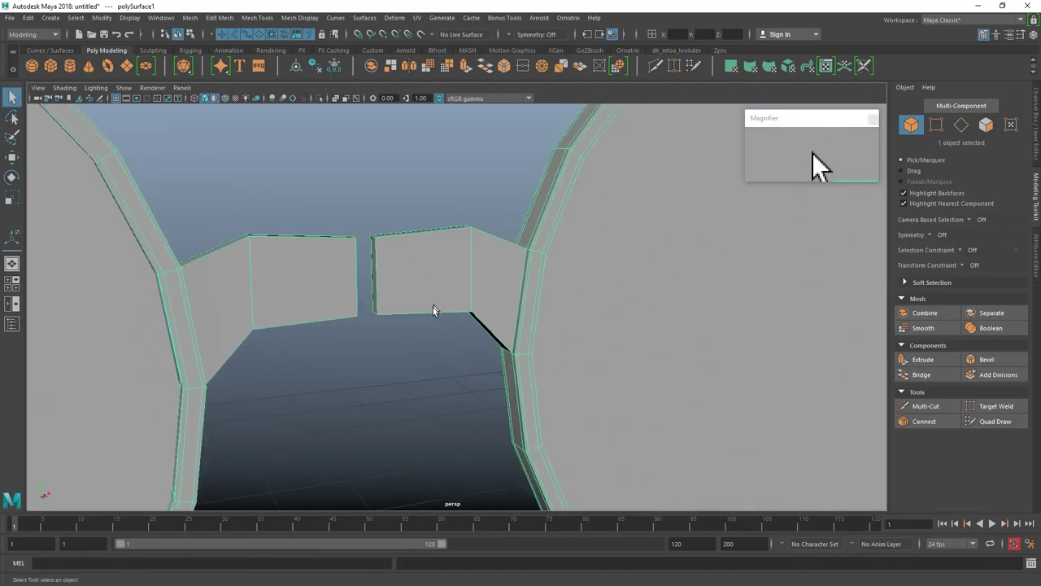
right_drag(371, 275, 374, 254)
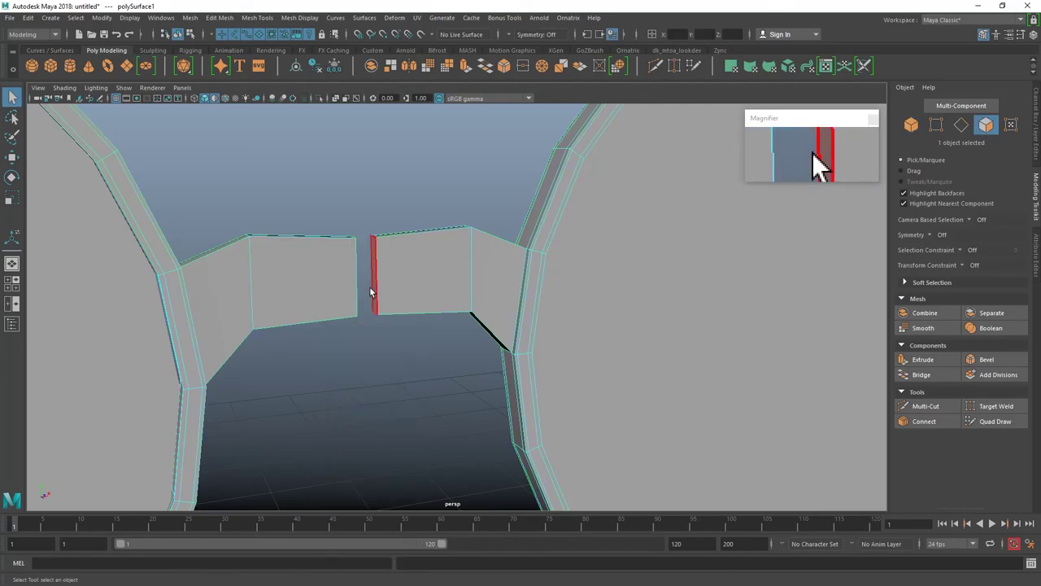
alt+drag(361, 290, 88, 326)
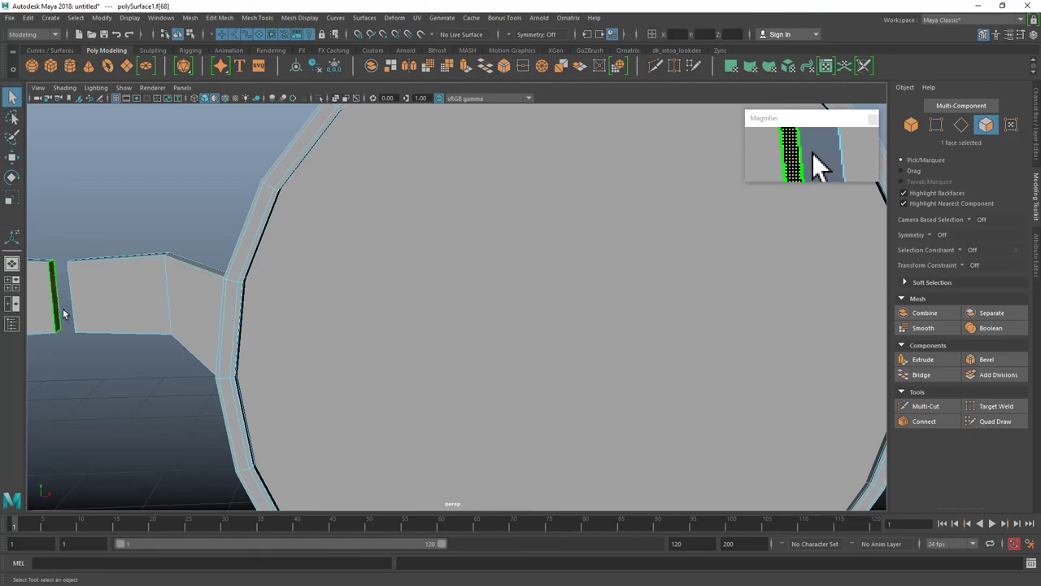
right_drag(94, 316, 93, 248)
alt+drag(93, 248, 262, 259)
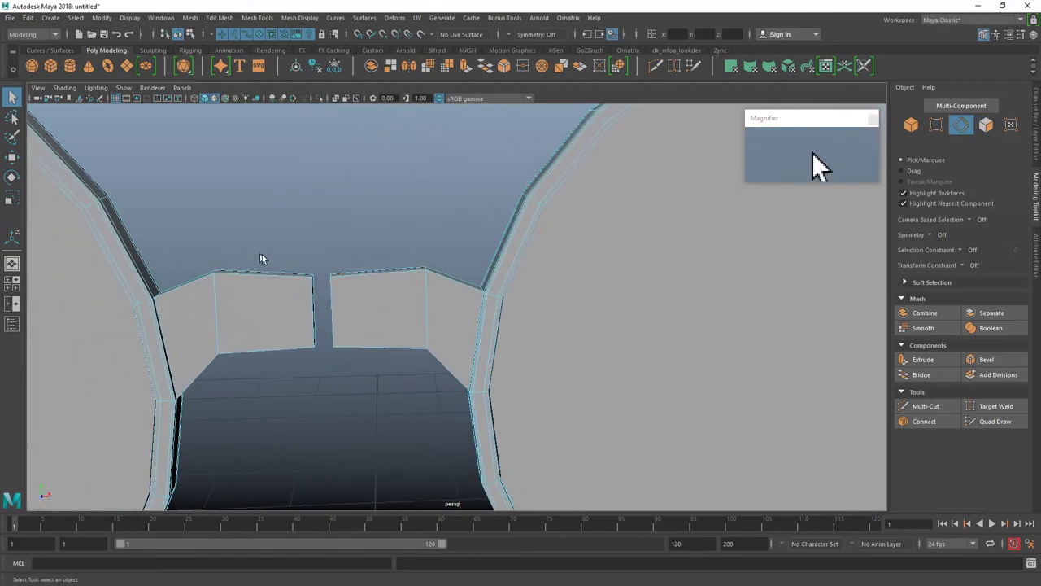
scroll(314, 323, up, 3)
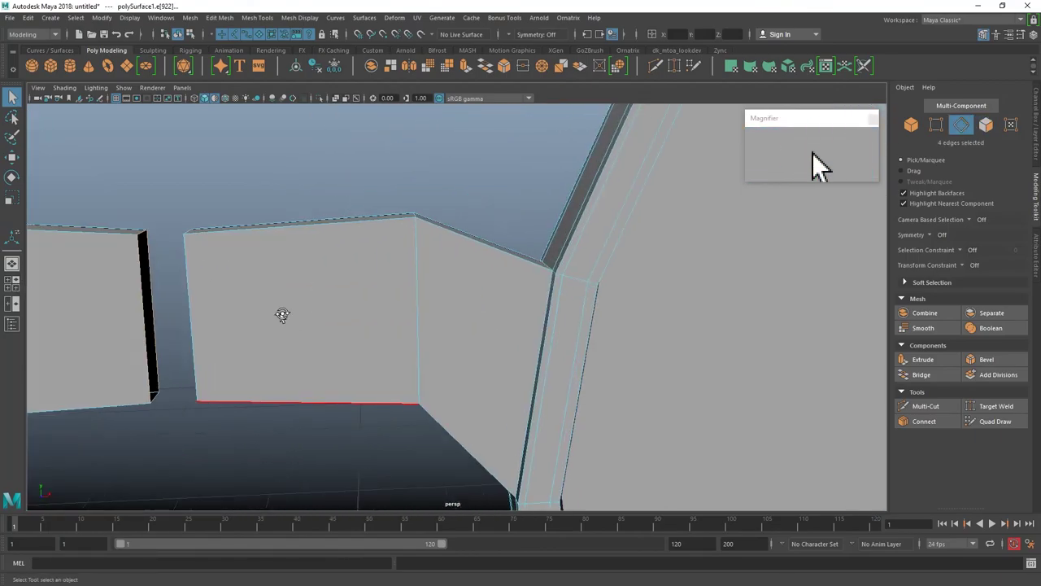
alt+drag(281, 314, 464, 355)
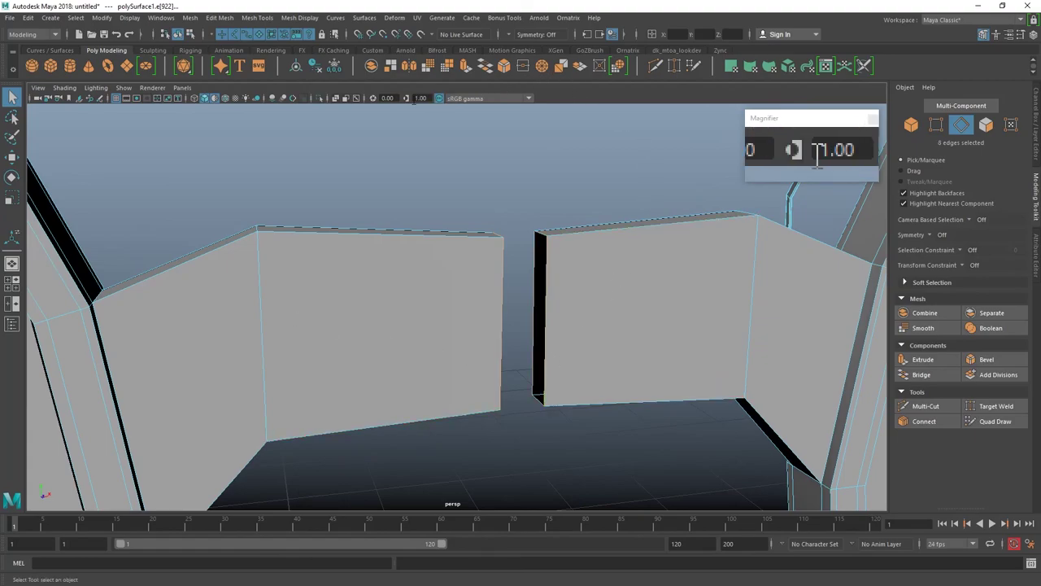
Bridge the two nose-piece walls with the Modeling Toolkit's Bridge tool.
click(488, 72)
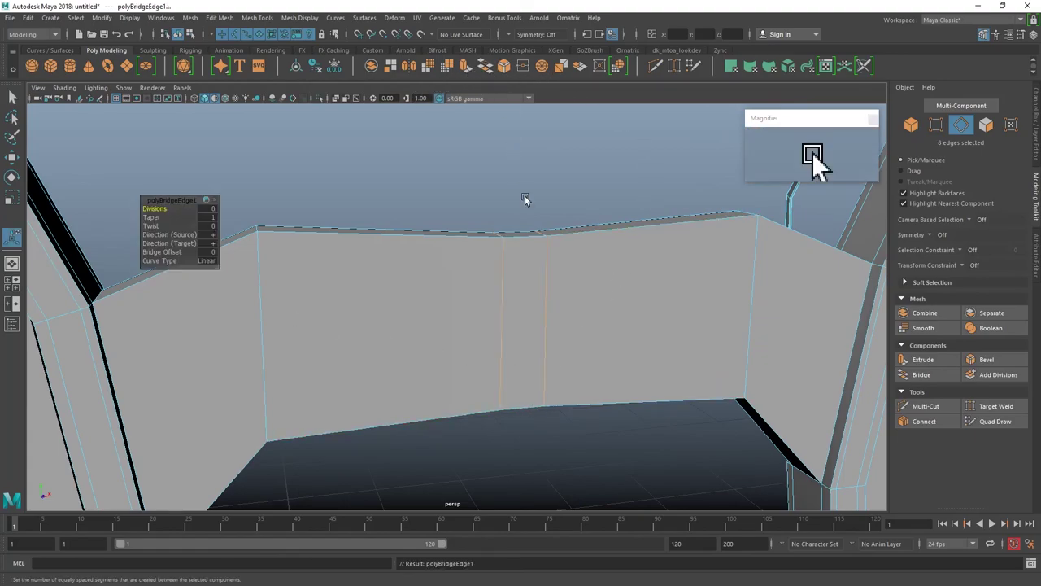
alt+drag(525, 195, 524, 173)
scroll(504, 204, down, 5)
mouse_move(466, 222)
alt+mouse_down()
mouse_move(477, 272)
mouse_move(477, 237)
alt+mouse_up()
right_drag(476, 236, 536, 224)
Select both glasses objects in the Outliner and delete all construction history.
click(509, 273)
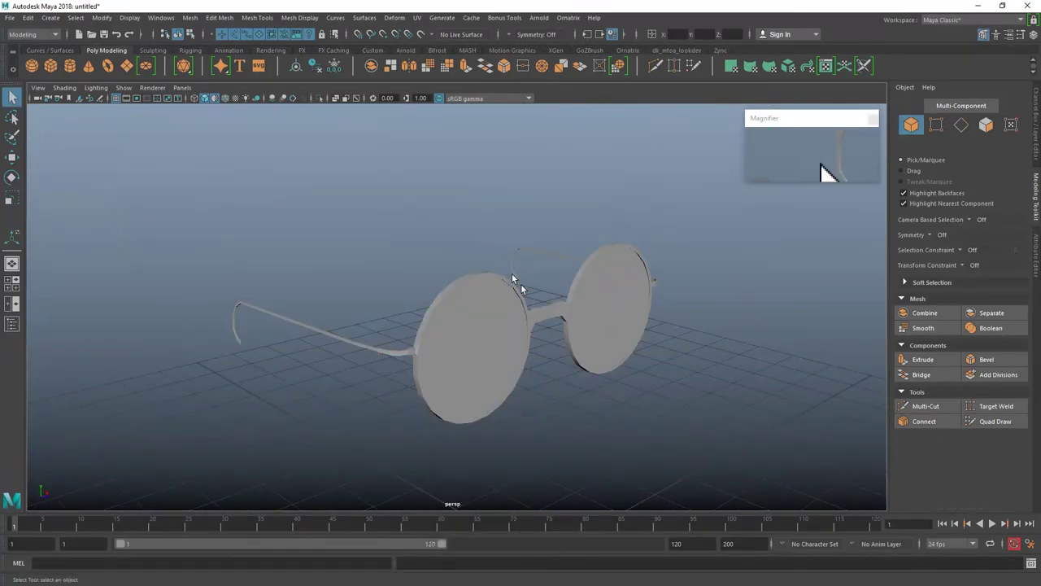
click(551, 321)
click(12, 324)
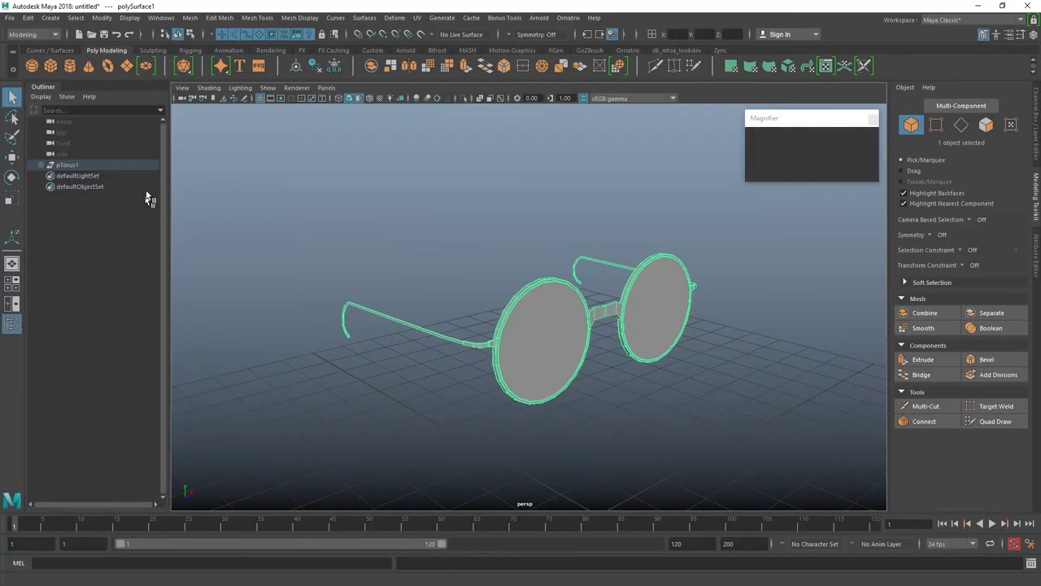
click(41, 165)
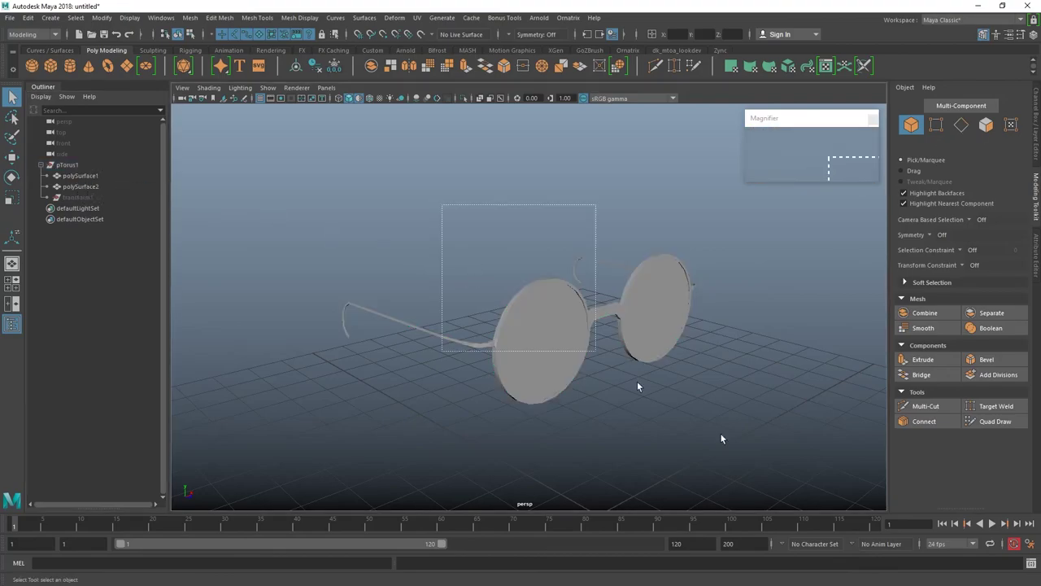
drag(442, 204, 600, 314)
click(27, 17)
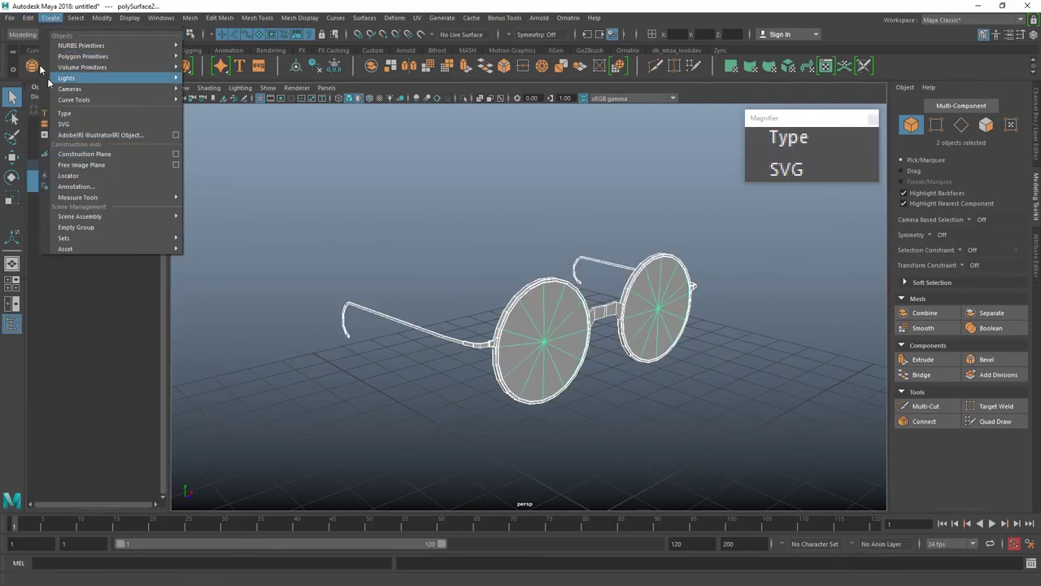
mouse_move(64, 156)
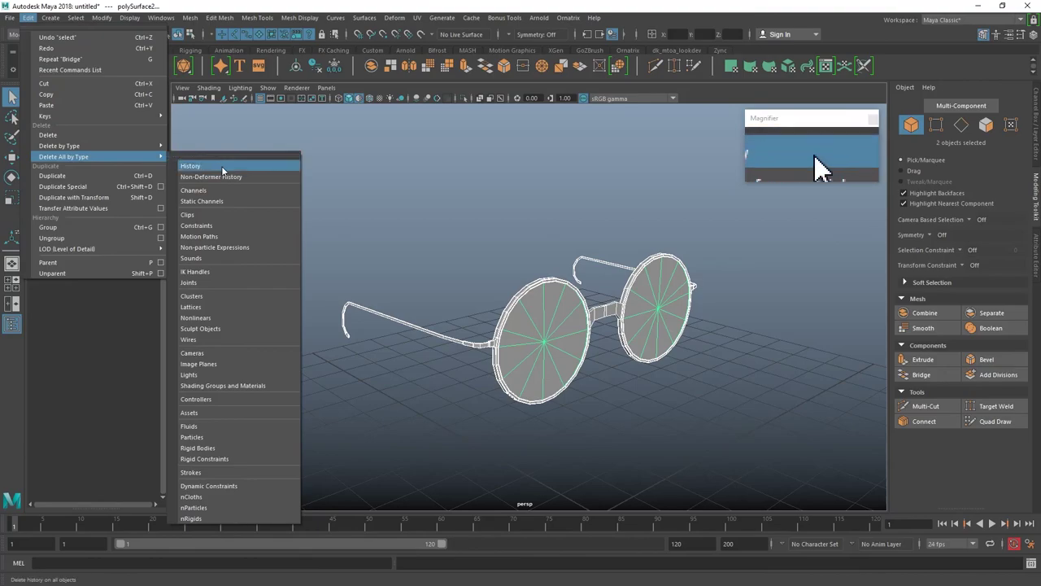
click(187, 161)
Rename pTorus1 to lentes, polySurface1 to aro, and polySurface2 to vidrio.
click(76, 164)
text(lence)
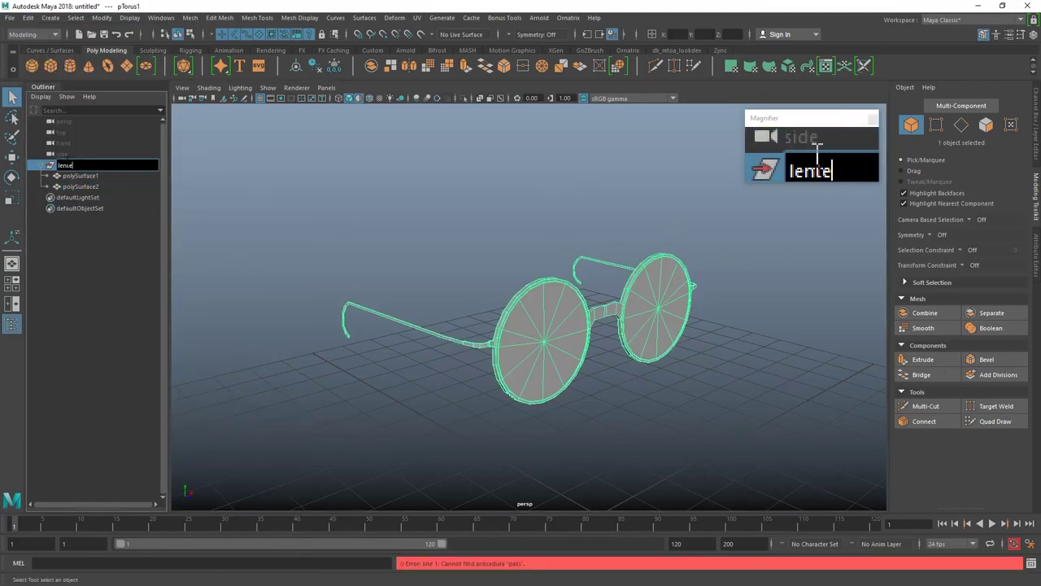
text(s)
key(Return)
click(89, 176)
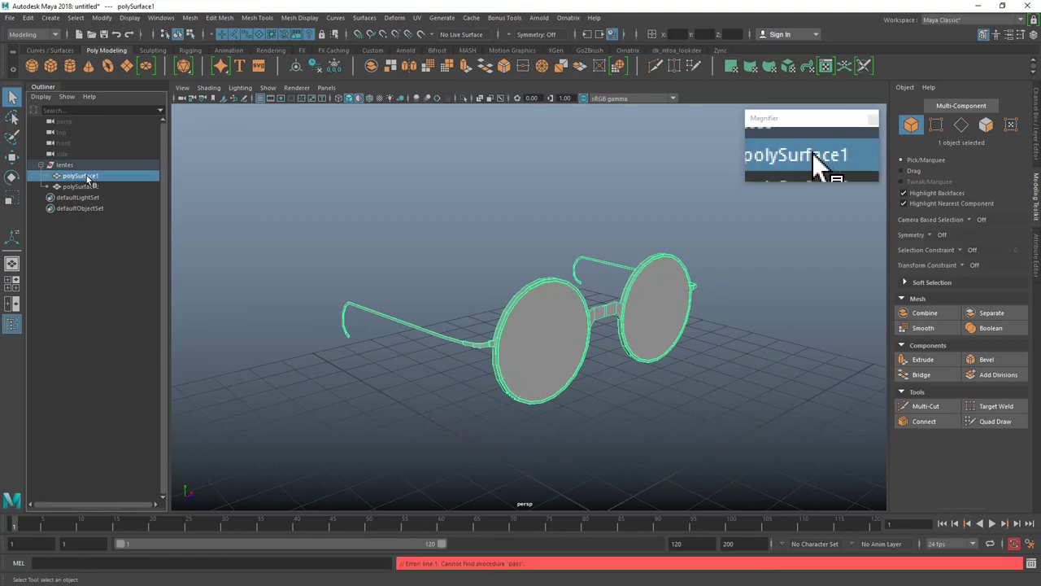
key(Return)
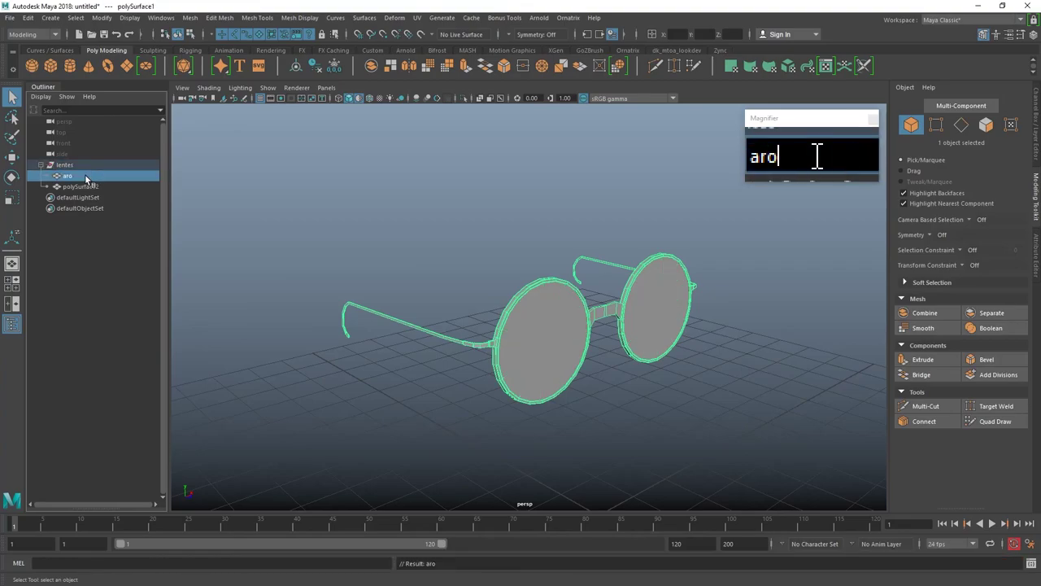
double_click(89, 186)
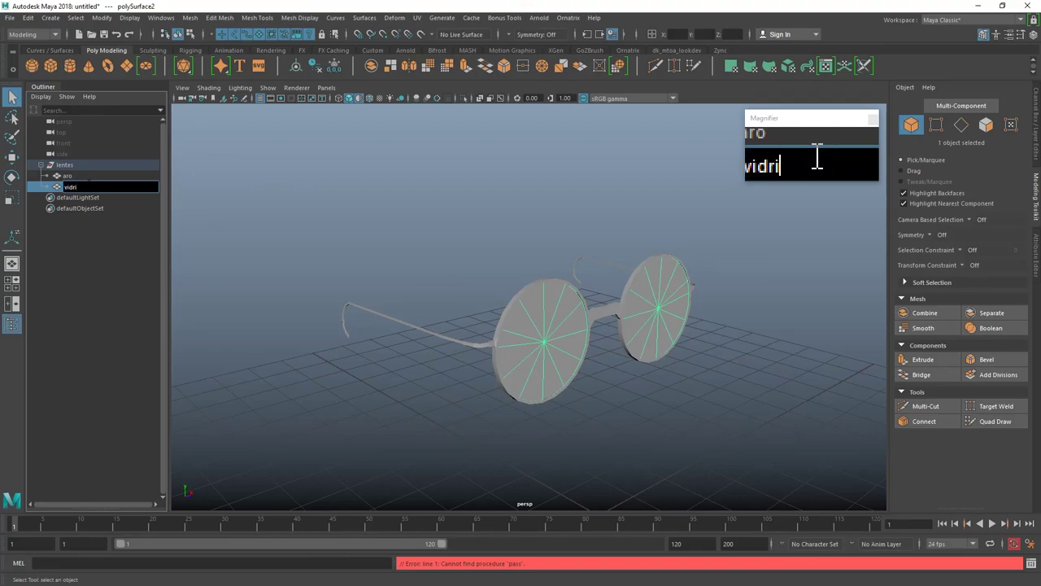
key(Return)
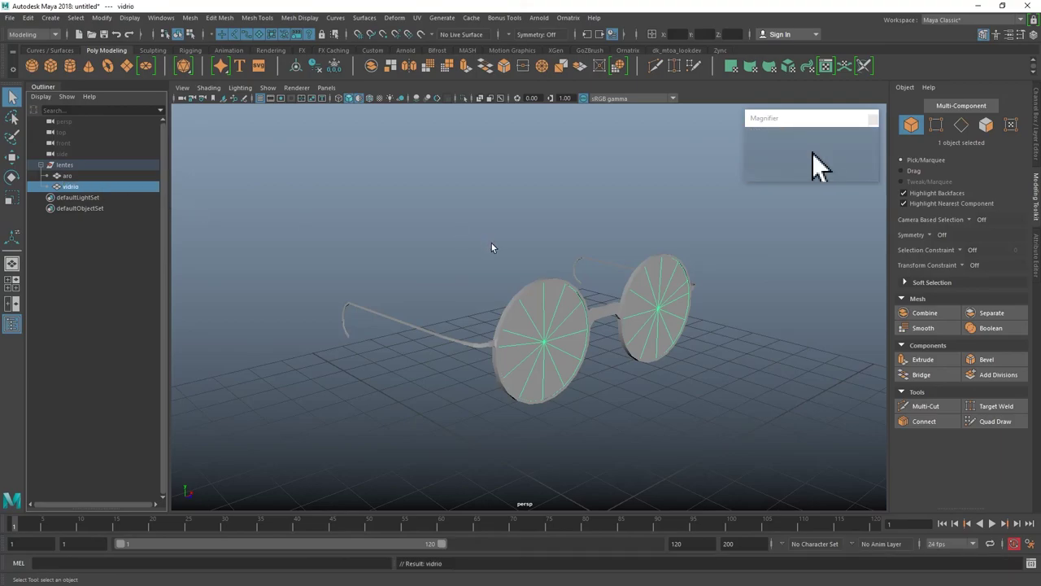
Select the lenses and orbit around the glasses to inspect them from the front.
click(492, 243)
alt+drag(517, 260, 505, 279)
scroll(501, 281, up, 2)
click(515, 317)
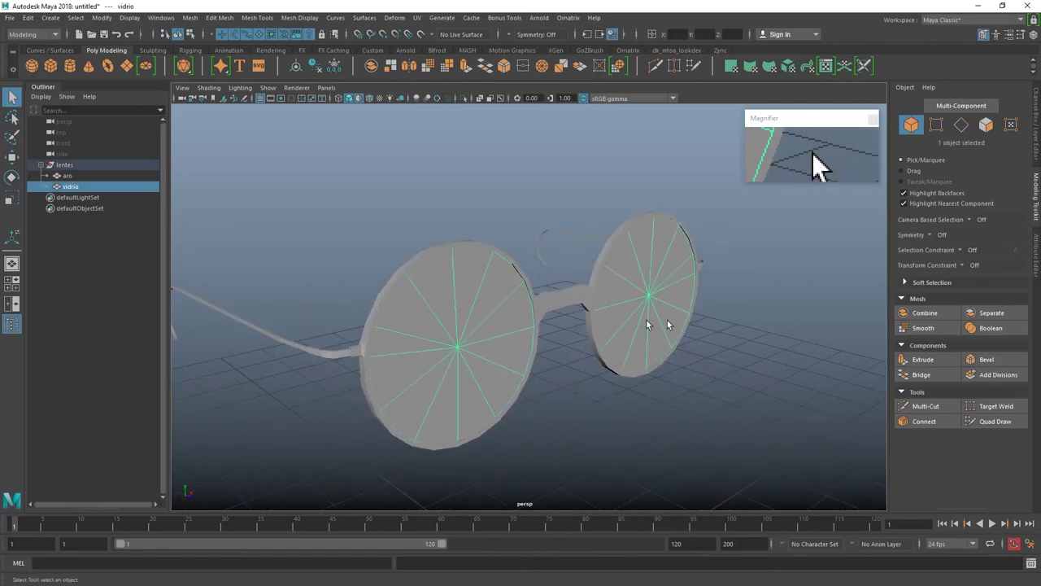
alt+drag(657, 323, 589, 318)
scroll(586, 309, down, 3)
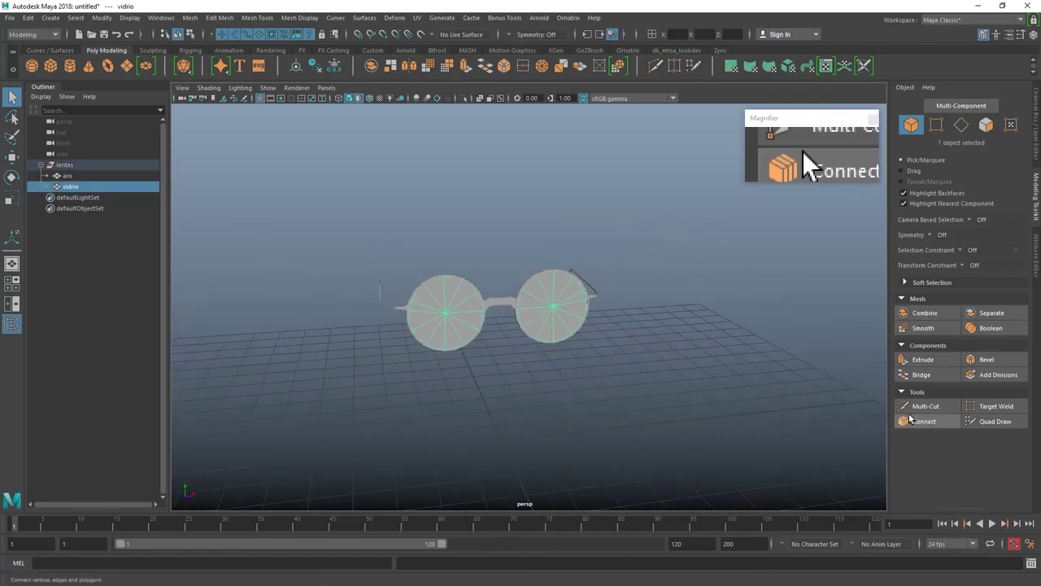
mouse_move(511, 272)
alt+mouse_down()
mouse_move(575, 284)
mouse_move(456, 203)
alt+mouse_up()
click(539, 258)
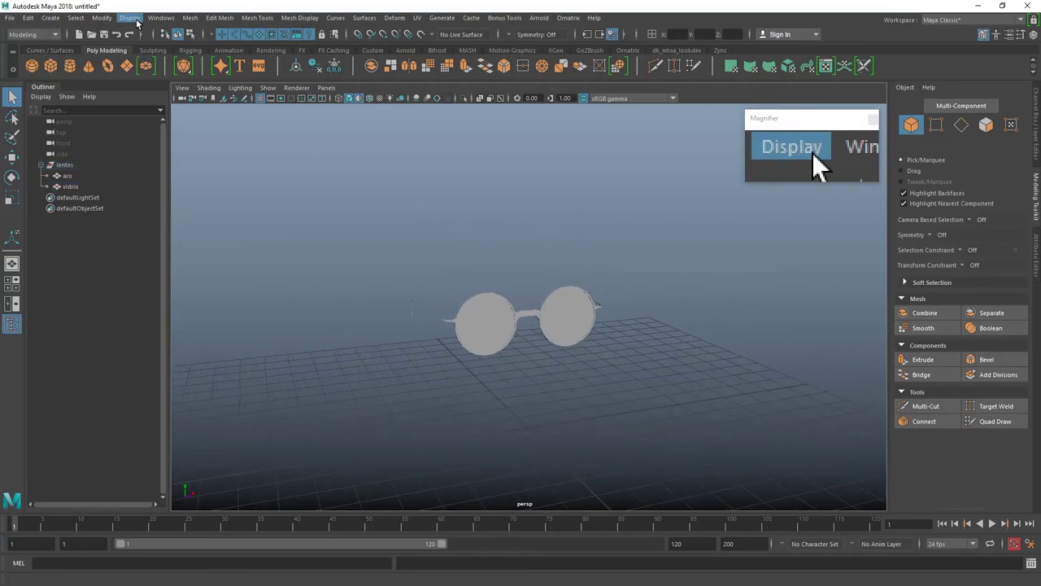
Run Mesh Cleanup on the frame and lenses to select faces with more than 4 sides.
click(130, 17)
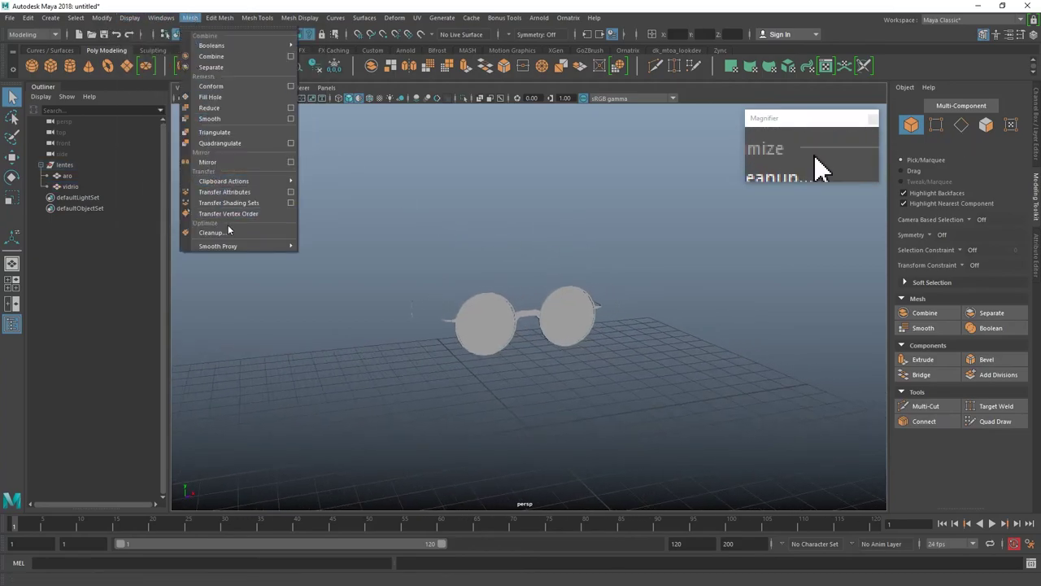
click(292, 231)
drag(344, 217, 764, 455)
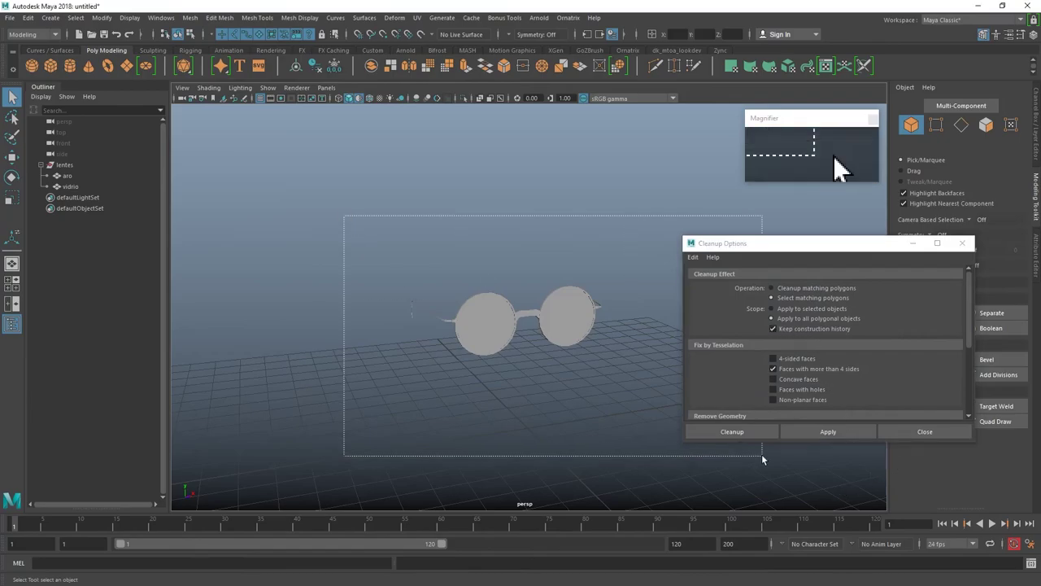
click(837, 432)
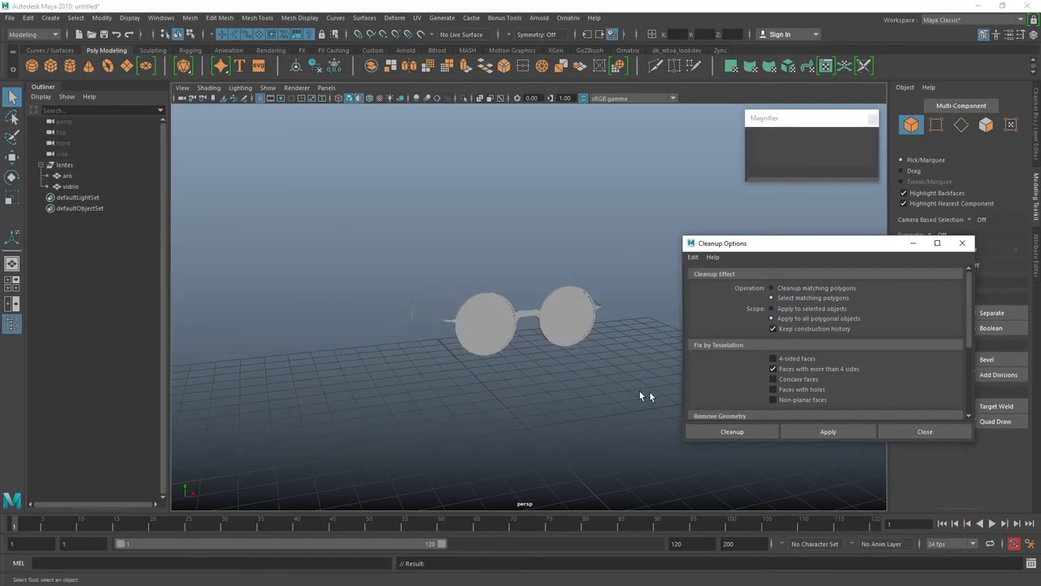